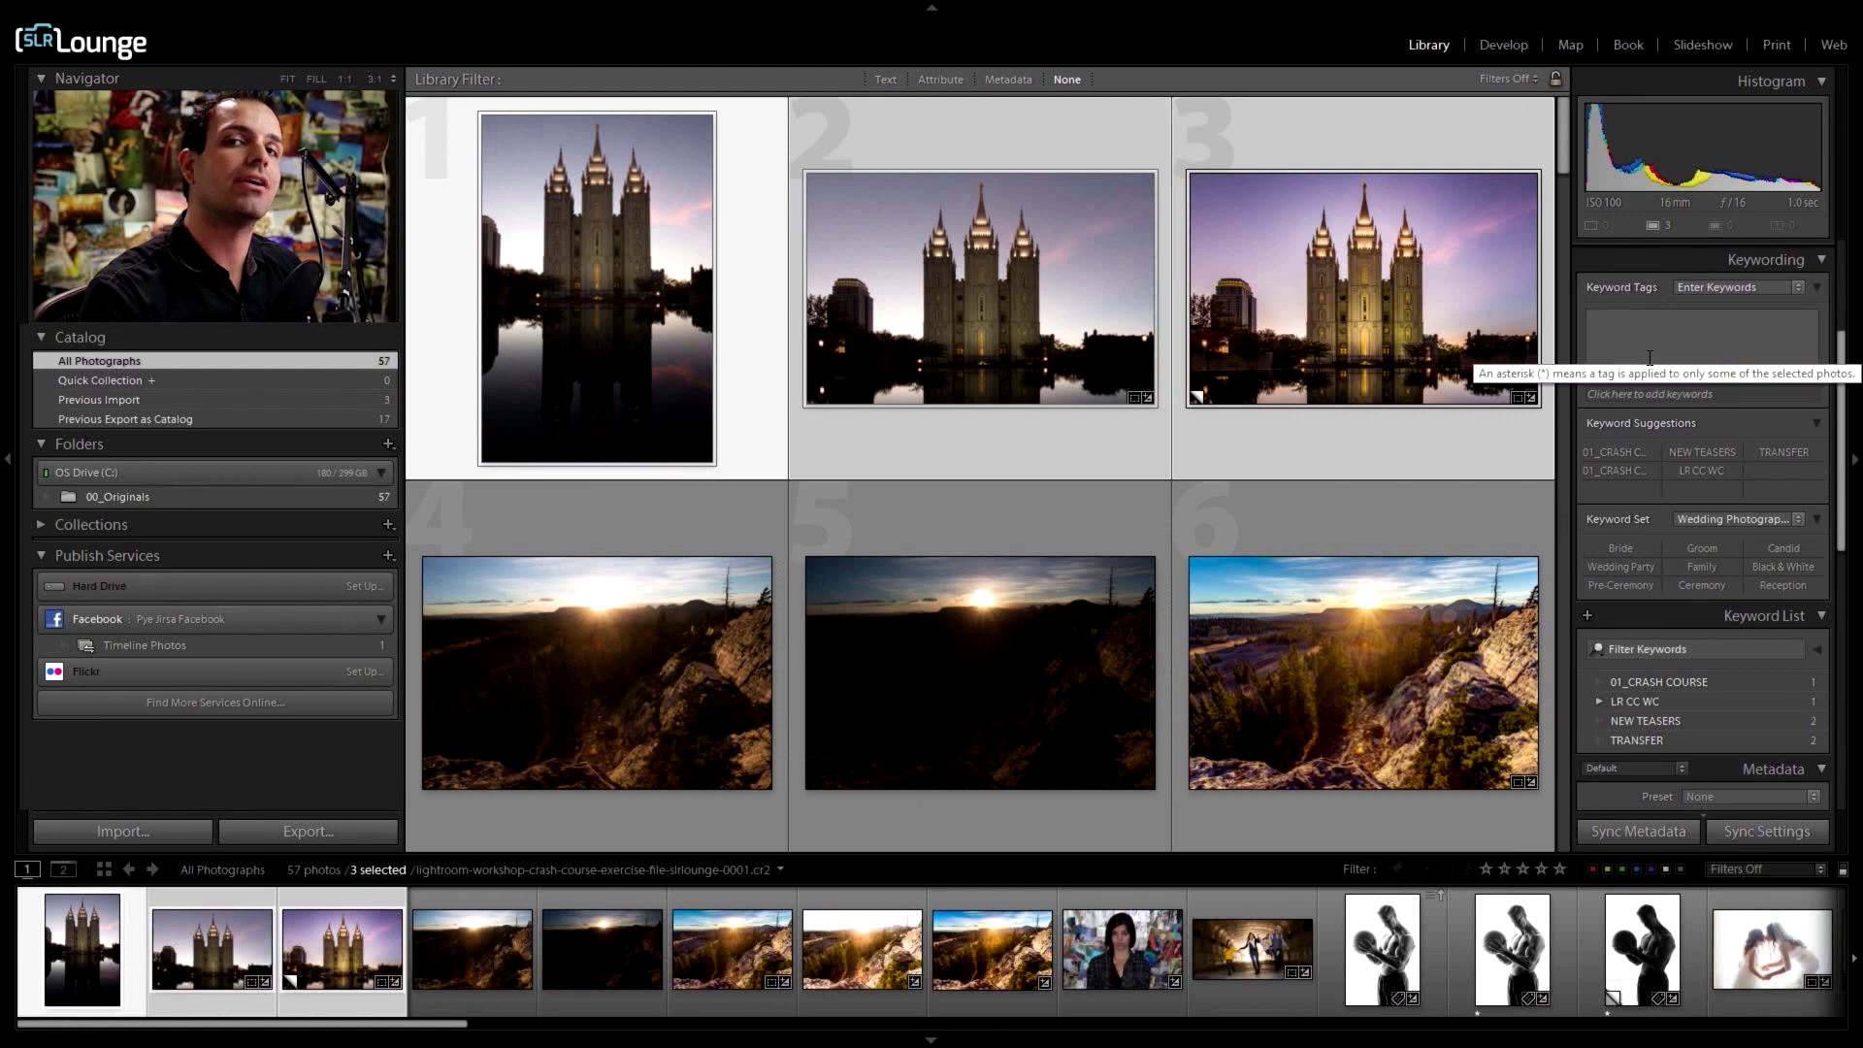
# Step: Select Grid photos 1–8: the three temple shots and five sunset landscapes
pyautogui.click(1293, 415)
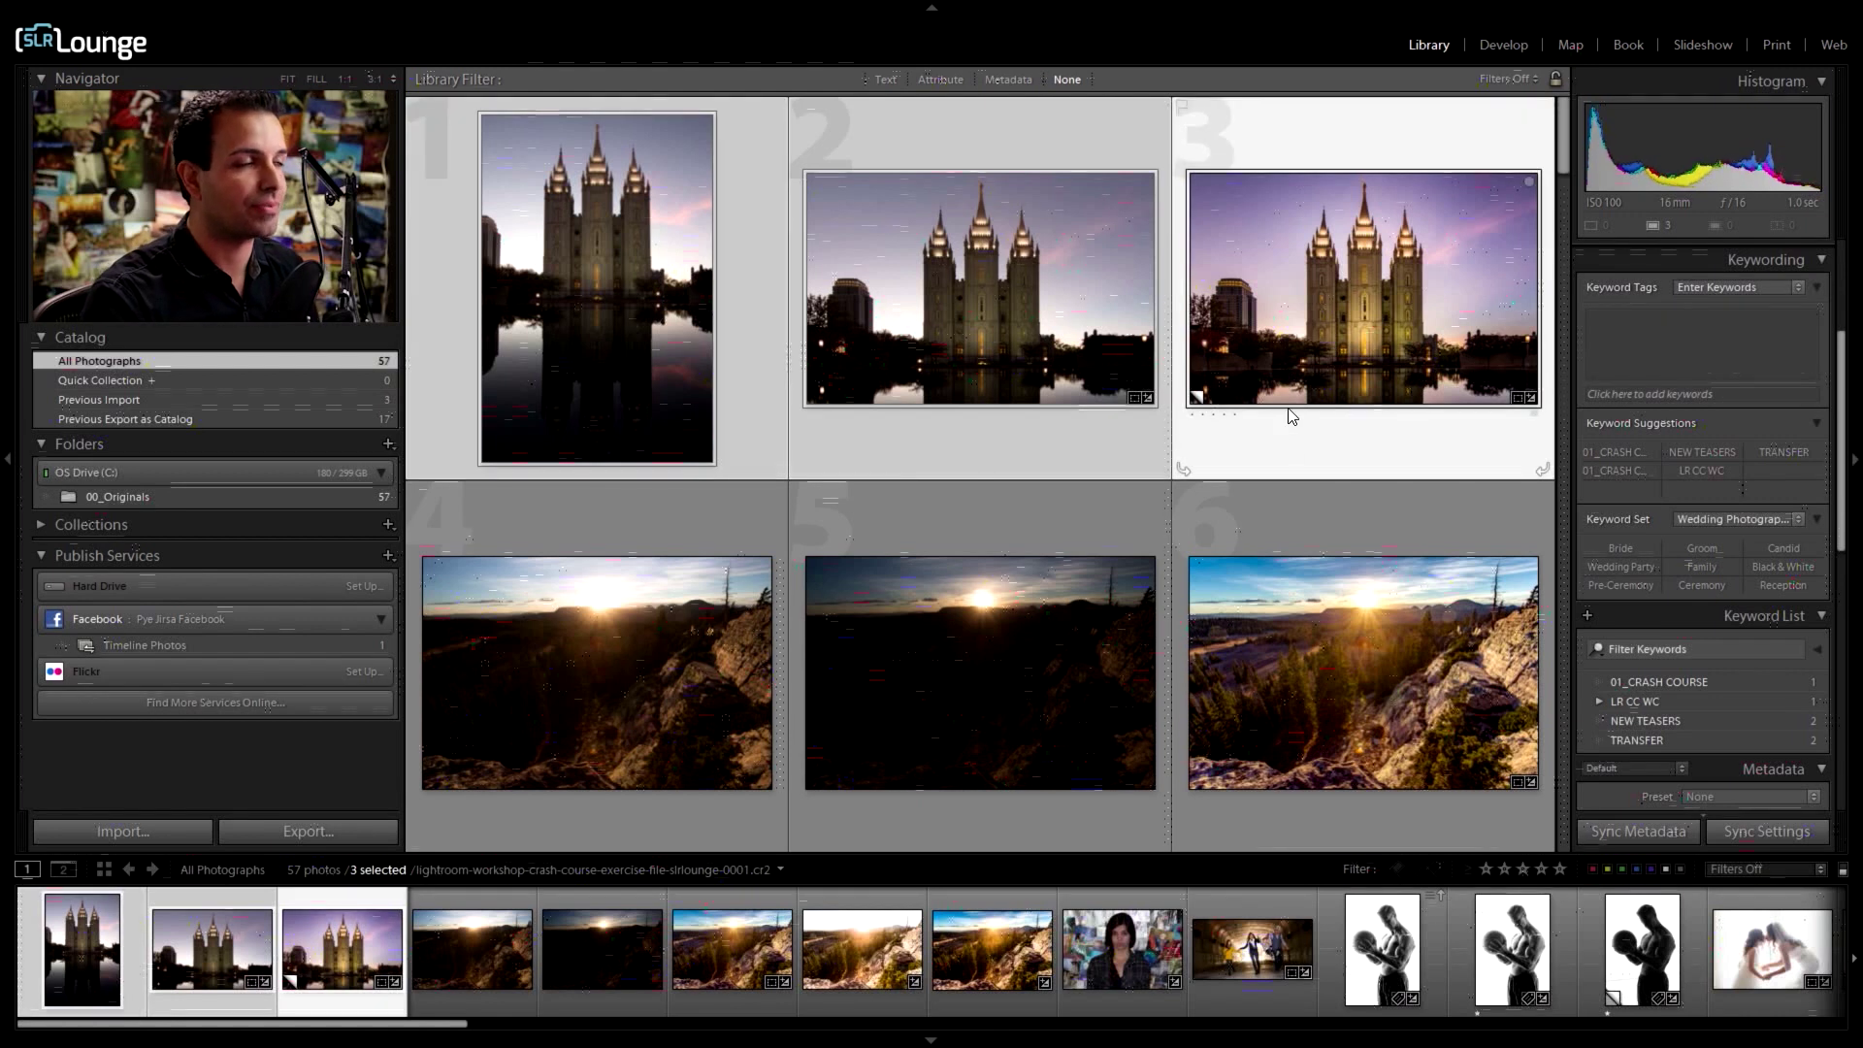
pyautogui.click(934, 537)
pyautogui.click(635, 311)
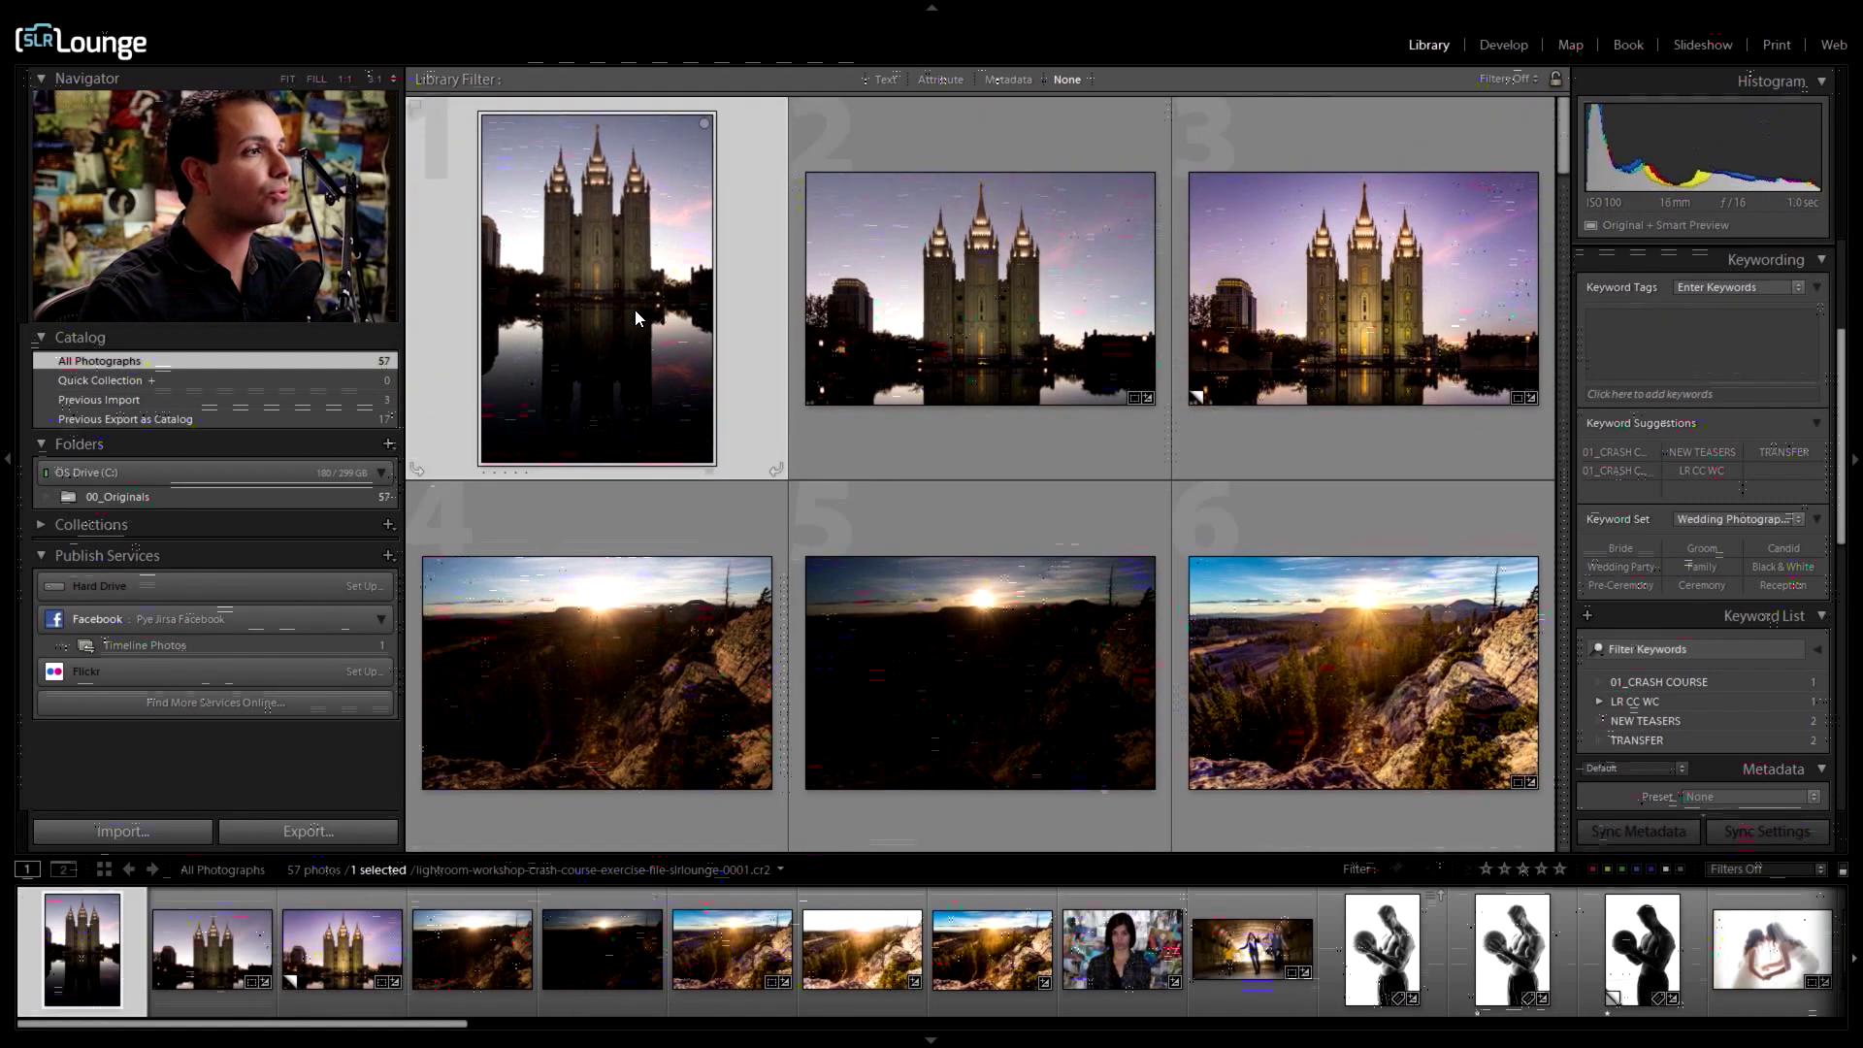
pyautogui.scroll(-3, 1281, 291)
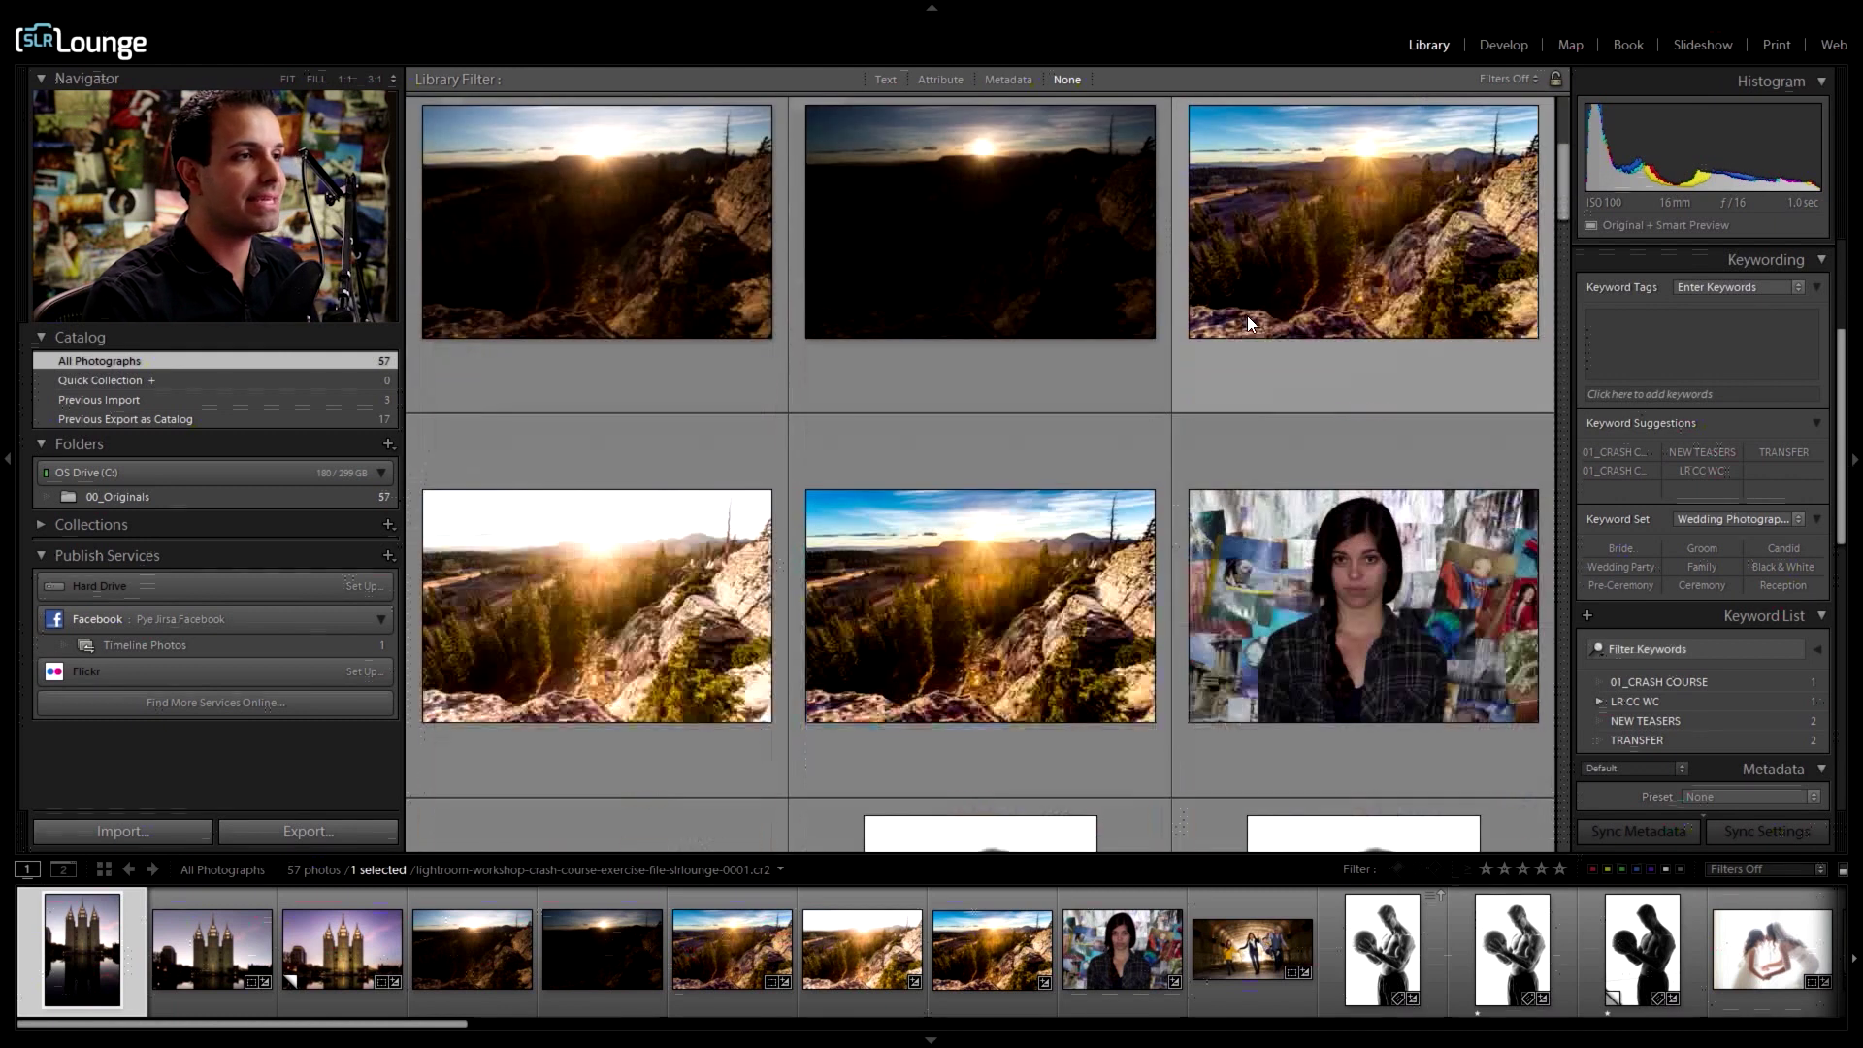
pyautogui.scroll(-2, 971, 561)
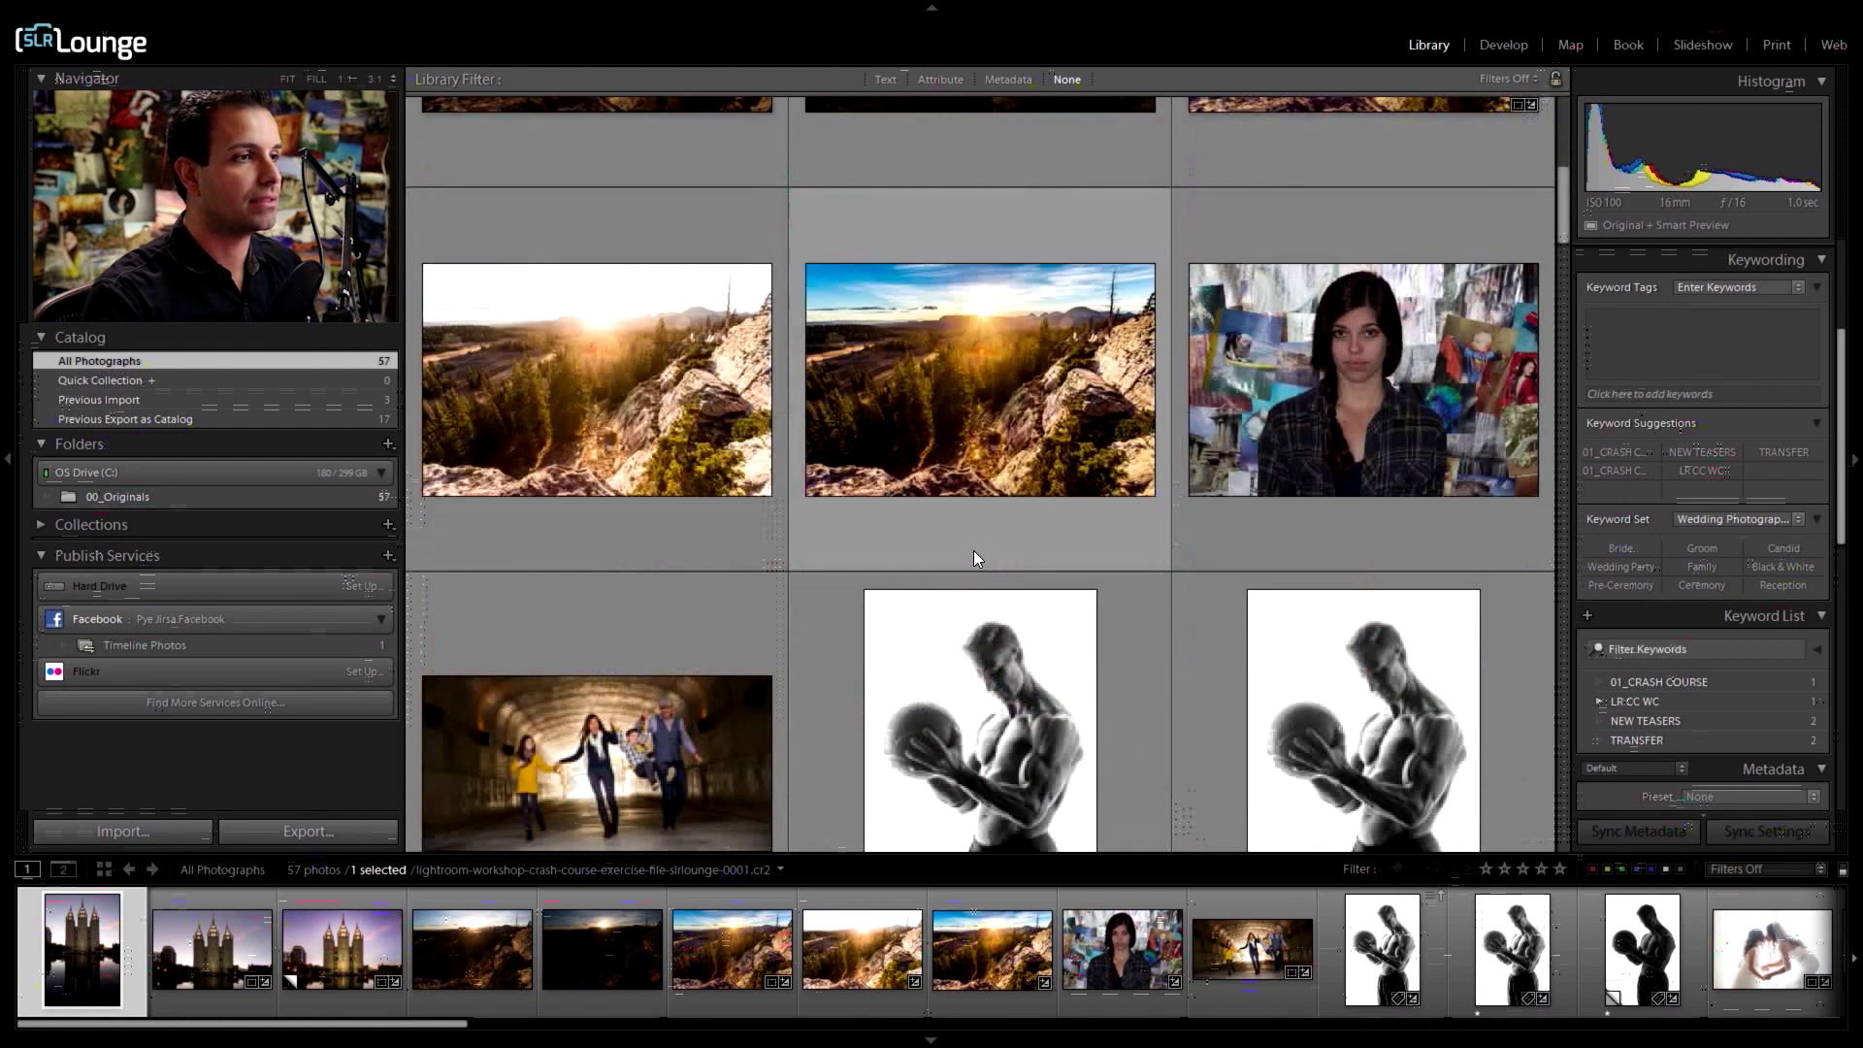
pyautogui.keyDown('shift'); pyautogui.click(1017, 397); pyautogui.keyUp('shift')
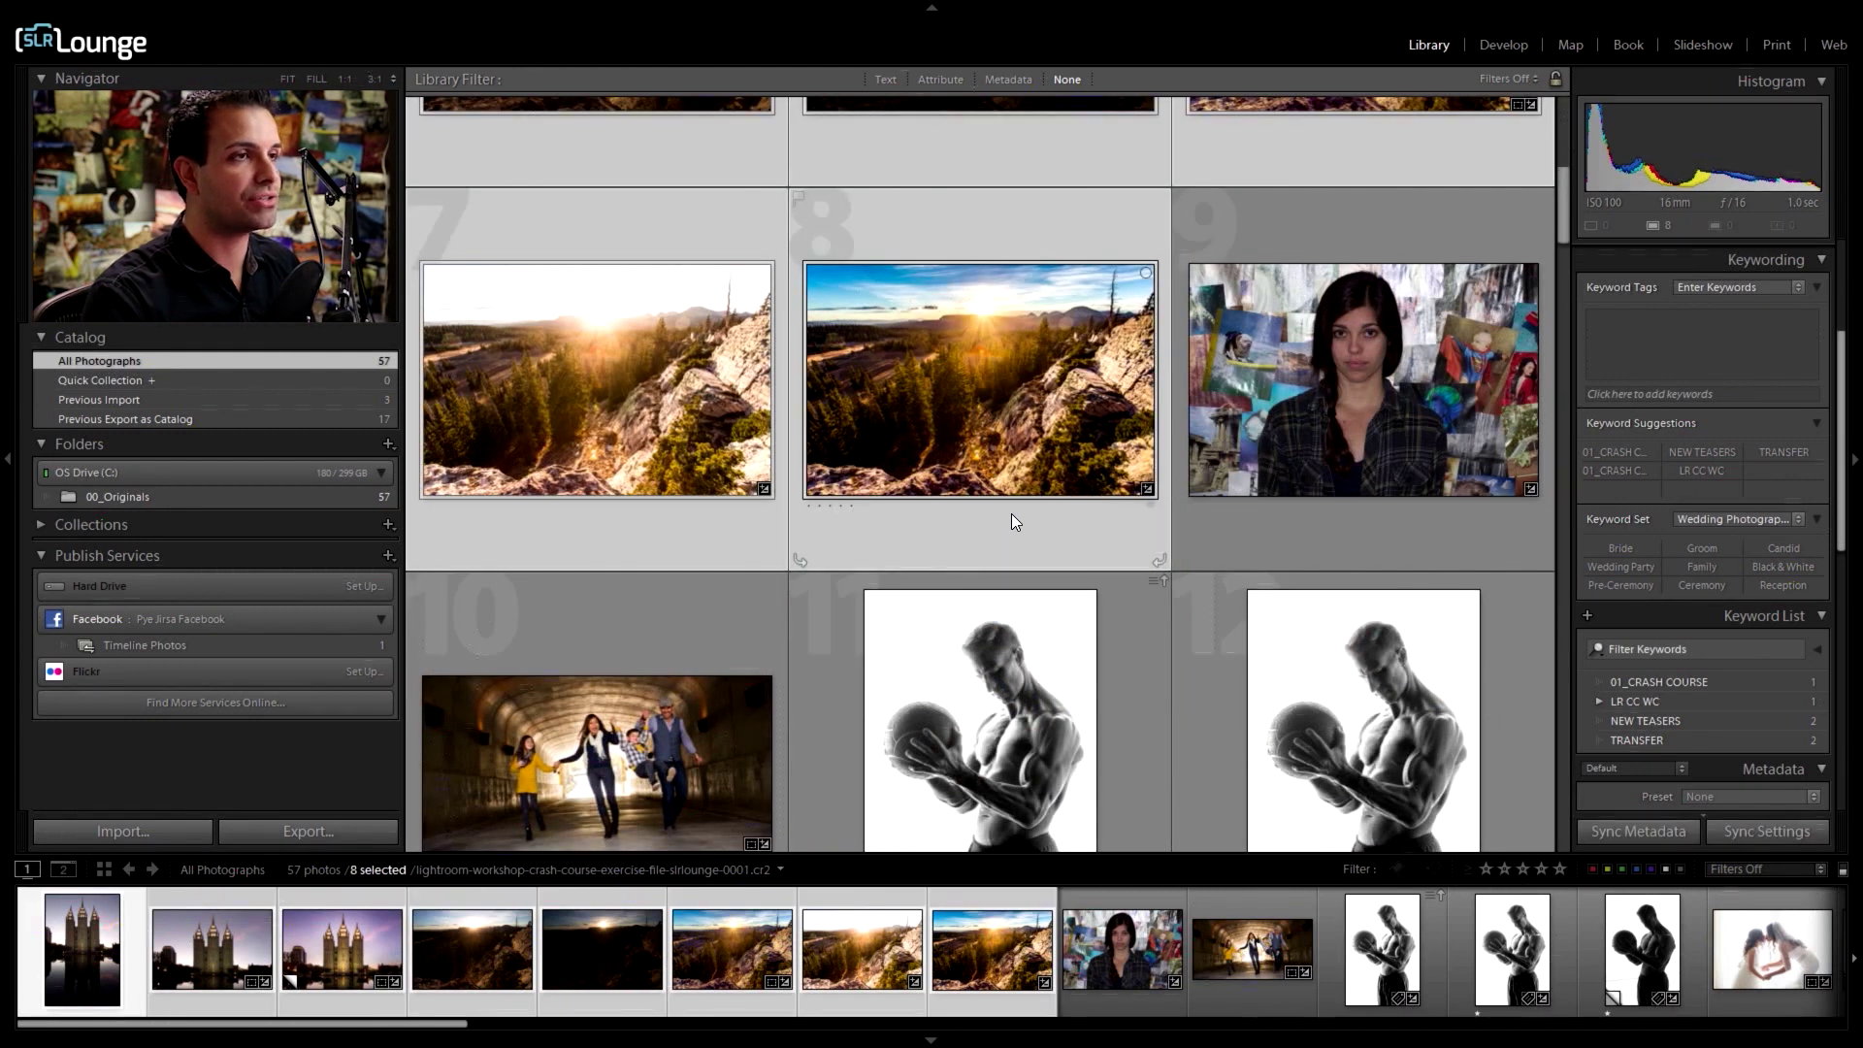
pyautogui.scroll(6, 940, 390)
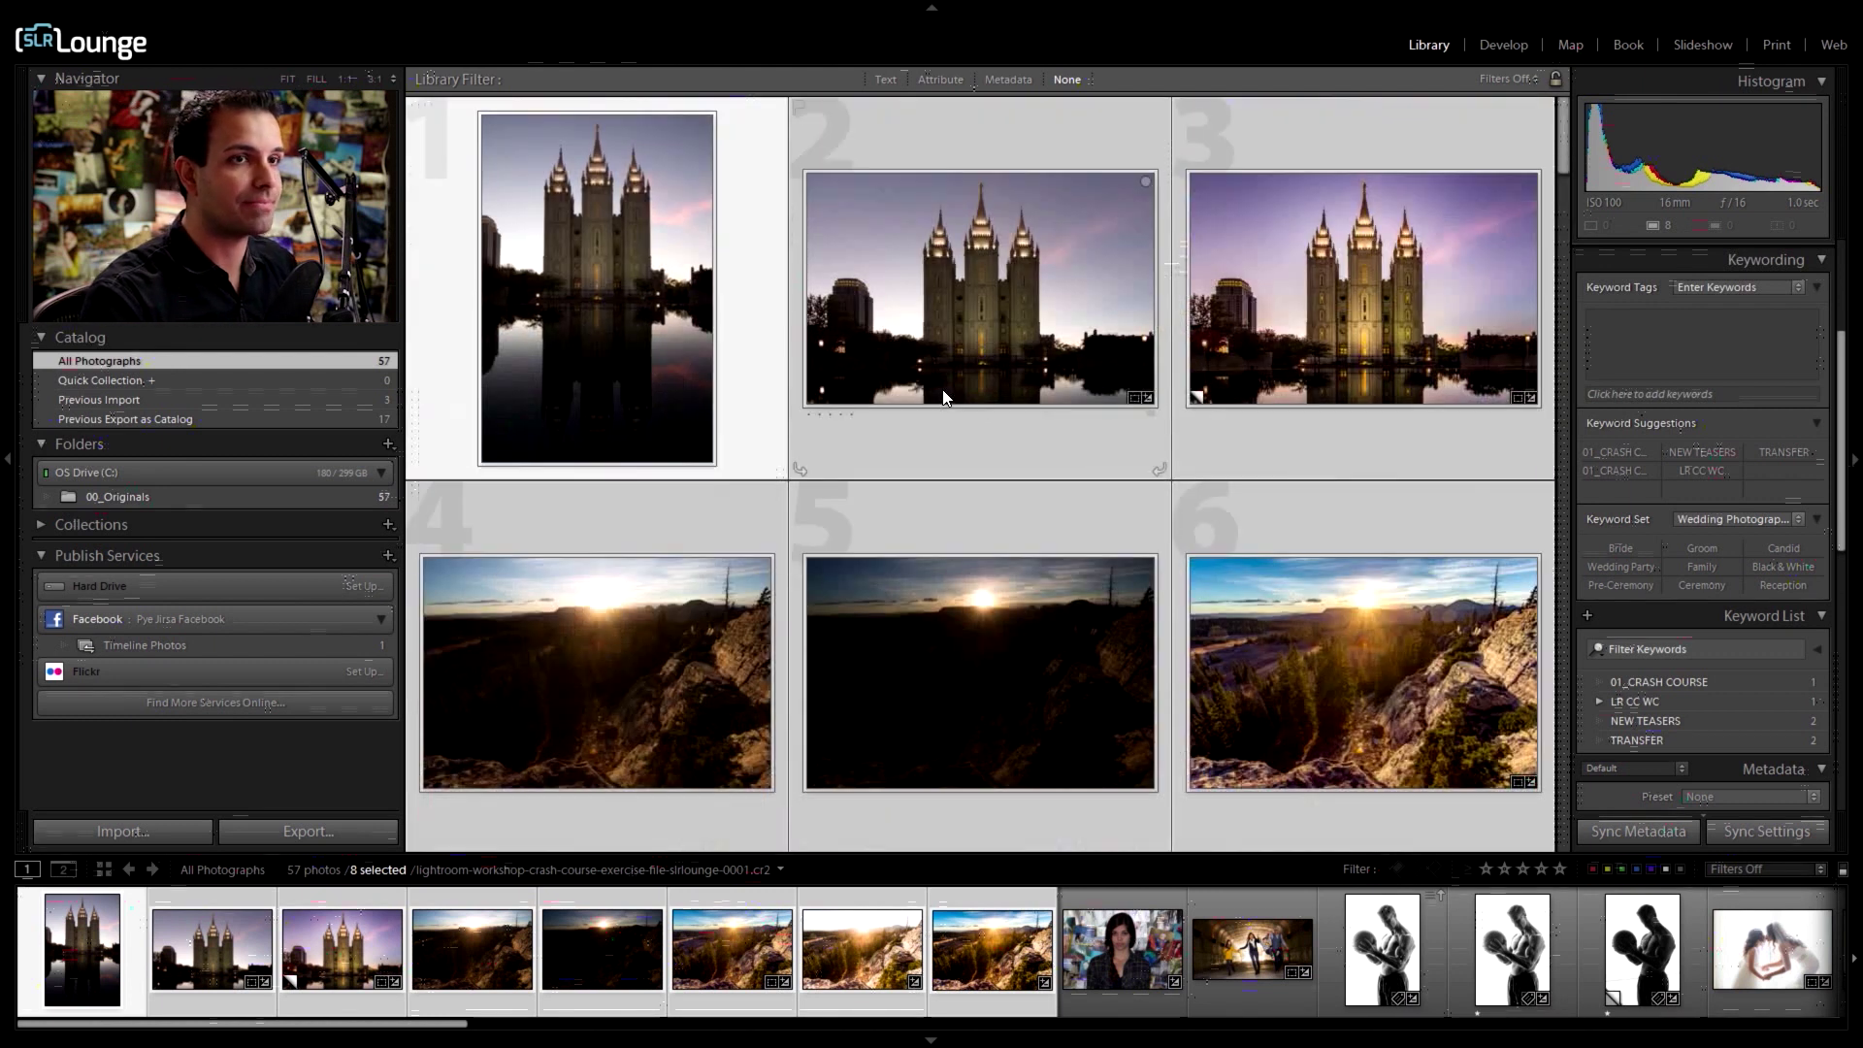
# Step: Add the keyword UTAH to the eight selected photos, bringing its count to 8
pyautogui.click(1664, 333)
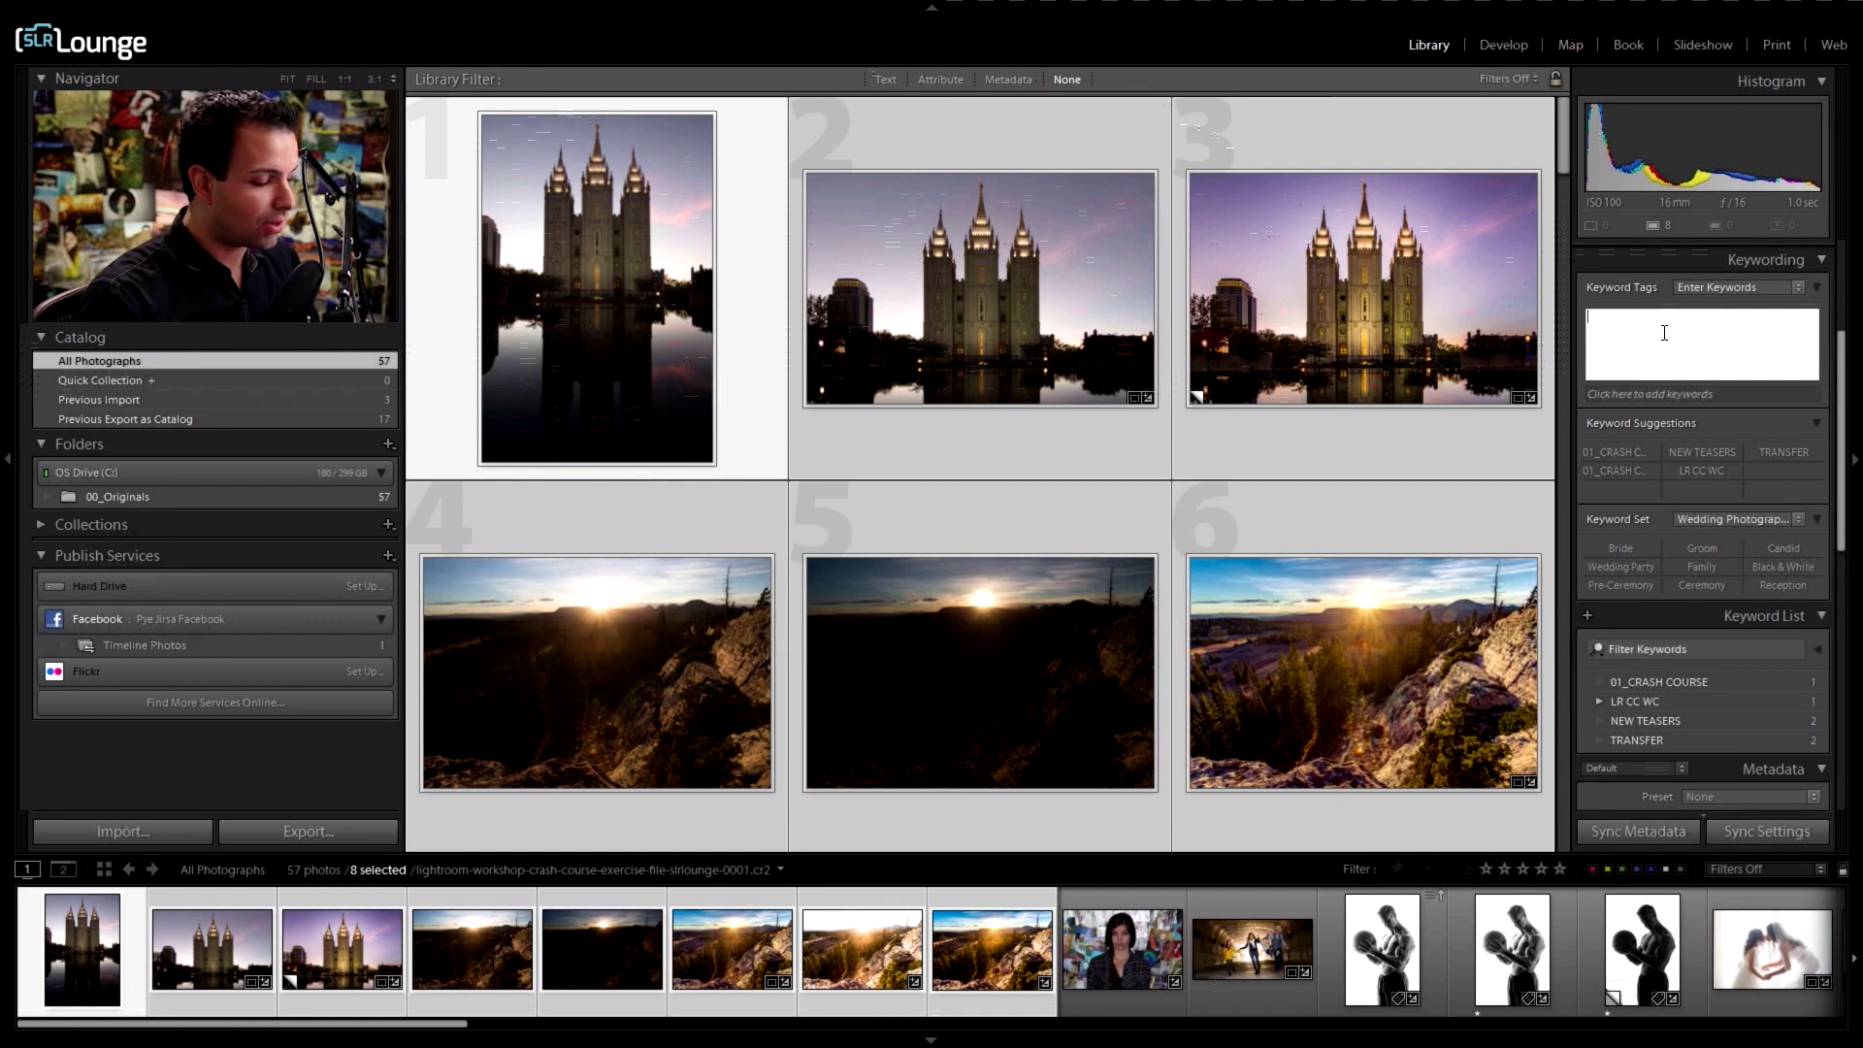
pyautogui.write('UTAH')
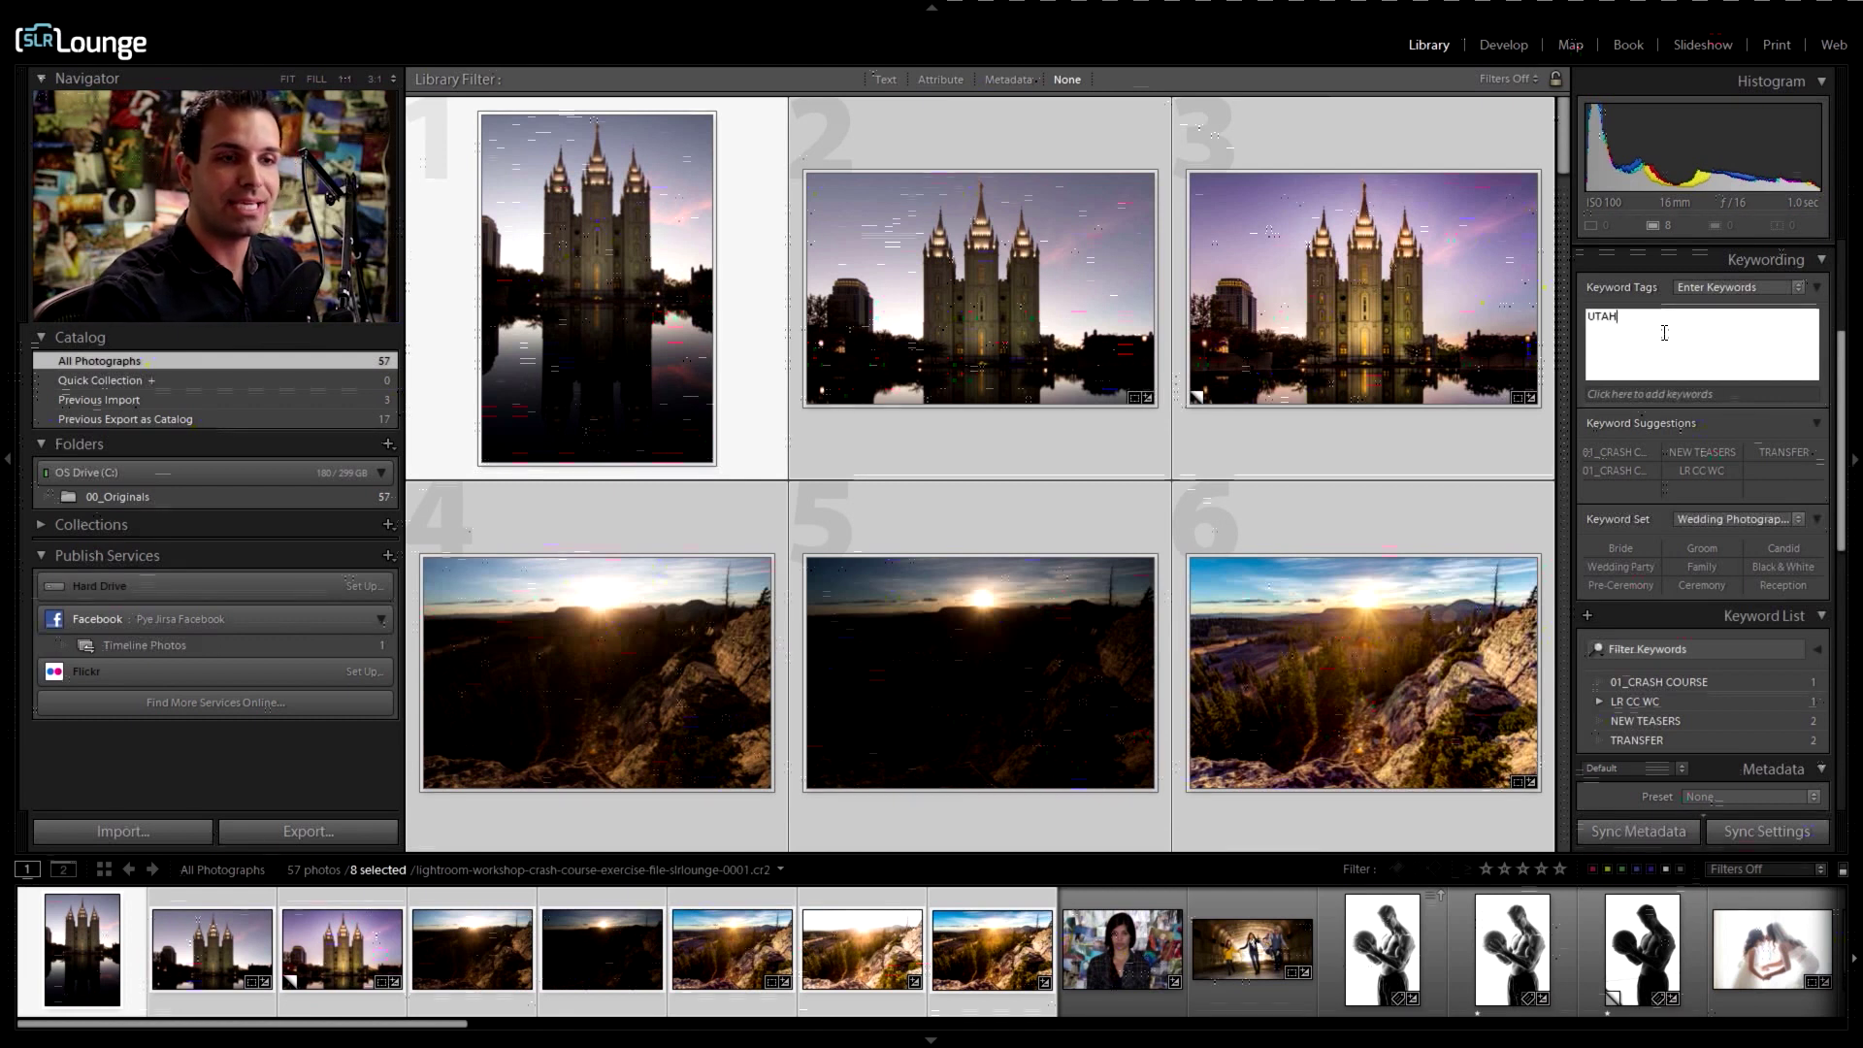
pyautogui.press('Return')
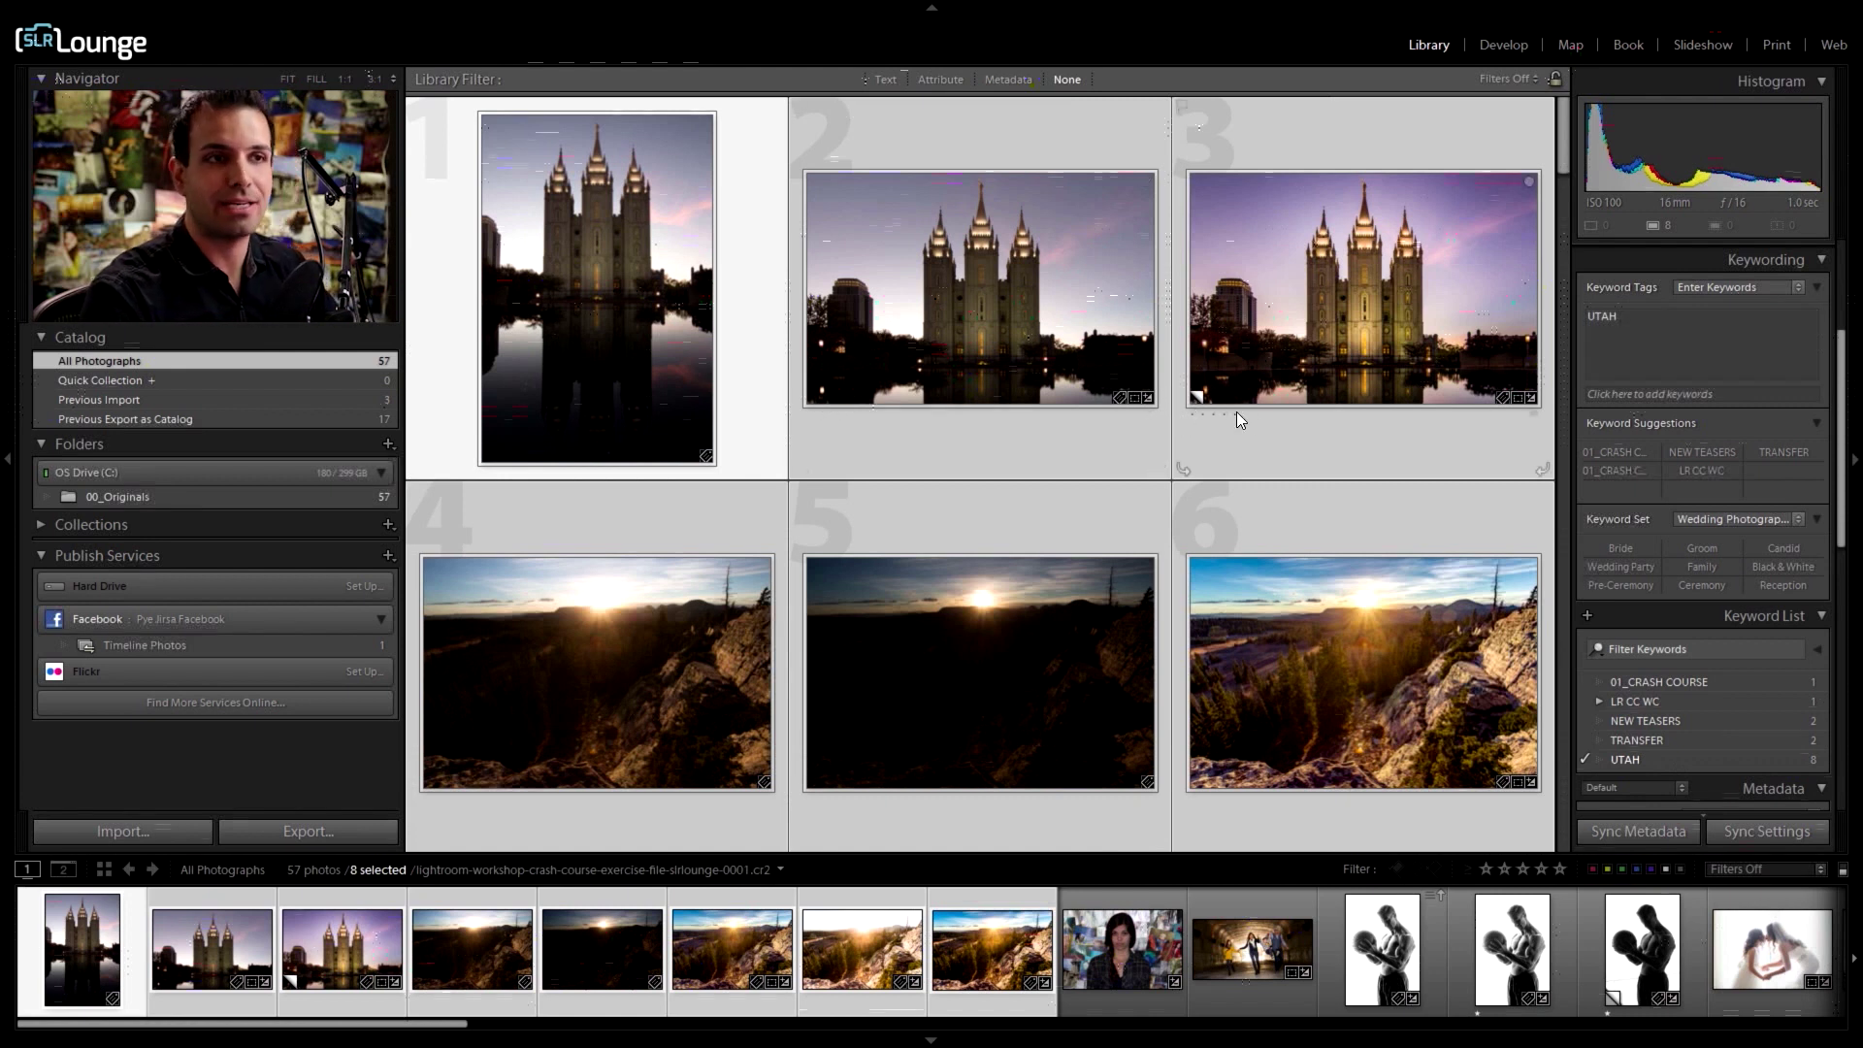
pyautogui.scroll(-3, 1256, 438)
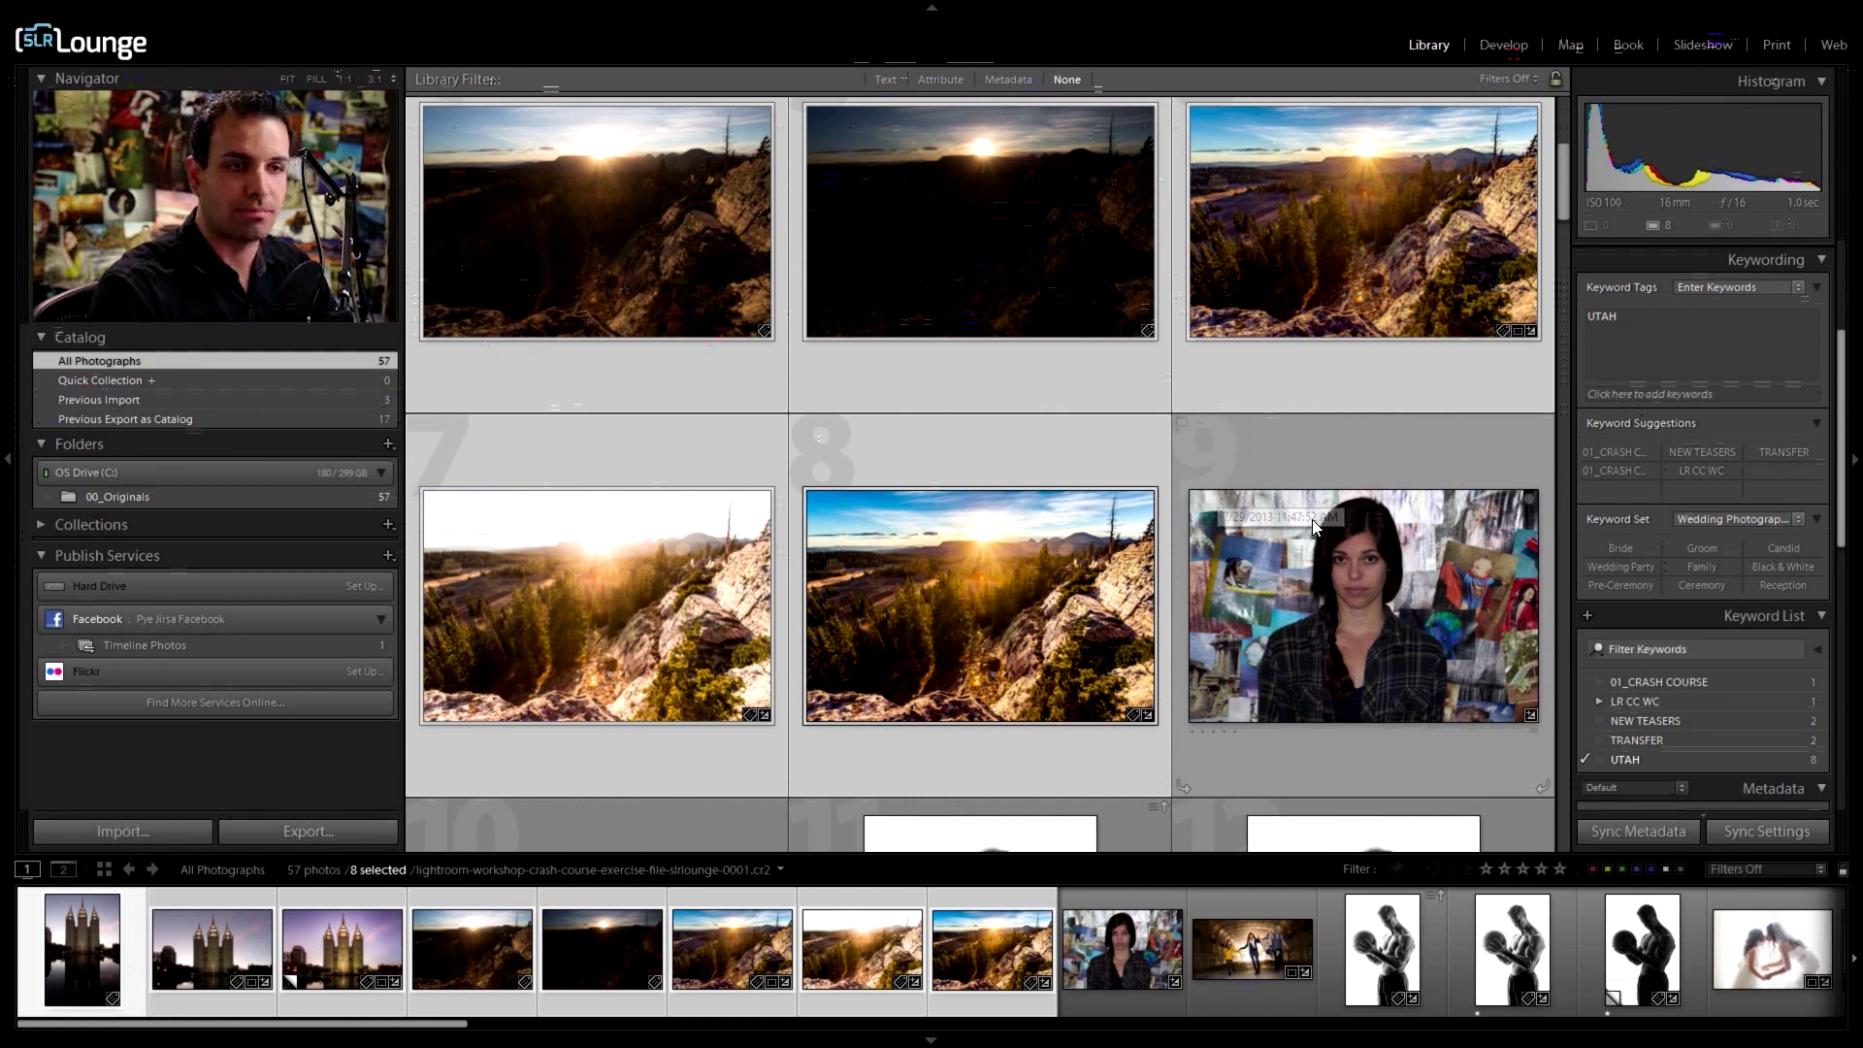
pyautogui.scroll(3, 1365, 381)
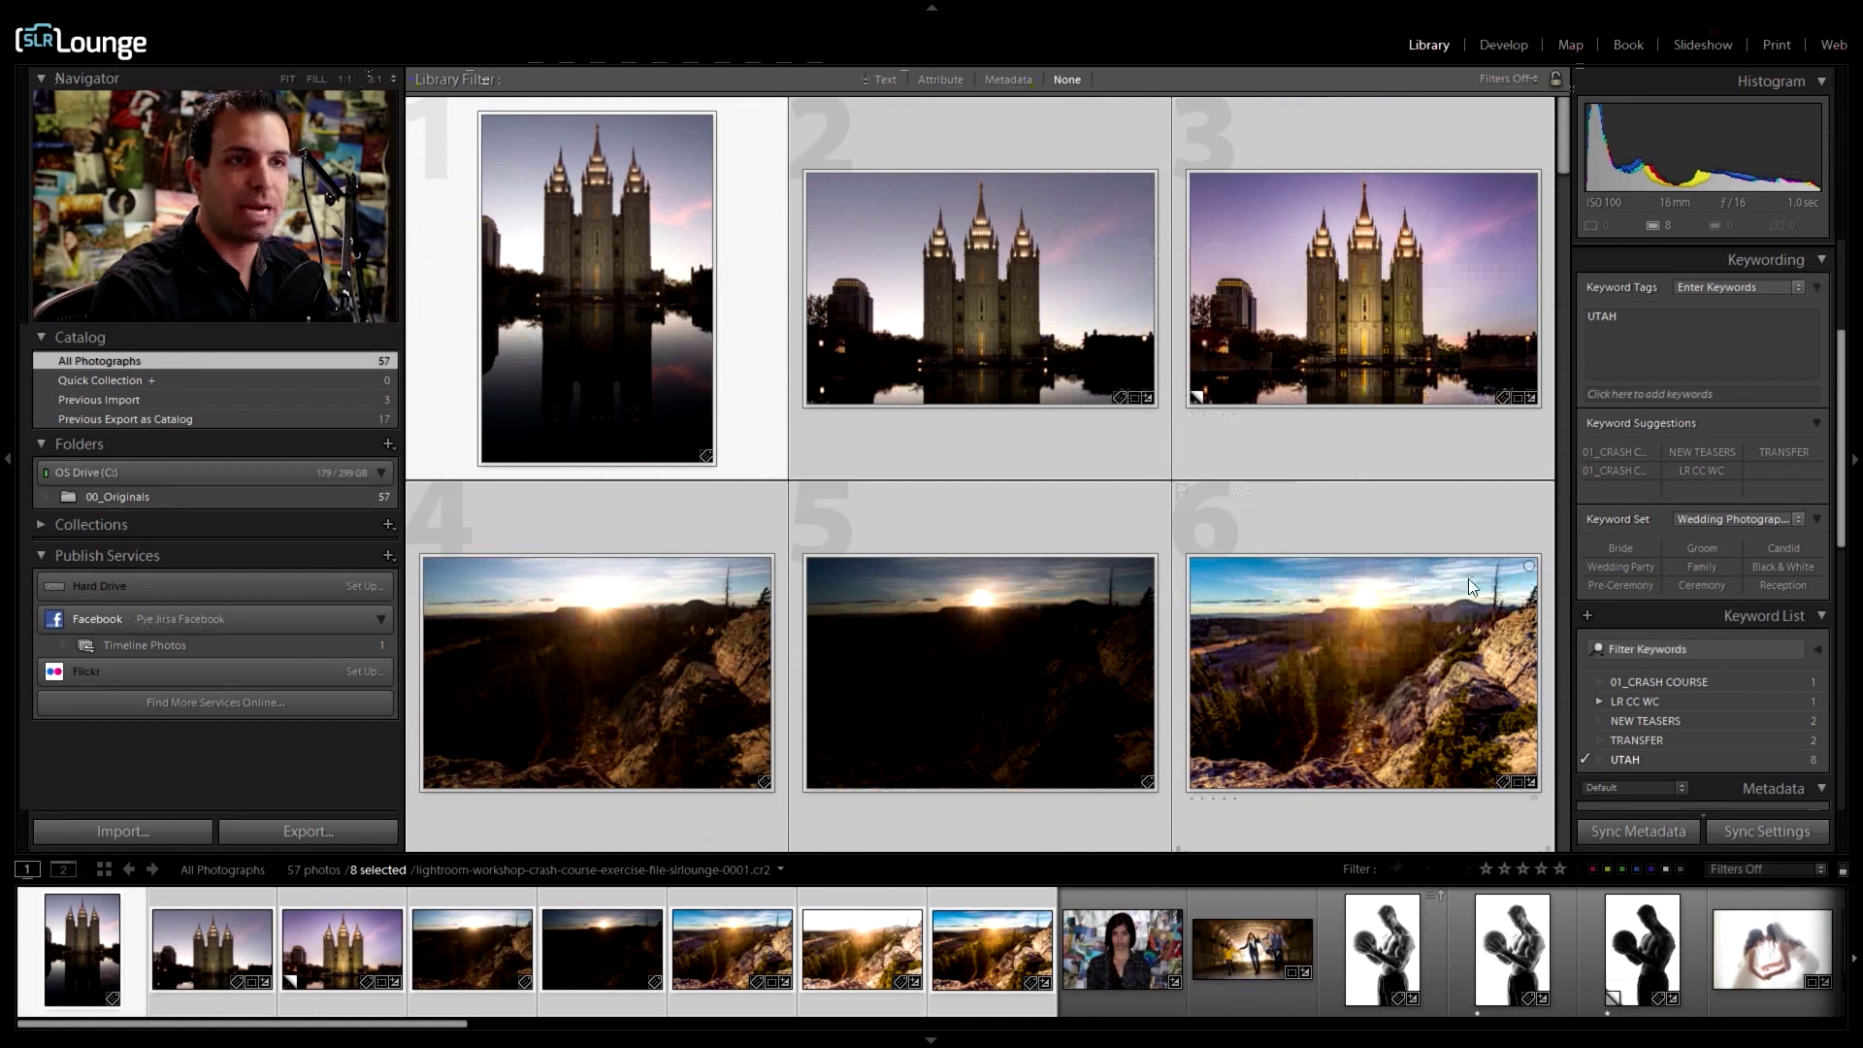
pyautogui.click(1633, 318)
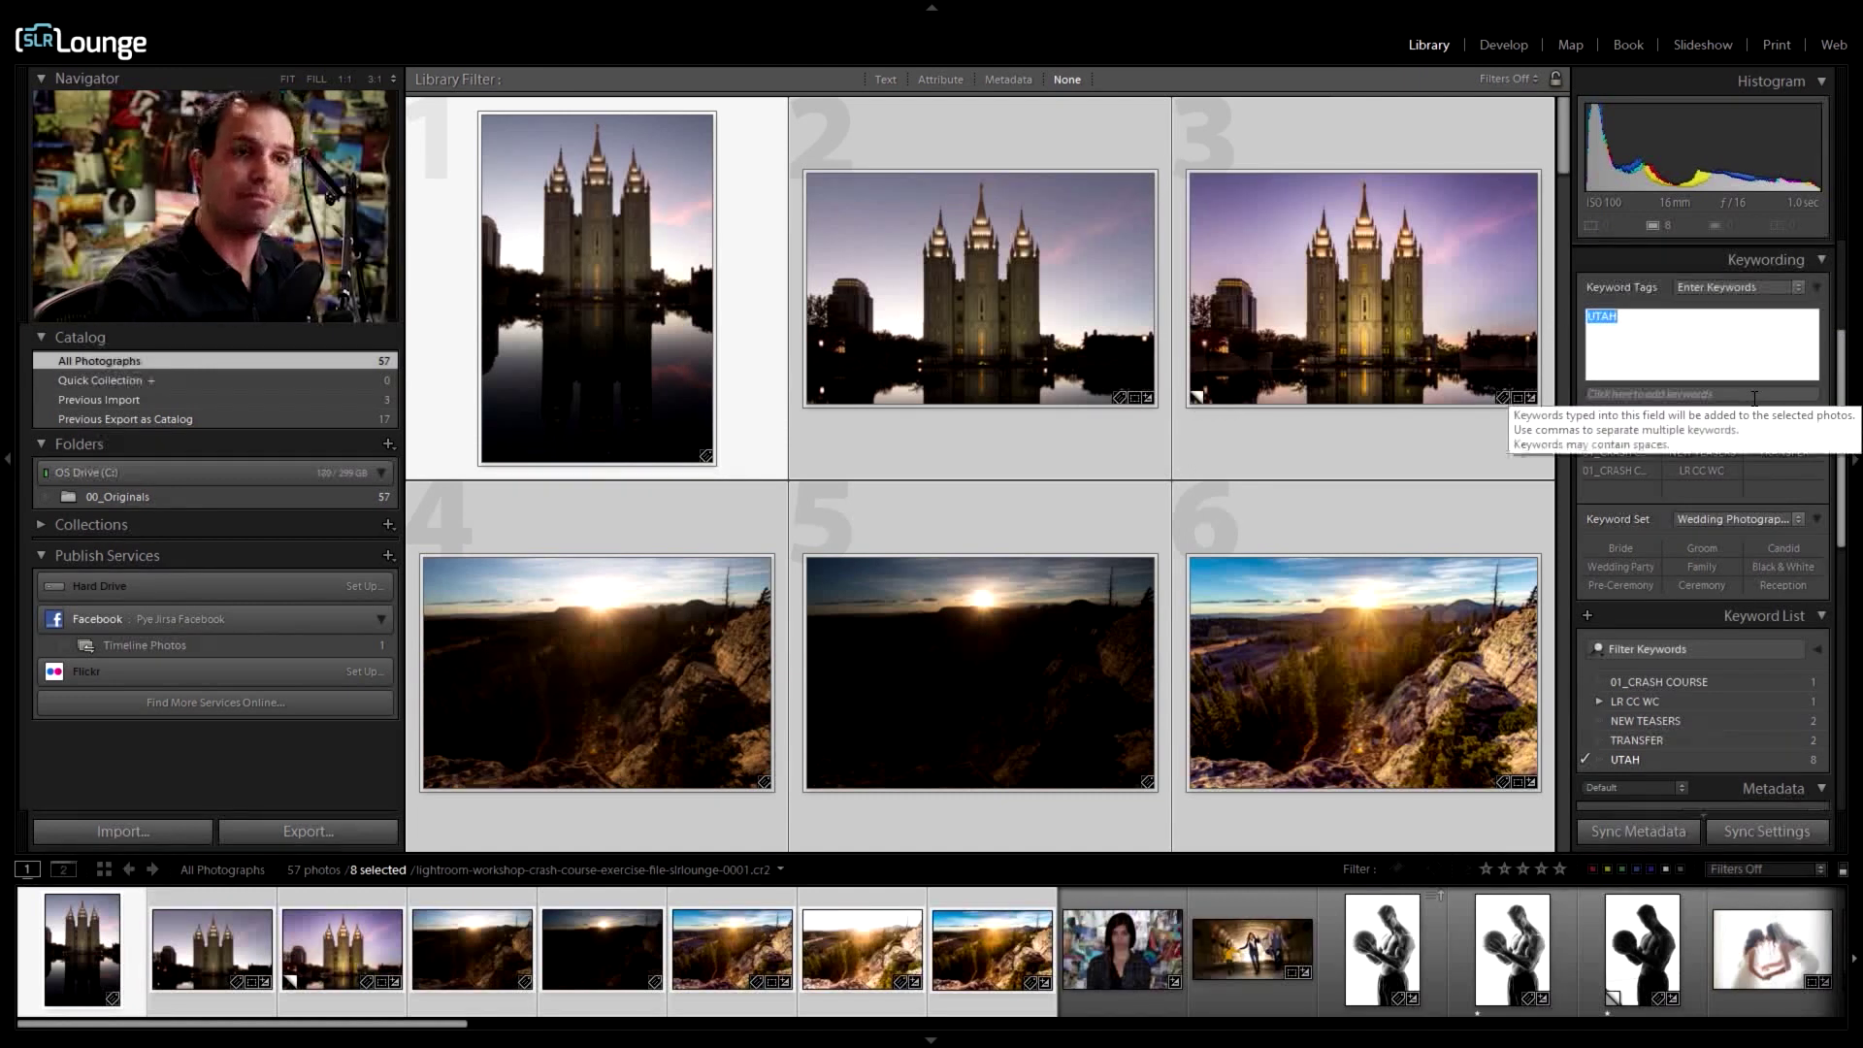
# Step: Replace UTAH with LANDSCAPE, then re-add UTAH from Keyword Suggestions so all eight carry both
pyautogui.press('BackSpace')
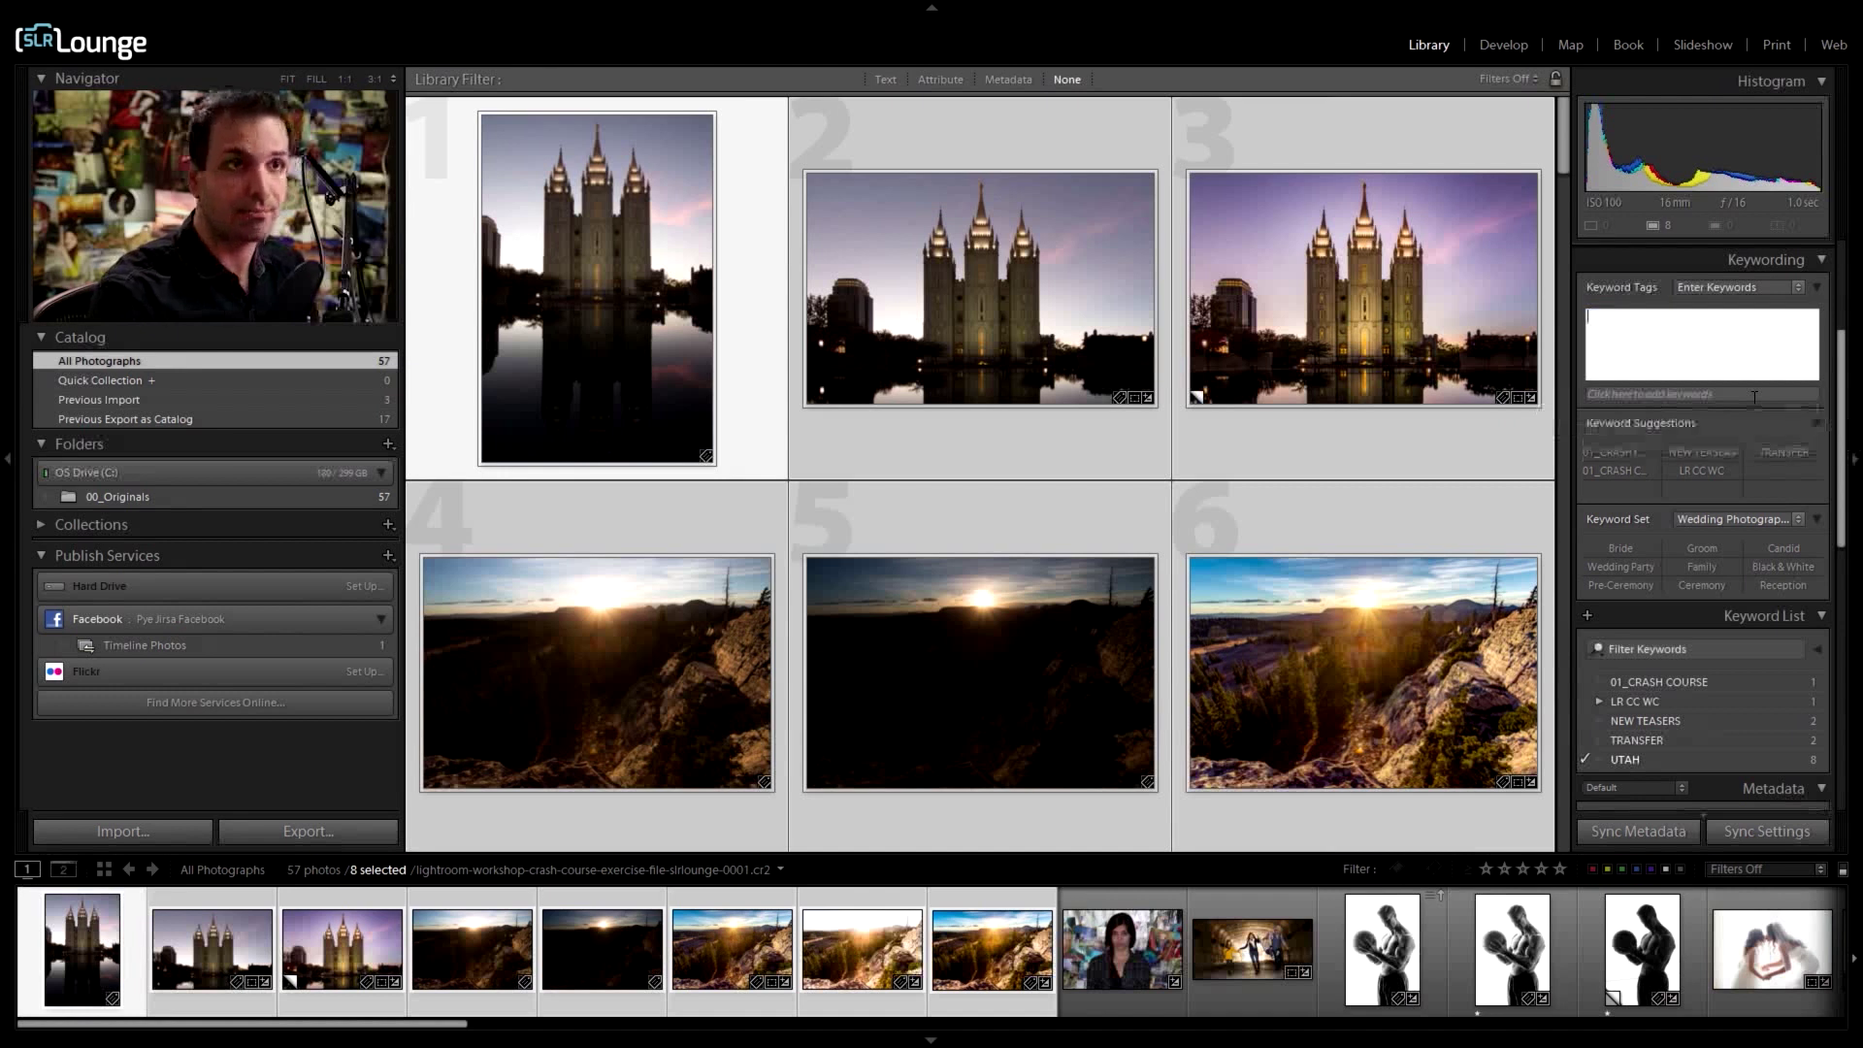
pyautogui.write('LANDSCAPE')
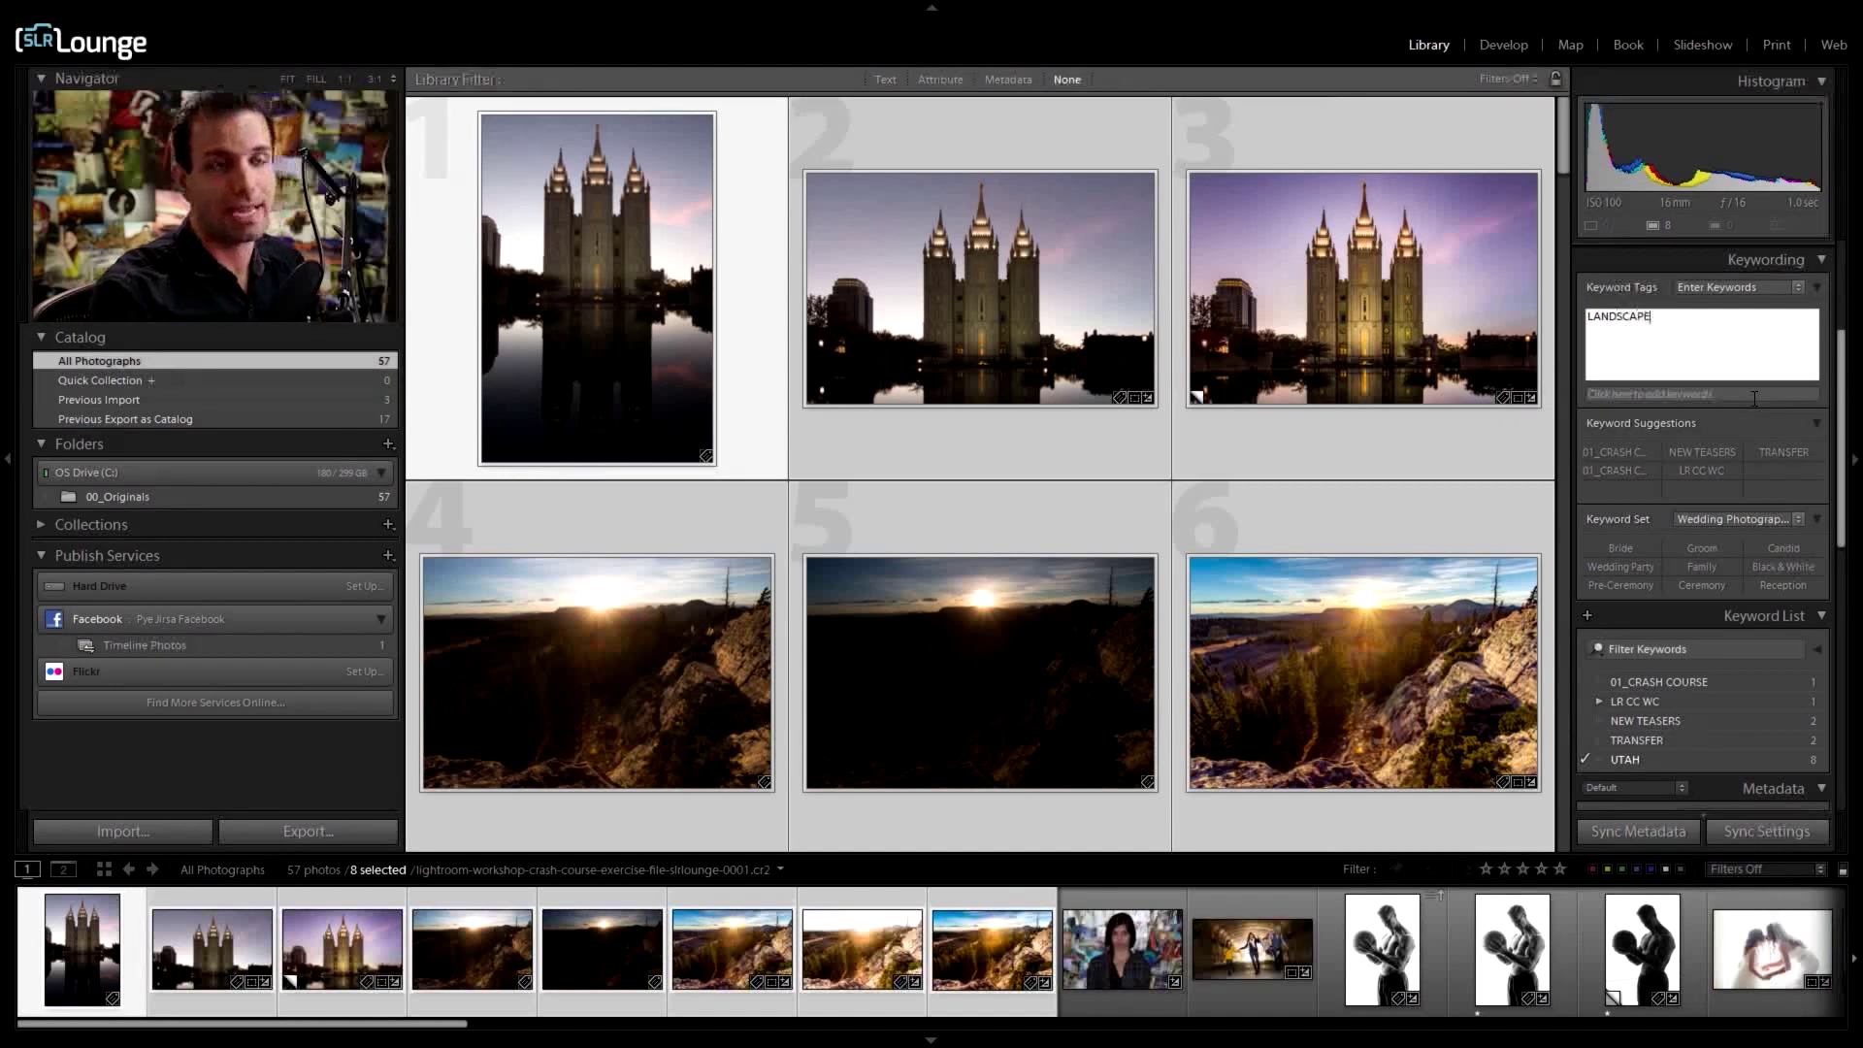
pyautogui.press('Return')
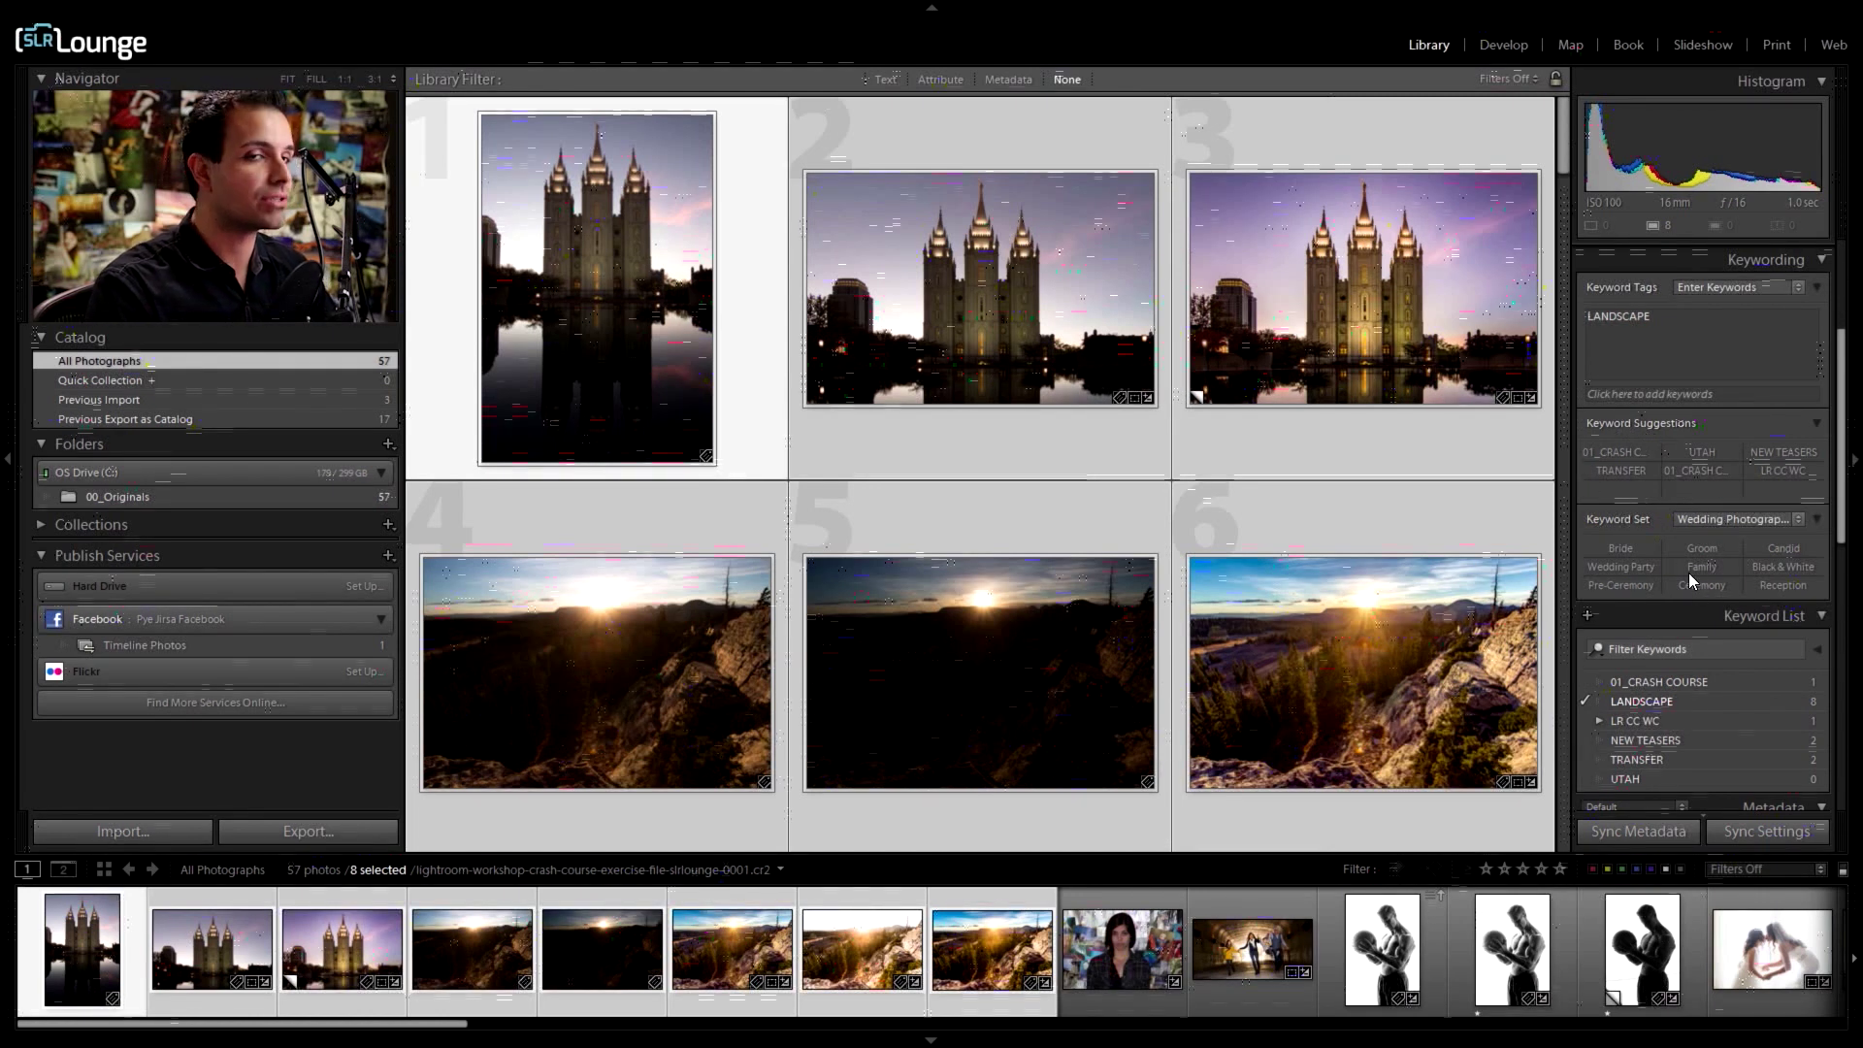
pyautogui.click(1704, 453)
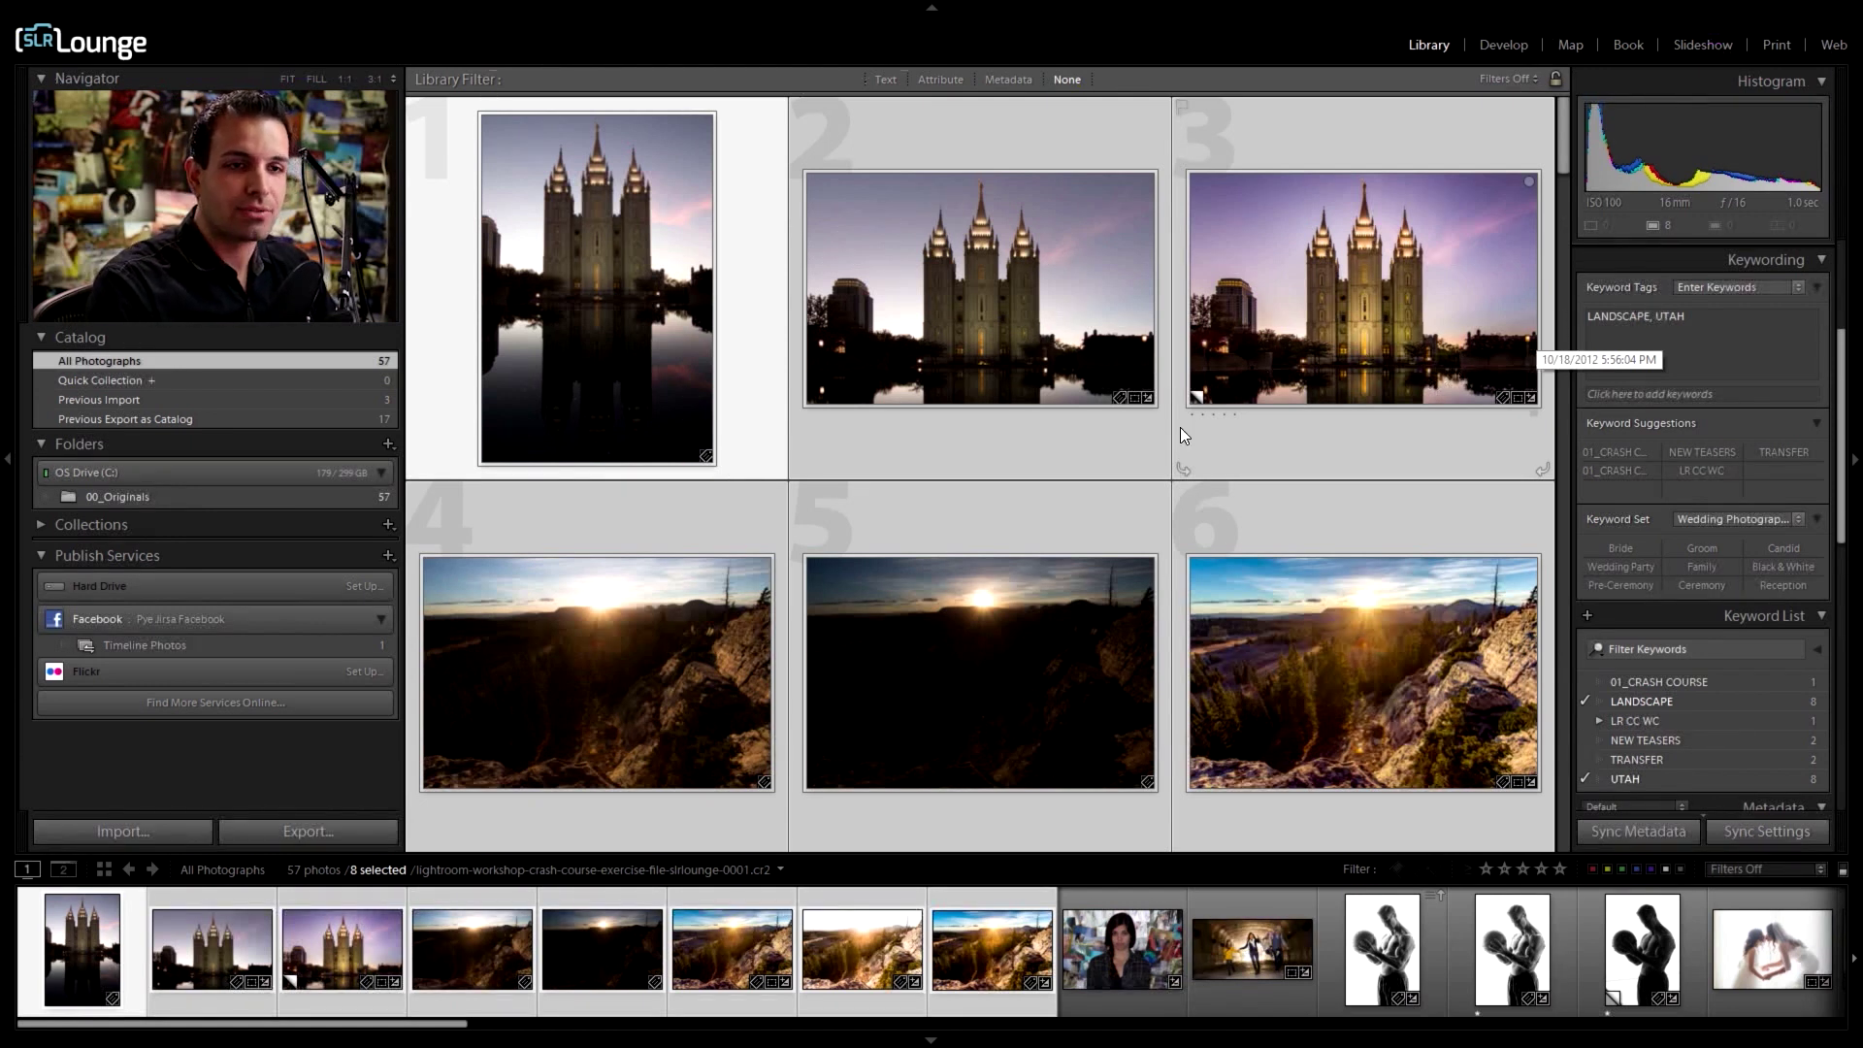
# Step: Nest UTAH inside LANDSCAPE, rename LANDSCAPE to LANDSCAPES, then select only temple photos 1–3
pyautogui.click(1622, 779)
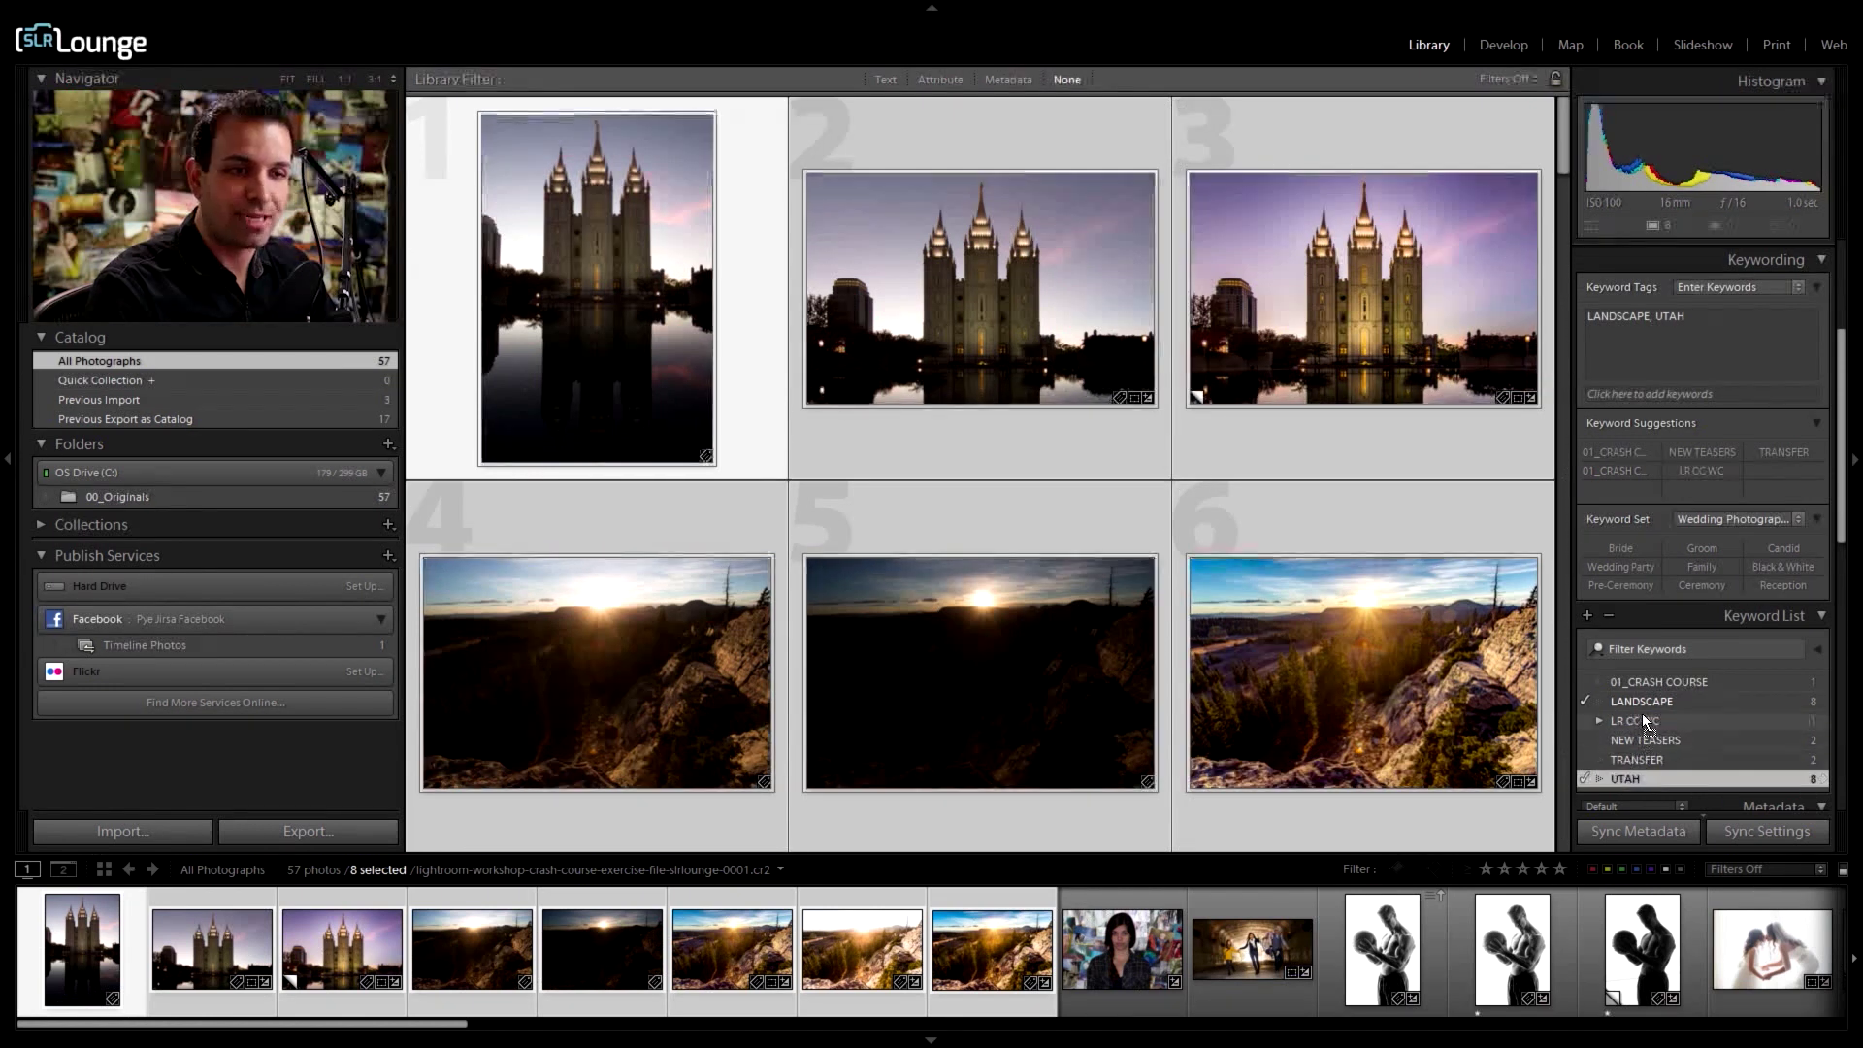
pyautogui.moveTo(1644, 702); pyautogui.dragTo(1643, 702)
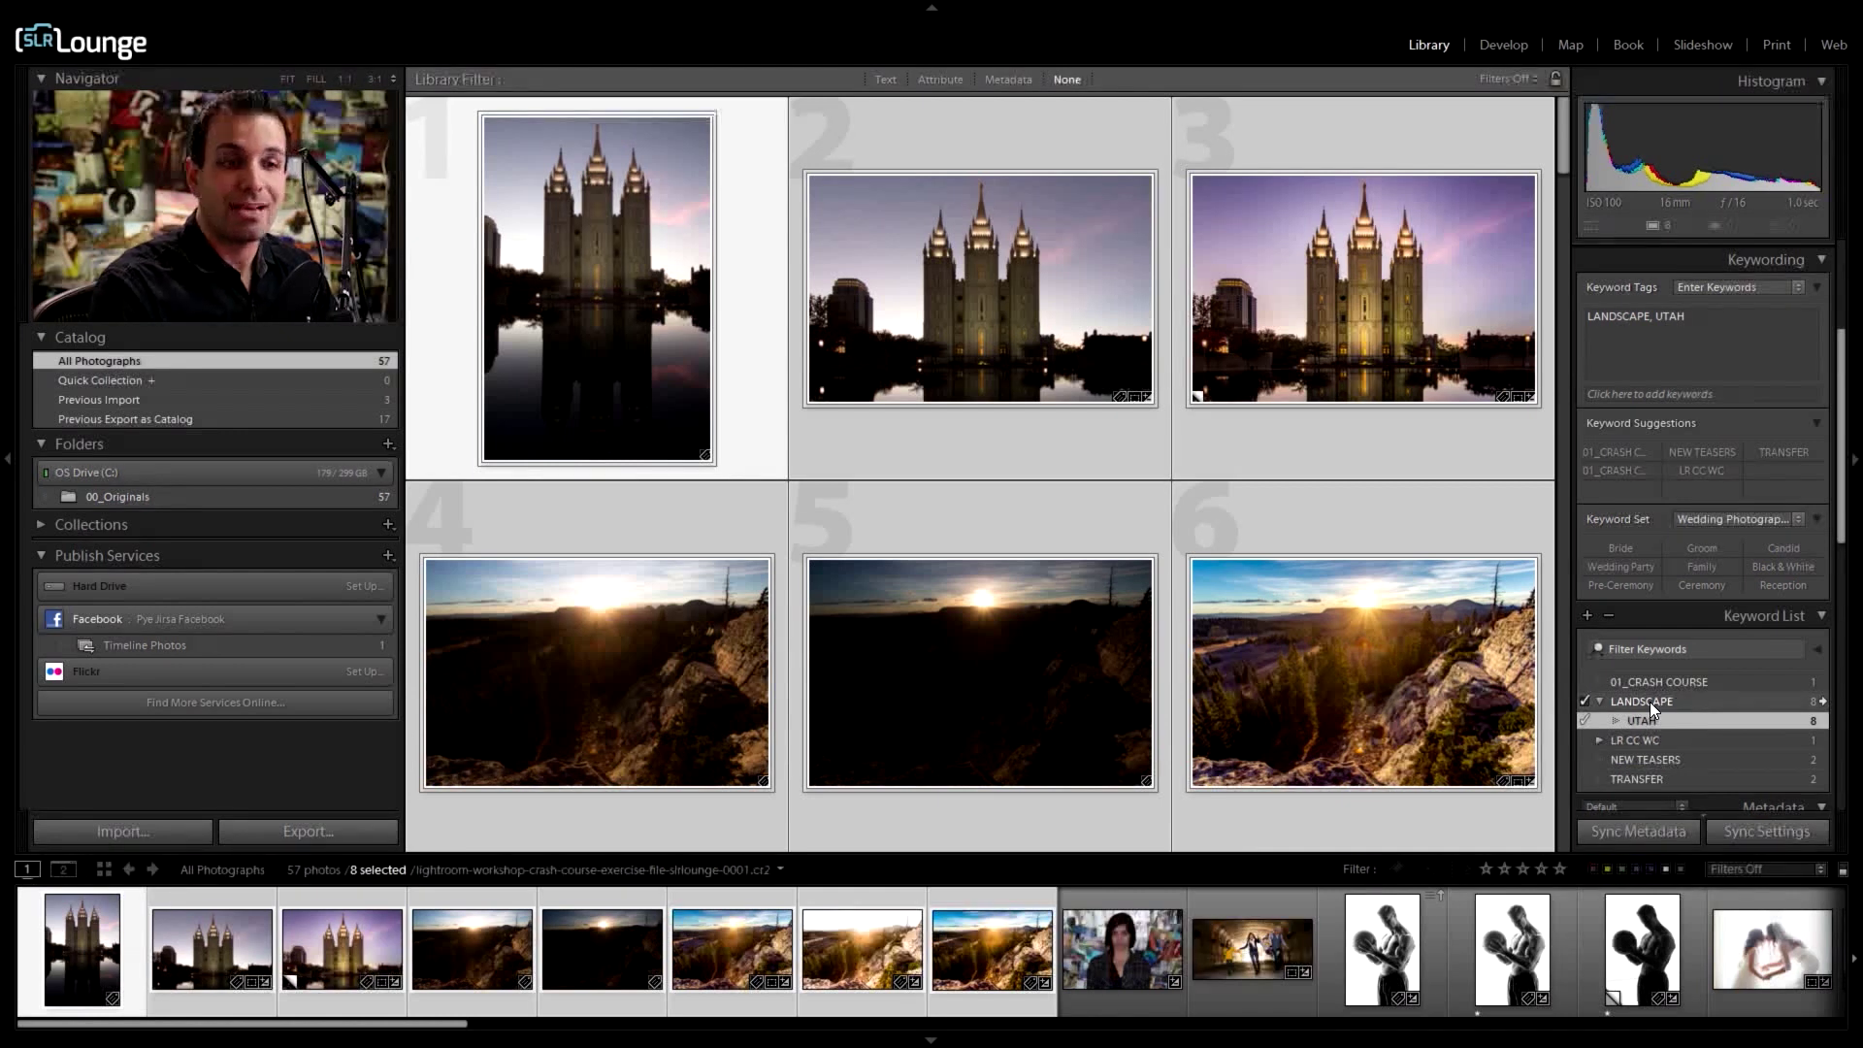
pyautogui.rightClick(1639, 701)
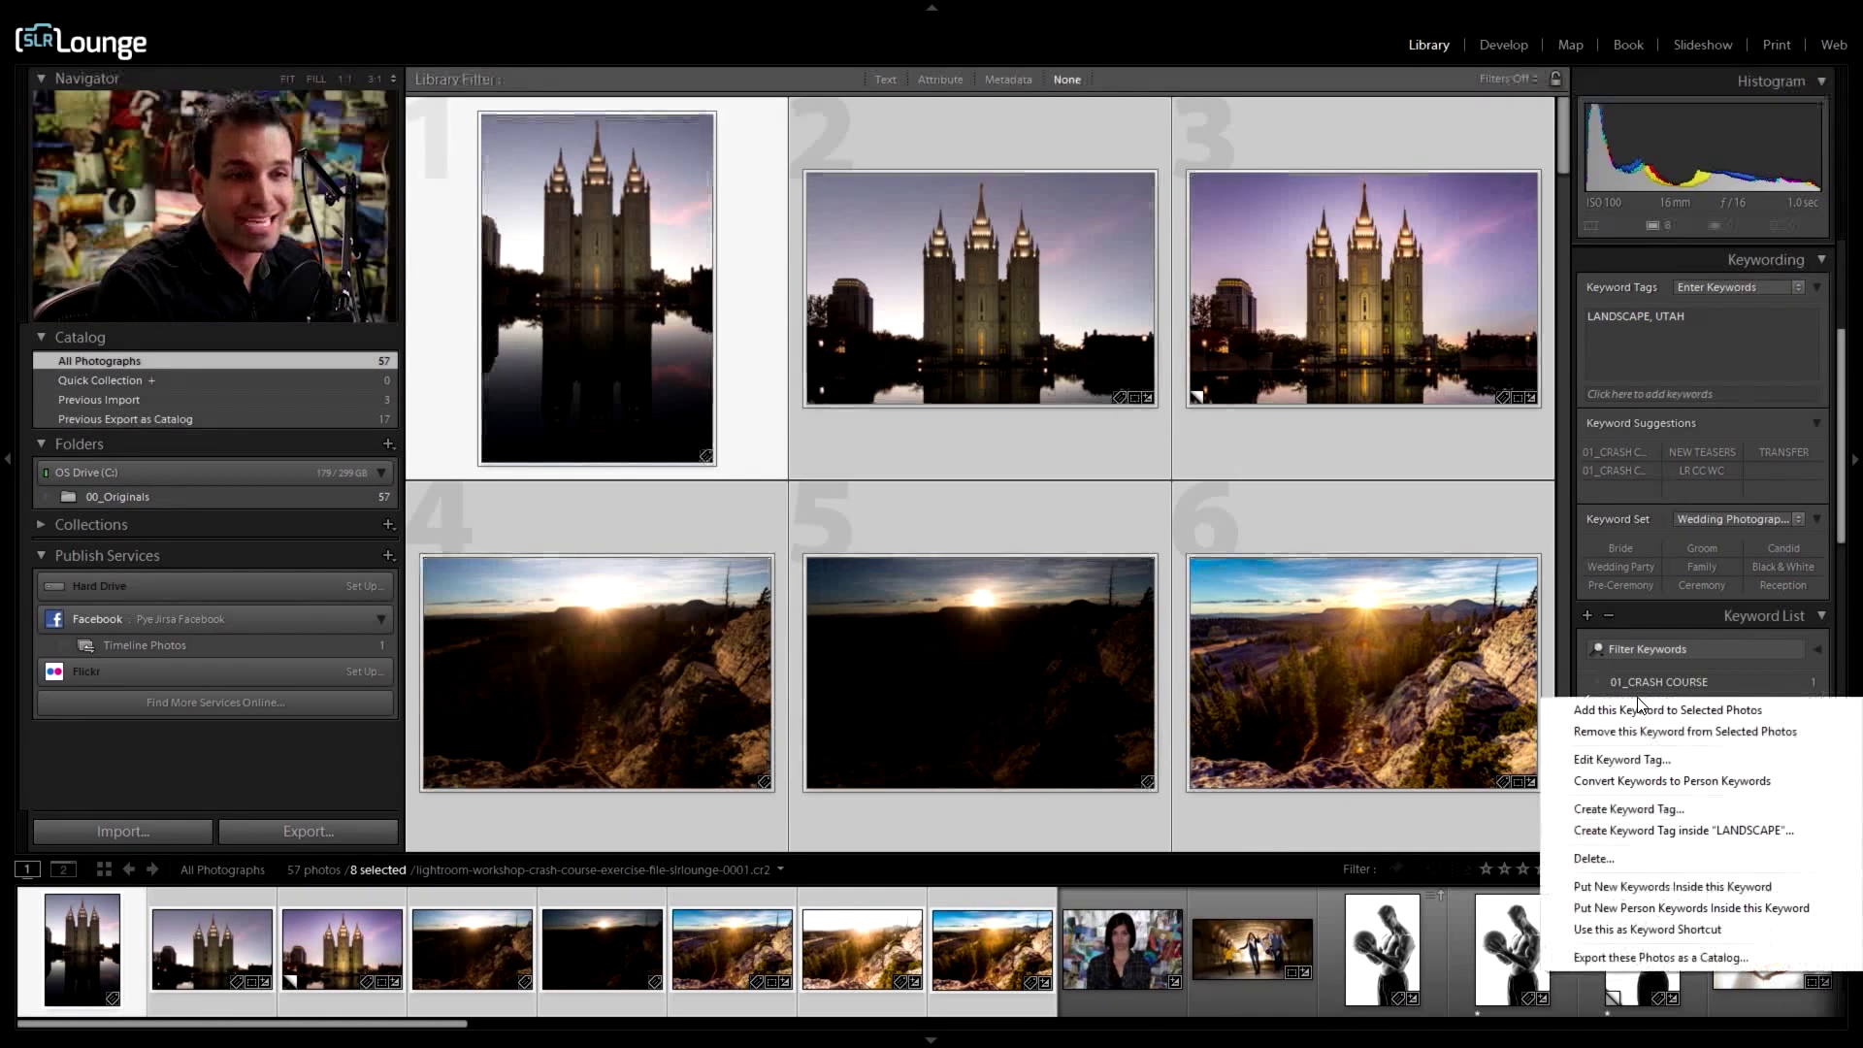
pyautogui.click(1630, 759)
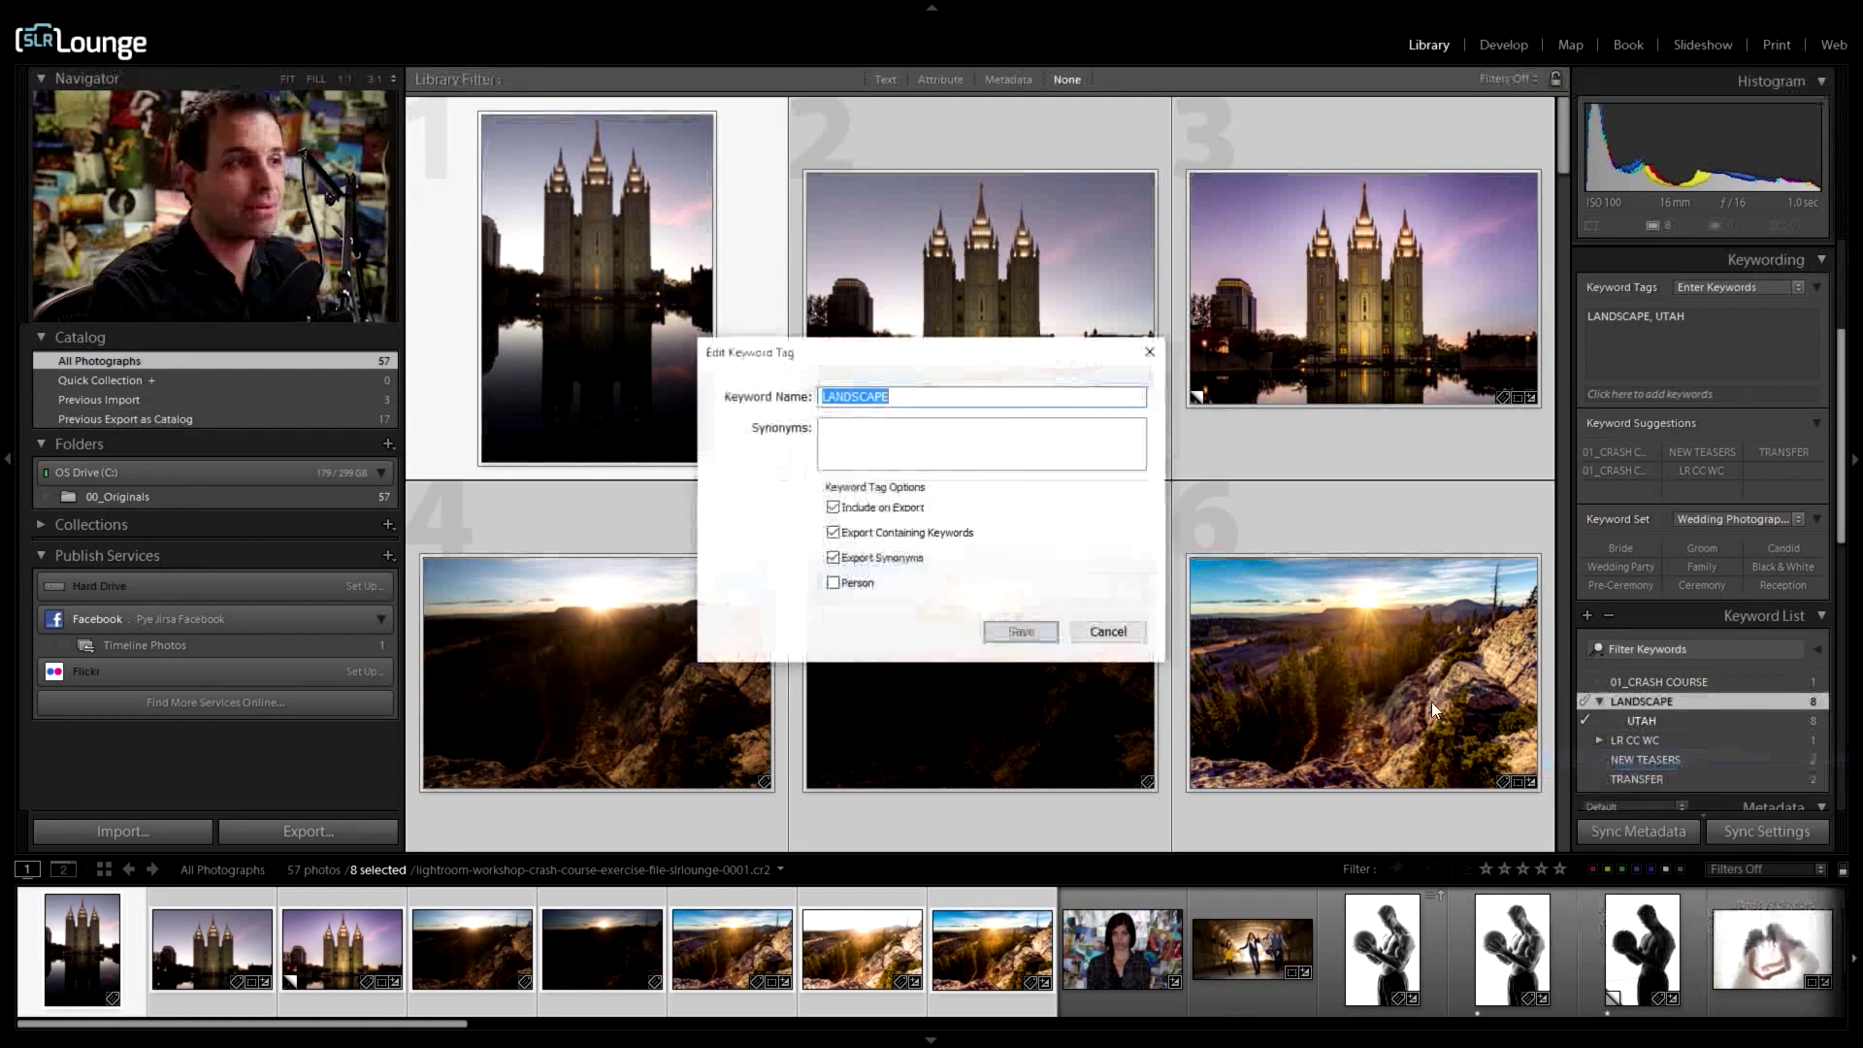
pyautogui.click(896, 399)
pyautogui.write('S')
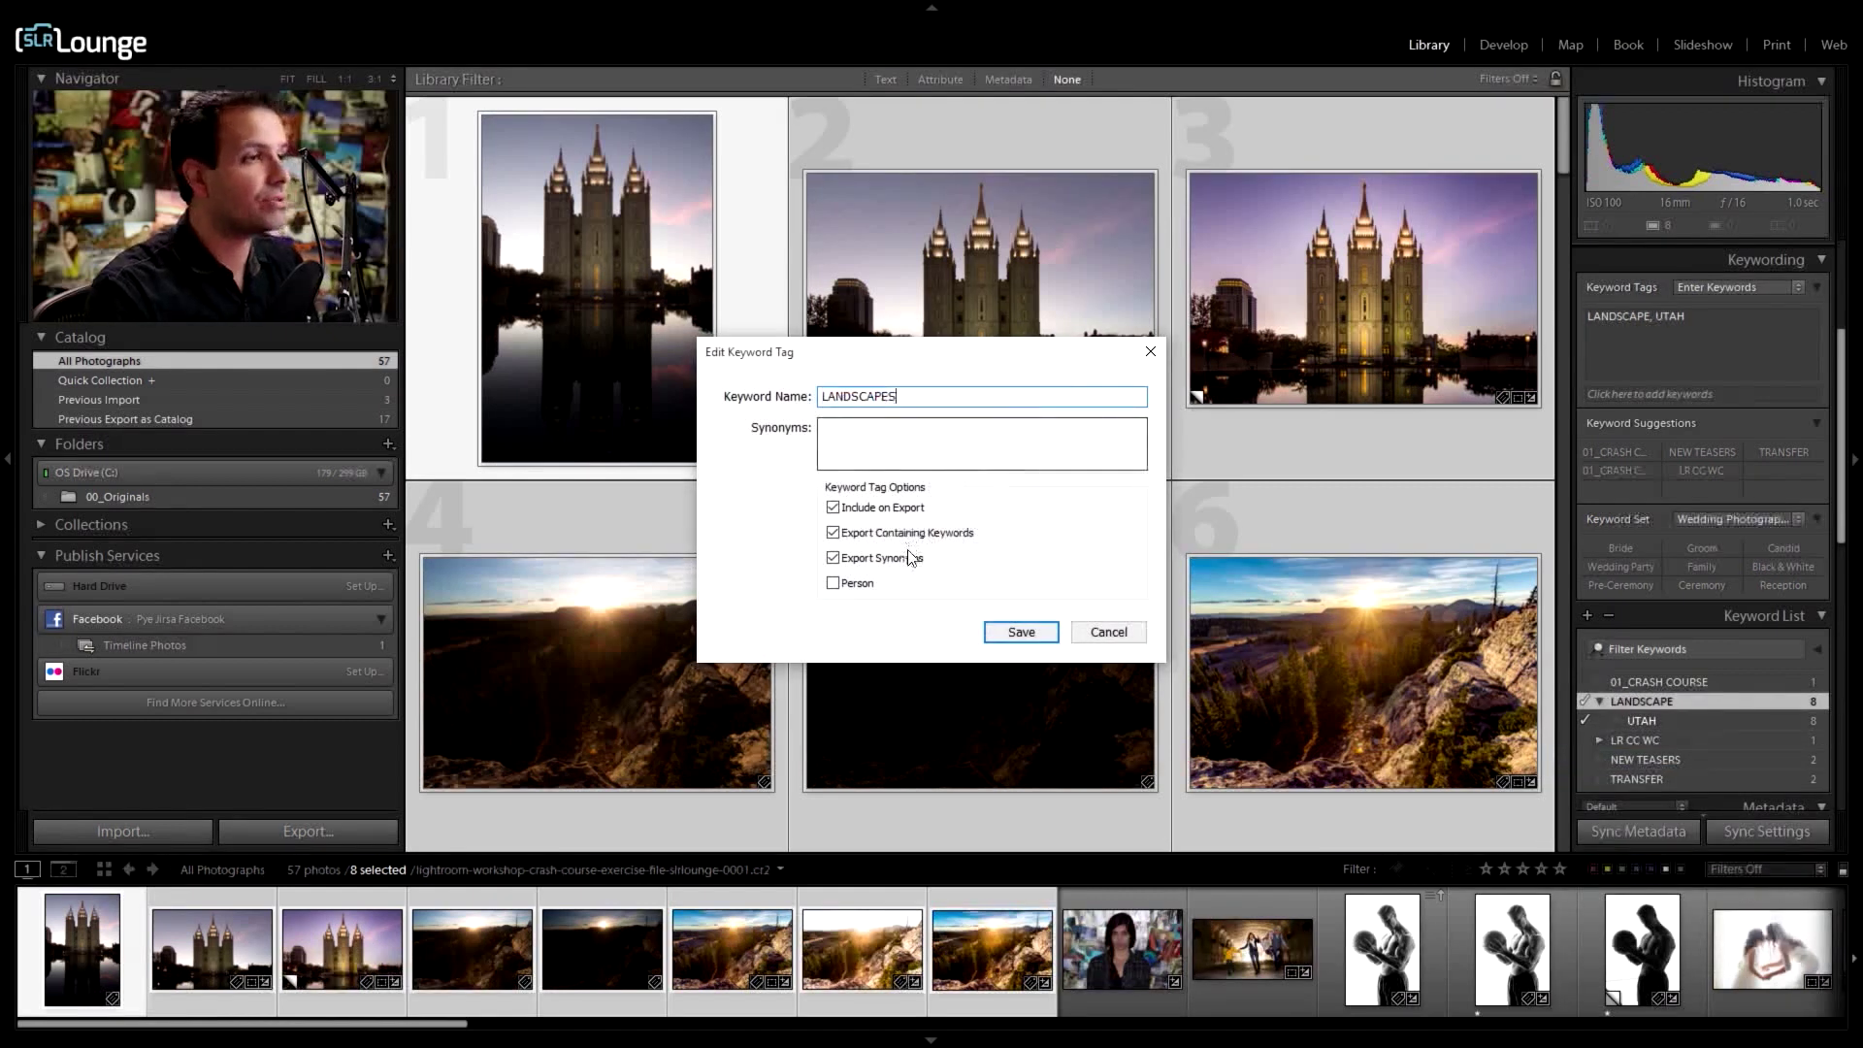
pyautogui.click(1047, 634)
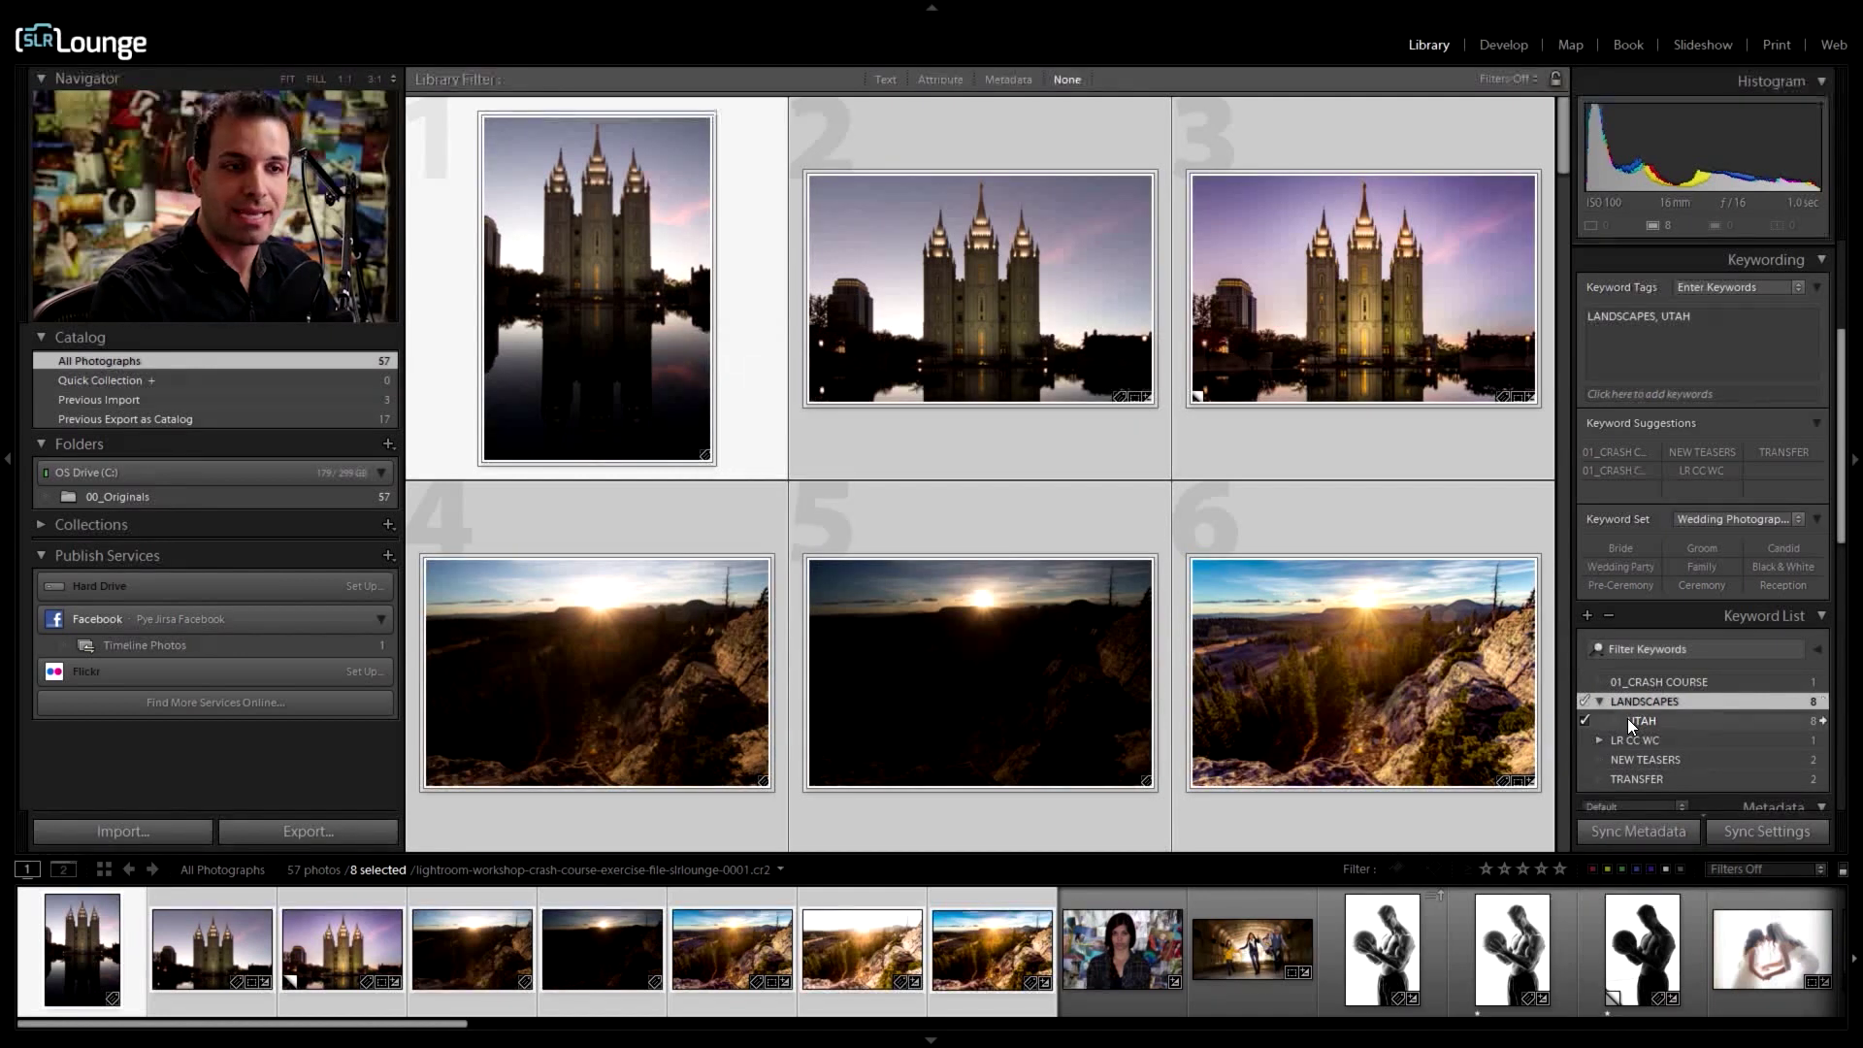
pyautogui.keyDown('shift'); pyautogui.click(1279, 335); pyautogui.keyUp('shift')
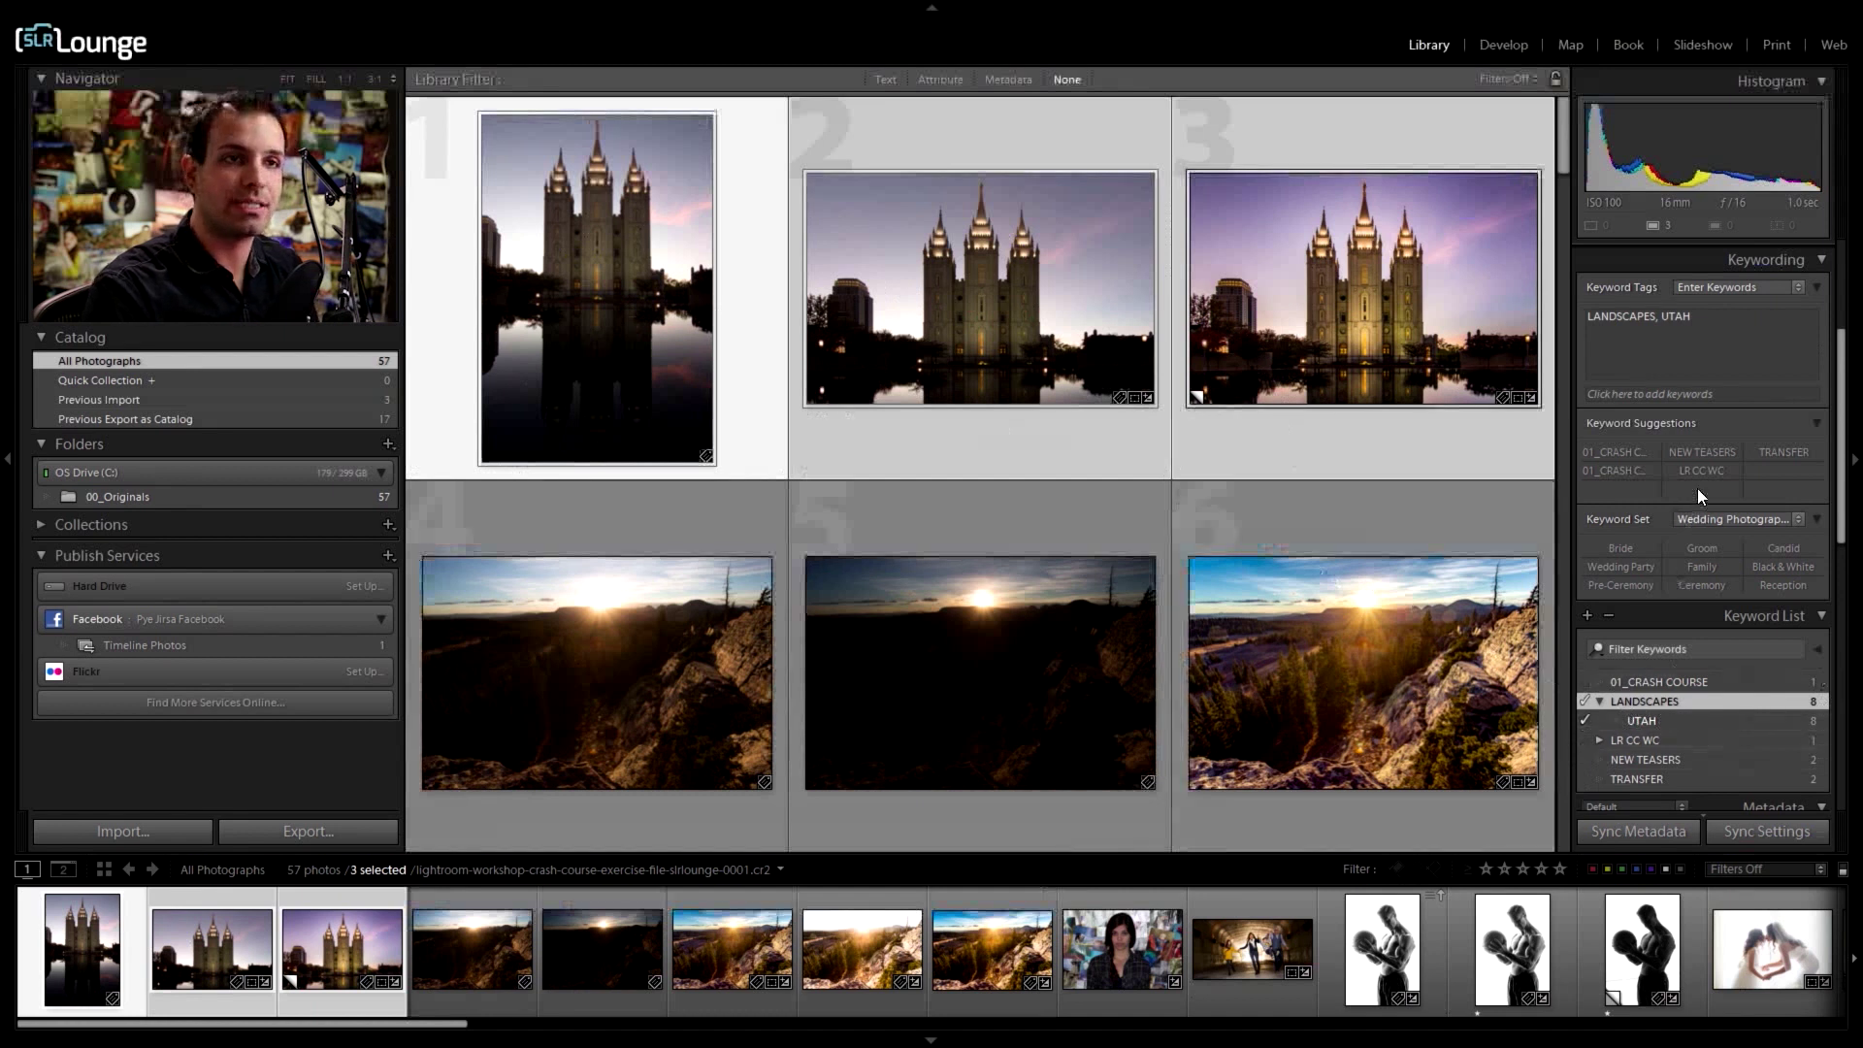
# Step: Tag the three temple photos with SALT LAKE CITY and nest that keyword under UTAH
pyautogui.click(1780, 365)
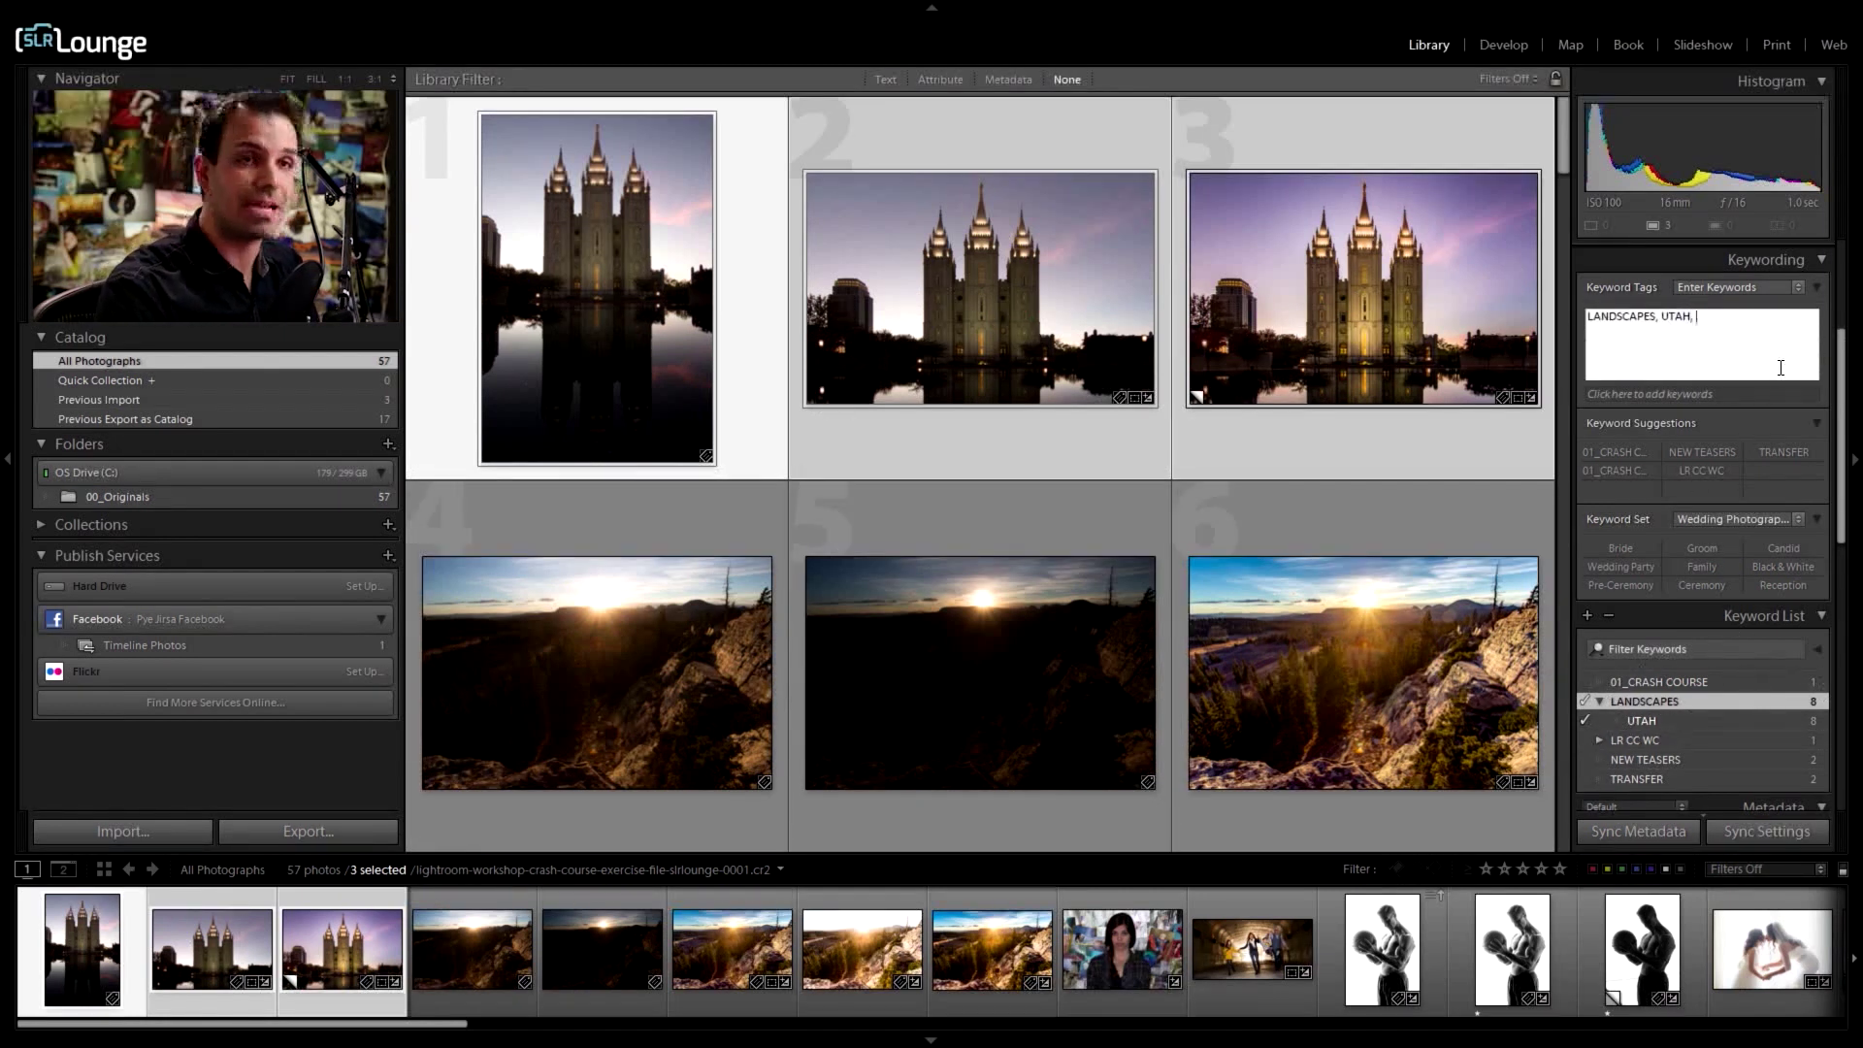
pyautogui.write('SALT LAKE CIT')
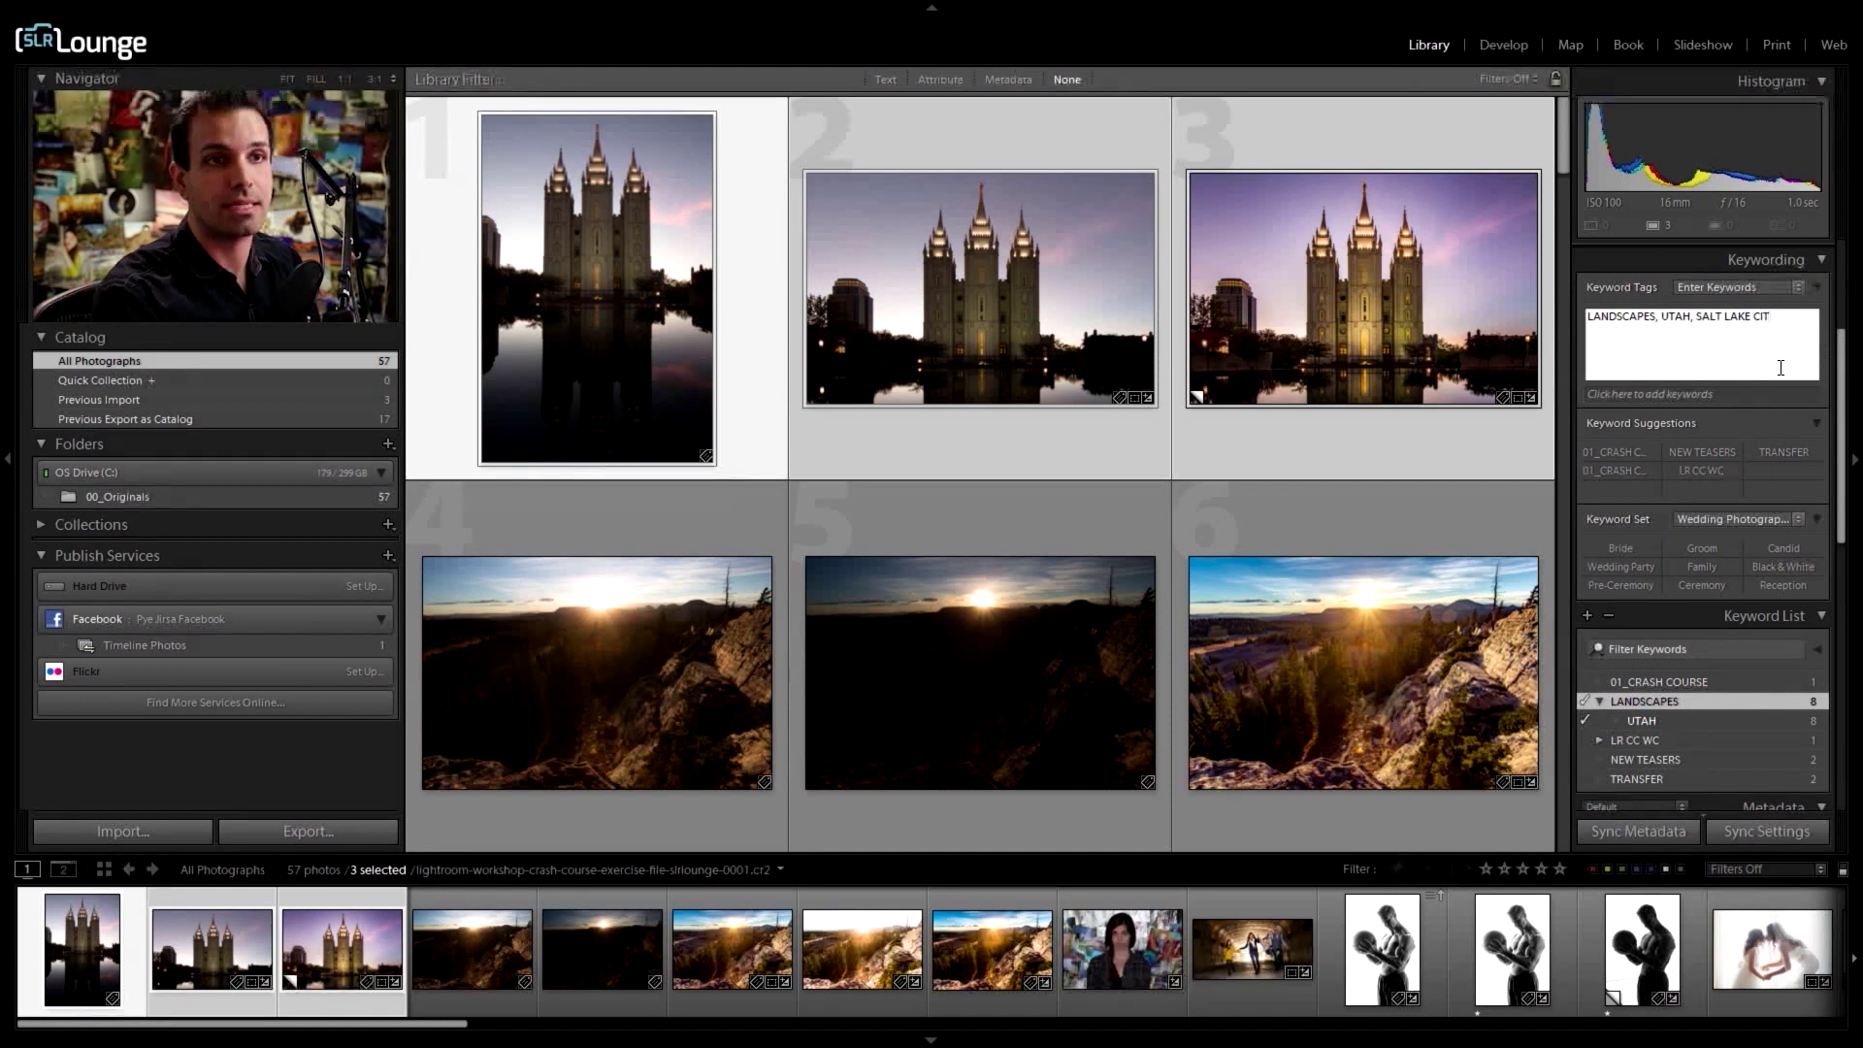
pyautogui.write('Y')
pyautogui.press('Return')
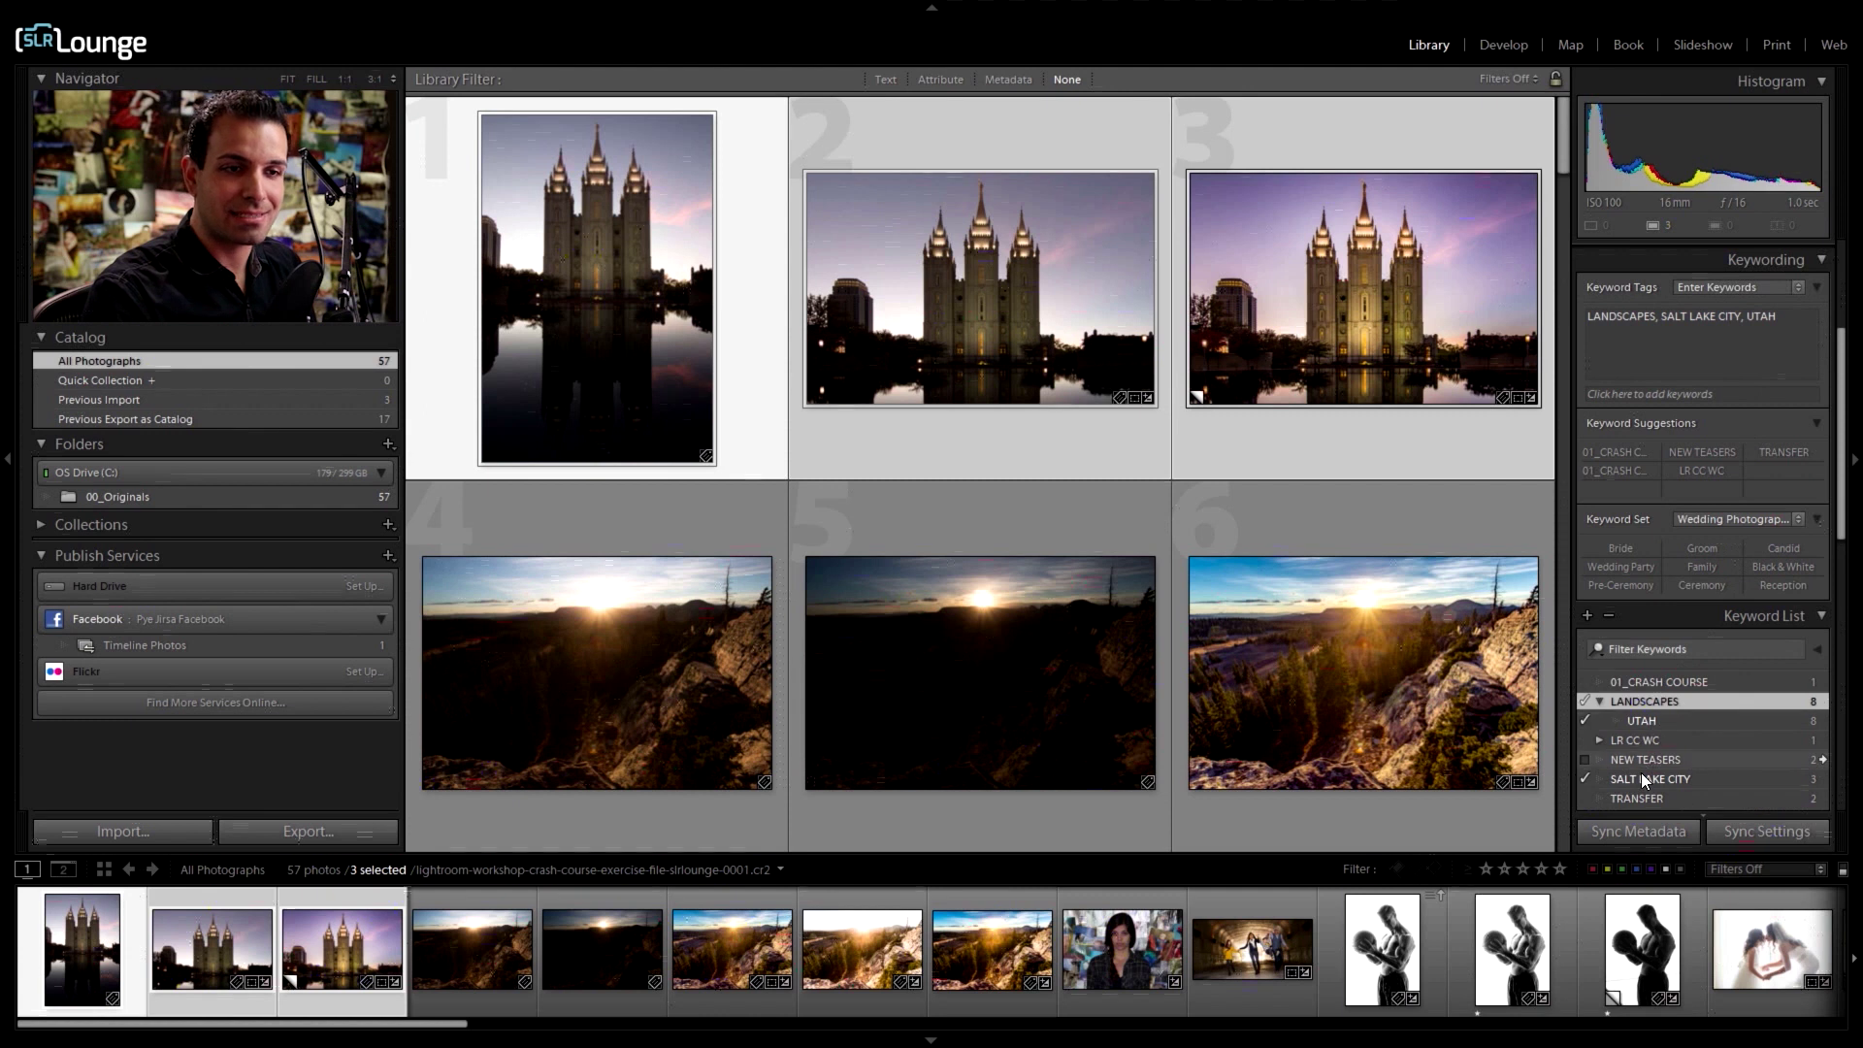
pyautogui.moveTo(1640, 772); pyautogui.dragTo(1658, 720)
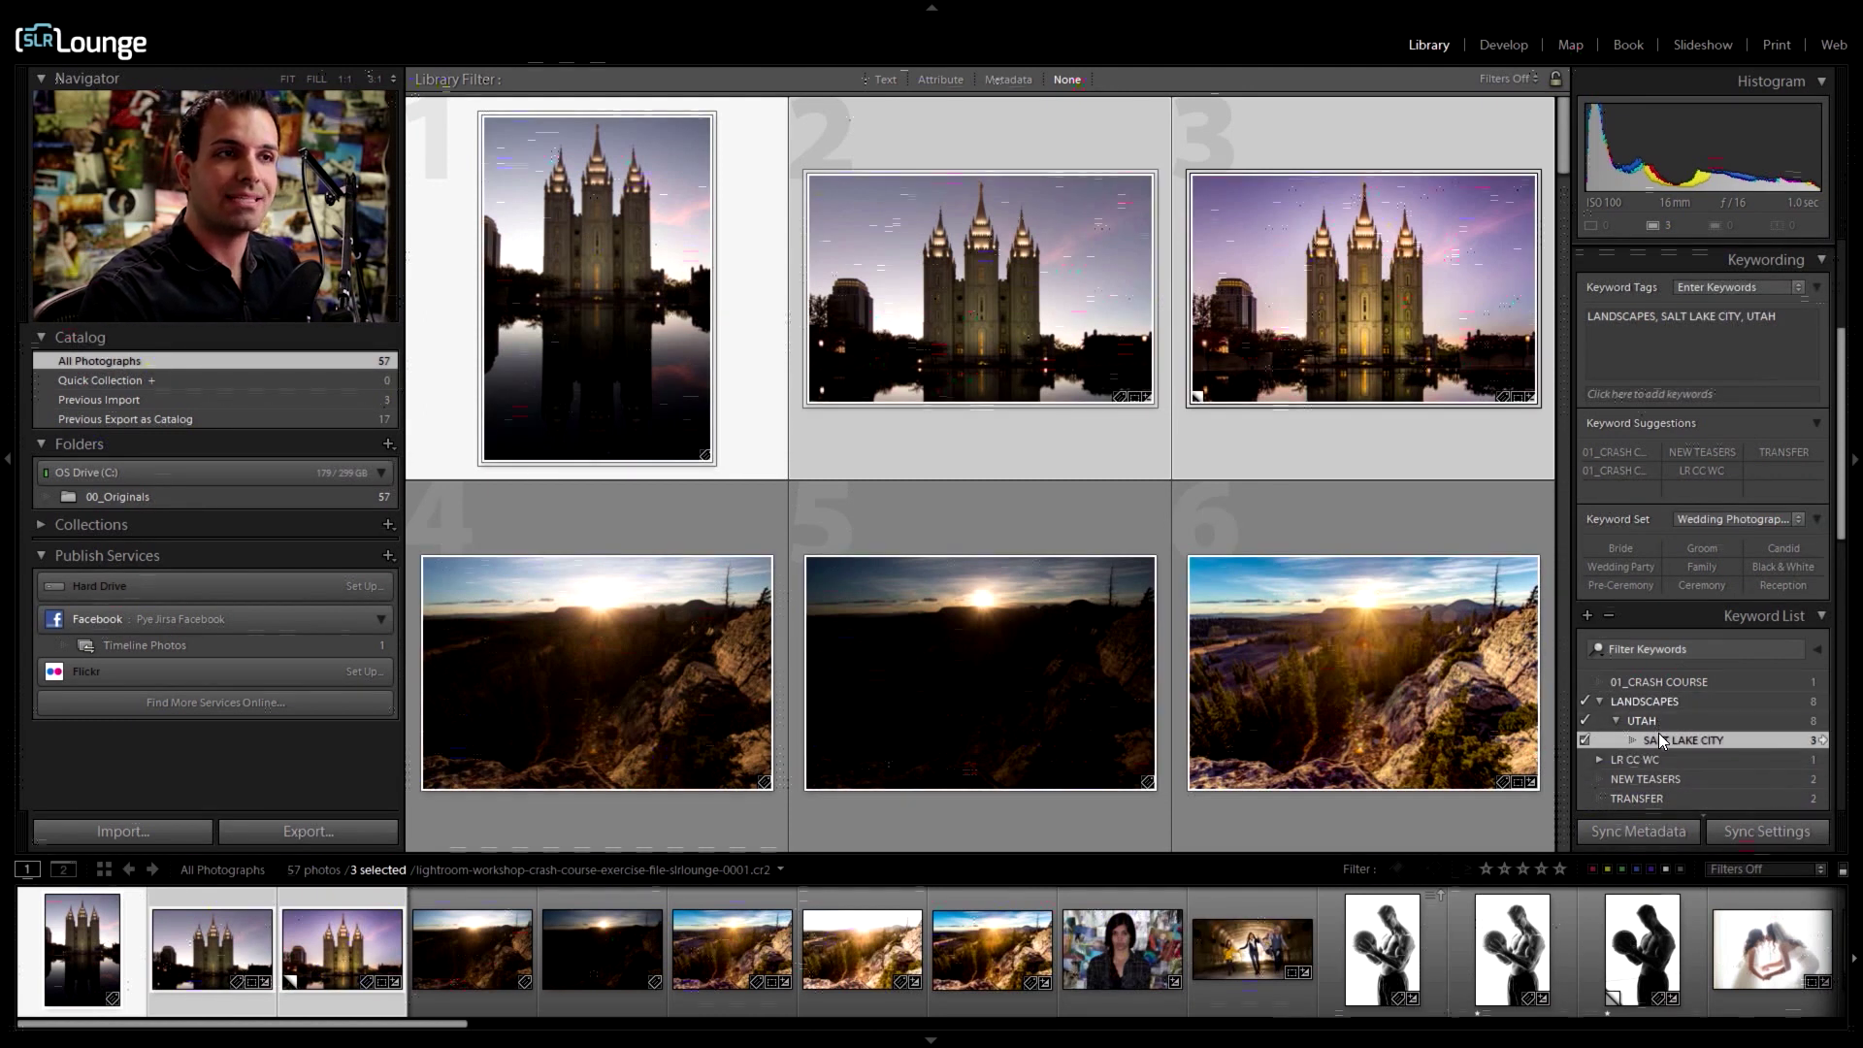
# Step: Create an LDS TEMPLE keyword inside SALT LAKE CITY and expand it to show the child
pyautogui.rightClick(1665, 742)
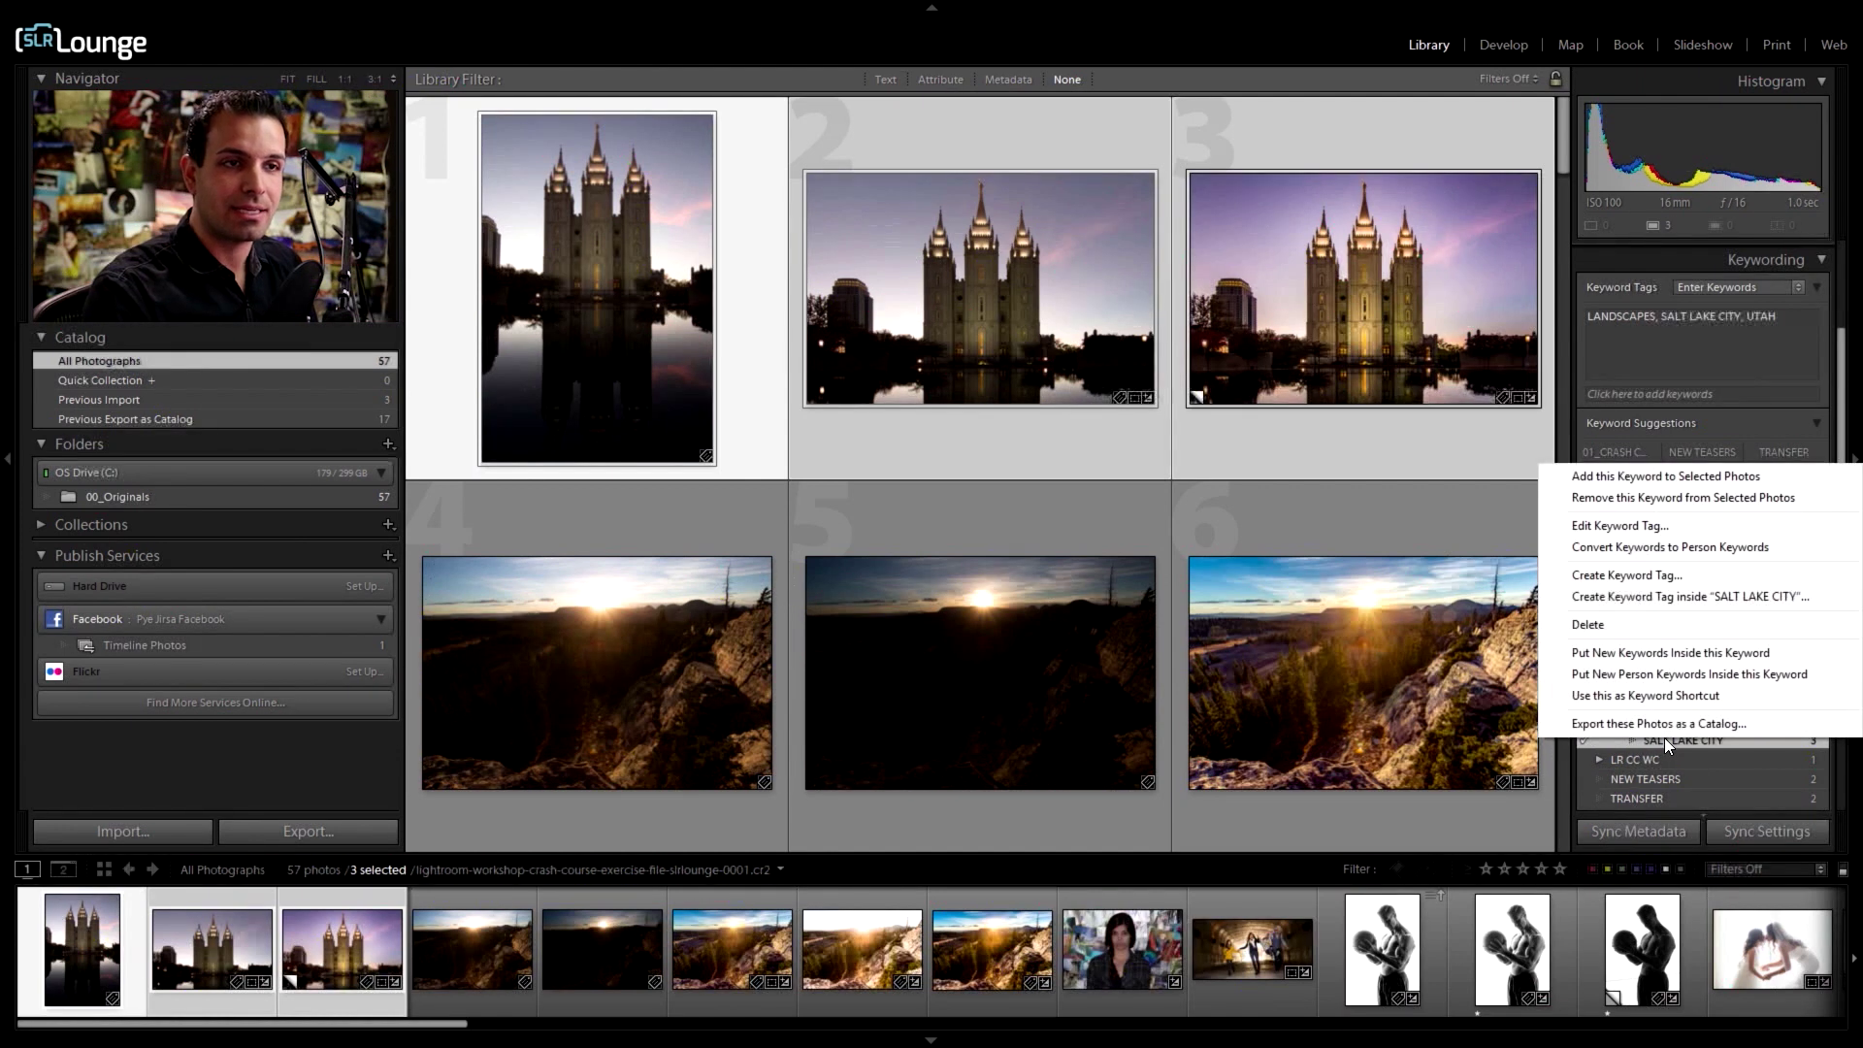
pyautogui.click(1654, 599)
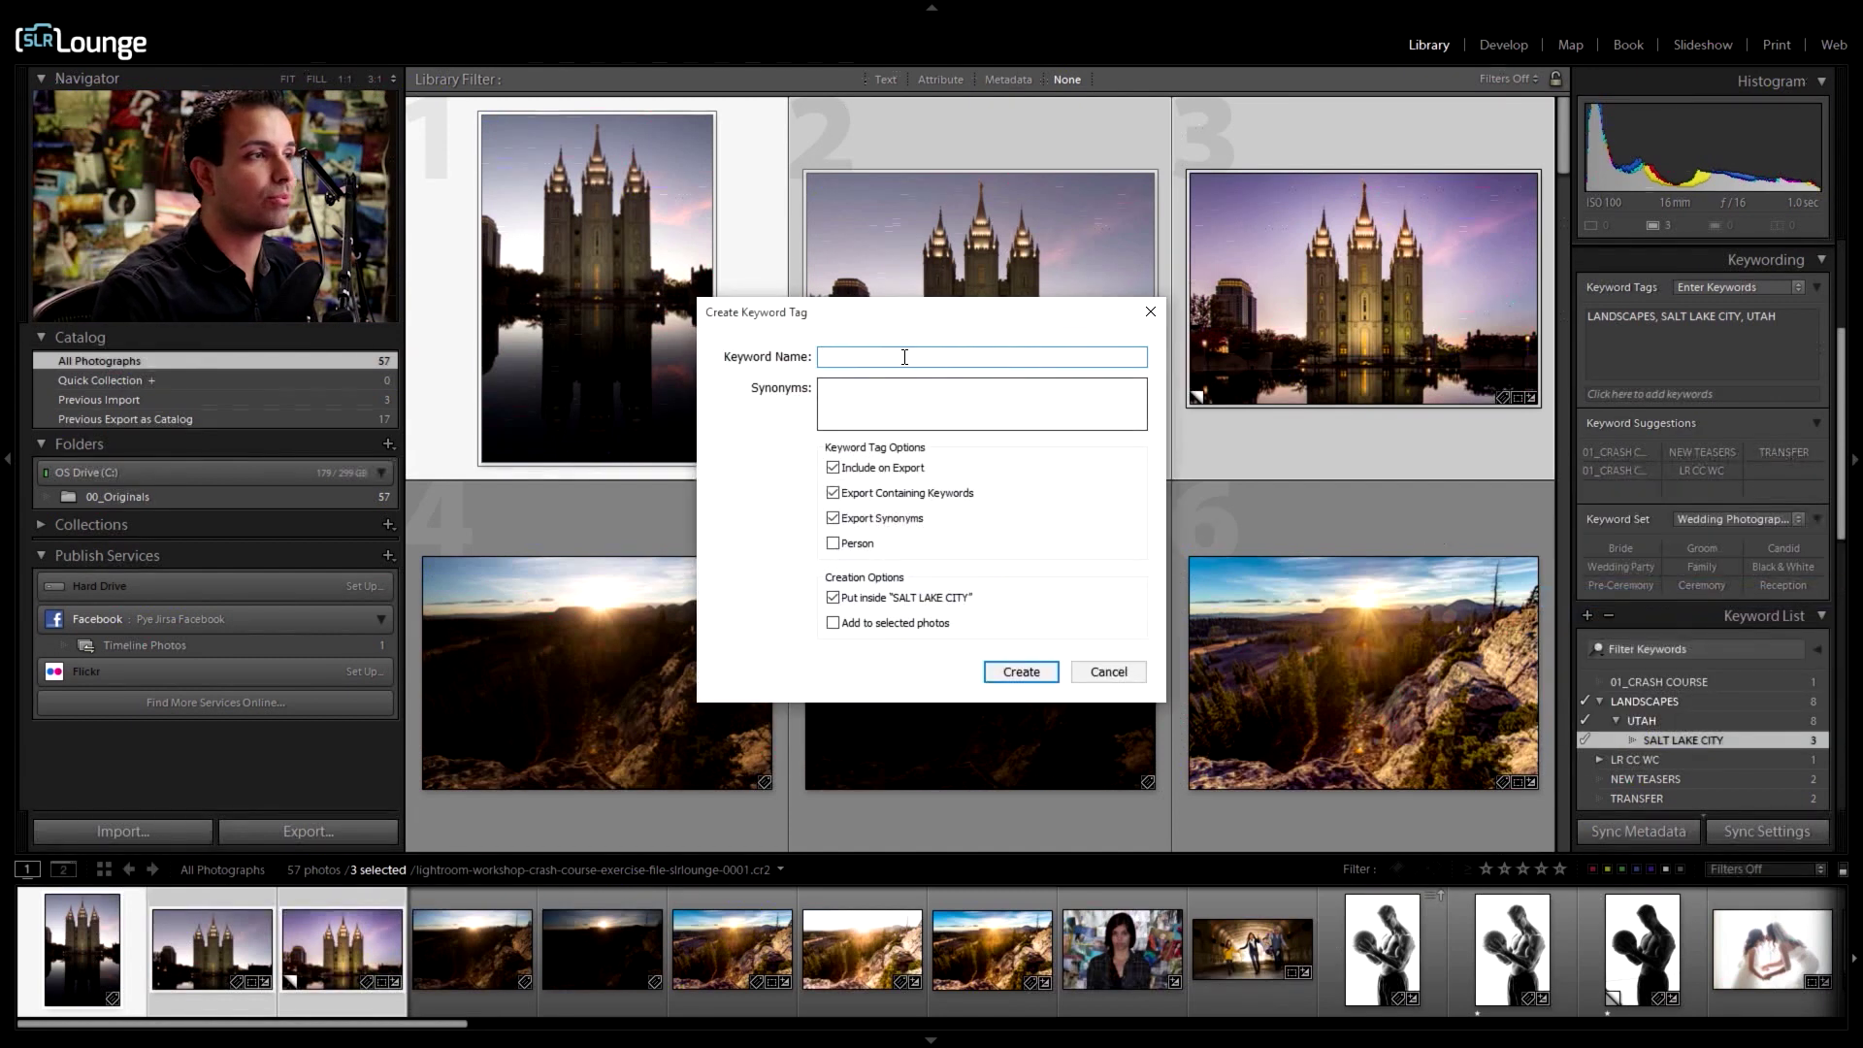
pyautogui.write('LDS TEMPLE')
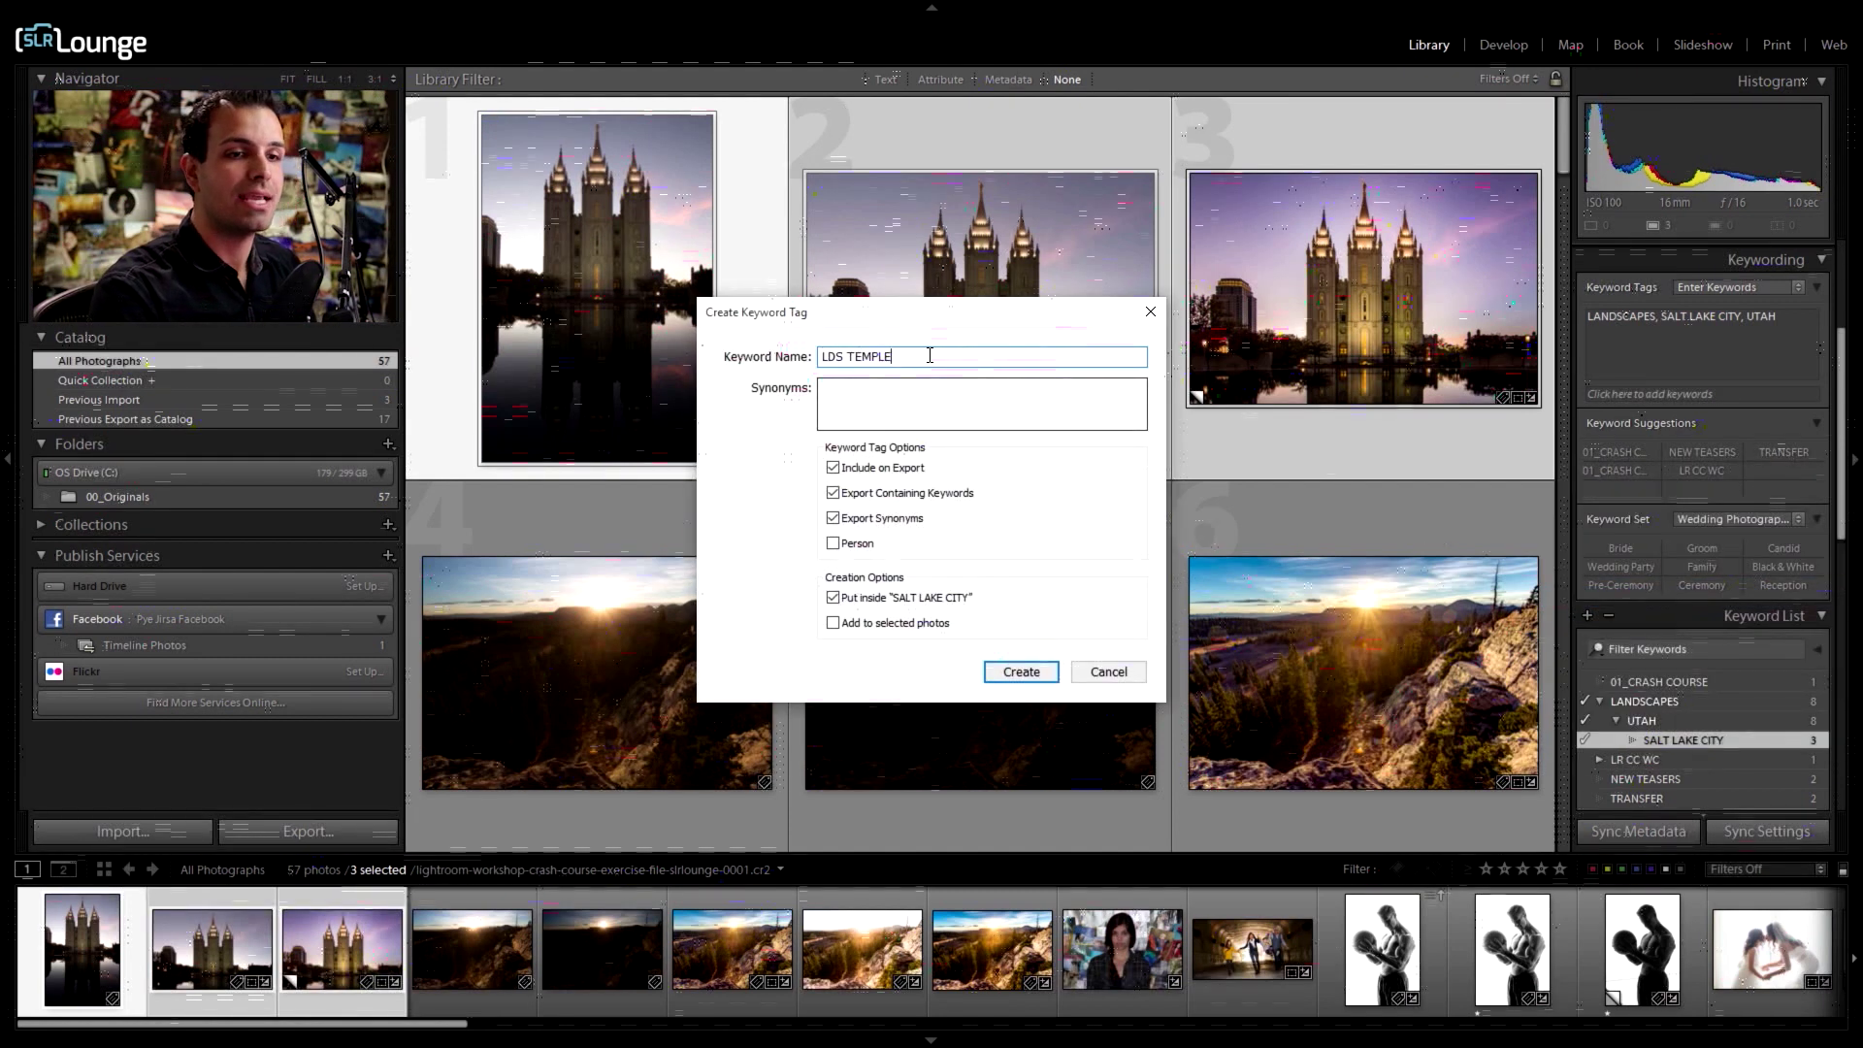
pyautogui.press('Return')
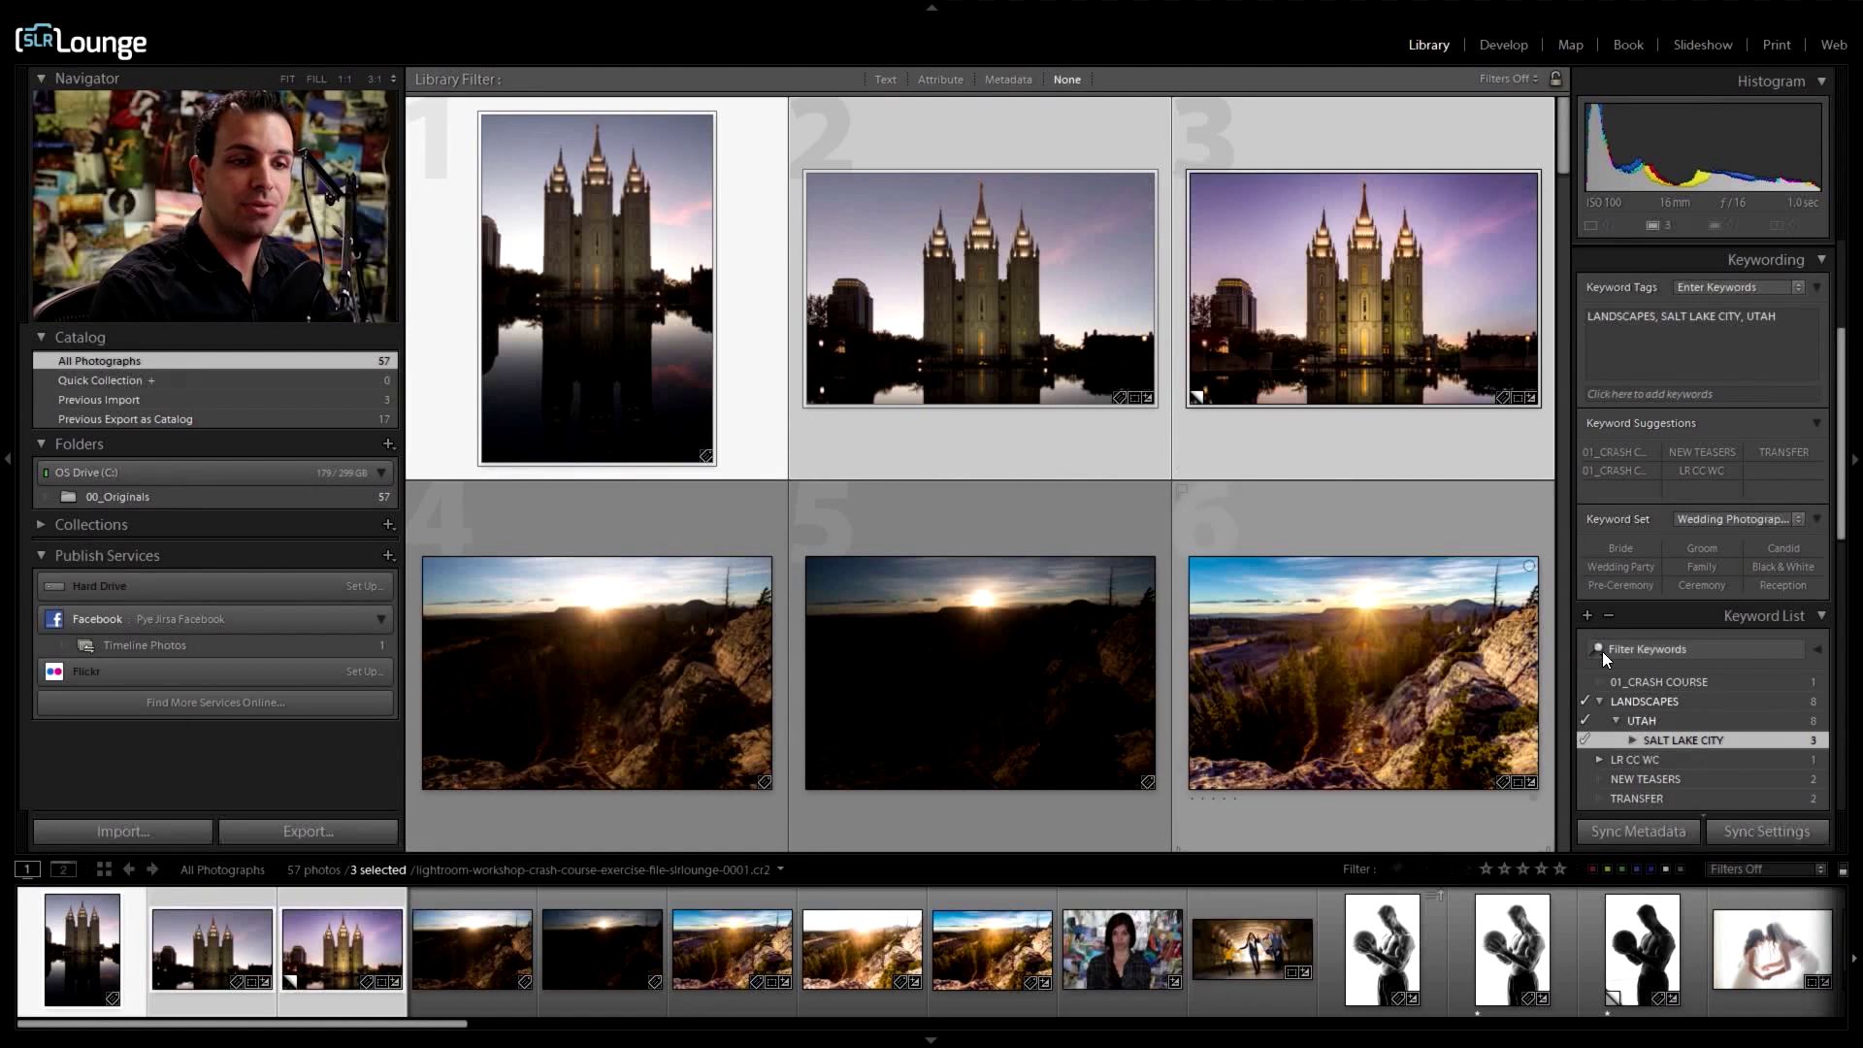
pyautogui.click(1631, 741)
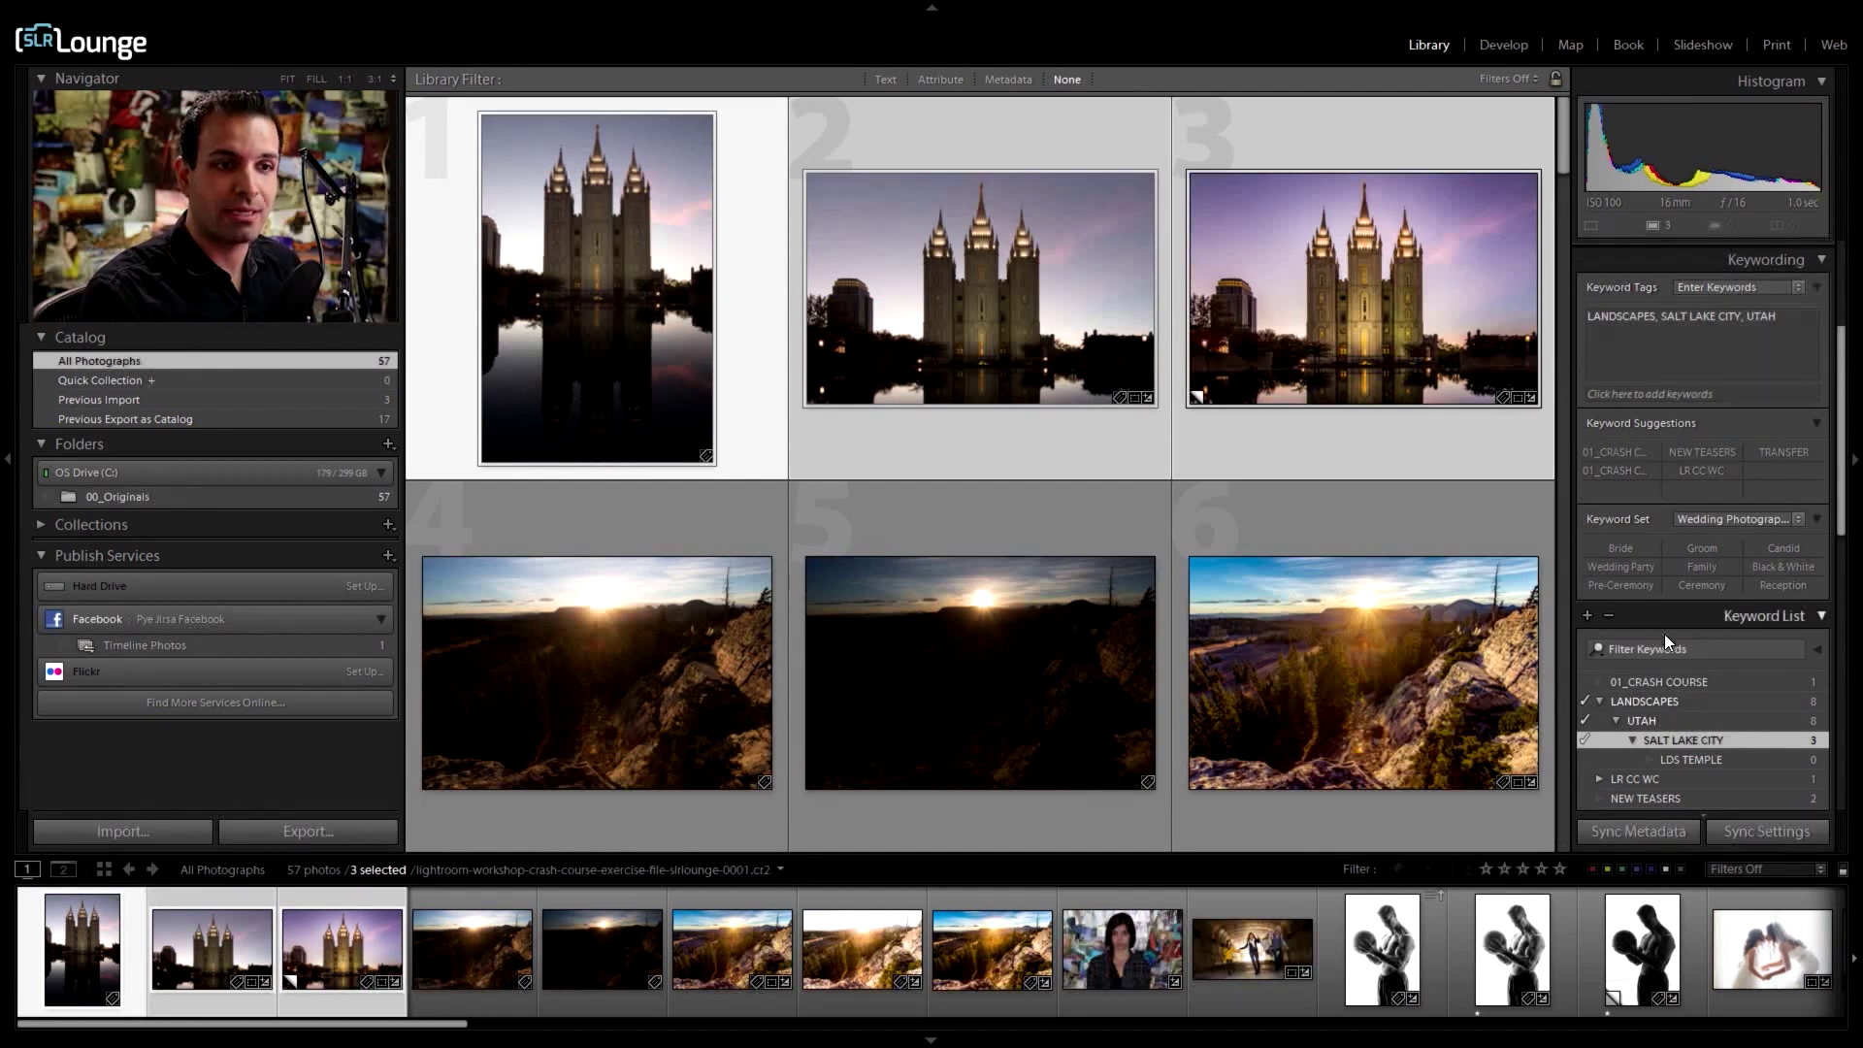
pyautogui.scroll(-2, 1661, 679)
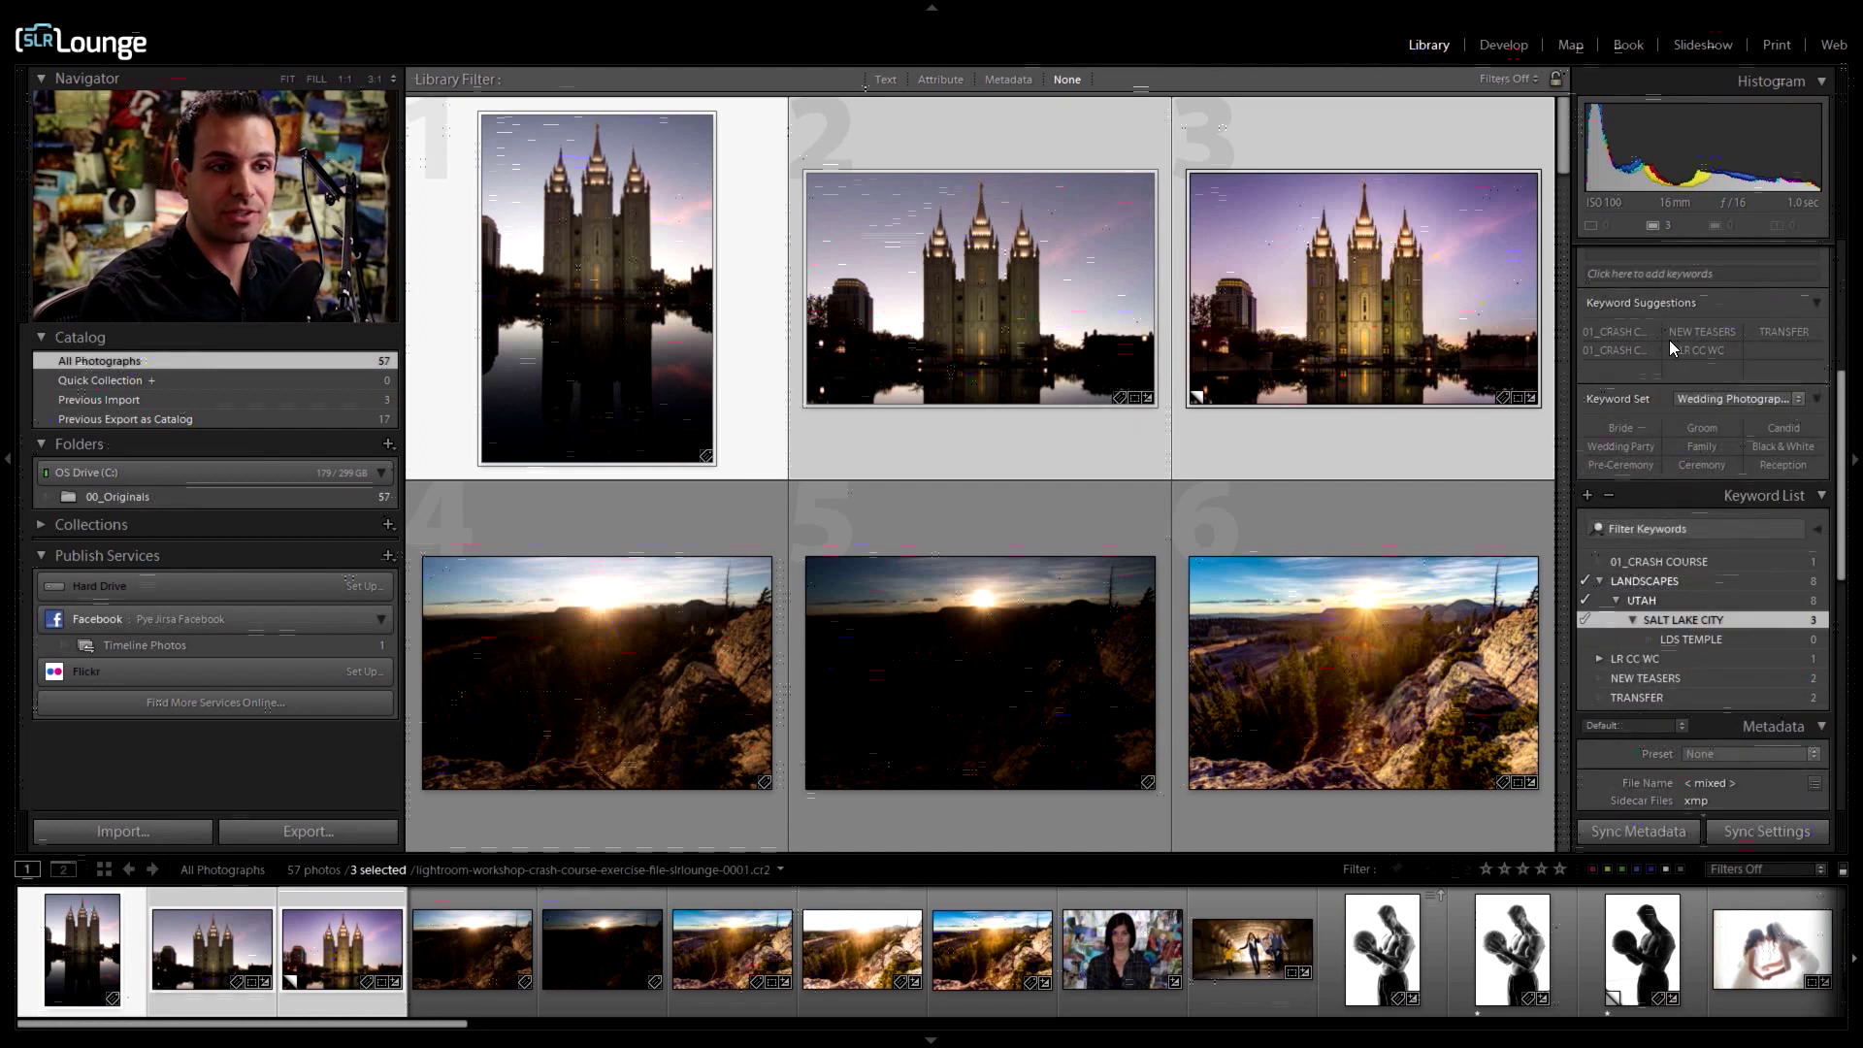
pyautogui.rightClick(1659, 619)
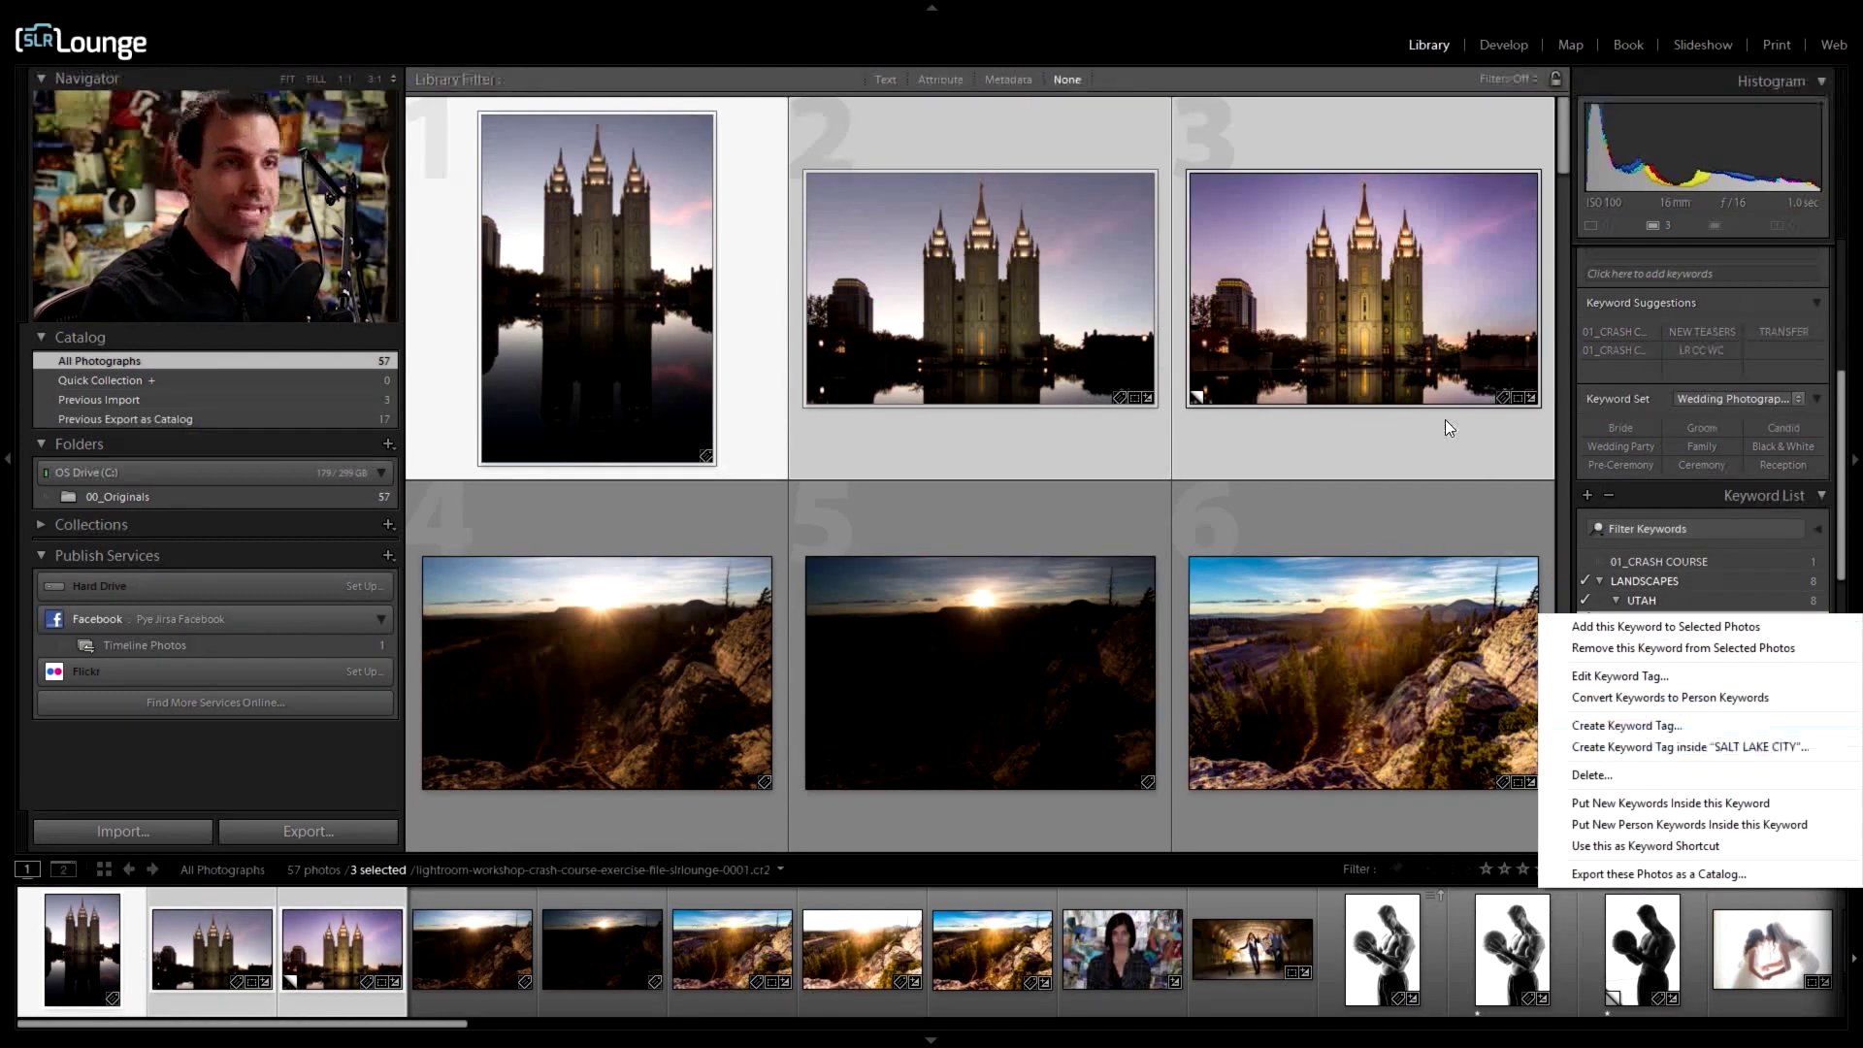
# Step: Tick LDS TEMPLE in the Keyword List so the three temple photos carry it (count 3)
pyautogui.click(1425, 336)
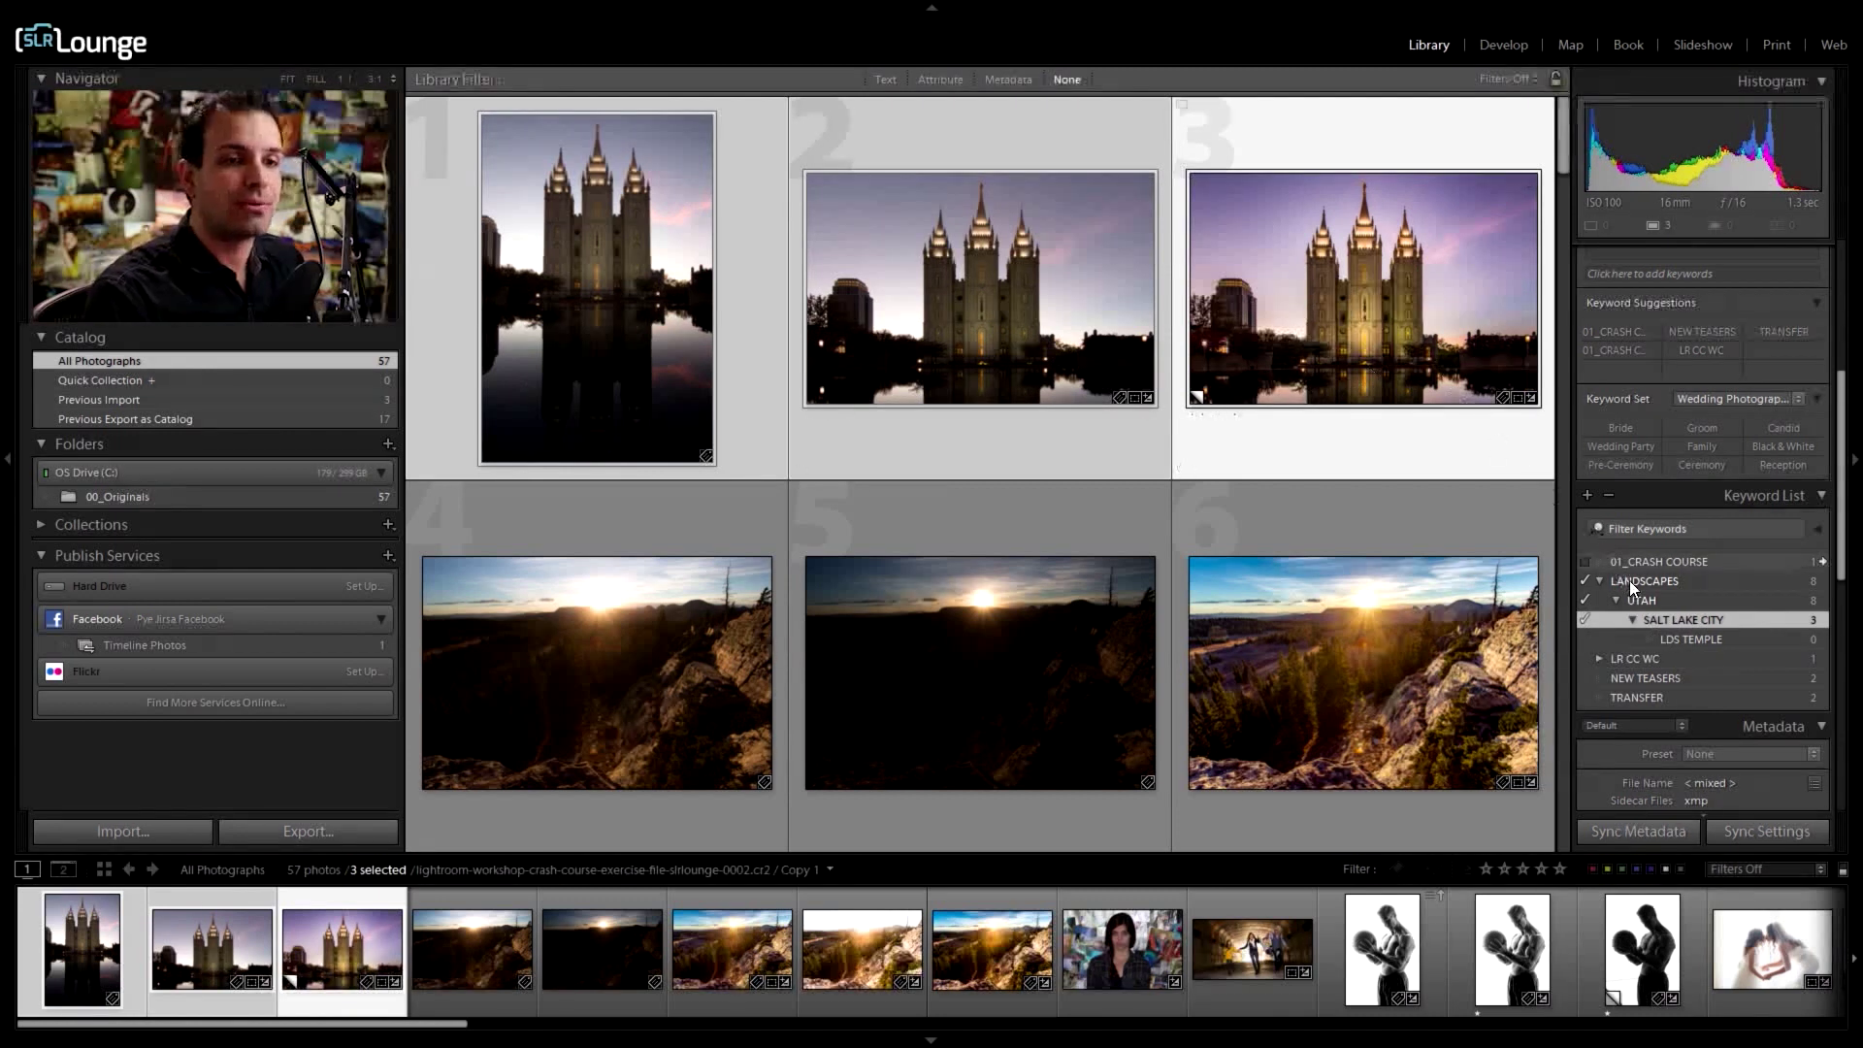
pyautogui.rightClick(1663, 619)
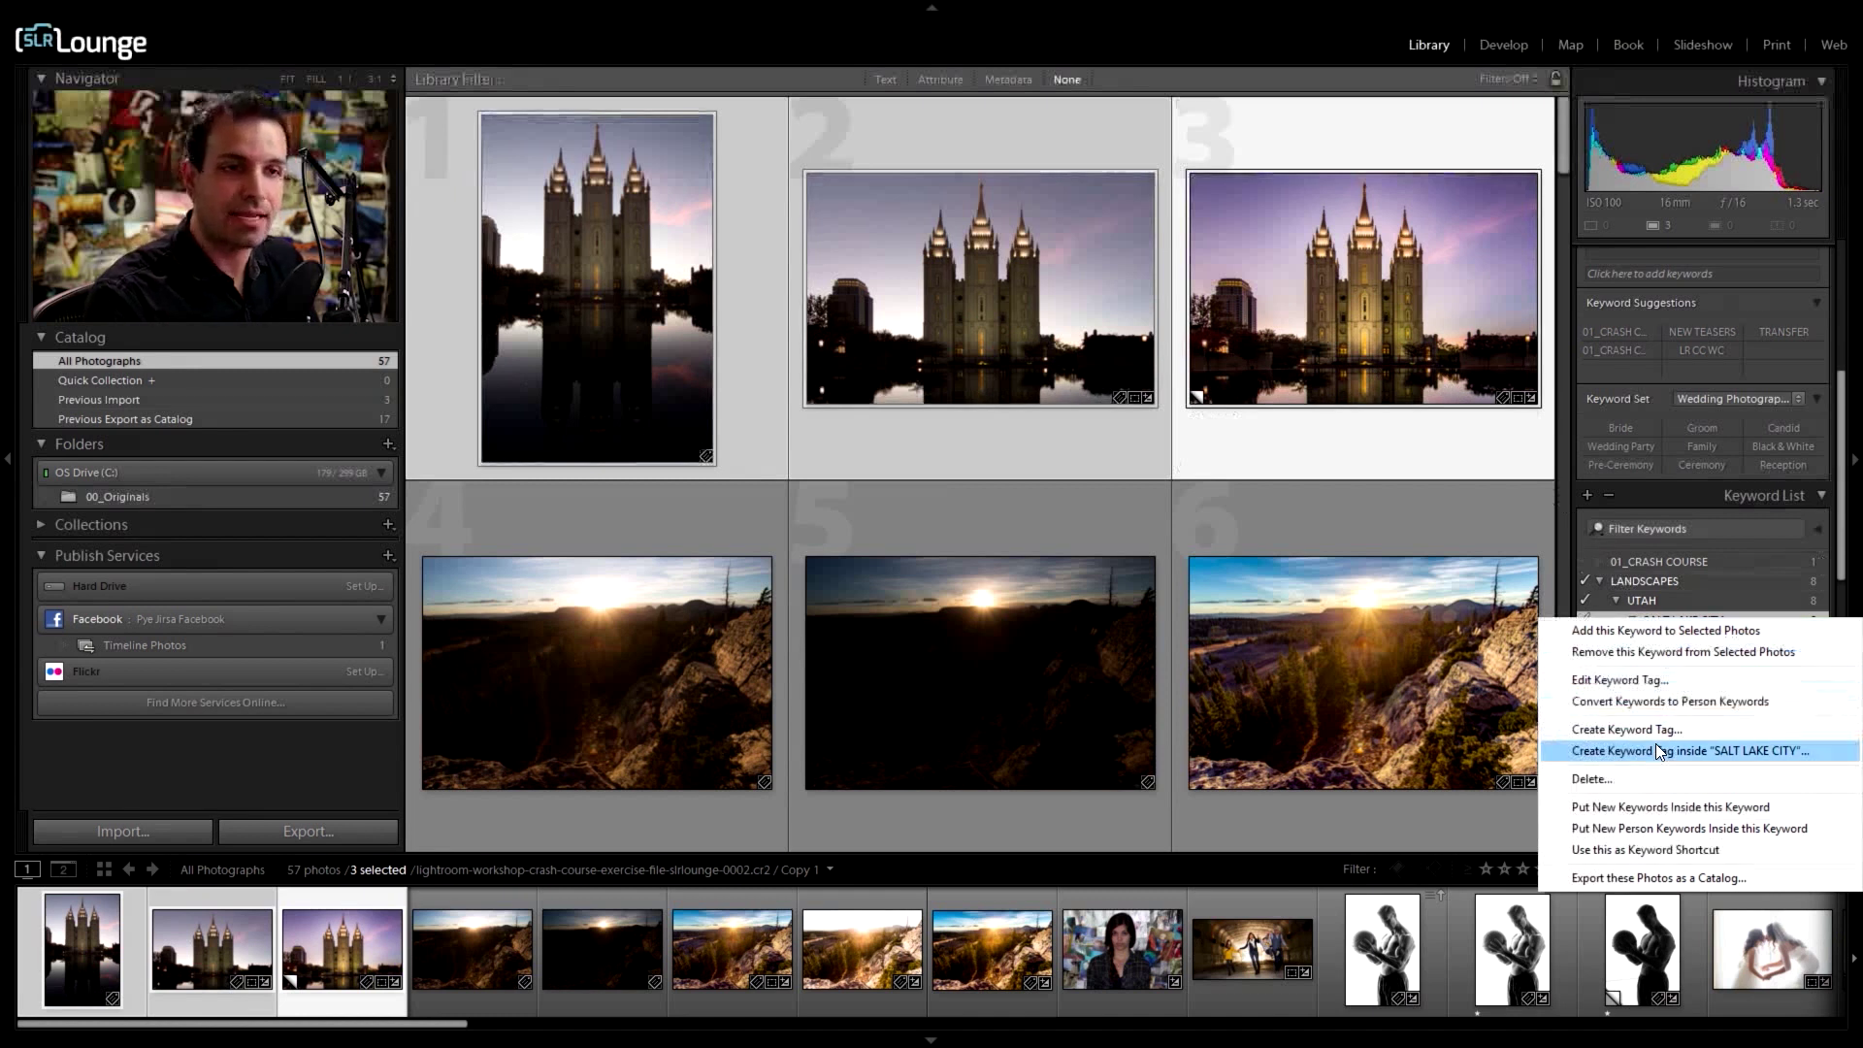
pyautogui.click(1656, 750)
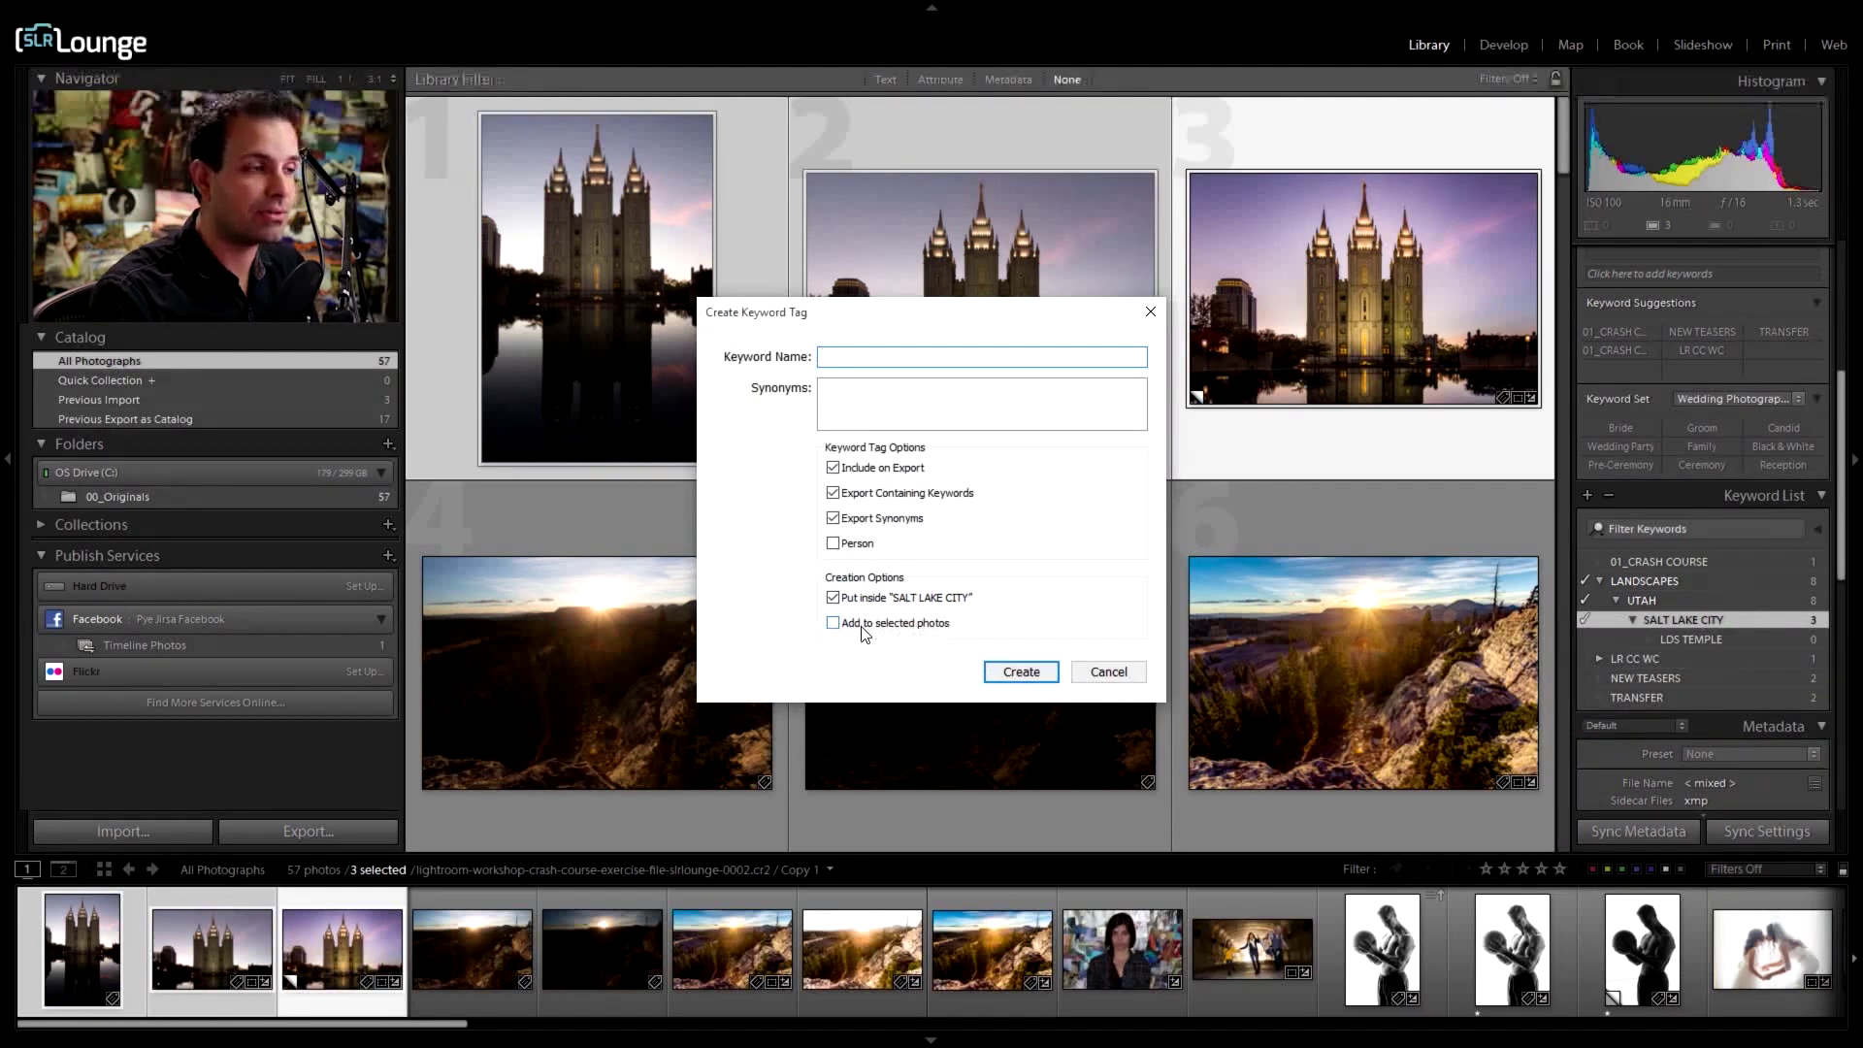
pyautogui.click(1092, 671)
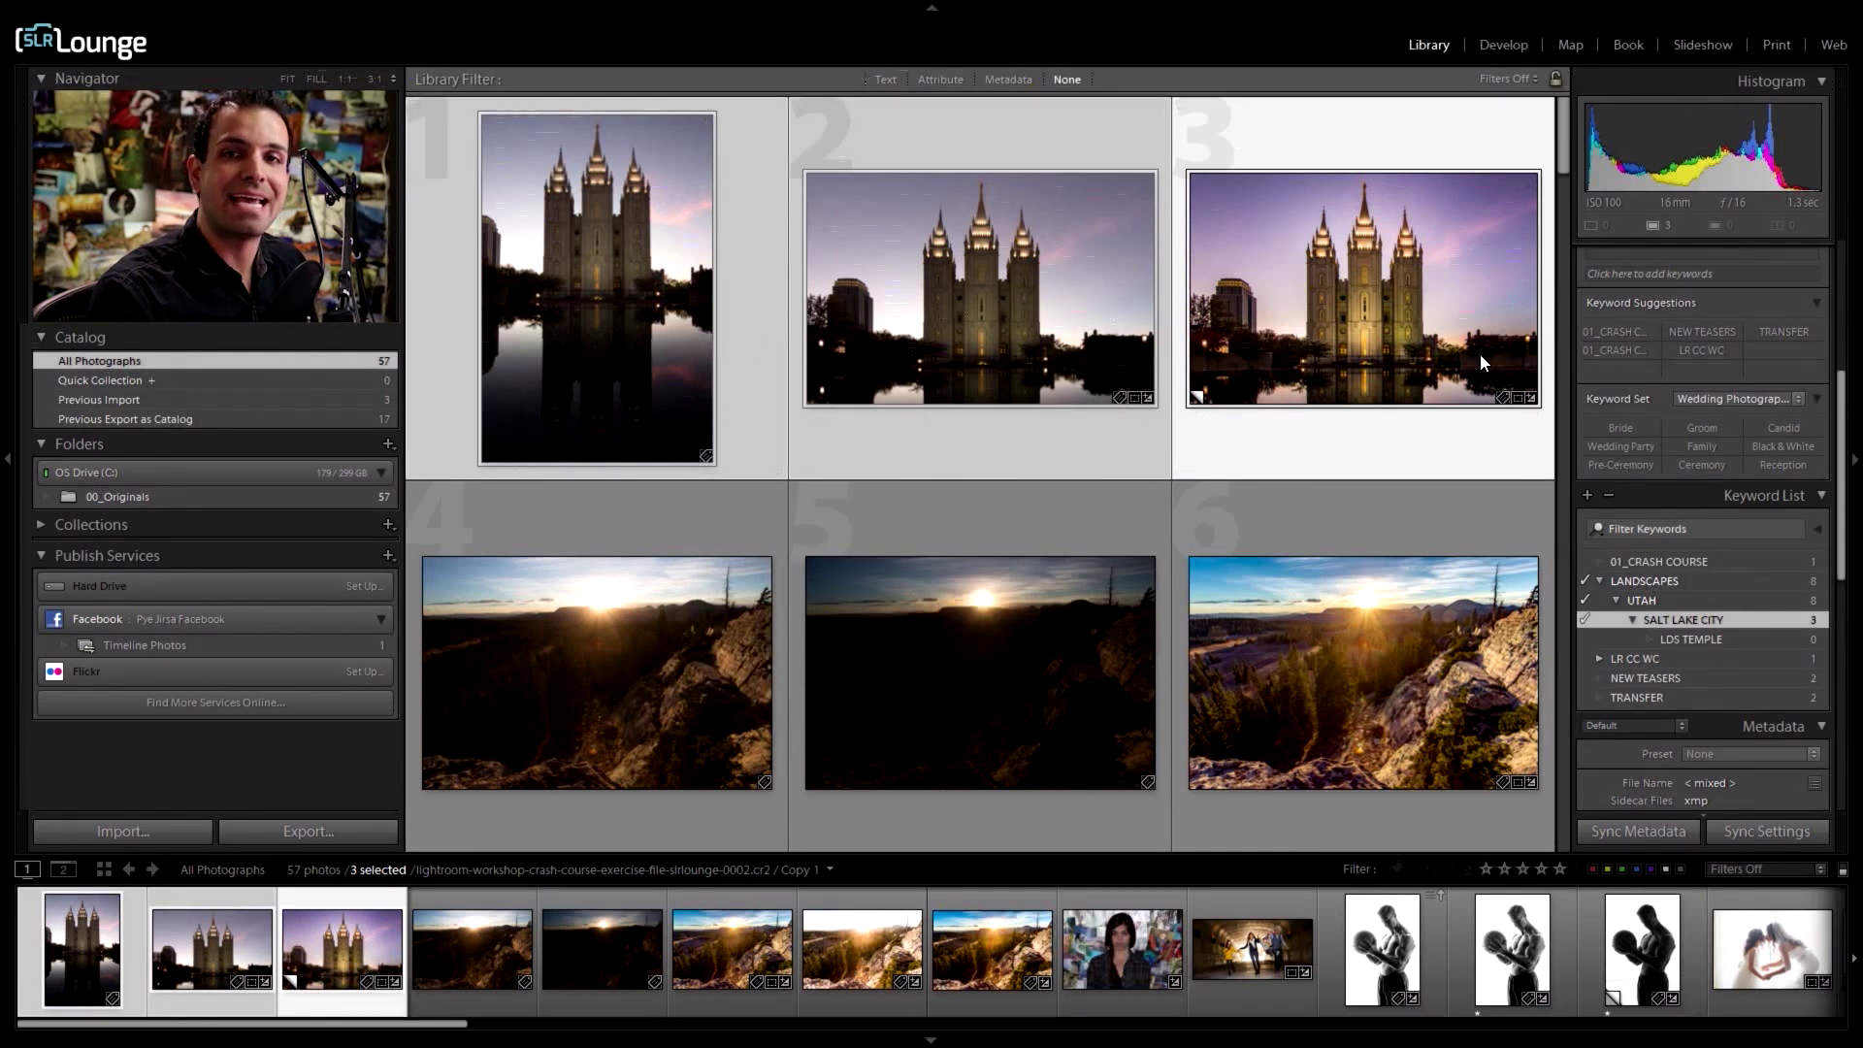
pyautogui.click(1583, 639)
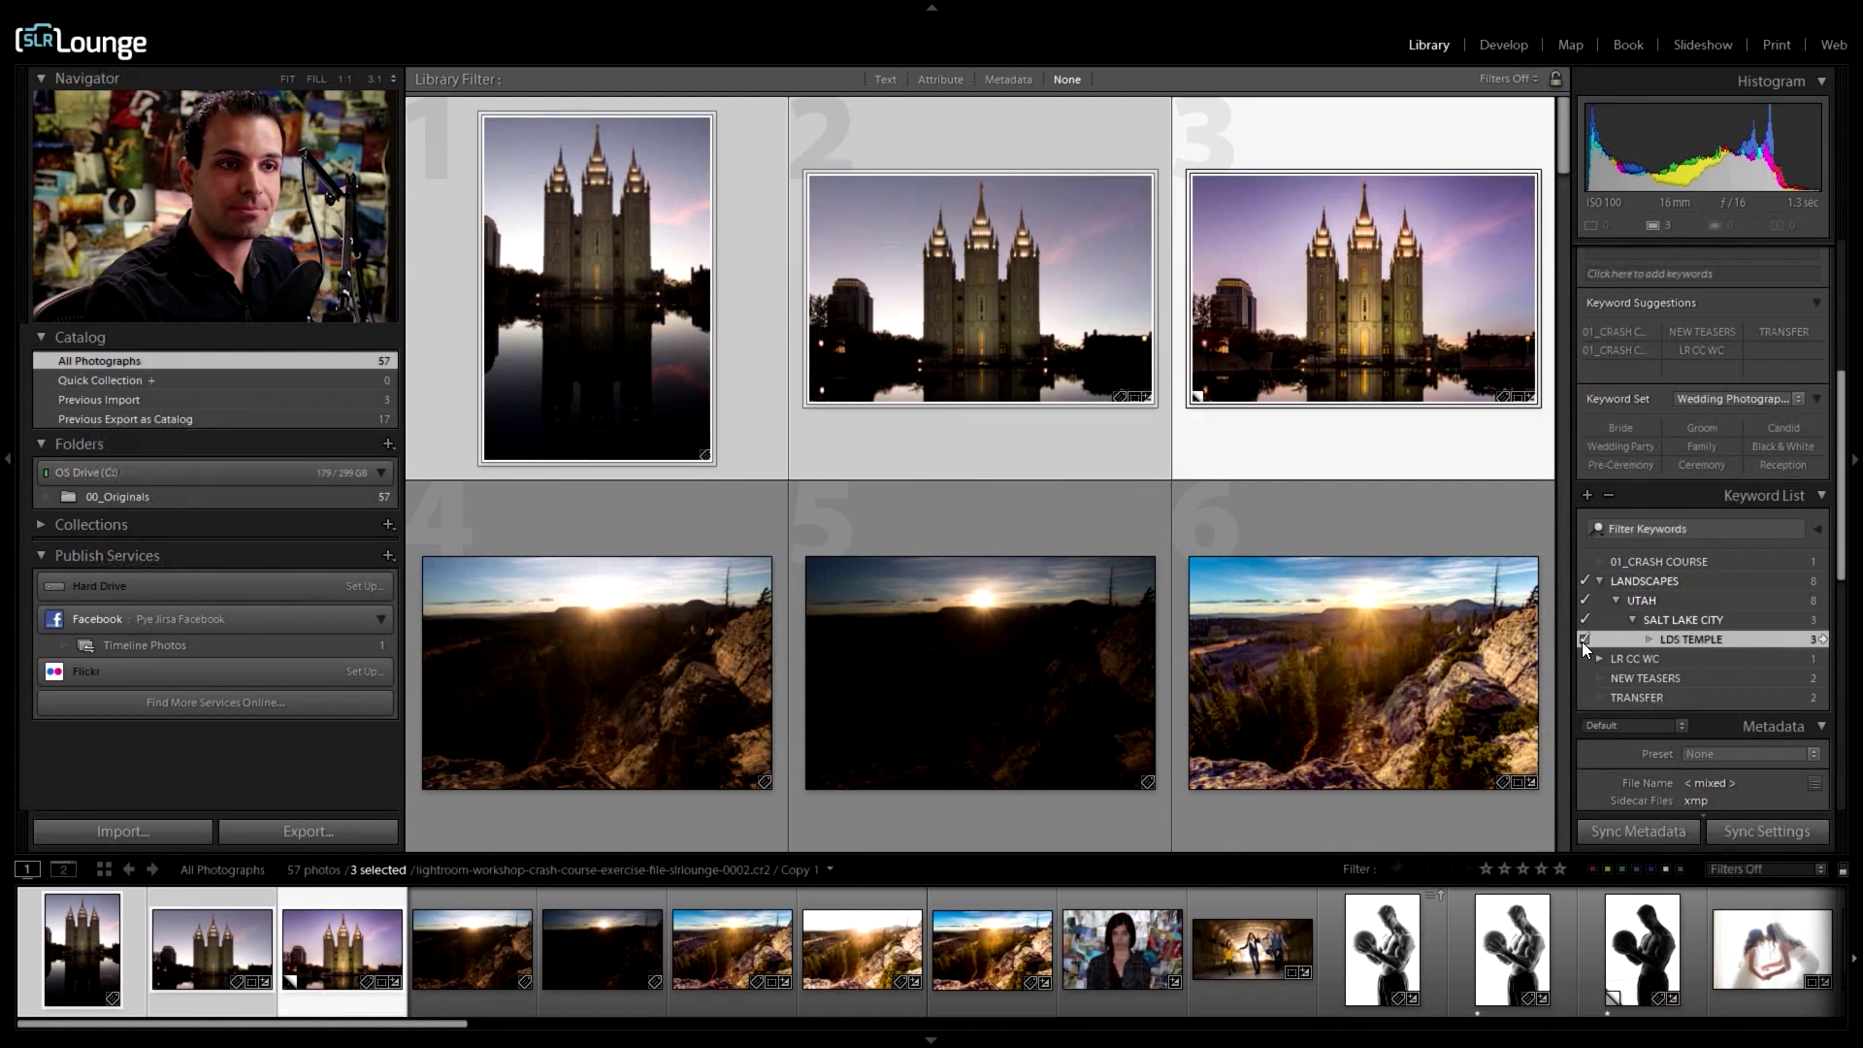
pyautogui.scroll(2, 1614, 503)
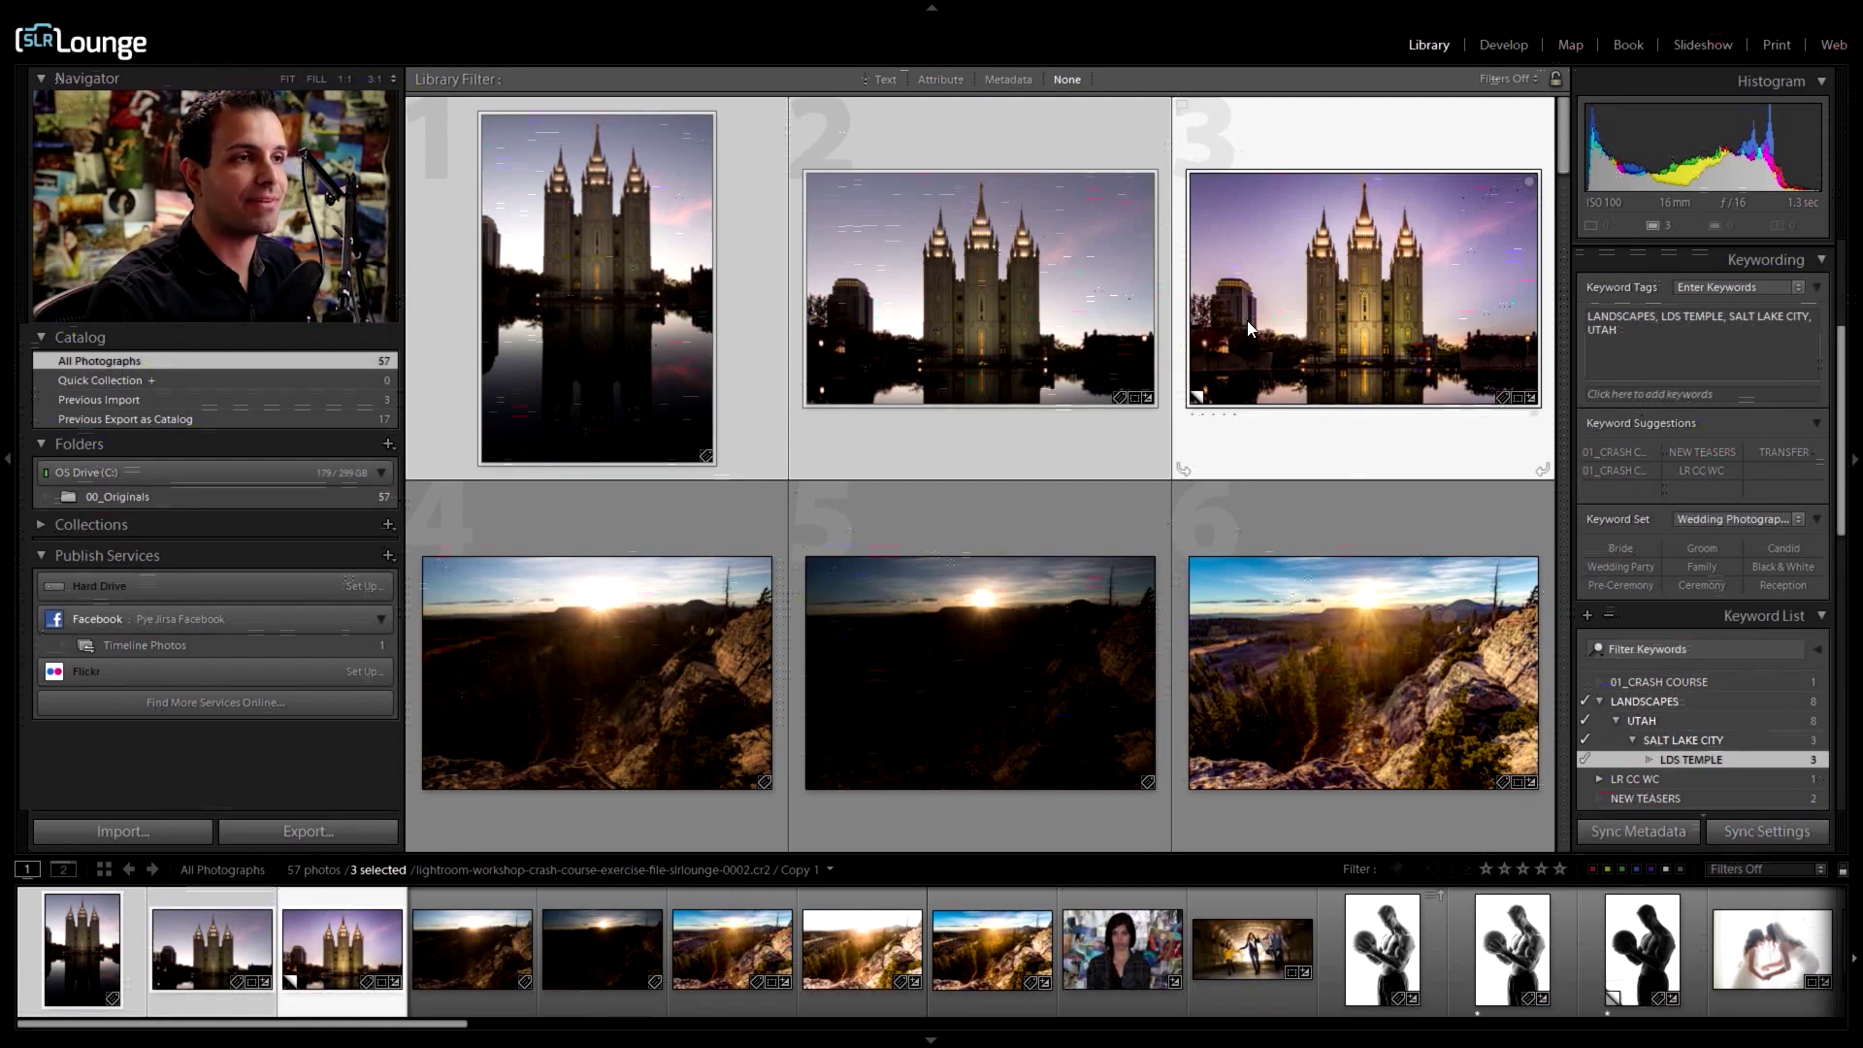
pyautogui.hotkey('ctrl', 'shift', 'e')
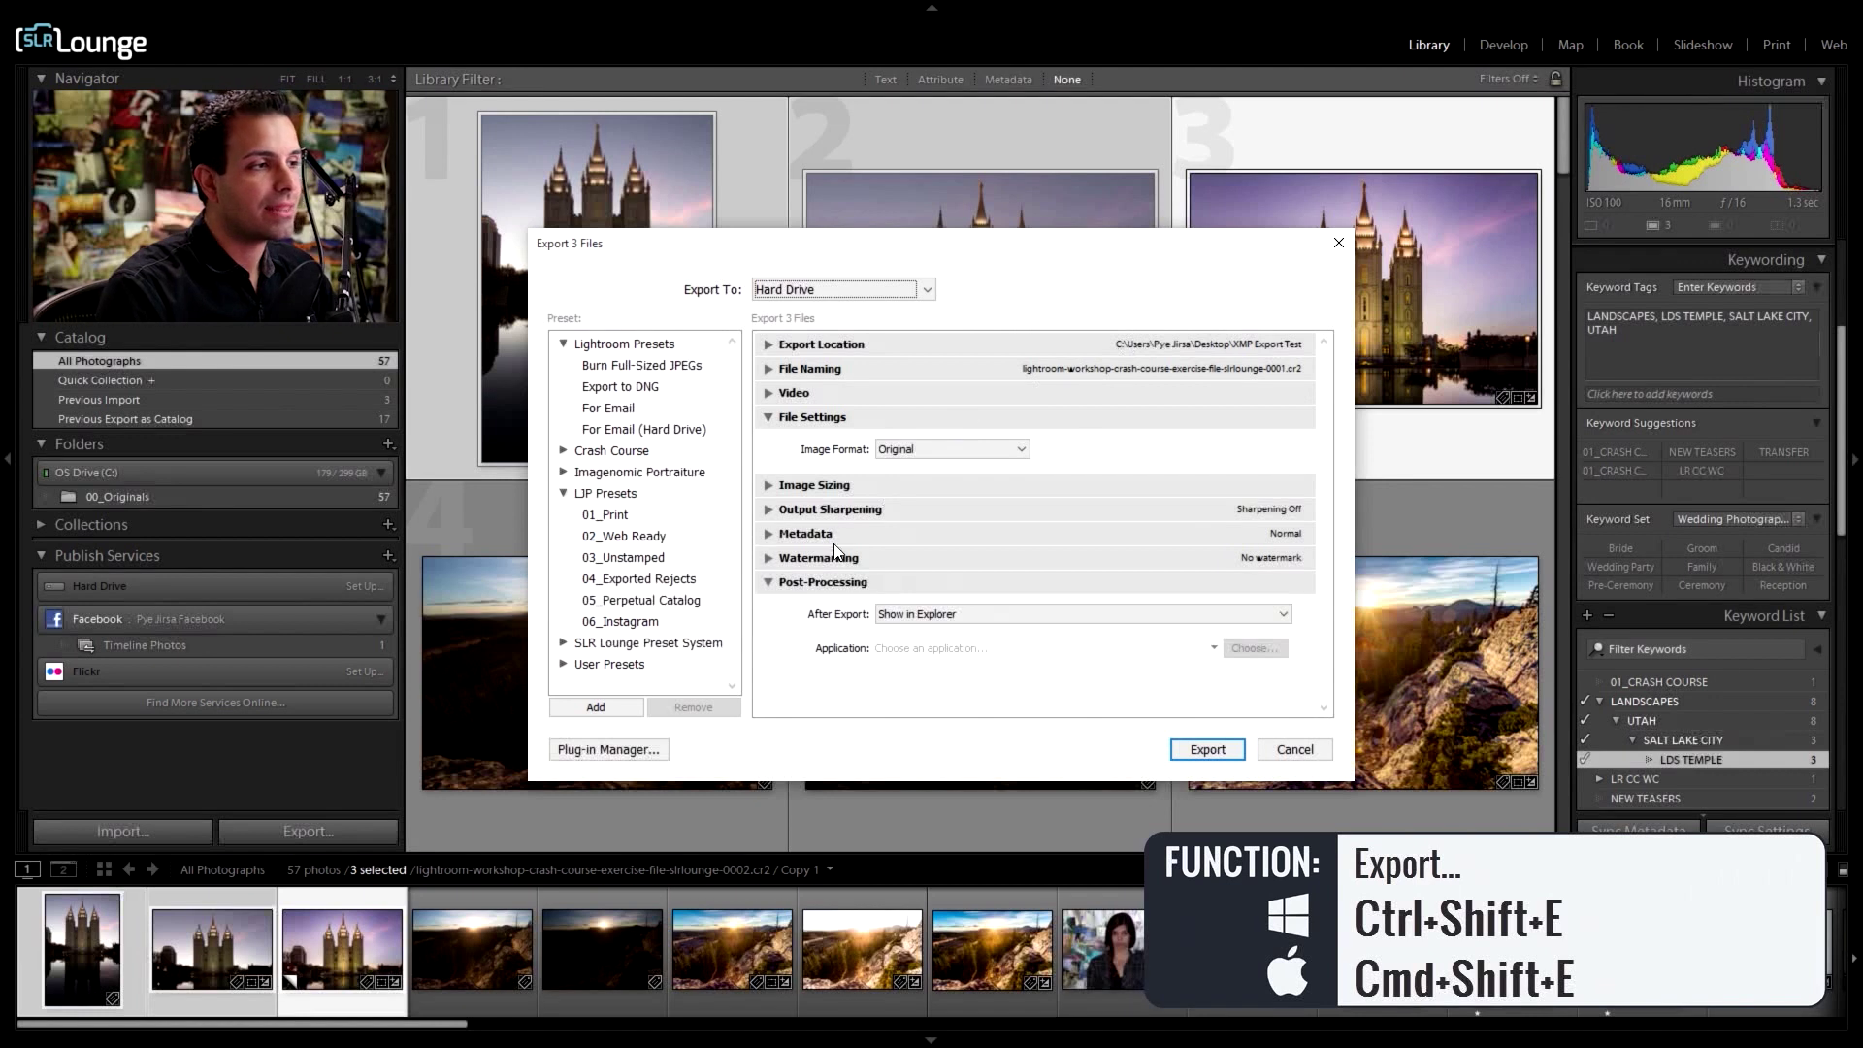
pyautogui.click(769, 582)
pyautogui.click(770, 535)
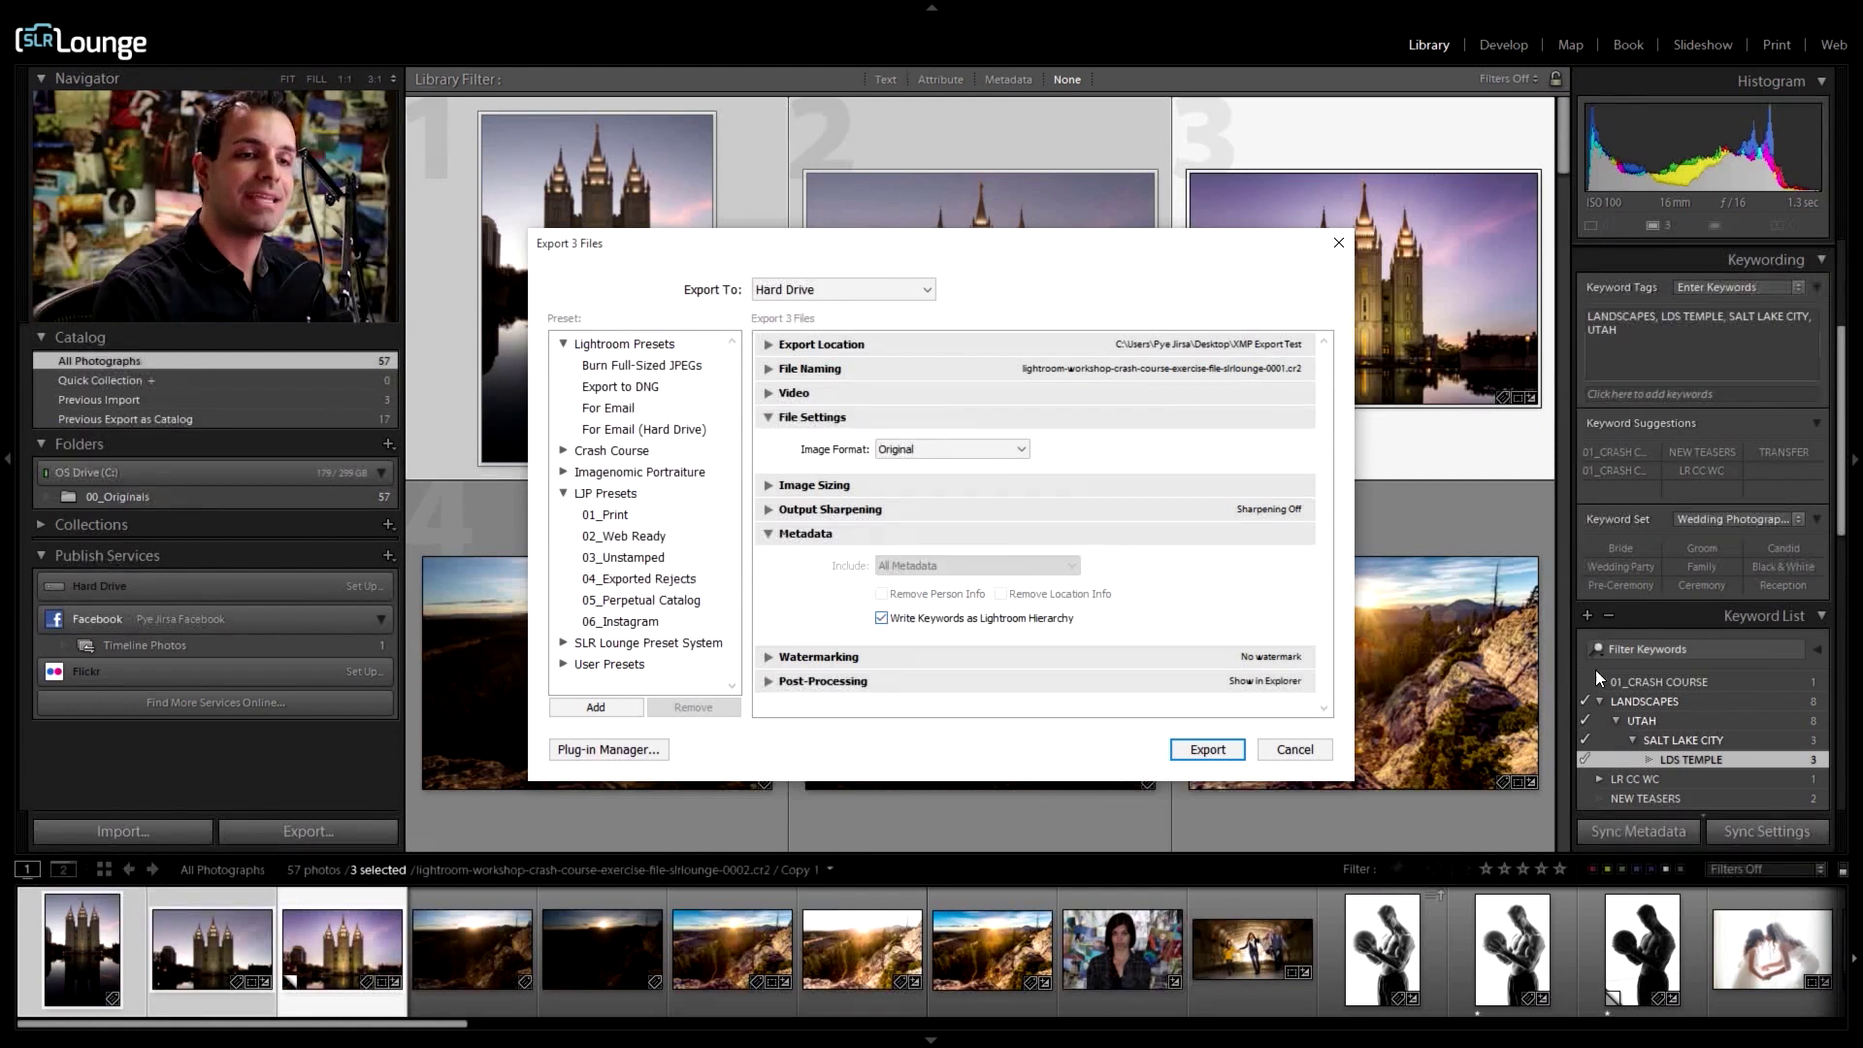
pyautogui.click(881, 618)
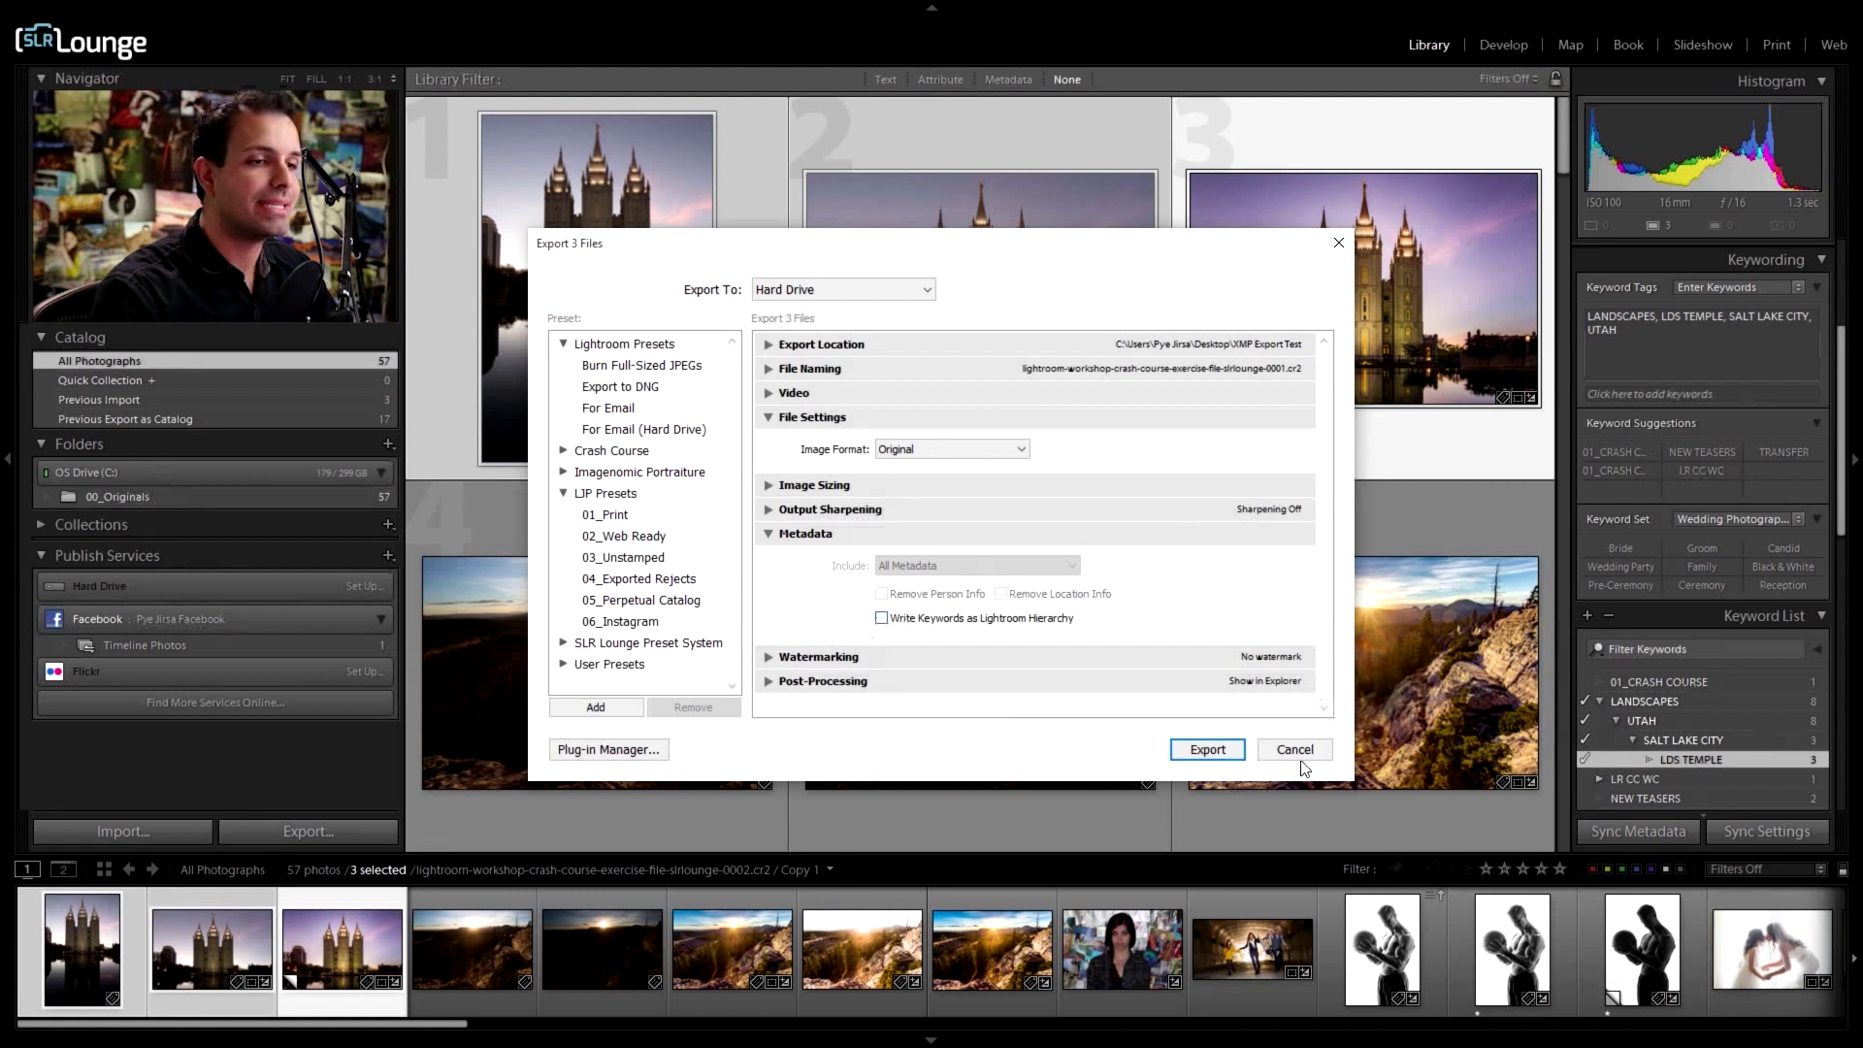
pyautogui.click(1296, 750)
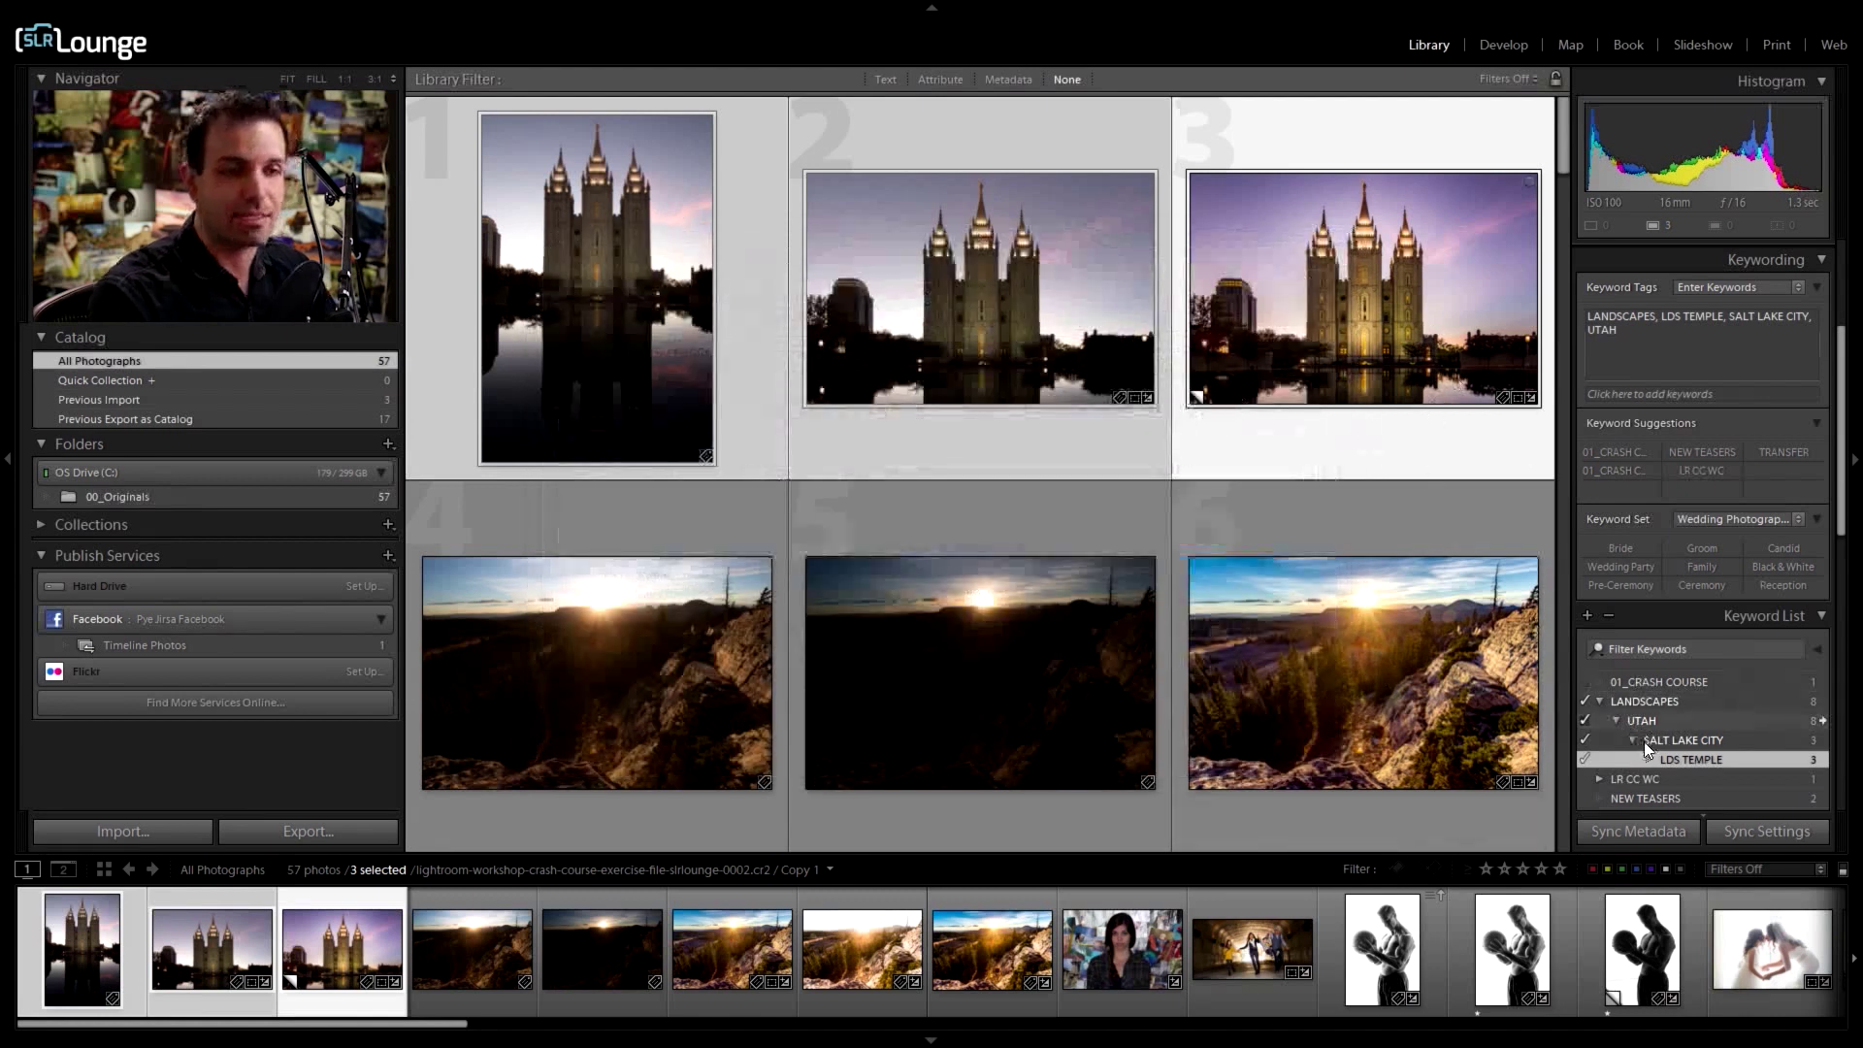
# Step: Replace the temple selection with photos 4–8, the five sunset mountain landscapes
pyautogui.click(689, 335)
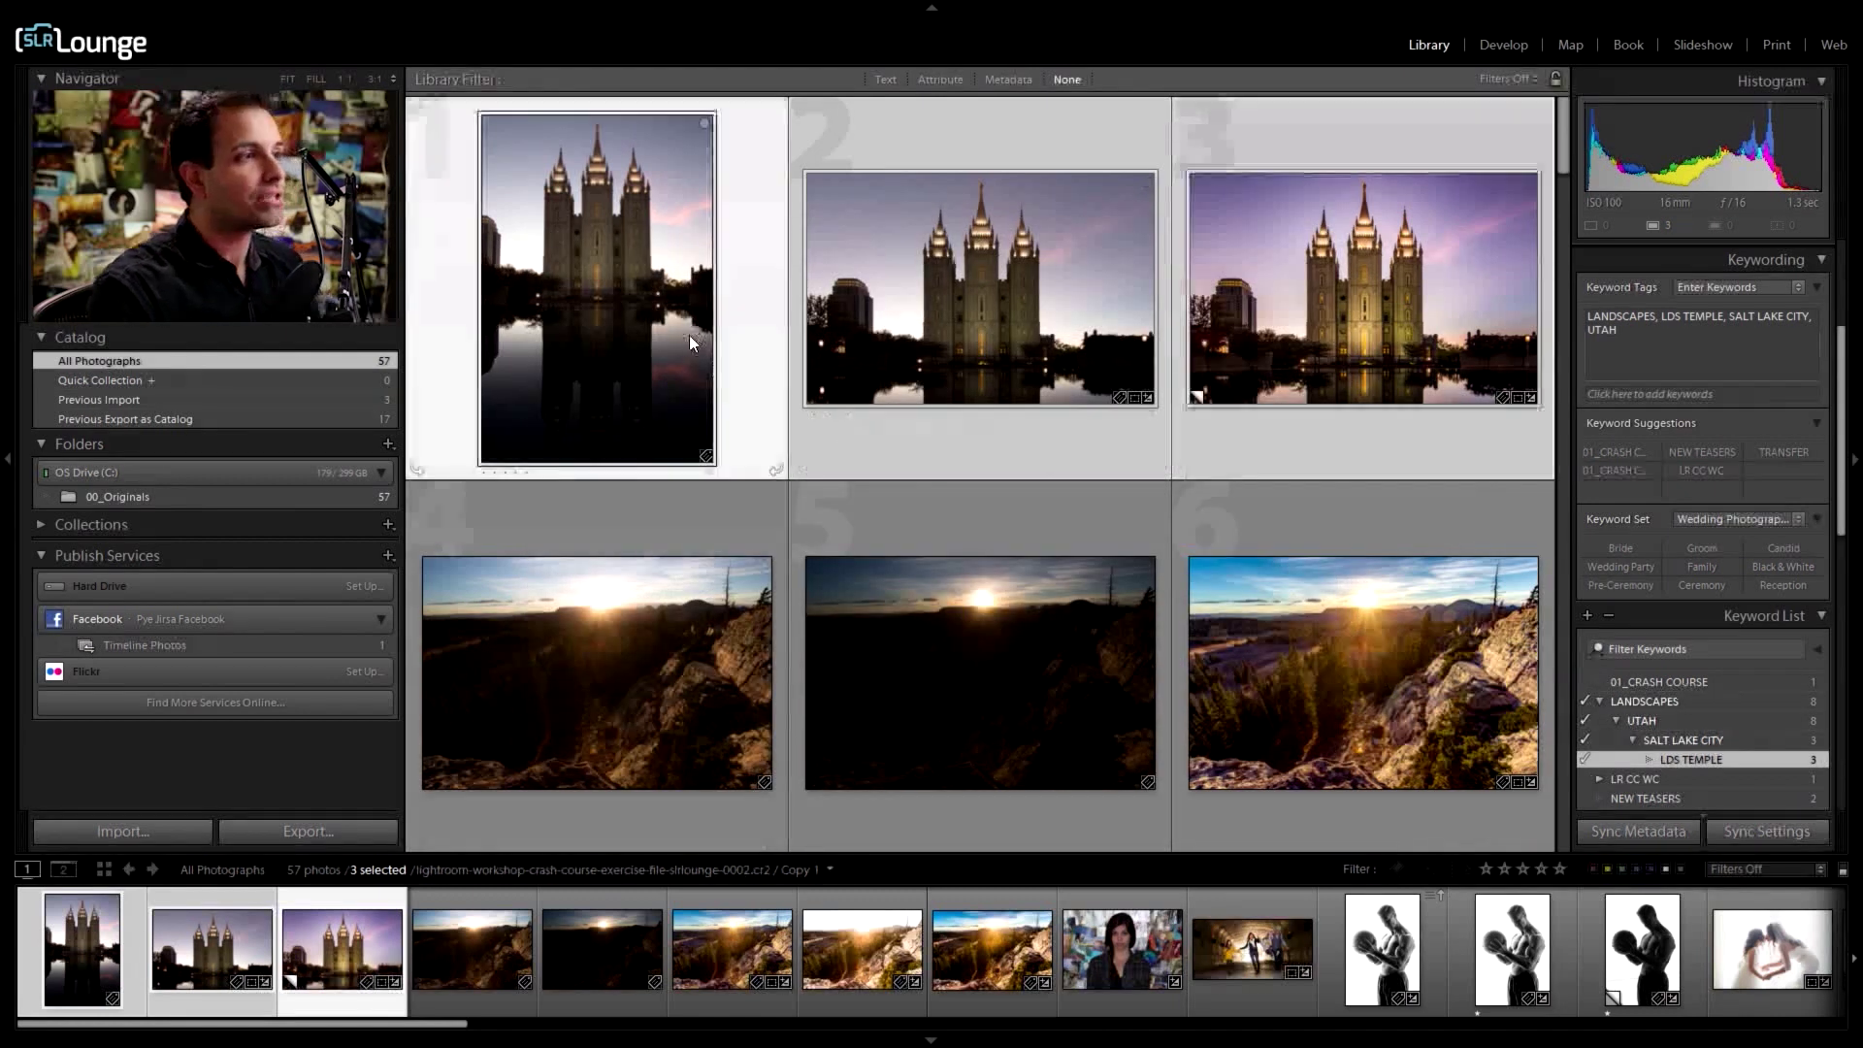
pyautogui.click(662, 580)
pyautogui.scroll(-3, 854, 492)
pyautogui.scroll(1, 918, 471)
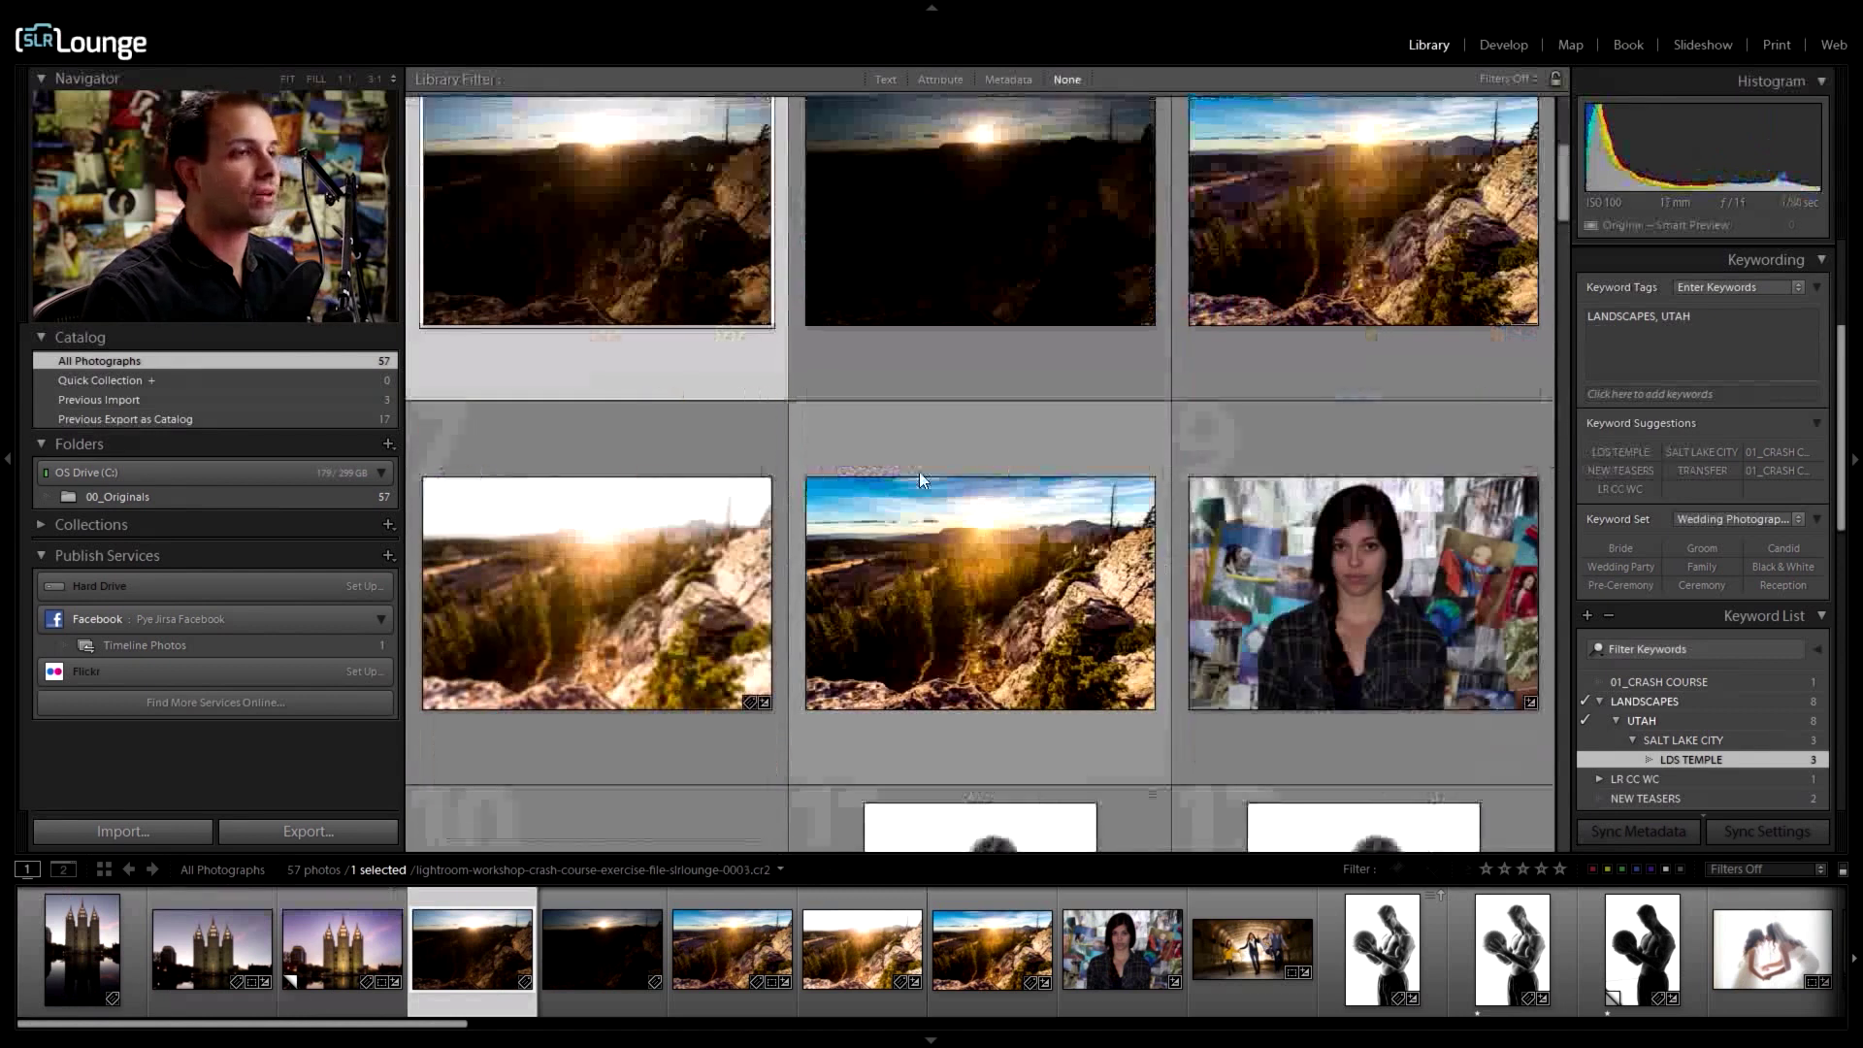
pyautogui.keyDown('shift'); pyautogui.click(1167, 596); pyautogui.keyUp('shift')
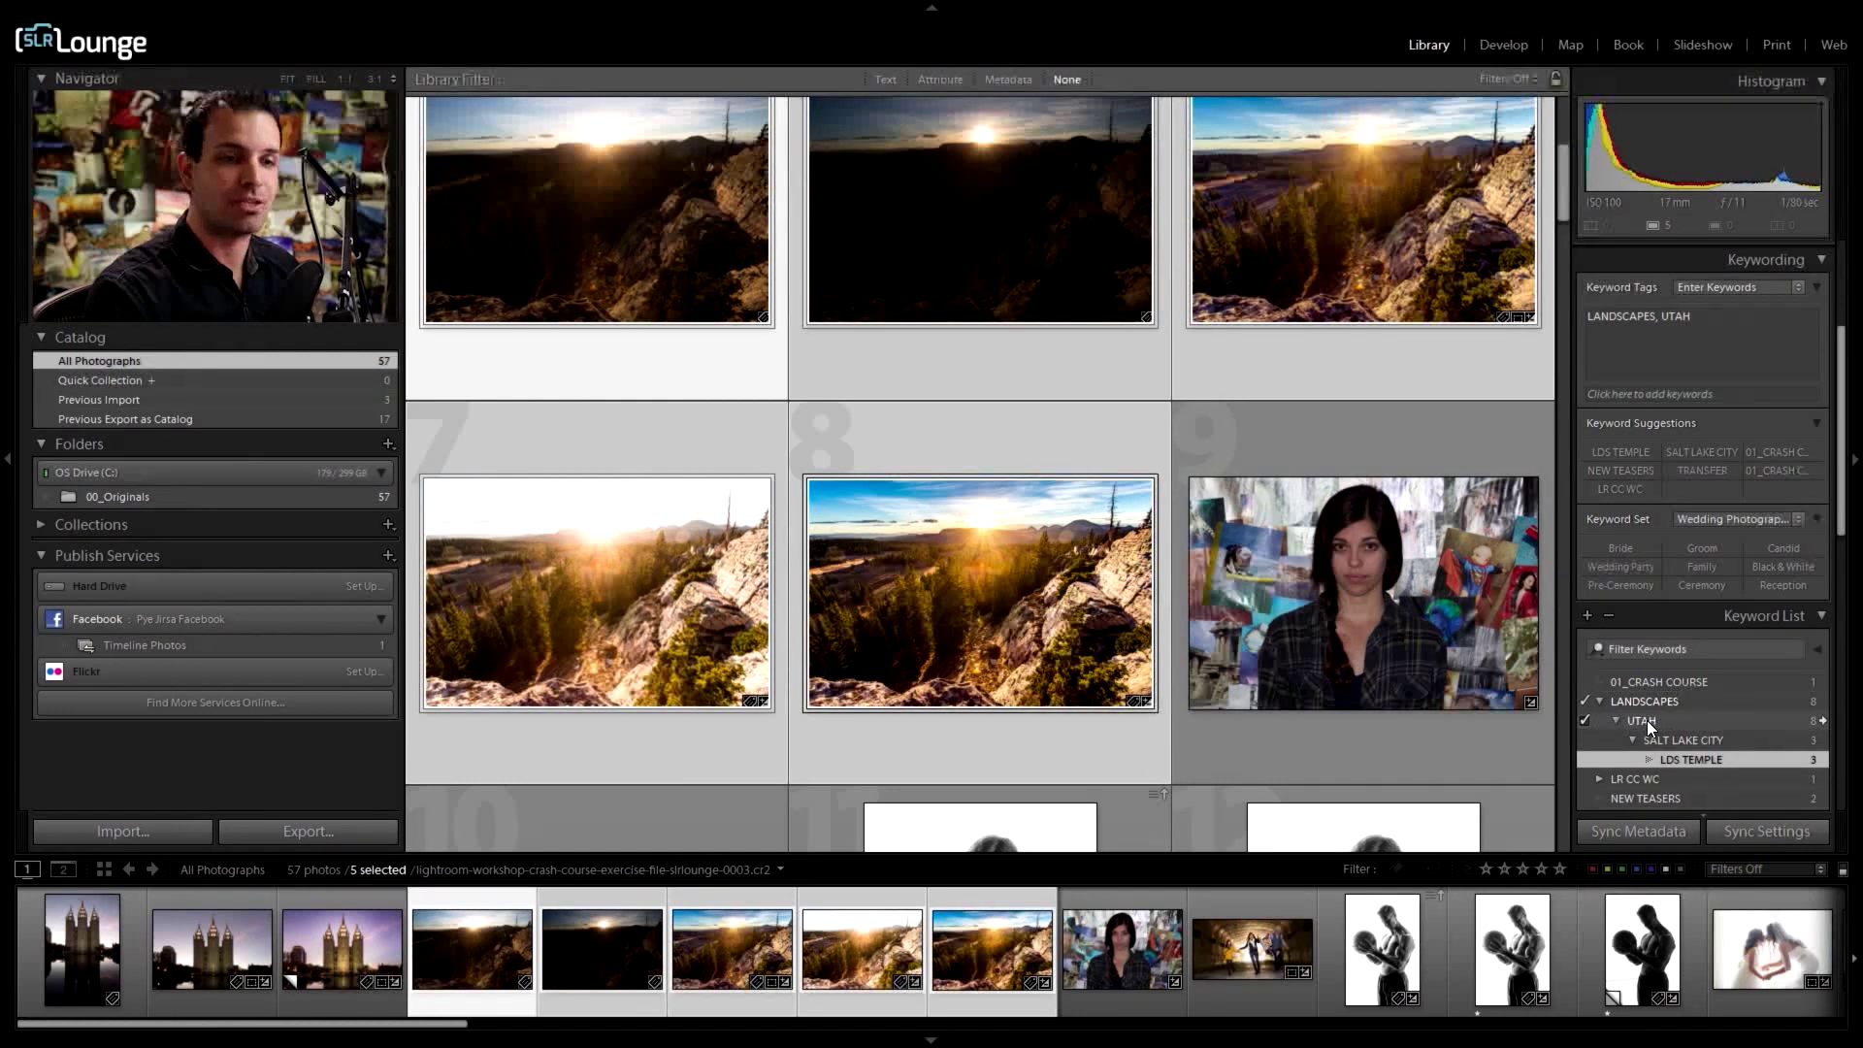
# Step: Create a UINTAS keyword inside UTAH with Add to selected photos on, tagging the five landscapes
pyautogui.rightClick(1645, 720)
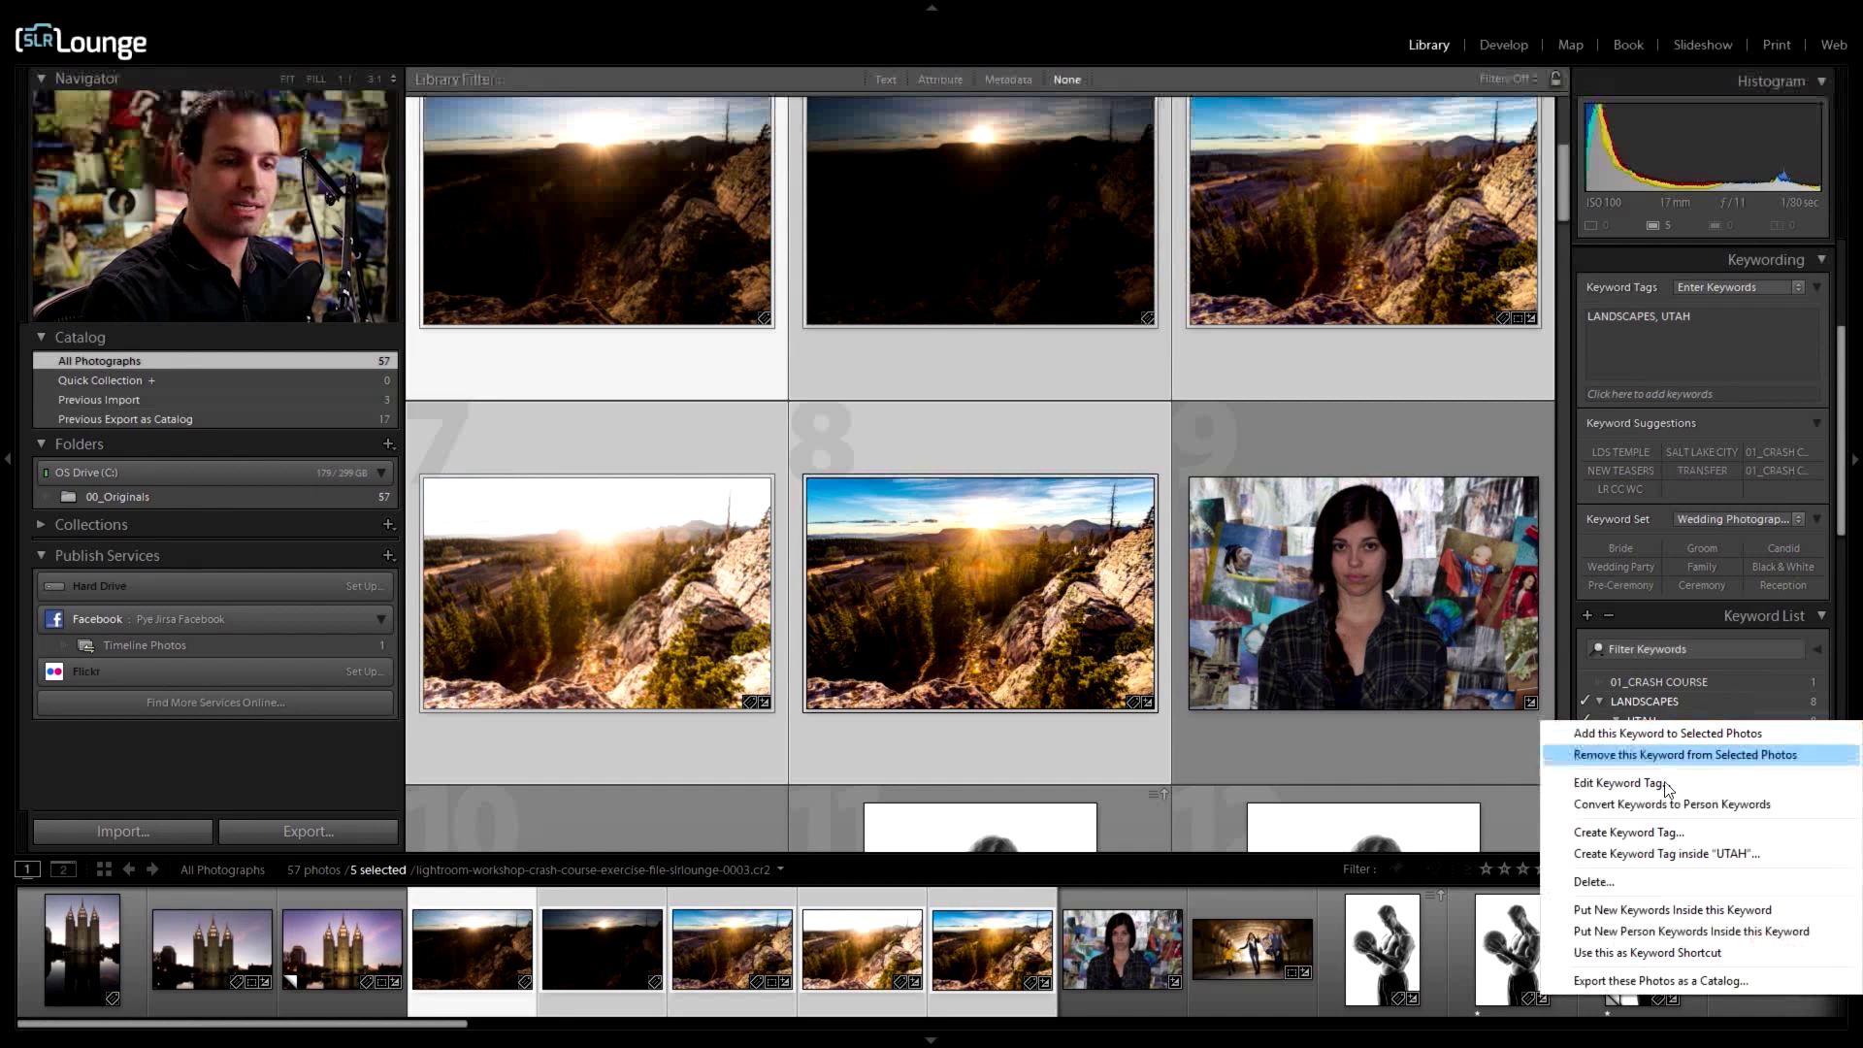
pyautogui.click(1670, 856)
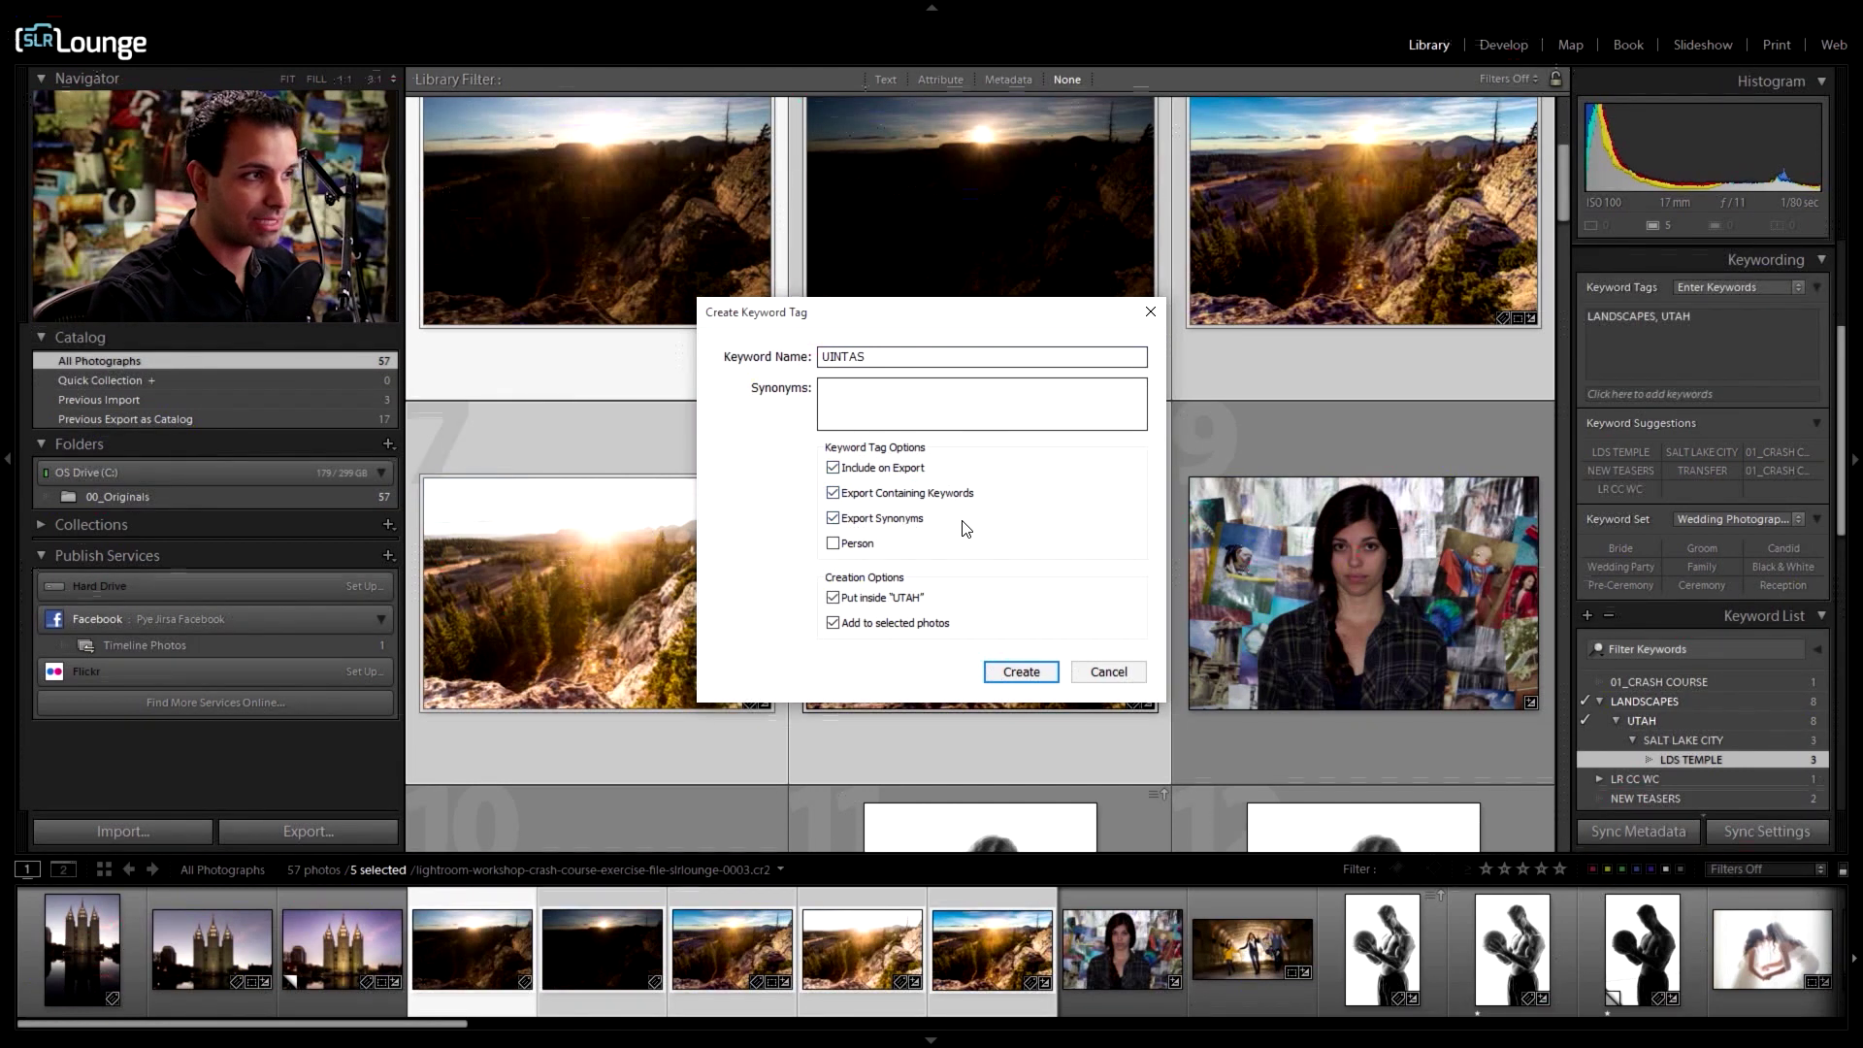
pyautogui.click(1000, 669)
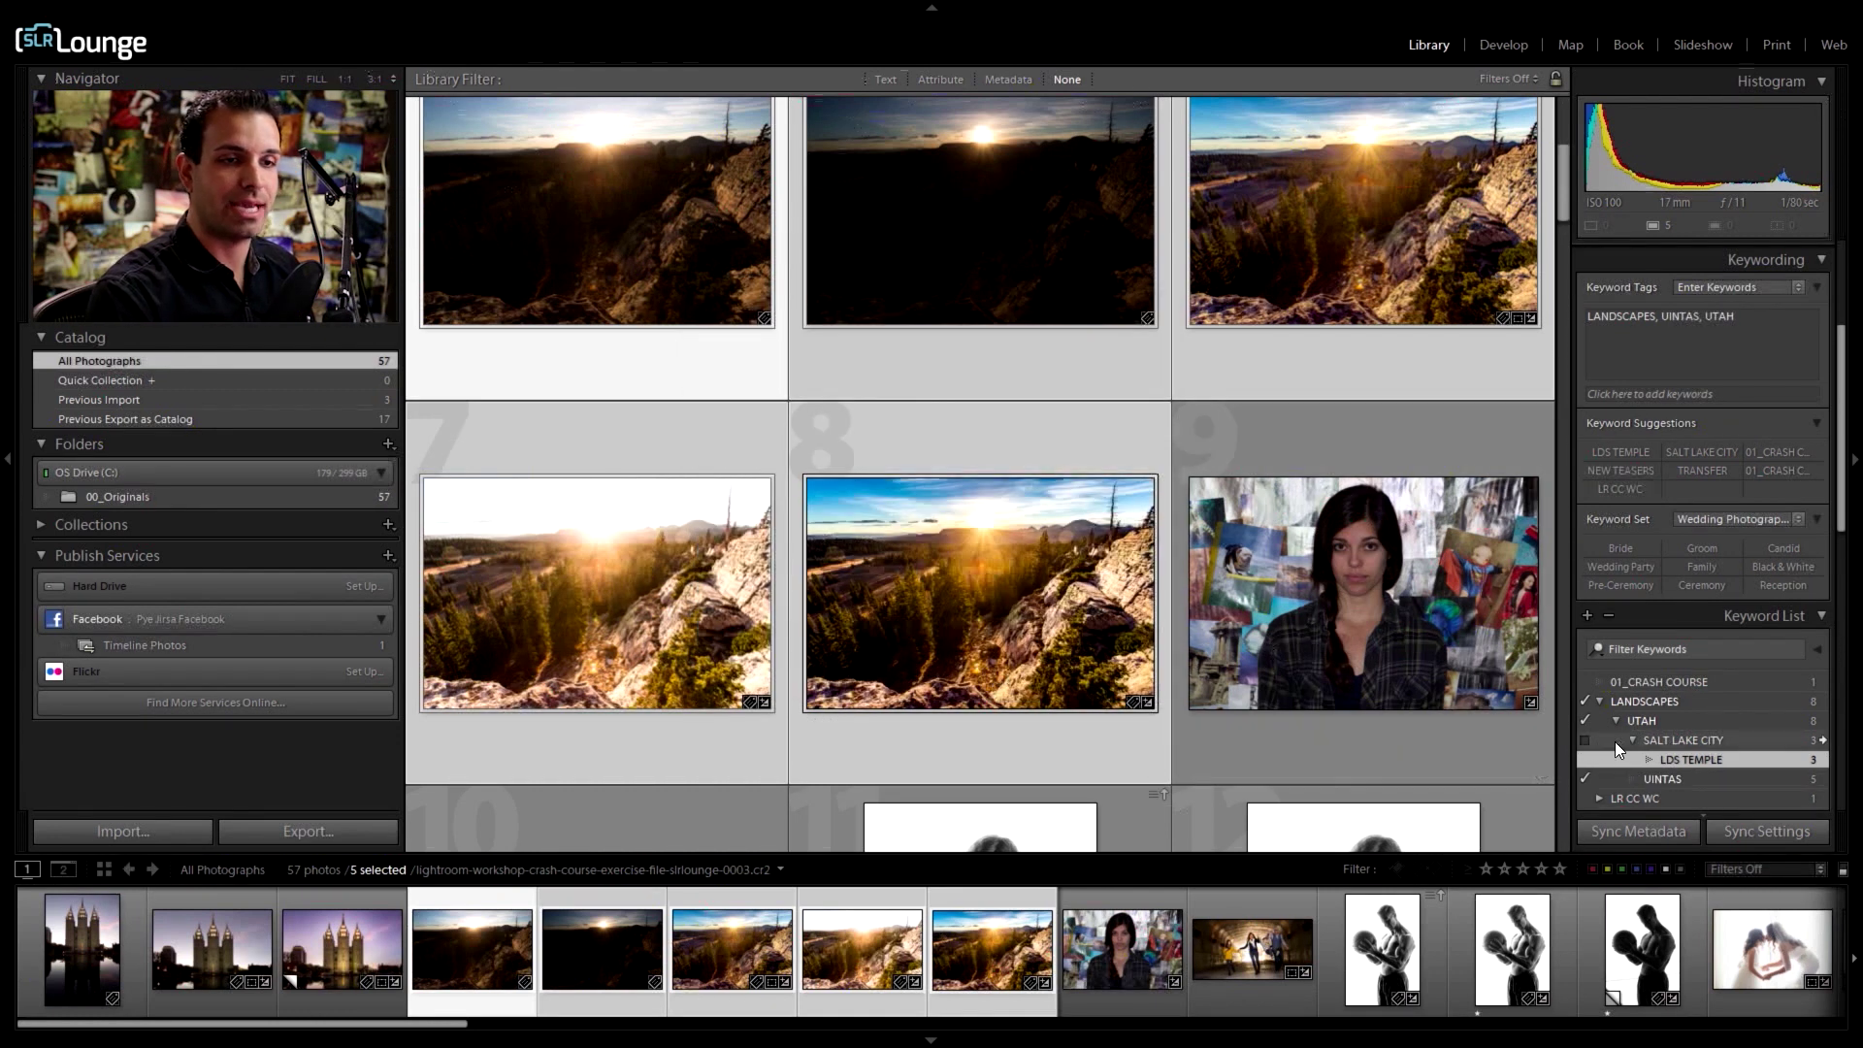
# Step: Collapse SALT LAKE CITY, select basketball silhouette photos 11–13, and focus their Keyword Tags box
pyautogui.click(1630, 739)
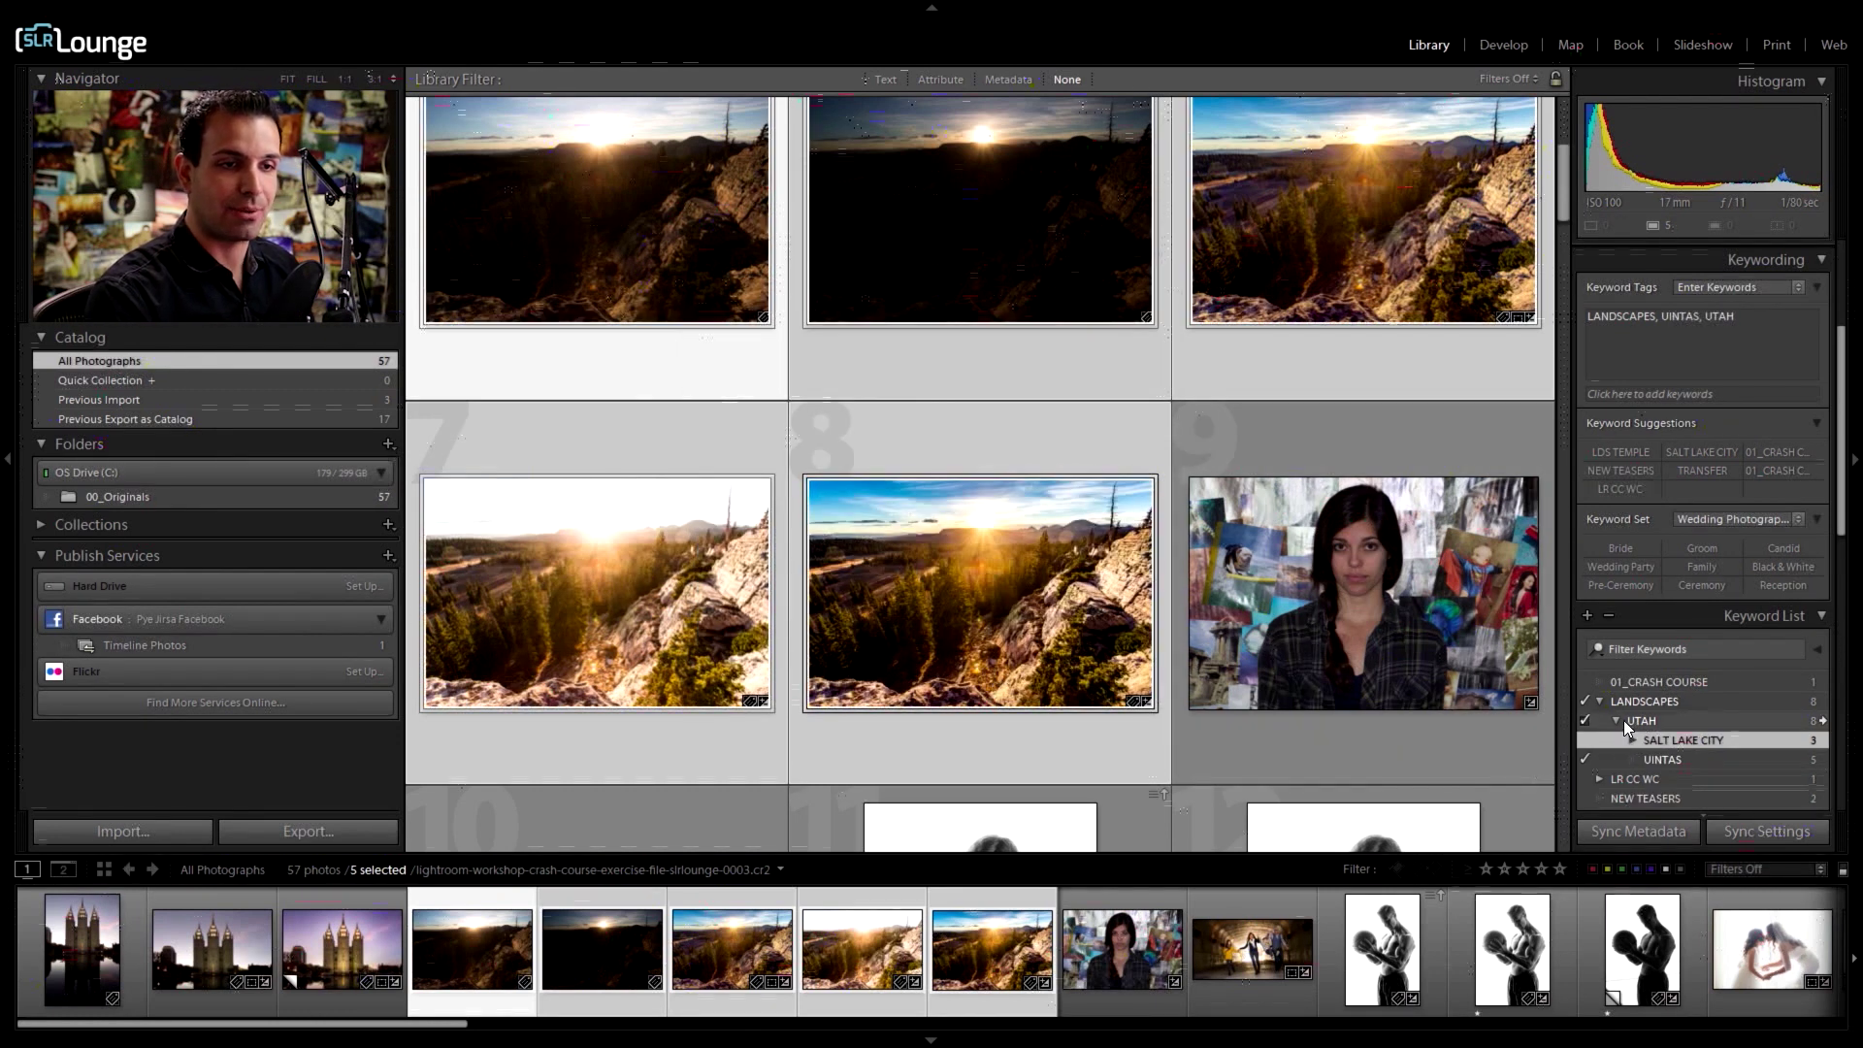
pyautogui.click(1407, 586)
pyautogui.scroll(-5, 1236, 566)
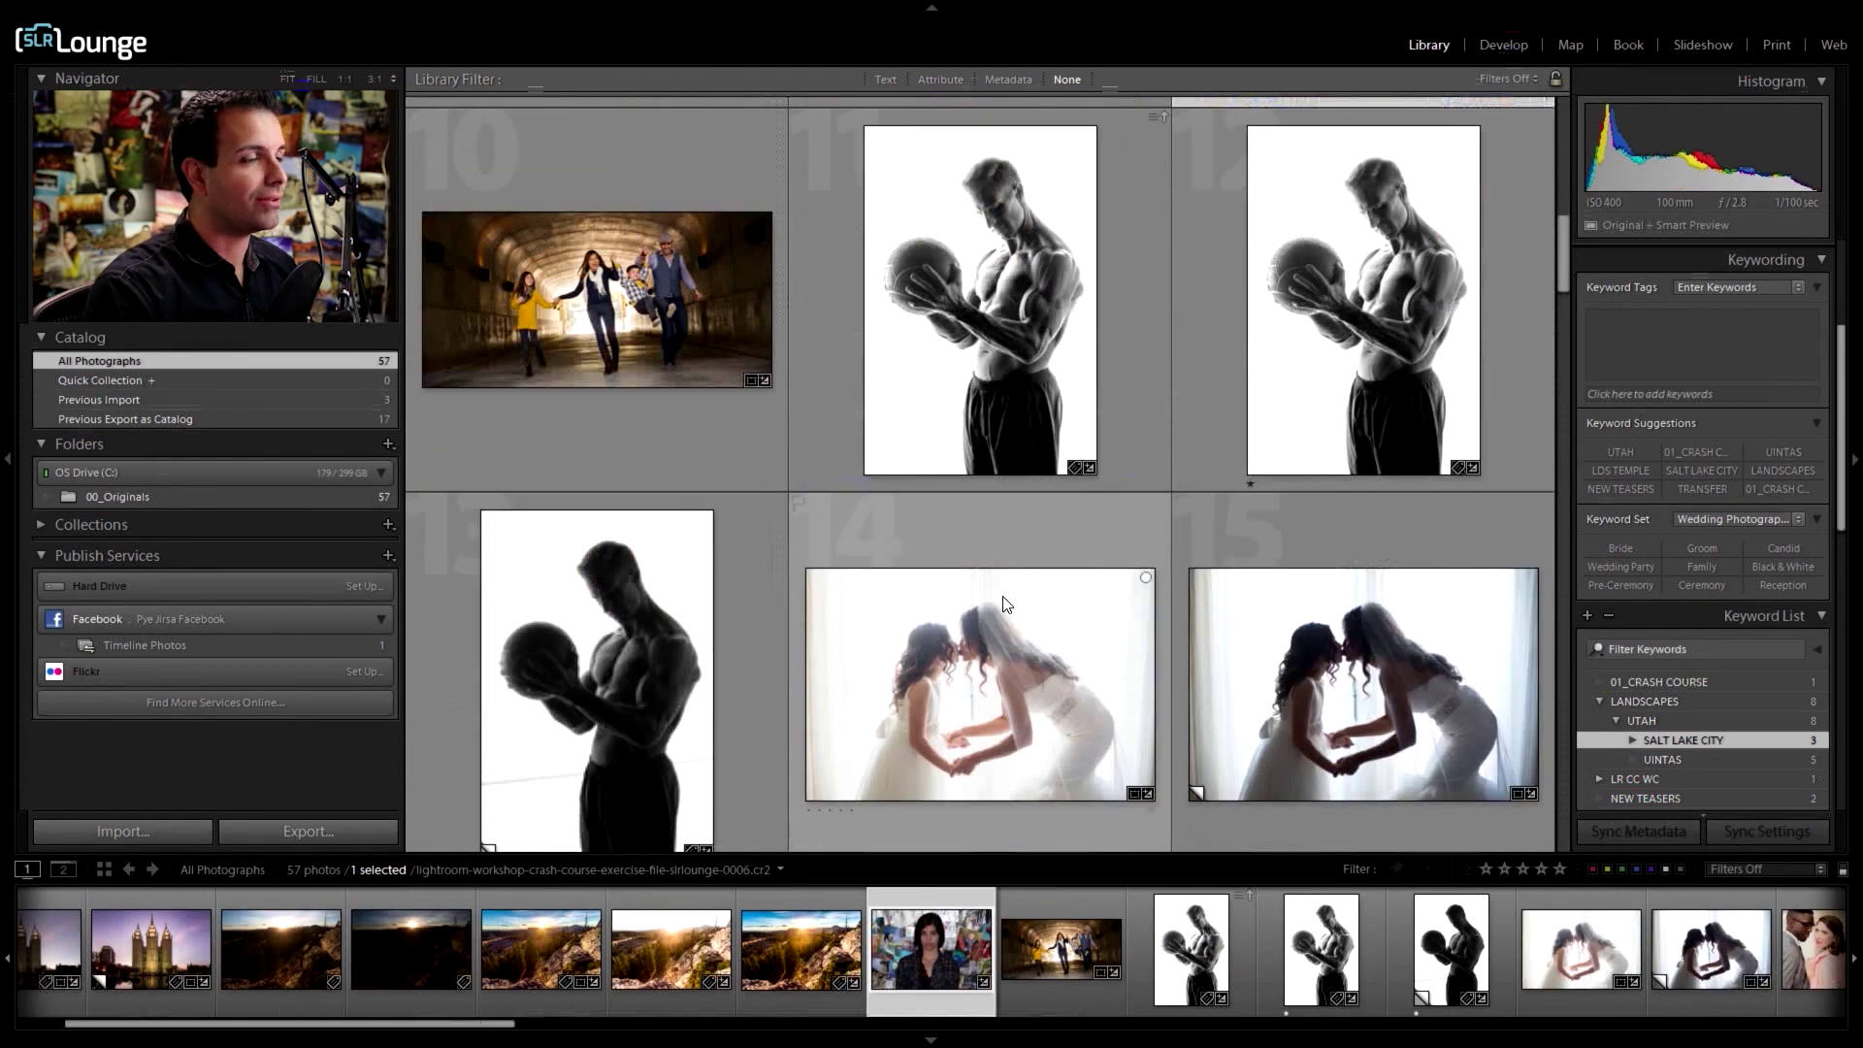
pyautogui.click(922, 446)
pyautogui.scroll(-2, 970, 511)
pyautogui.keyDown('shift'); pyautogui.click(684, 499); pyautogui.keyUp('shift')
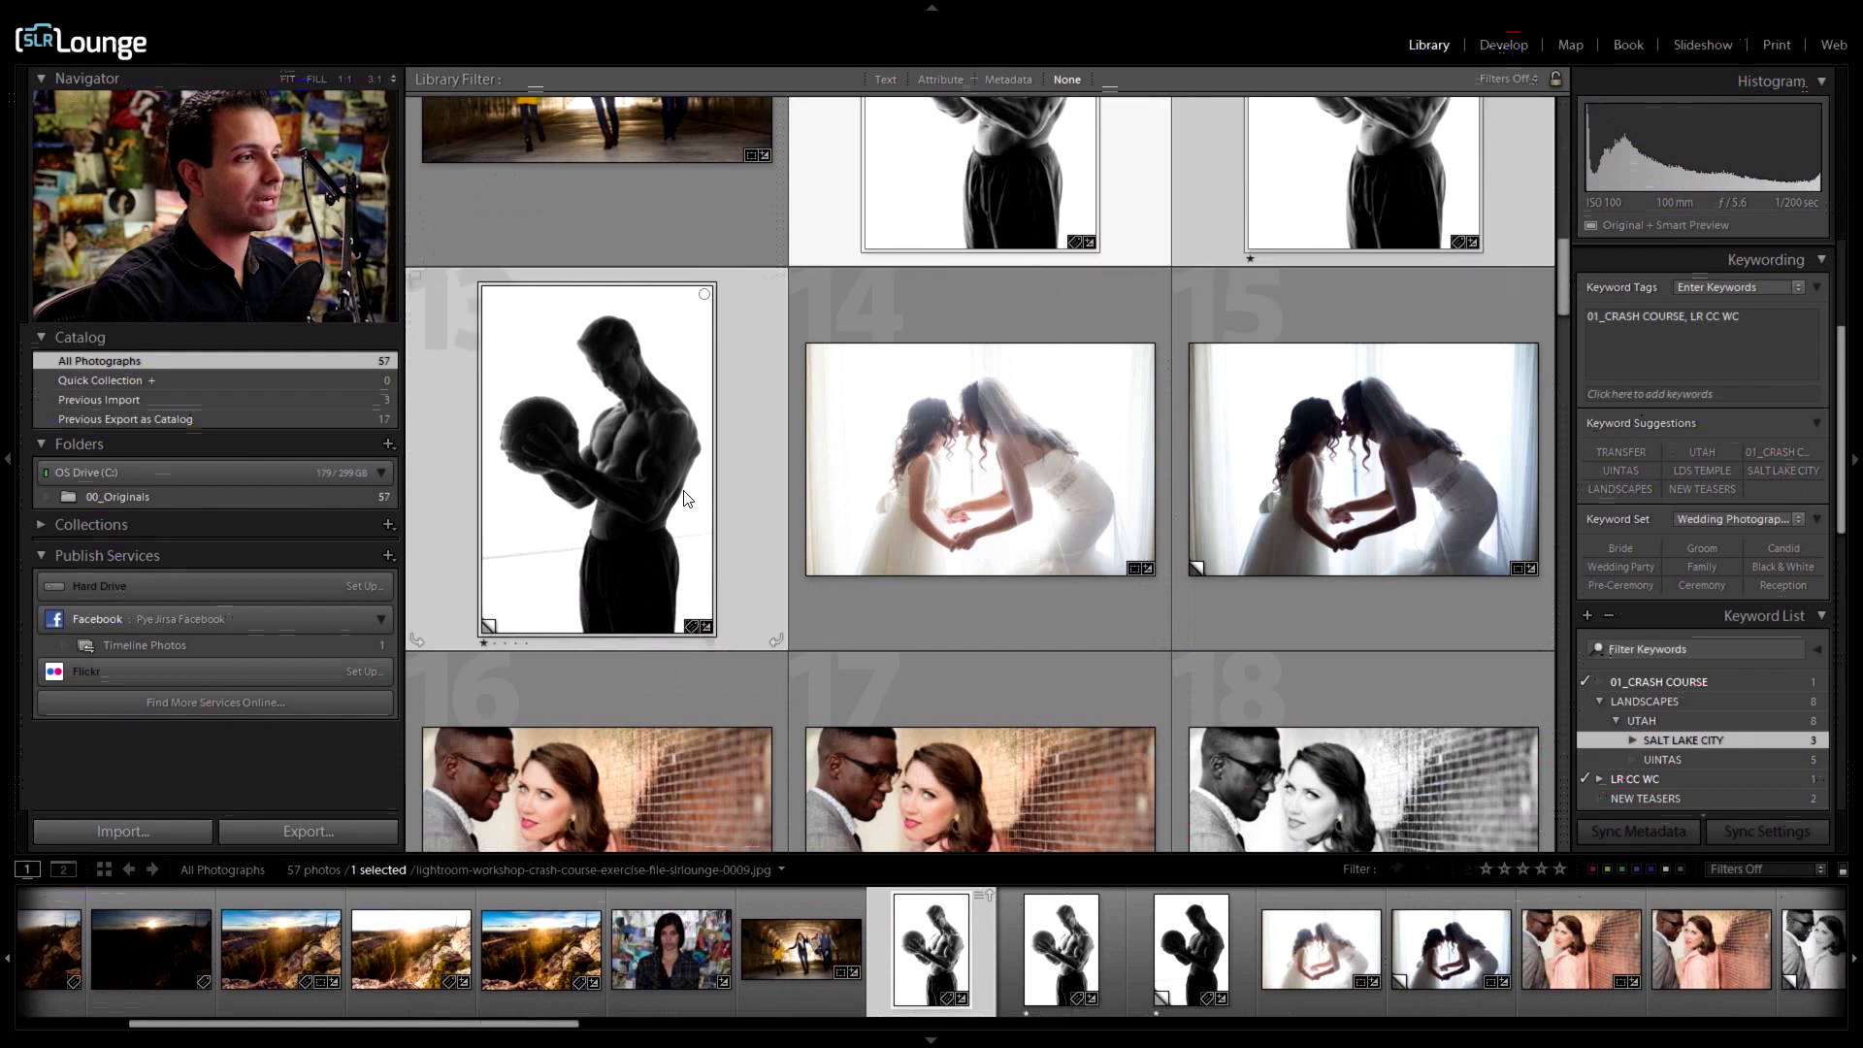
pyautogui.scroll(2, 763, 497)
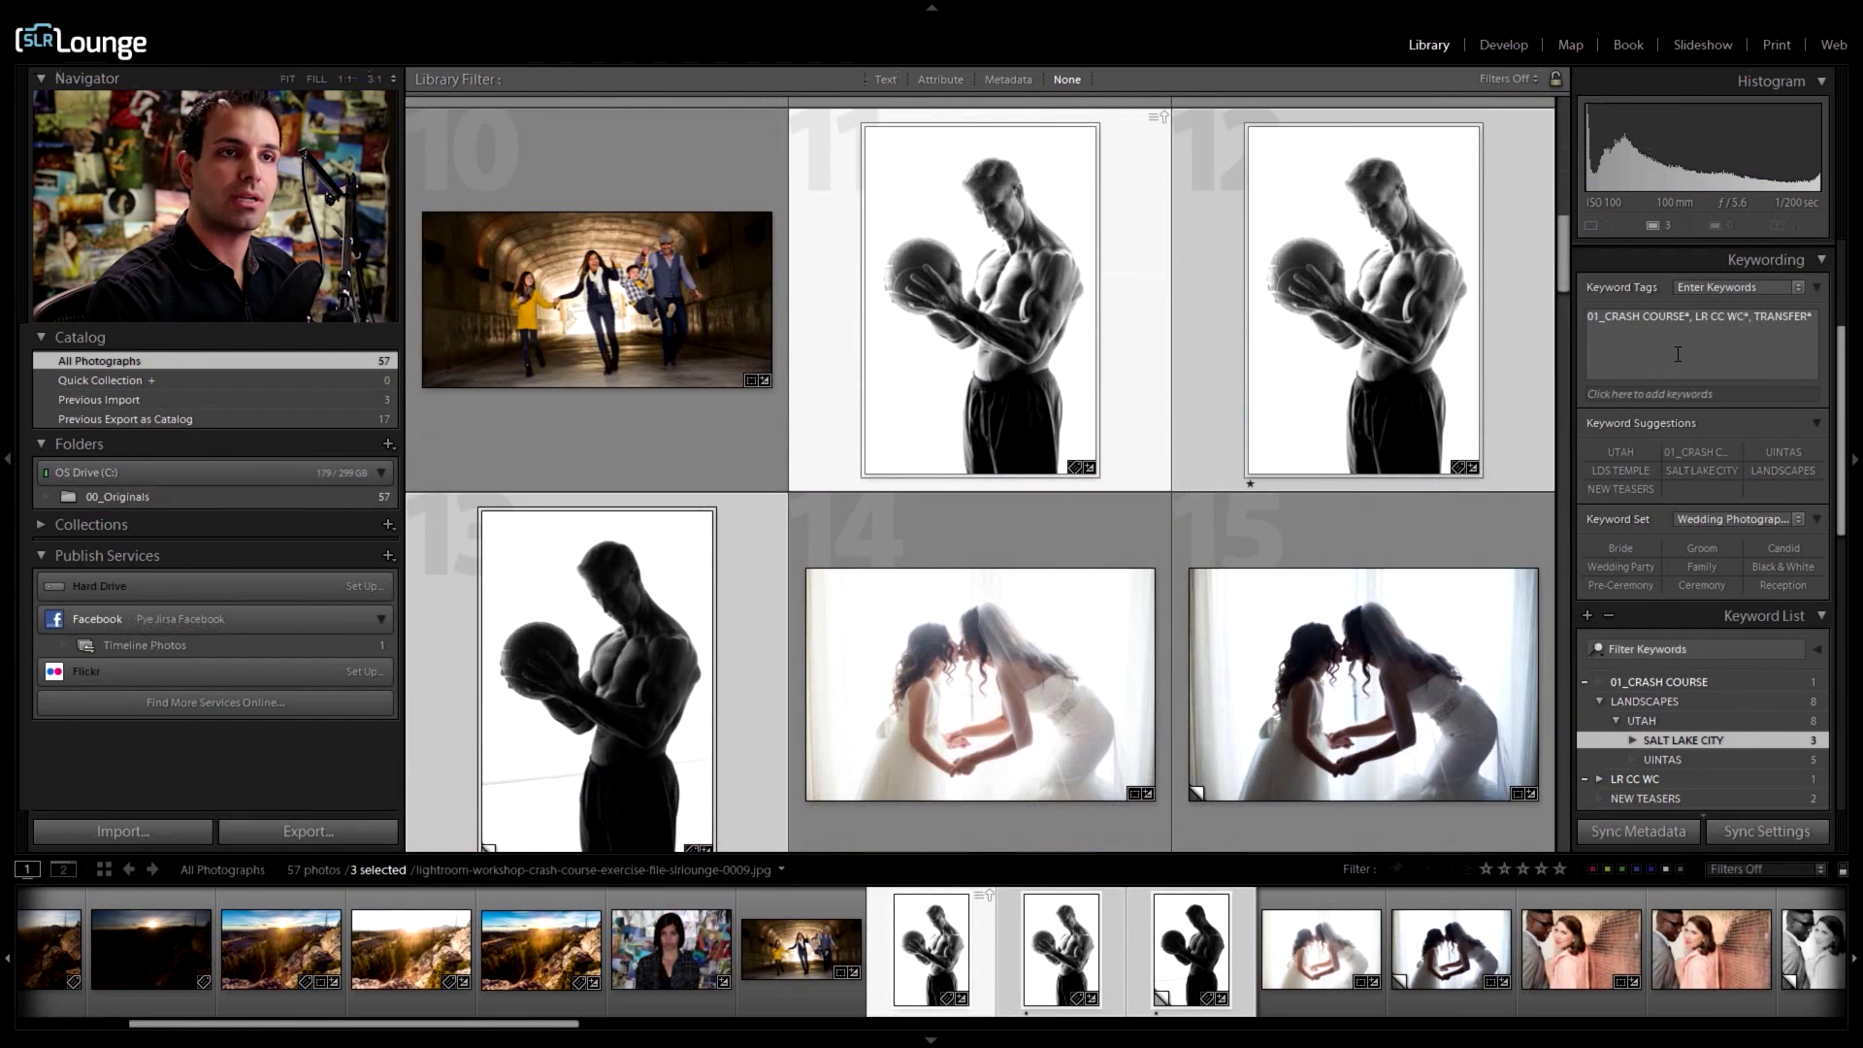
pyautogui.click(1718, 353)
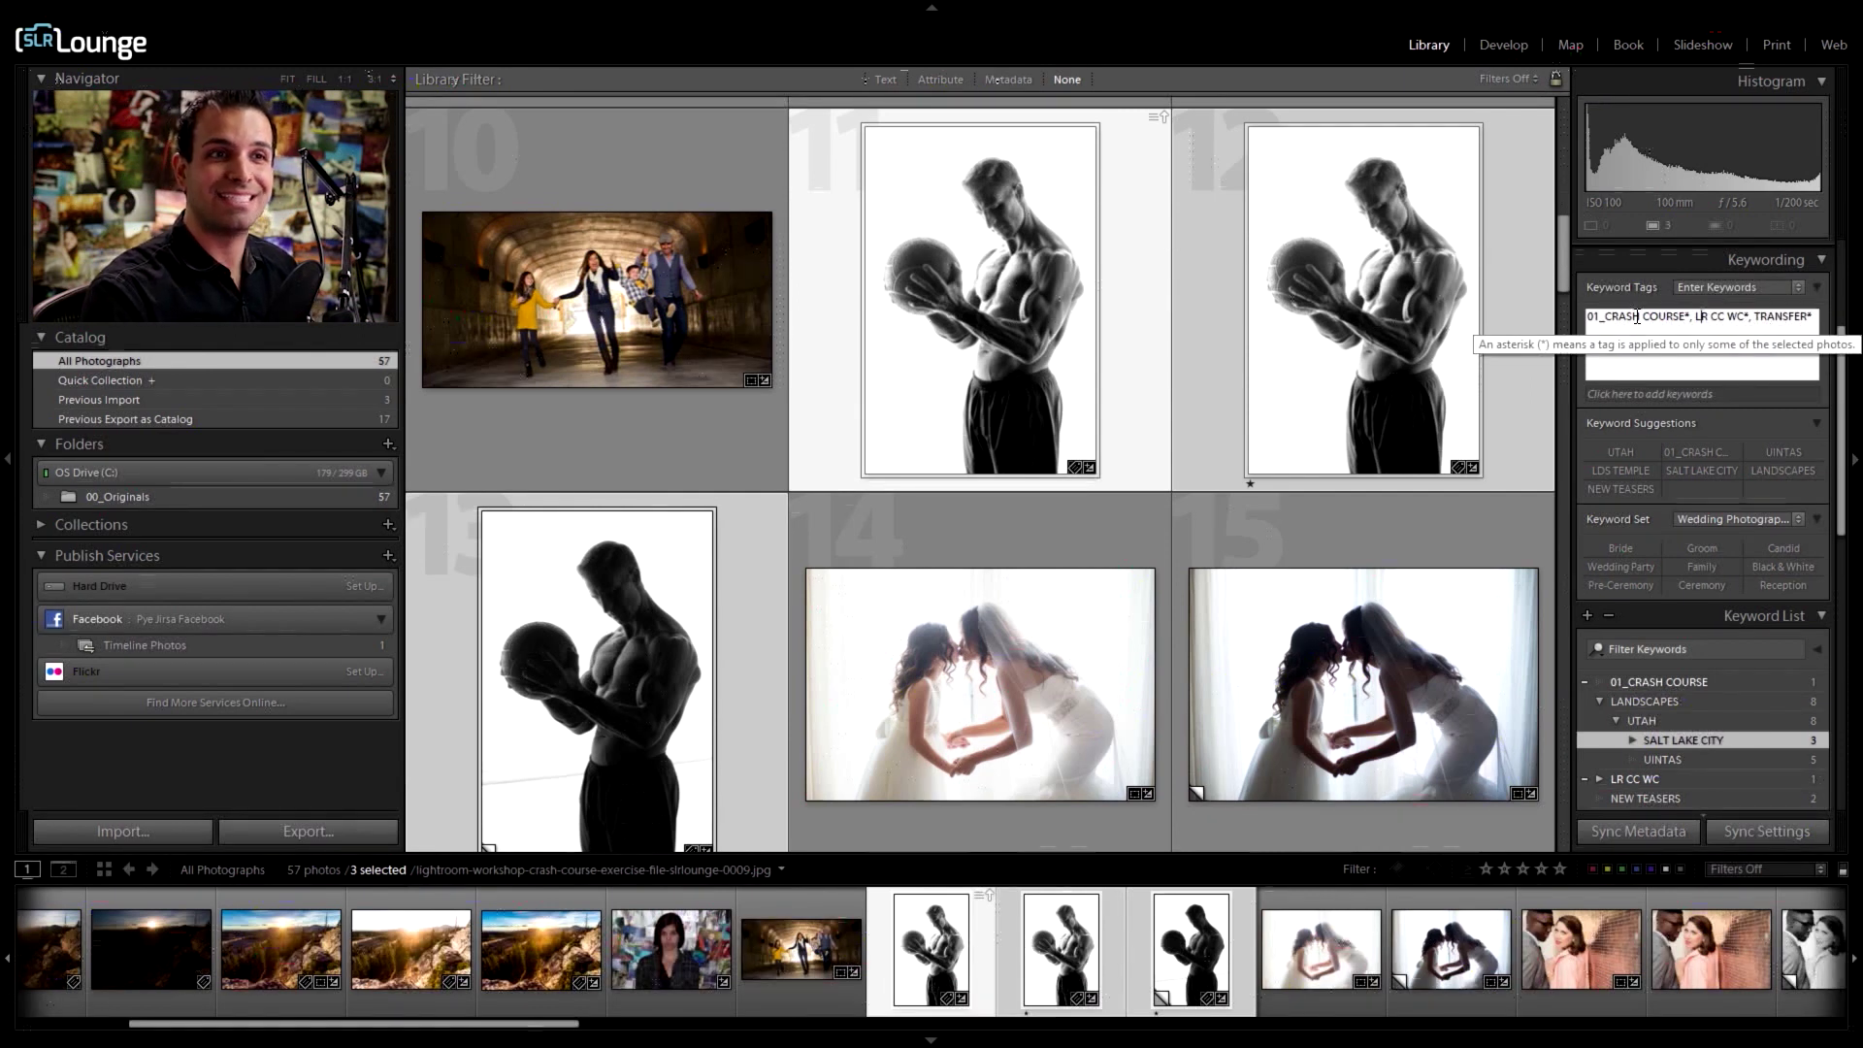
# Step: Replace the three silhouette photos' existing keywords with FITNESS
pyautogui.tripleClick(1671, 328)
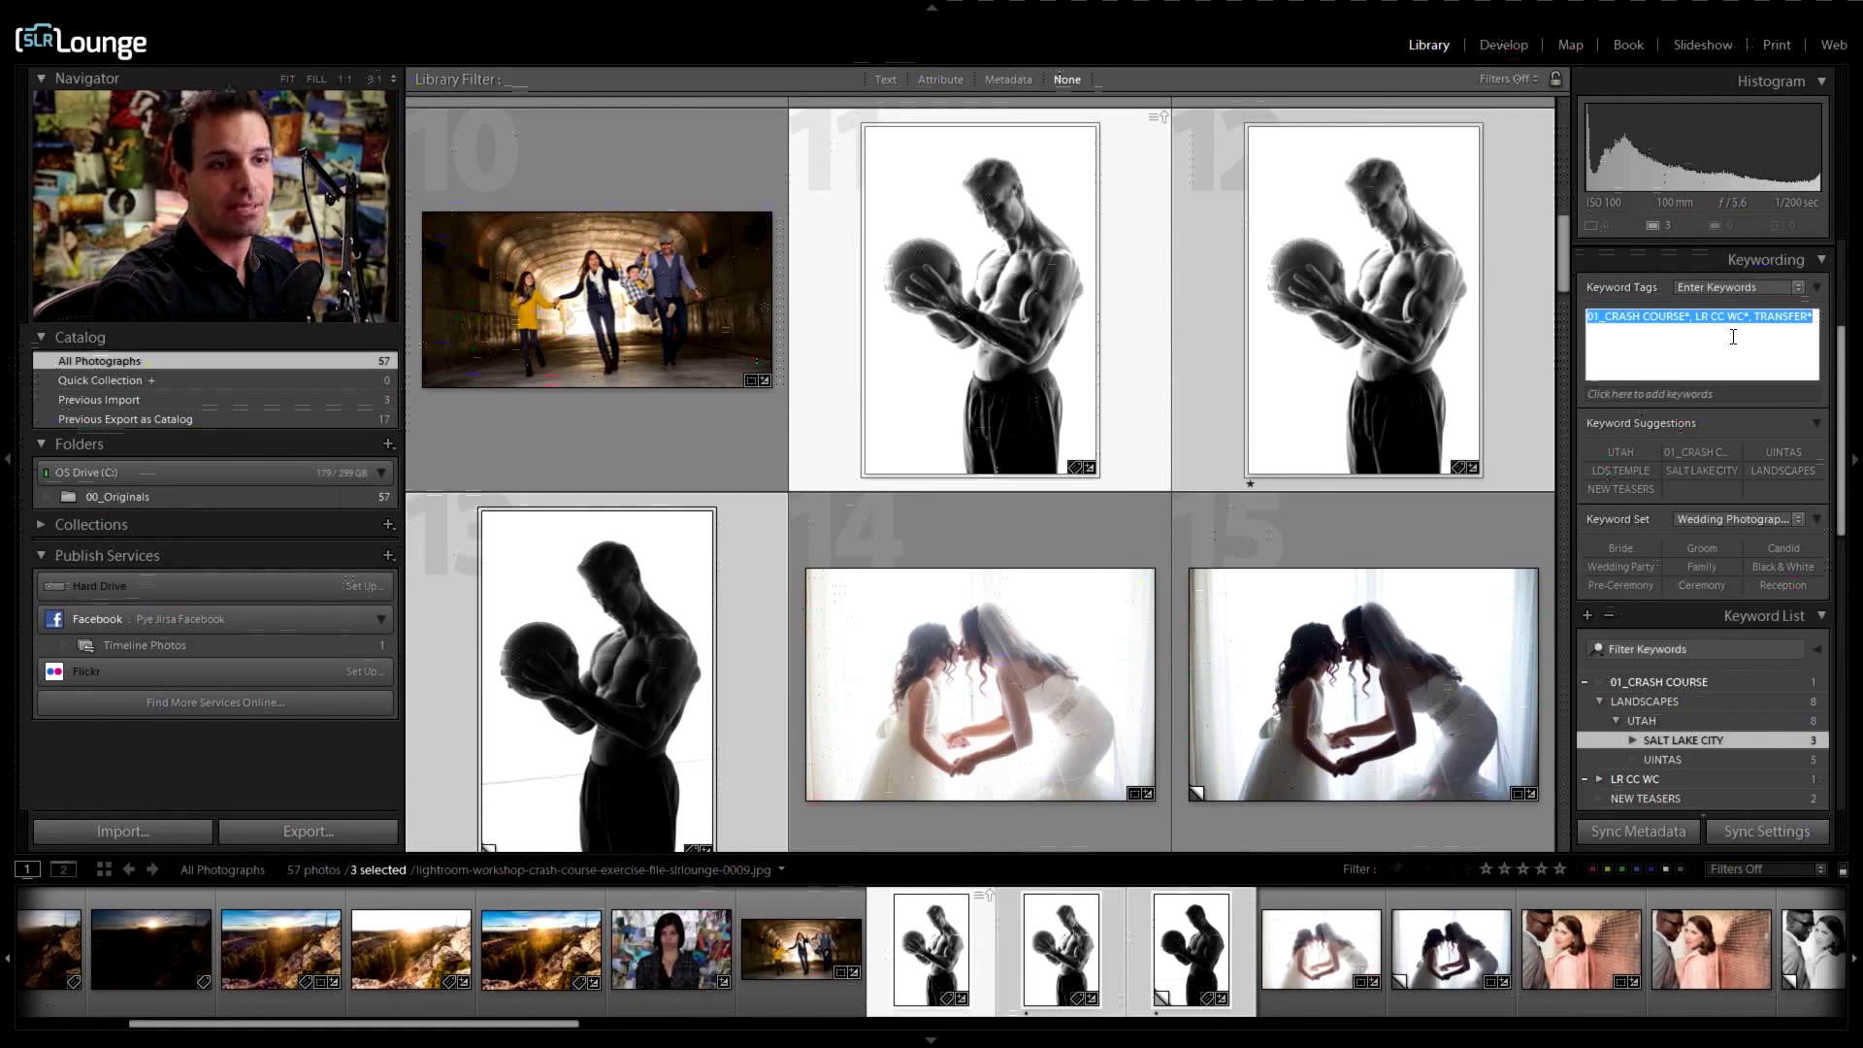
pyautogui.press('Delete')
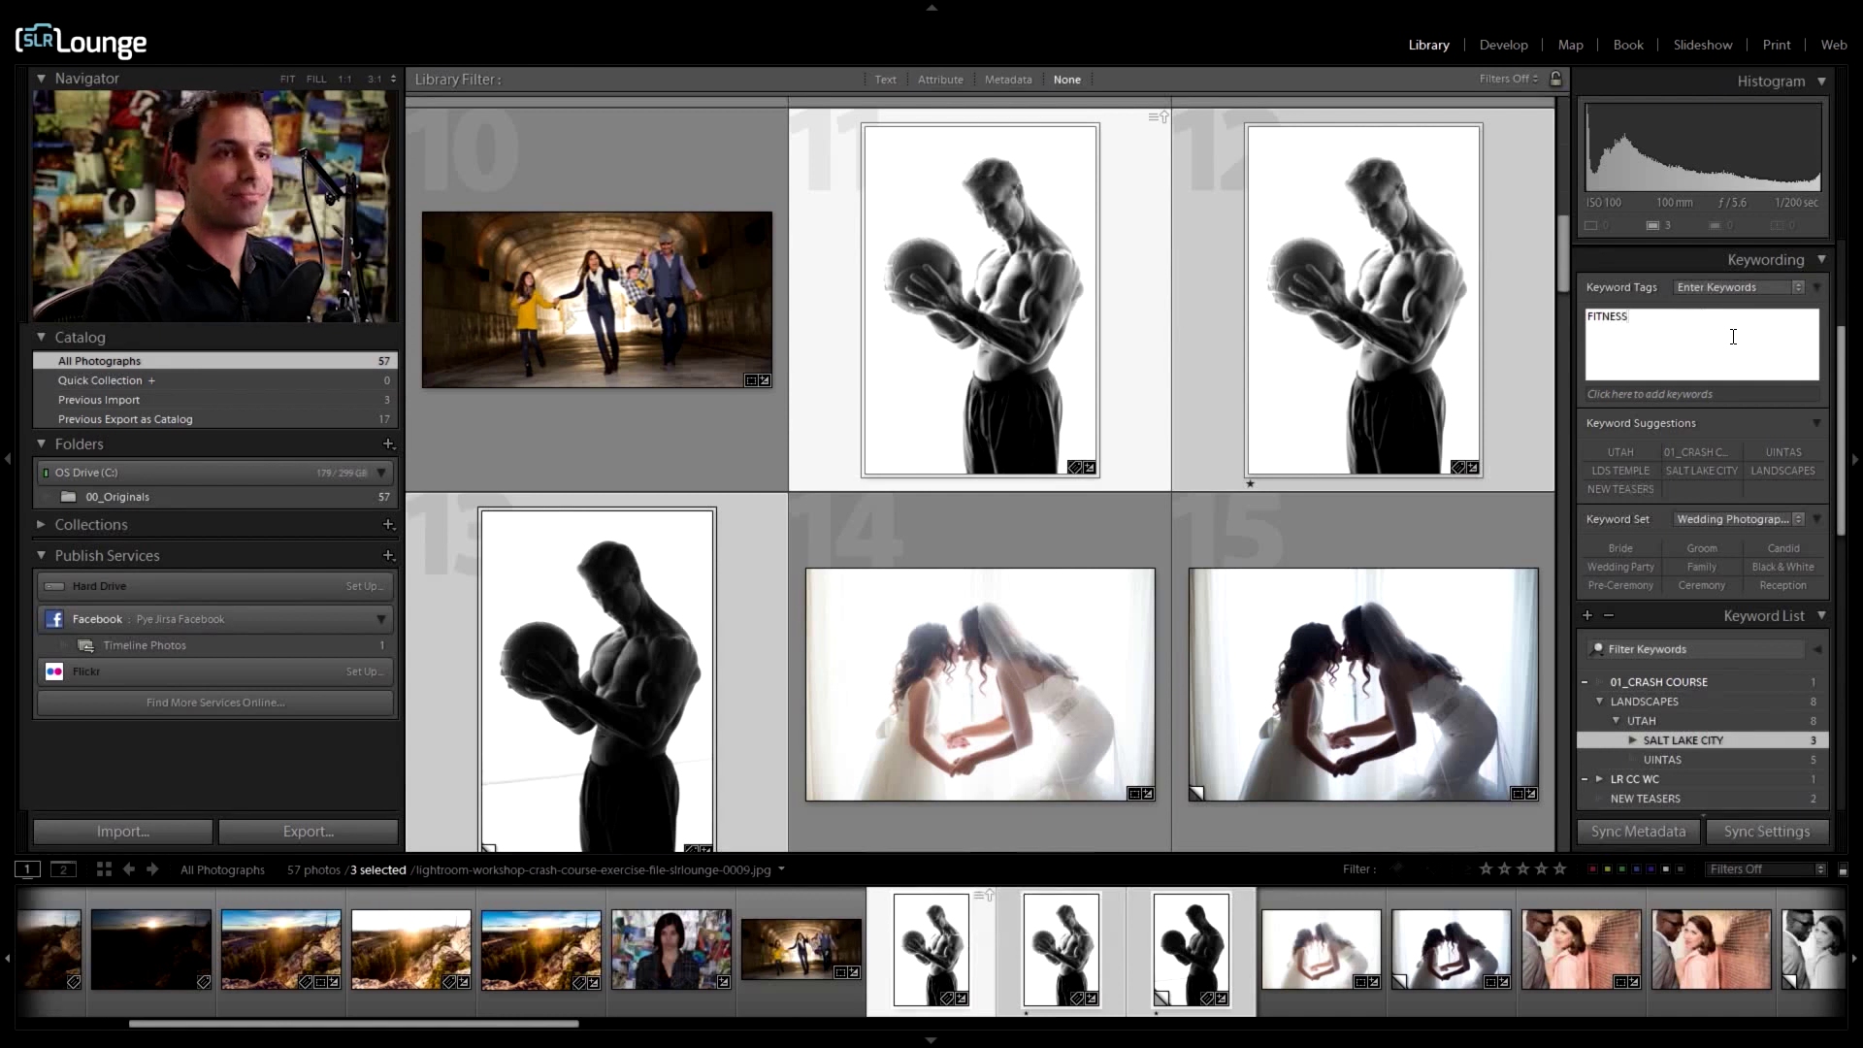
pyautogui.press('Return')
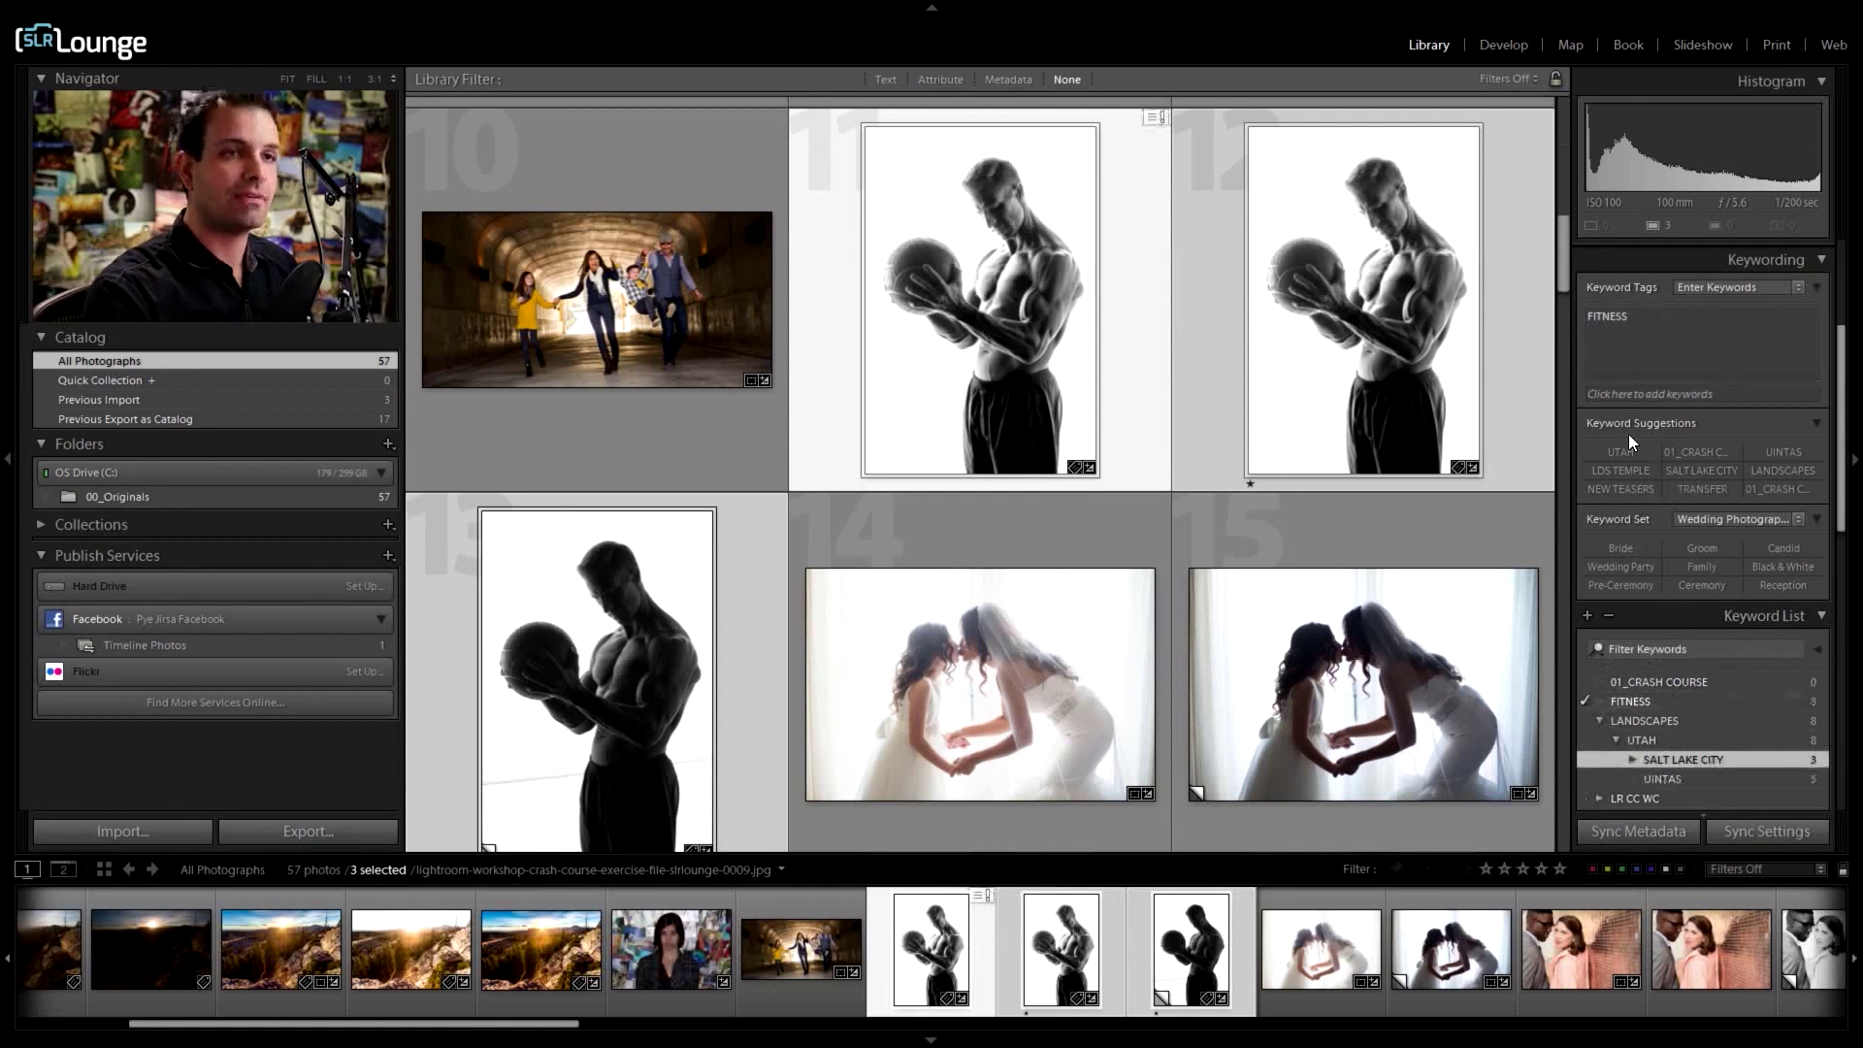
# Step: Create THE12MOVEMENT nested inside FITNESS and apply it to the three photos
pyautogui.rightClick(1649, 697)
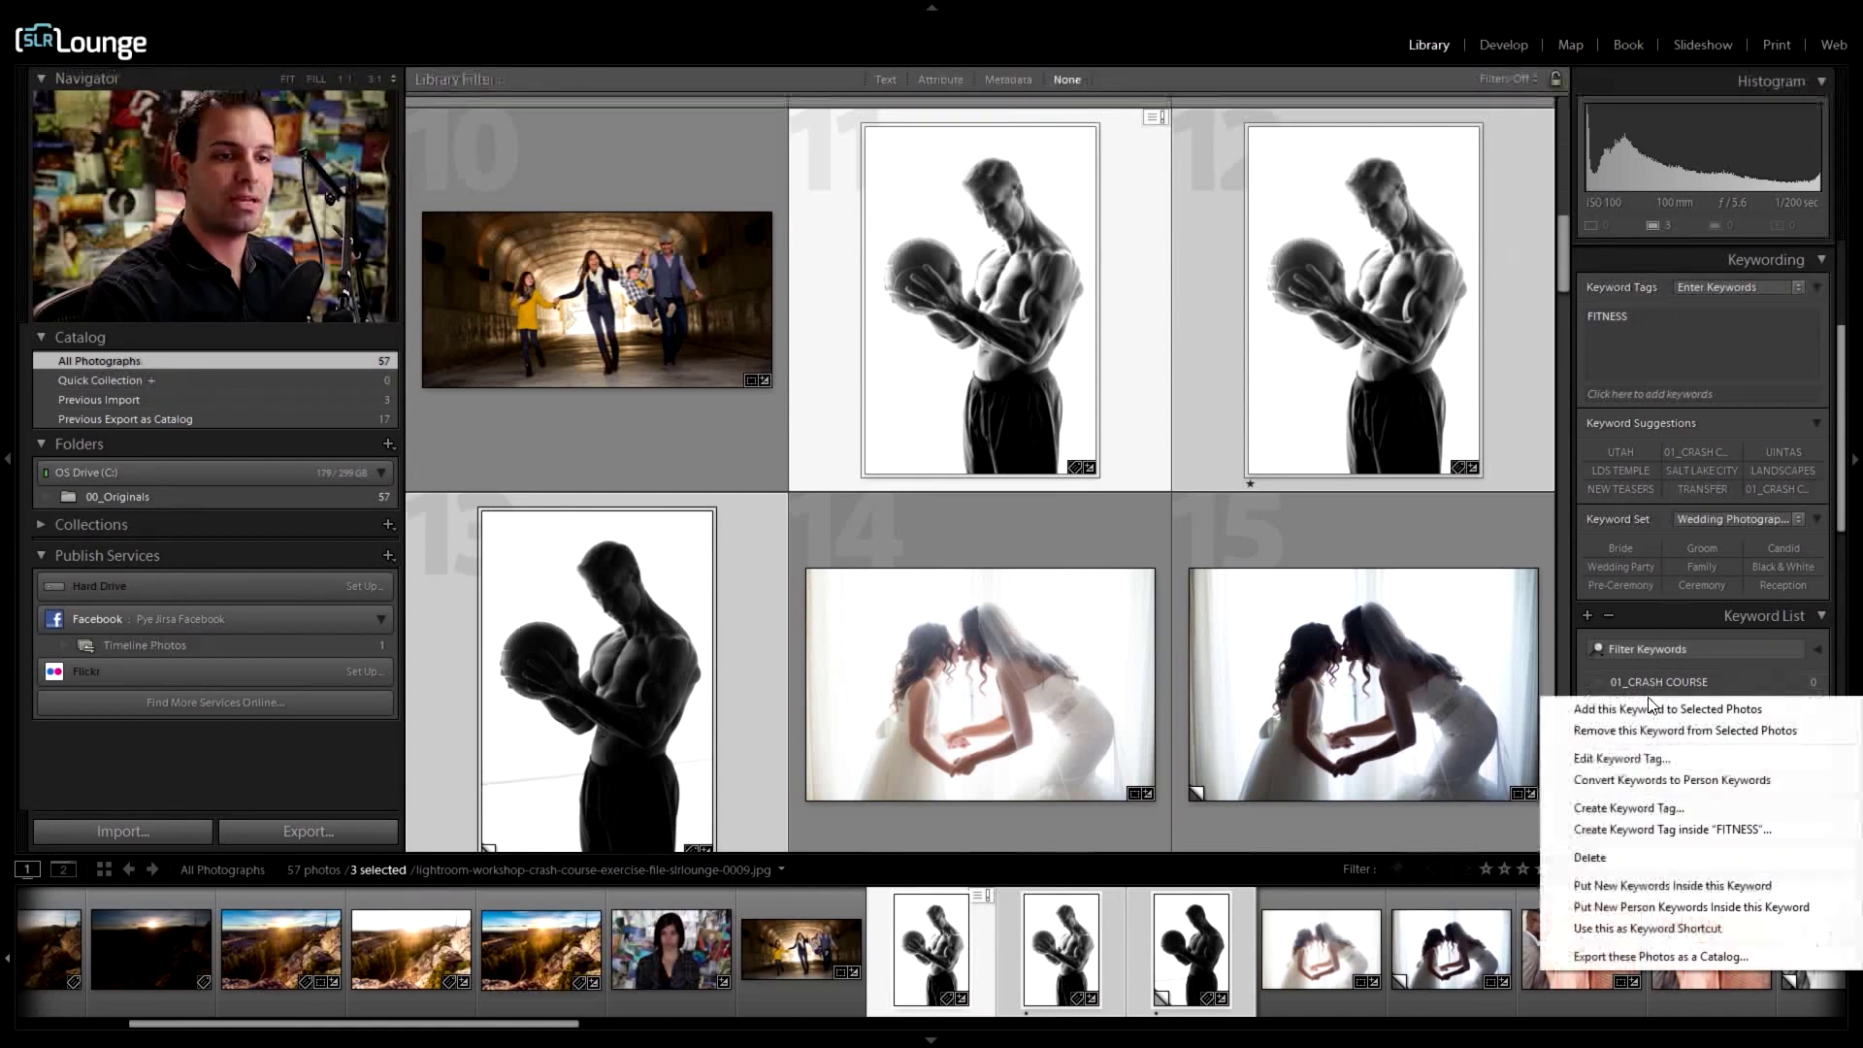
pyautogui.click(1630, 829)
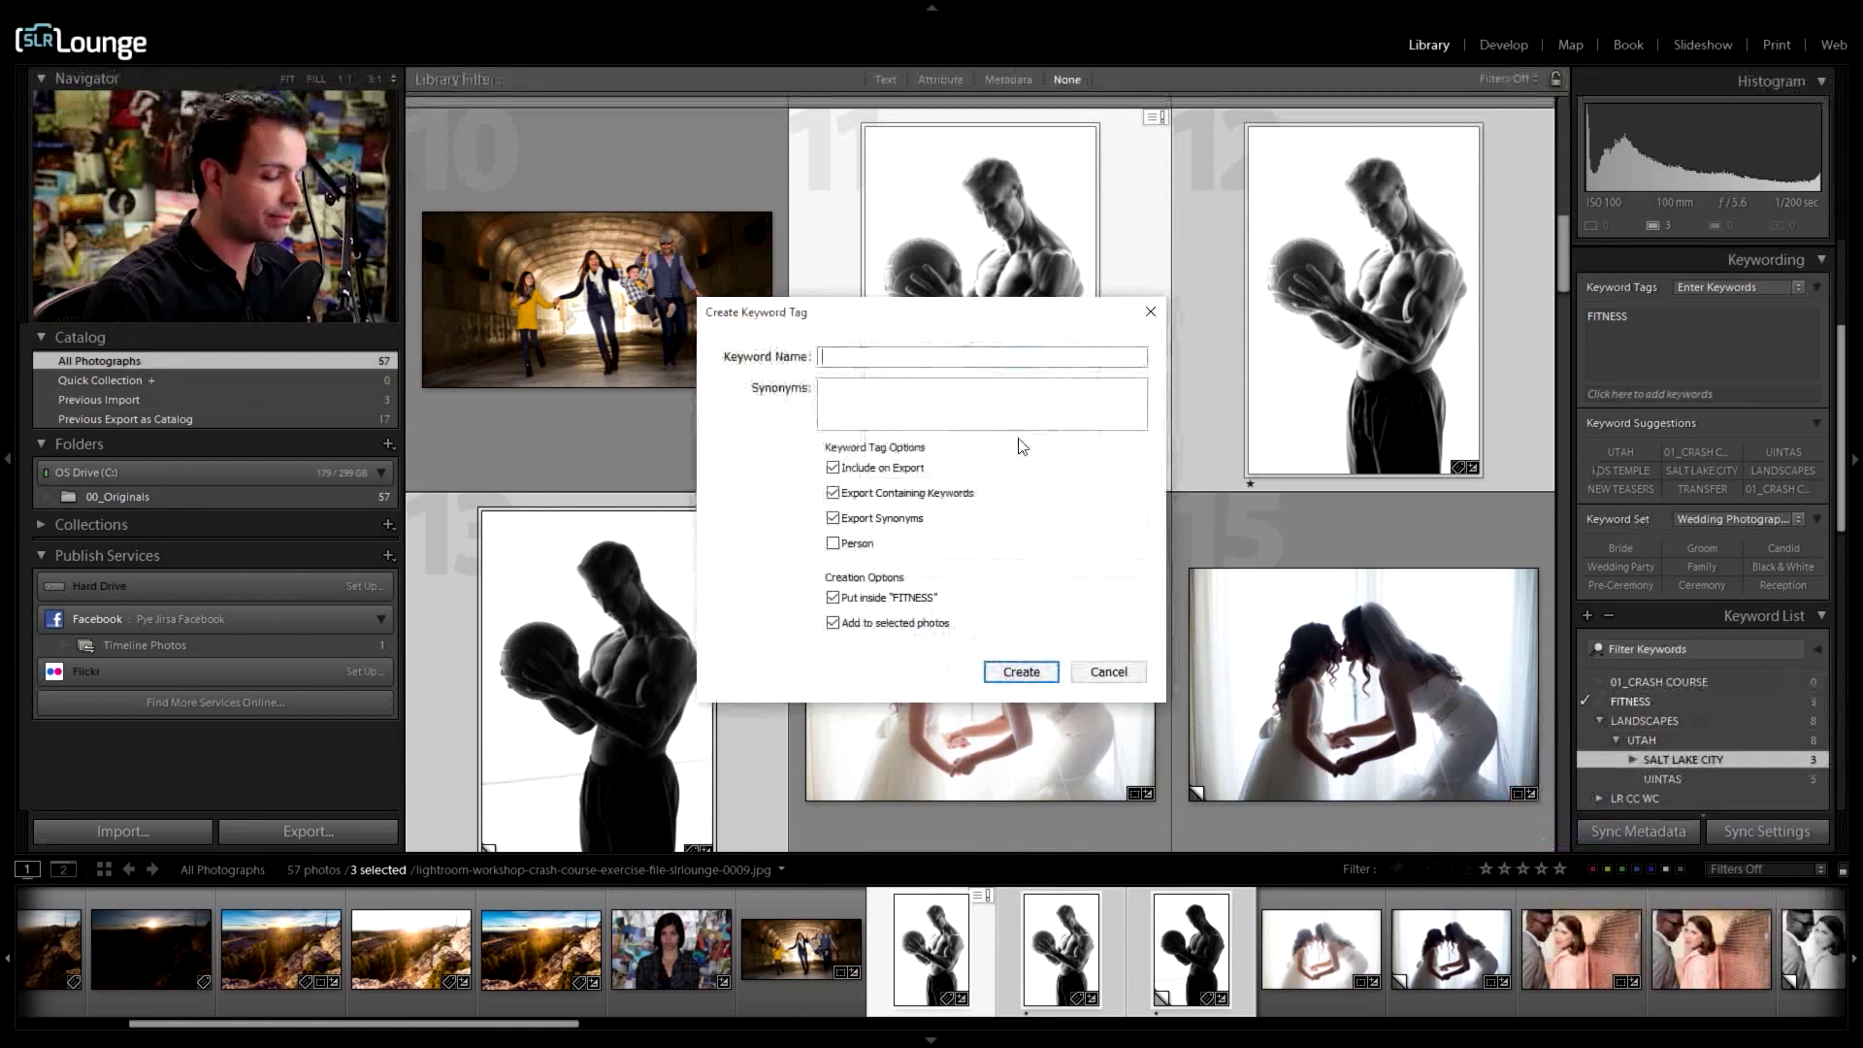
pyautogui.write('THE12')
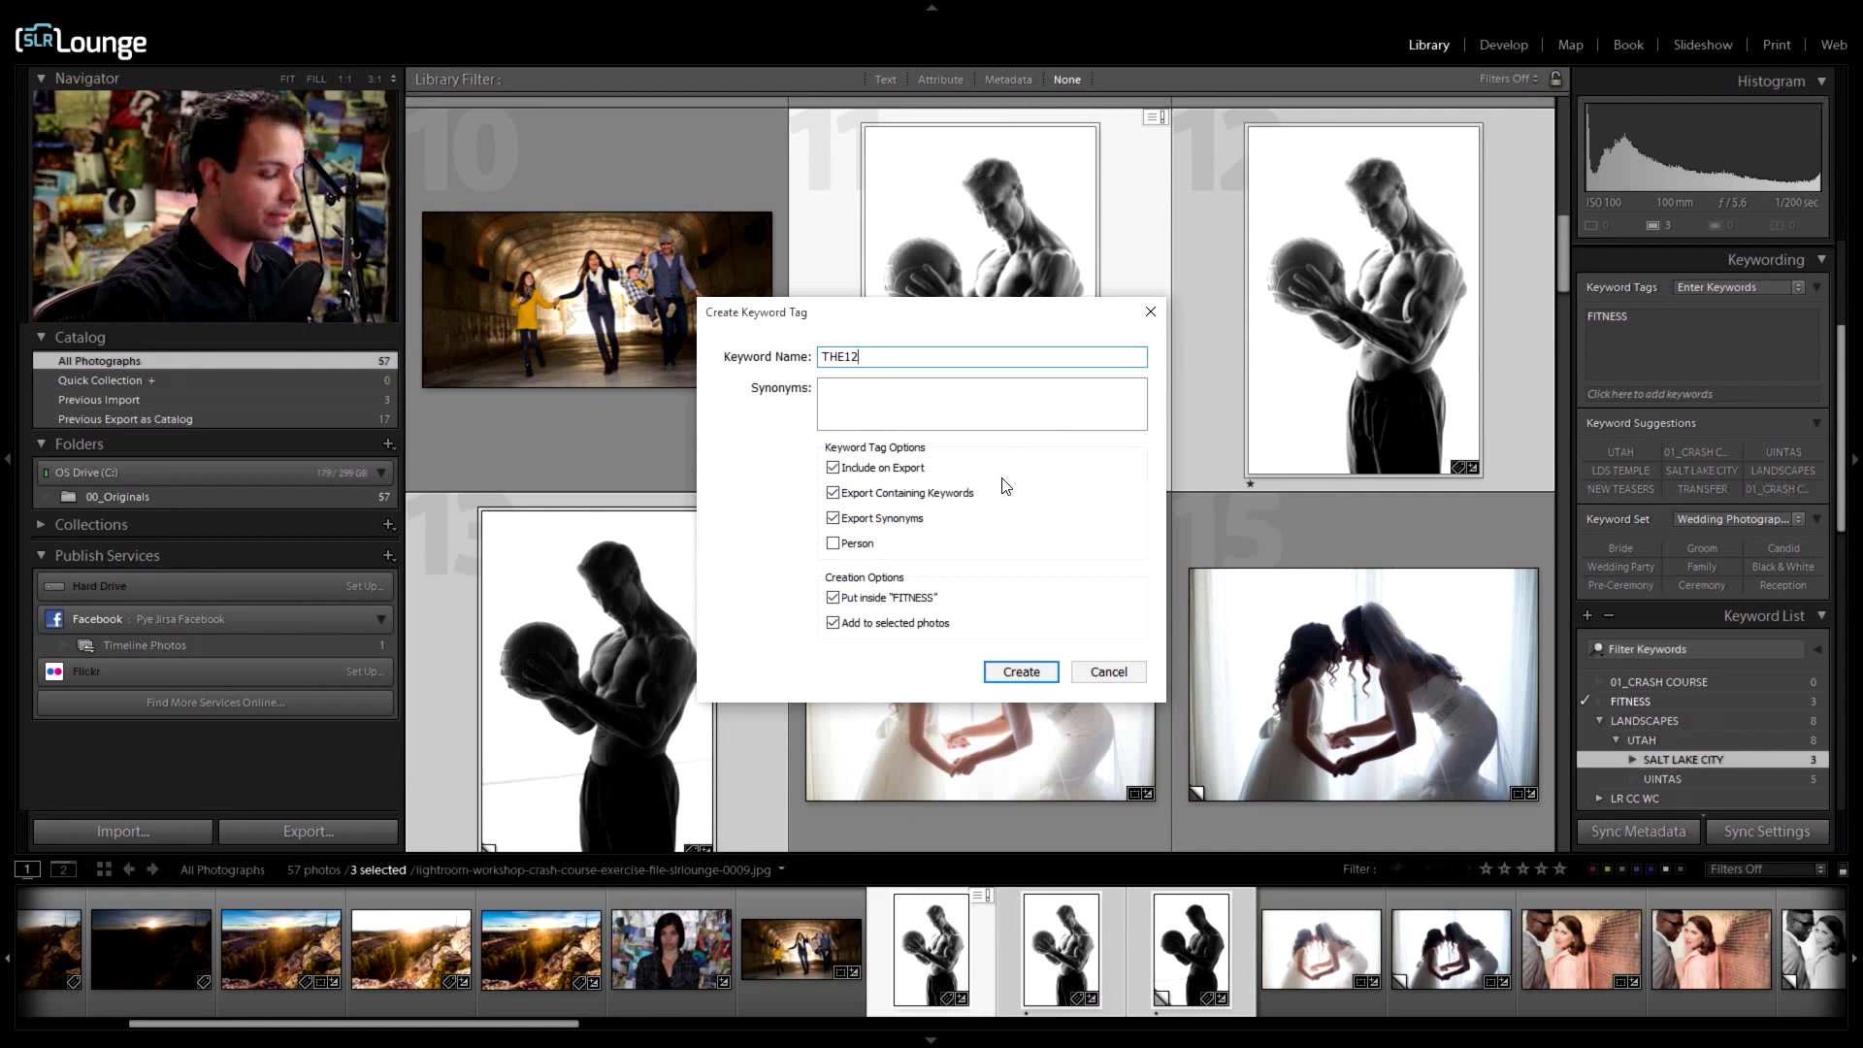
pyautogui.write('MOVEMENT')
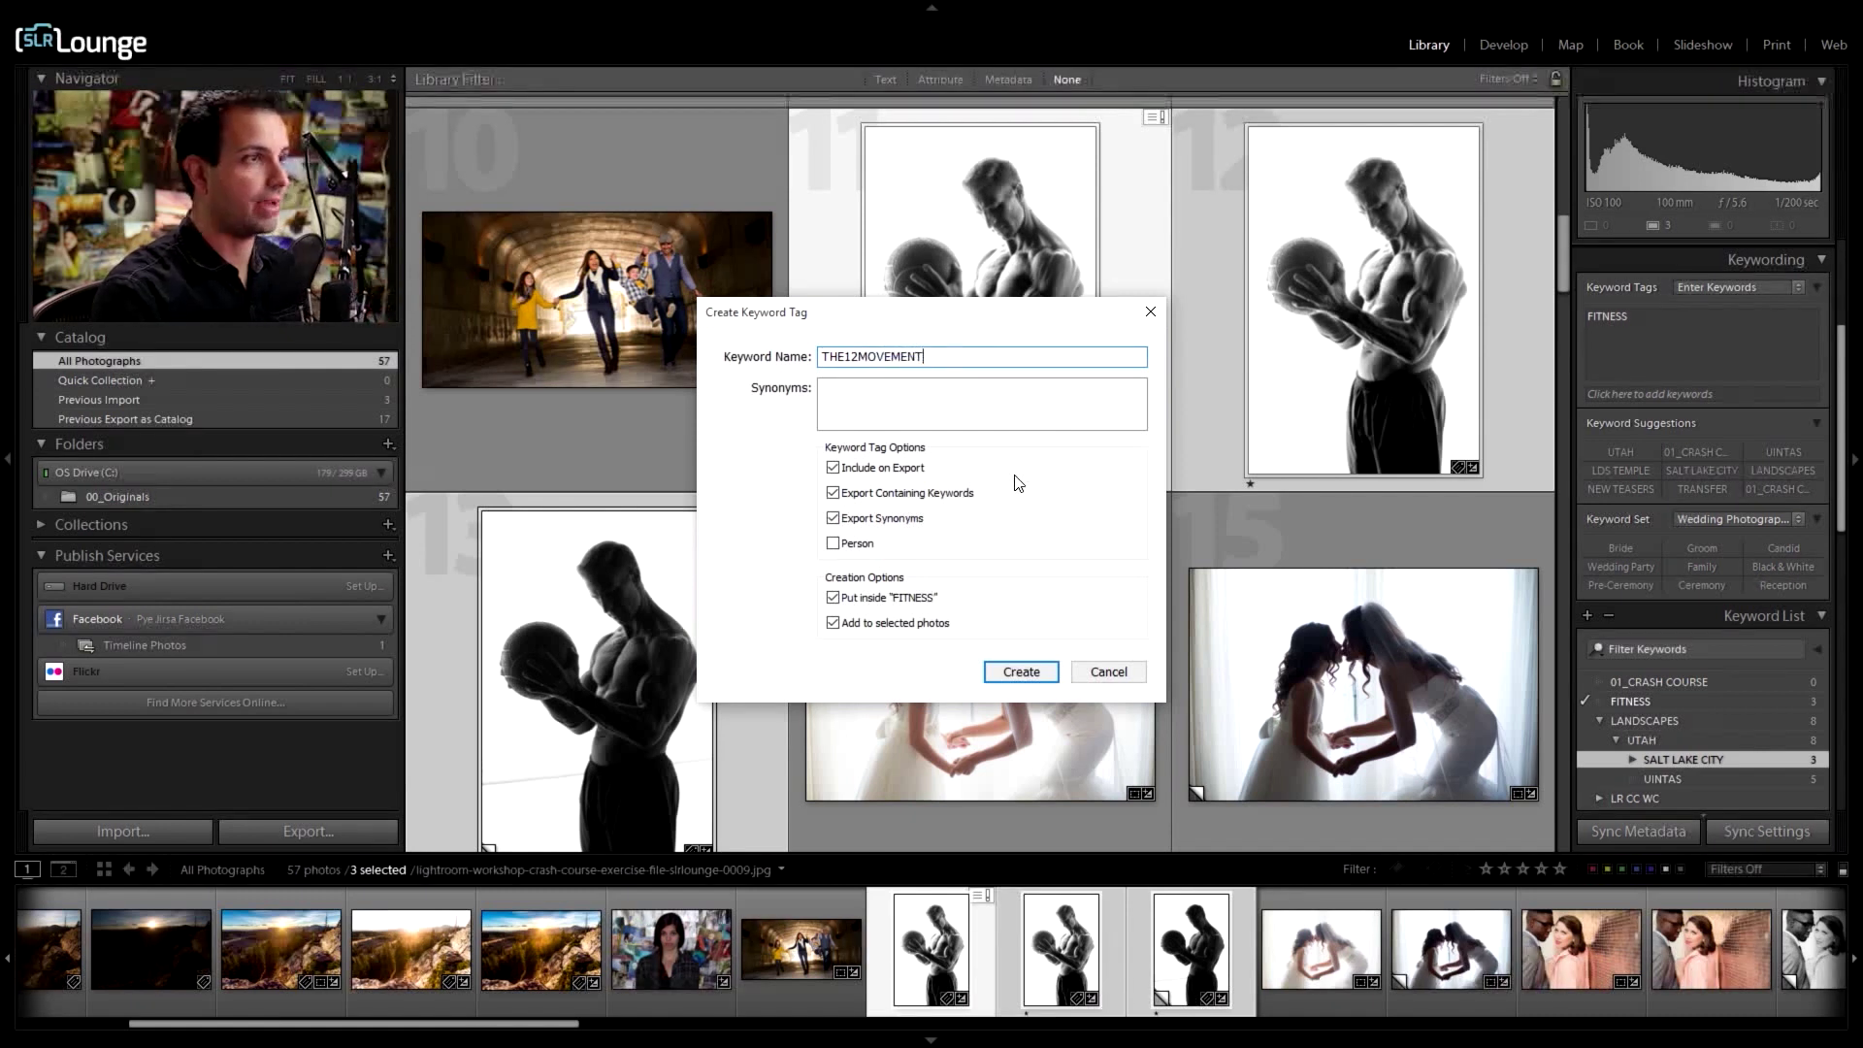
pyautogui.click(1023, 674)
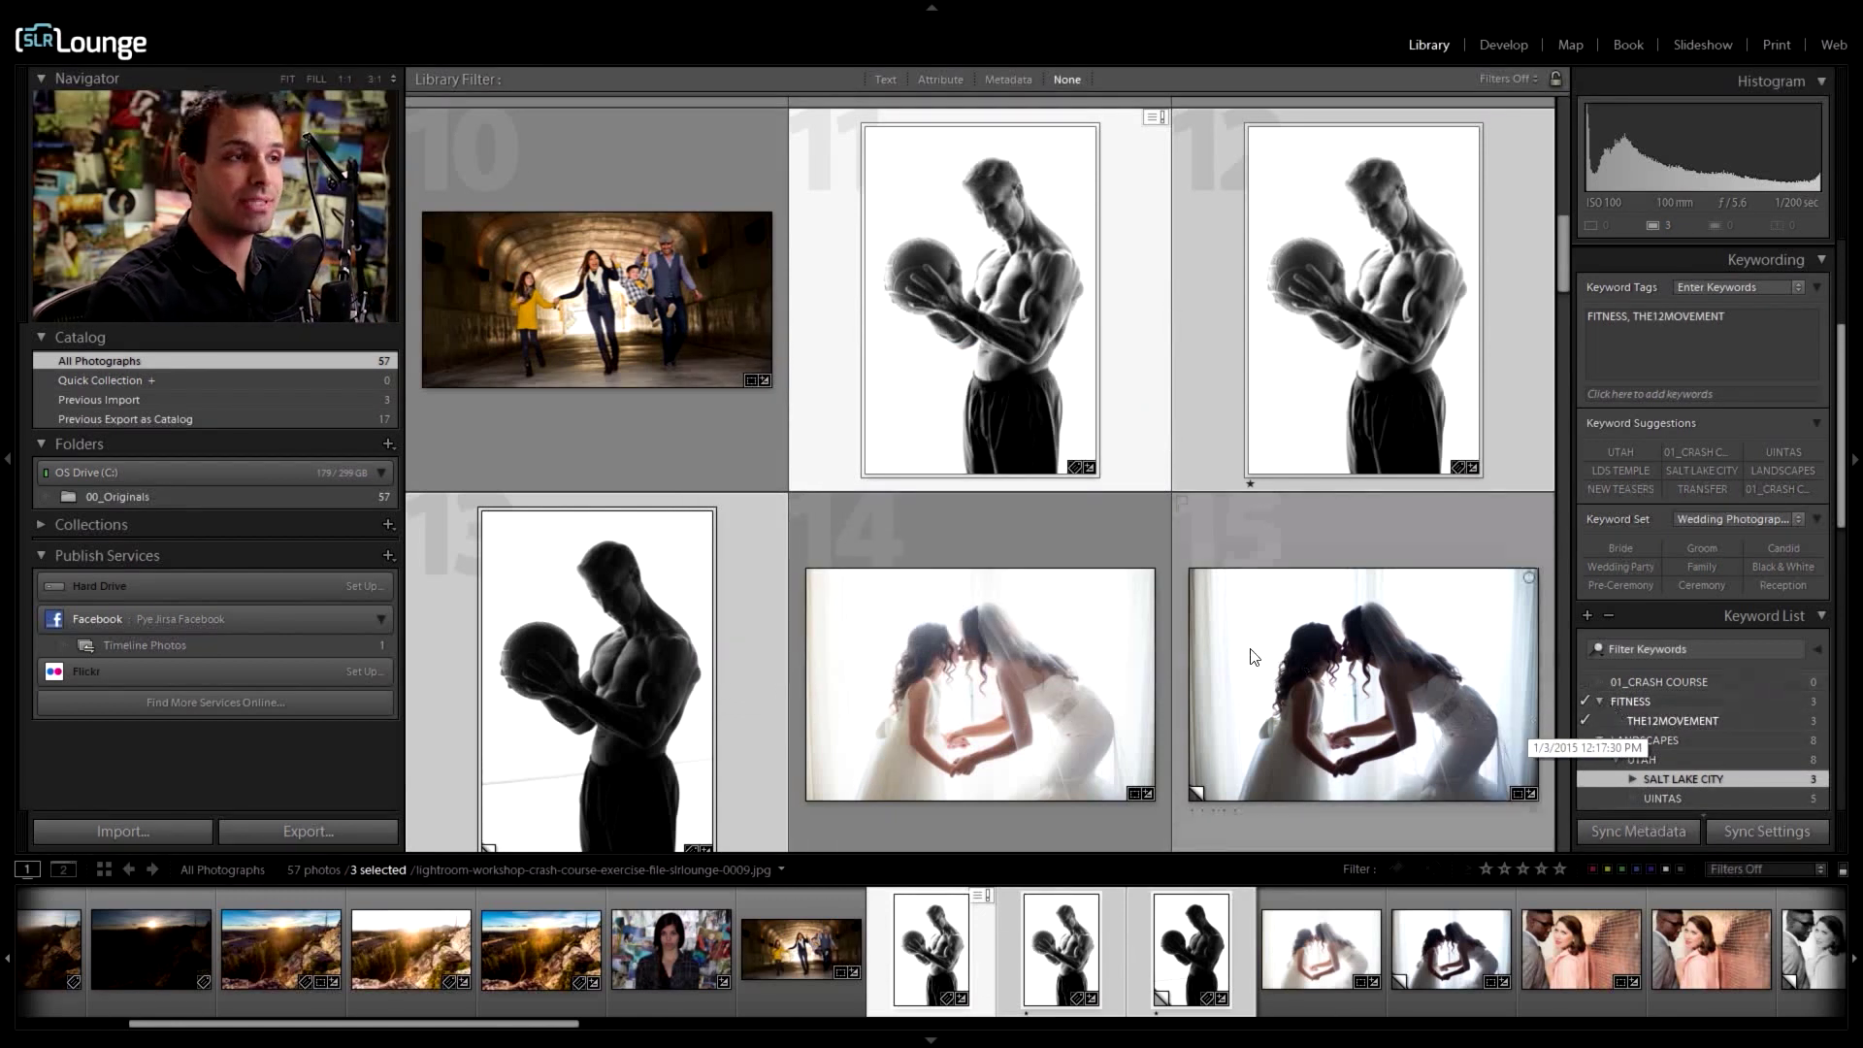
# Step: Select only the bridal silhouette photo (photo 14) and hide the Library Filter bar
pyautogui.click(996, 609)
pyautogui.scroll(-3, 1108, 505)
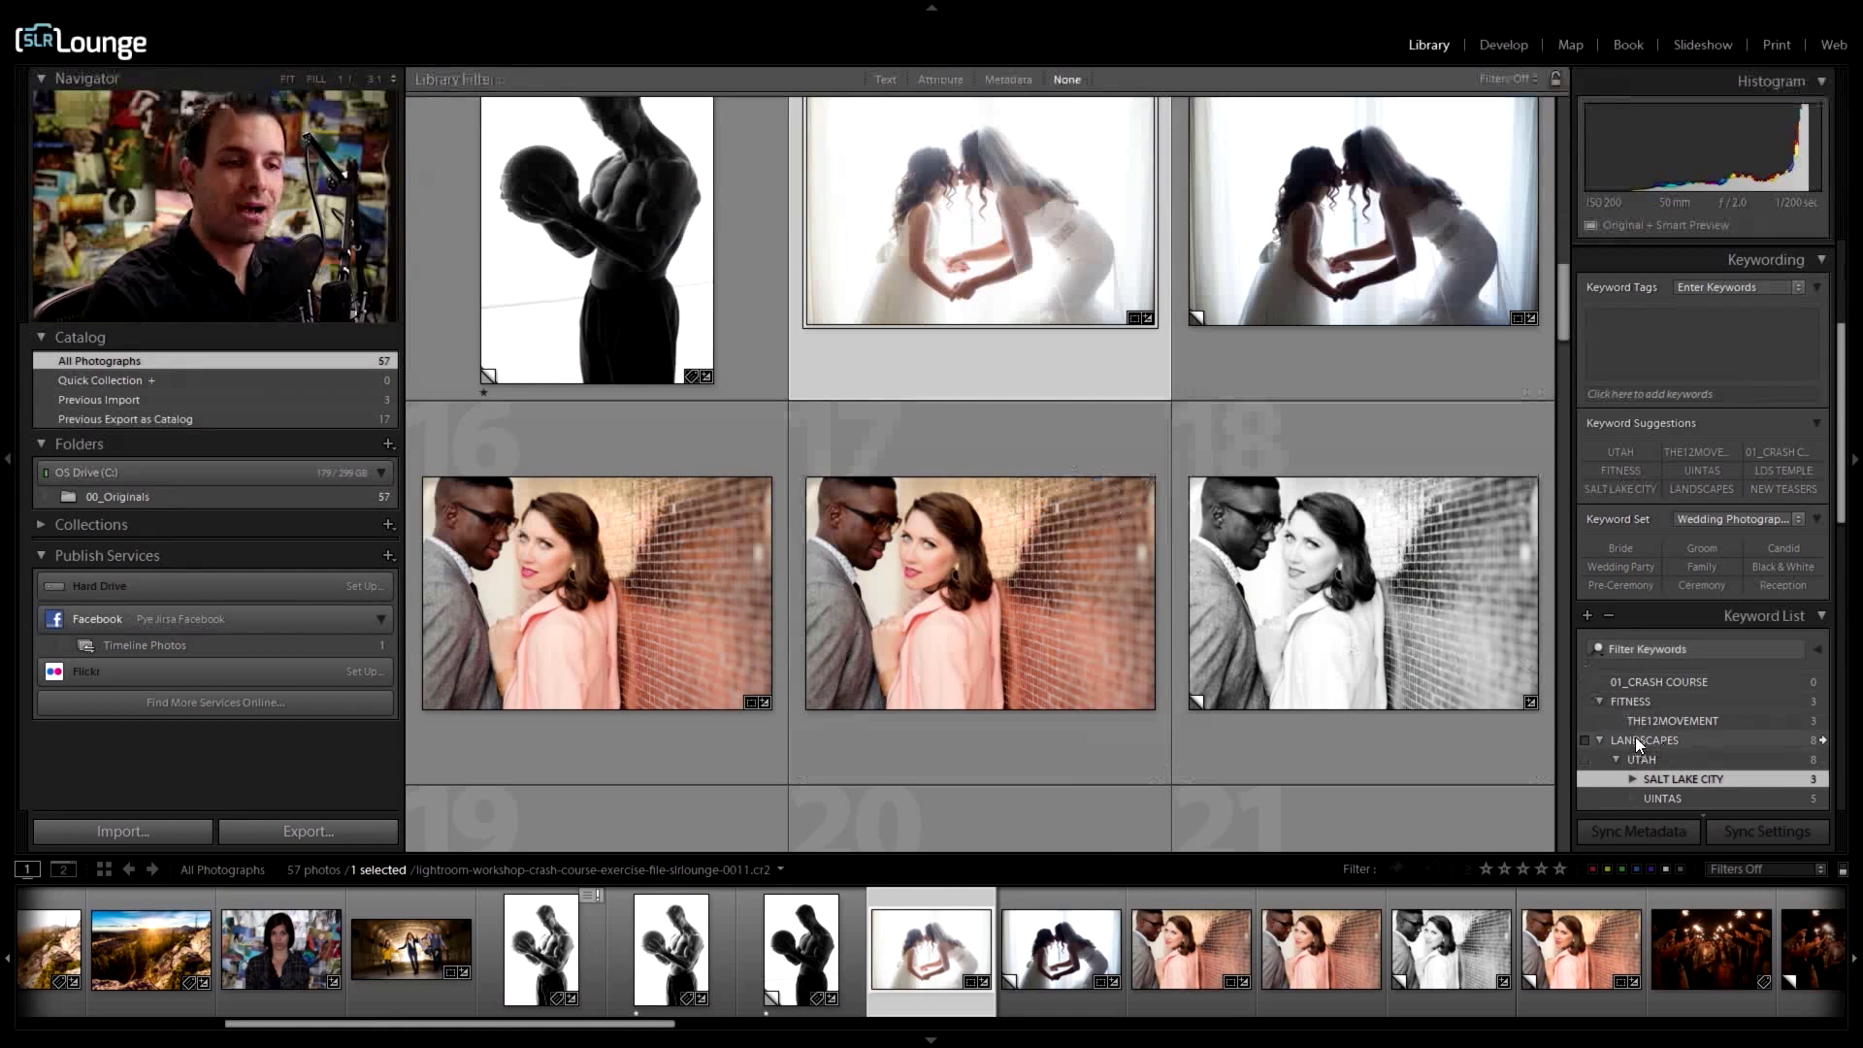
pyautogui.scroll(-2, 1636, 719)
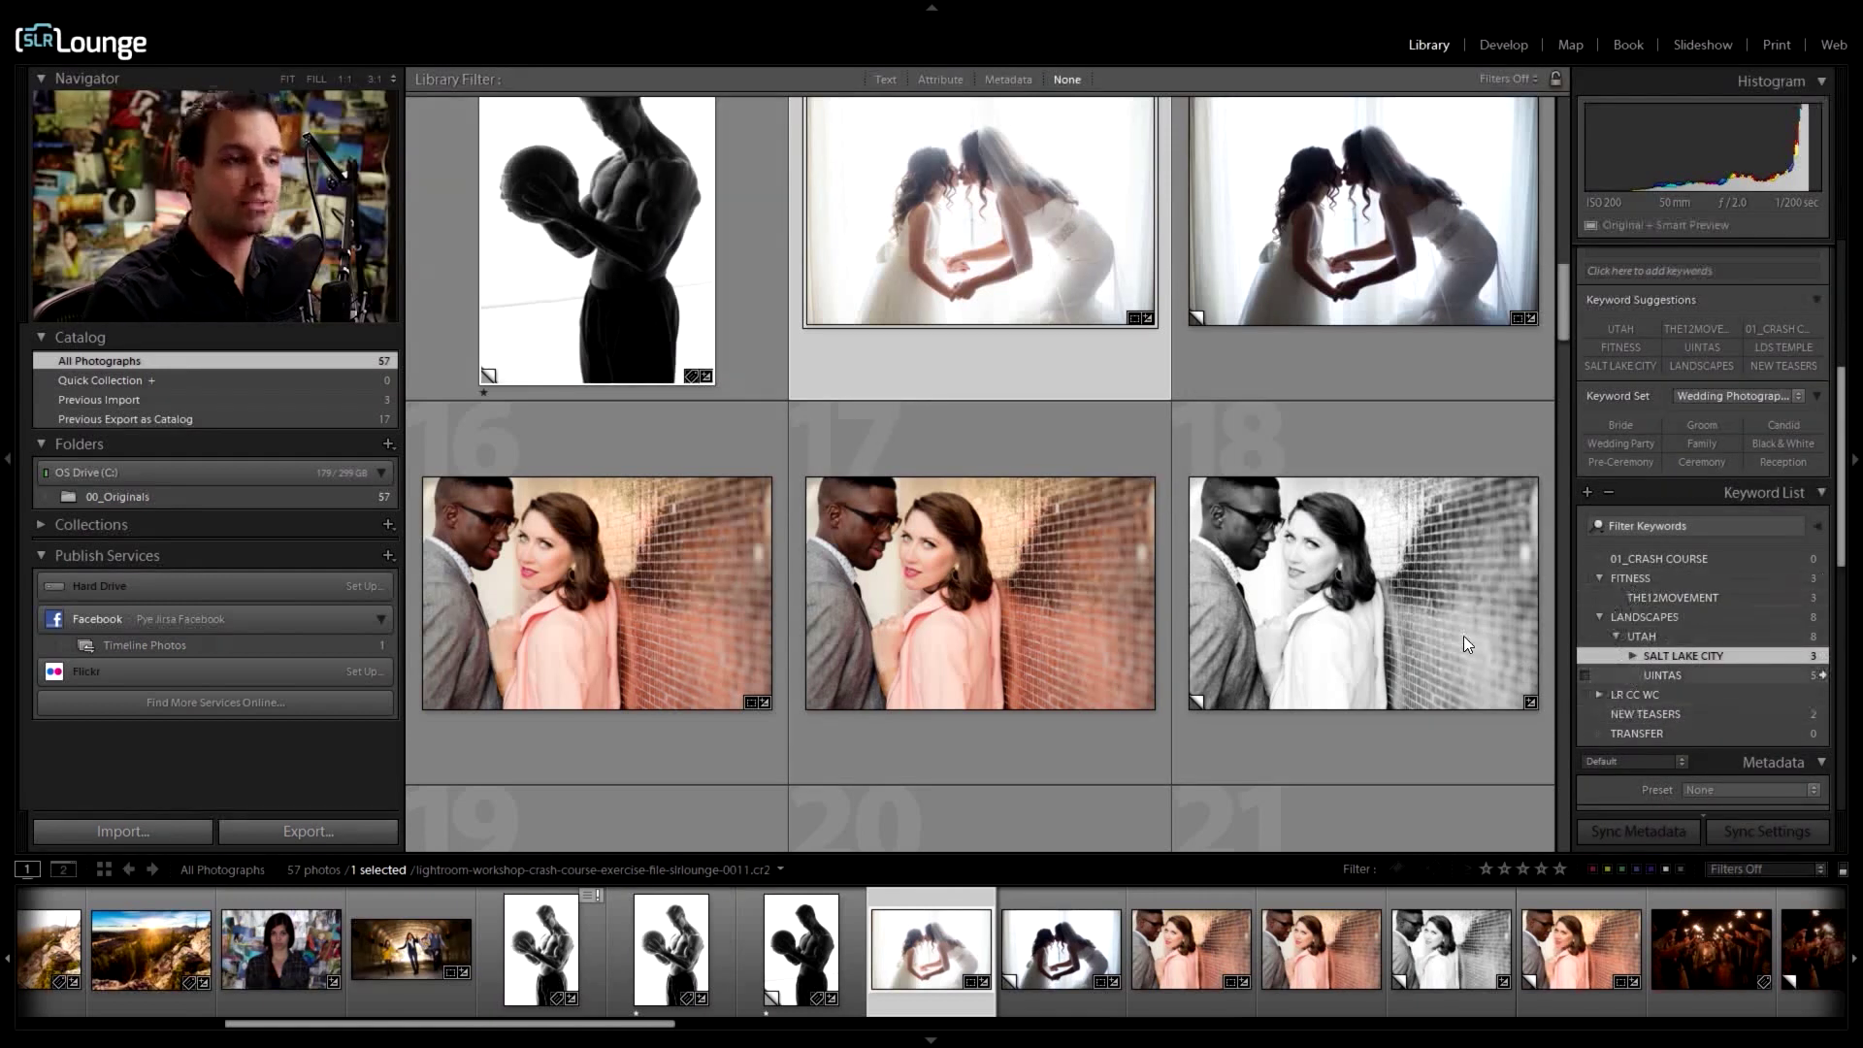
pyautogui.scroll(10, 1395, 561)
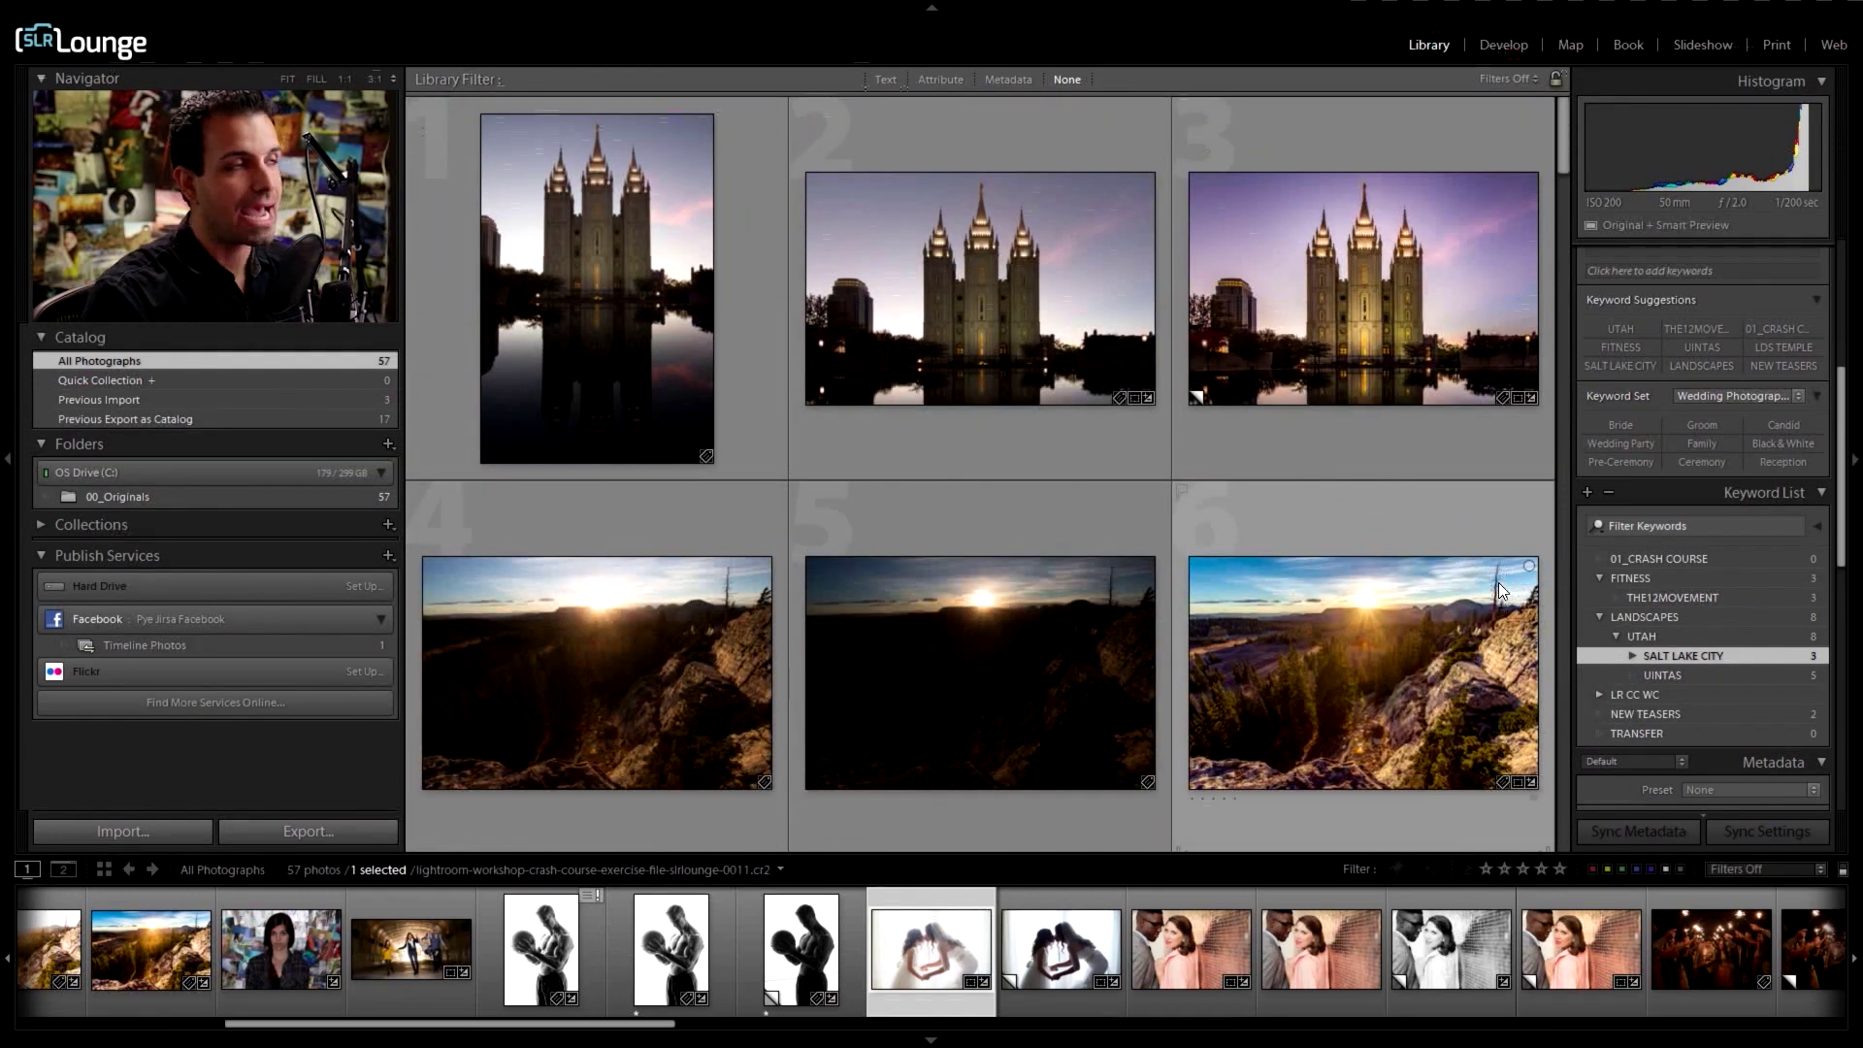
pyautogui.press('\\')
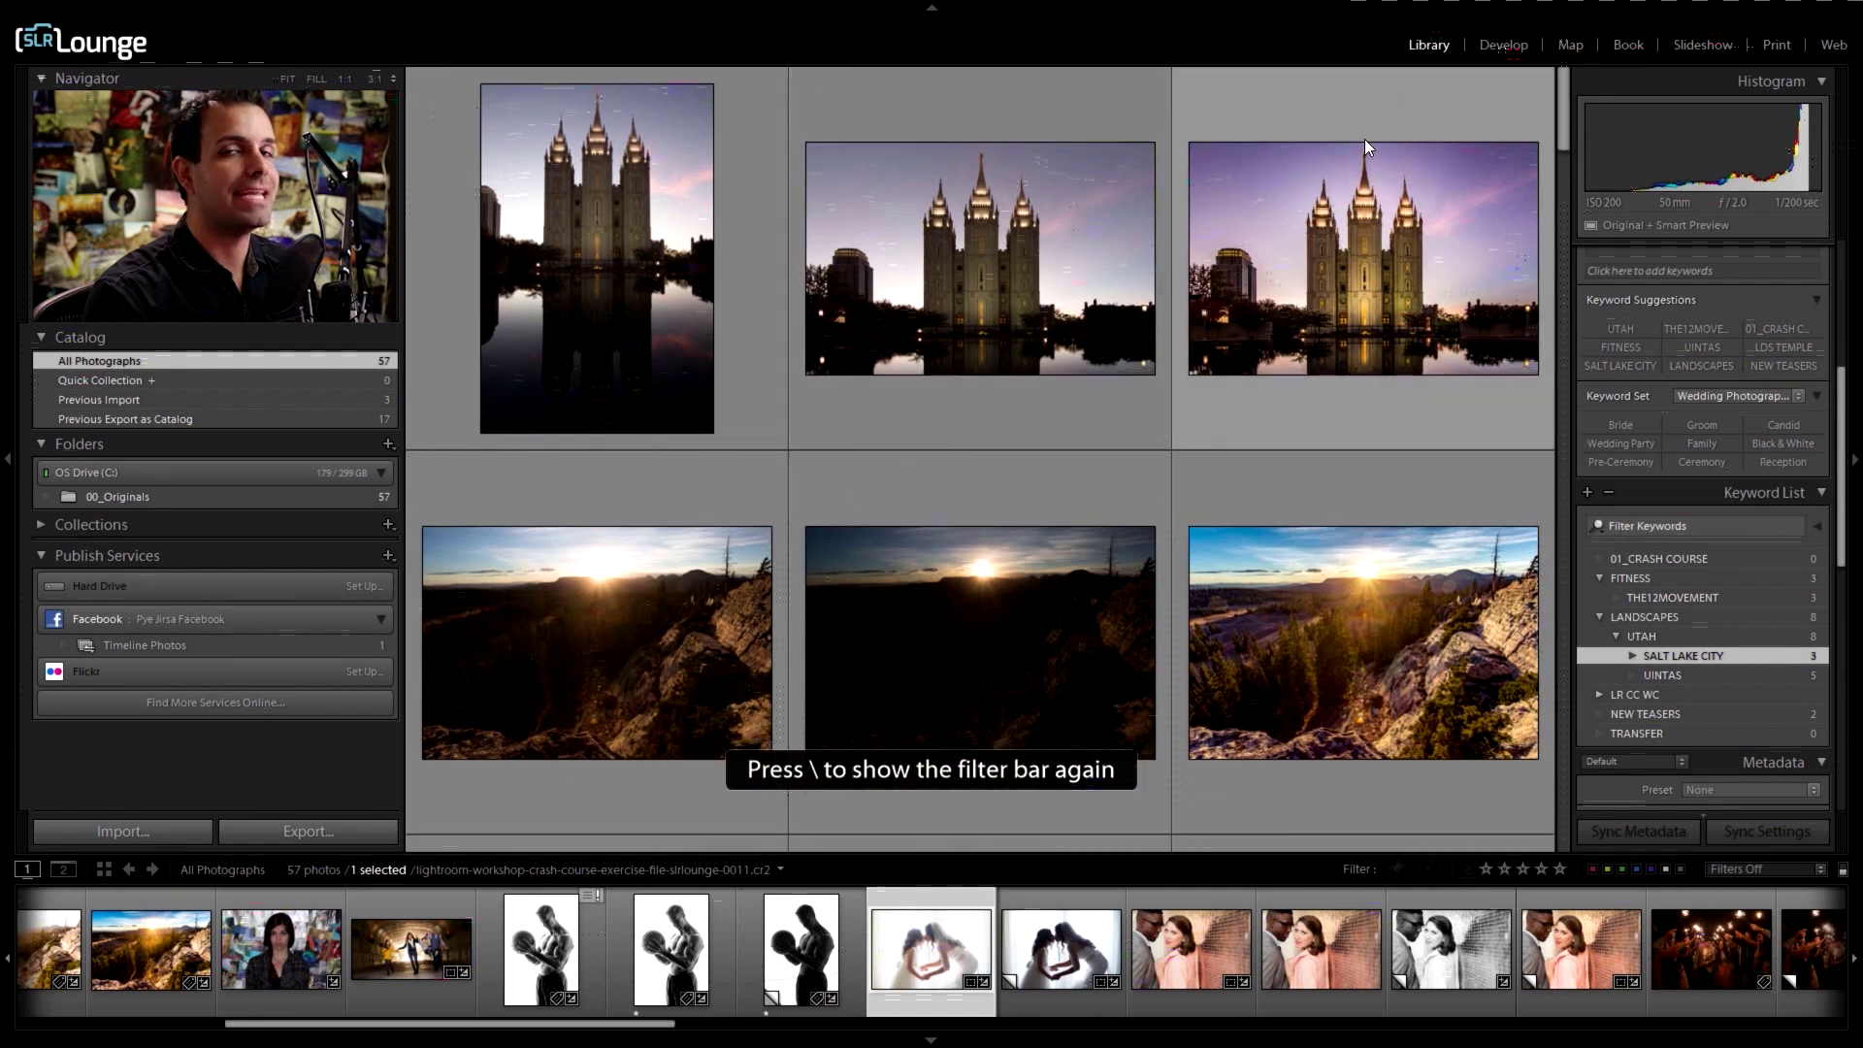
# Step: Show the filter bar and run a Text filter on file names for 'fitness', matching 0 of 57
pyautogui.press('\\')
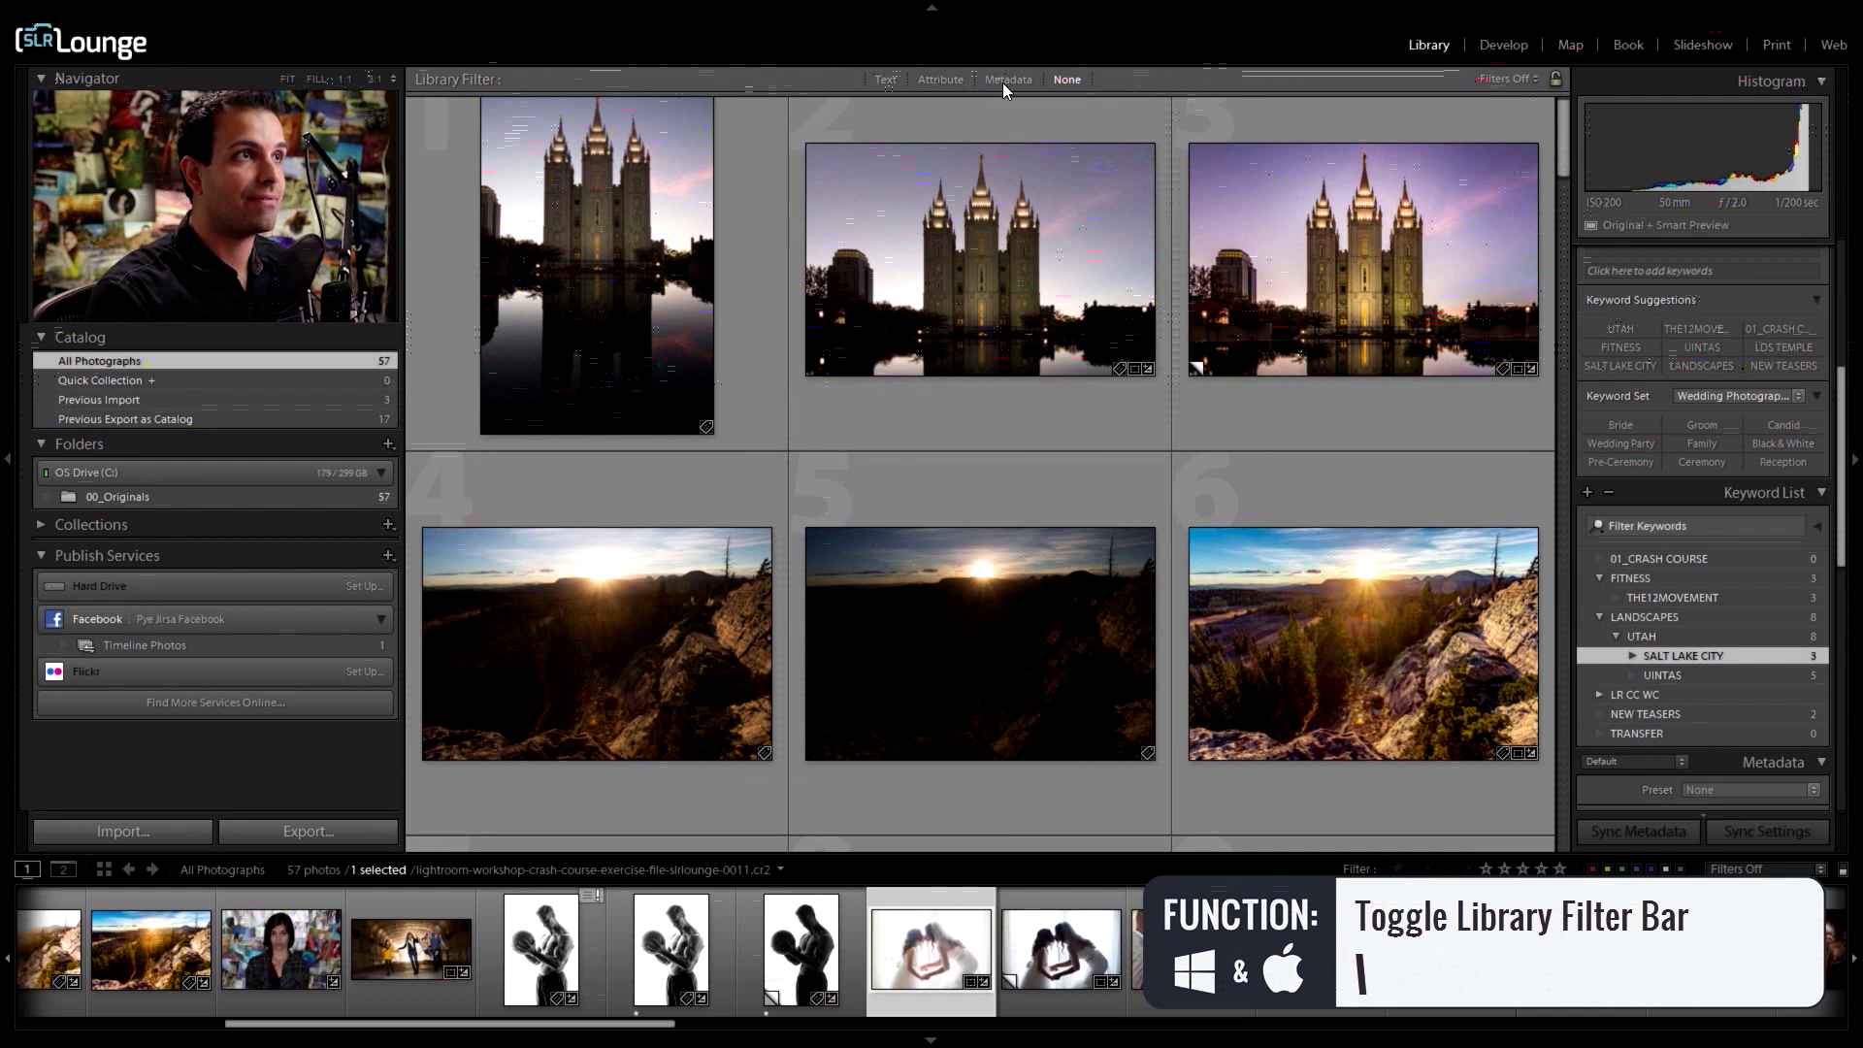
pyautogui.click(887, 79)
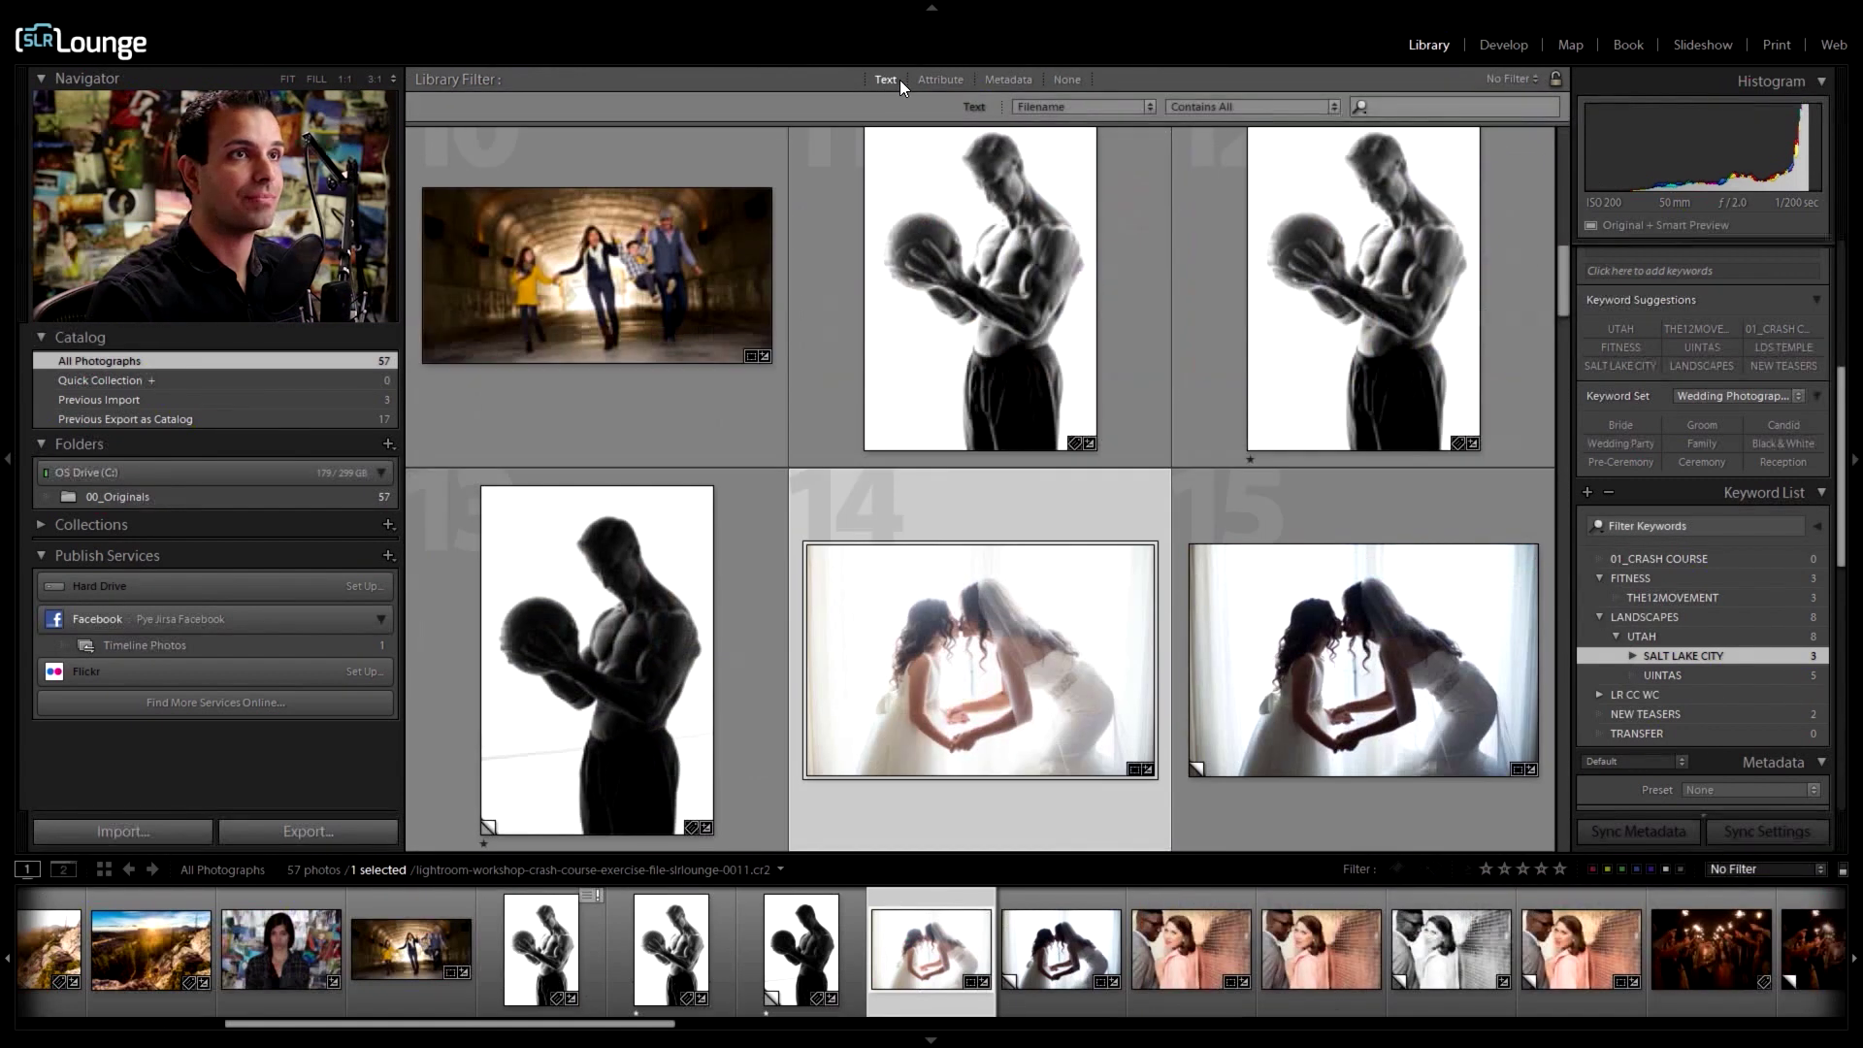
pyautogui.click(1406, 103)
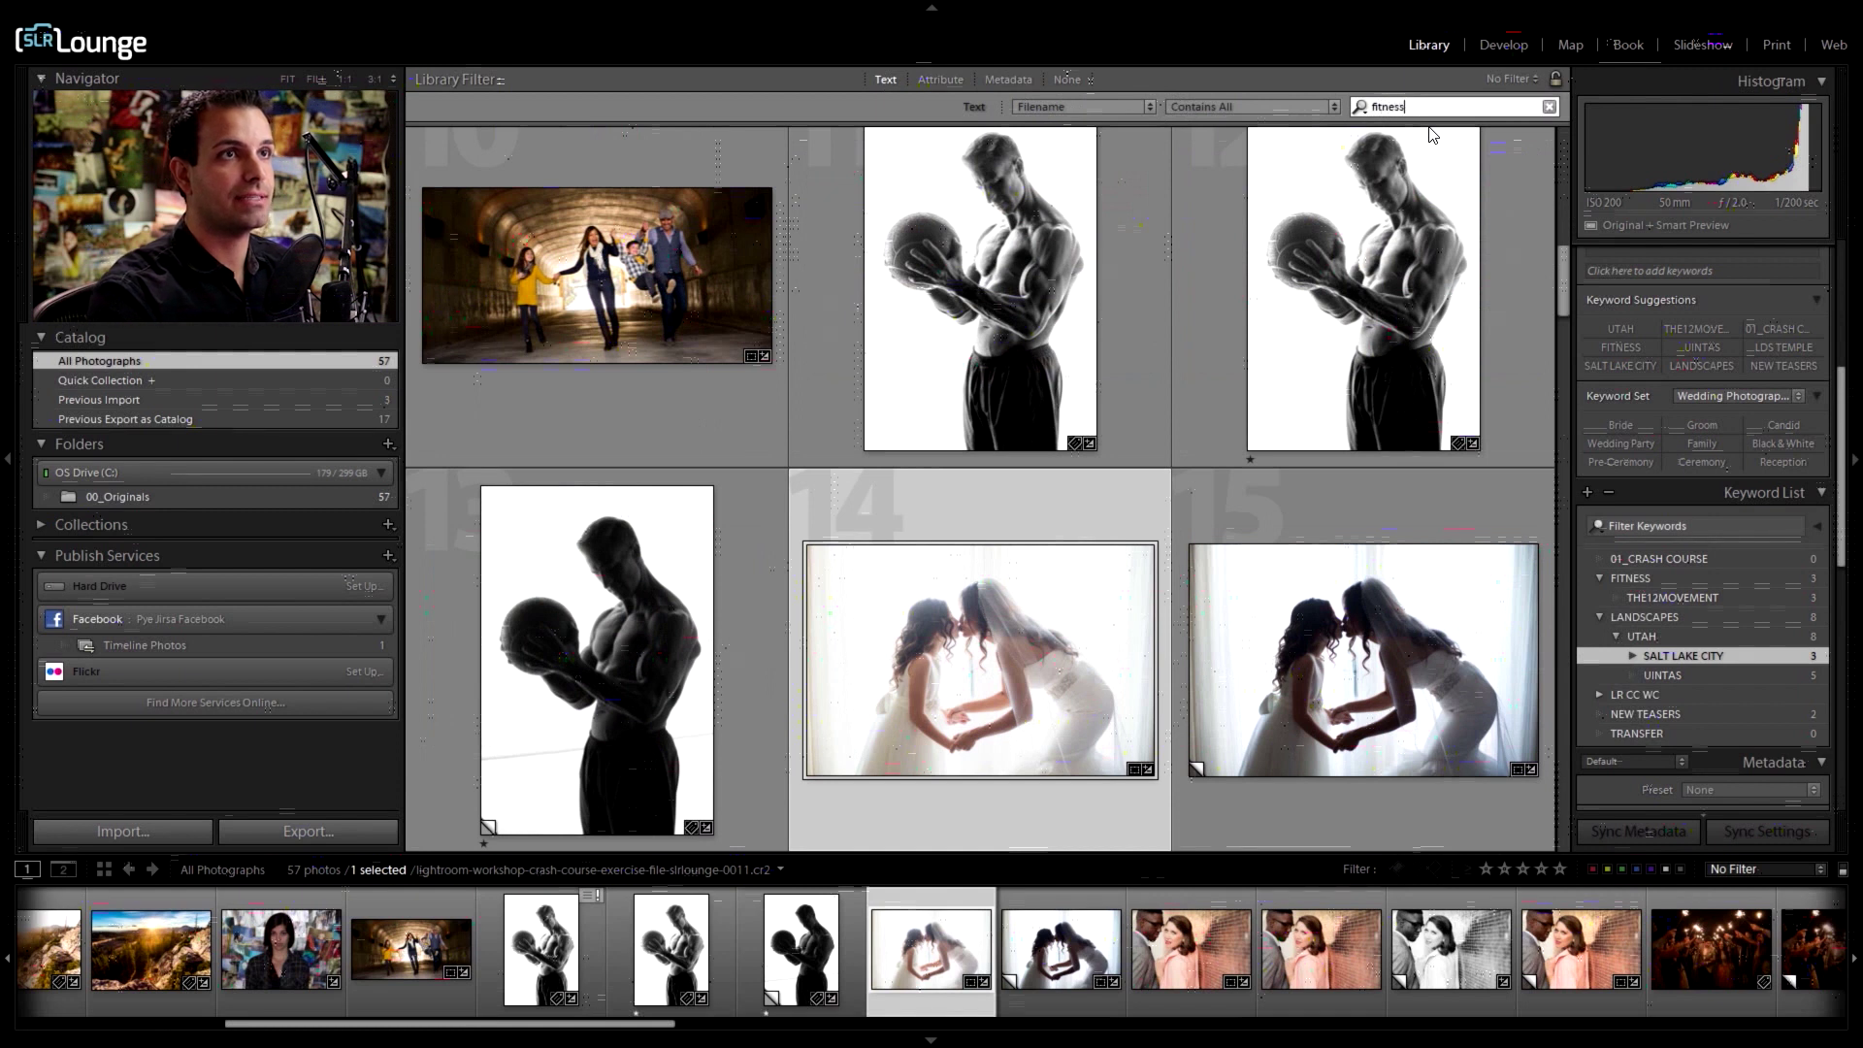
pyautogui.press('Return')
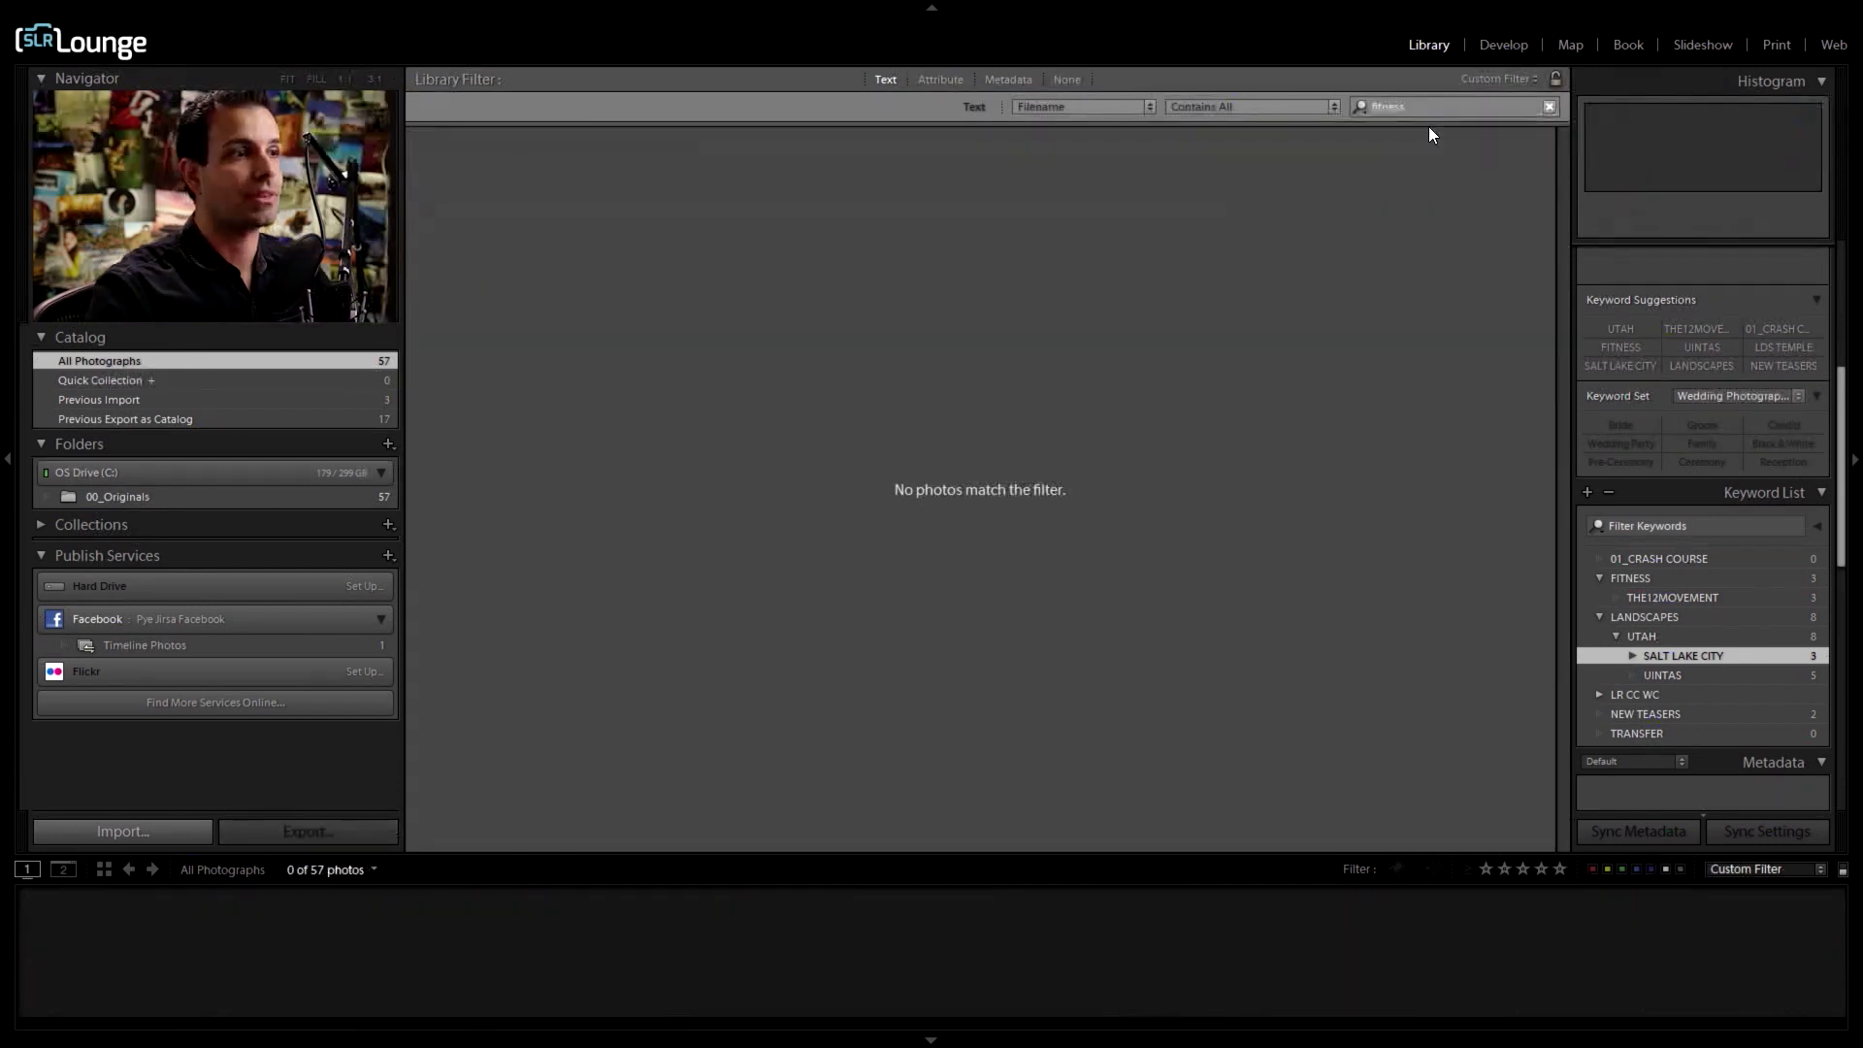
# Step: Search Any Searchable Field for 'uintas', then 'temple', then 'the12' to show 3 of 57 photos
pyautogui.click(1080, 109)
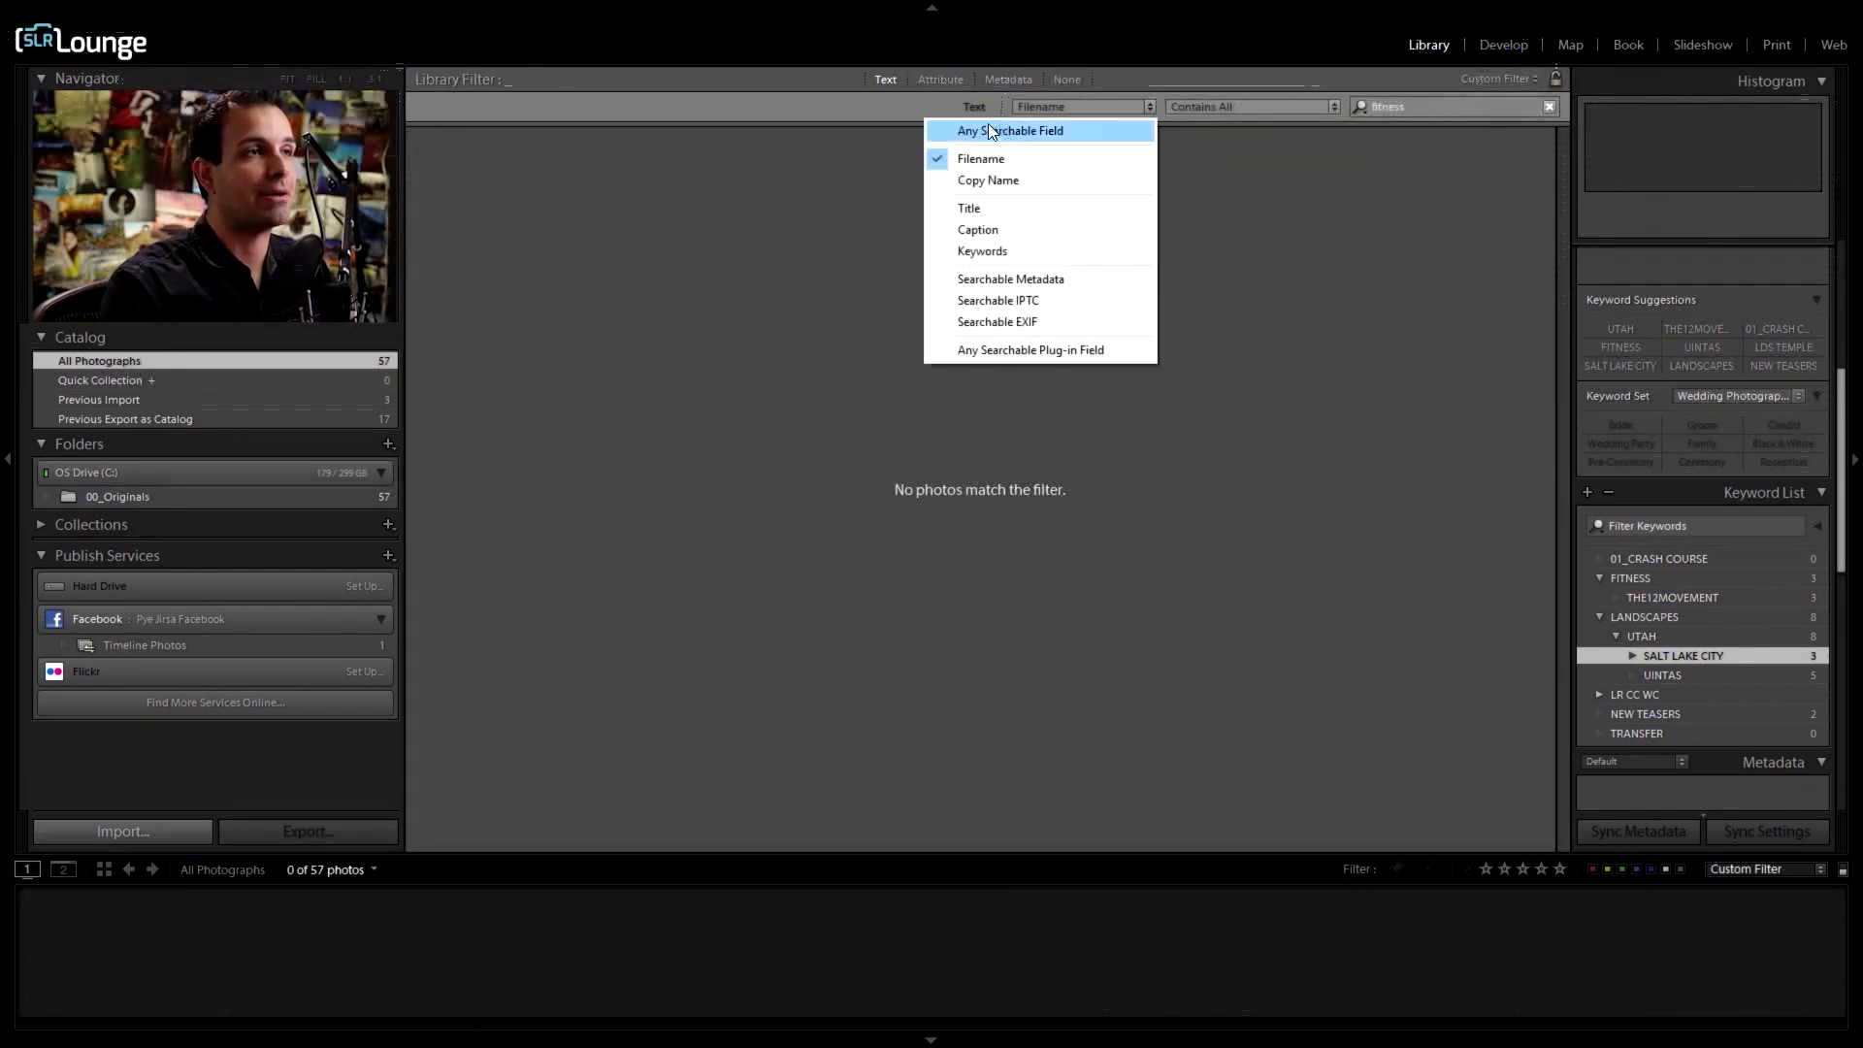
pyautogui.click(987, 129)
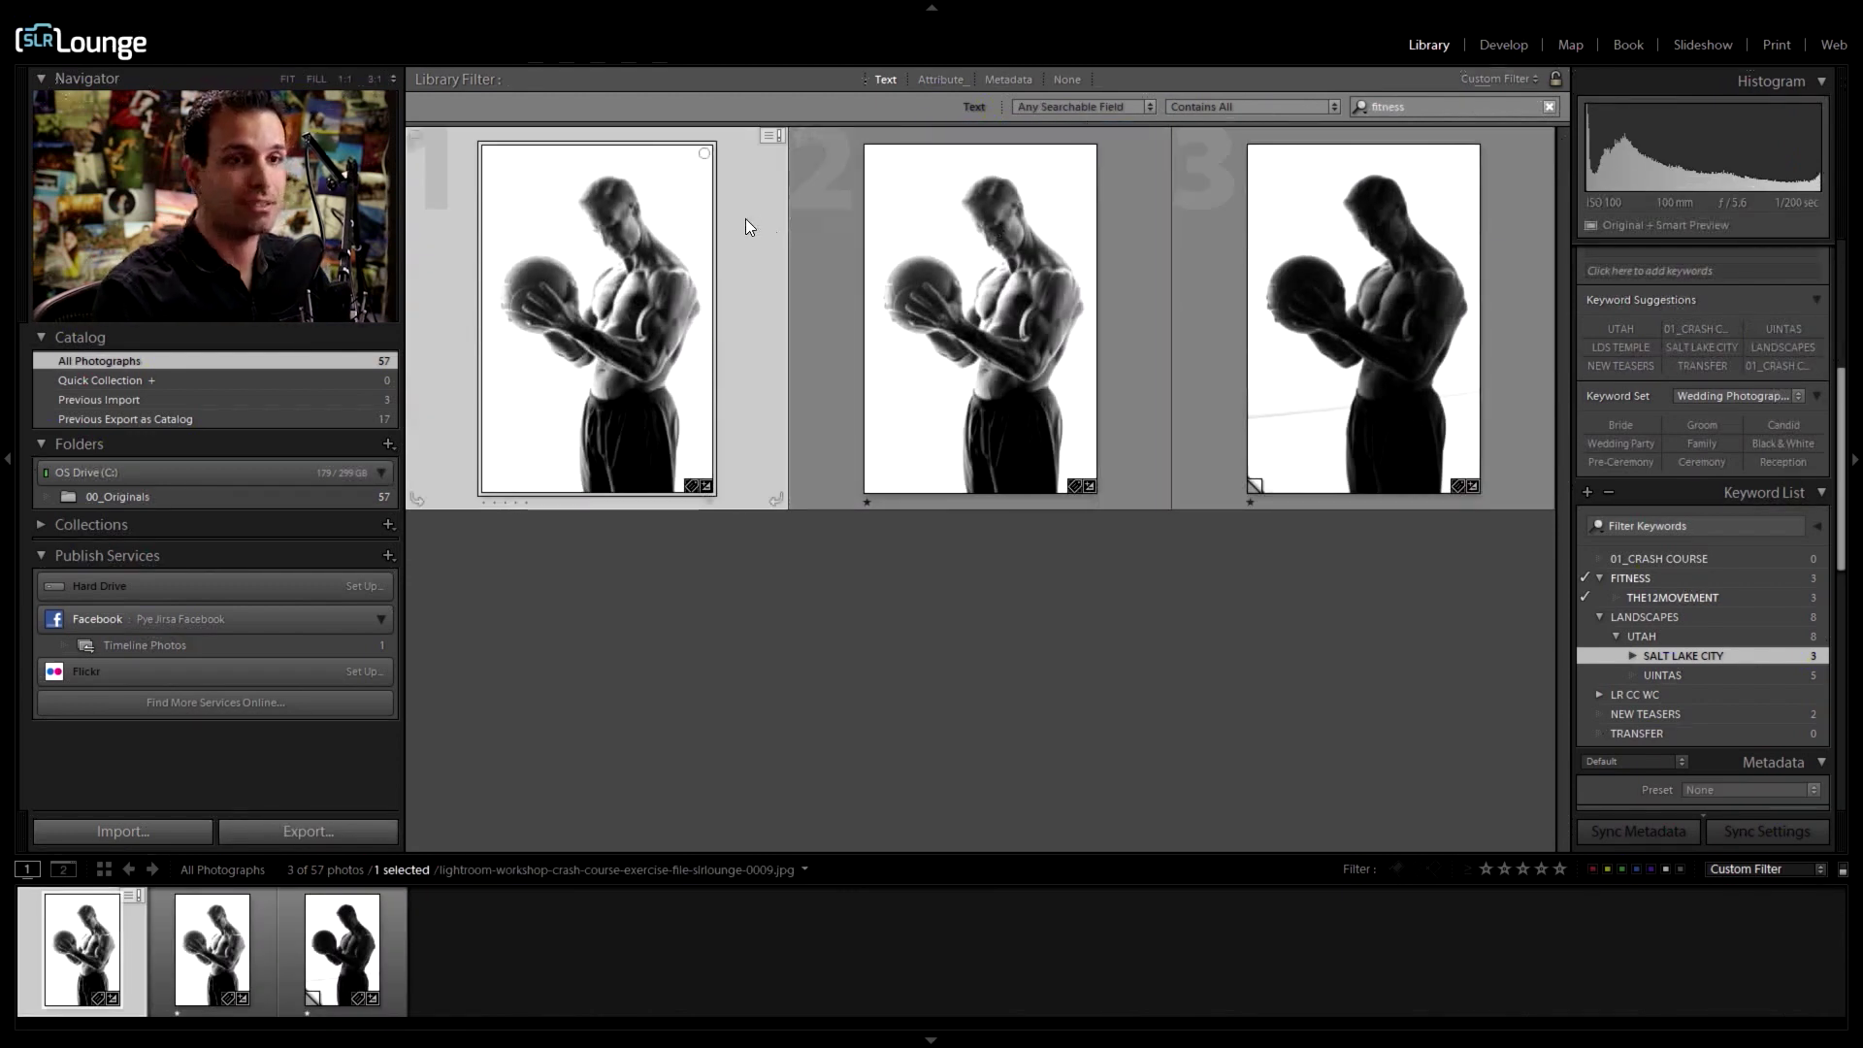
pyautogui.click(1407, 112)
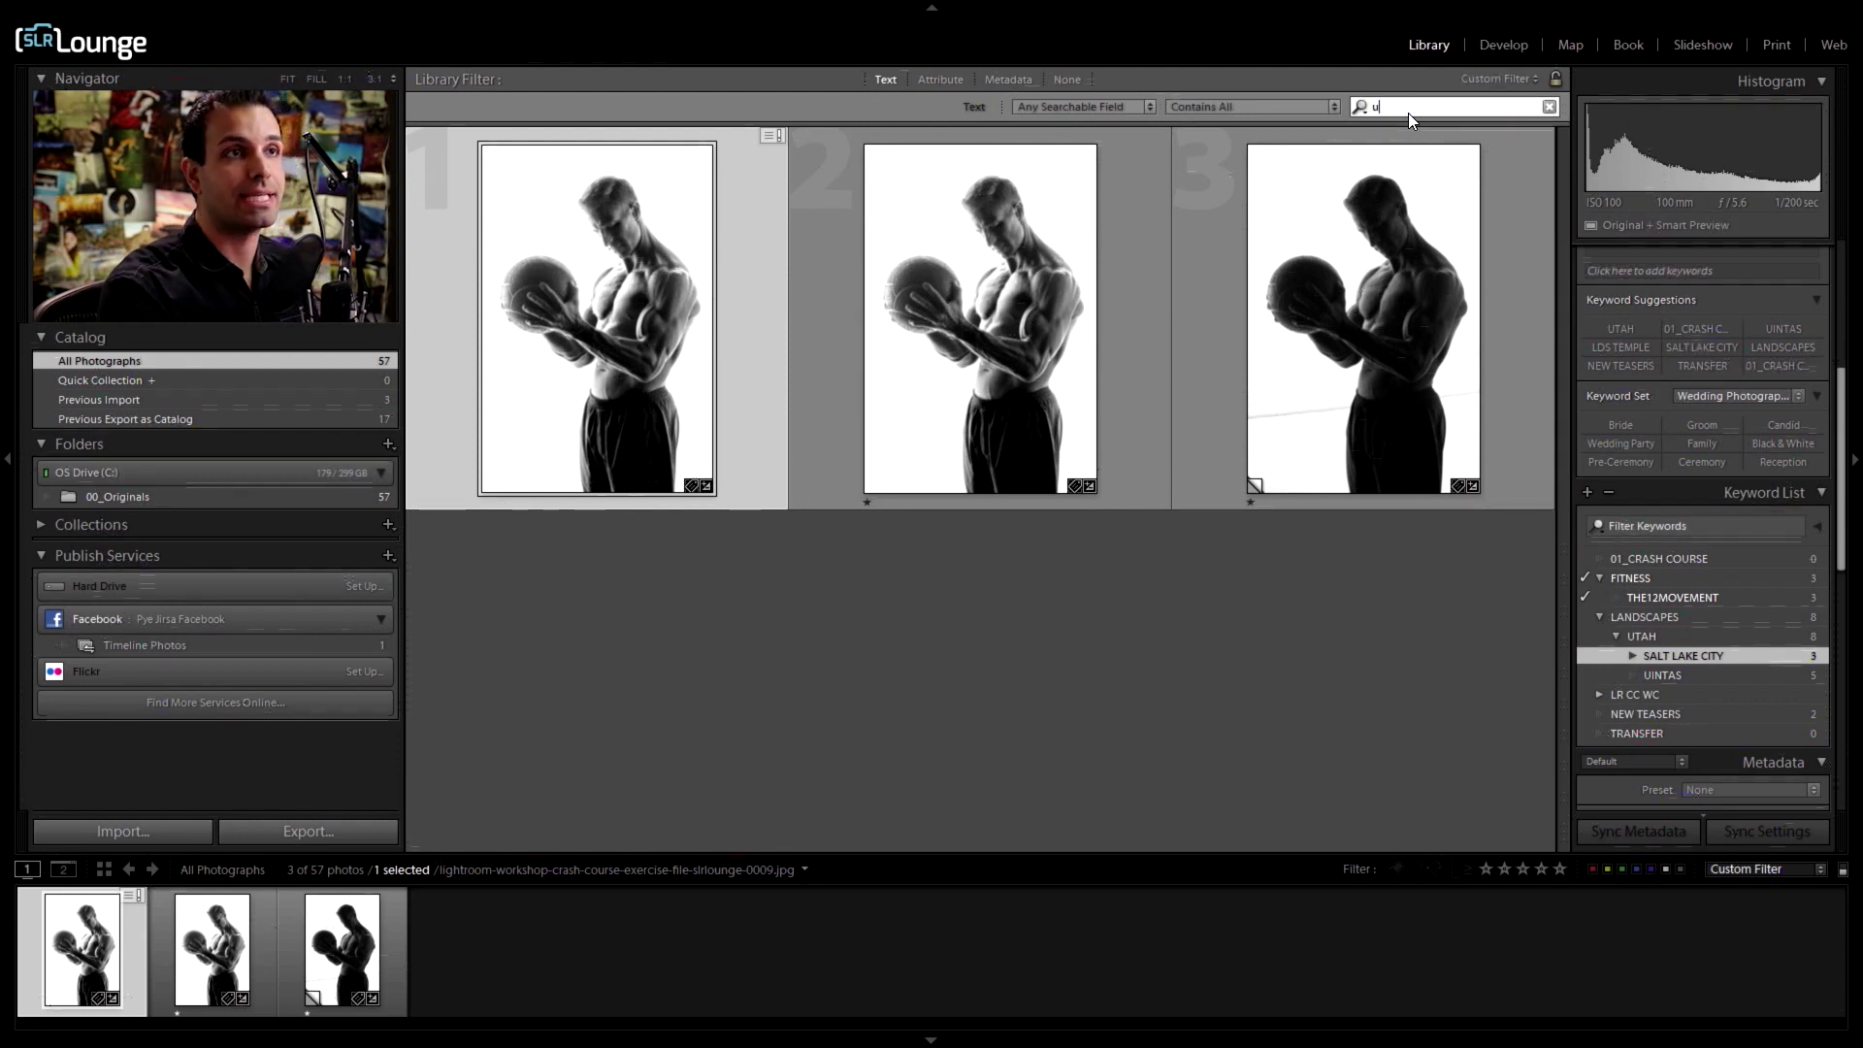
pyautogui.write('uintas')
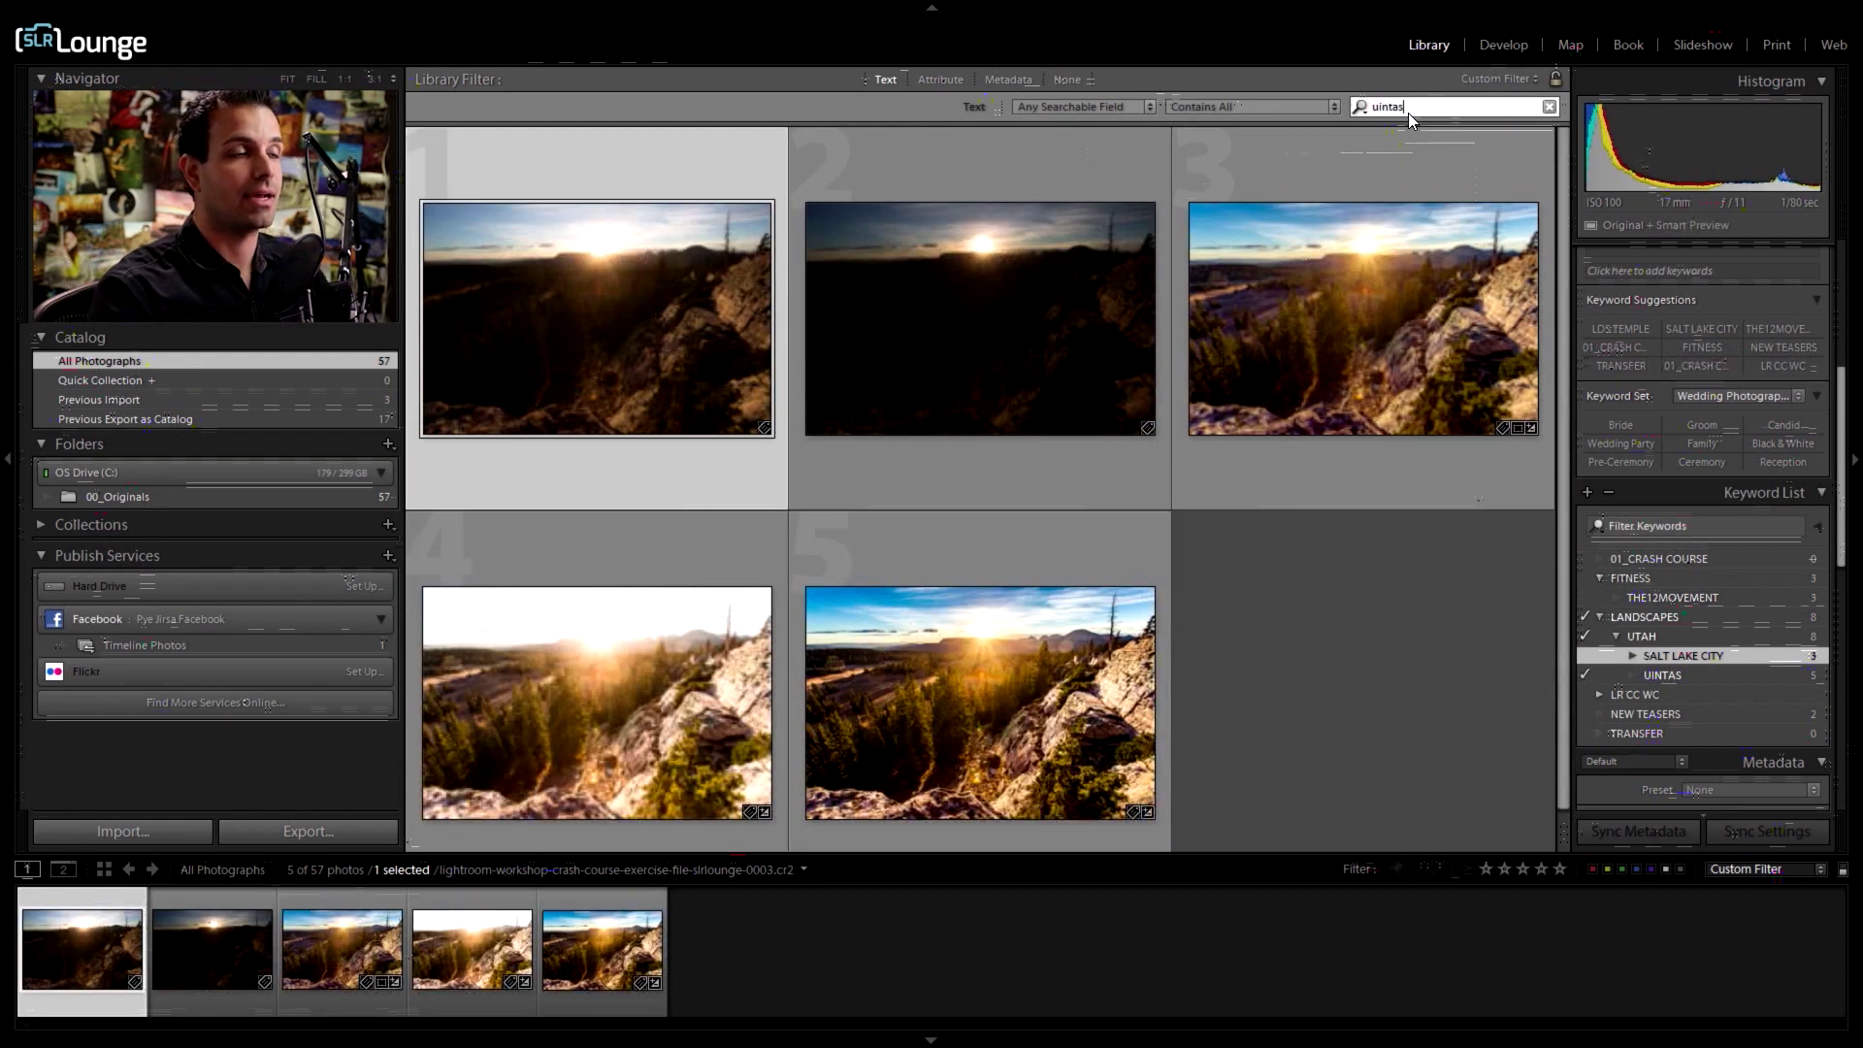
pyautogui.press('Return')
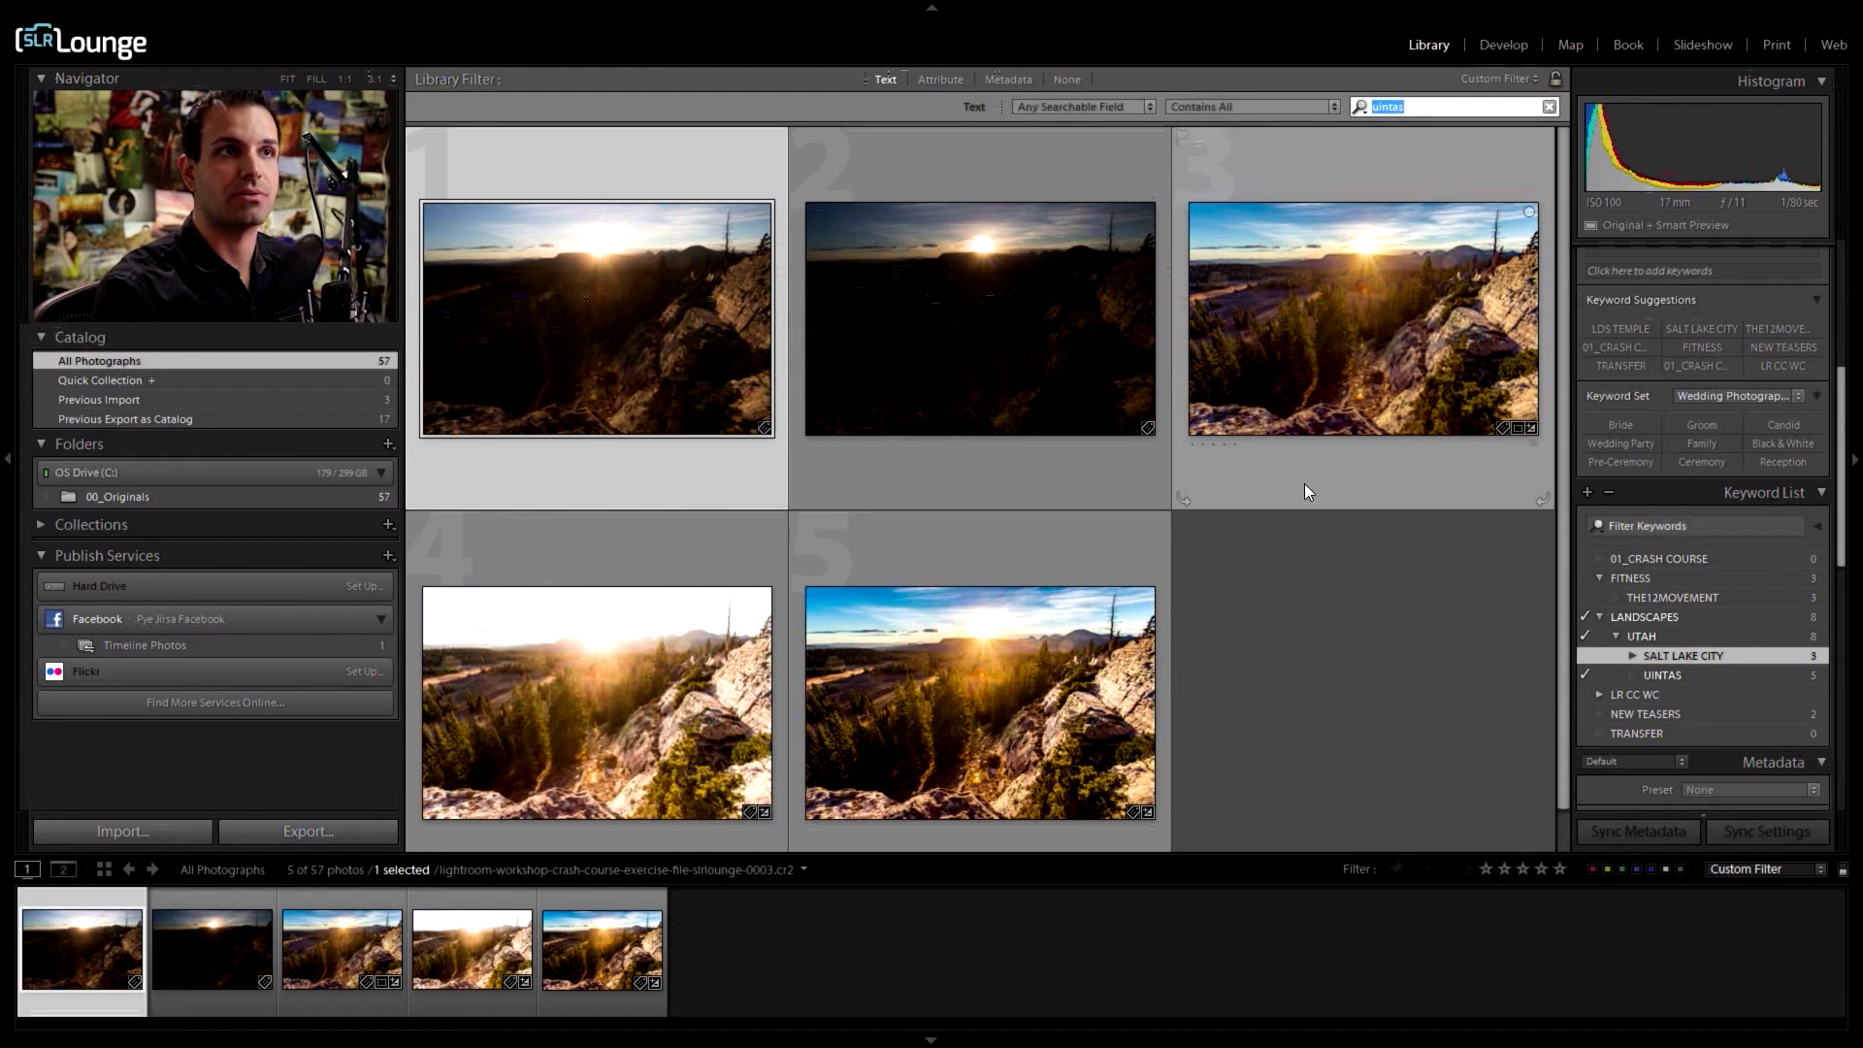
pyautogui.write('temple')
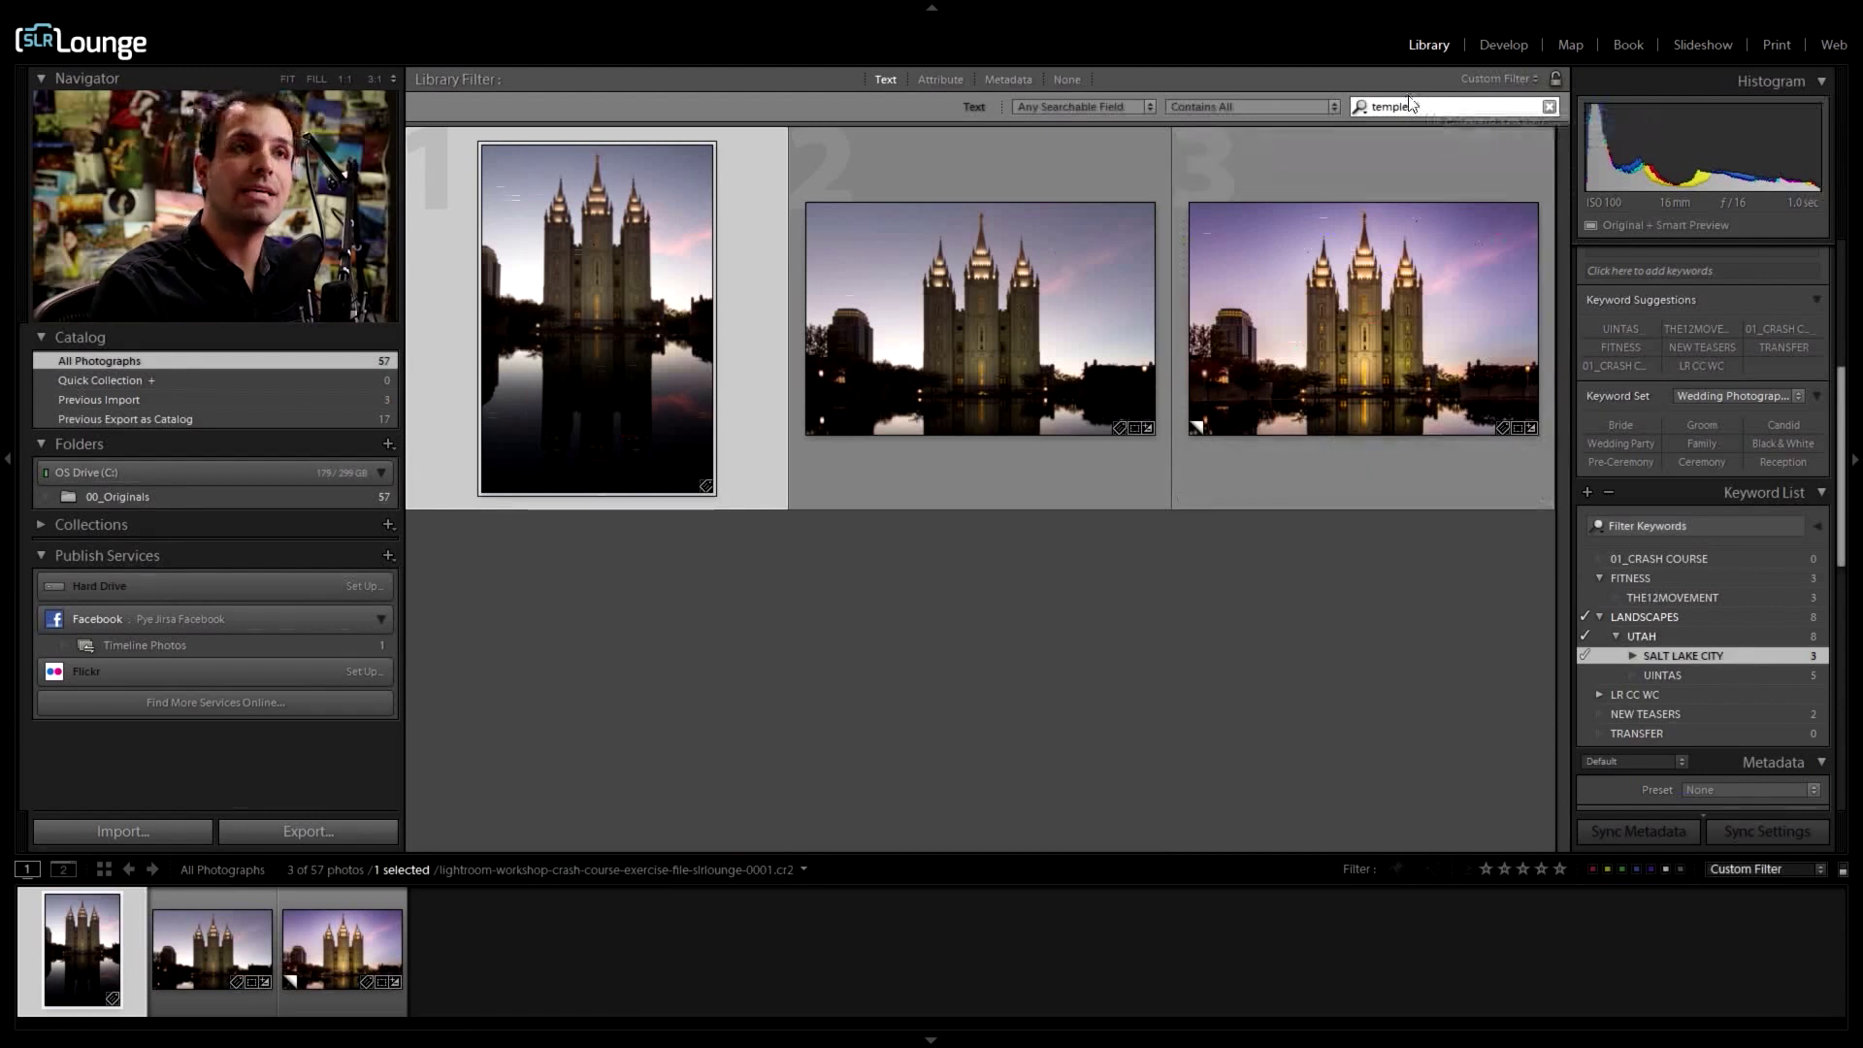
pyautogui.hotkey('ctrl', 'a')
pyautogui.write('the')
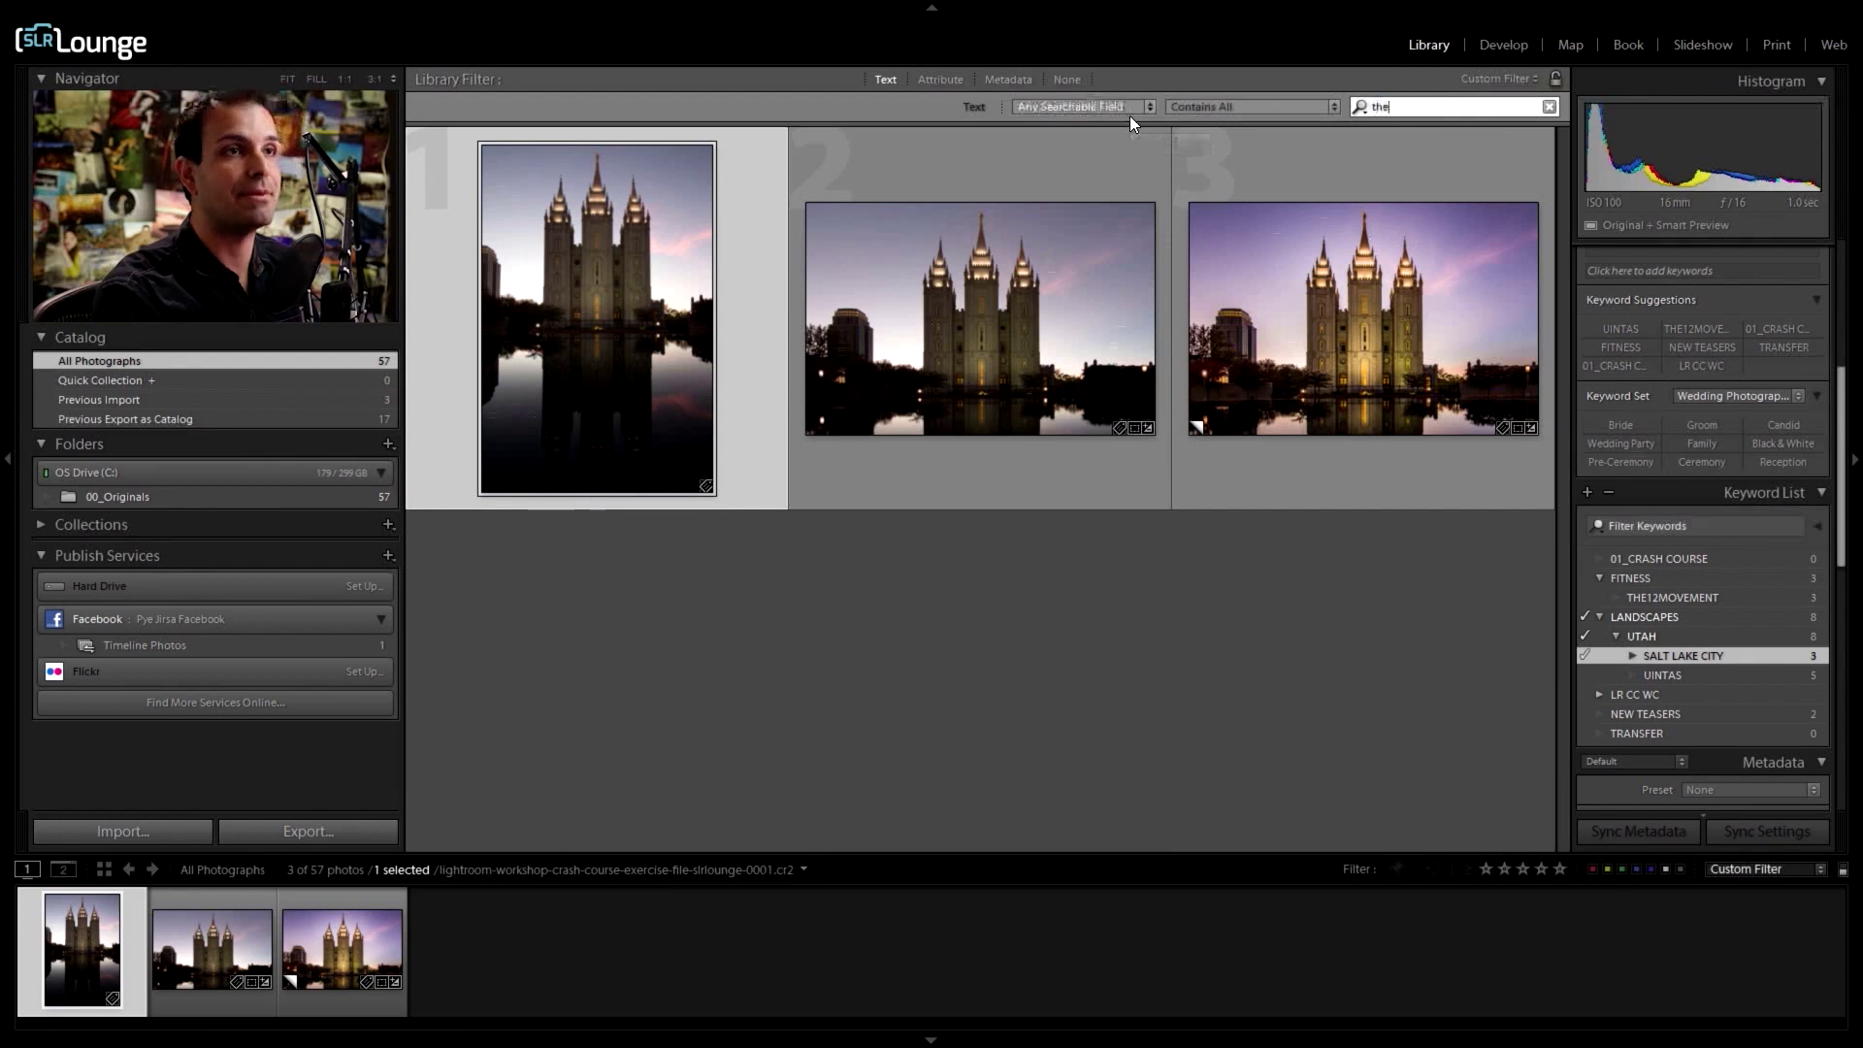
pyautogui.write('12')
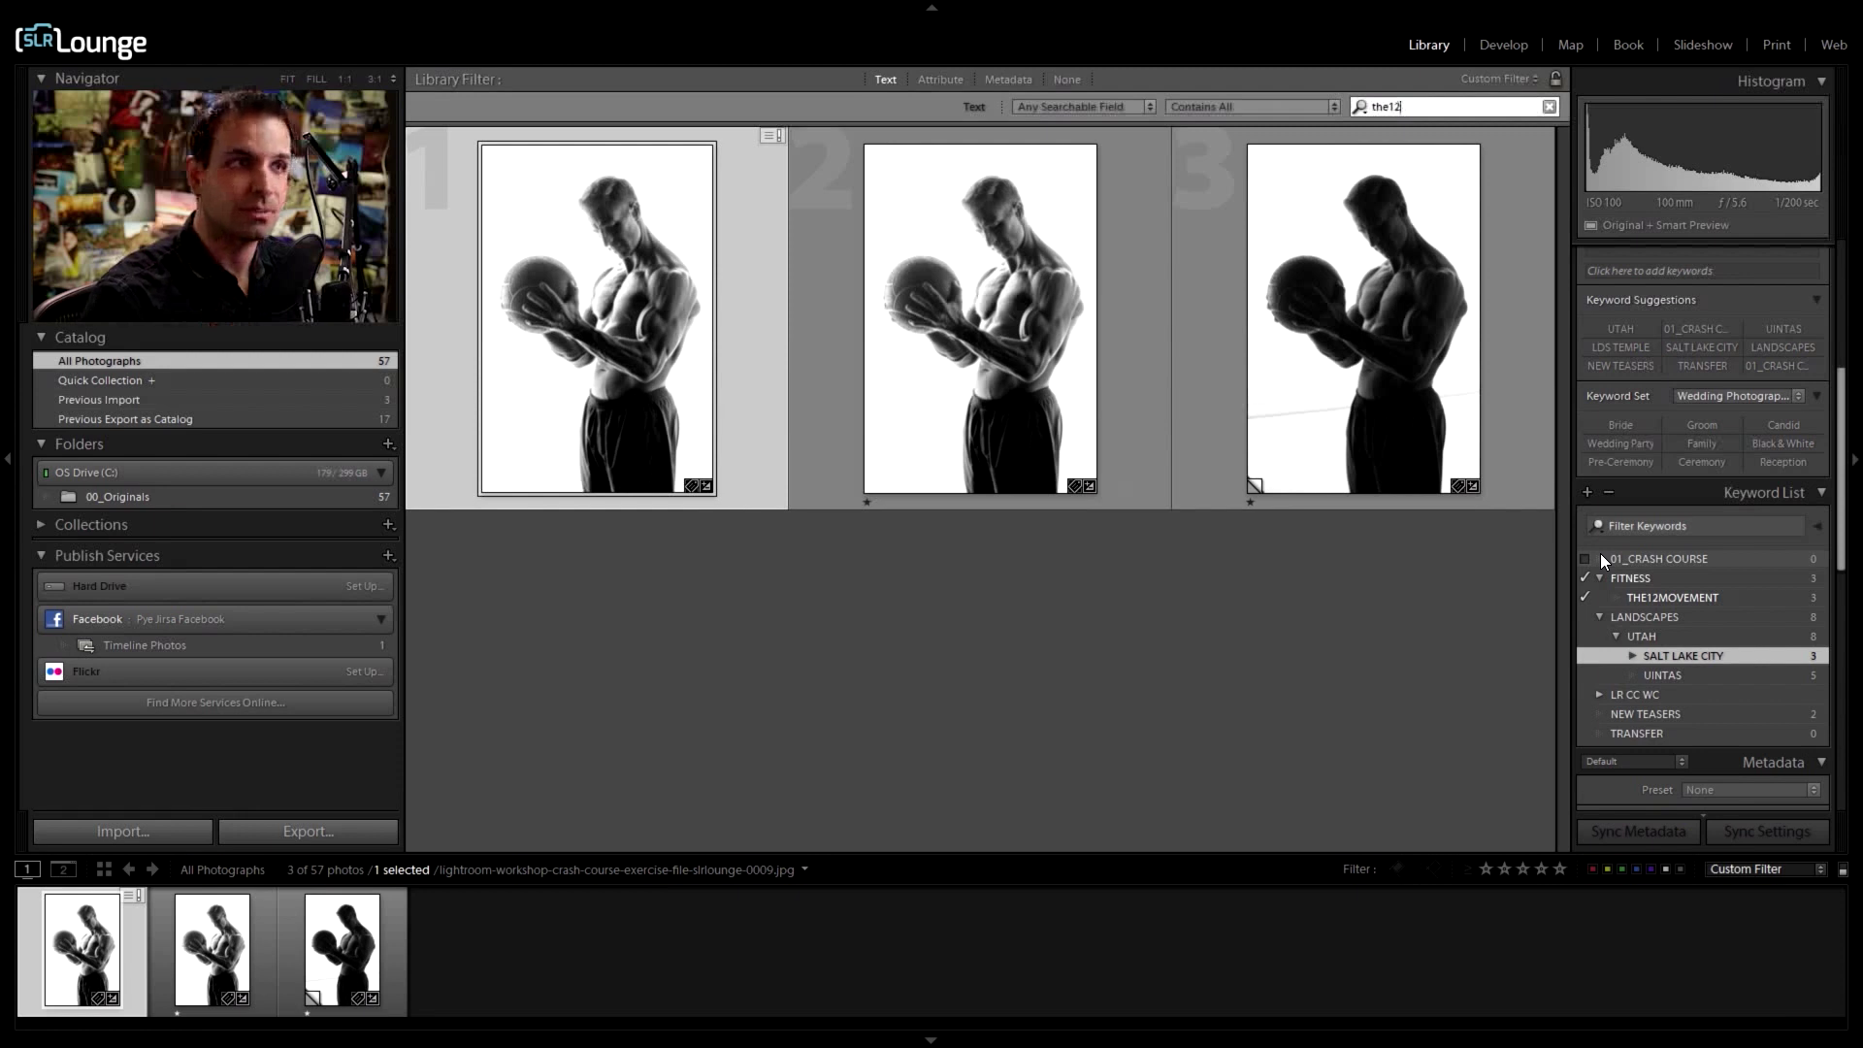
# Step: Select and deselect the three fitness photos, then filter by the THE12MOVEMENT keyword (3 of 57)
pyautogui.click(1049, 469)
pyautogui.hotkey('ctrl', 'a')
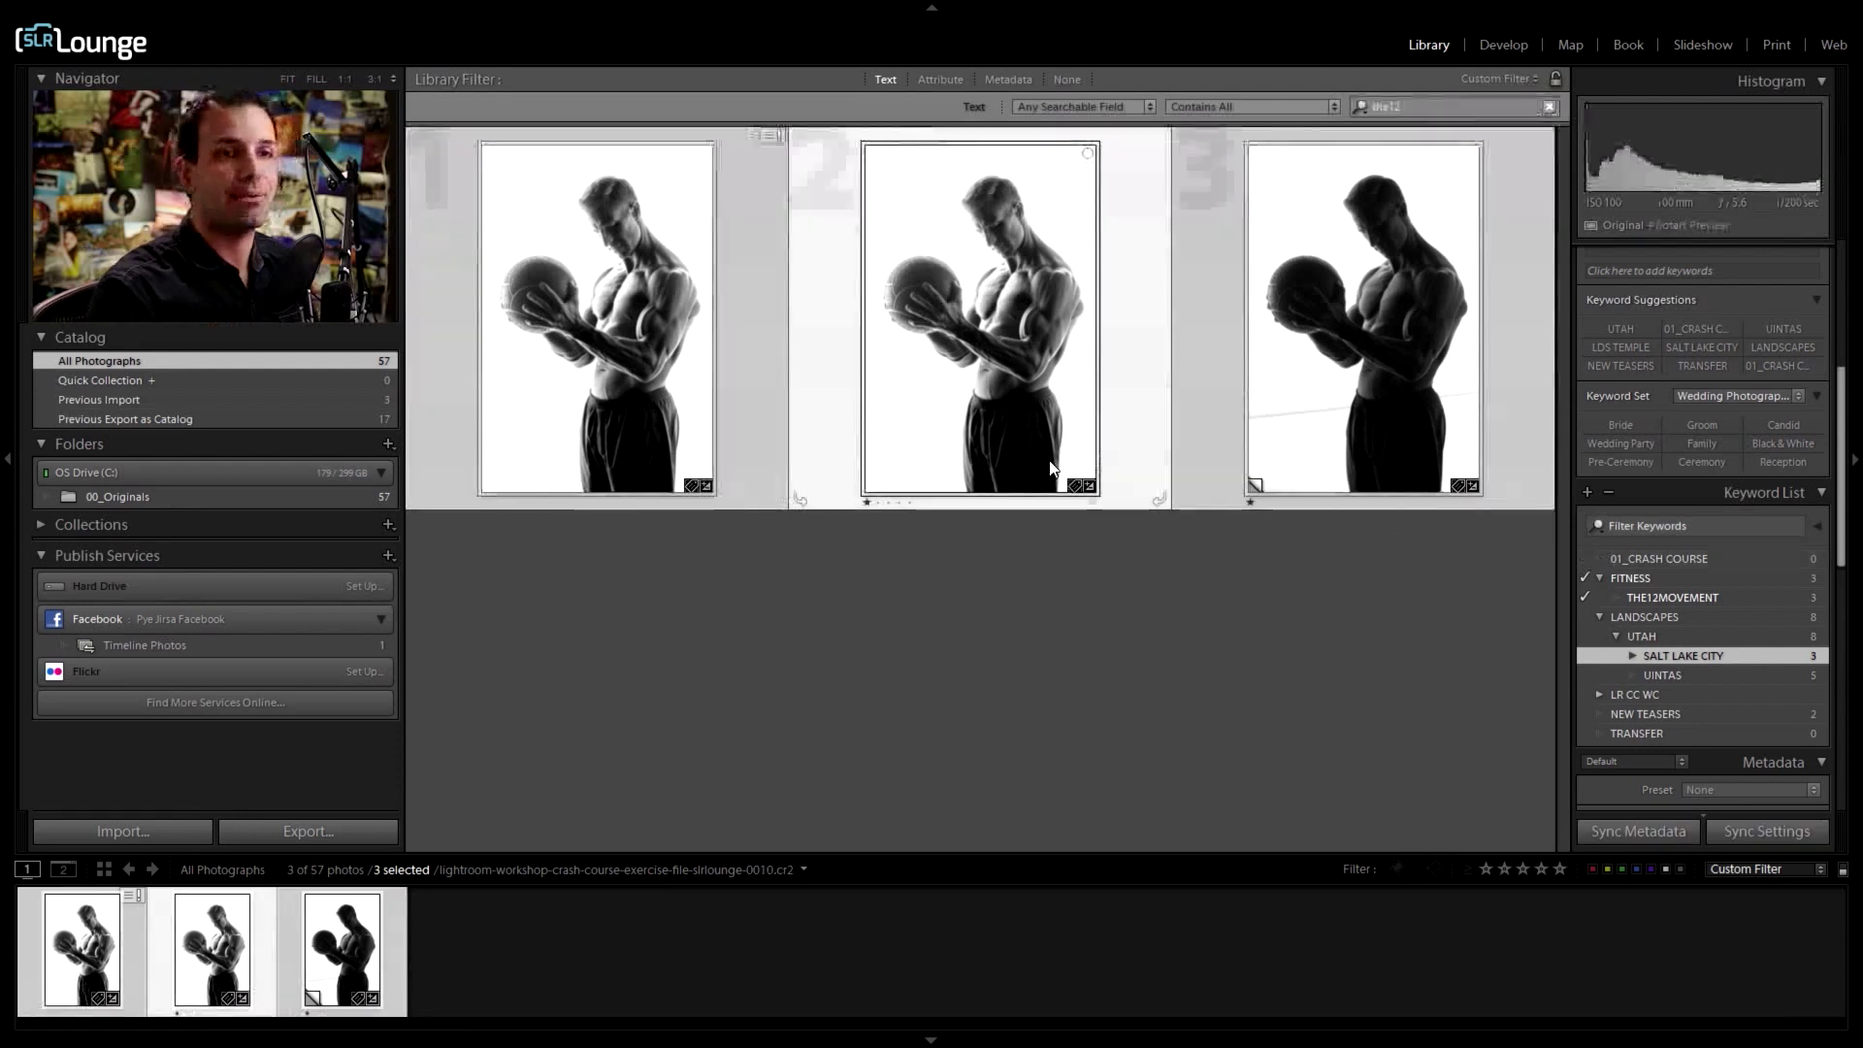
pyautogui.scroll(2, 1650, 336)
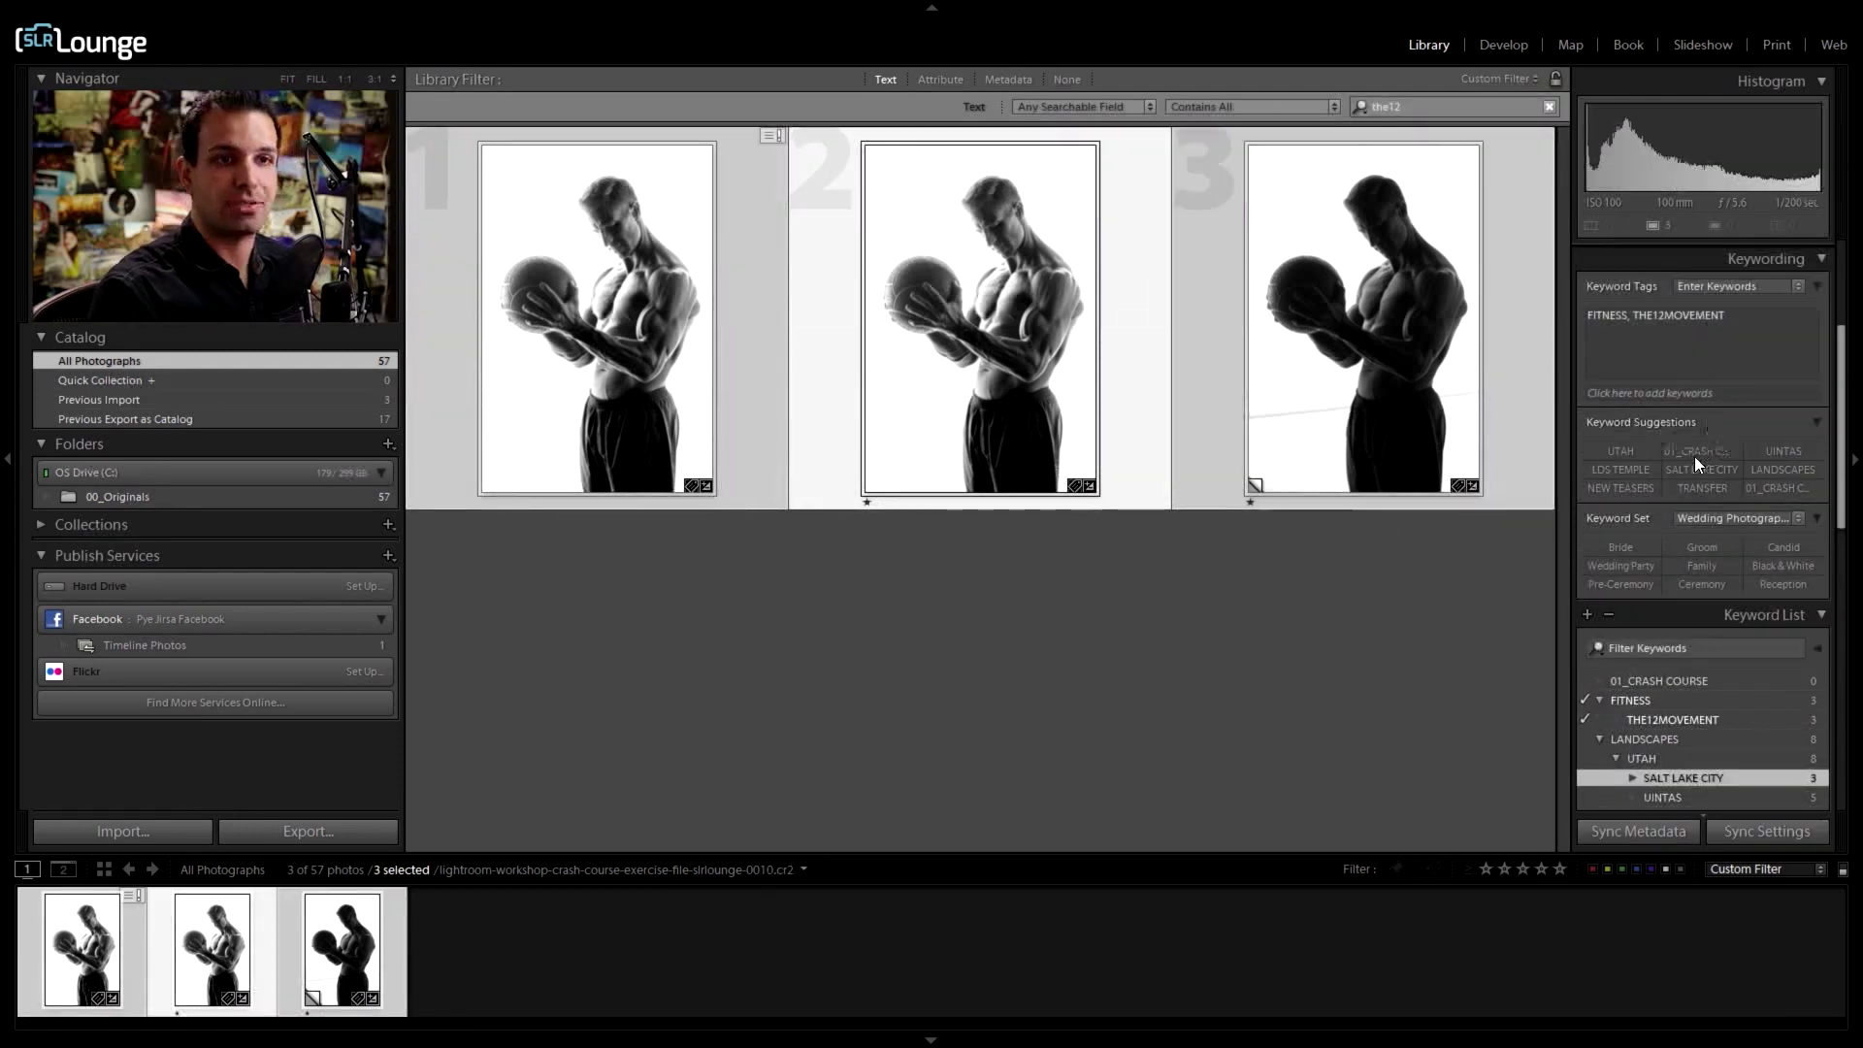
pyautogui.scroll(-2, 1620, 497)
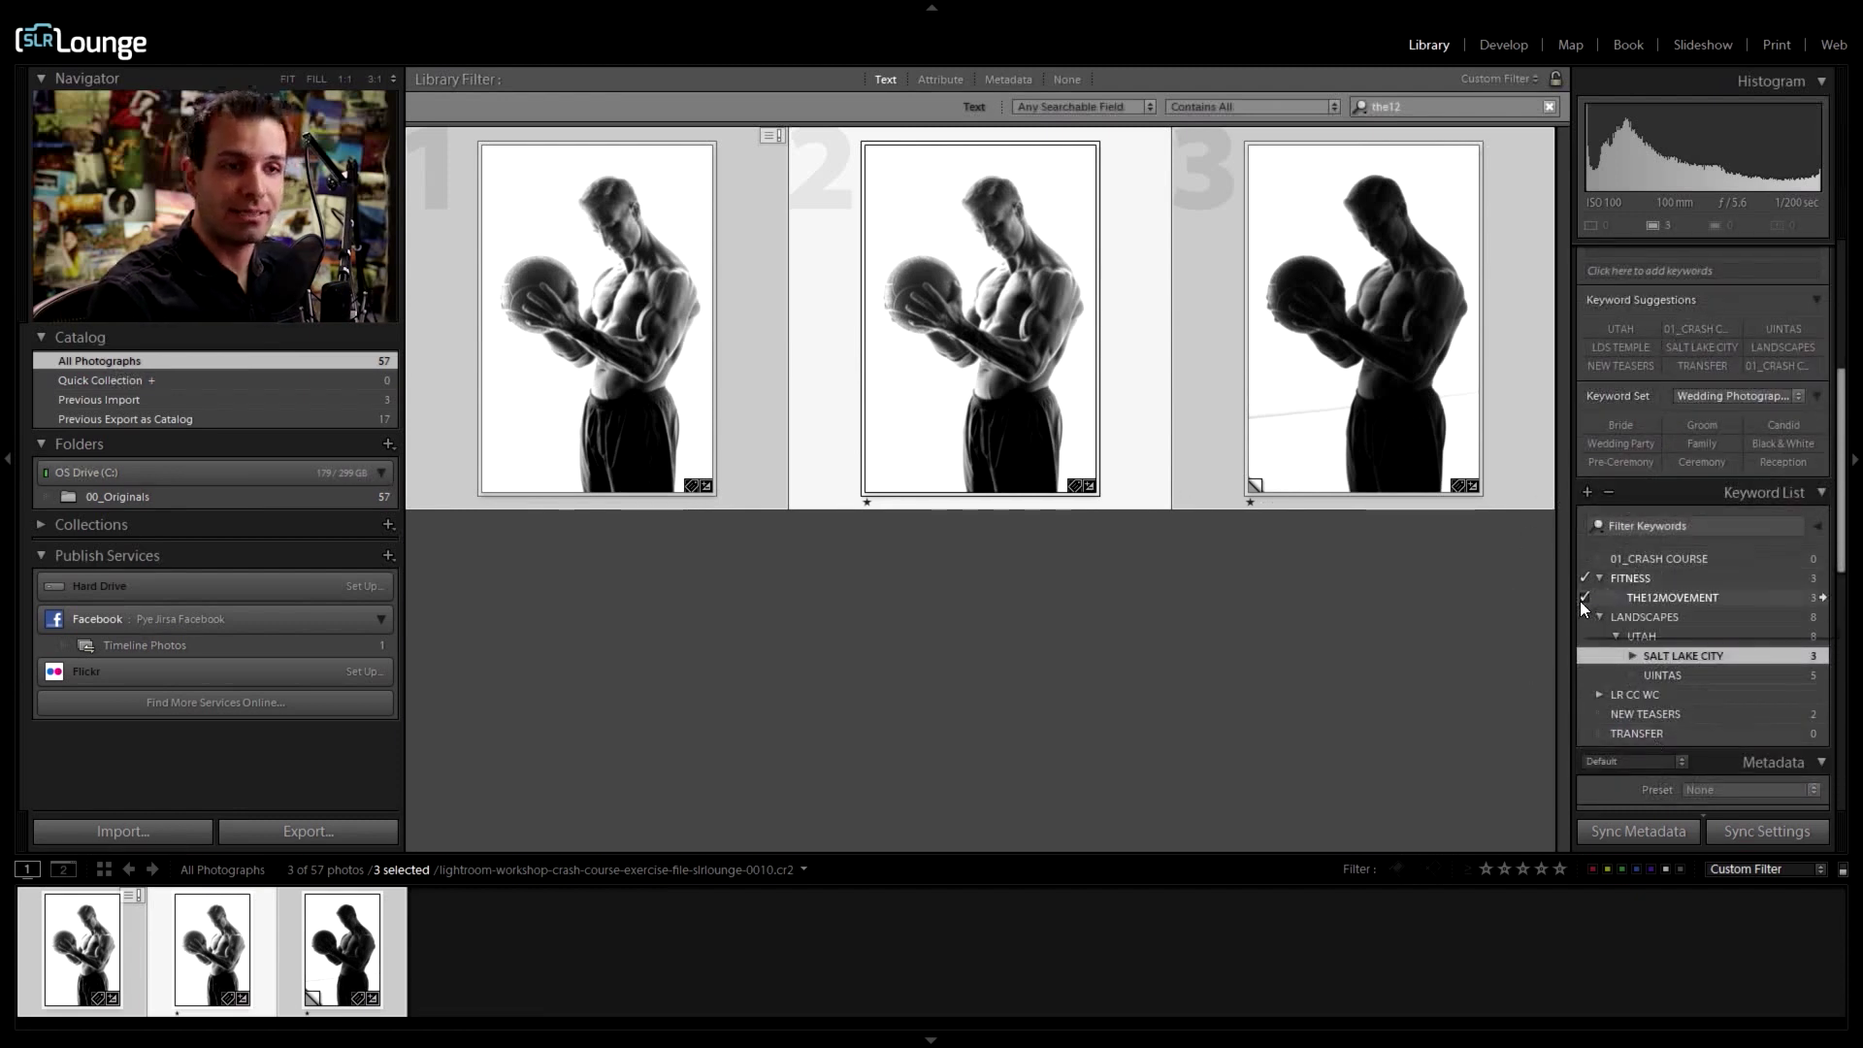
pyautogui.click(1363, 652)
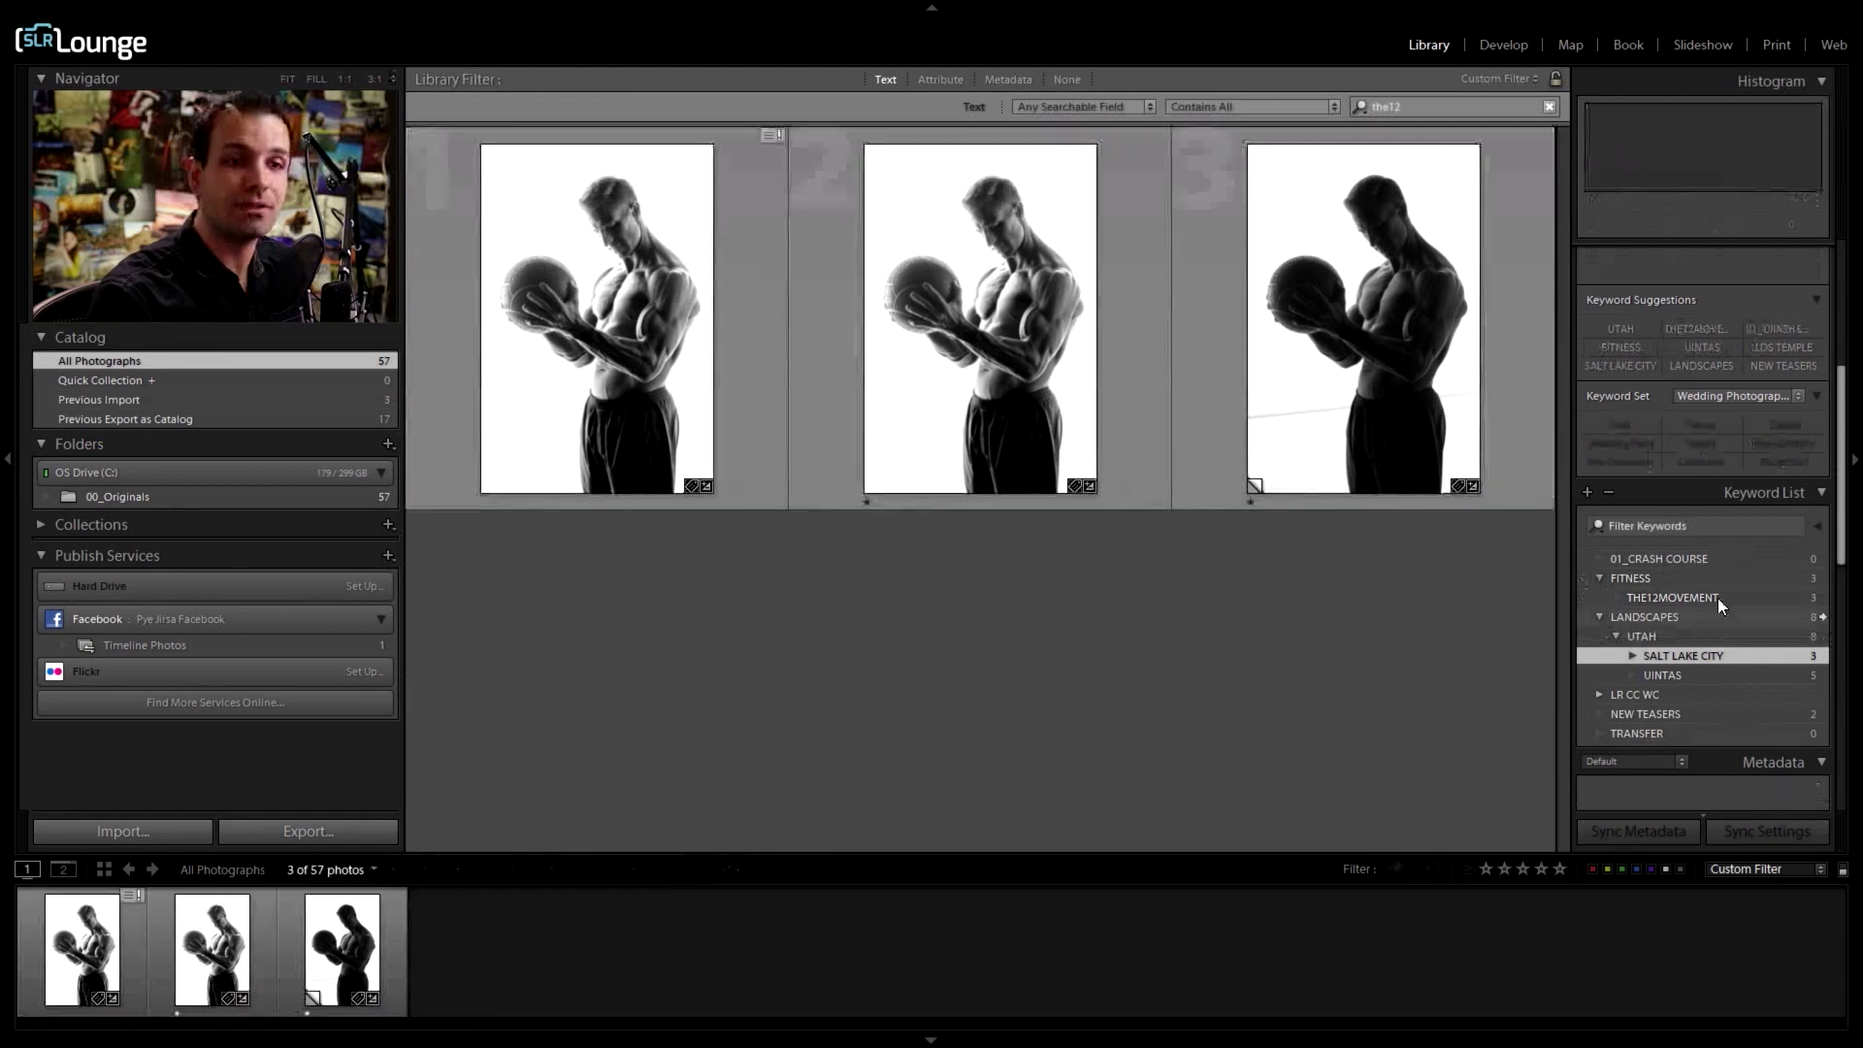
pyautogui.click(1823, 598)
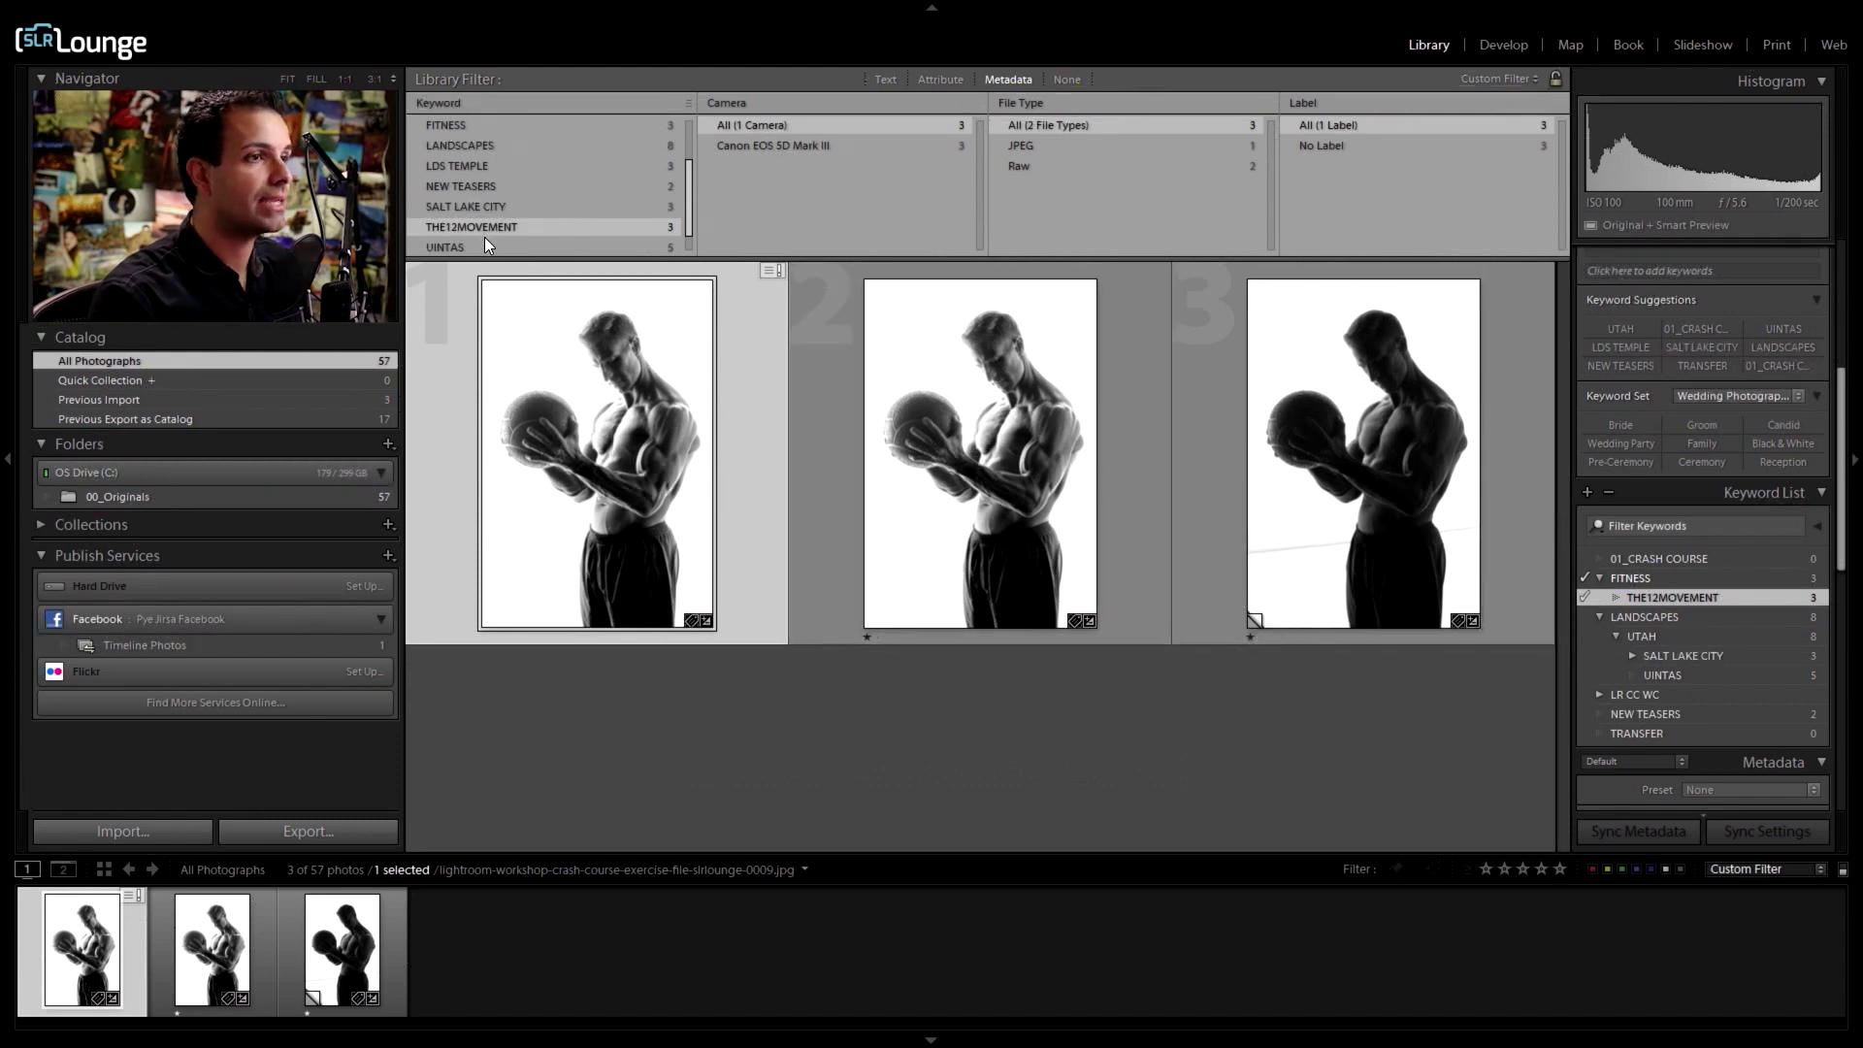
# Step: Filter the Keyword column to LANDSCAPES > UTAH > SALT LAKE CITY and browse those photos
pyautogui.click(1824, 619)
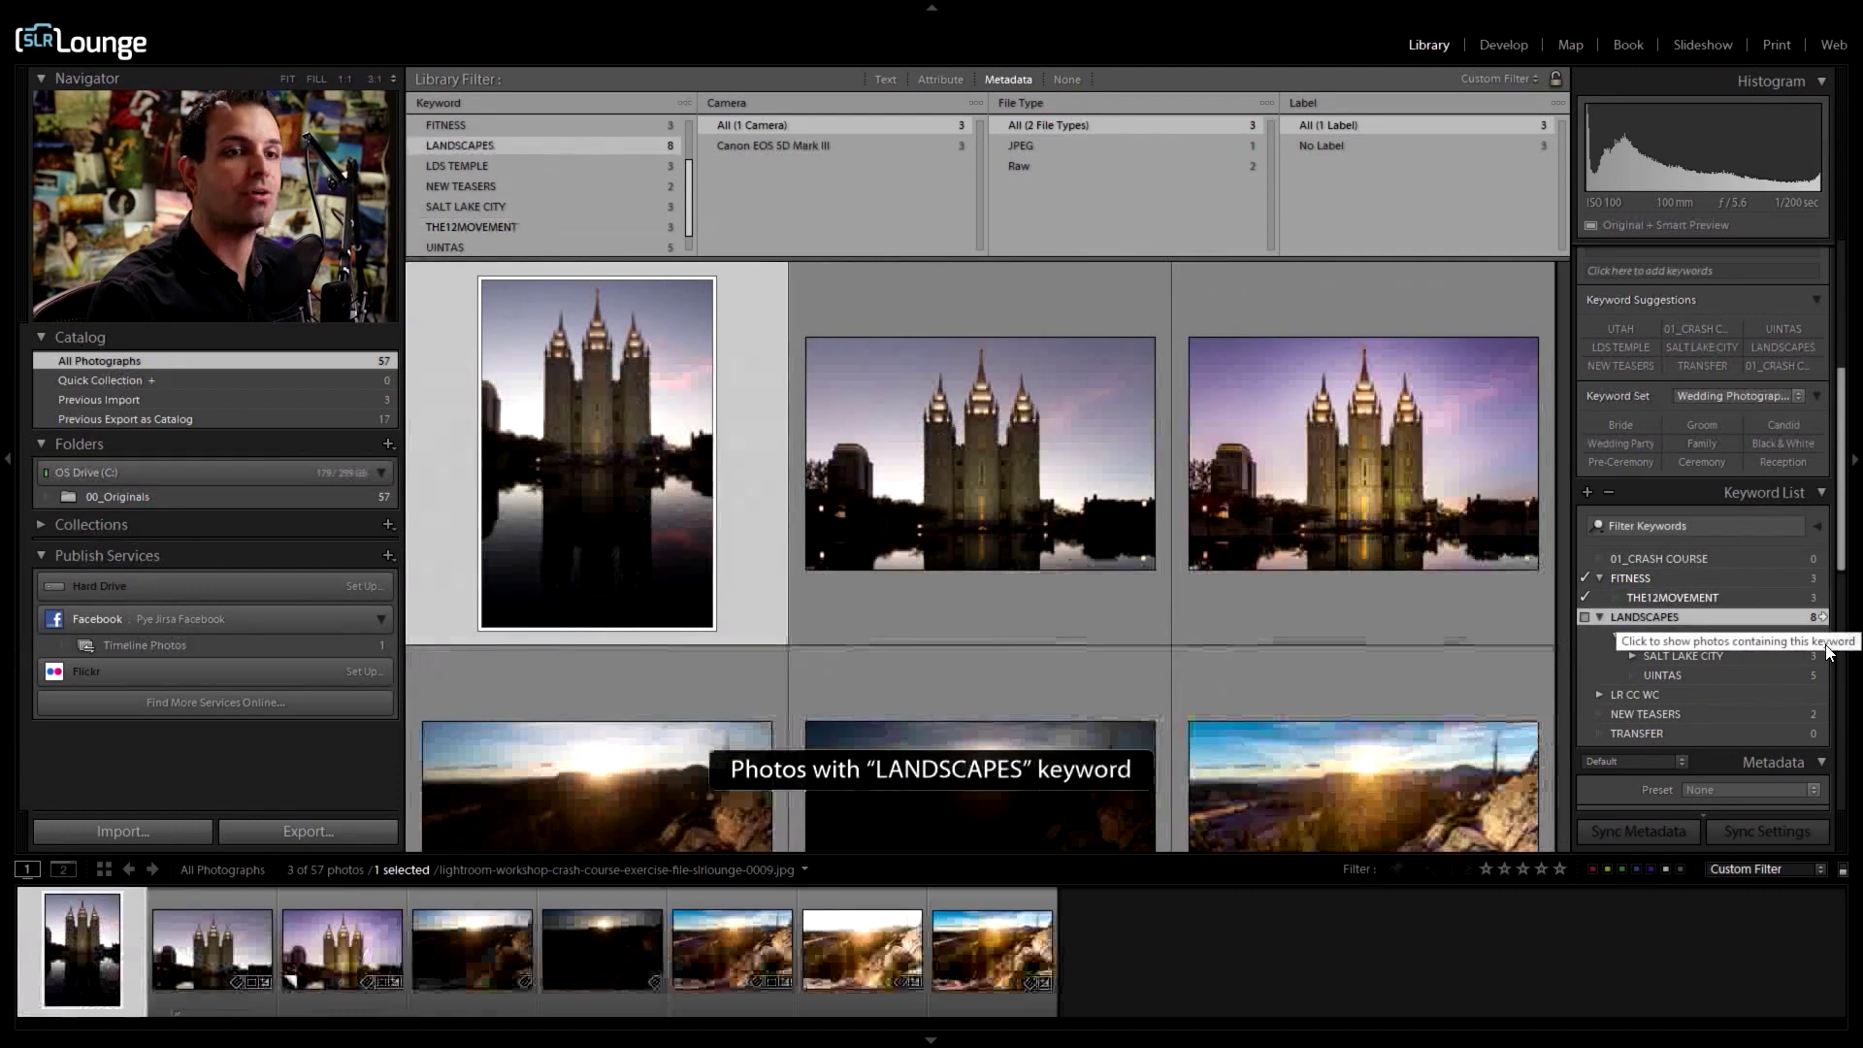
pyautogui.scroll(-3, 945, 485)
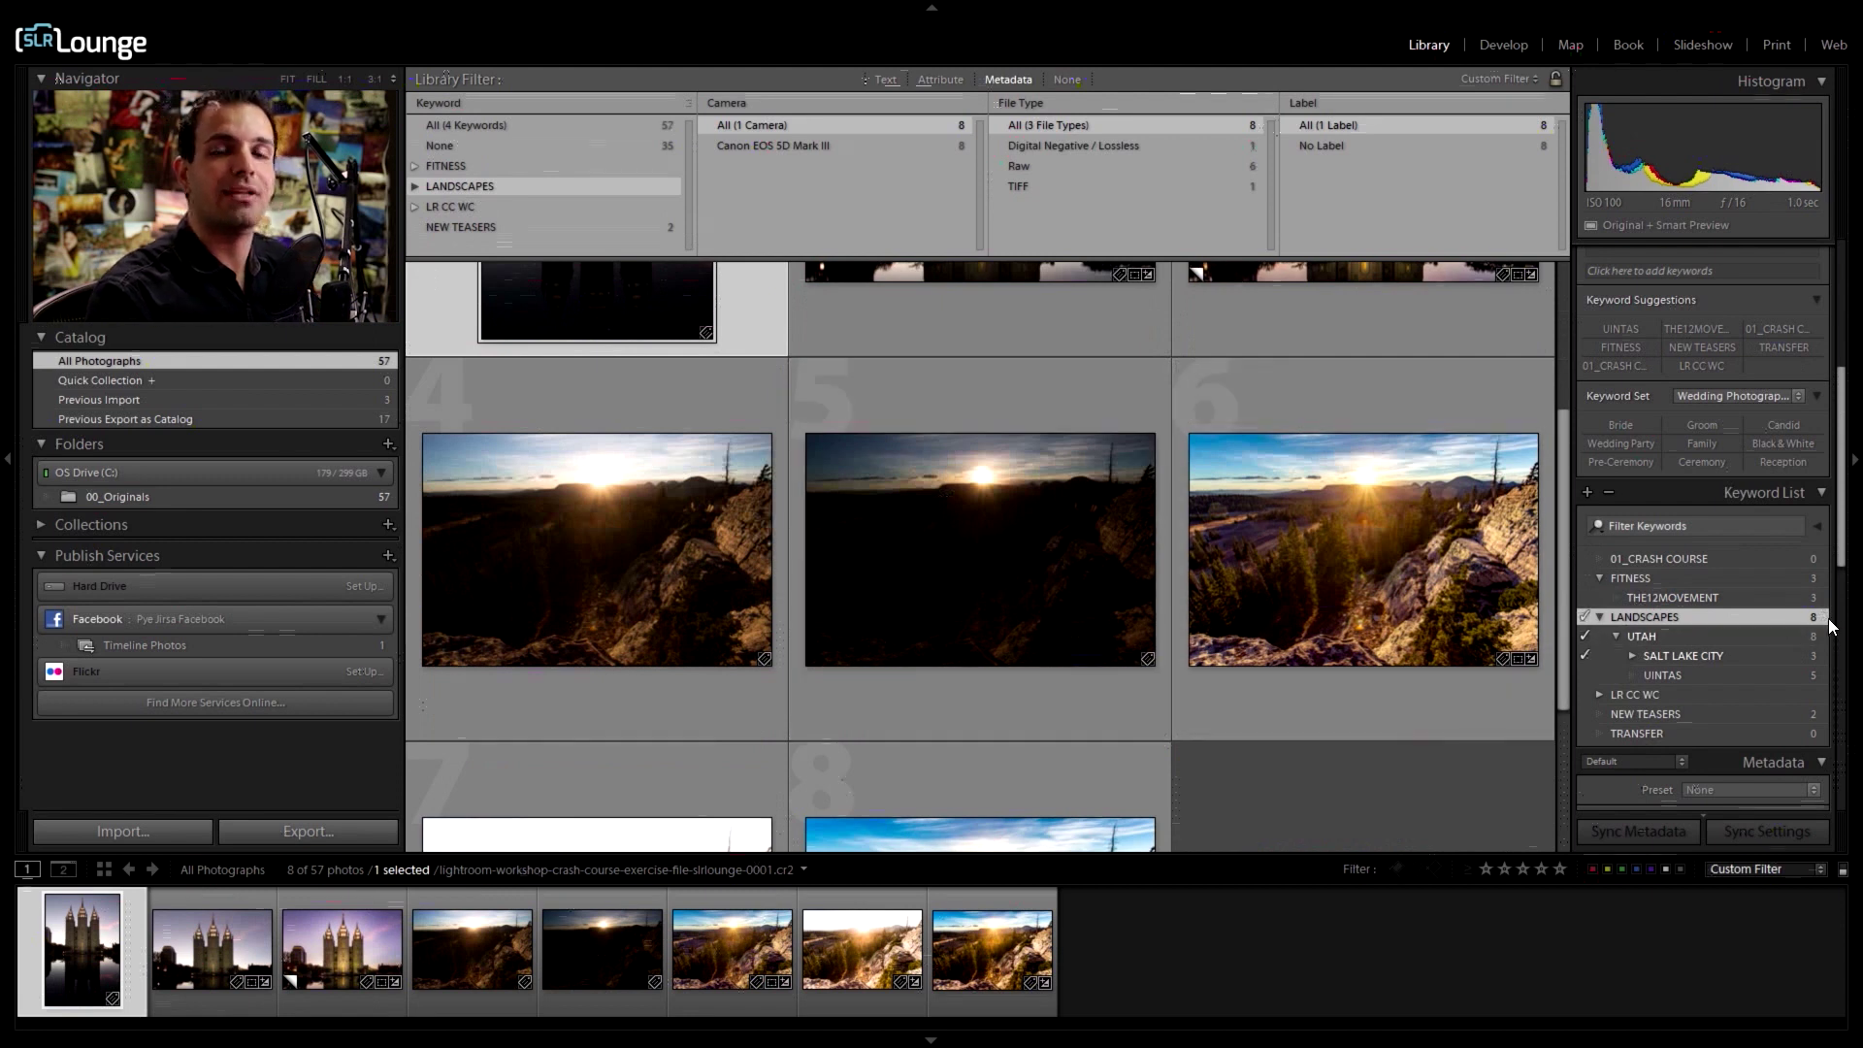
pyautogui.click(414, 186)
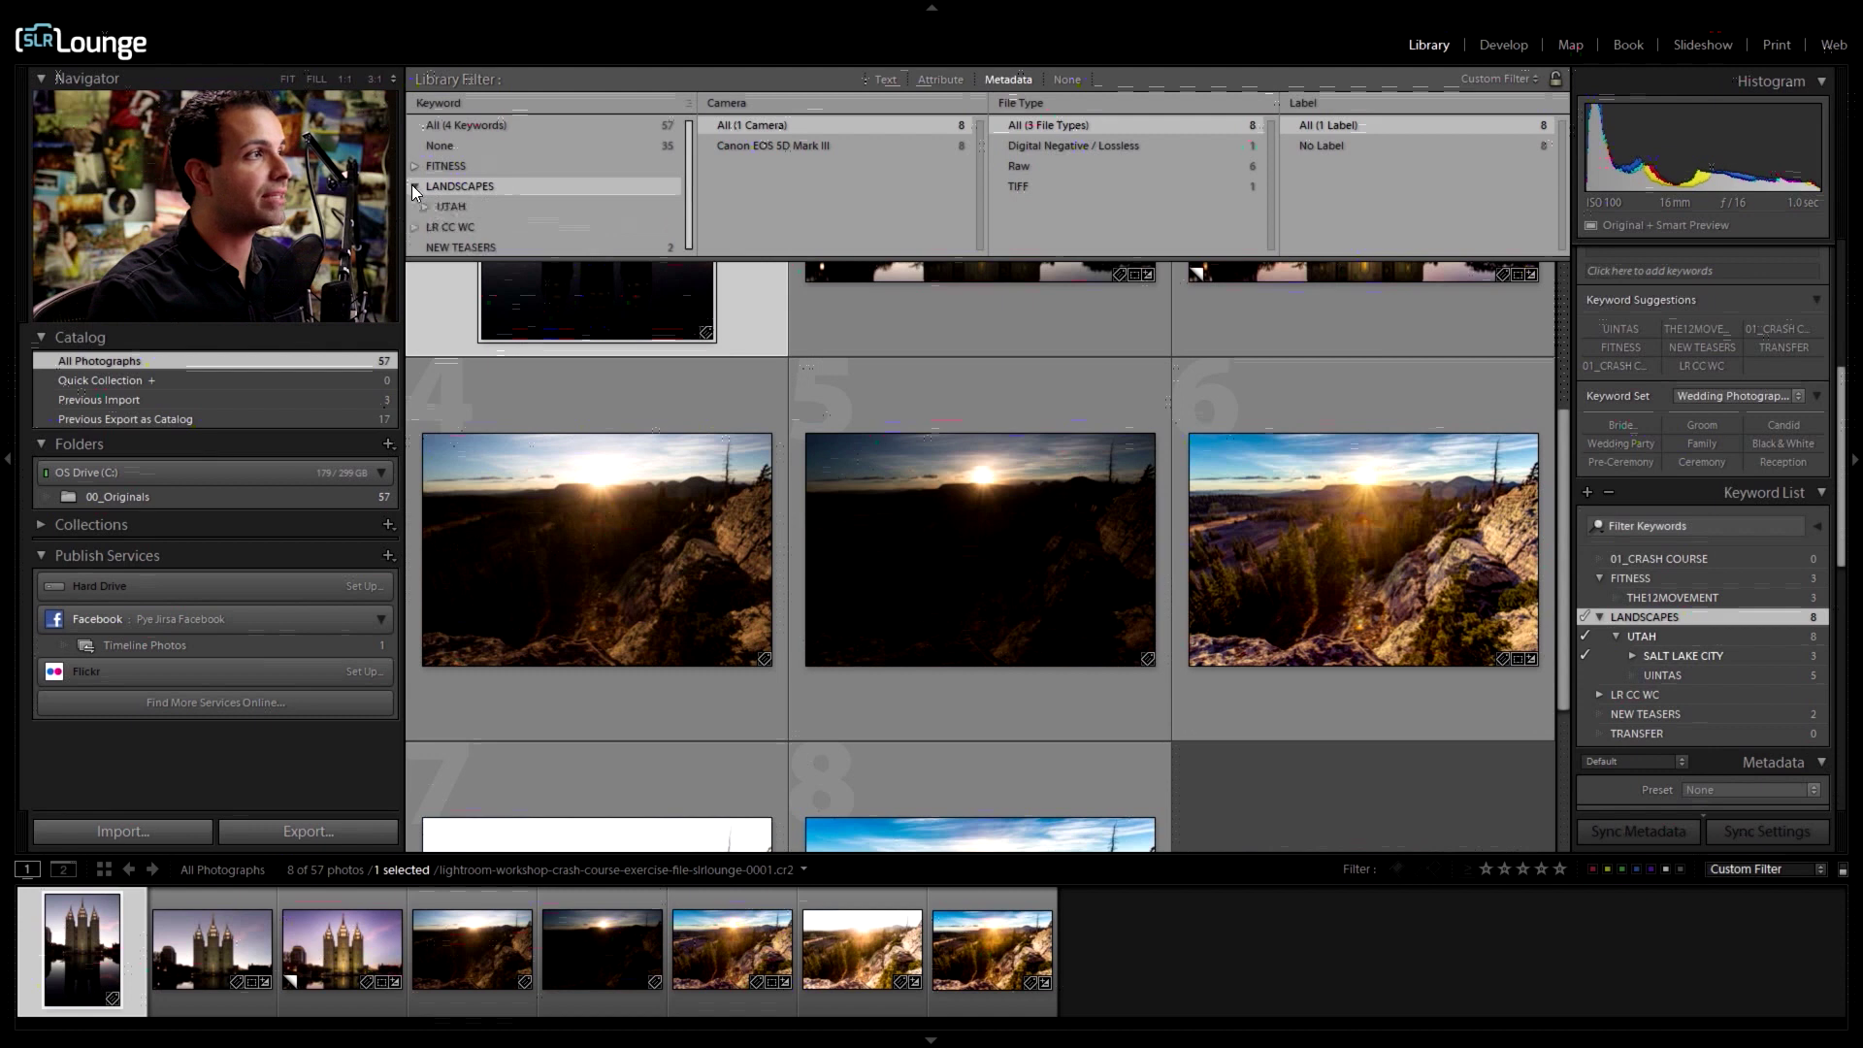
pyautogui.click(424, 207)
pyautogui.click(466, 226)
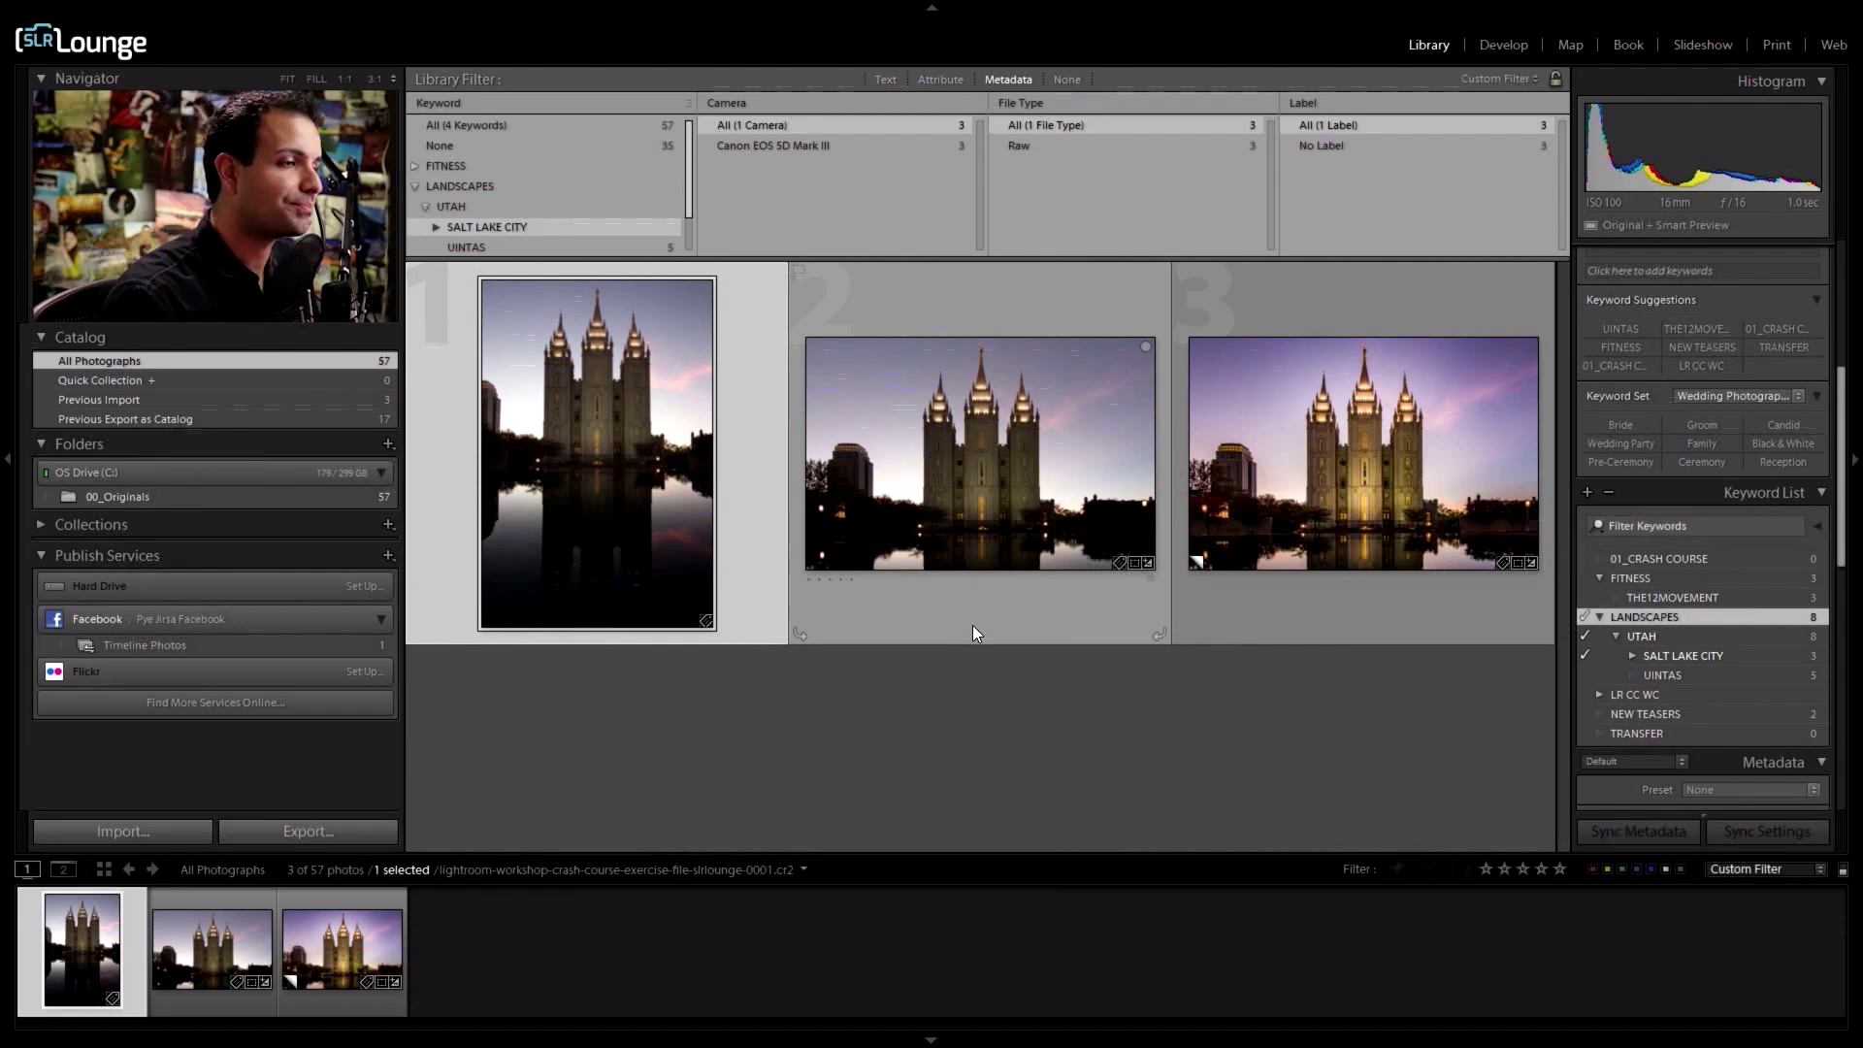
pyautogui.click(957, 690)
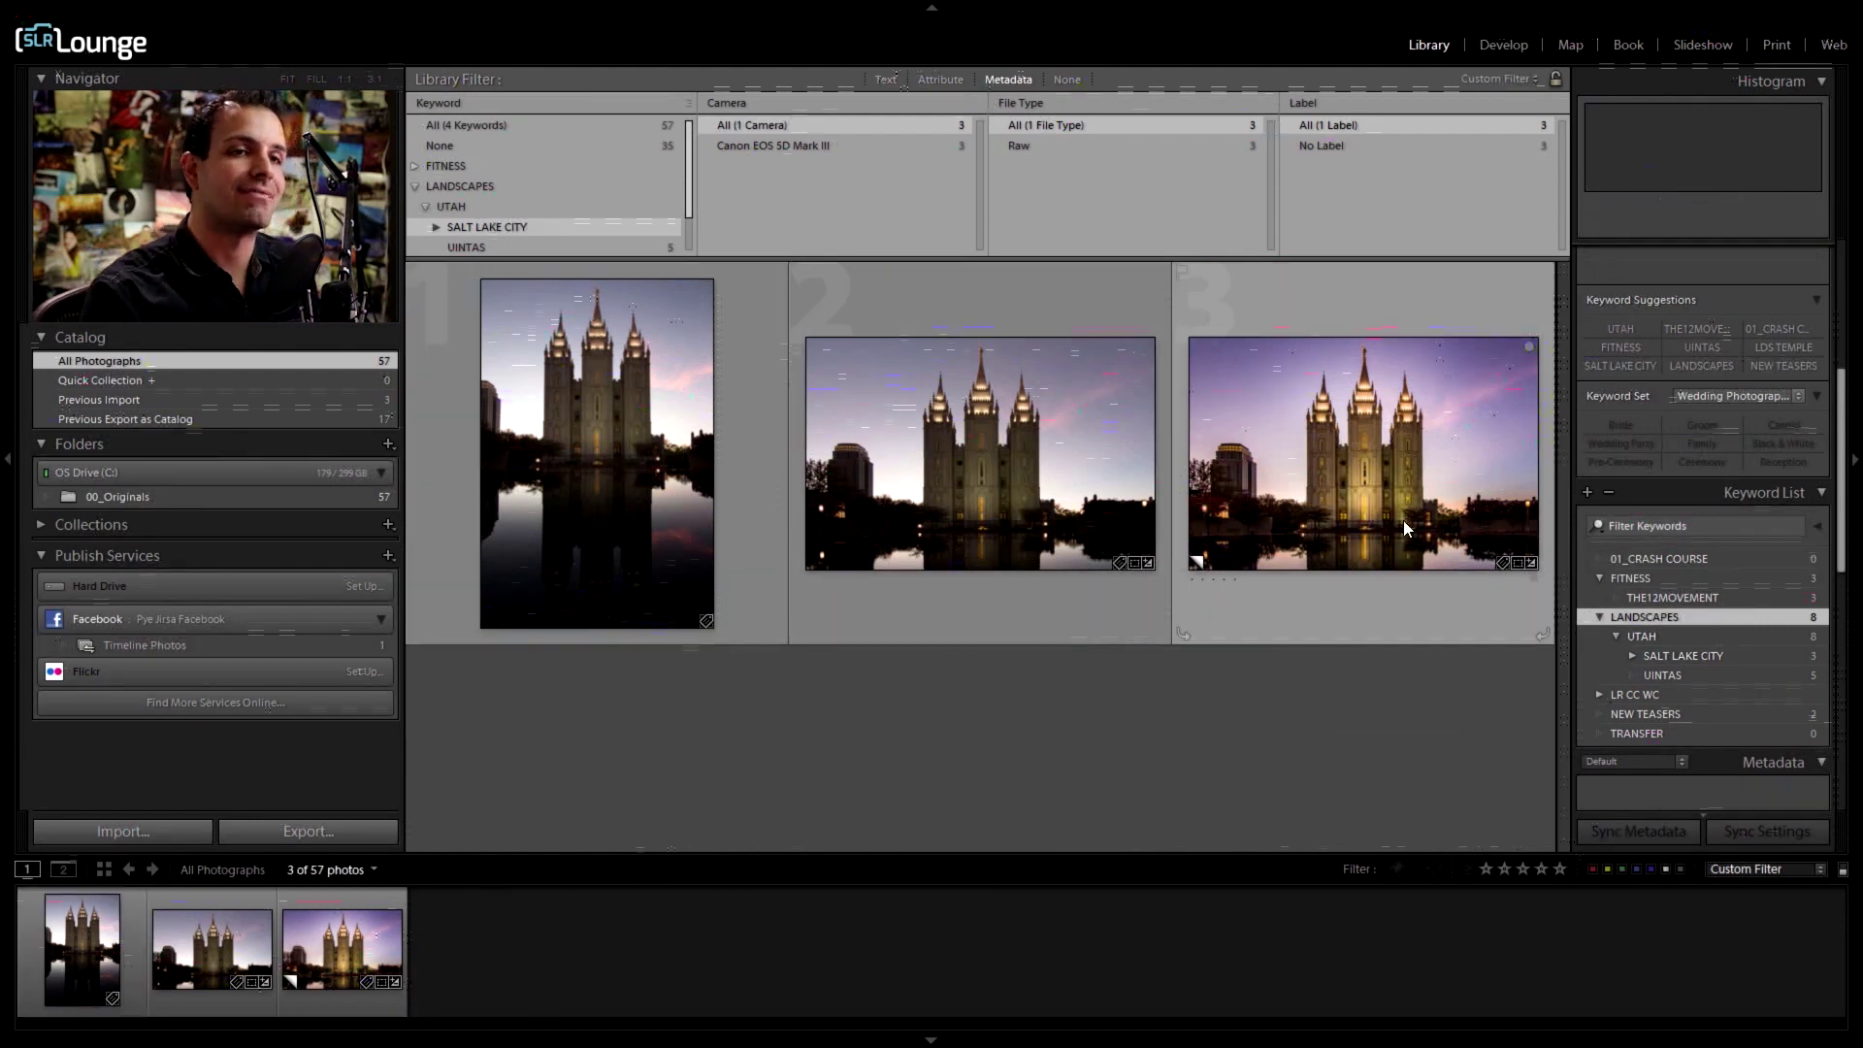
pyautogui.scroll(2, 1620, 475)
pyautogui.scroll(-2, 1617, 473)
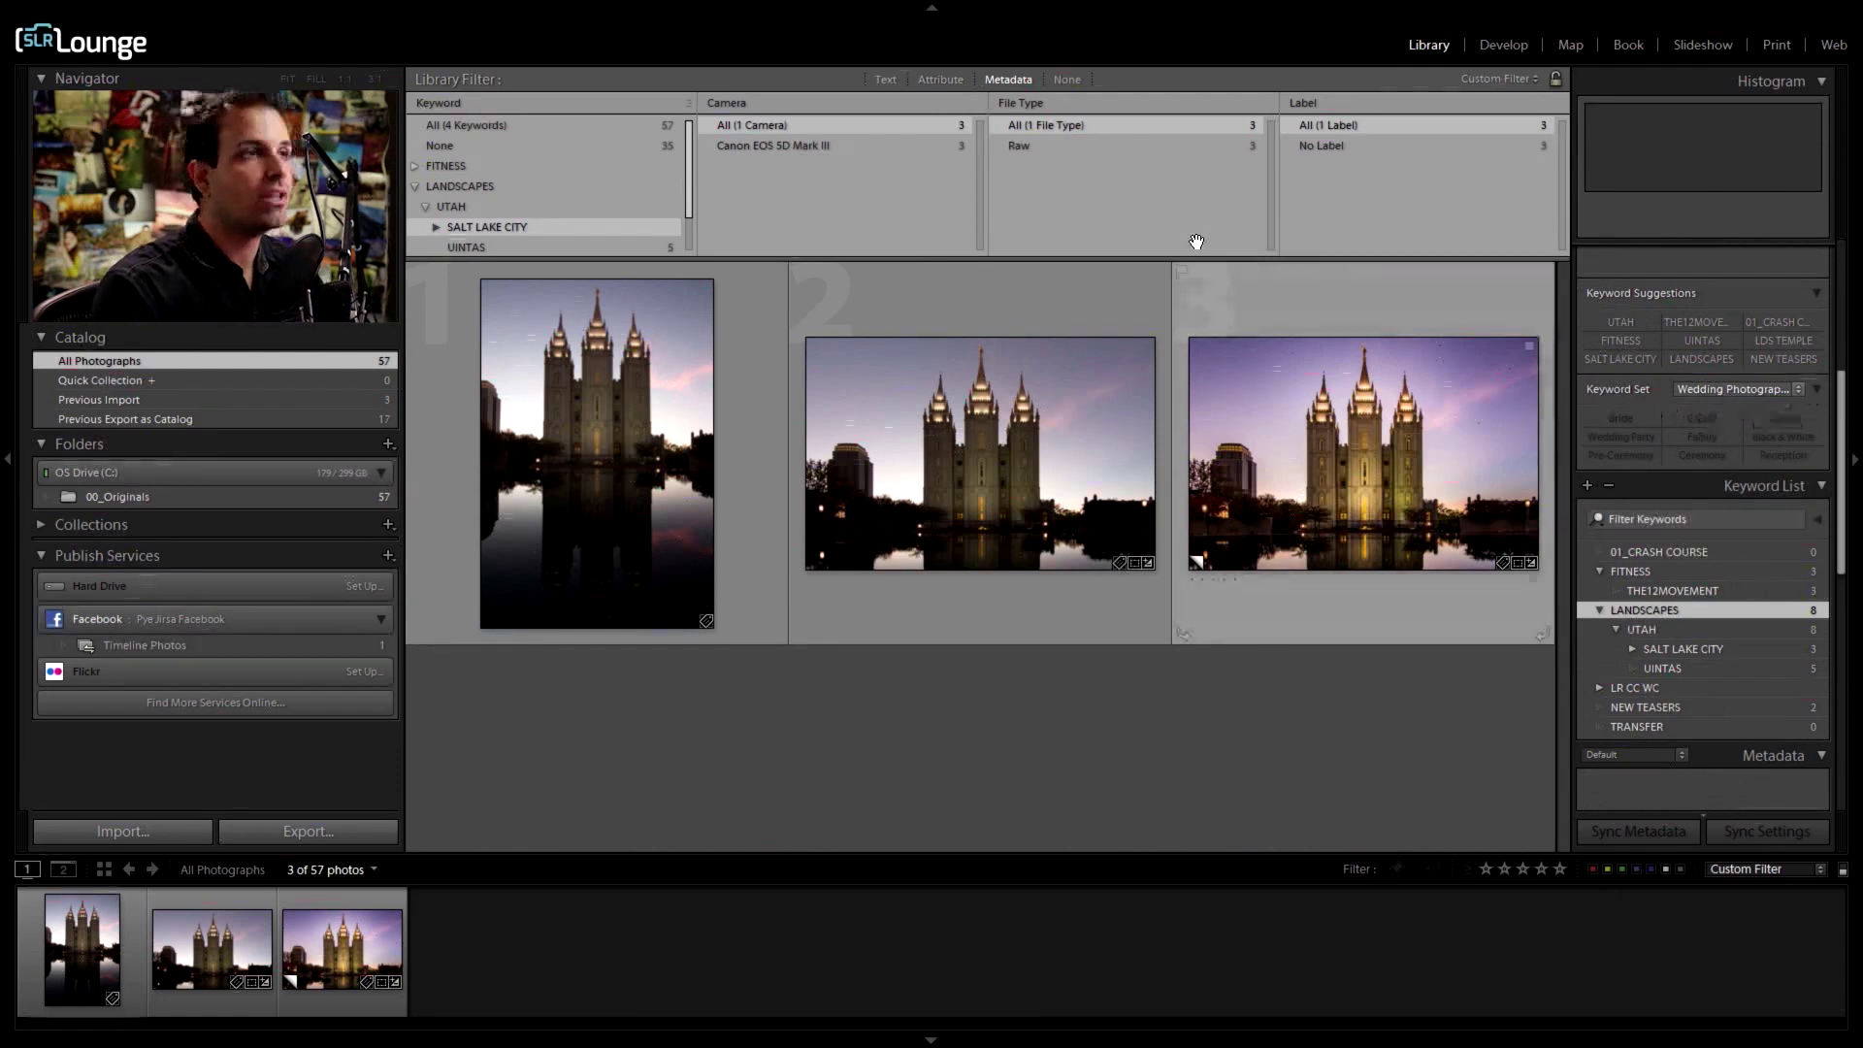
# Step: Clear the filter to show all 57 photos and select wedding photos 14 and 15
pyautogui.click(610, 127)
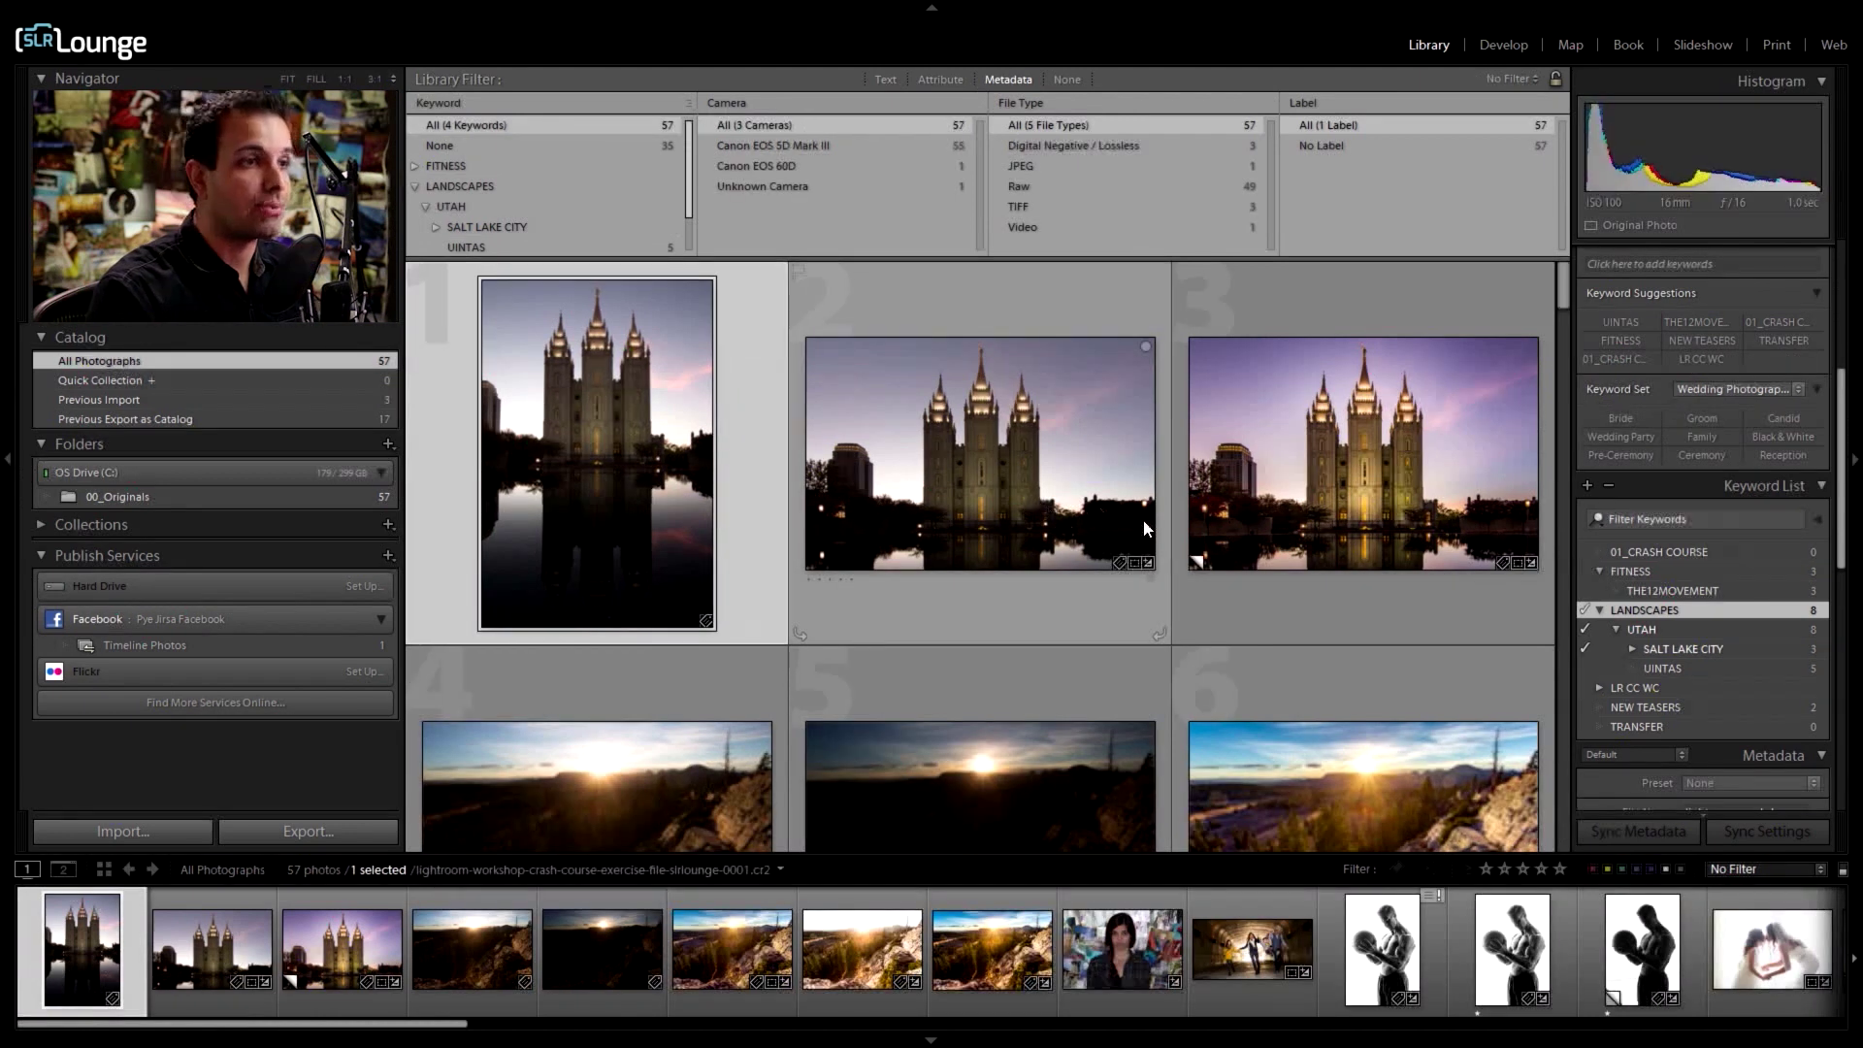
pyautogui.scroll(-10, 1043, 504)
pyautogui.click(1048, 440)
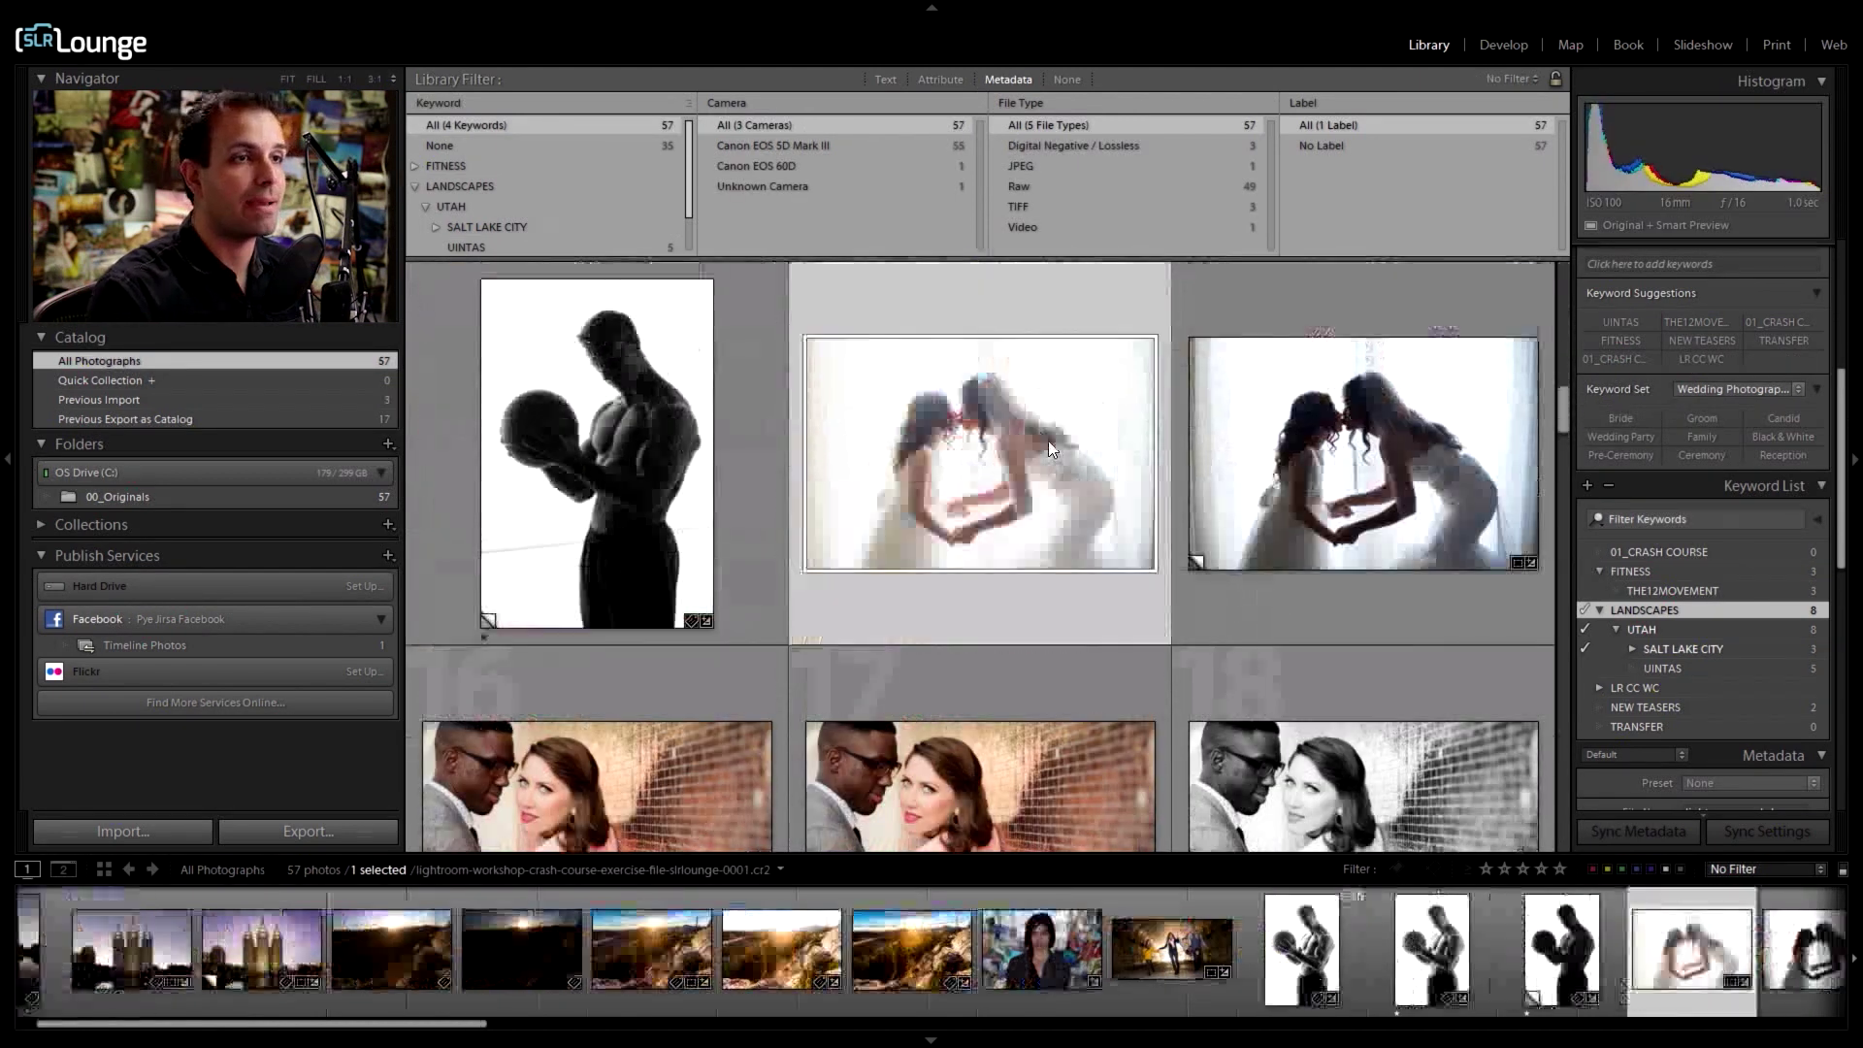
pyautogui.keyDown('ctrl'); pyautogui.click(1364, 506); pyautogui.keyUp('ctrl')
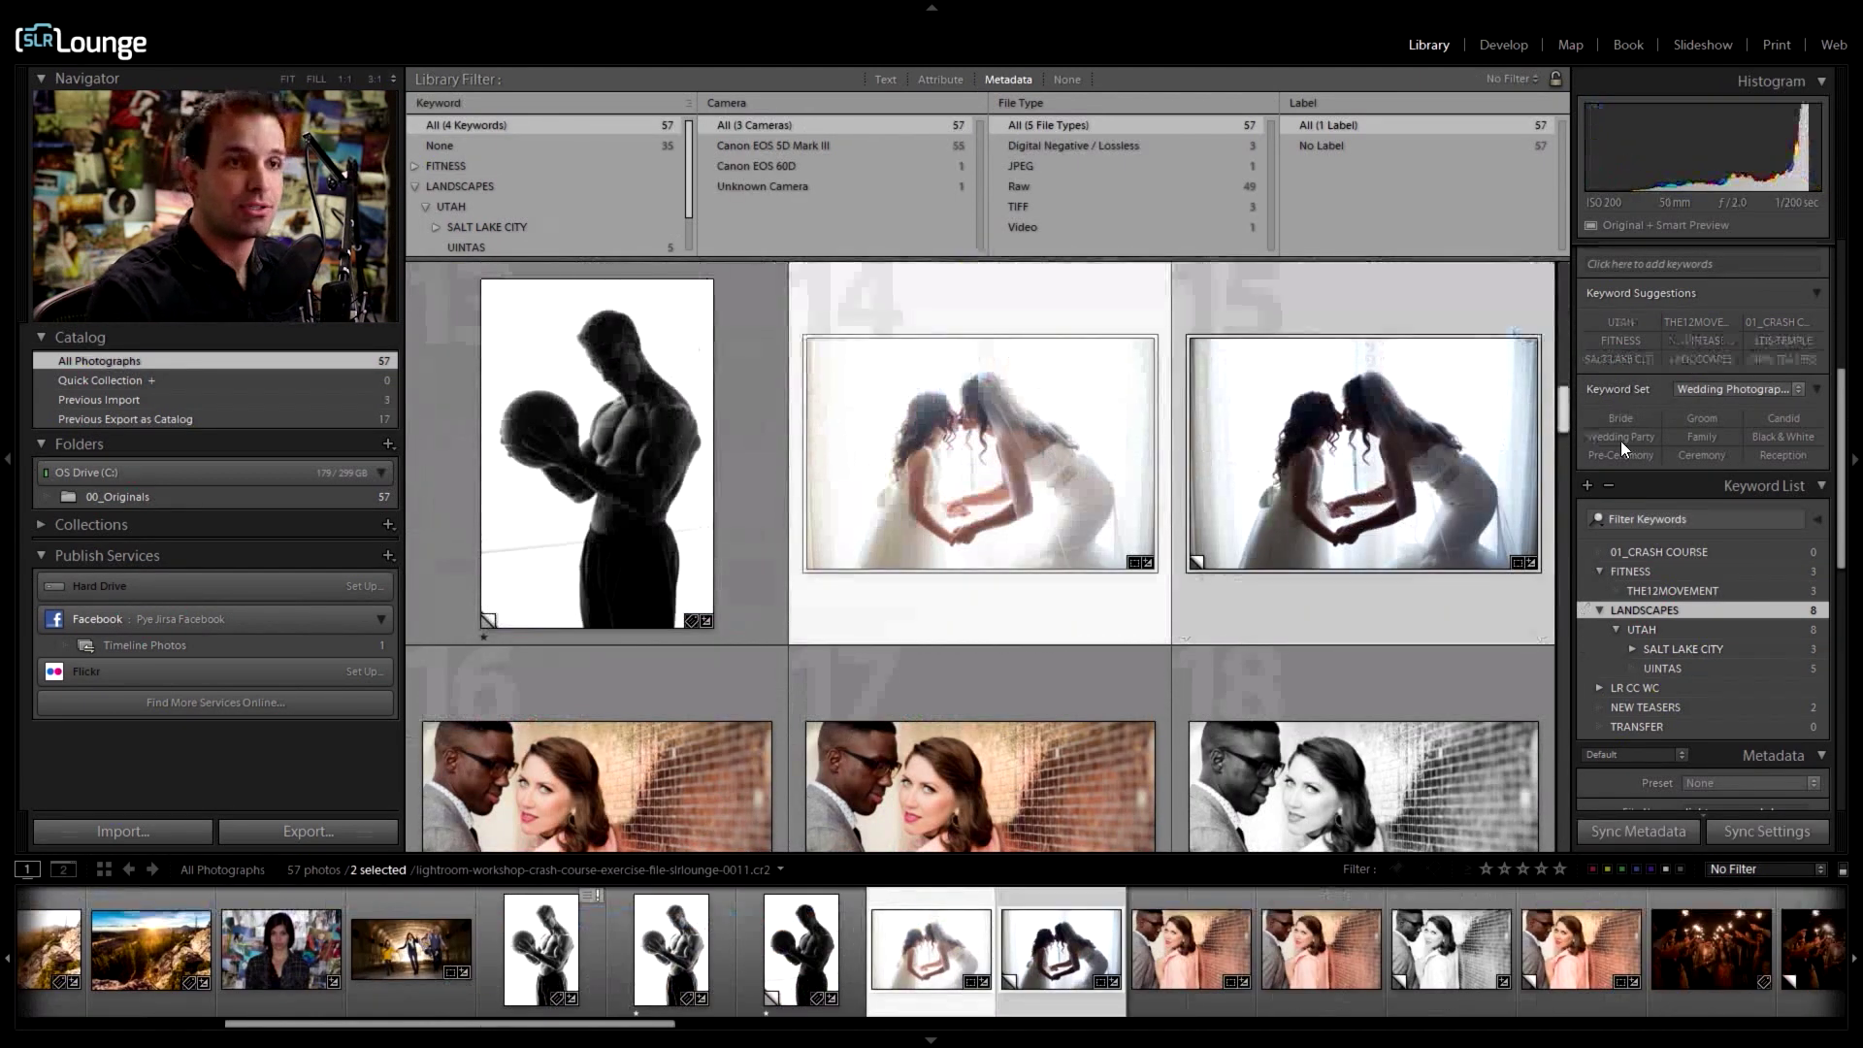
pyautogui.scroll(2, 1719, 383)
# Step: Add the keyword '01_Bride Prep' to the two selected bridal photos
pyautogui.click(1722, 349)
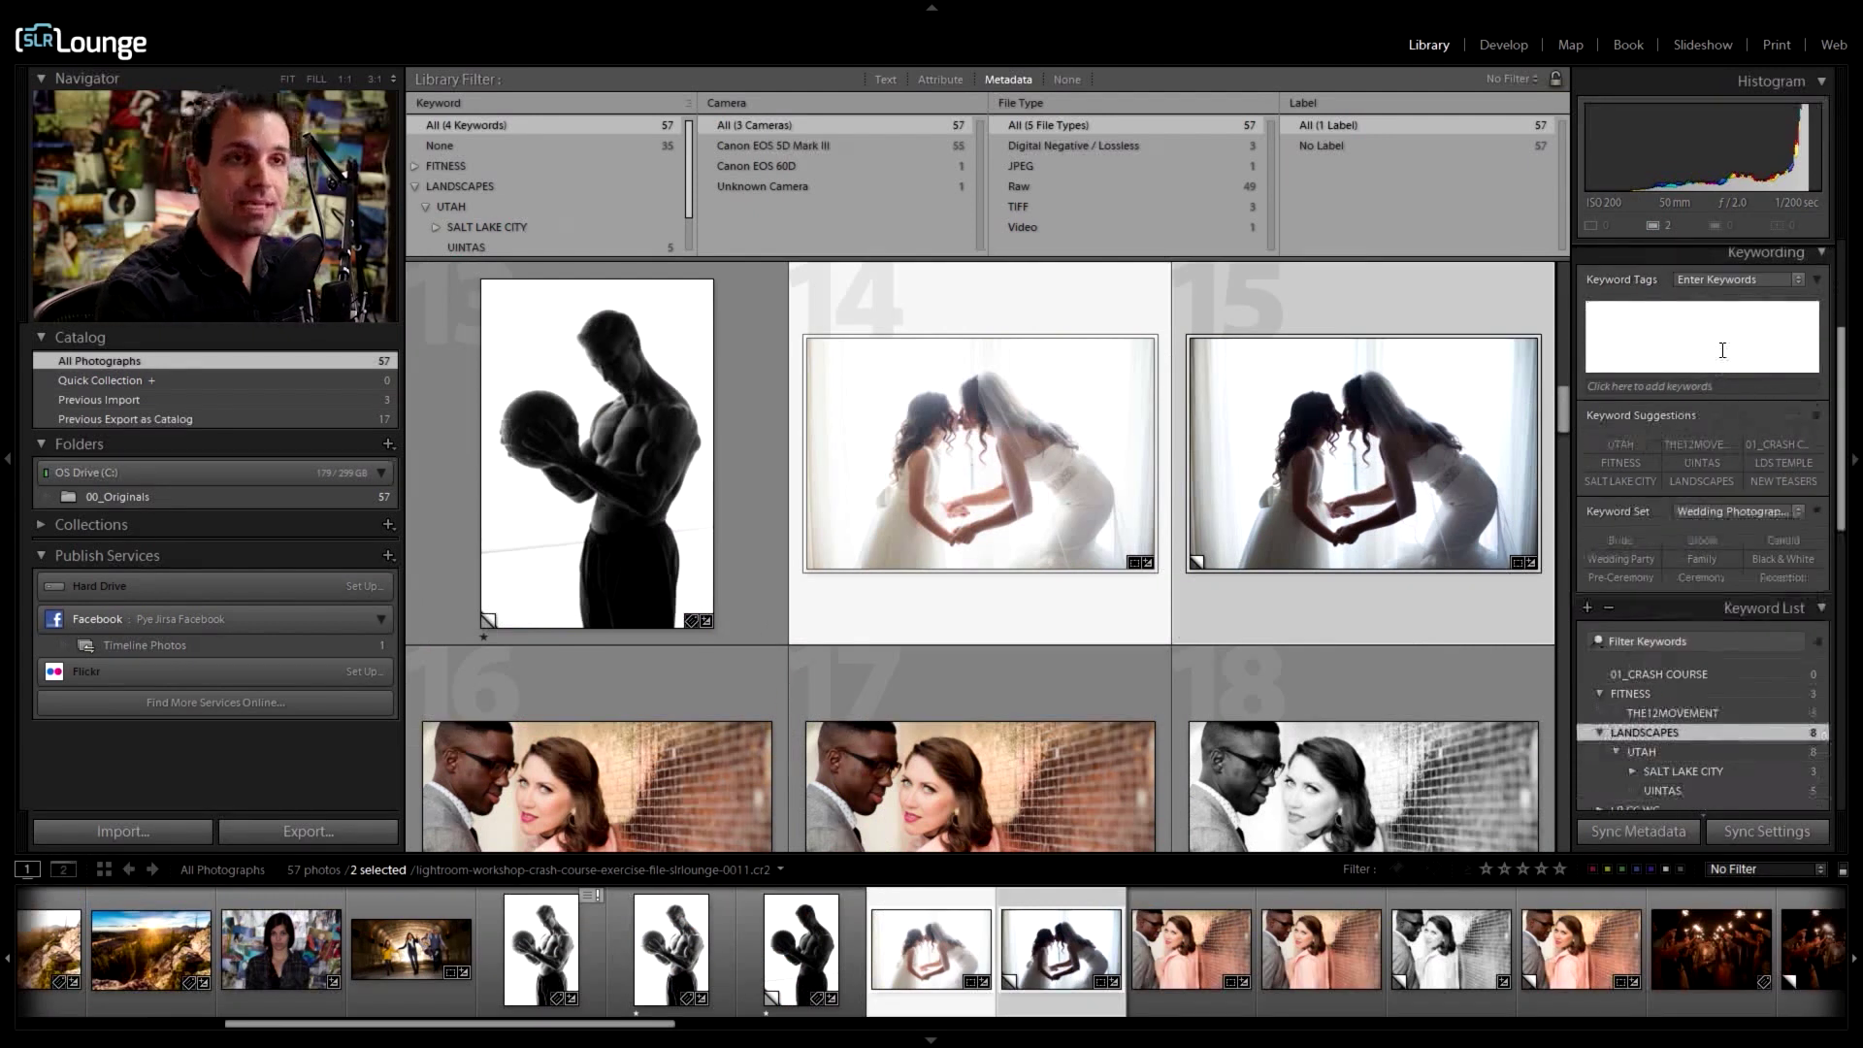
pyautogui.write('01_Bride Pr')
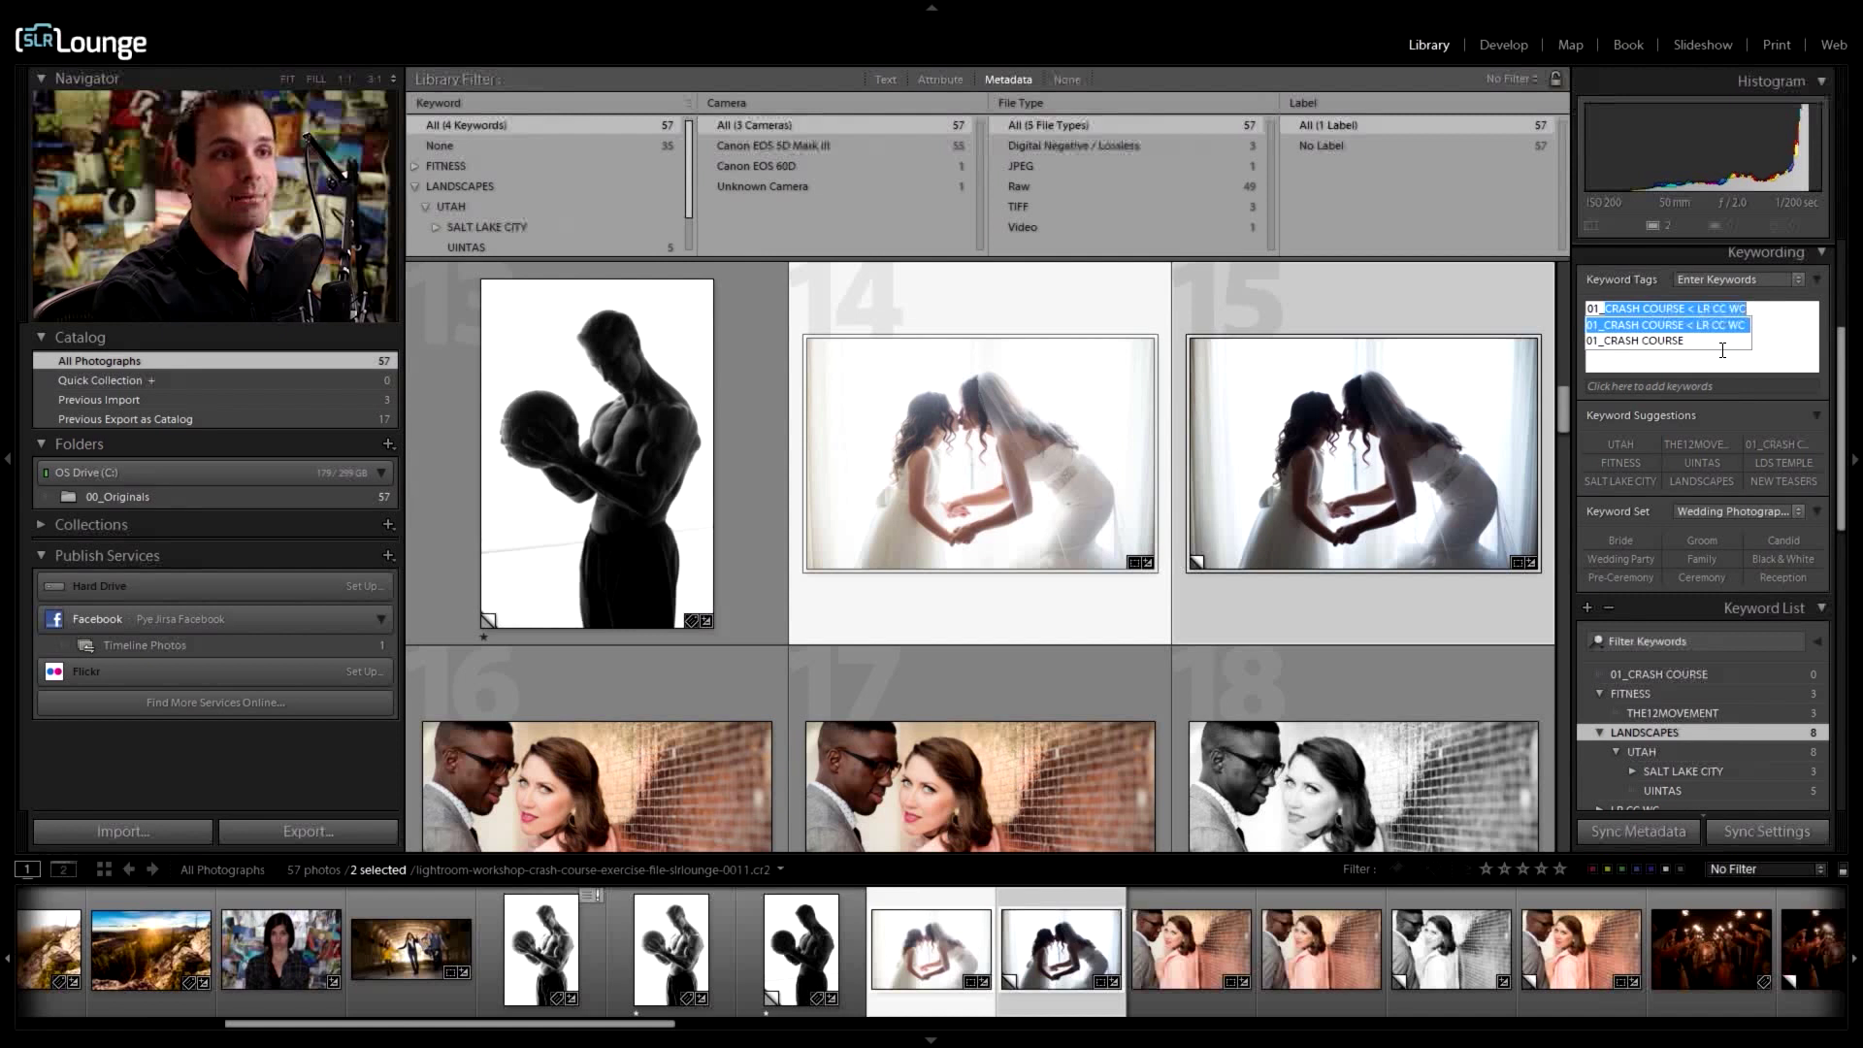
pyautogui.write('ep')
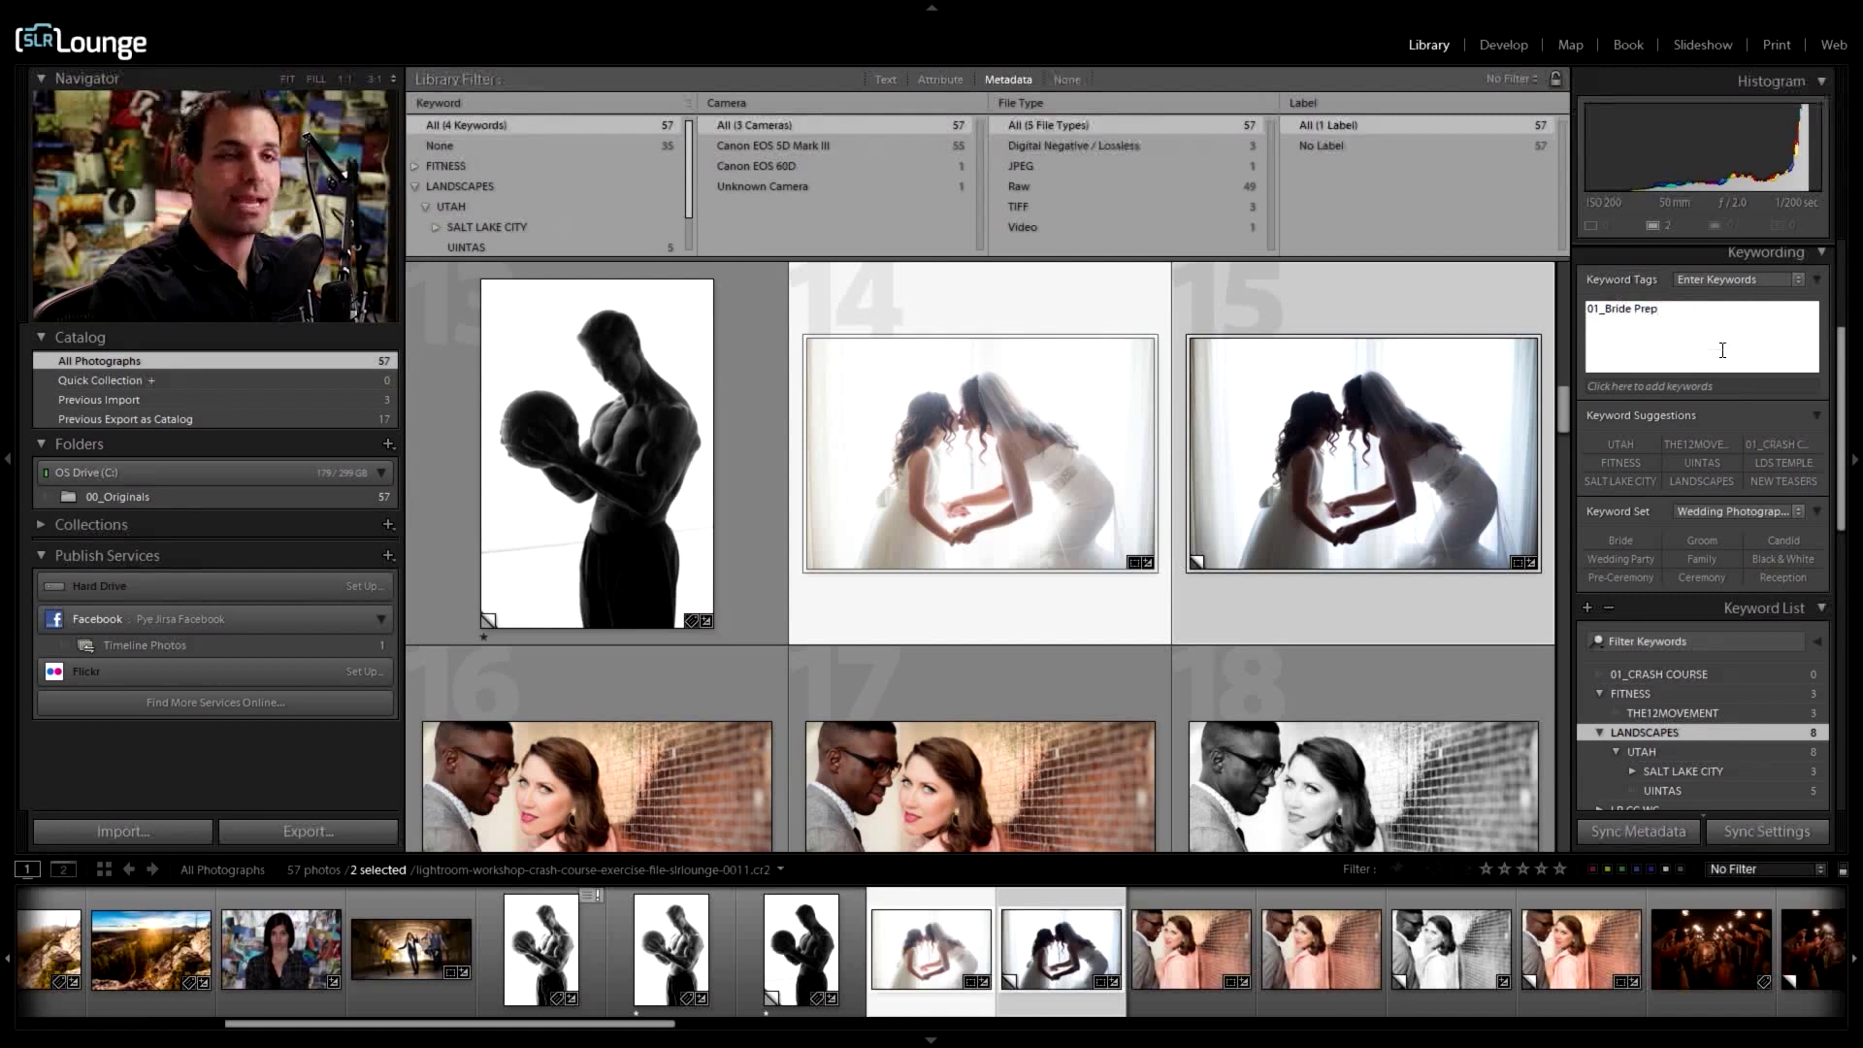
pyautogui.press('Return')
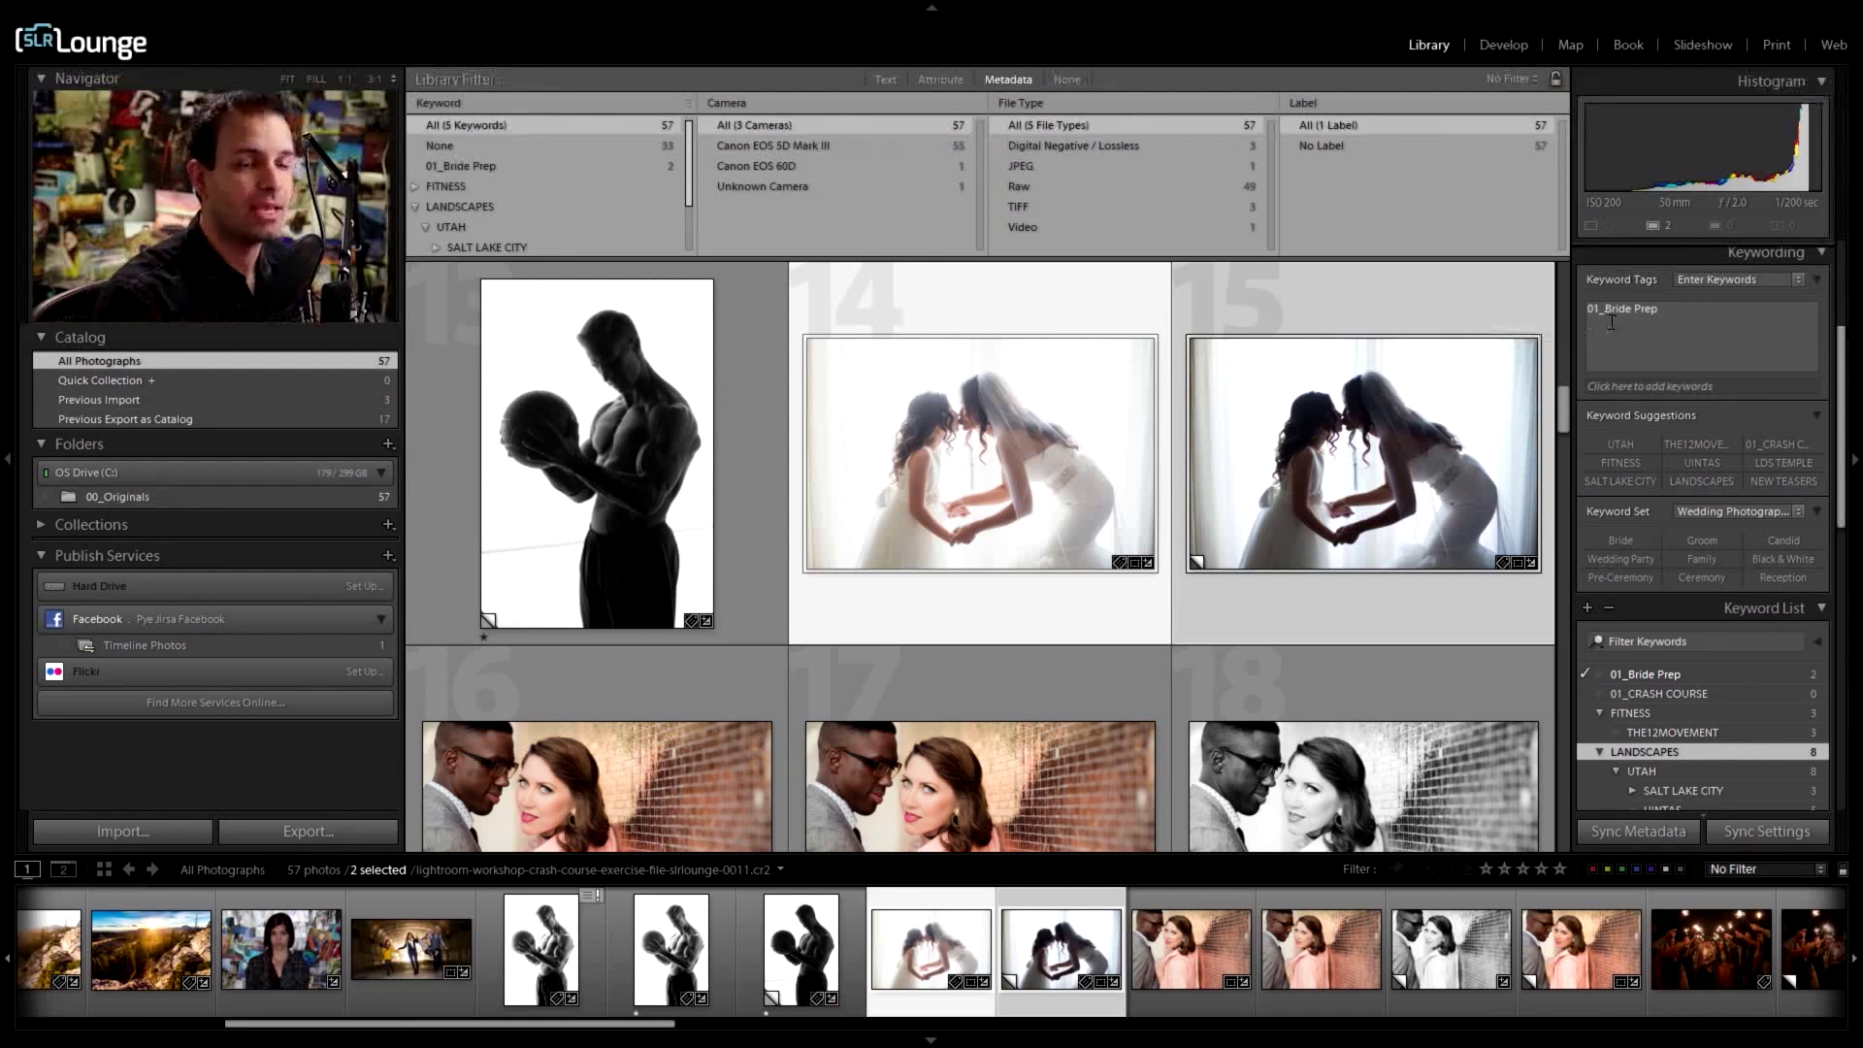
# Step: Open the Edit Keyword Set dialog for the Wedding Photography set
pyautogui.click(1698, 514)
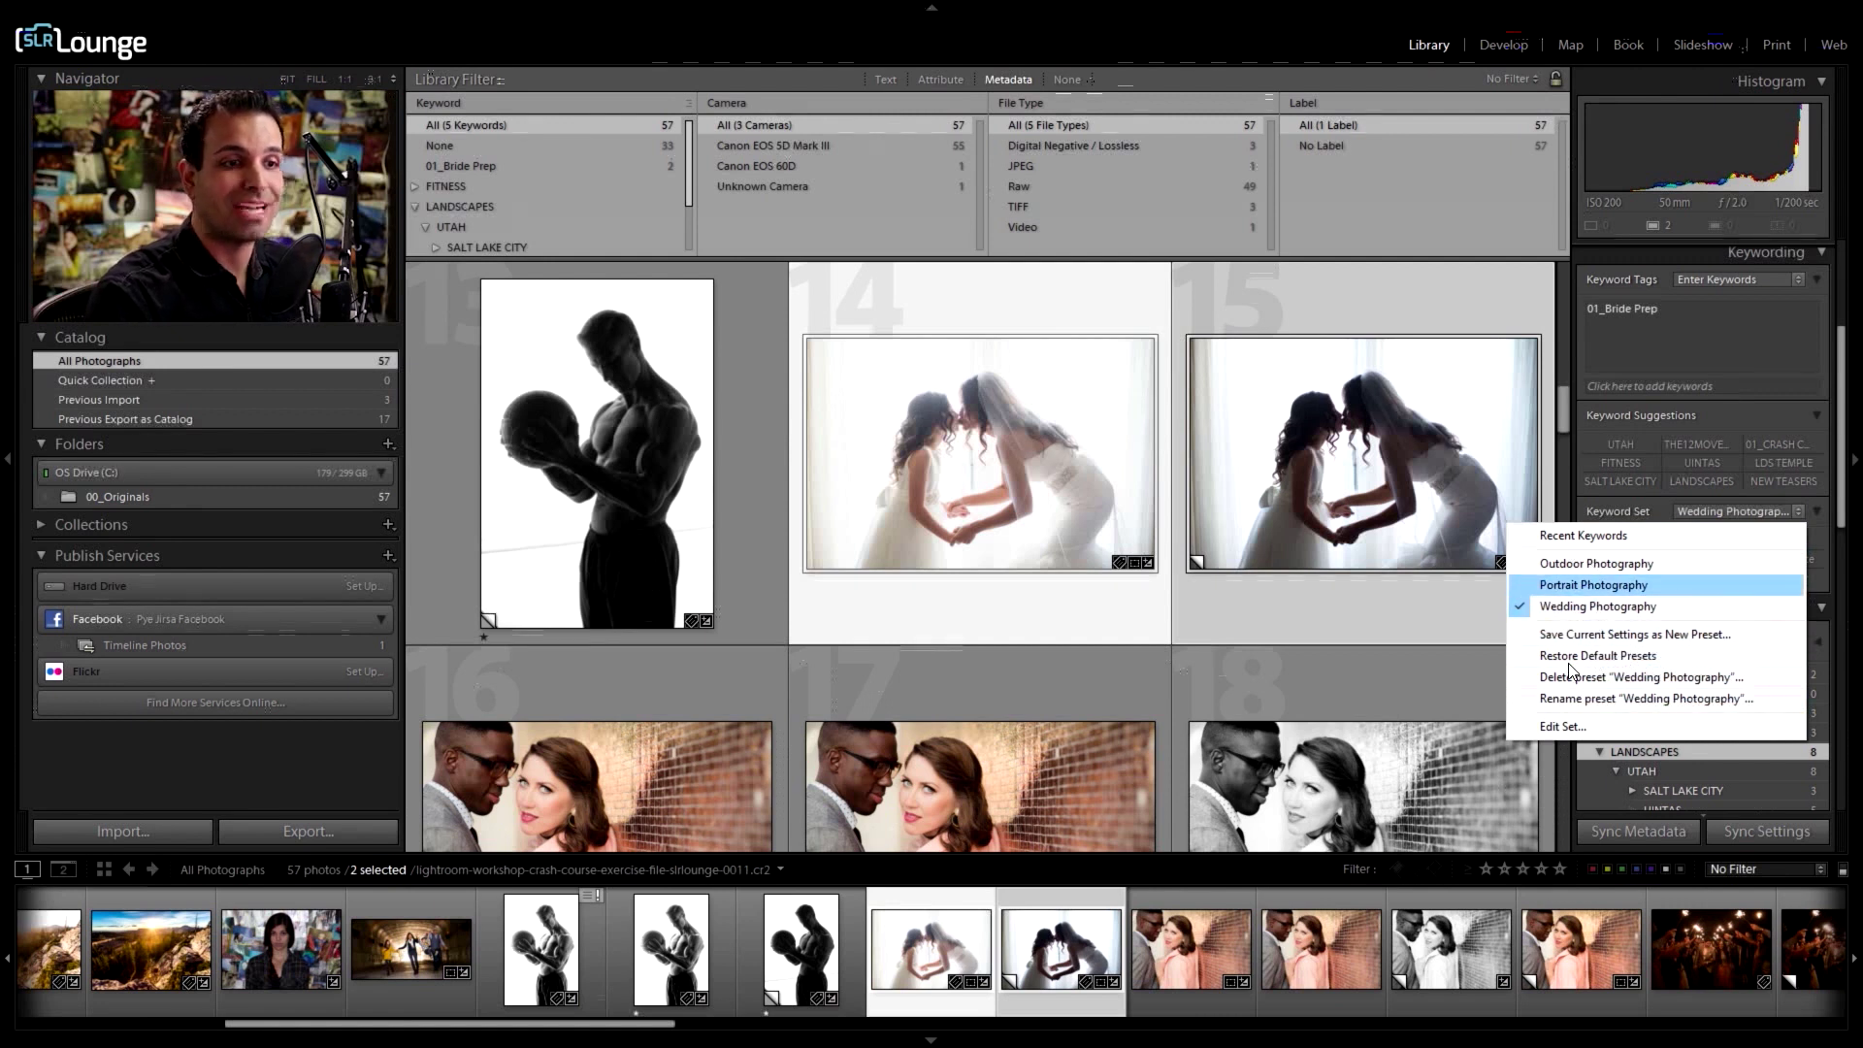
pyautogui.click(1561, 725)
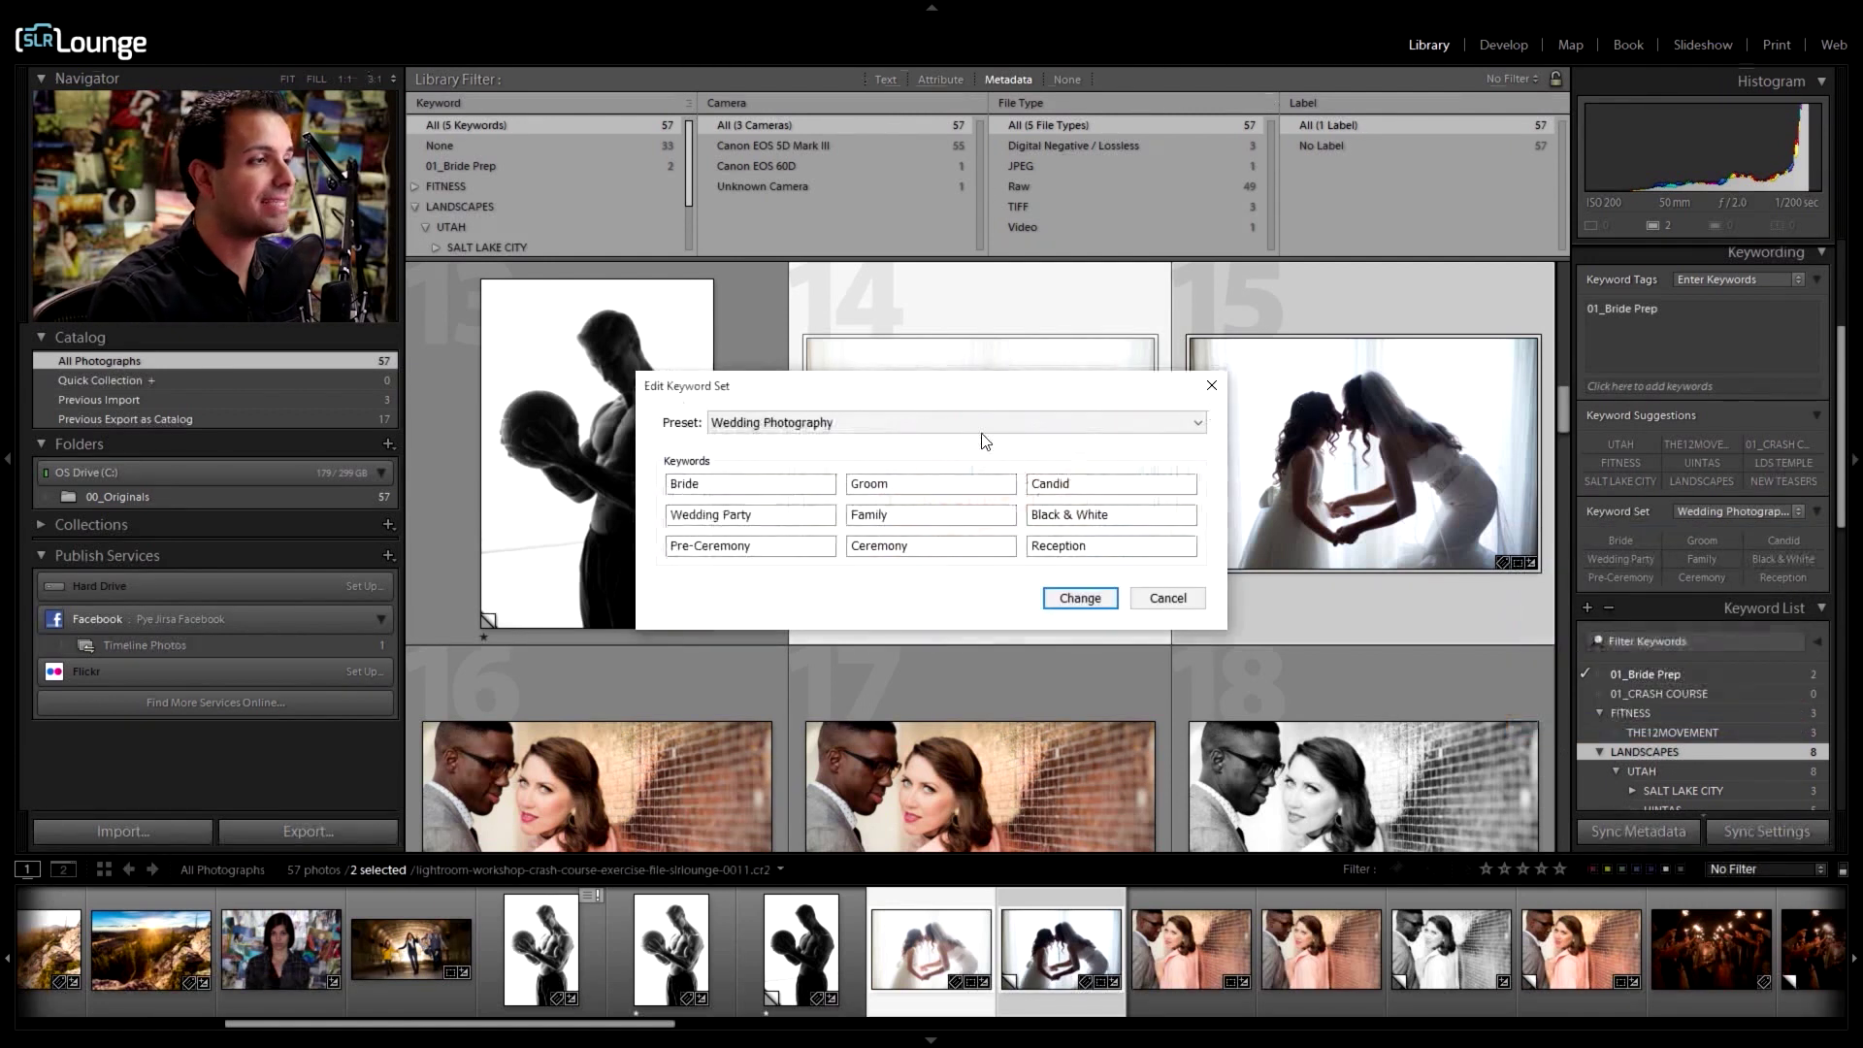
pyautogui.click(868, 423)
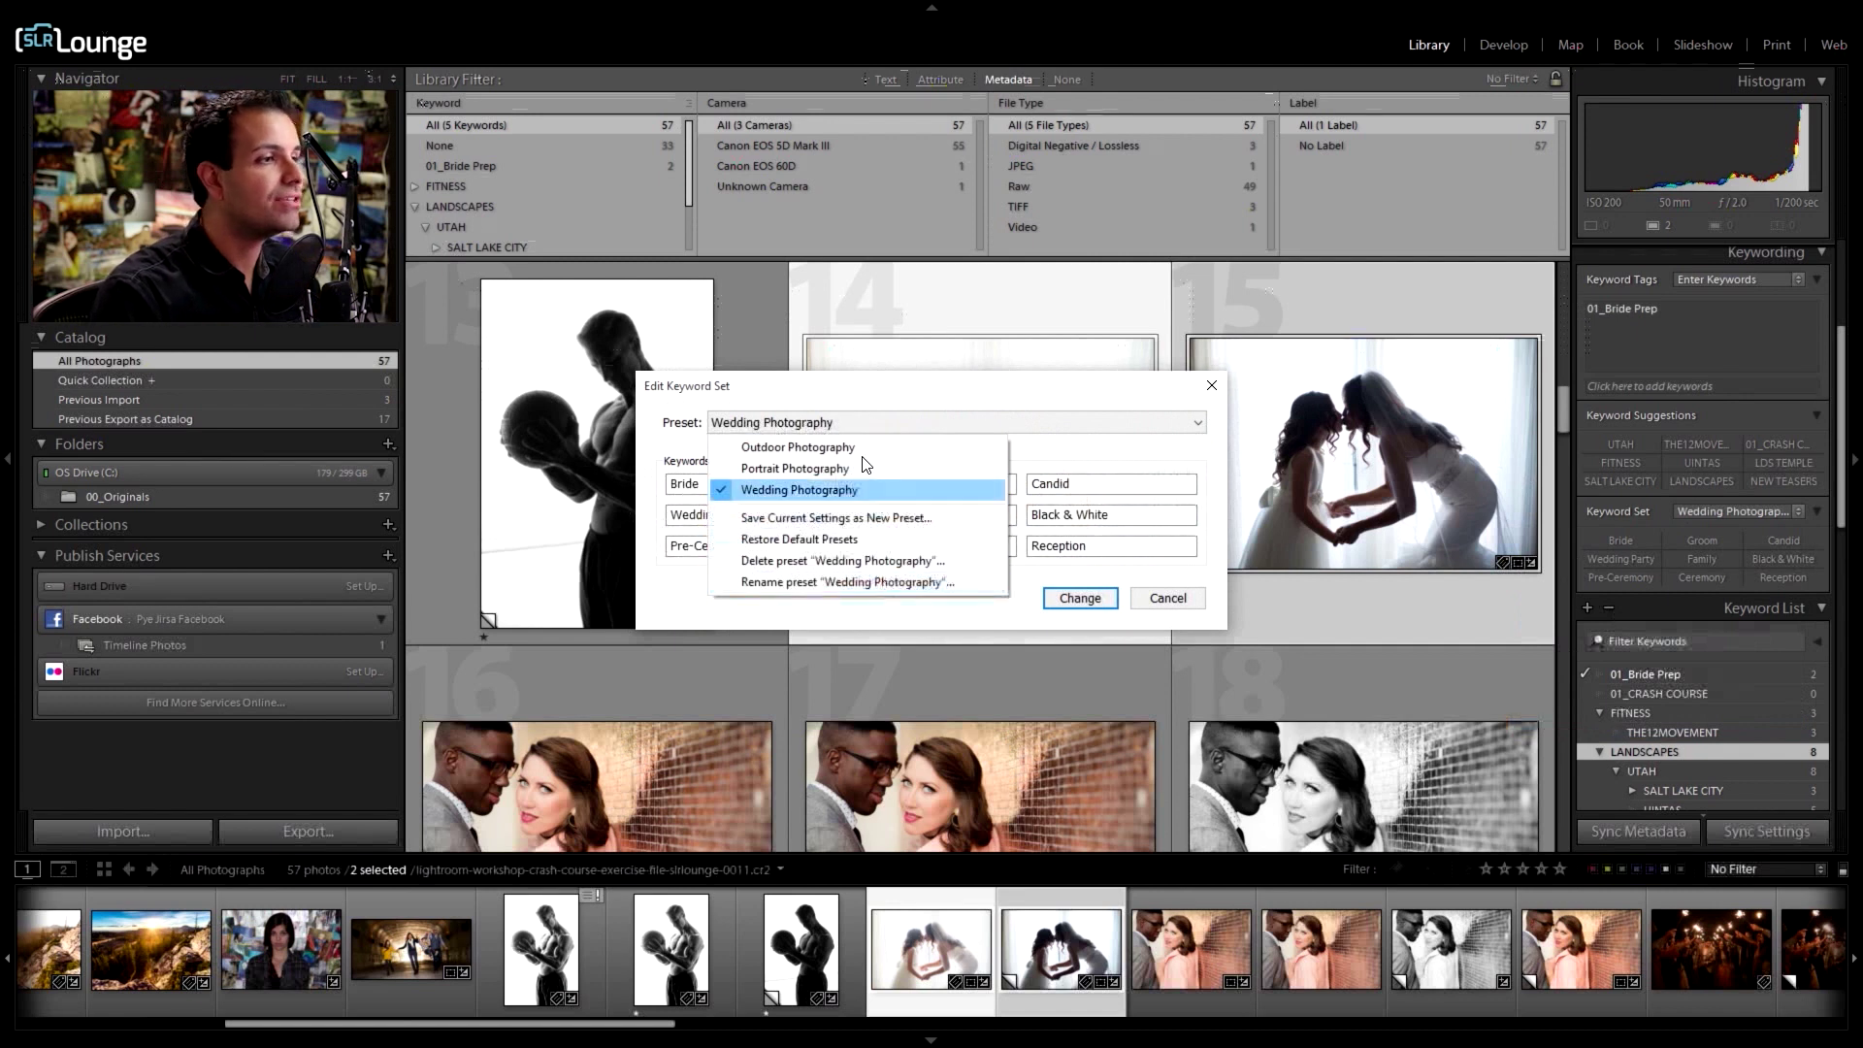
pyautogui.click(719, 490)
# Step: Rename the first keywords to 01_Bride Prep, 02_Groom Prep, 03_Bridal P and 04_Groomsmen
pyautogui.doubleClick(719, 485)
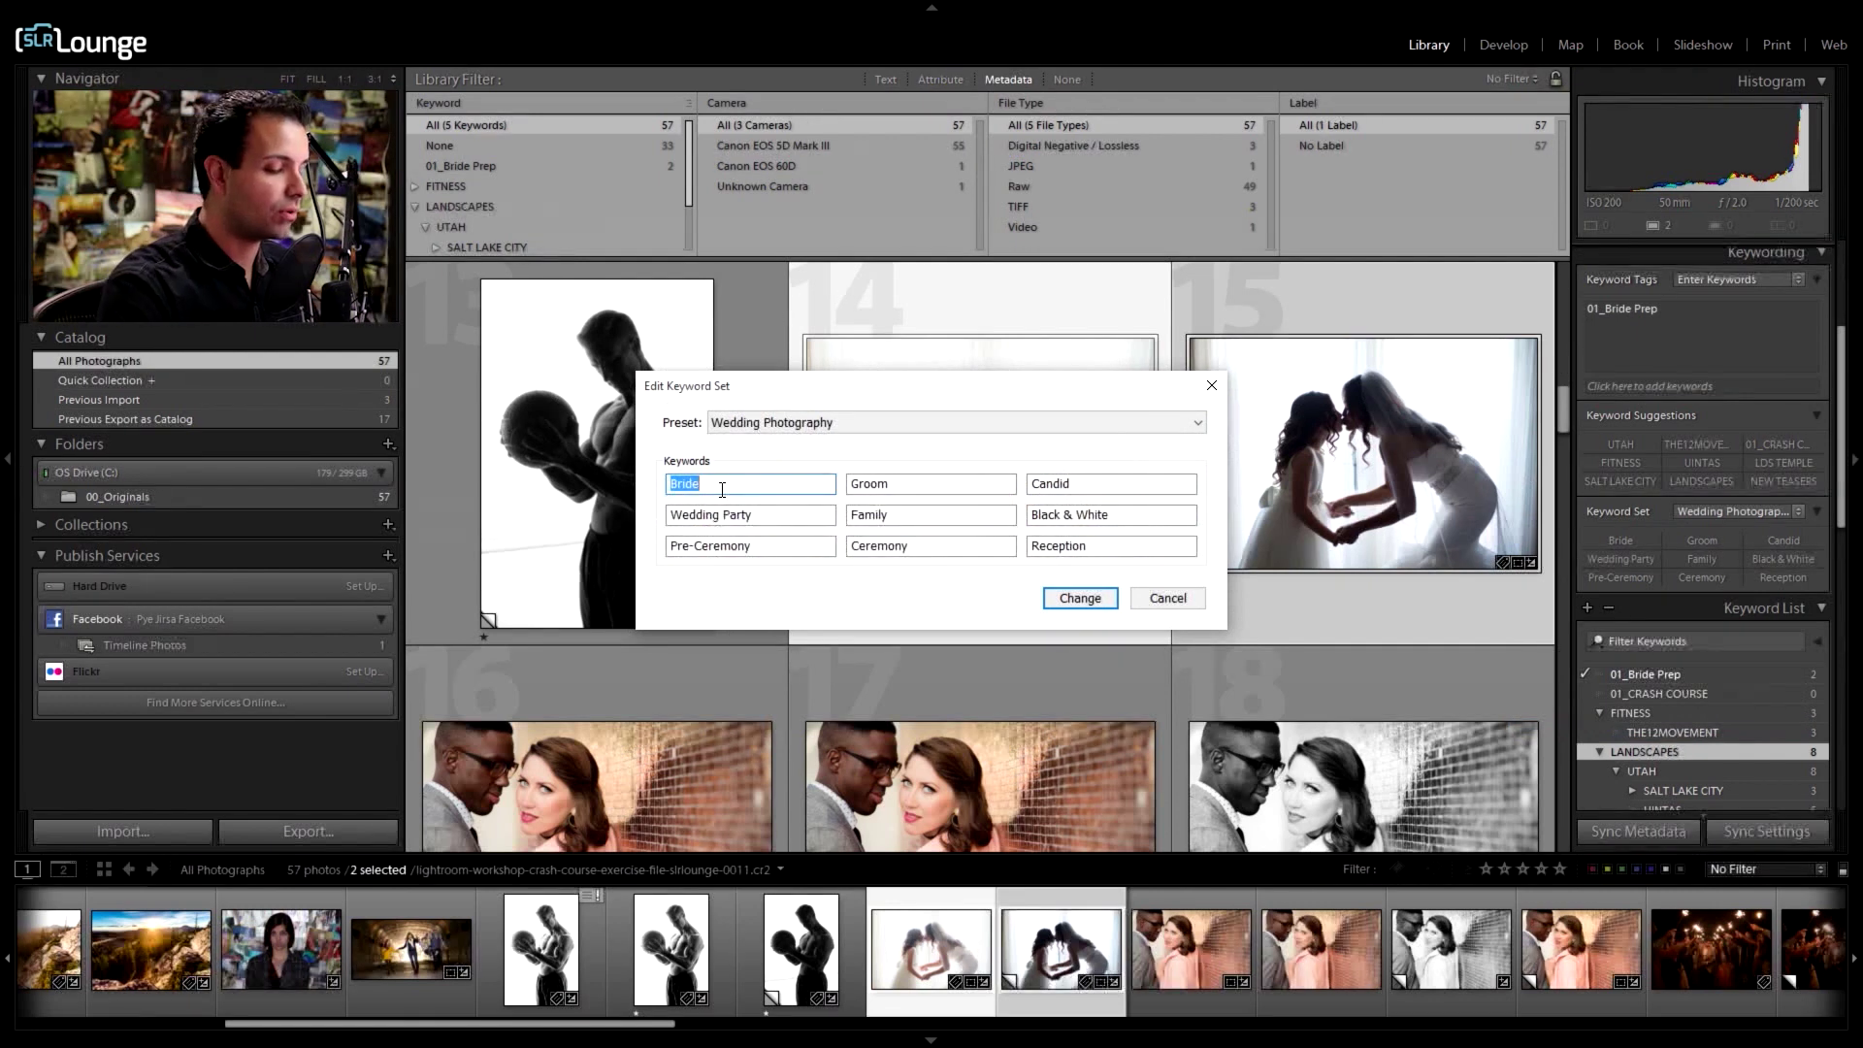
pyautogui.write('01_')
pyautogui.press('Return')
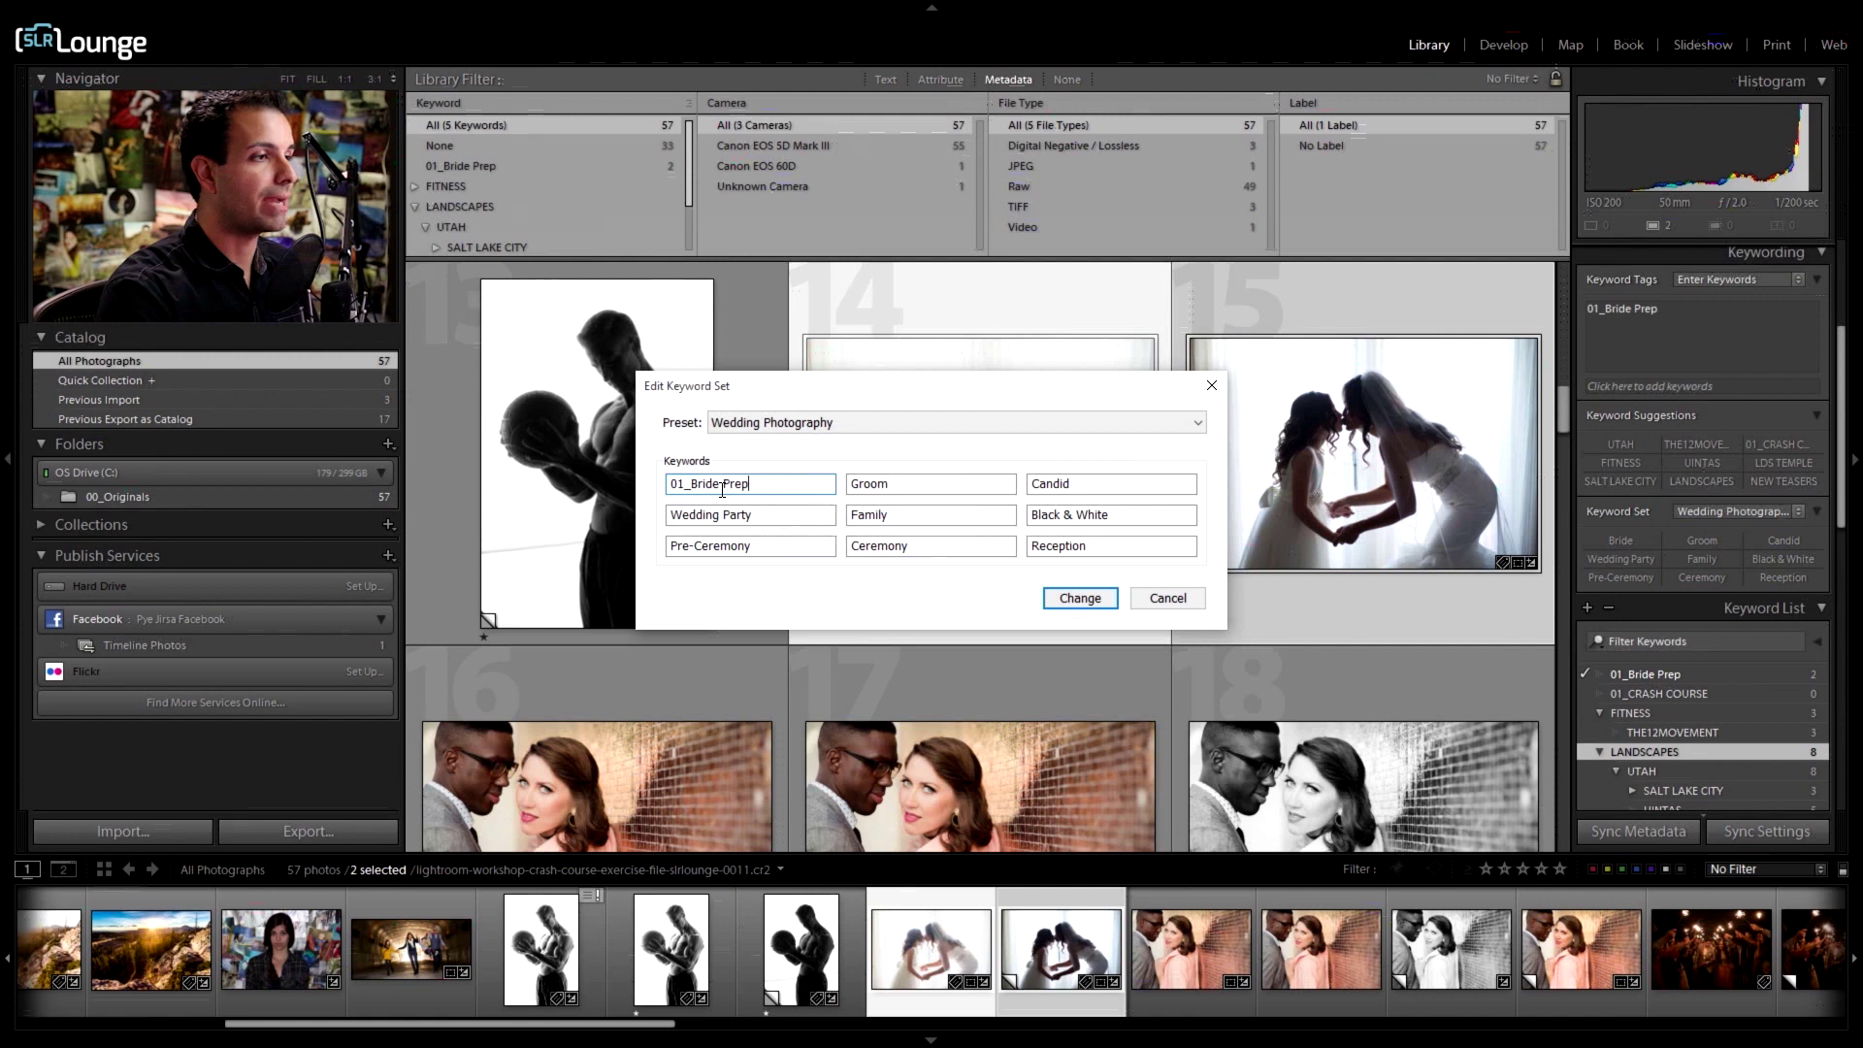
pyautogui.press('Tab')
pyautogui.write('02_Groom ')
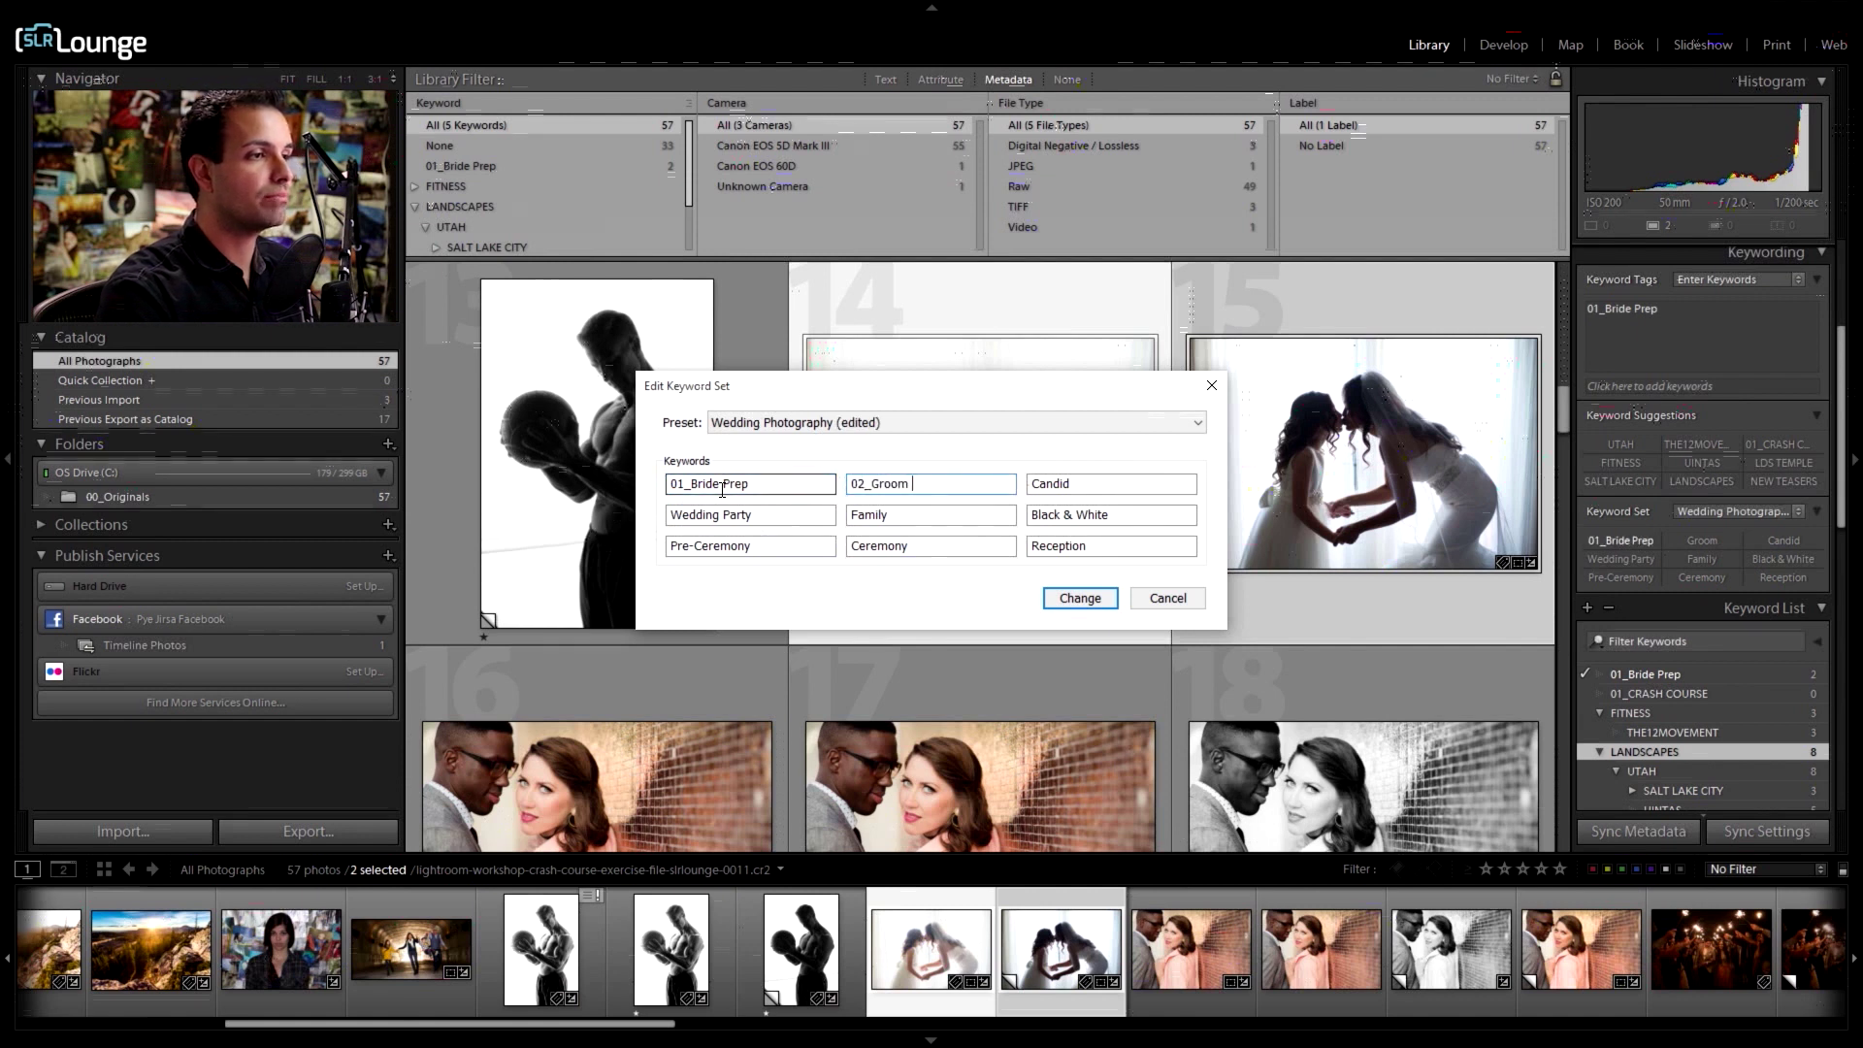
pyautogui.write('Prep')
pyautogui.press('Tab')
pyautogui.write('03_')
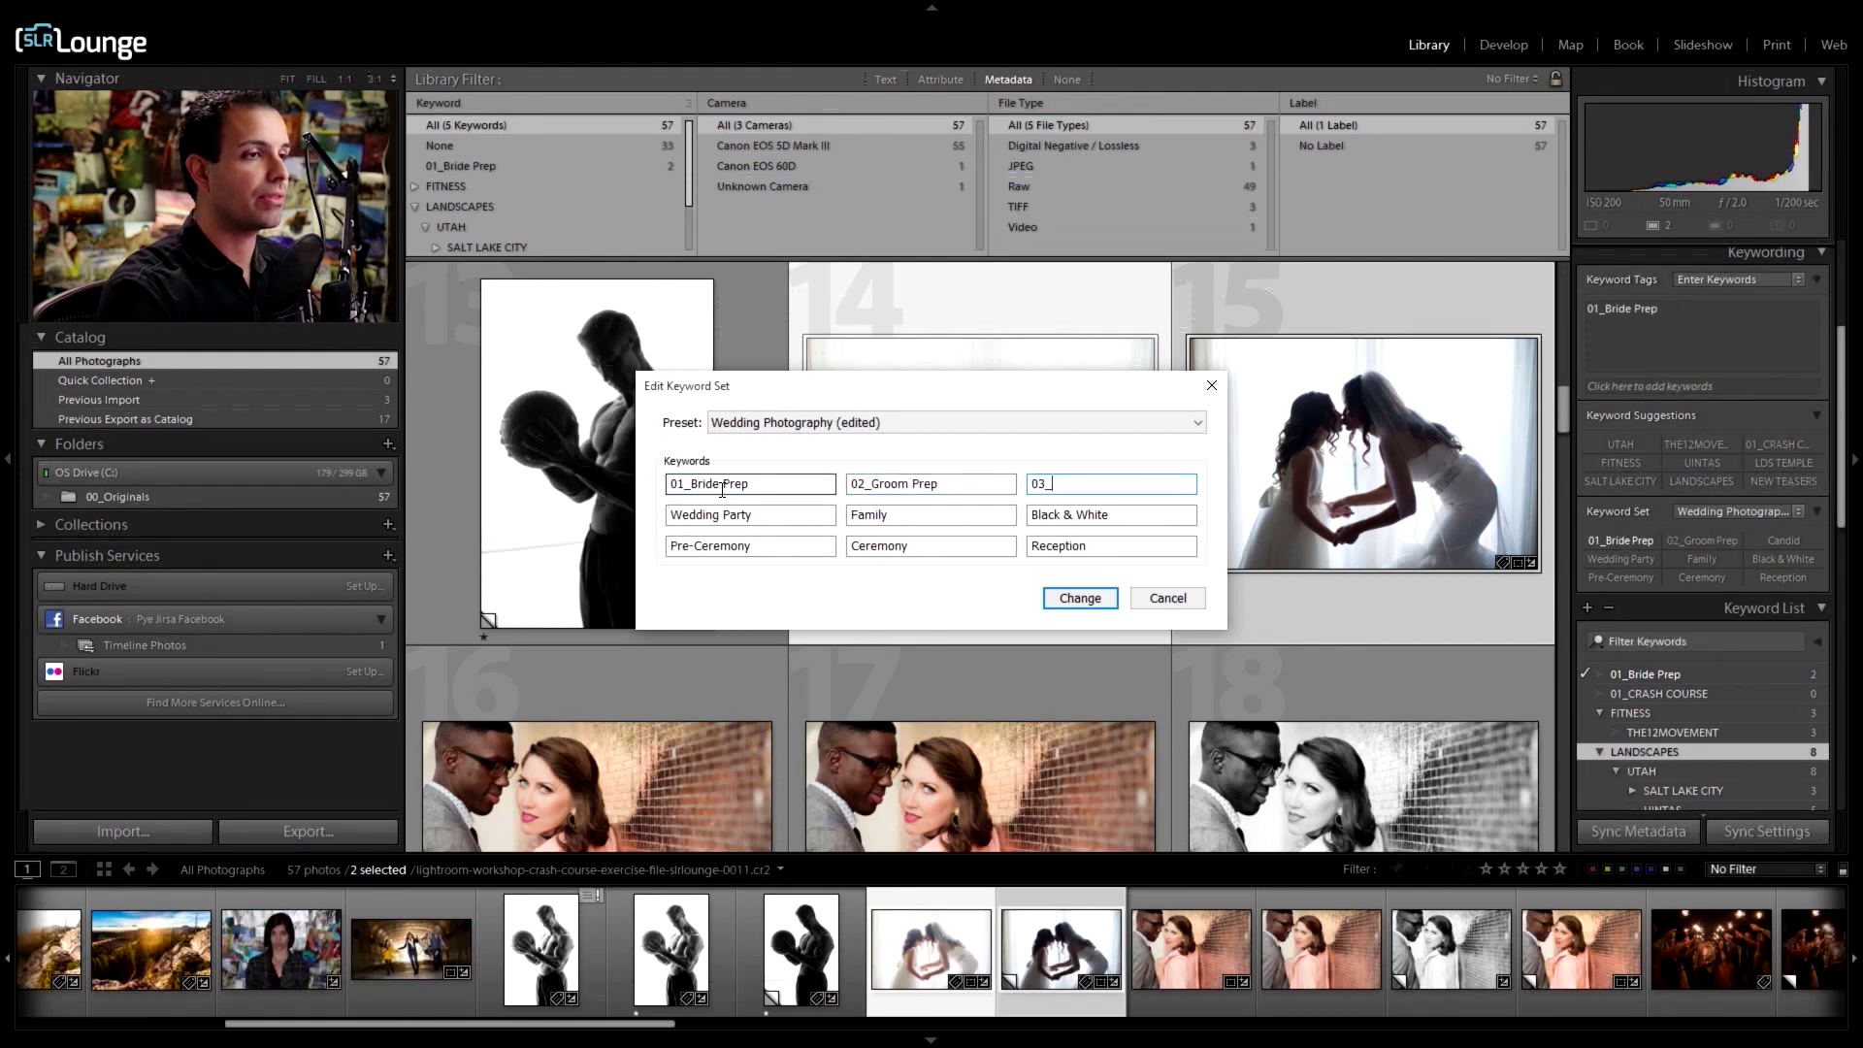
pyautogui.write('Bridal Part')
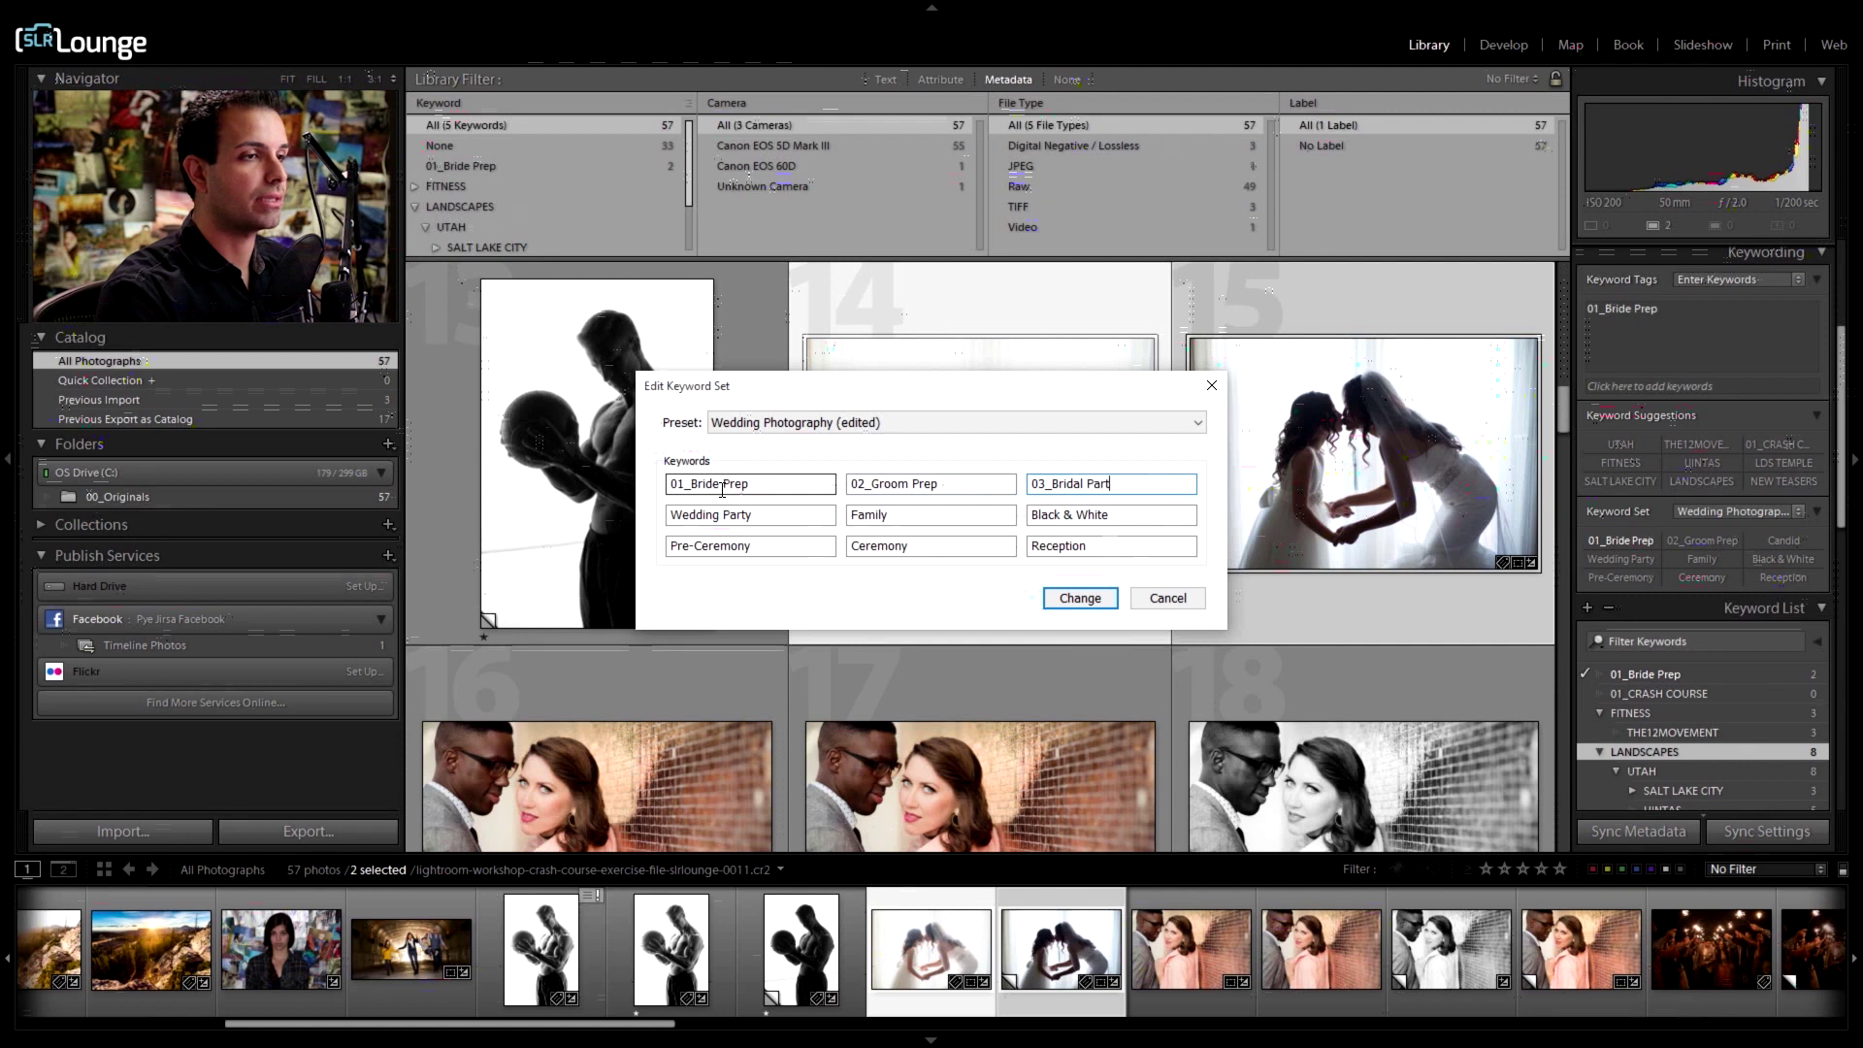
pyautogui.press('Tab')
pyautogui.write('04_Groo')
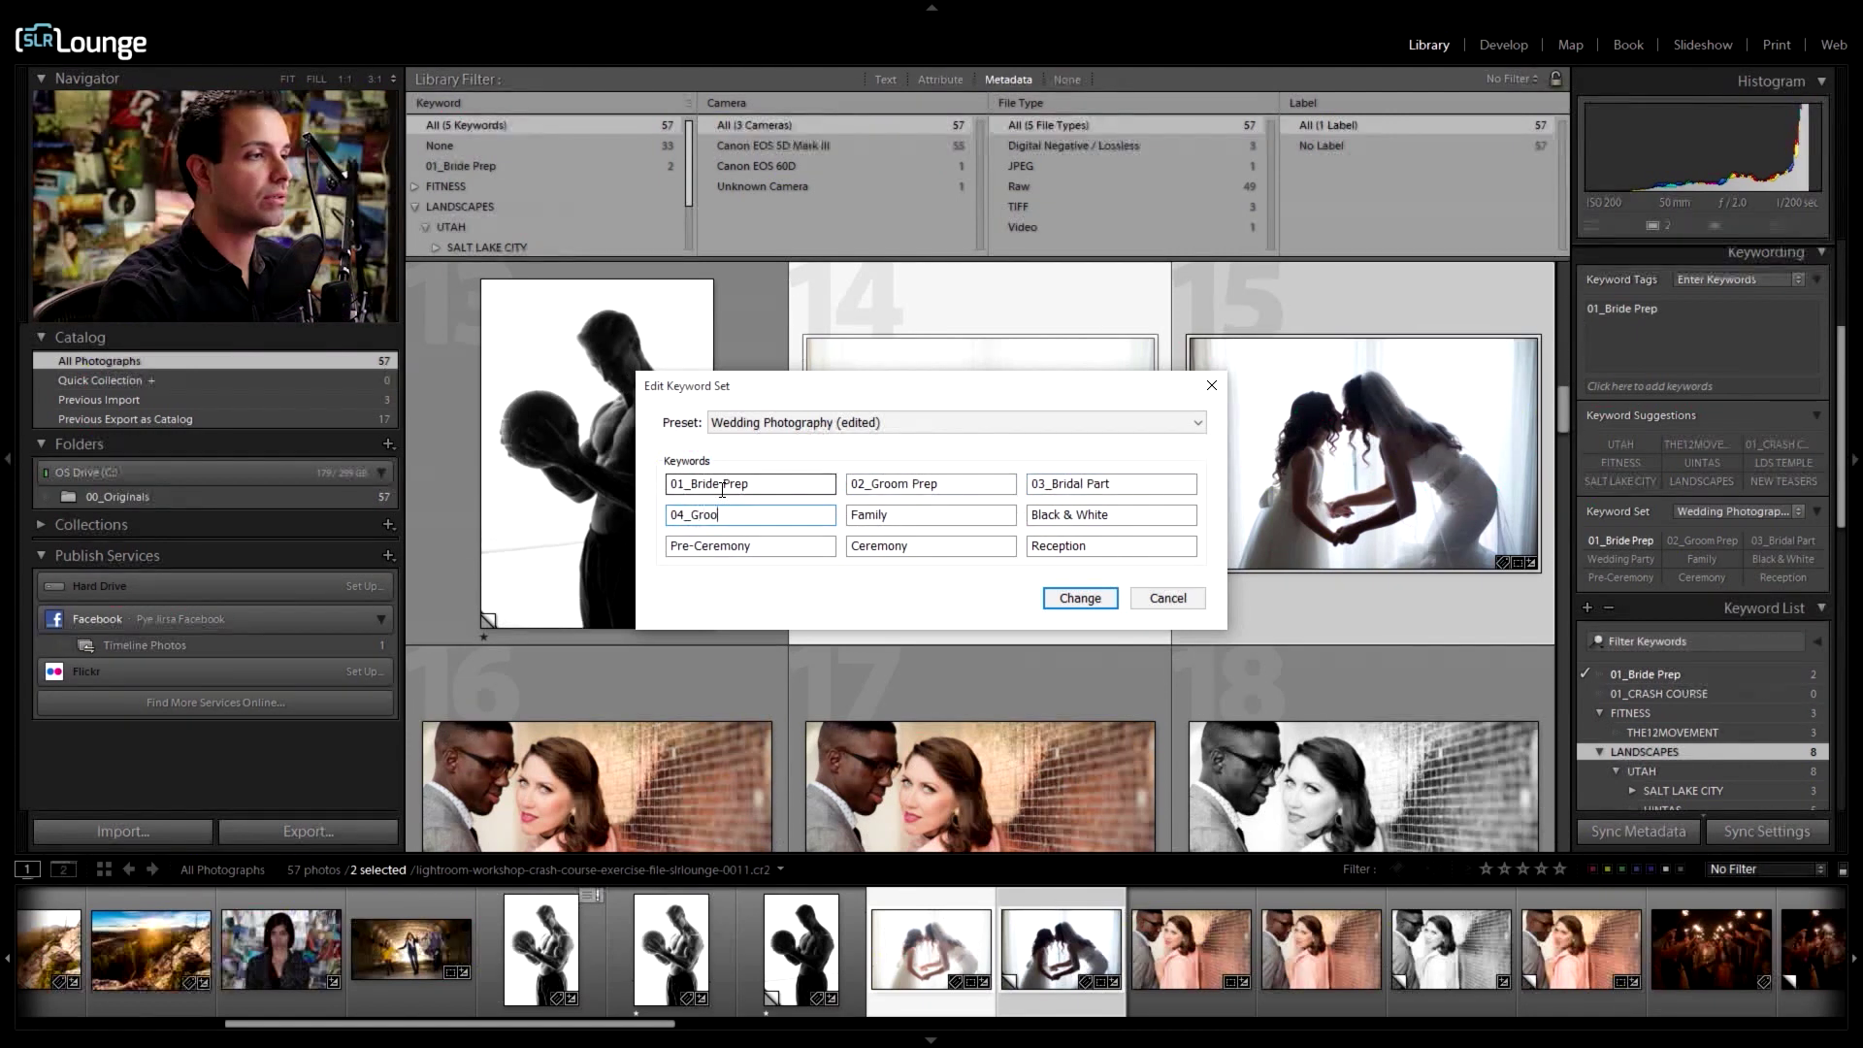
pyautogui.write('msmen')
pyautogui.press('Tab')
# Step: Correct the third keyword to 03_Bridesmaids and rename the fifth to 05_Wedding Party
pyautogui.hotkey('shift', 'Tab')
pyautogui.hotkey('shift', 'Tab')
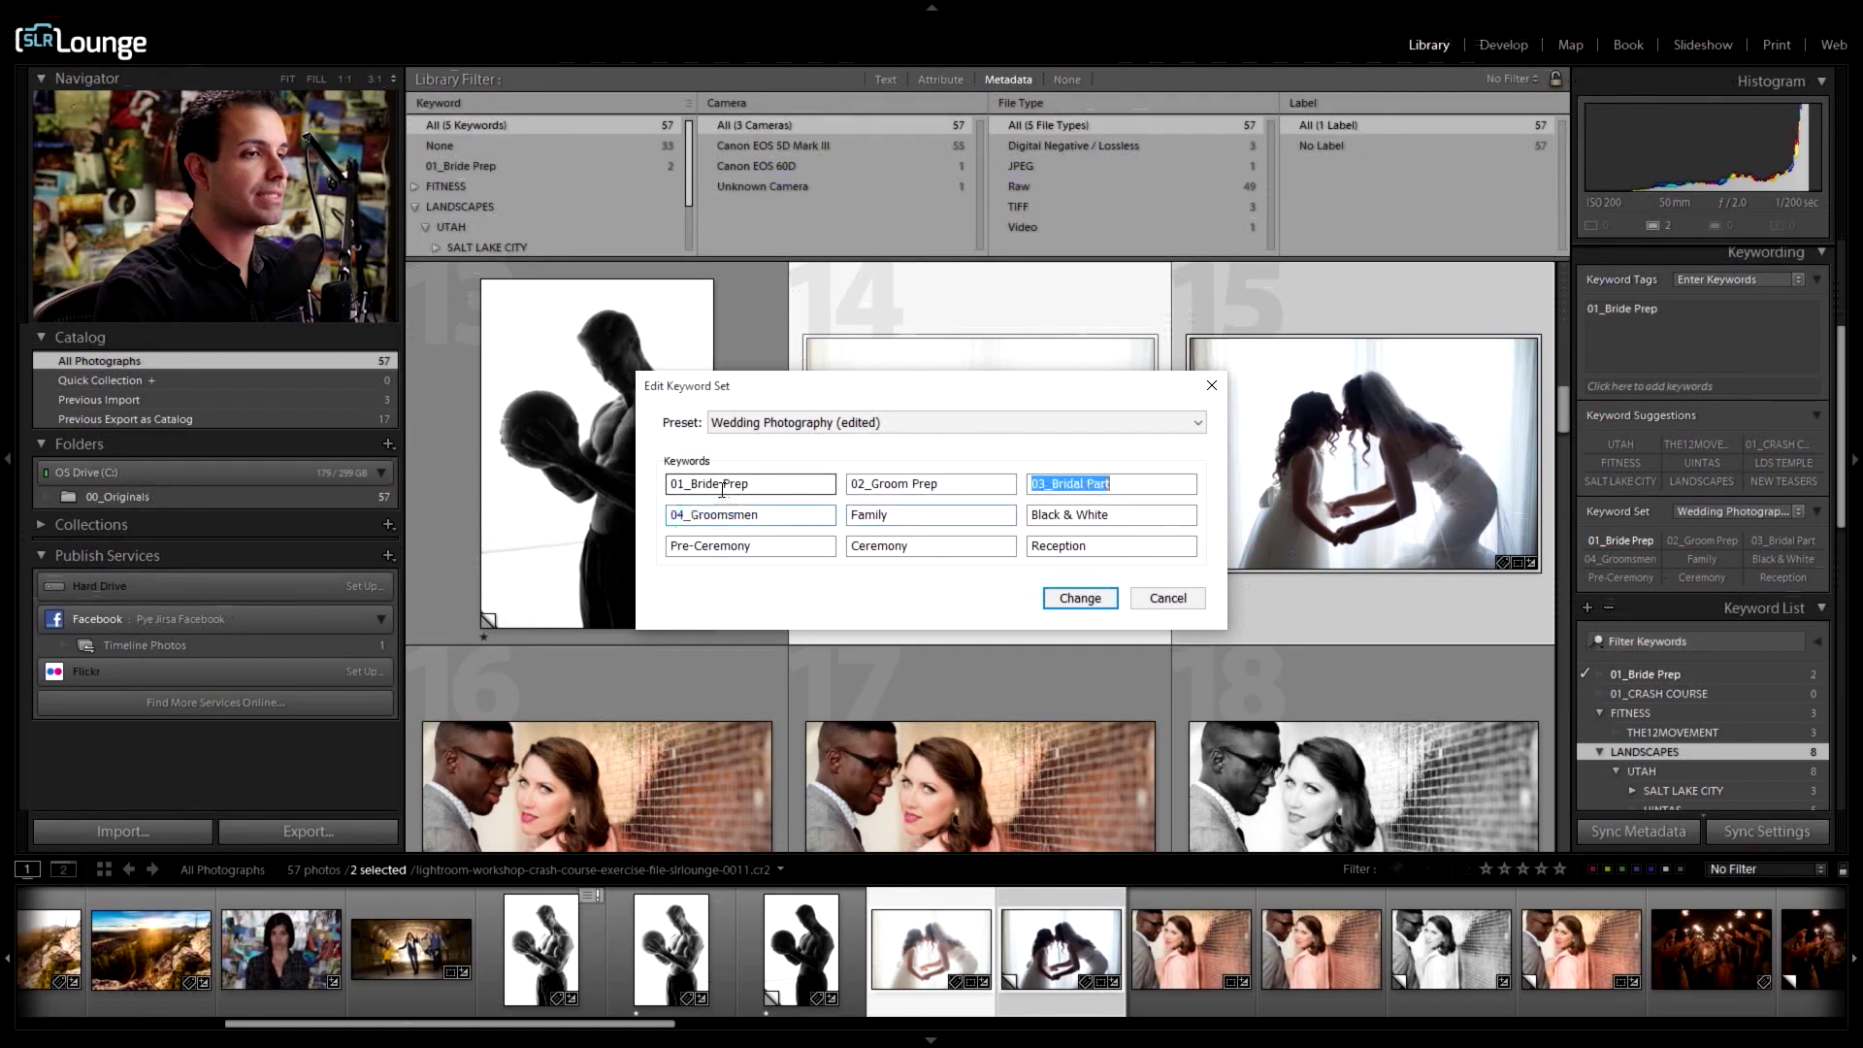
pyautogui.hotkey('shift', 'Tab')
pyautogui.press('Tab')
pyautogui.press('End')
pyautogui.press('BackSpace')
pyautogui.press('BackSpace')
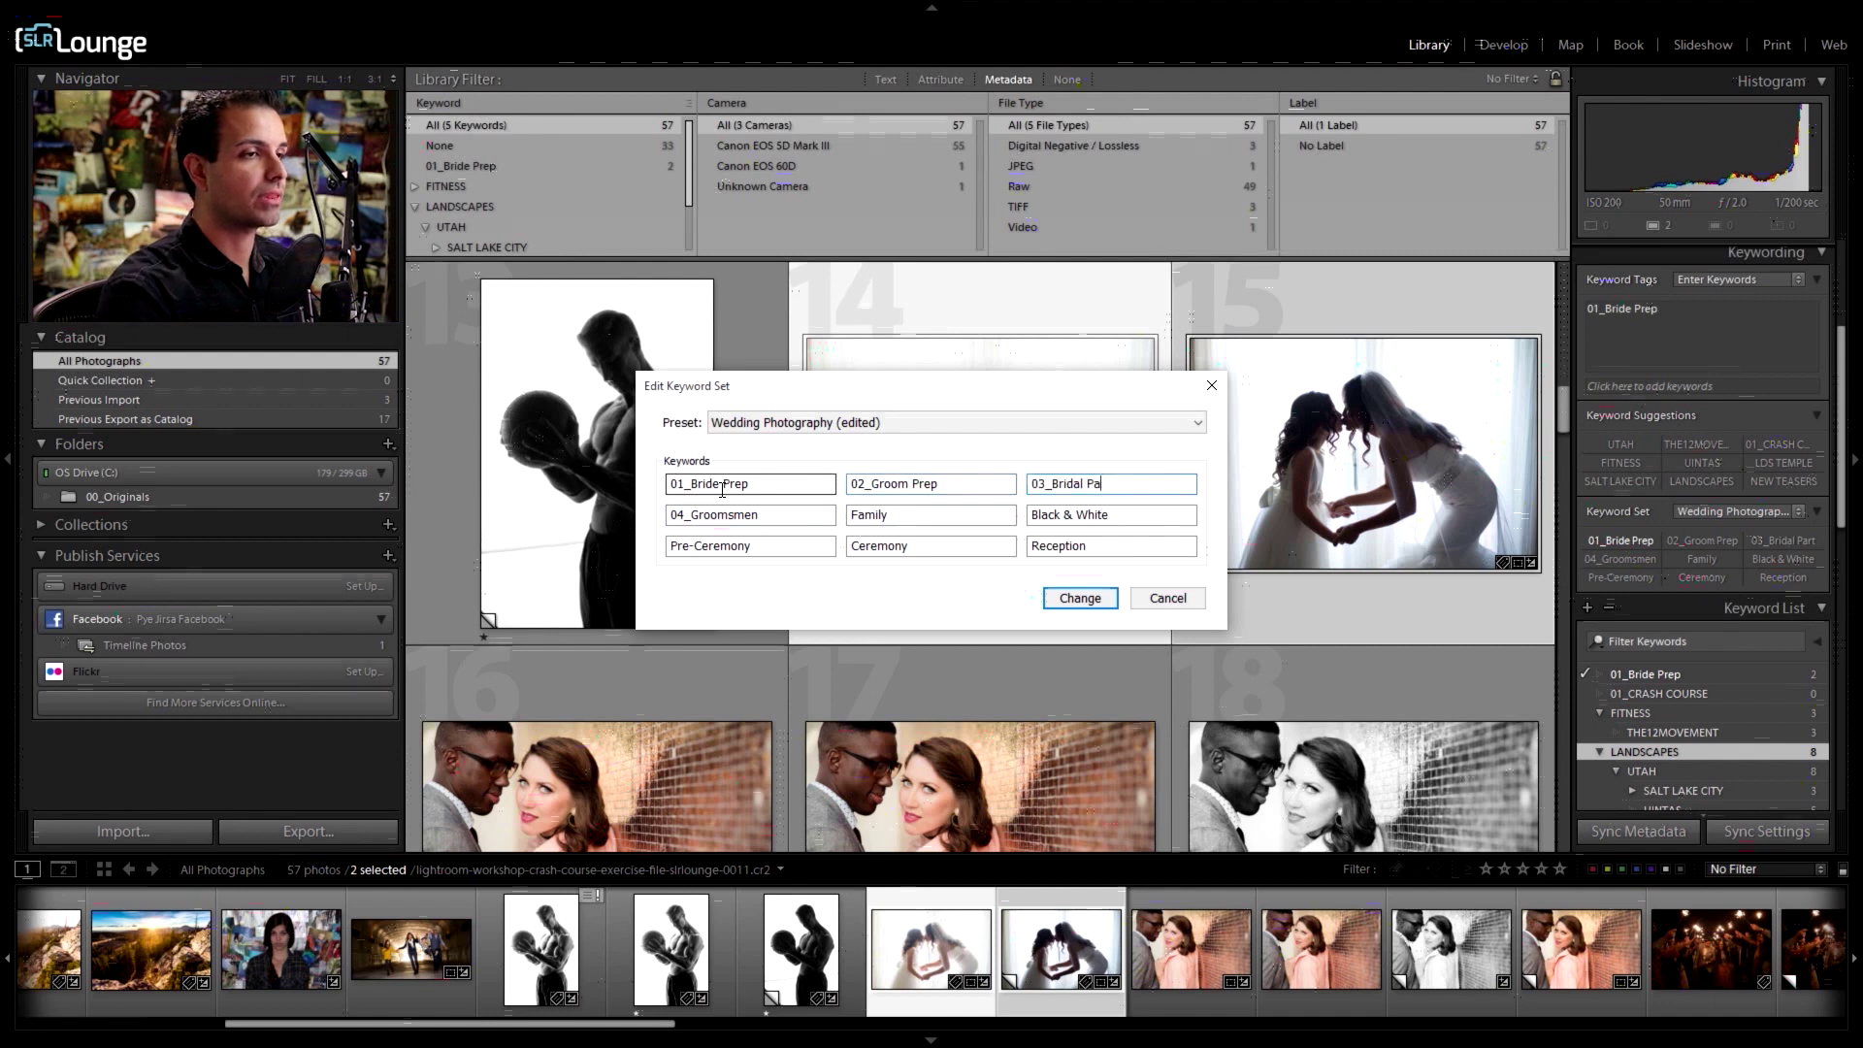
pyautogui.press('BackSpace')
pyautogui.press('BackSpace')
pyautogui.write('esmaids')
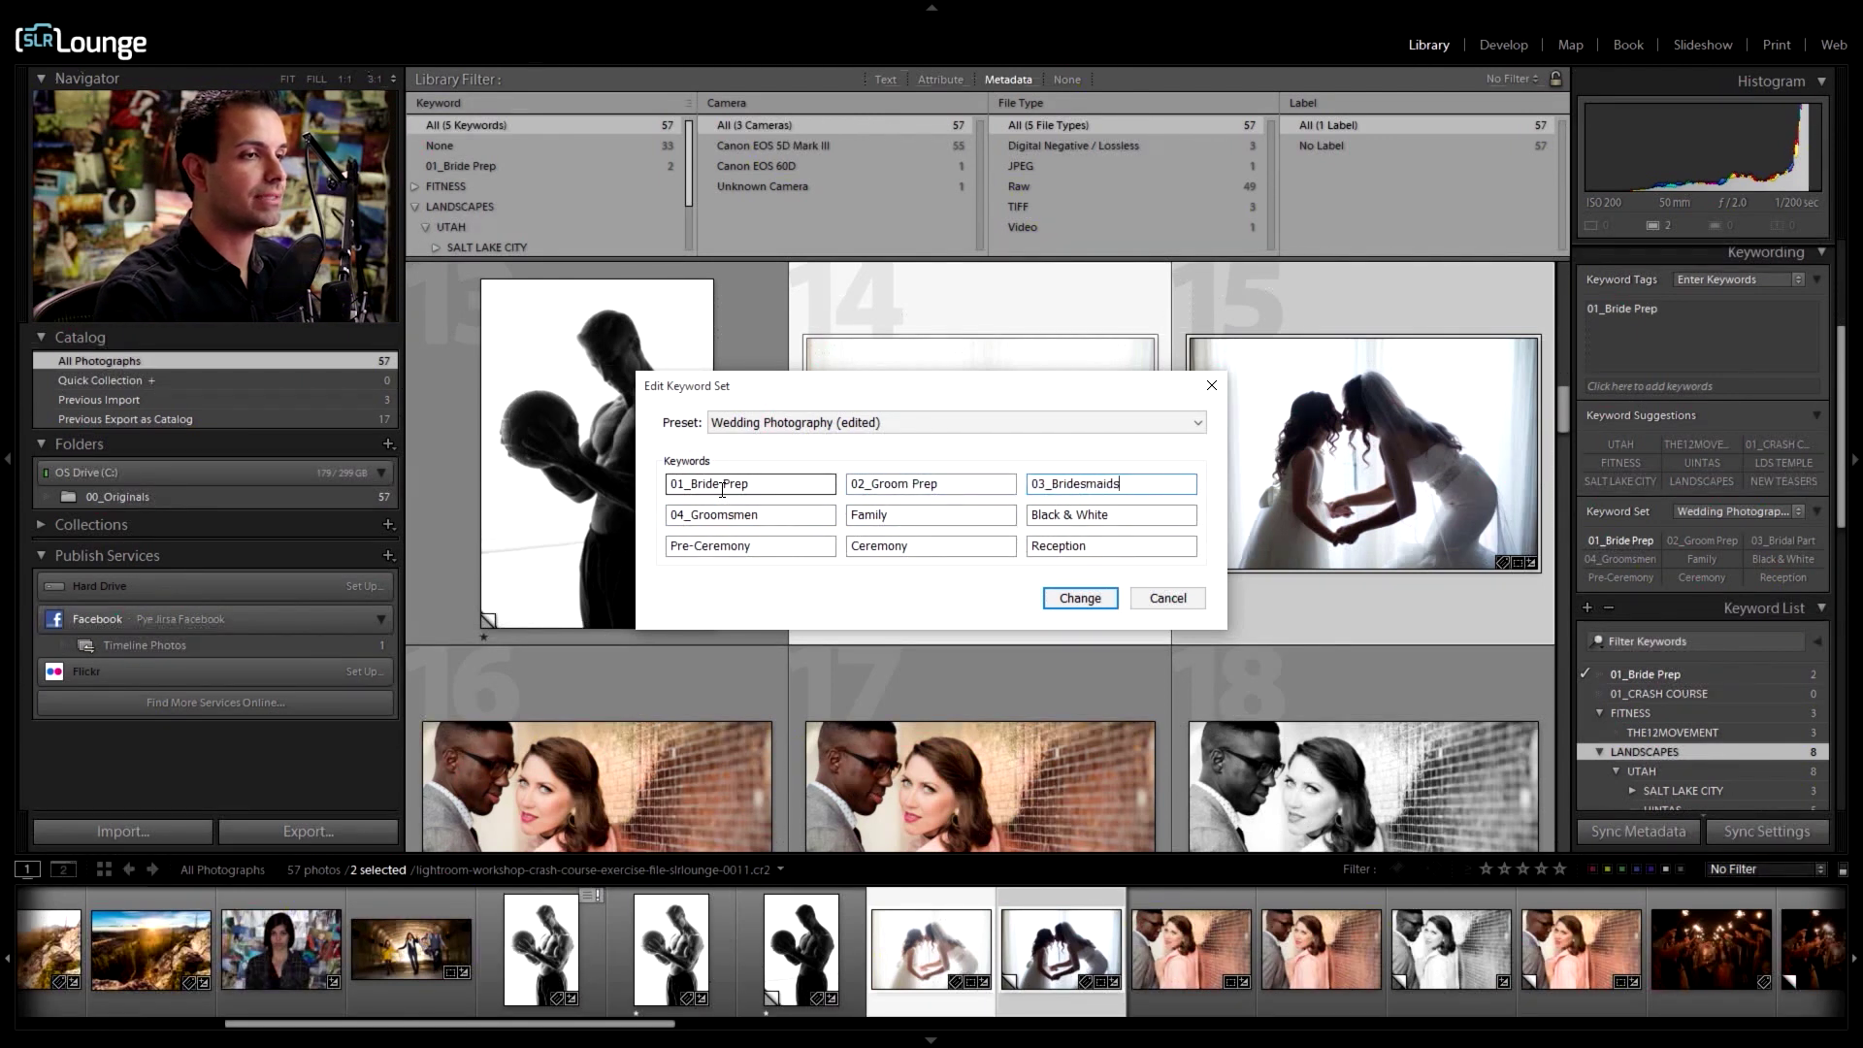
pyautogui.press('Tab')
pyautogui.press('Tab')
pyautogui.press('Tab')
pyautogui.hotkey('shift', 'Tab')
pyautogui.write('05_')
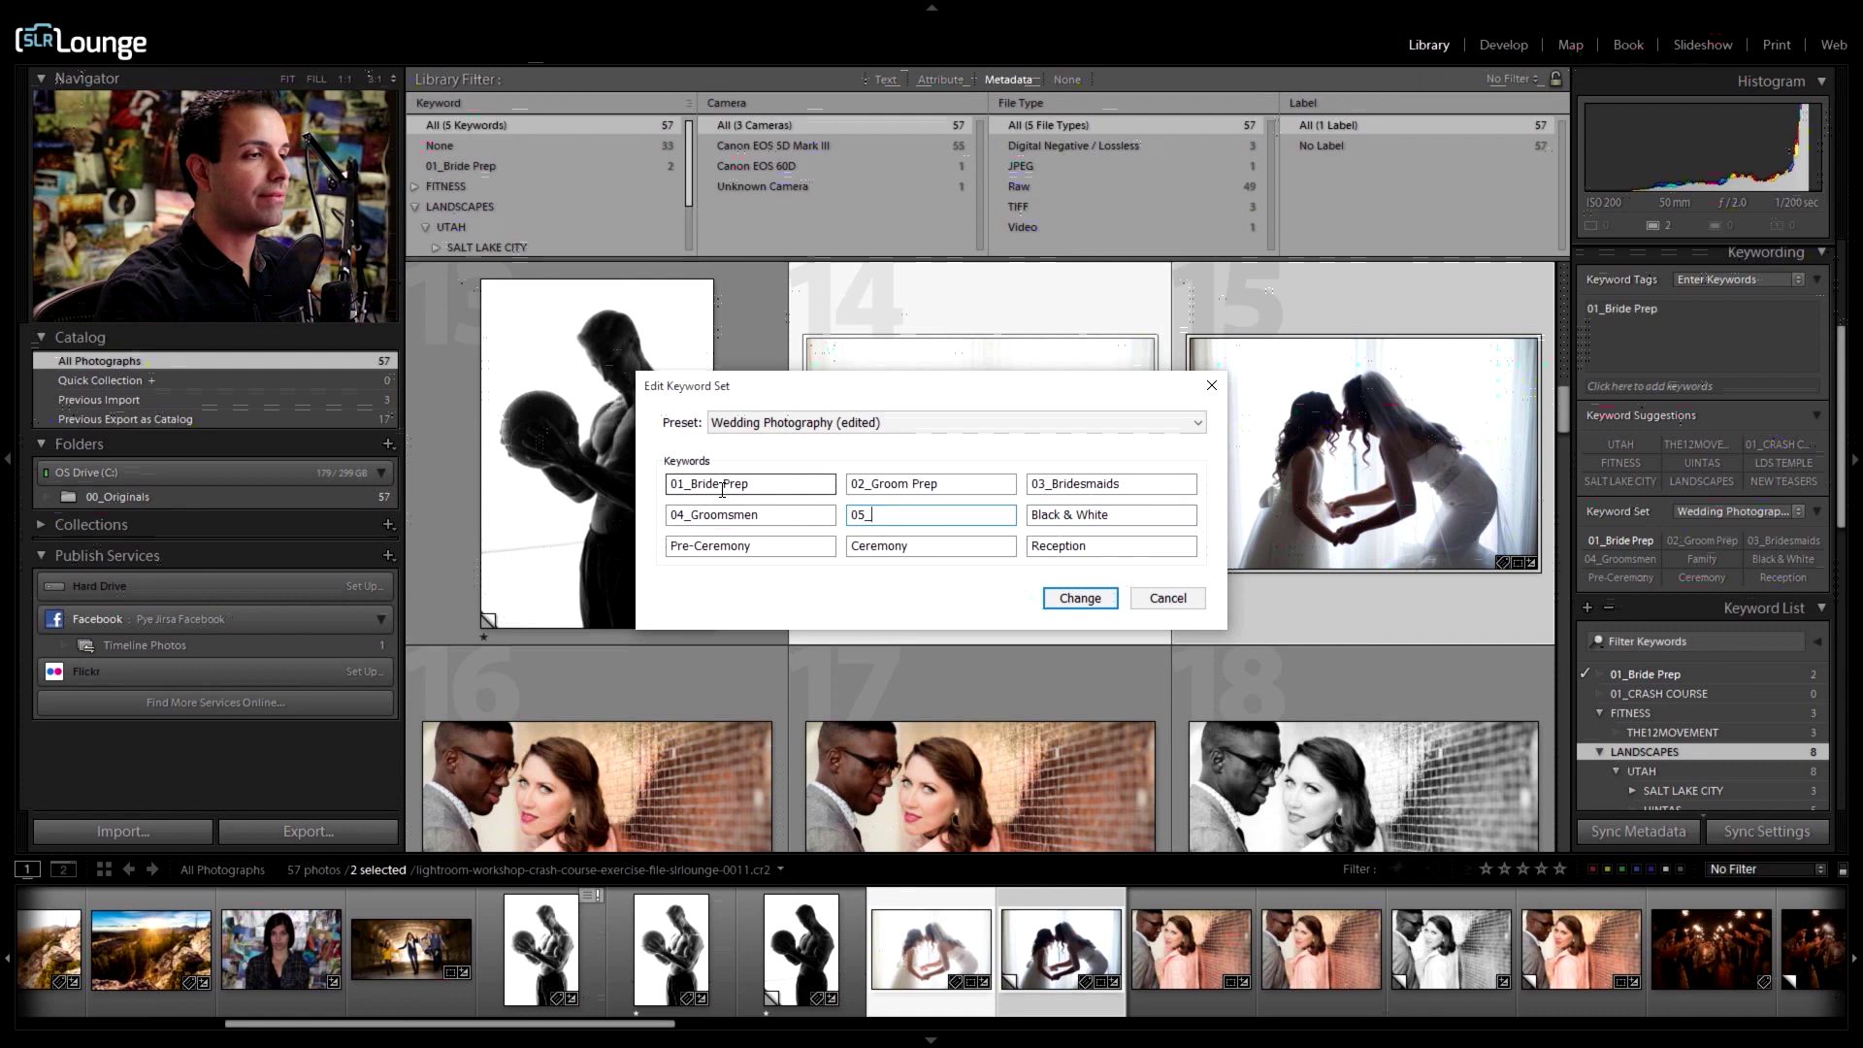
pyautogui.write('Wedding P')
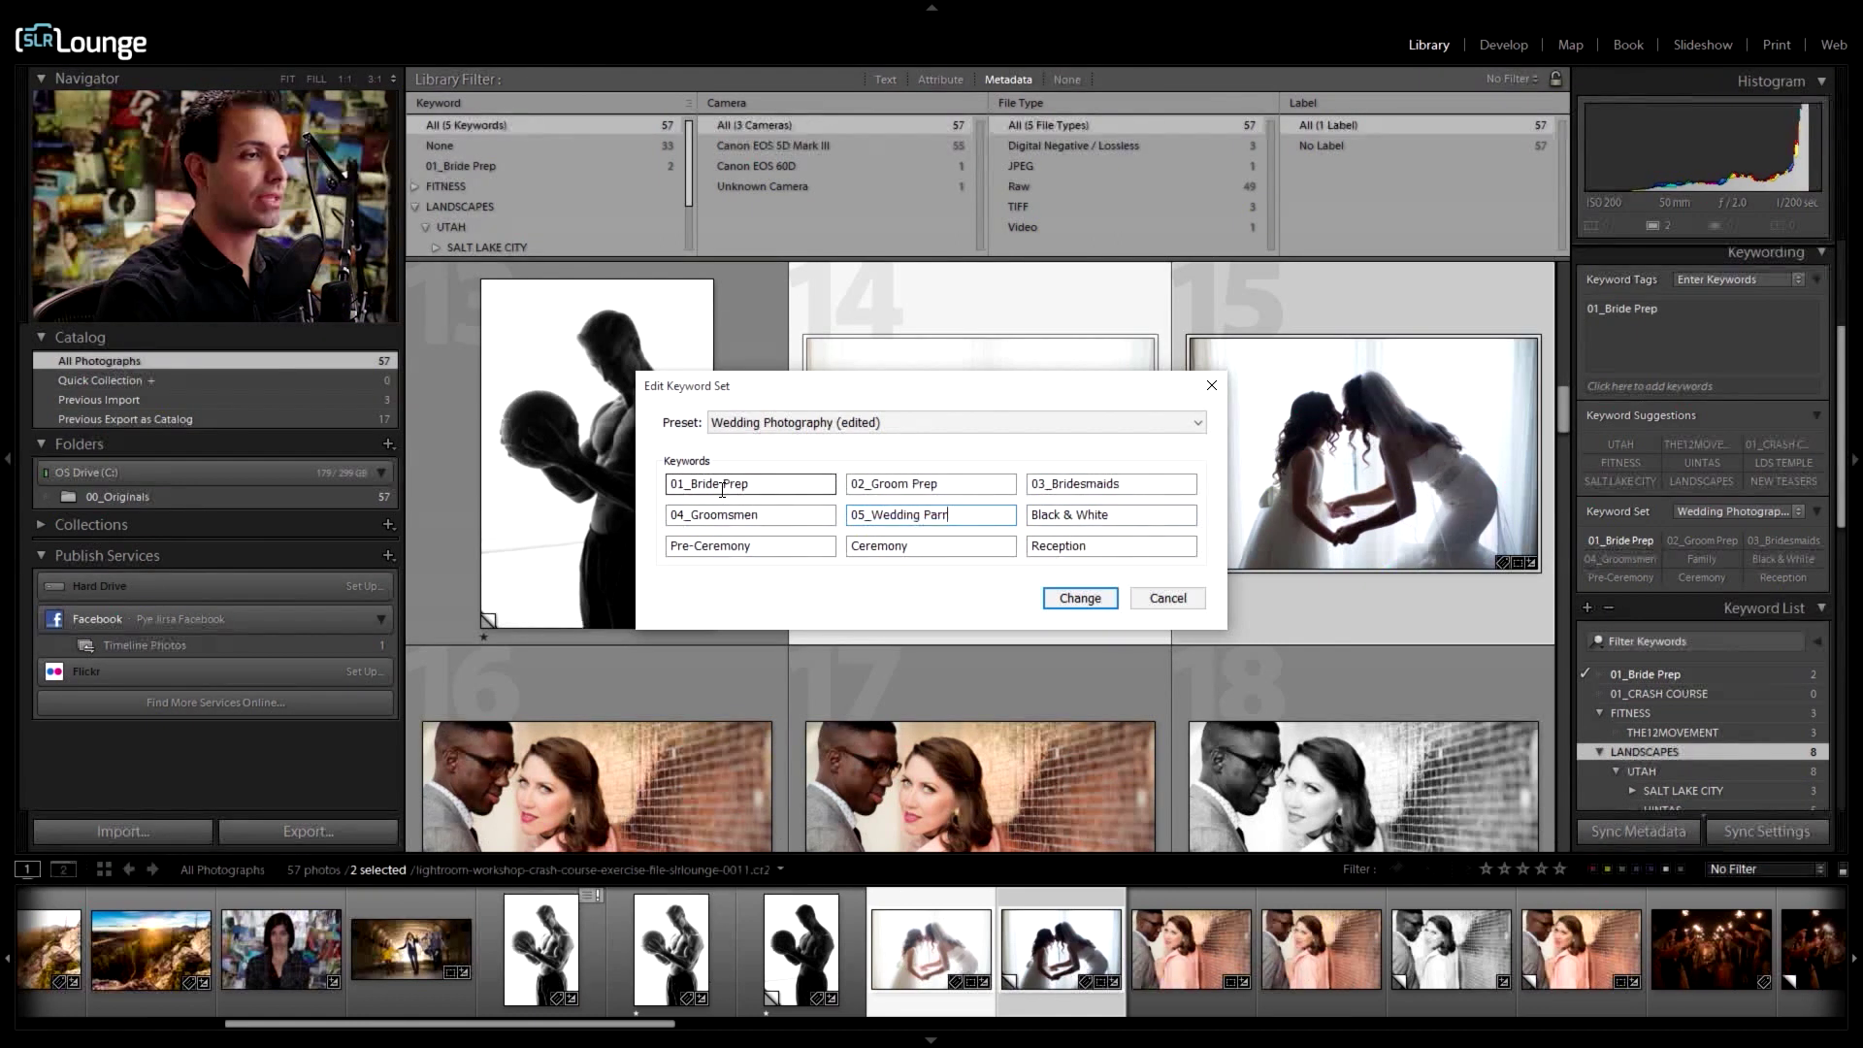
pyautogui.write('arty')
# Step: Rename the remaining keywords 06_Ceremony, 07_Family Formals, 08_Cocktail and 09_Reception
pyautogui.press('Tab')
pyautogui.write('06_Ceremo')
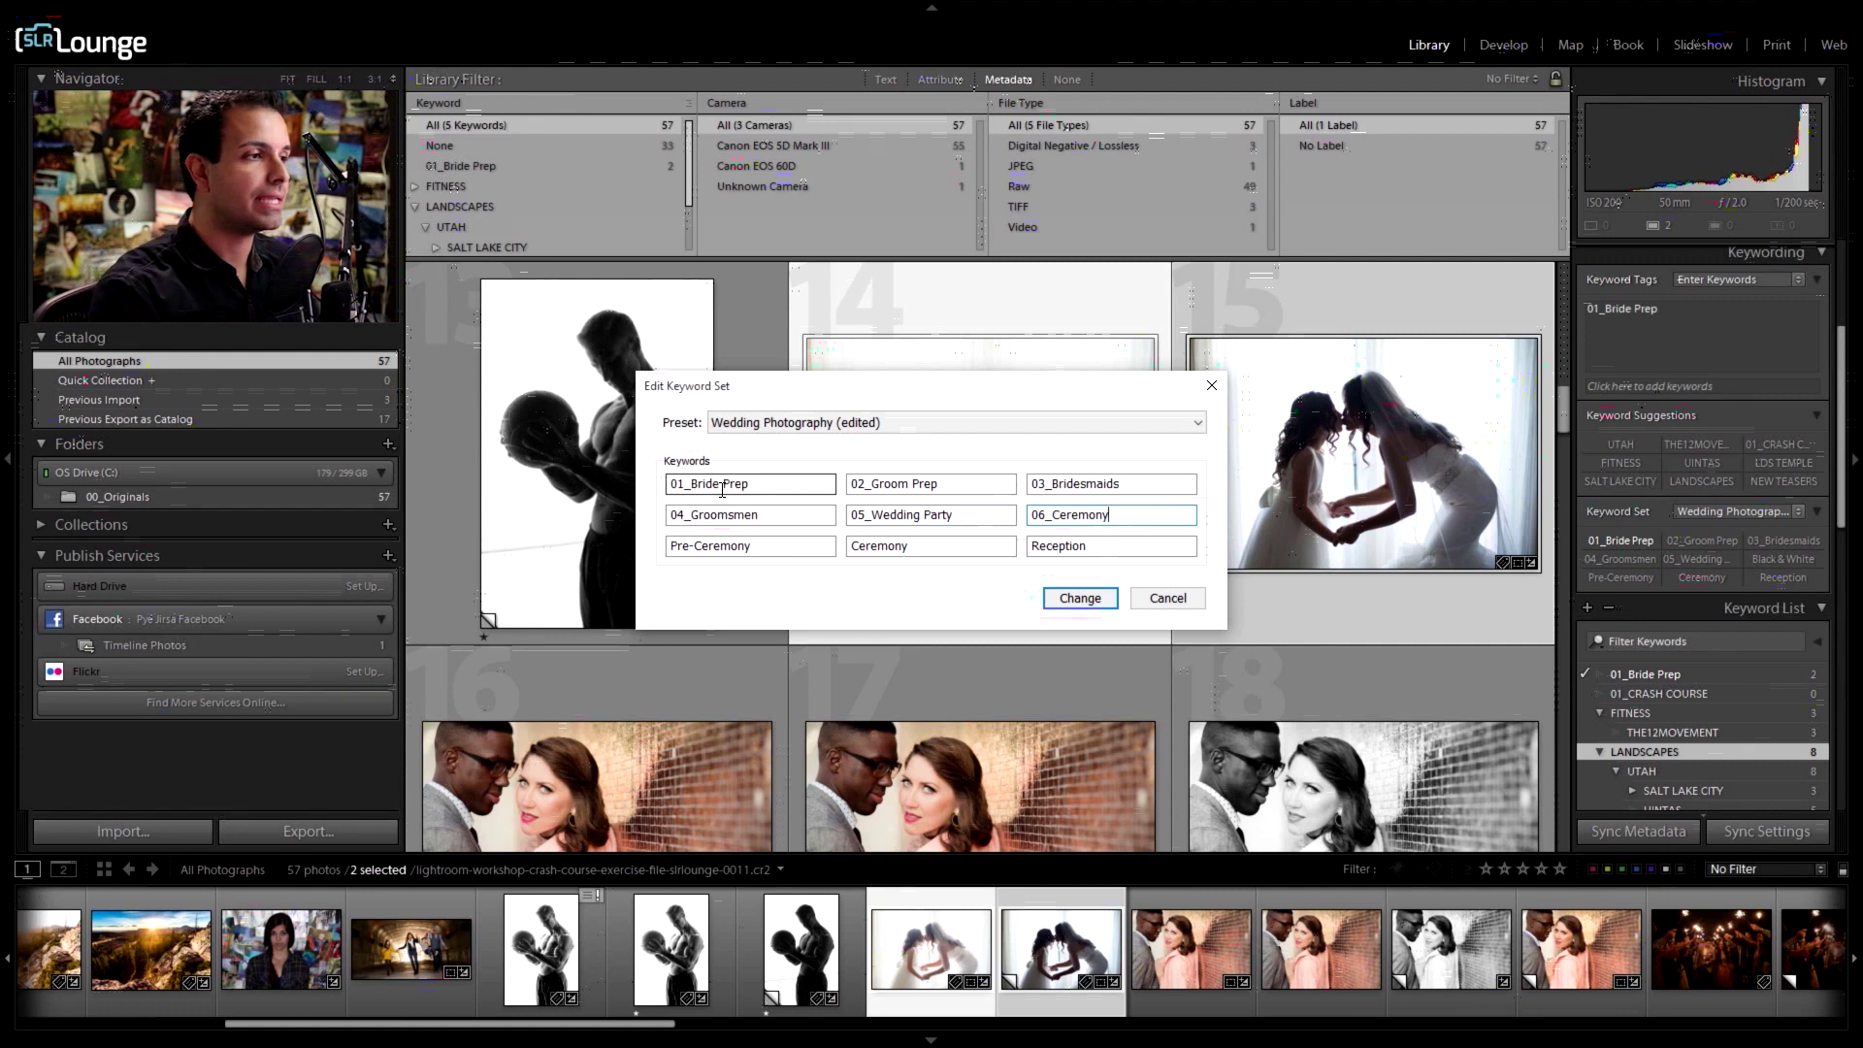
pyautogui.press('Tab')
pyautogui.write('07_Foram')
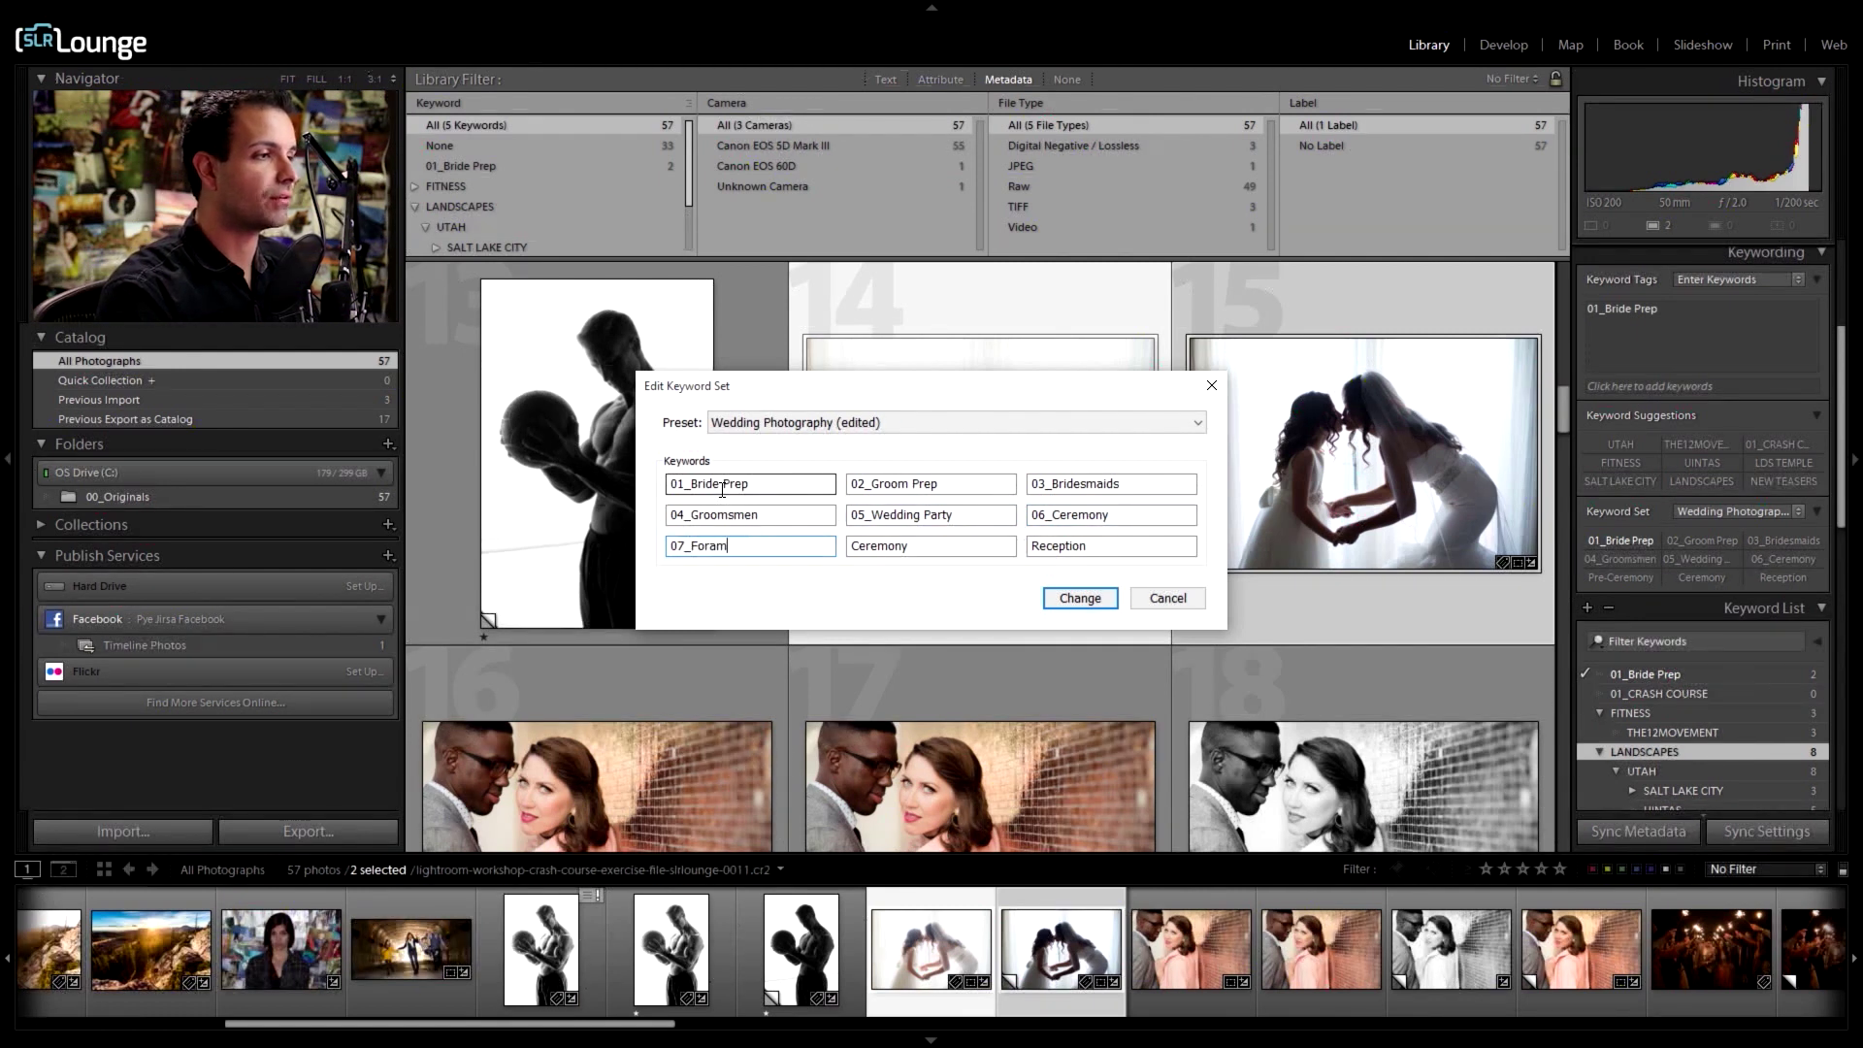
pyautogui.press('BackSpace')
pyautogui.press('BackSpace')
pyautogui.press('BackSpace')
pyautogui.write('amily Formals')
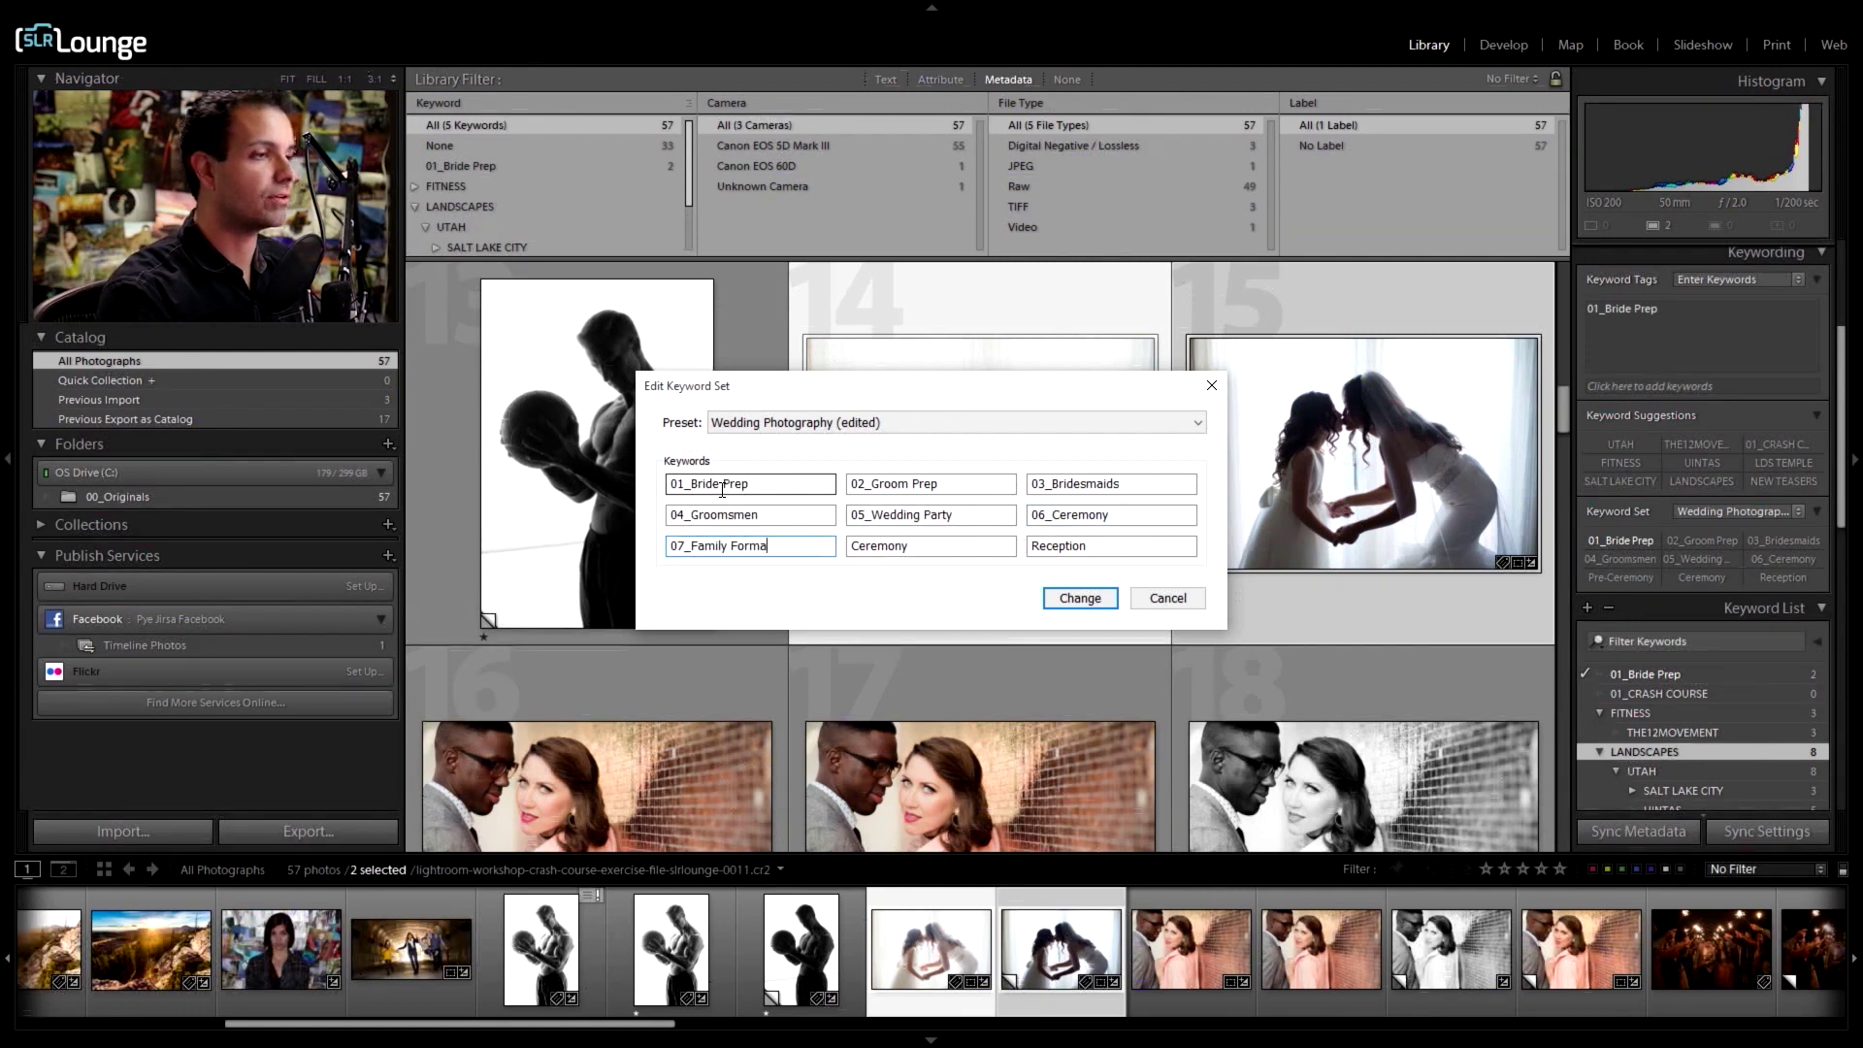
pyautogui.press('Tab')
pyautogui.write('08')
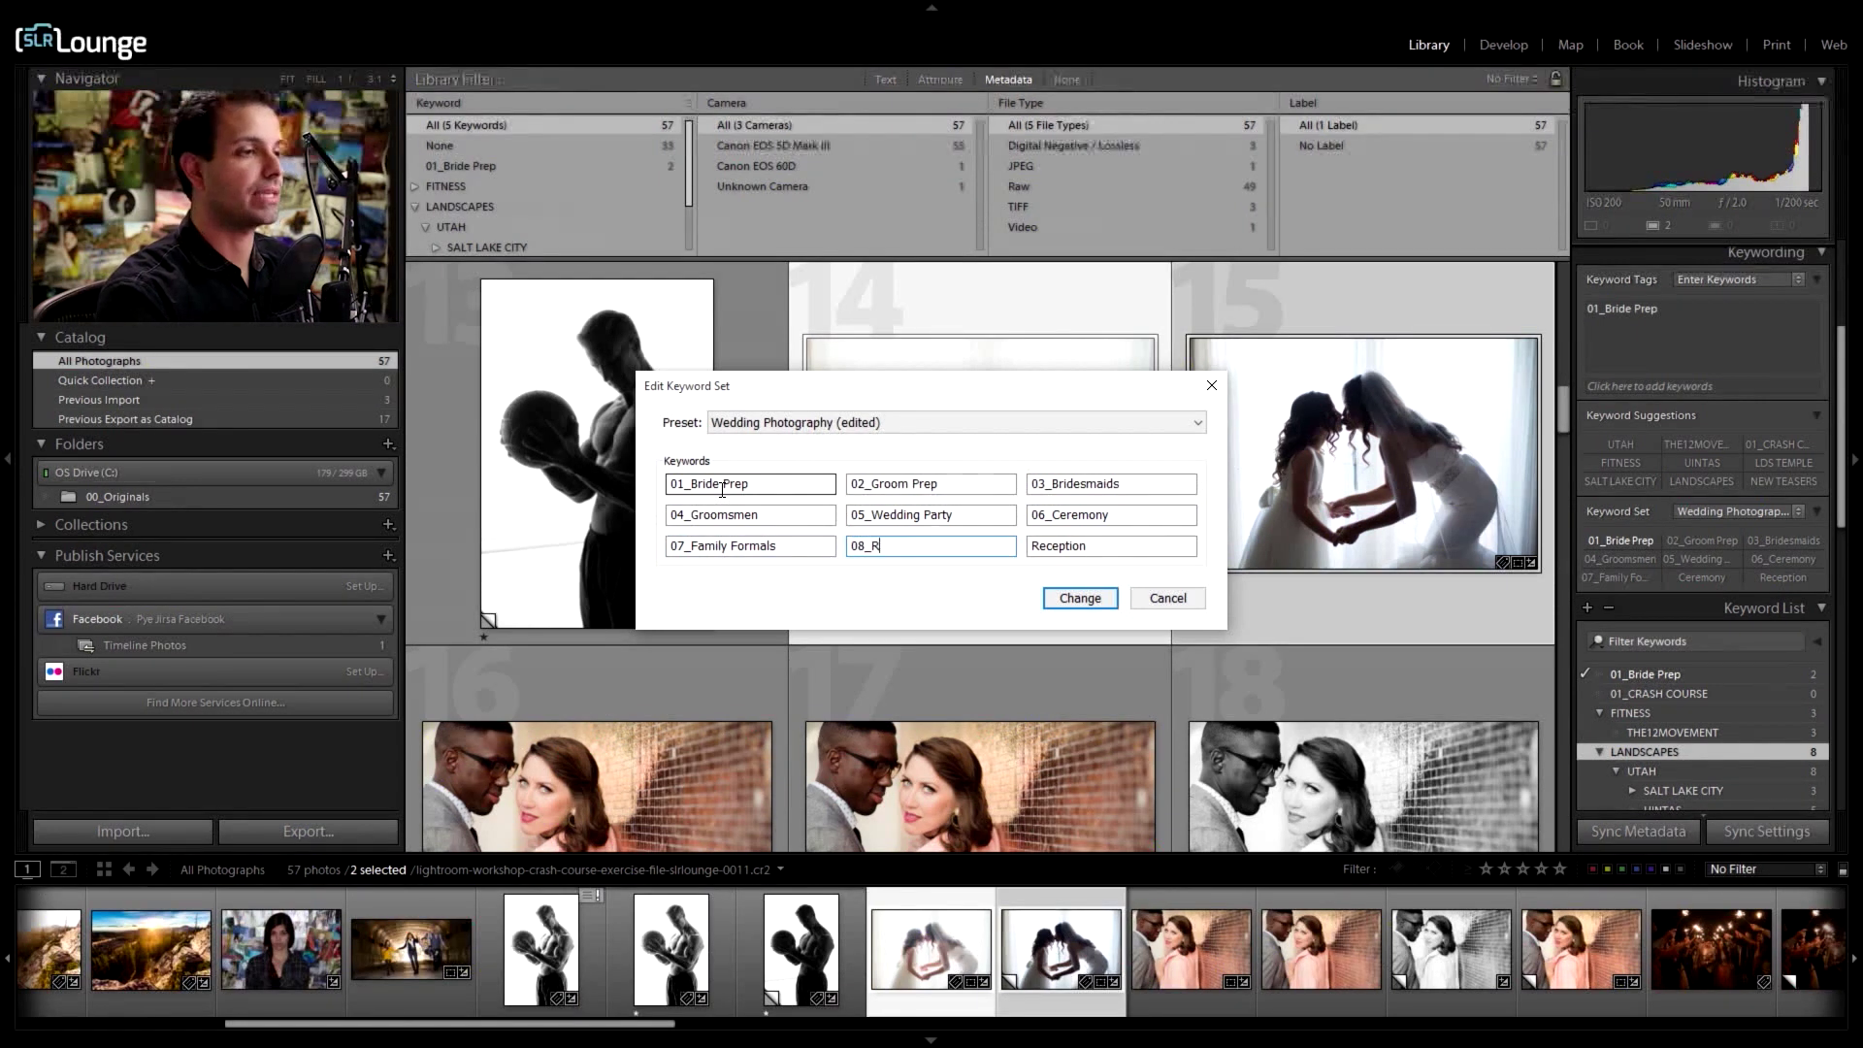
pyautogui.write('_Cocktail')
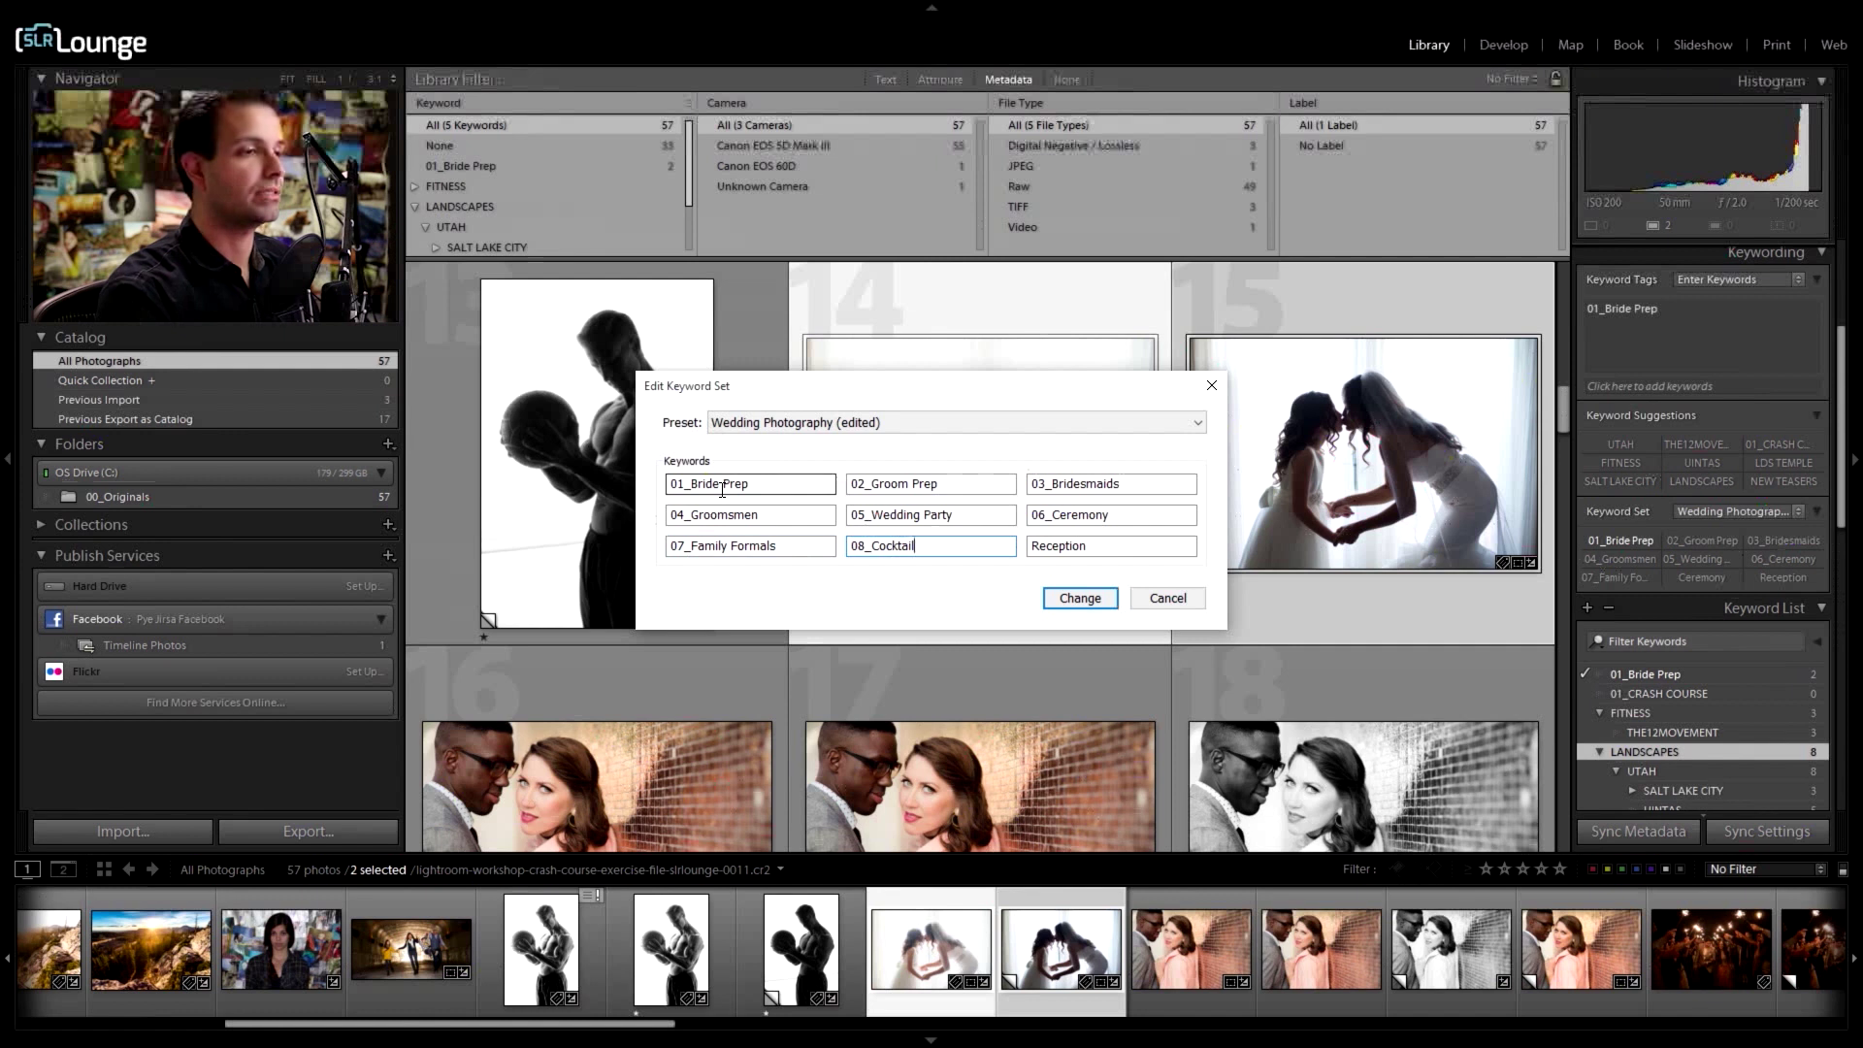
pyautogui.press('Tab')
pyautogui.write('09_Reception')
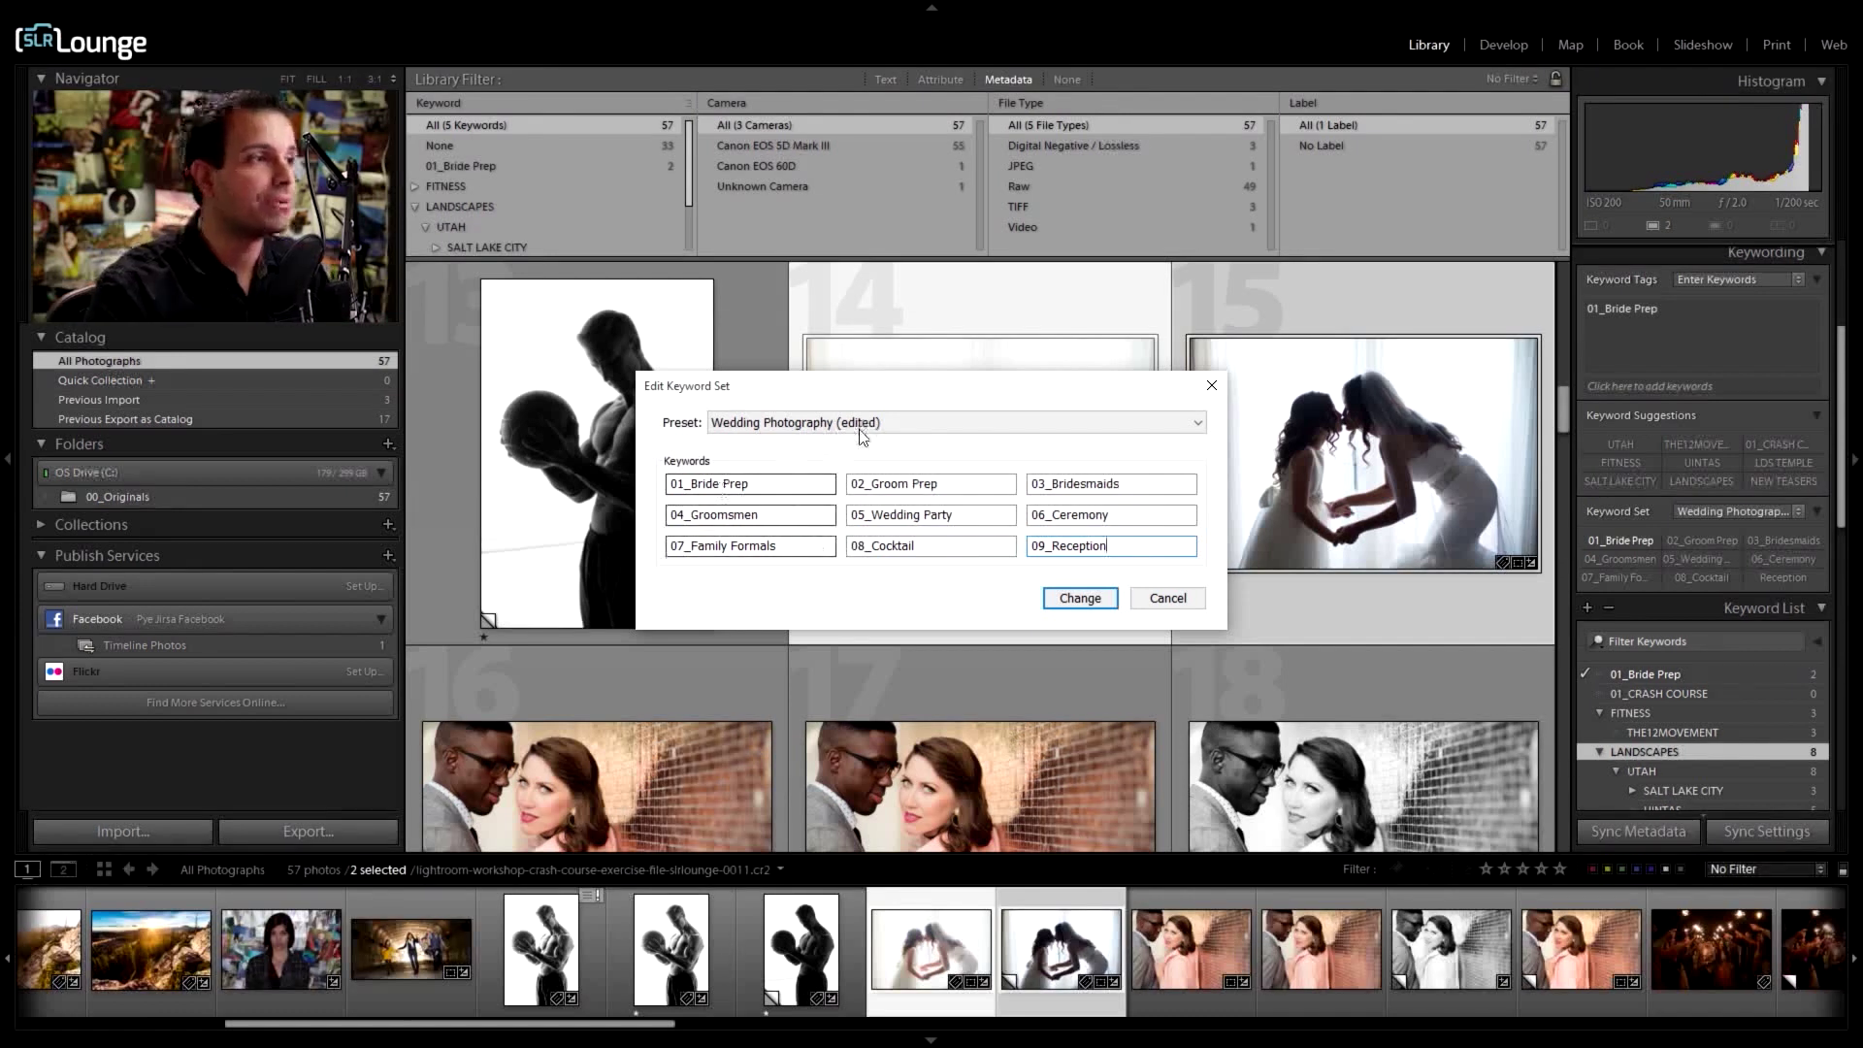
pyautogui.click(808, 429)
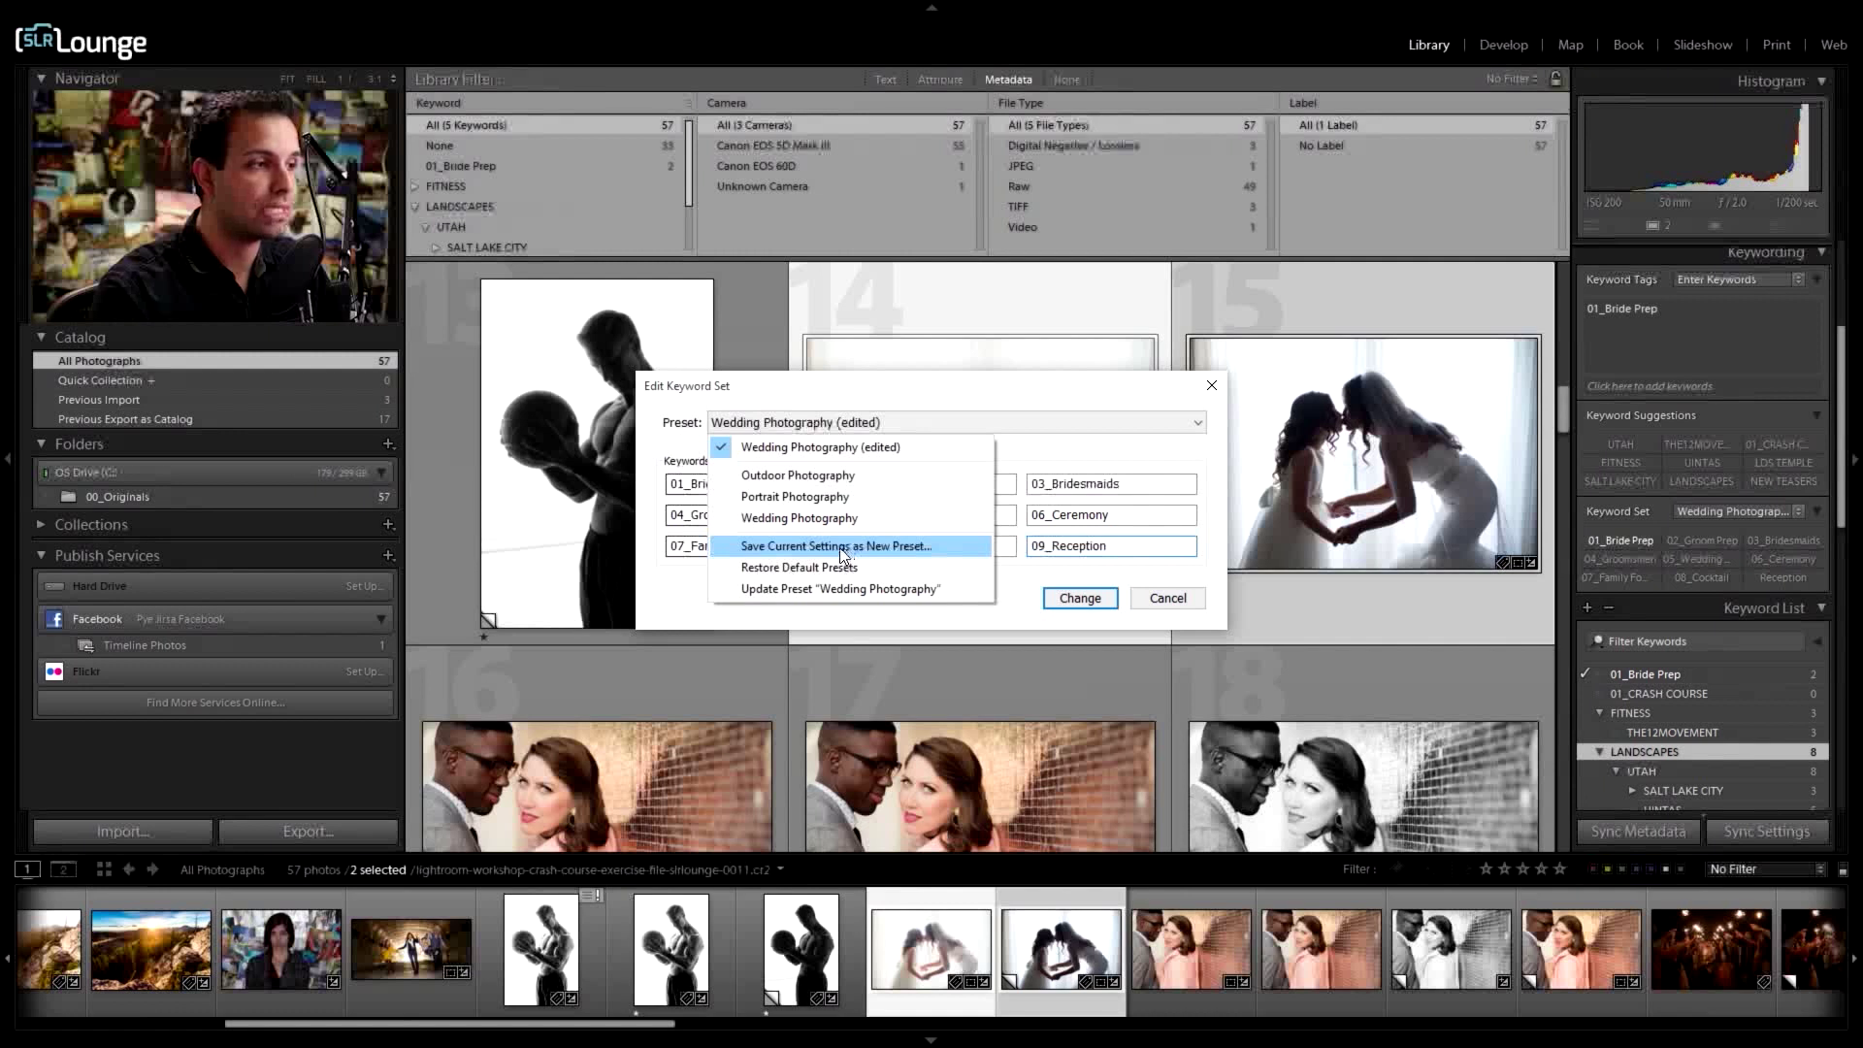
# Step: Update the Wedding Photography preset with the numbered keywords
pyautogui.click(780, 589)
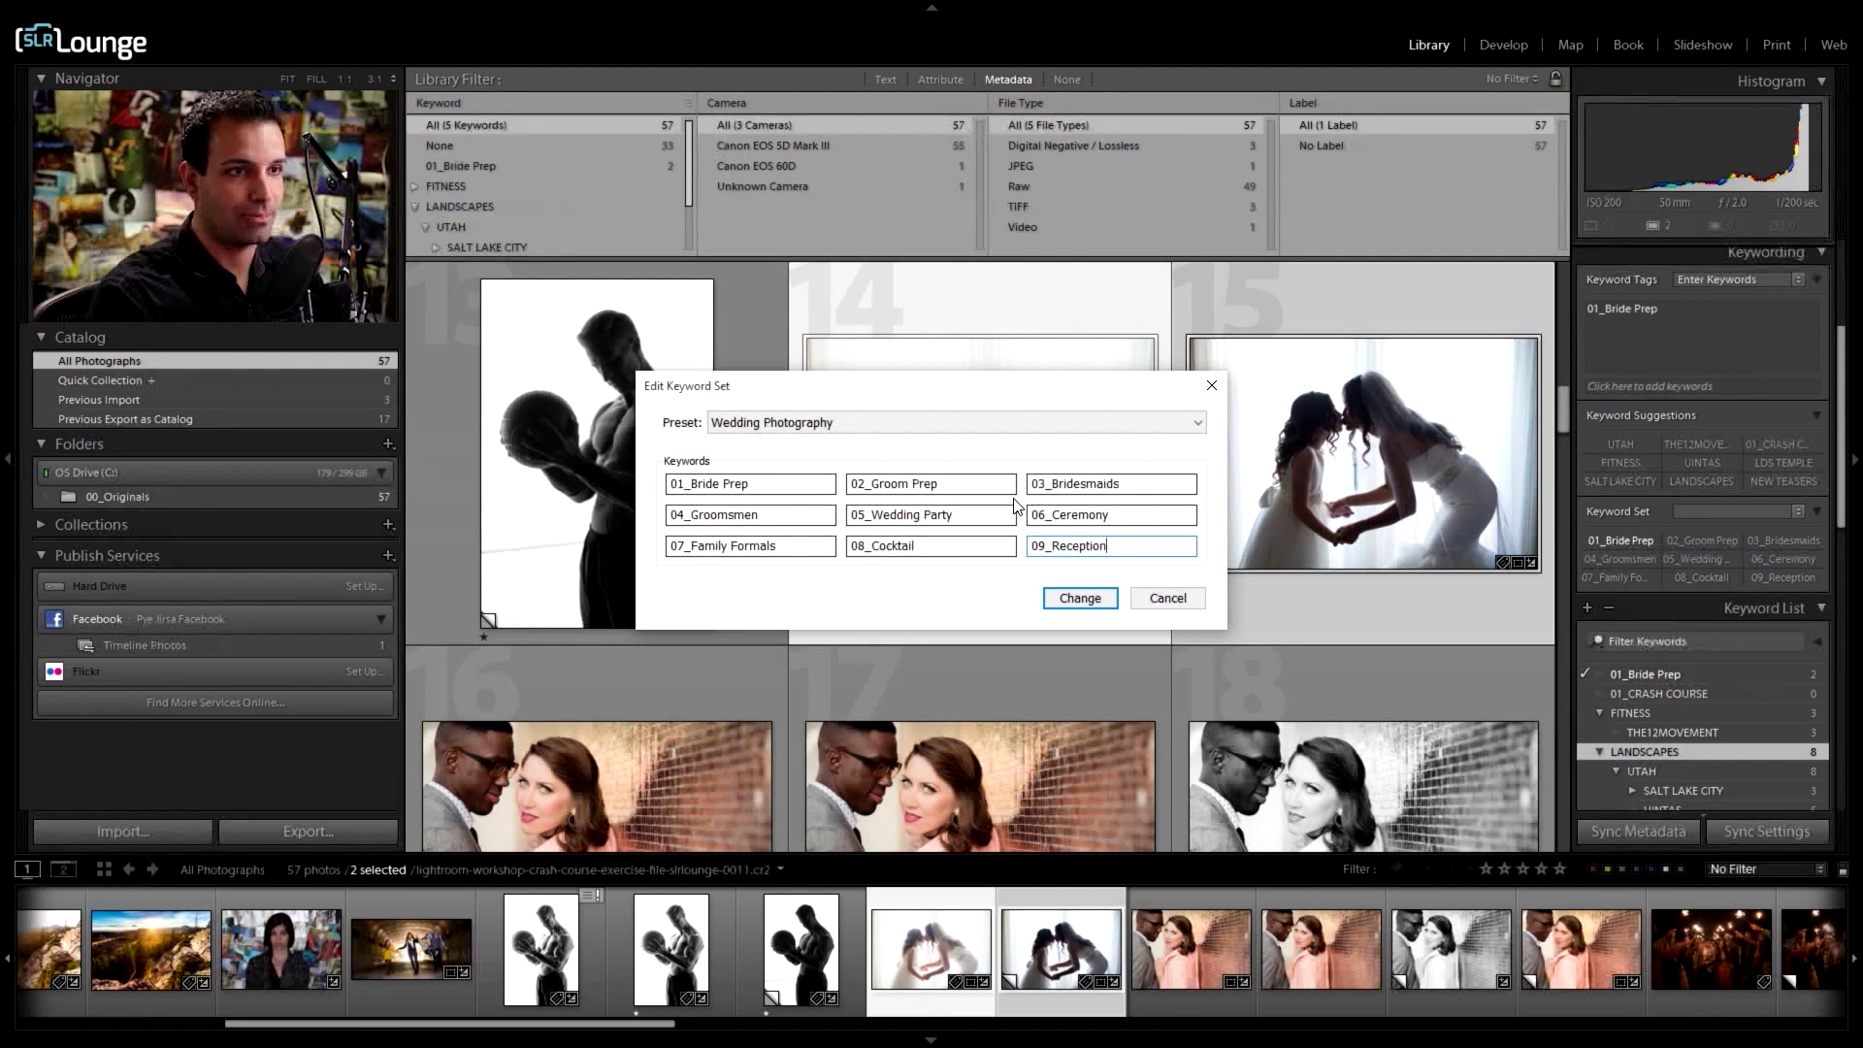
# Step: Close the keyword set editor and reload the Wedding Photography keyword set
pyautogui.click(1211, 386)
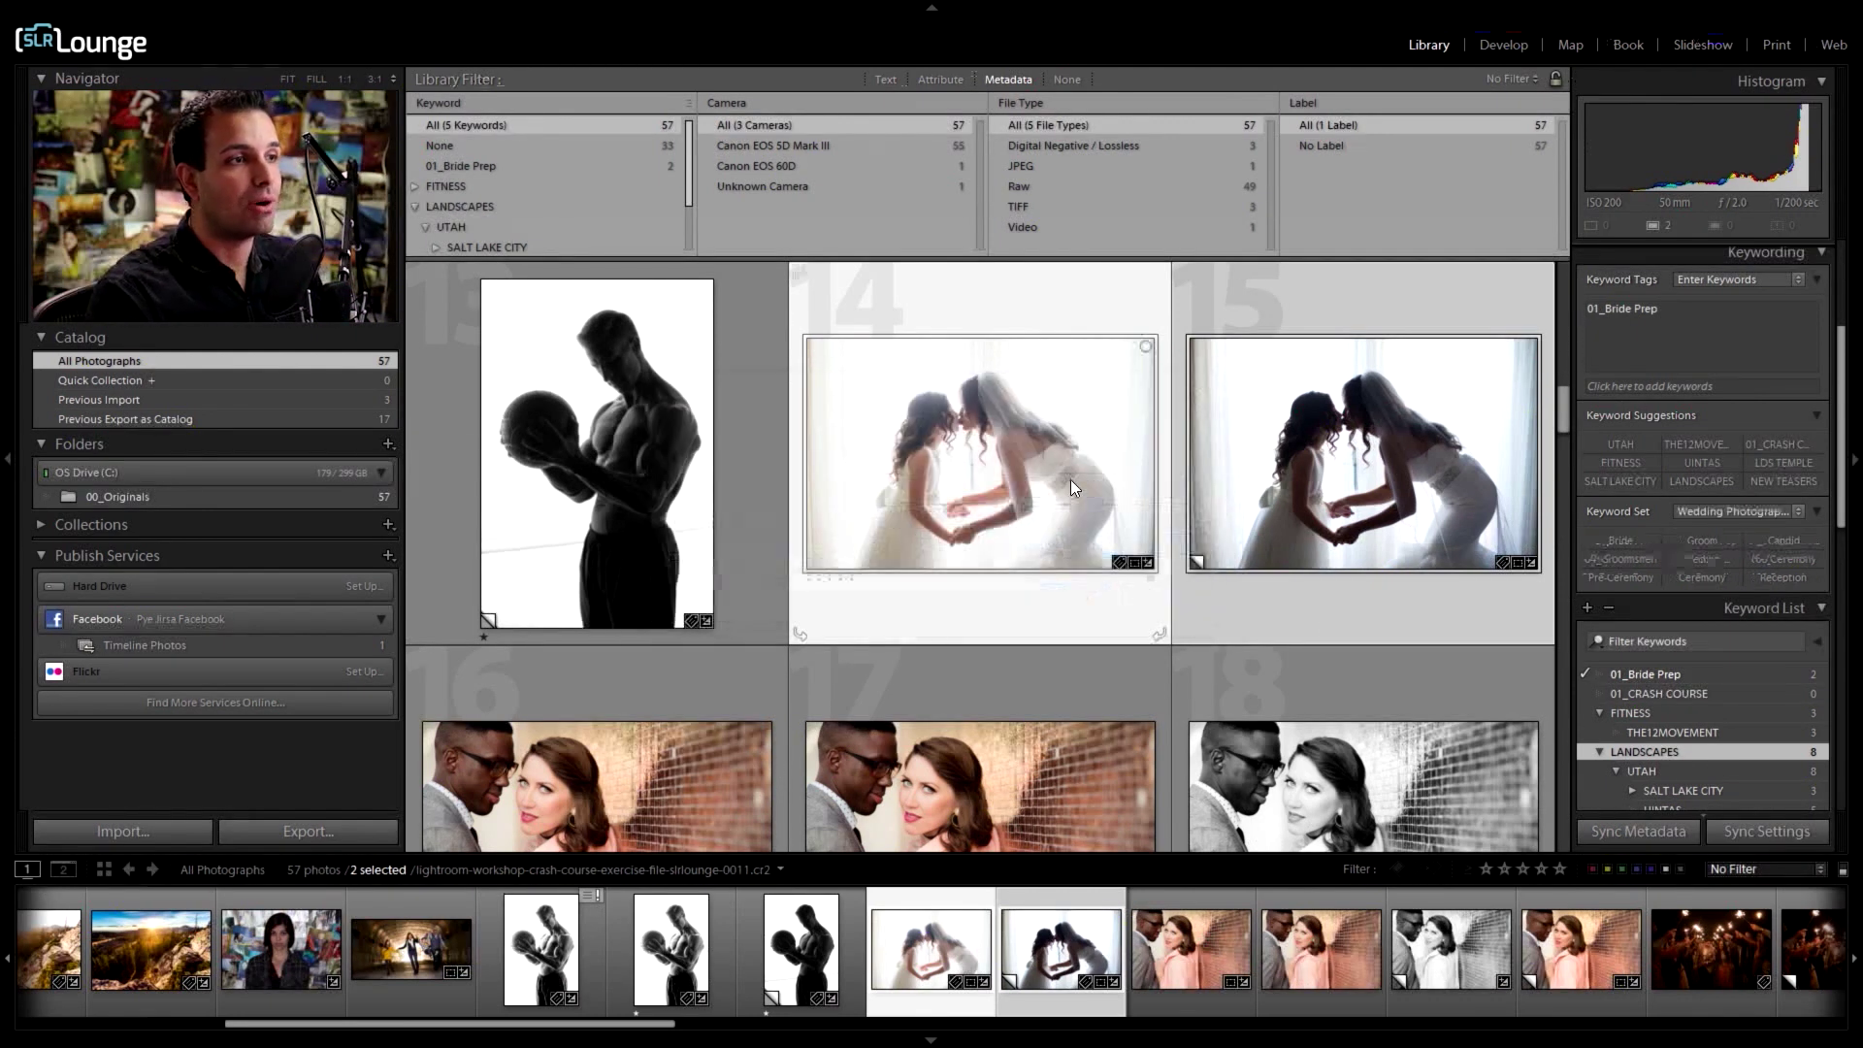
pyautogui.click(1709, 513)
pyautogui.click(1663, 570)
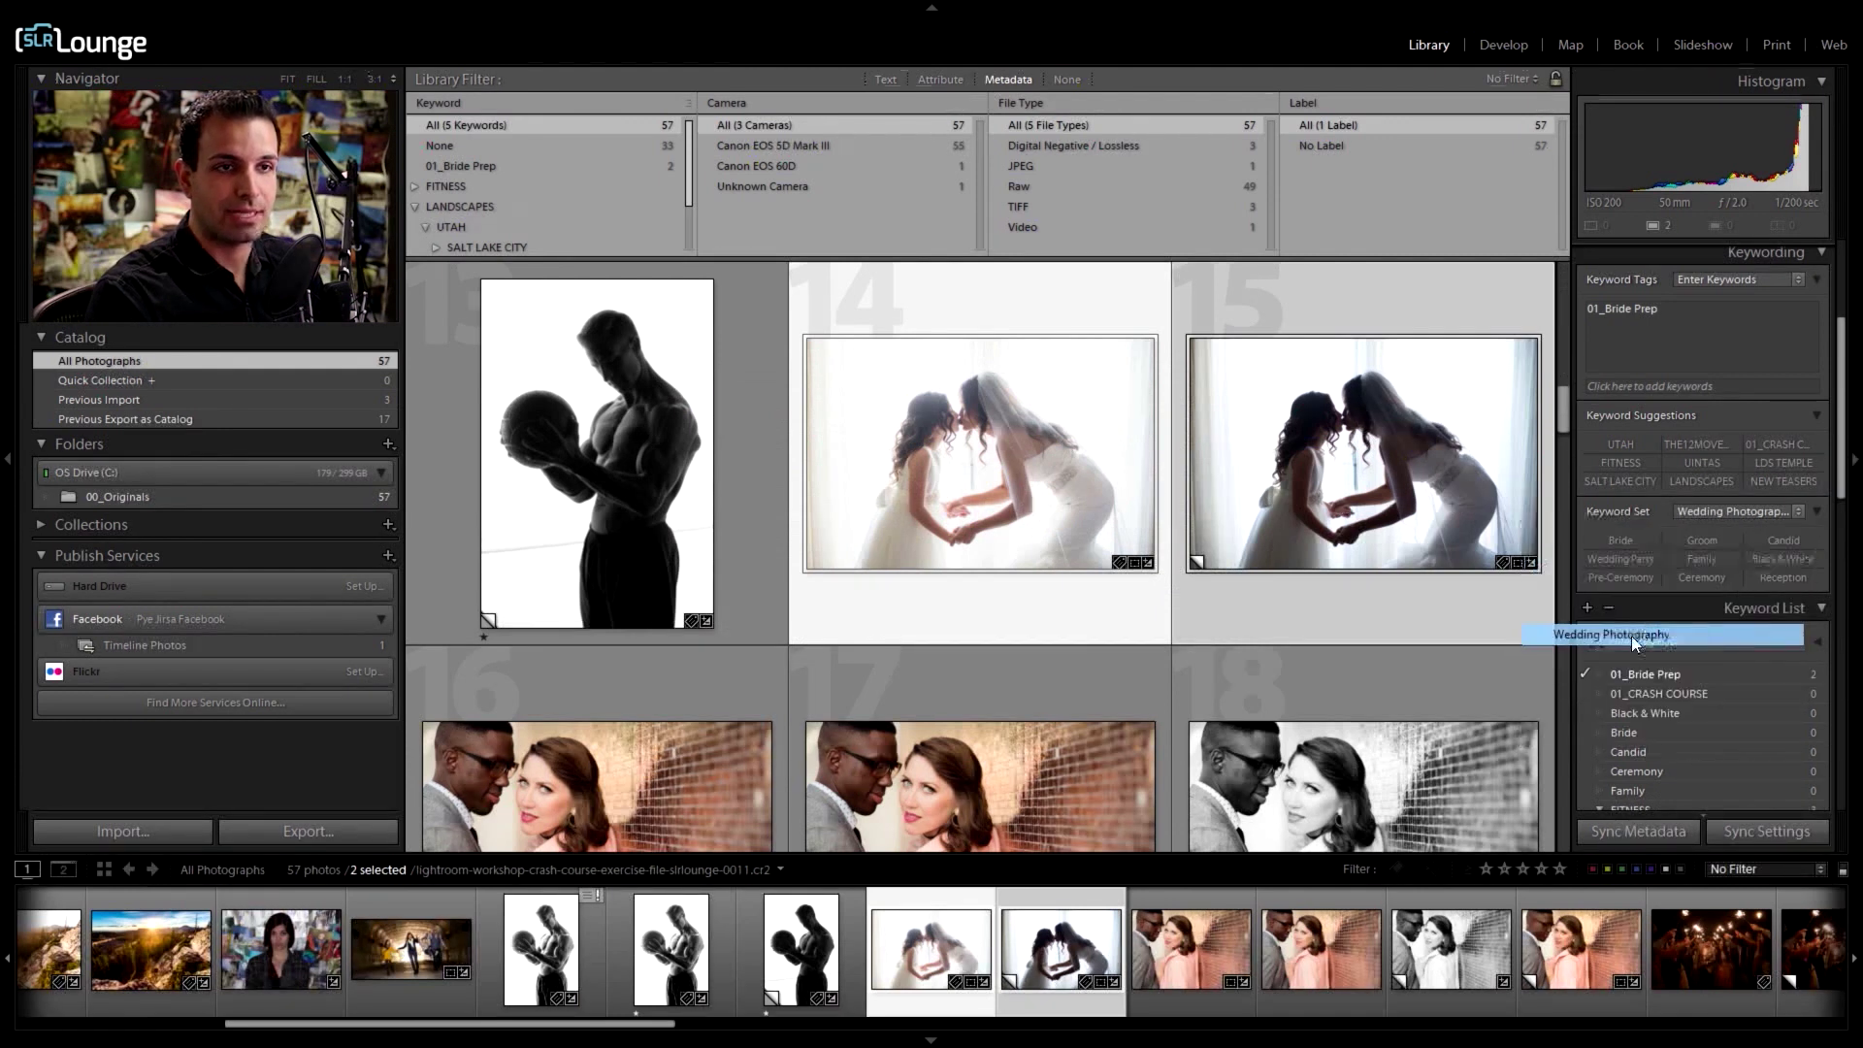
# Step: Tag the two sparkler exit photos (20–21) with 09_Reception
pyautogui.click(1011, 678)
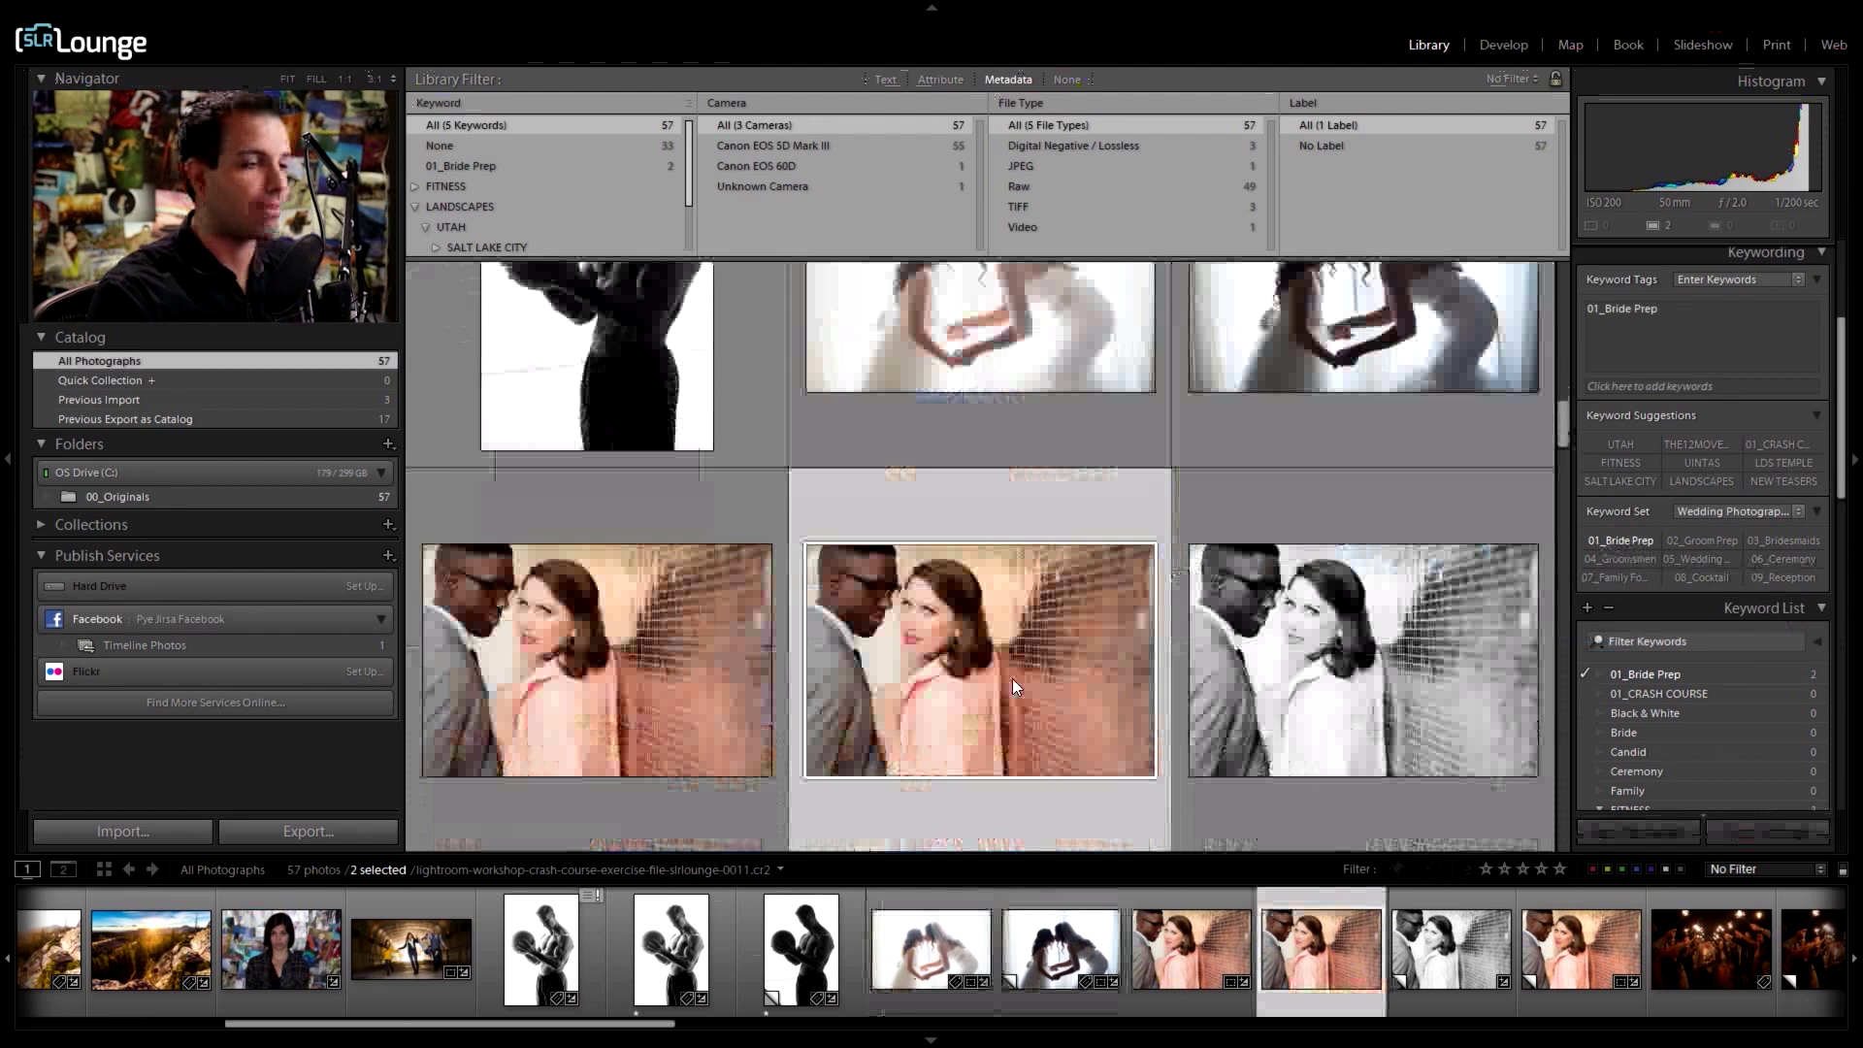
pyautogui.scroll(-5, 1077, 596)
pyautogui.scroll(2, 1101, 594)
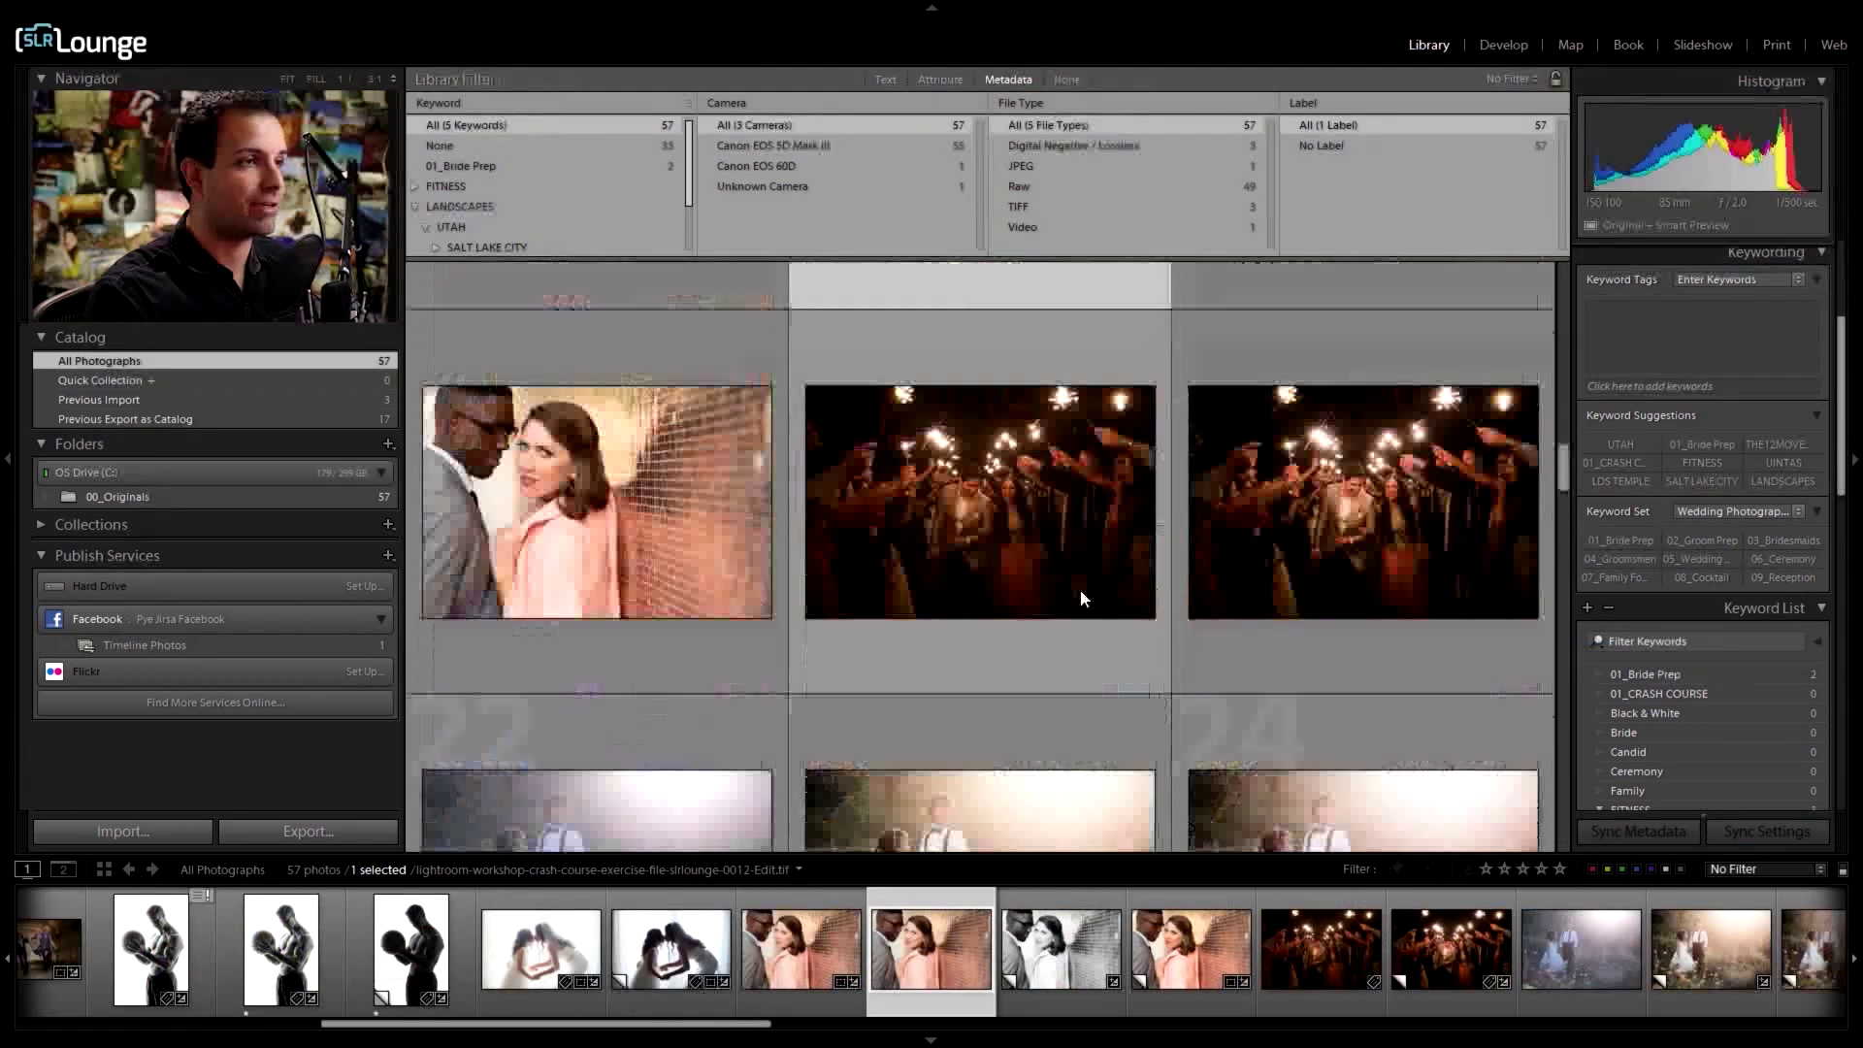
pyautogui.click(1126, 529)
pyautogui.keyDown('ctrl'); pyautogui.click(1319, 512); pyautogui.keyUp('ctrl')
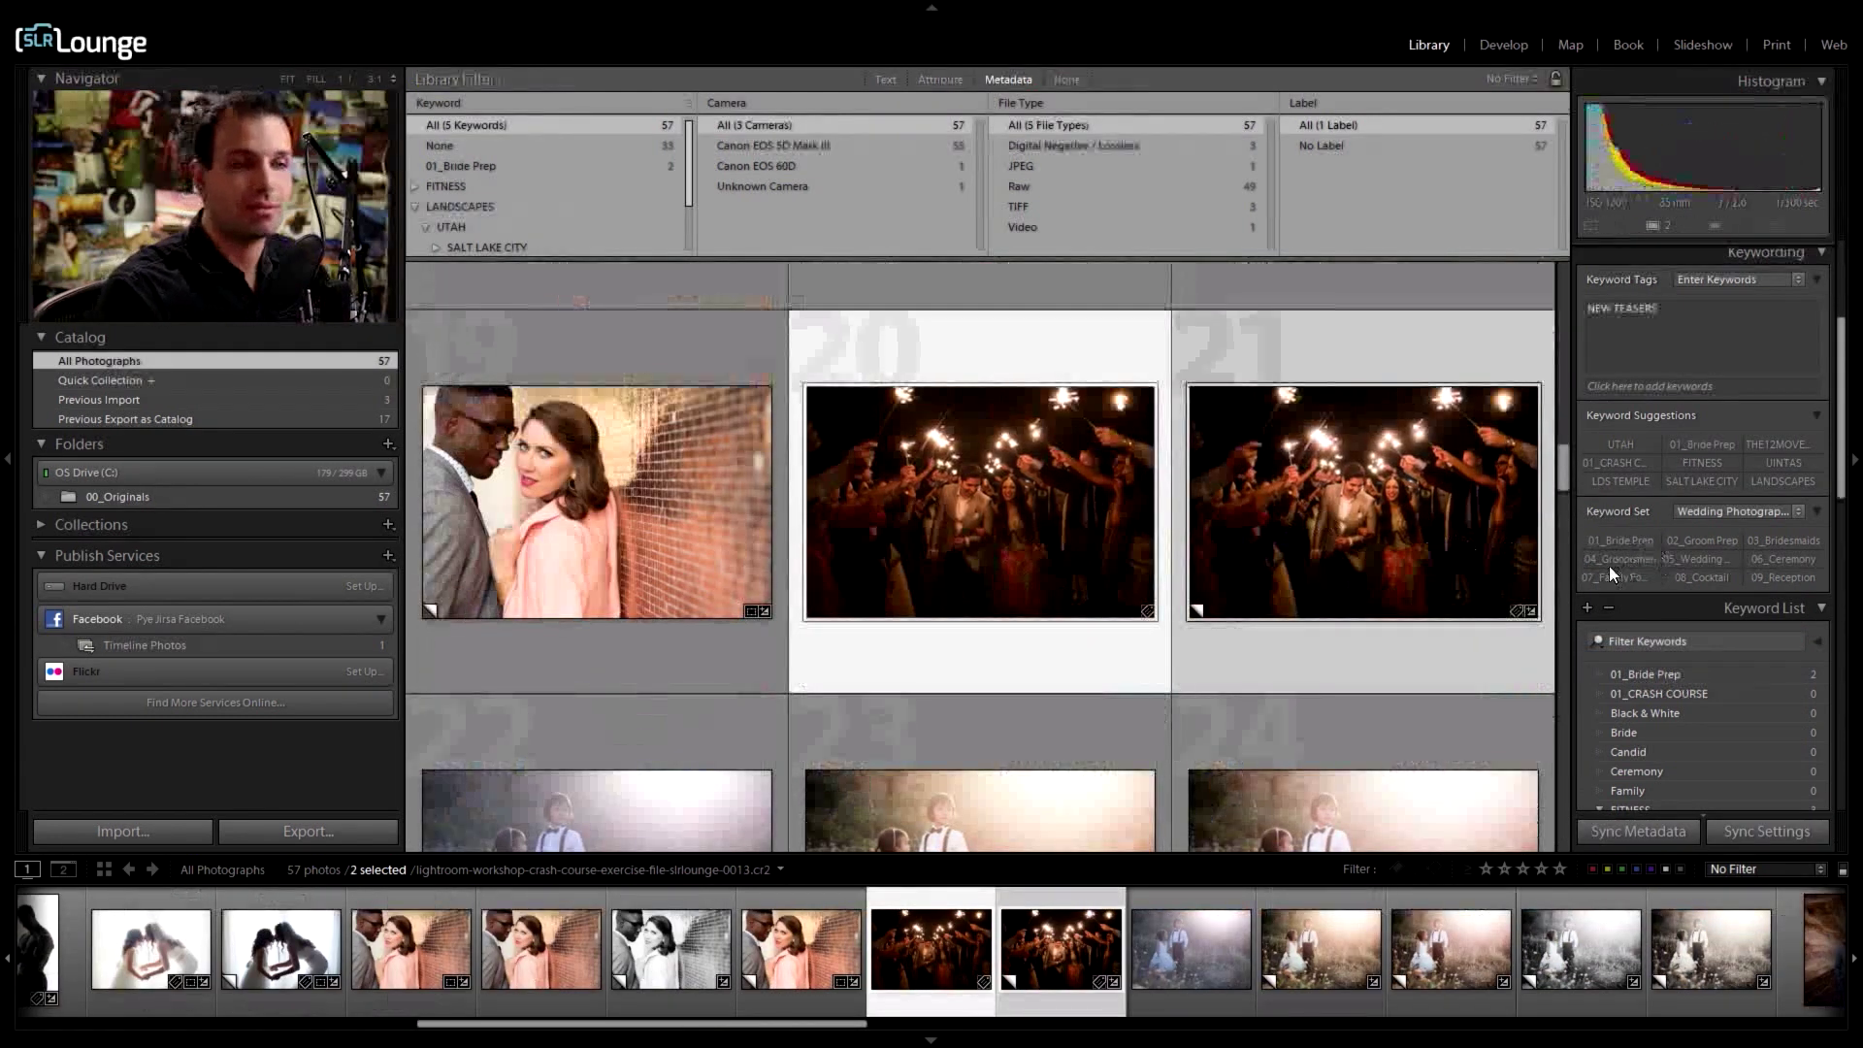
pyautogui.click(1781, 578)
# Step: Select the four groom photos 27–30
pyautogui.scroll(-6, 1189, 547)
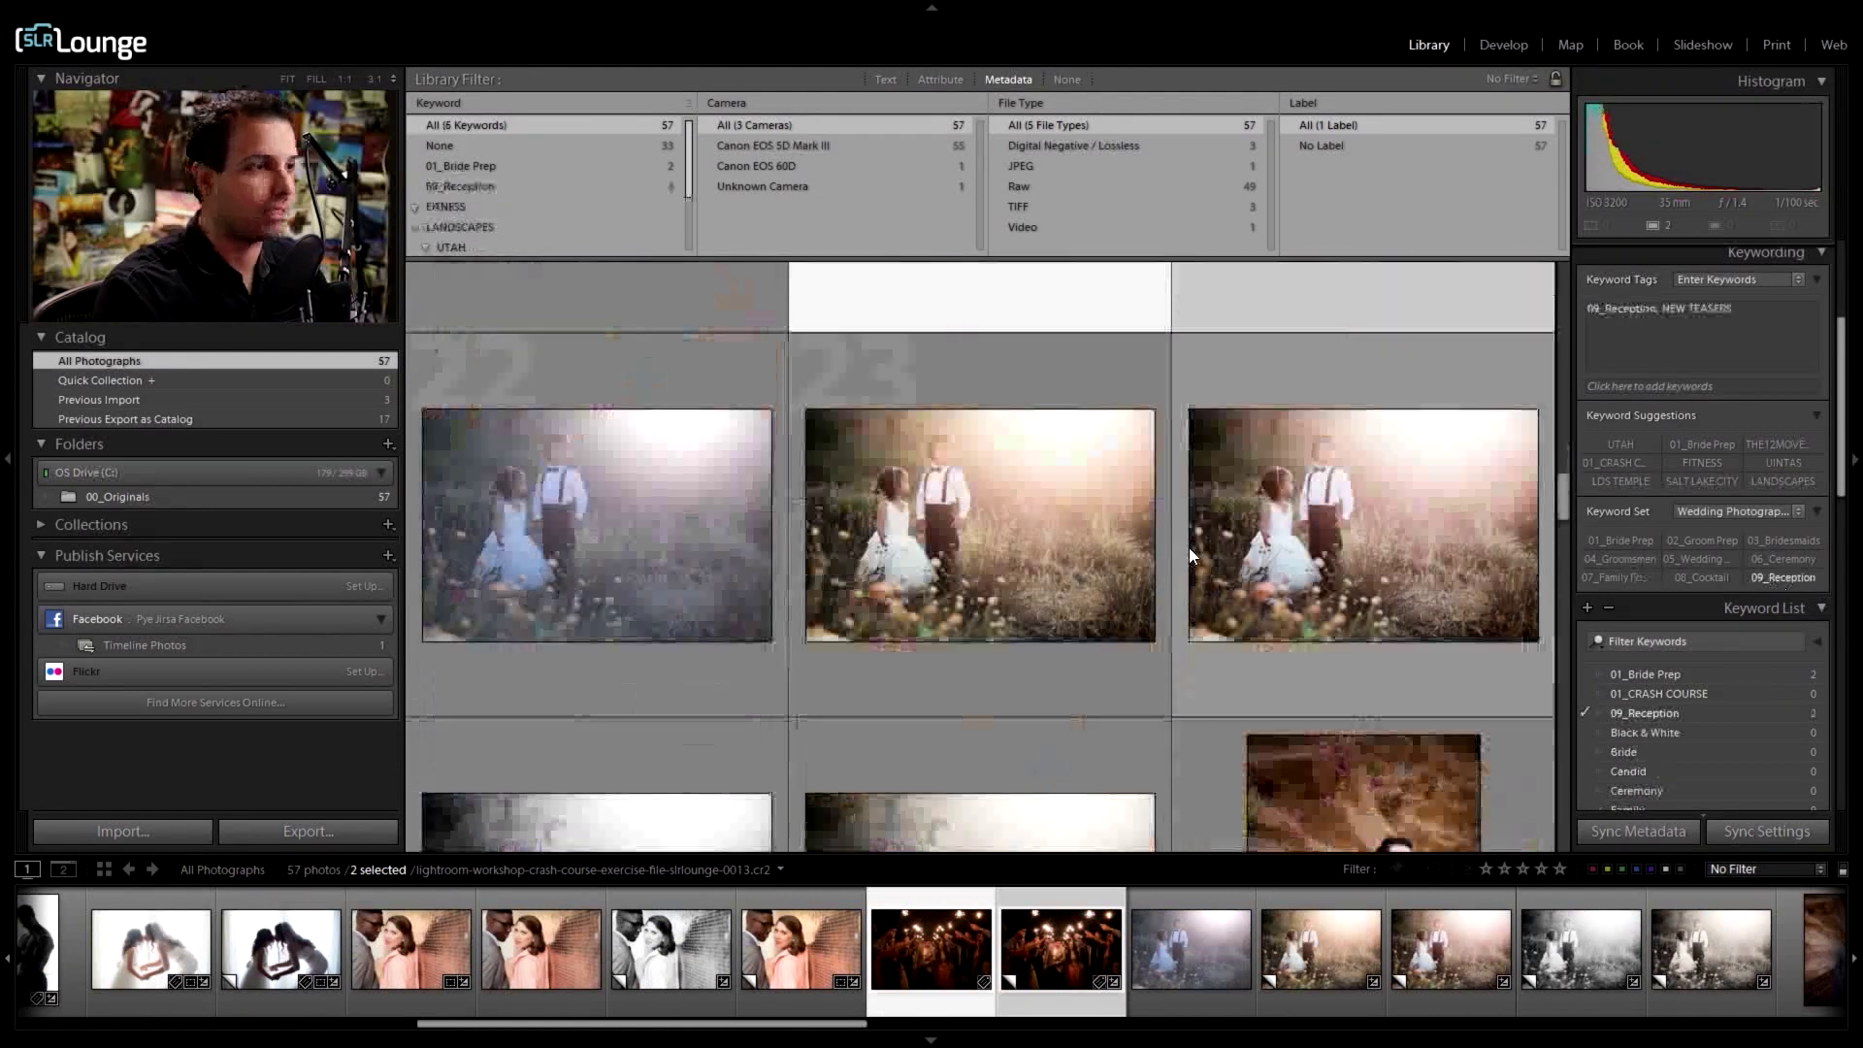
pyautogui.scroll(3, 1262, 470)
pyautogui.click(1345, 458)
pyautogui.scroll(-3, 1320, 466)
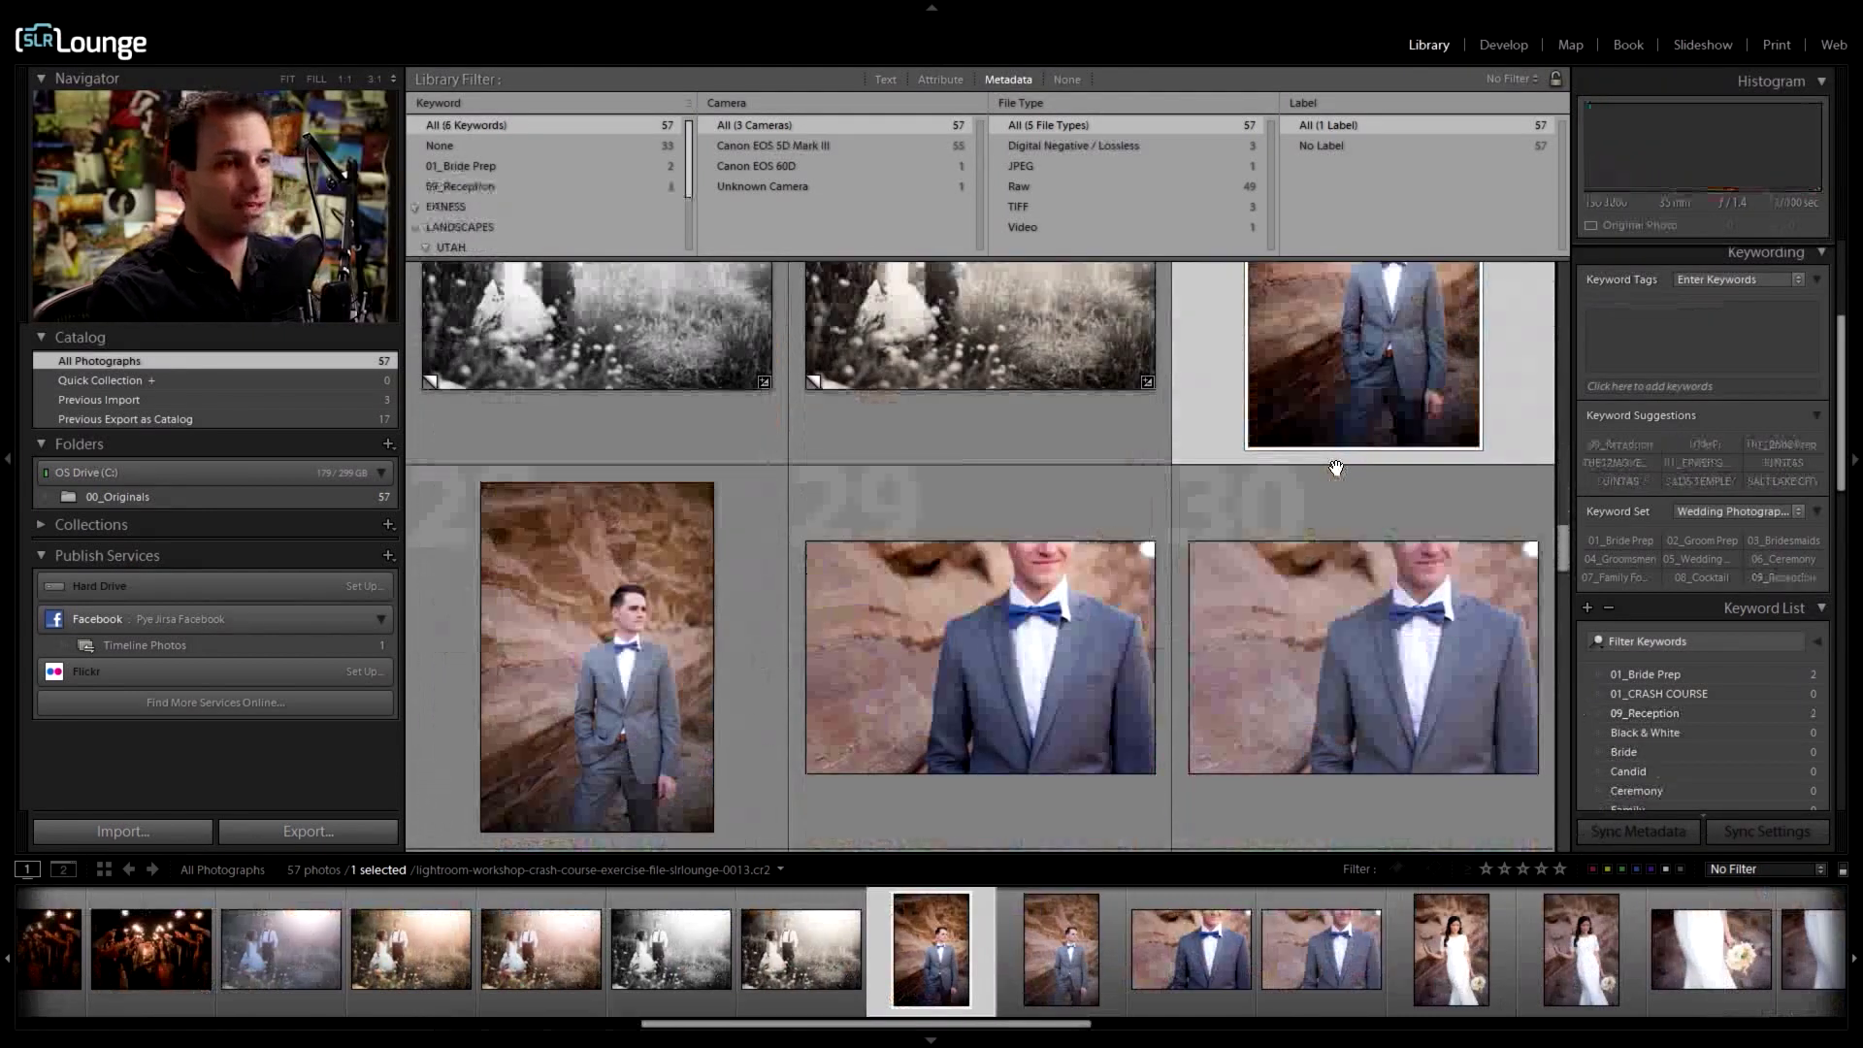
pyautogui.scroll(-2, 1252, 475)
pyautogui.keyDown('shift'); pyautogui.click(1347, 392); pyautogui.keyUp('shift')
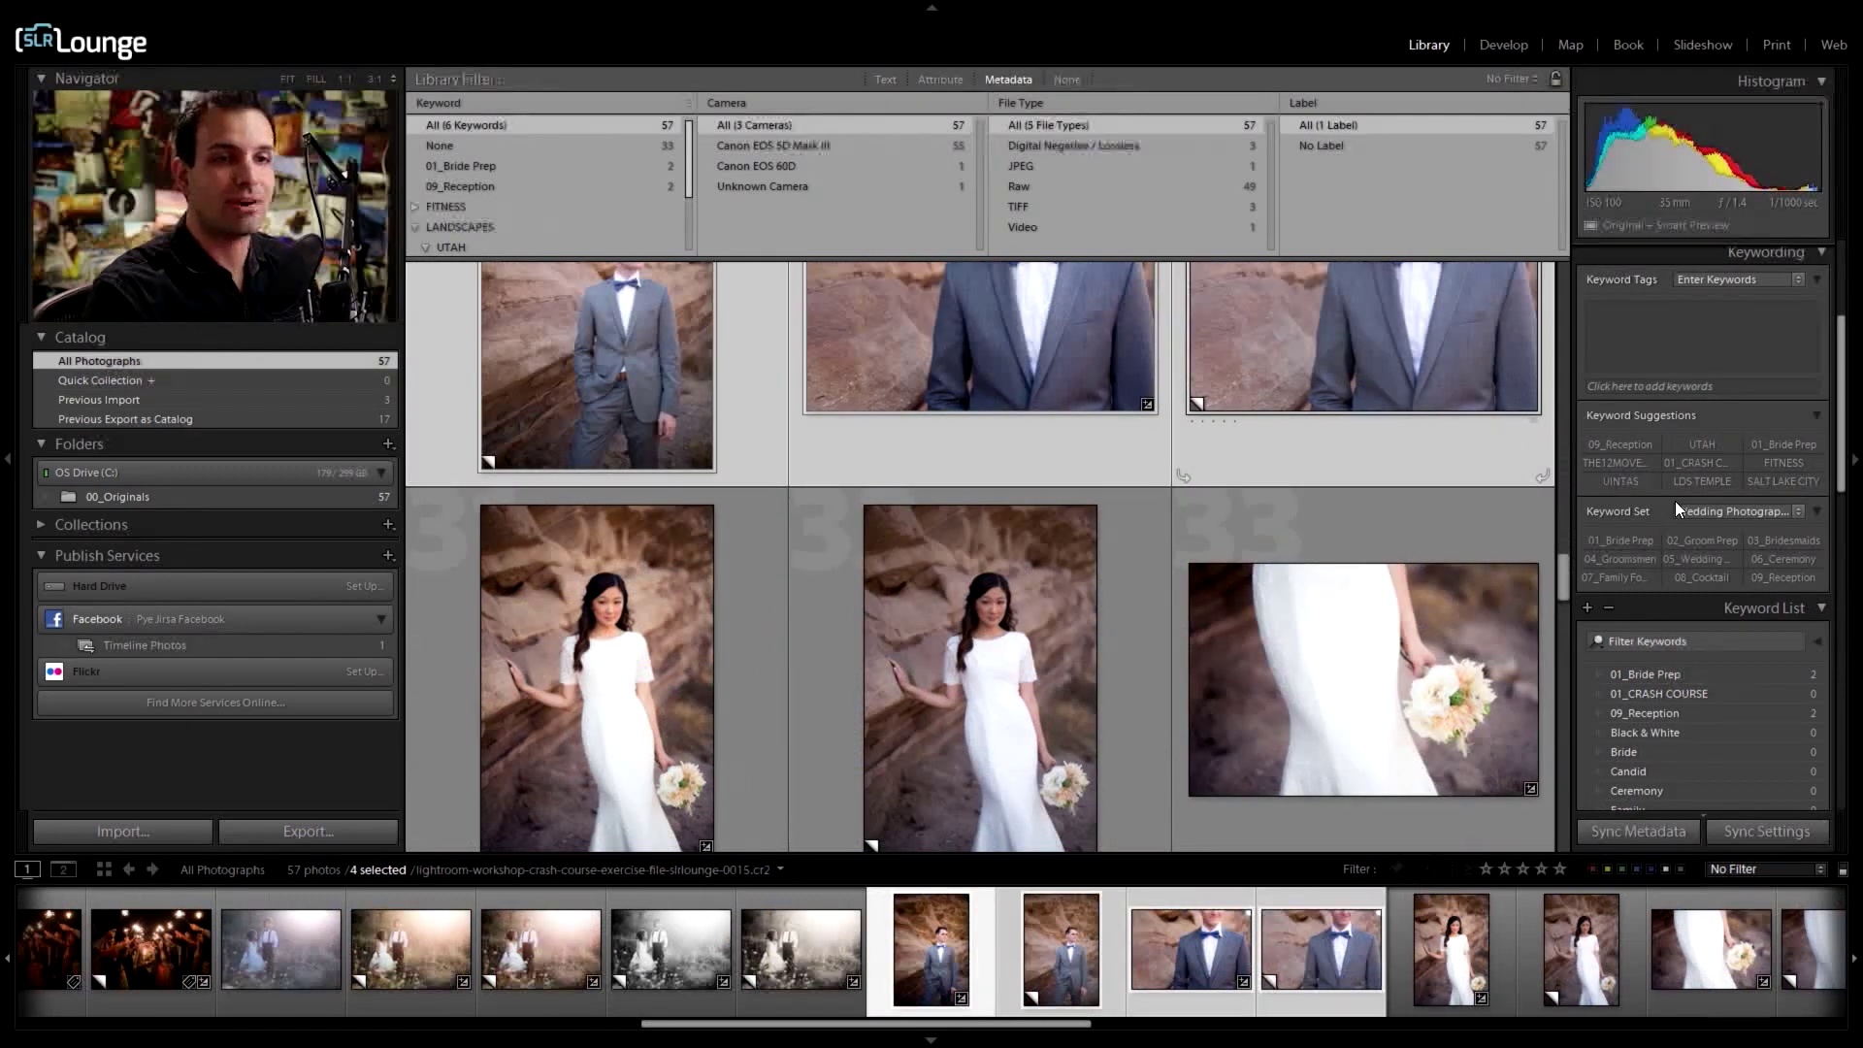
pyautogui.scroll(2, 1389, 587)
pyautogui.scroll(1, 1397, 568)
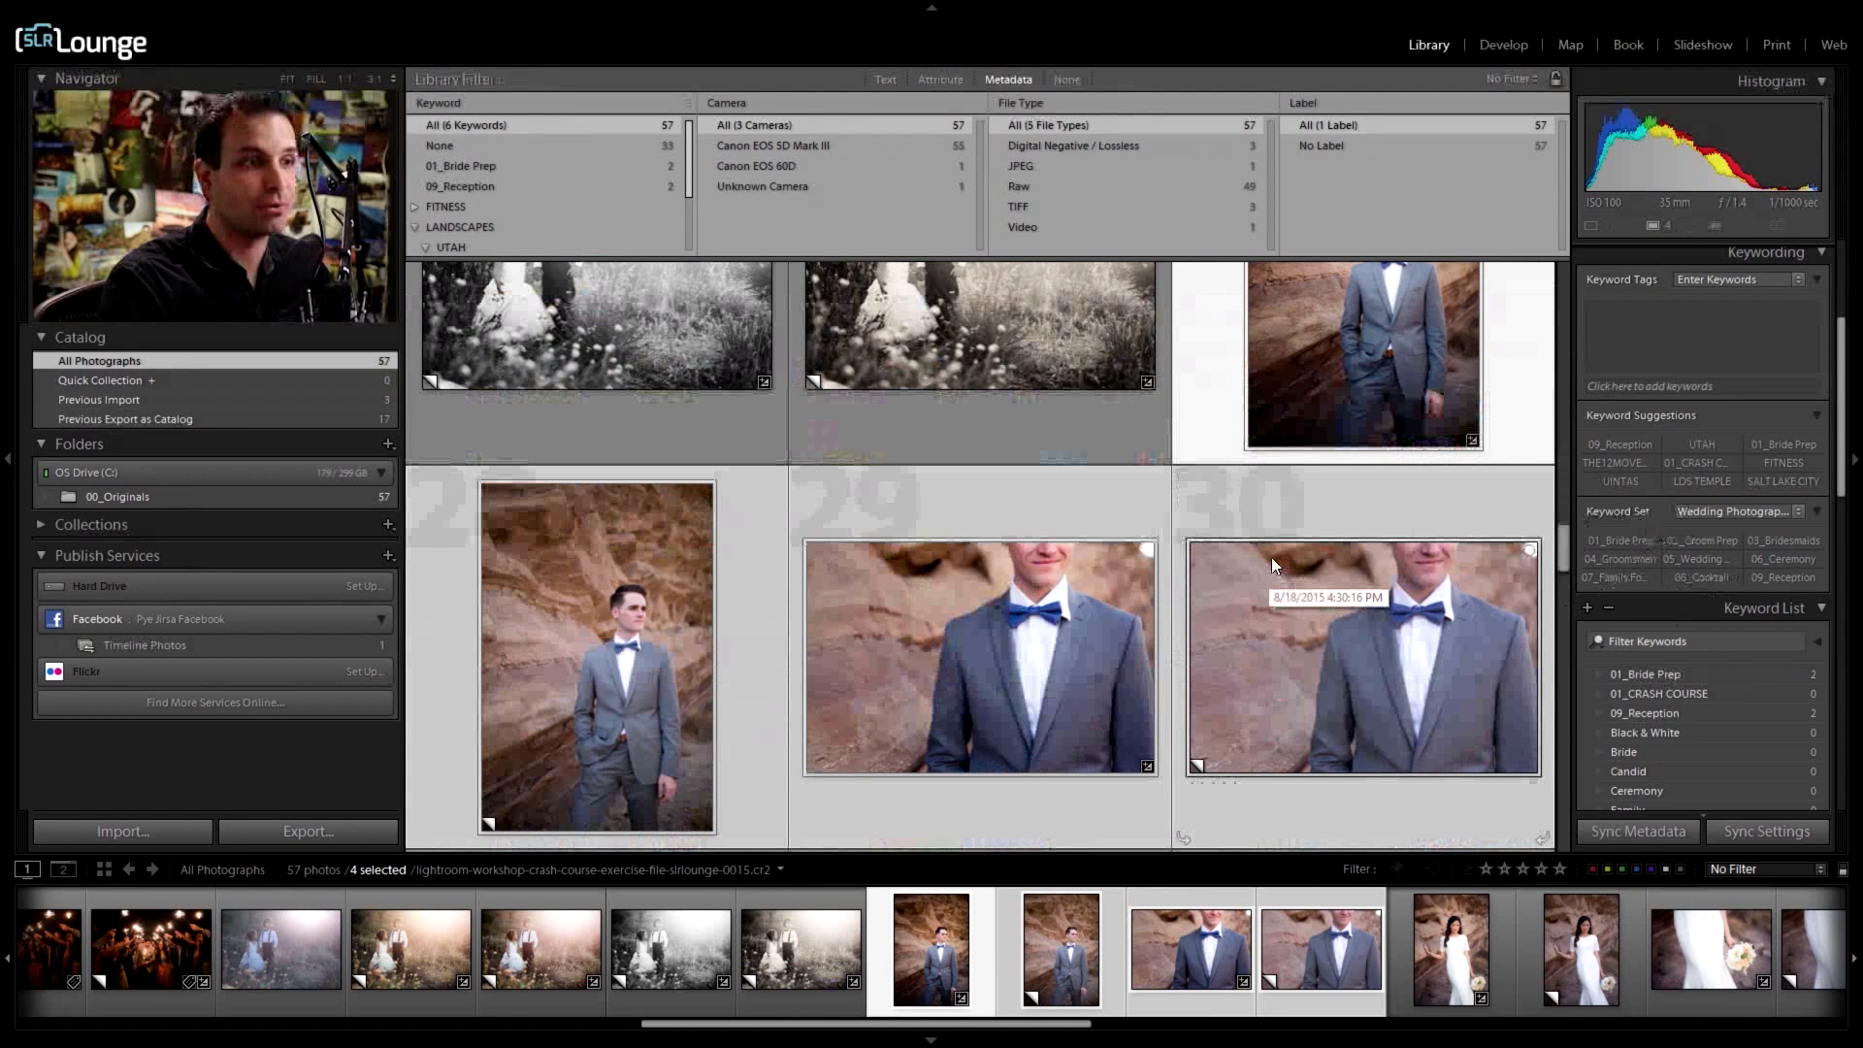
pyautogui.scroll(-5, 1271, 556)
pyautogui.scroll(-6, 1045, 568)
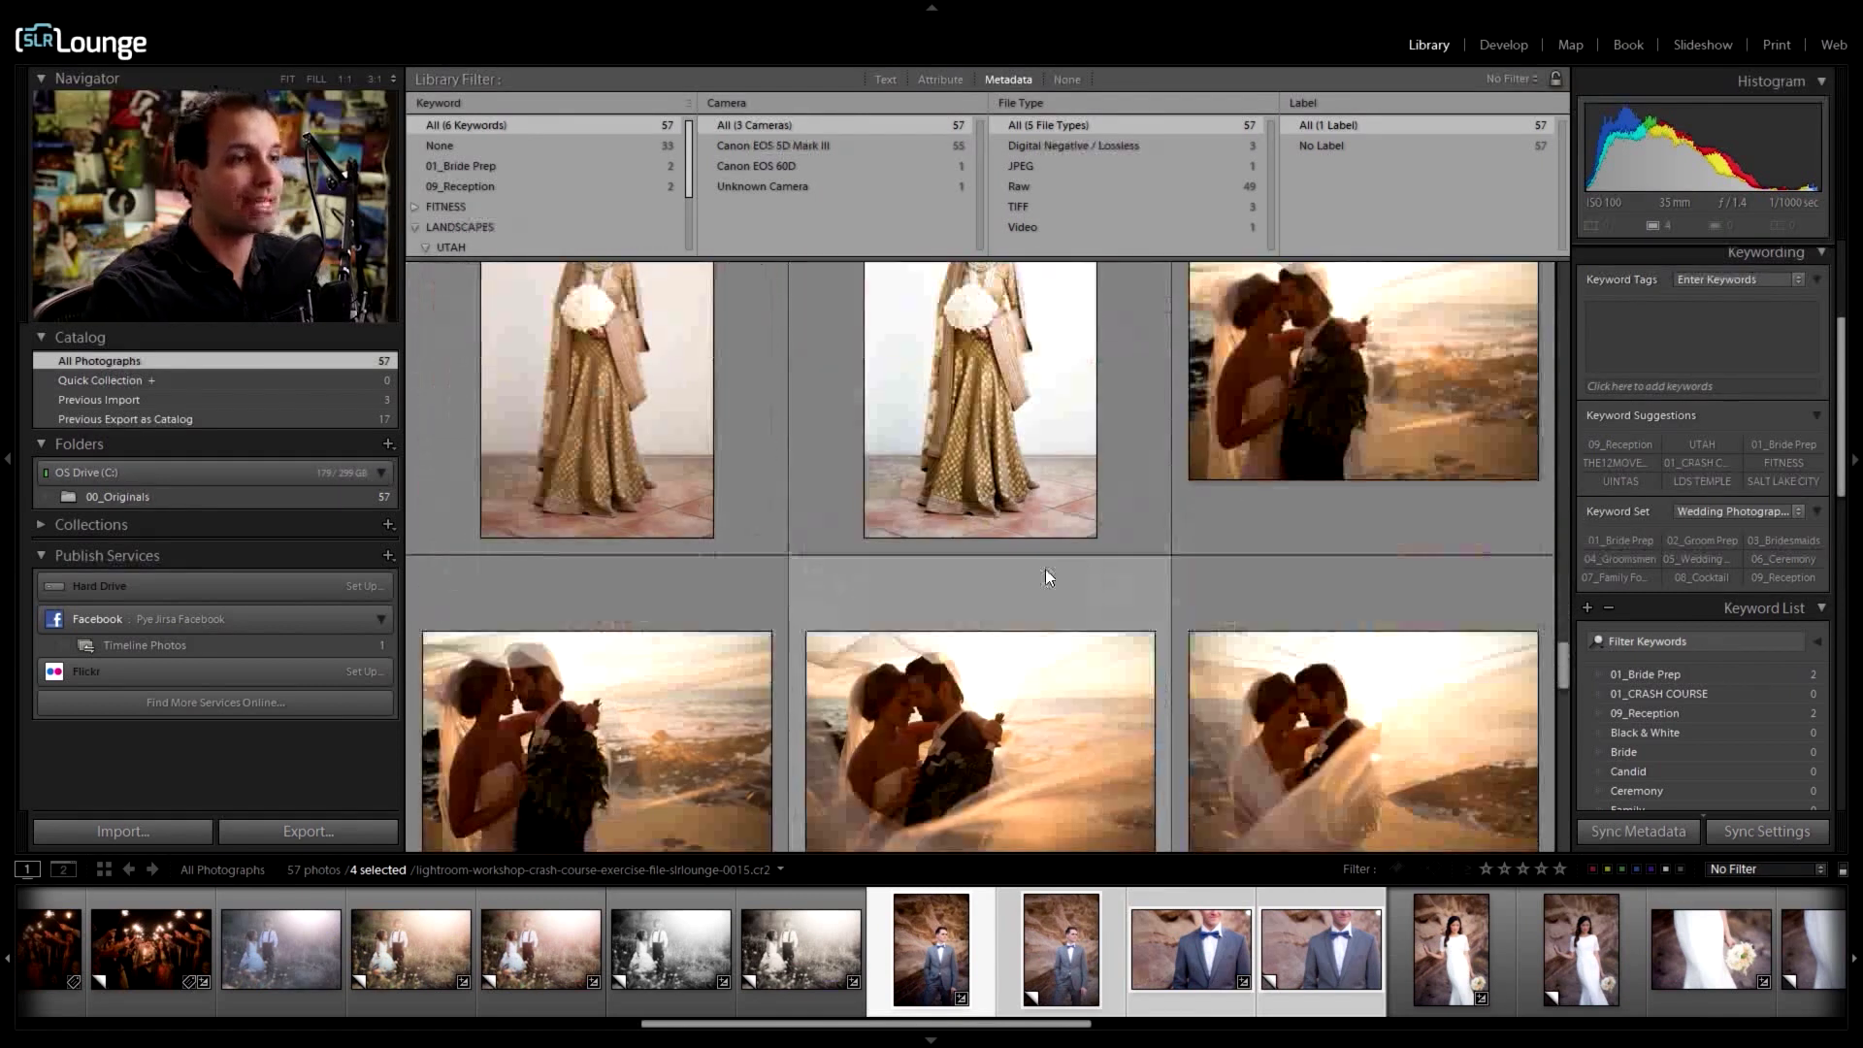
pyautogui.scroll(-6, 1015, 562)
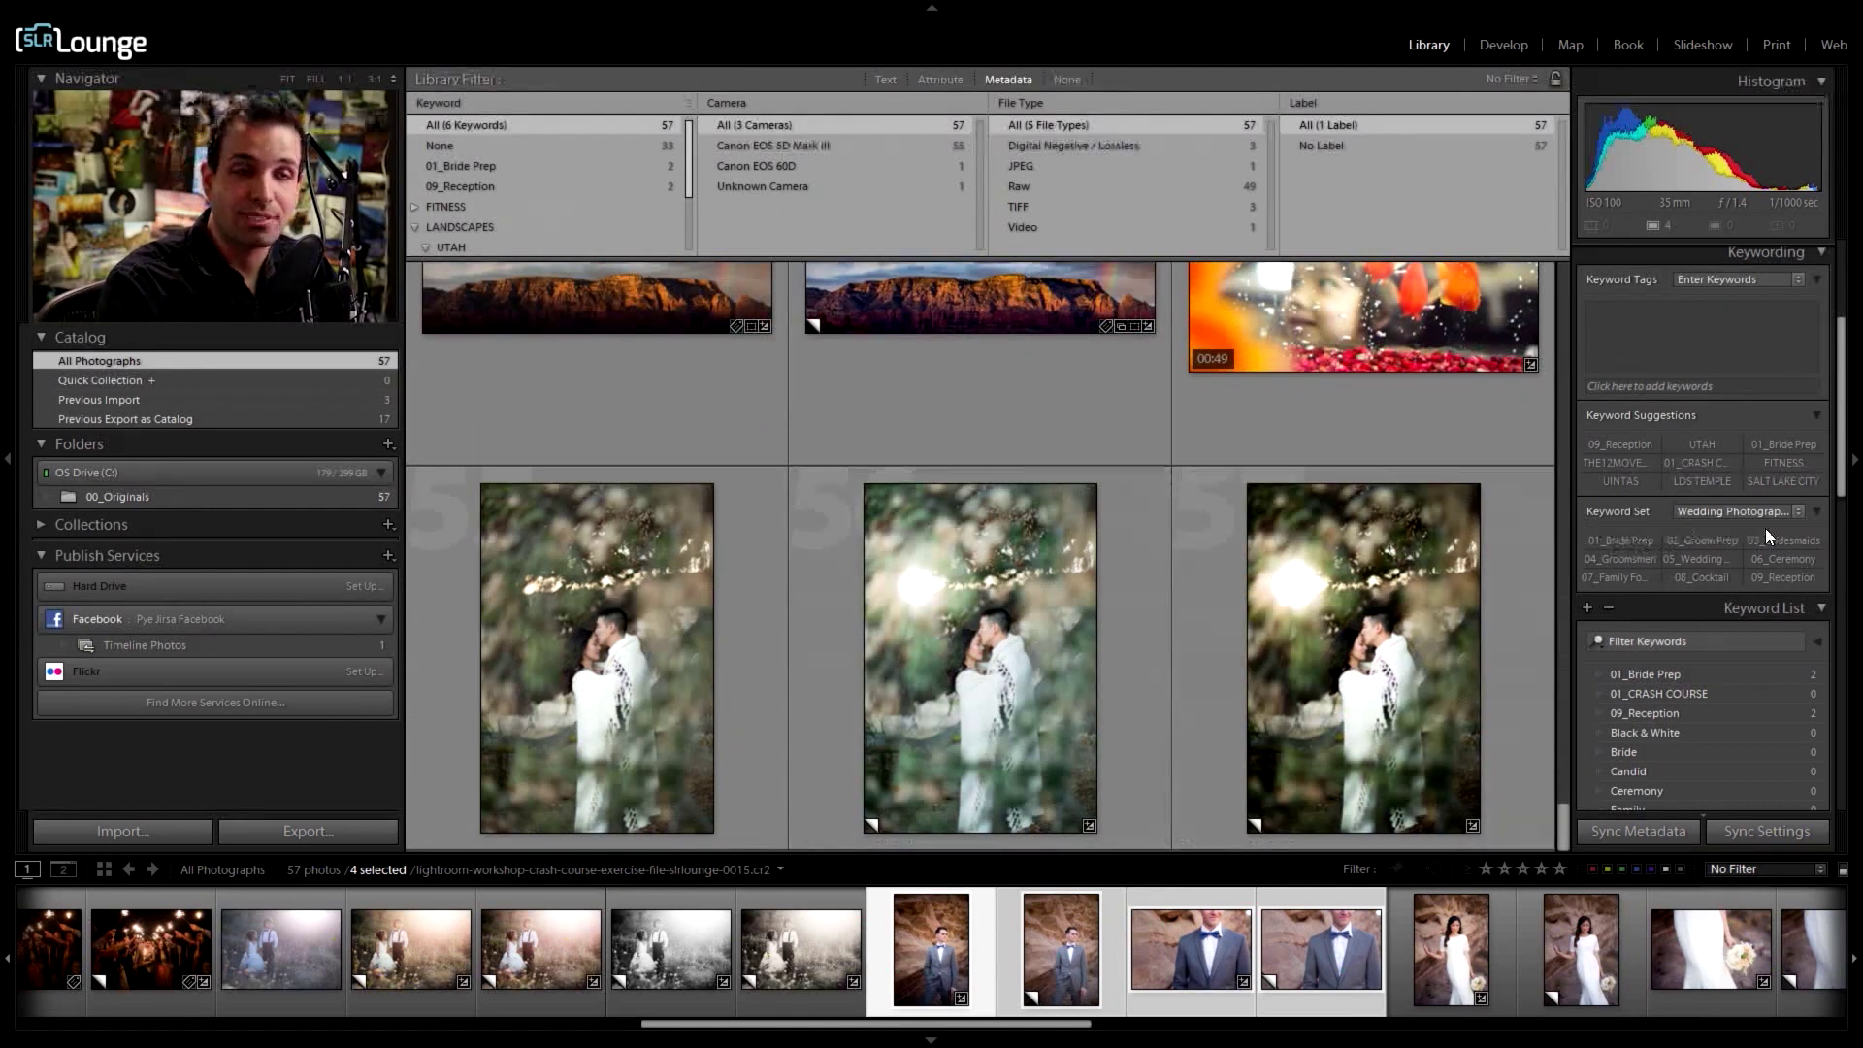
# Step: Switch the keyword set from Outdoor to Portrait Photography, then collapse Keyword Set and Keyword Suggestions
pyautogui.click(1720, 514)
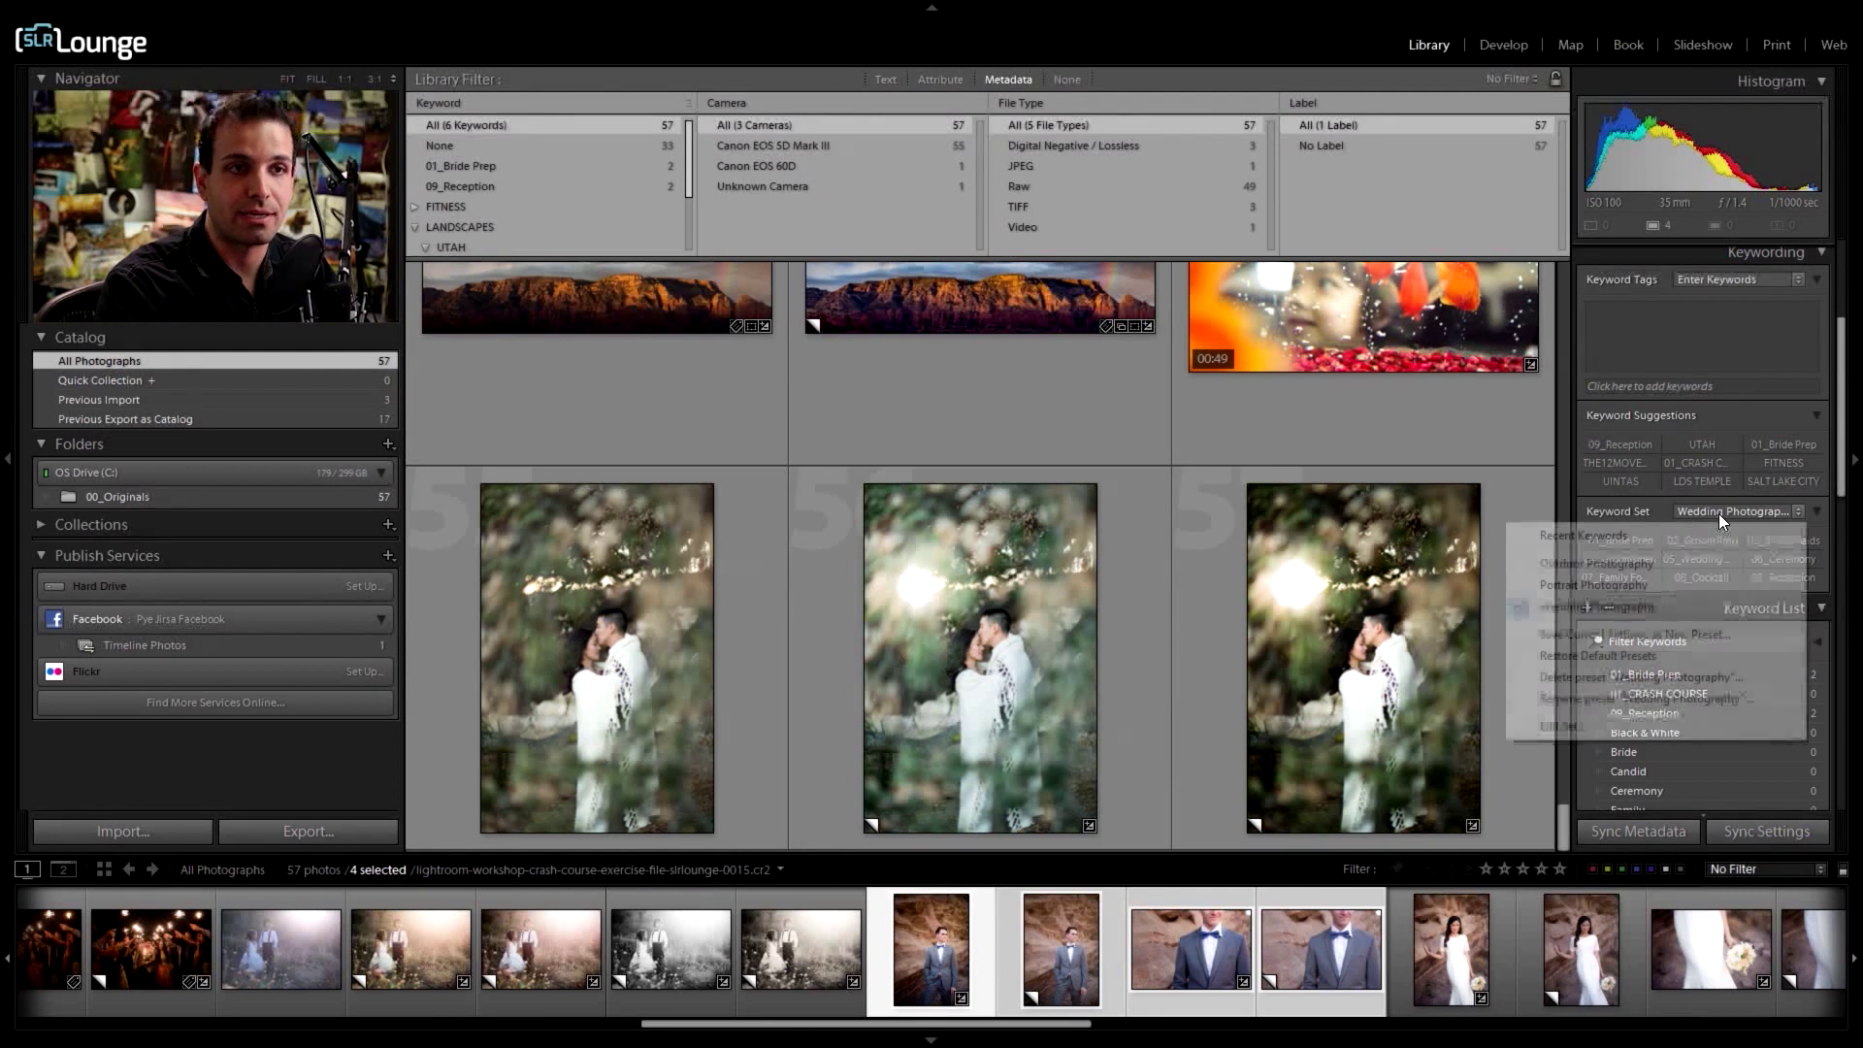
pyautogui.click(1650, 557)
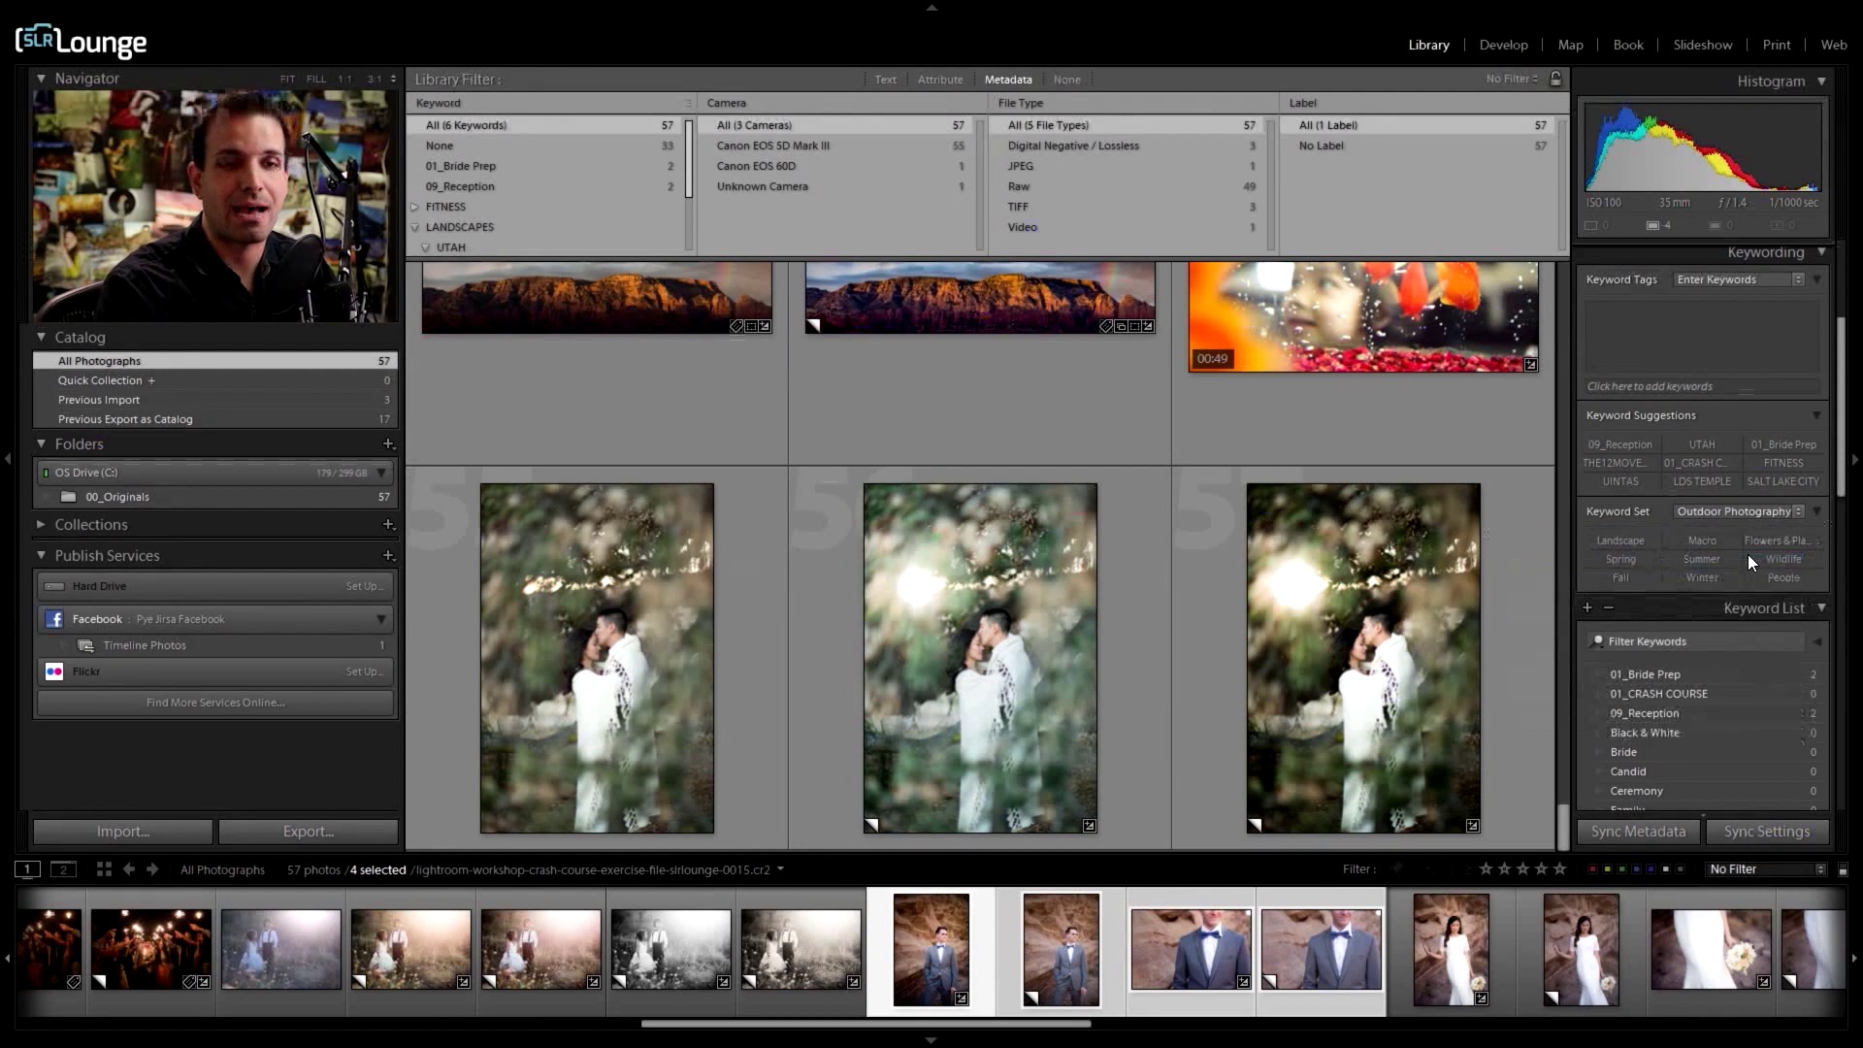
pyautogui.click(1692, 508)
pyautogui.click(1747, 574)
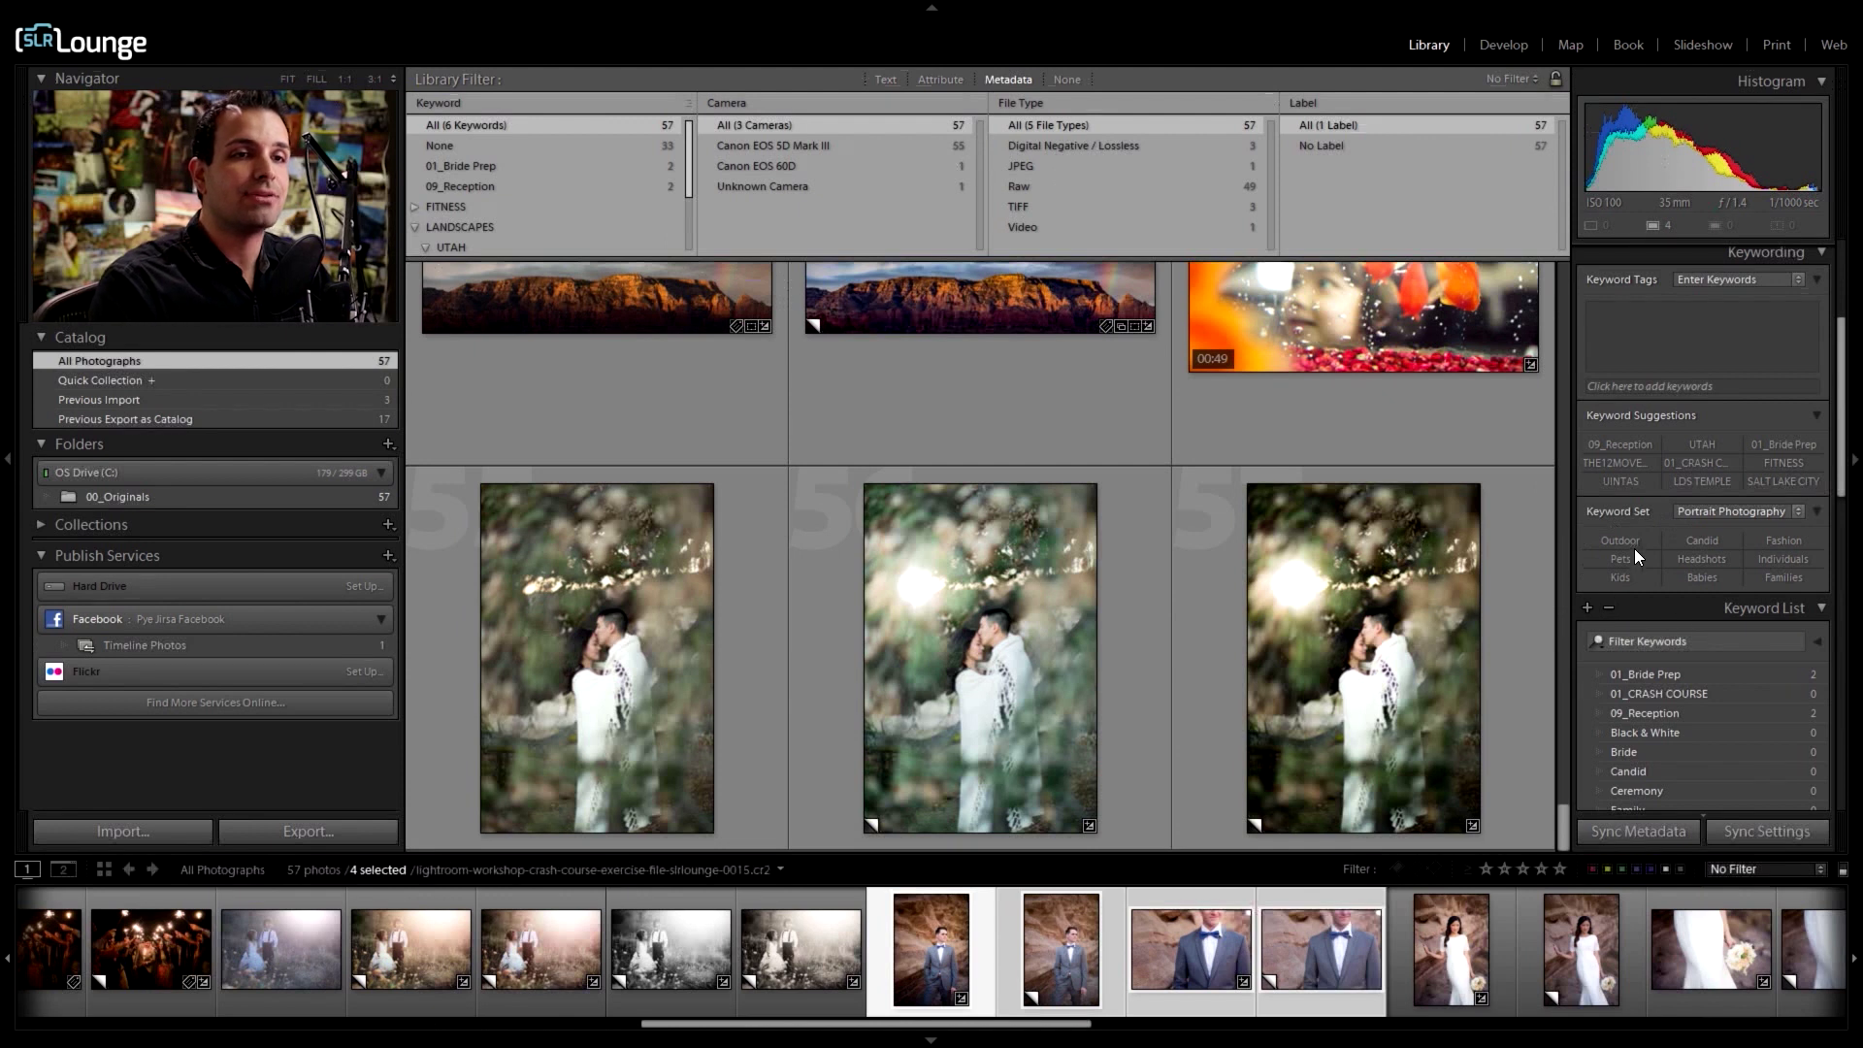
pyautogui.click(1814, 510)
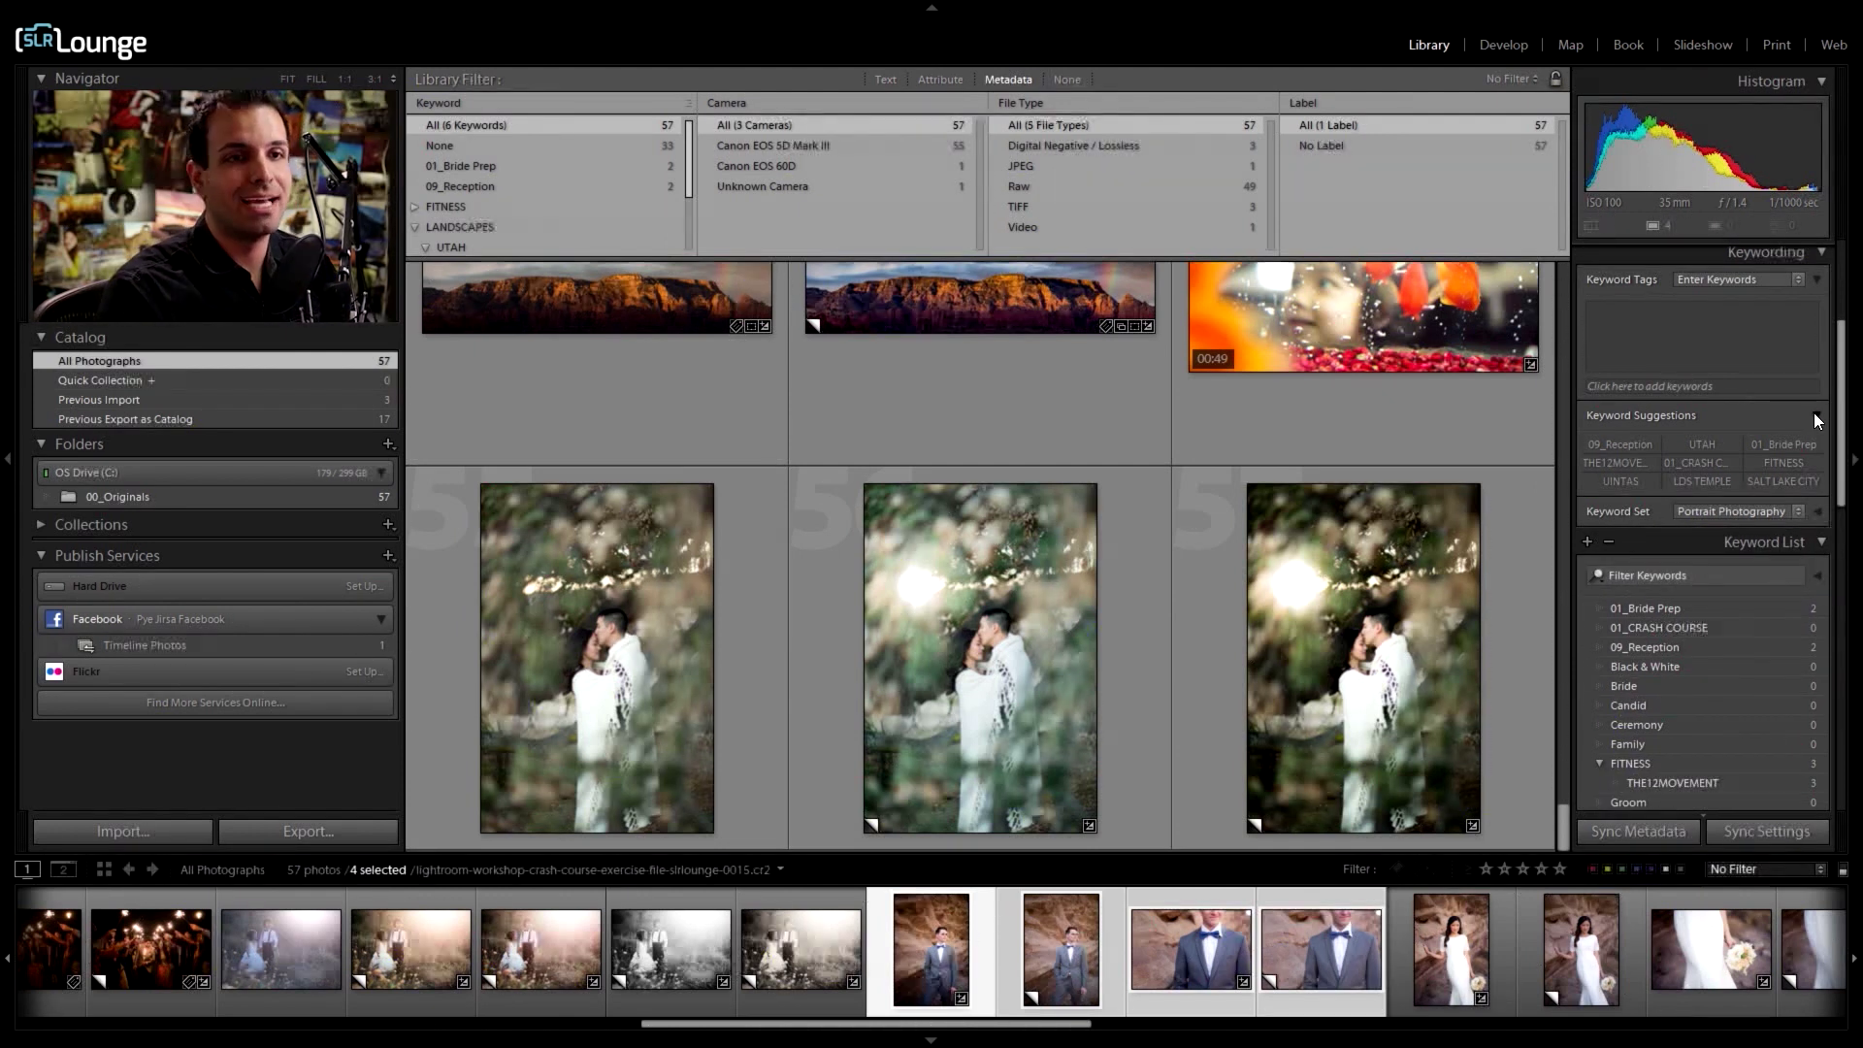
pyautogui.click(1816, 415)
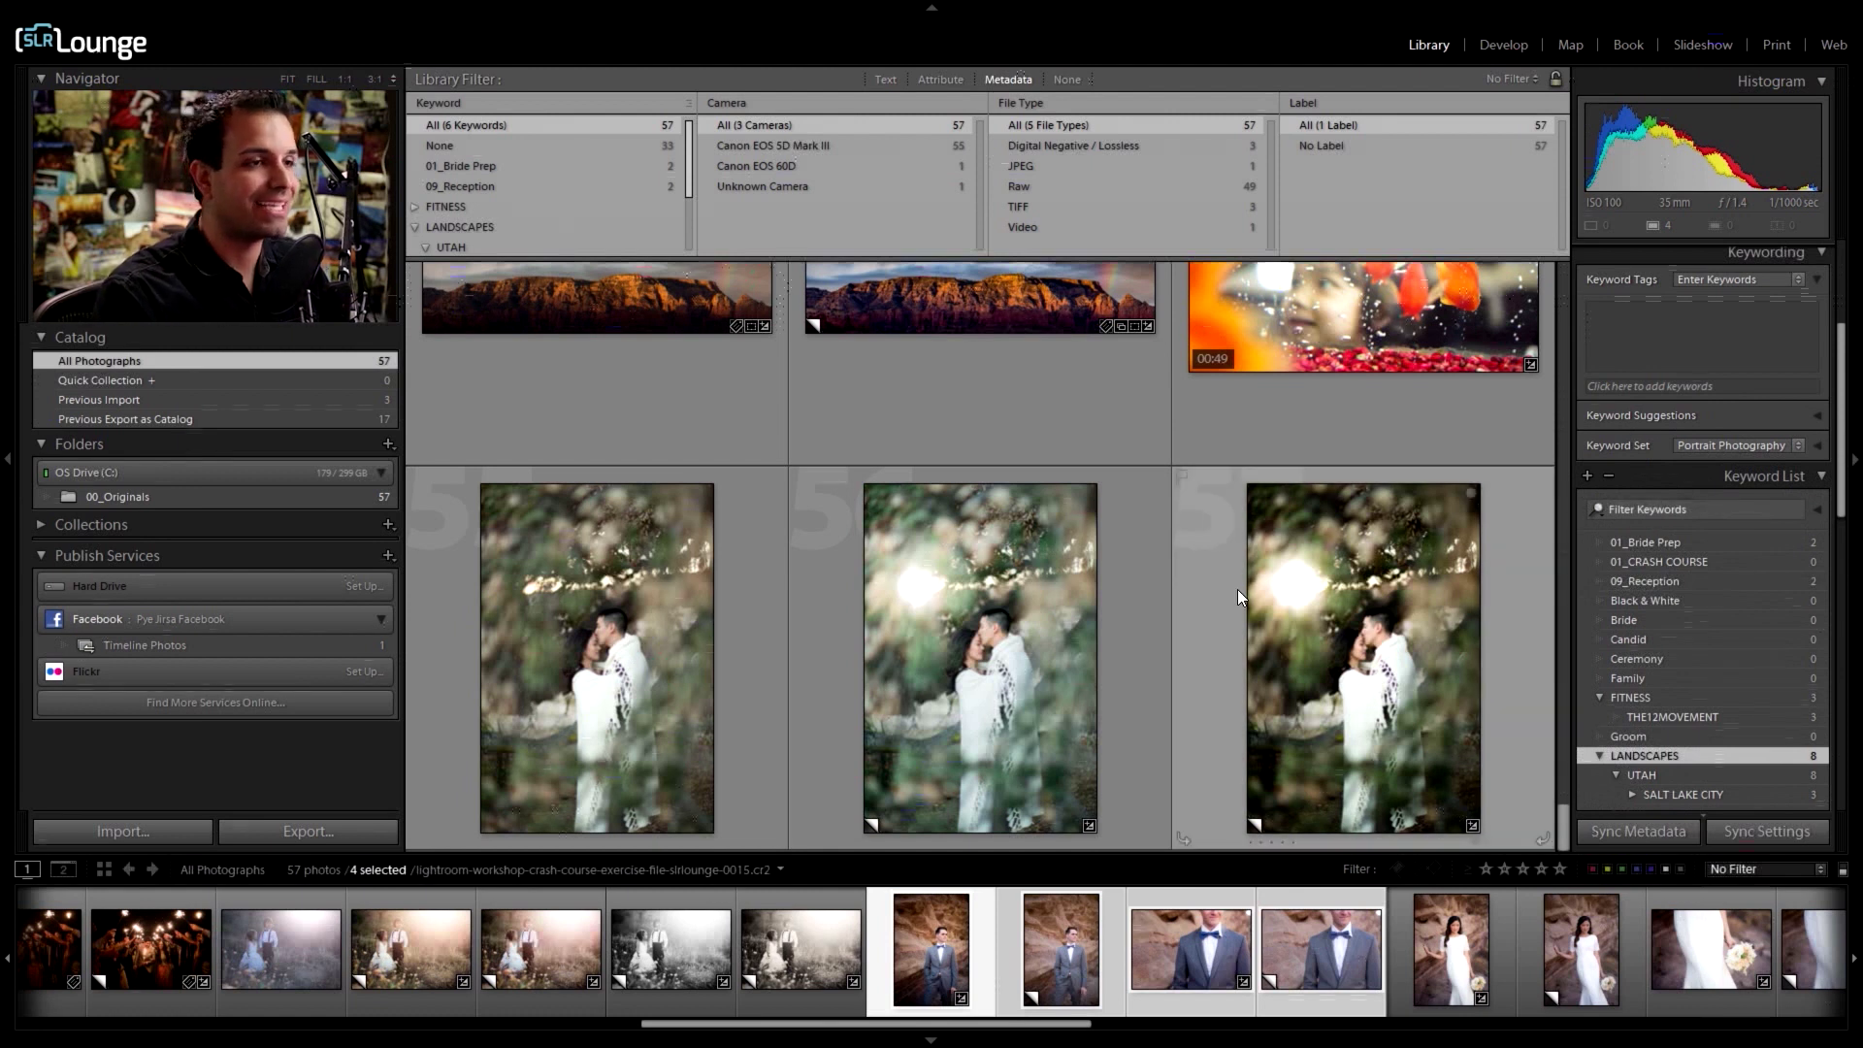
# Step: Select the middle foliage photo, show the grid toolbar and set the Painter to paint star ratings
pyautogui.click(838, 663)
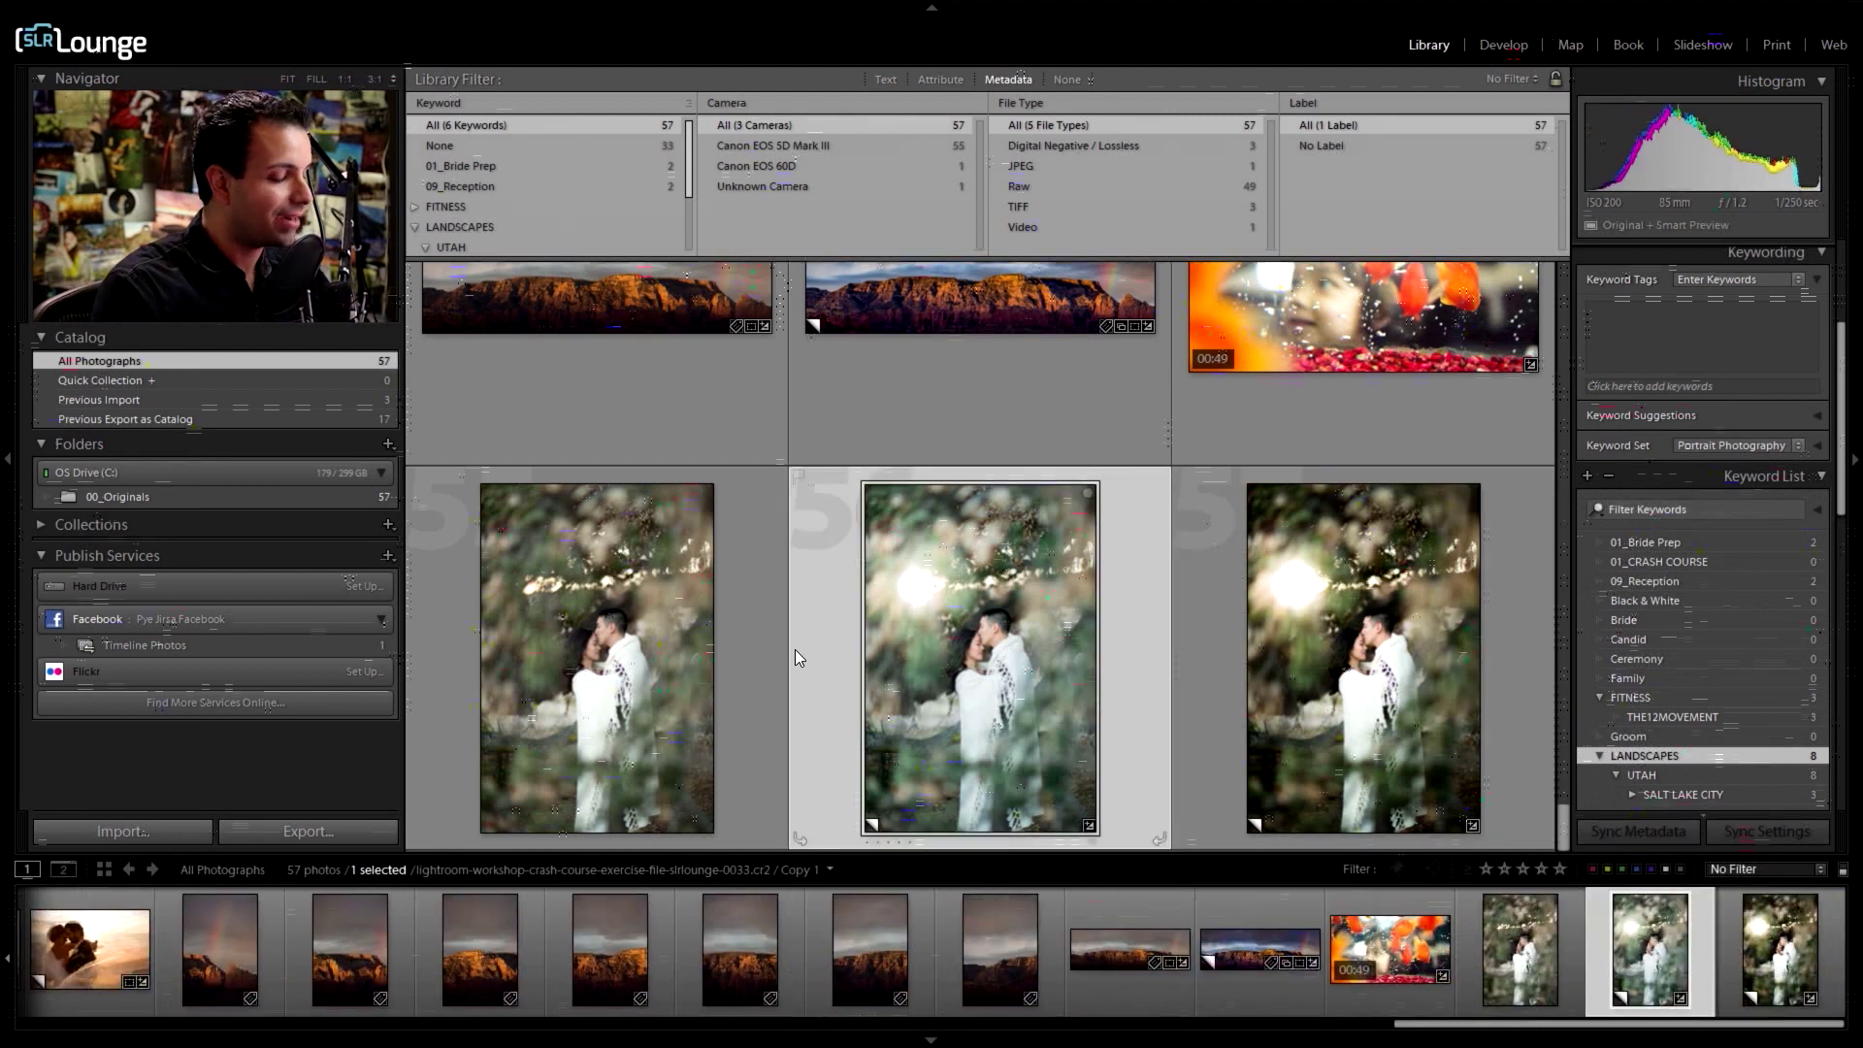
pyautogui.press('t')
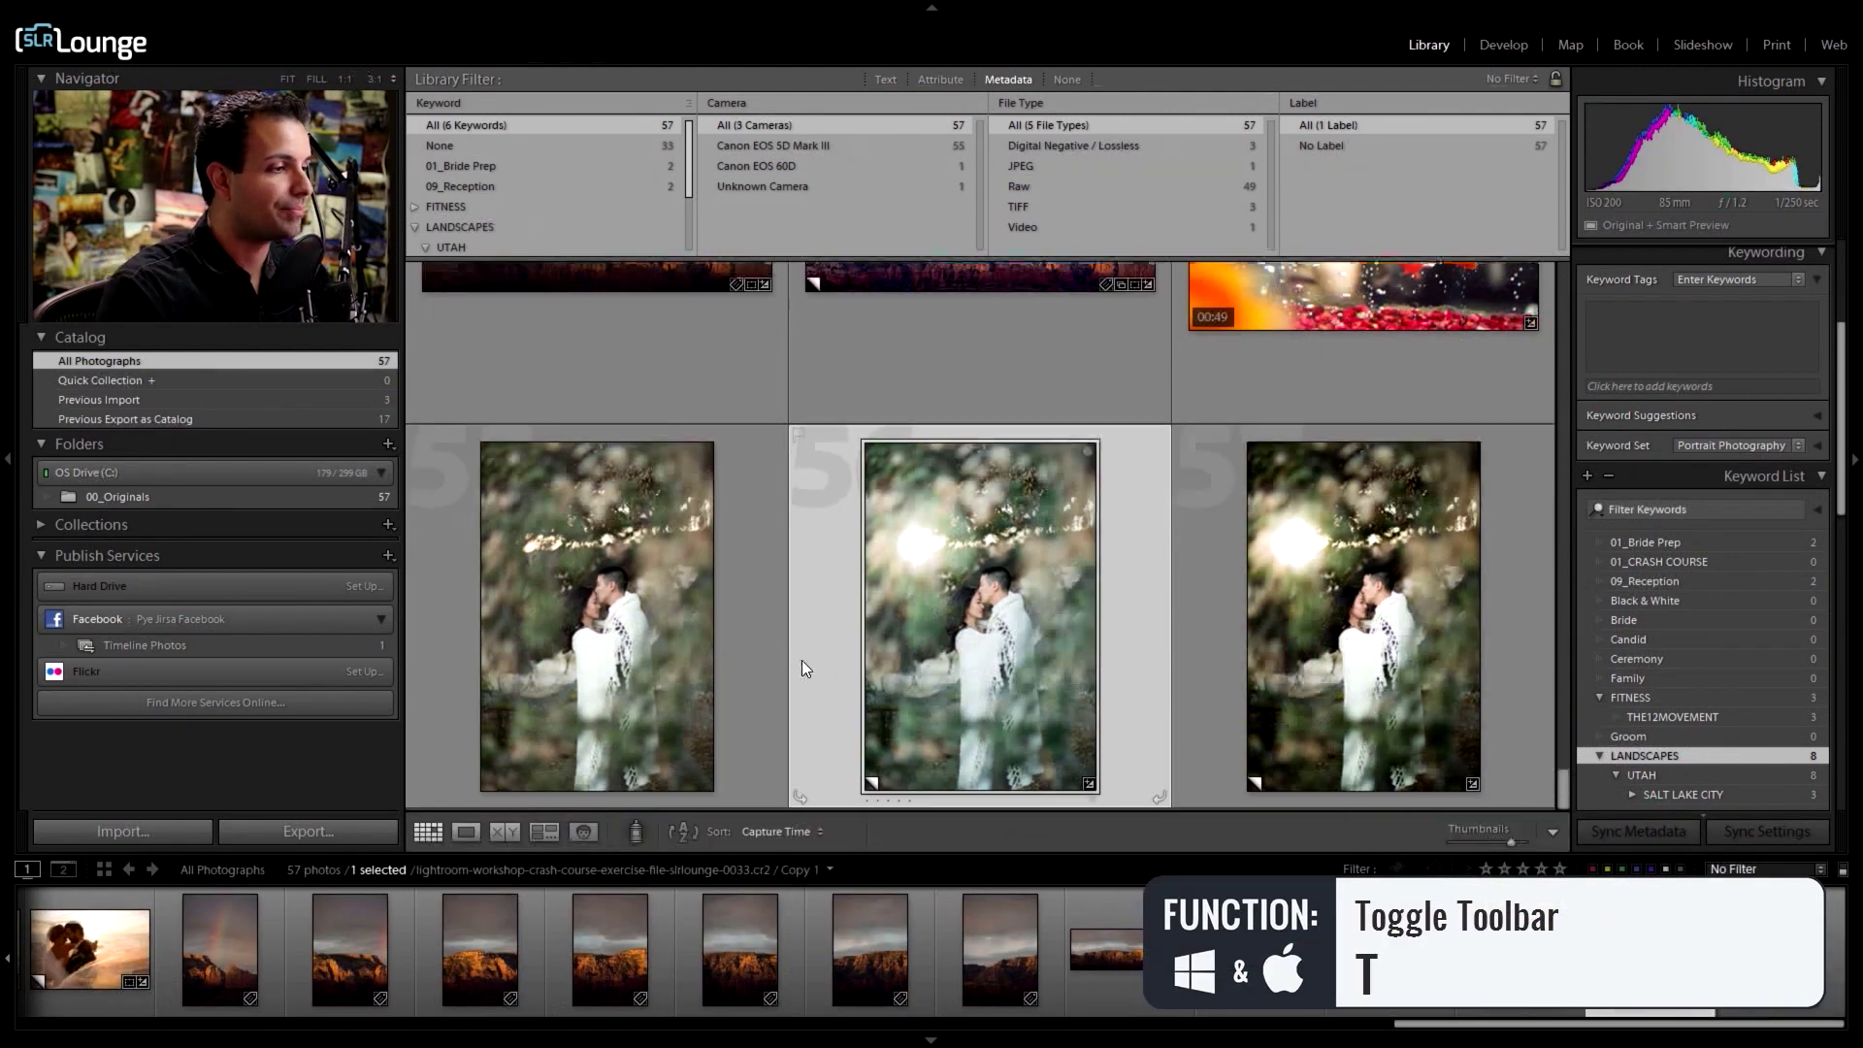
pyautogui.click(636, 834)
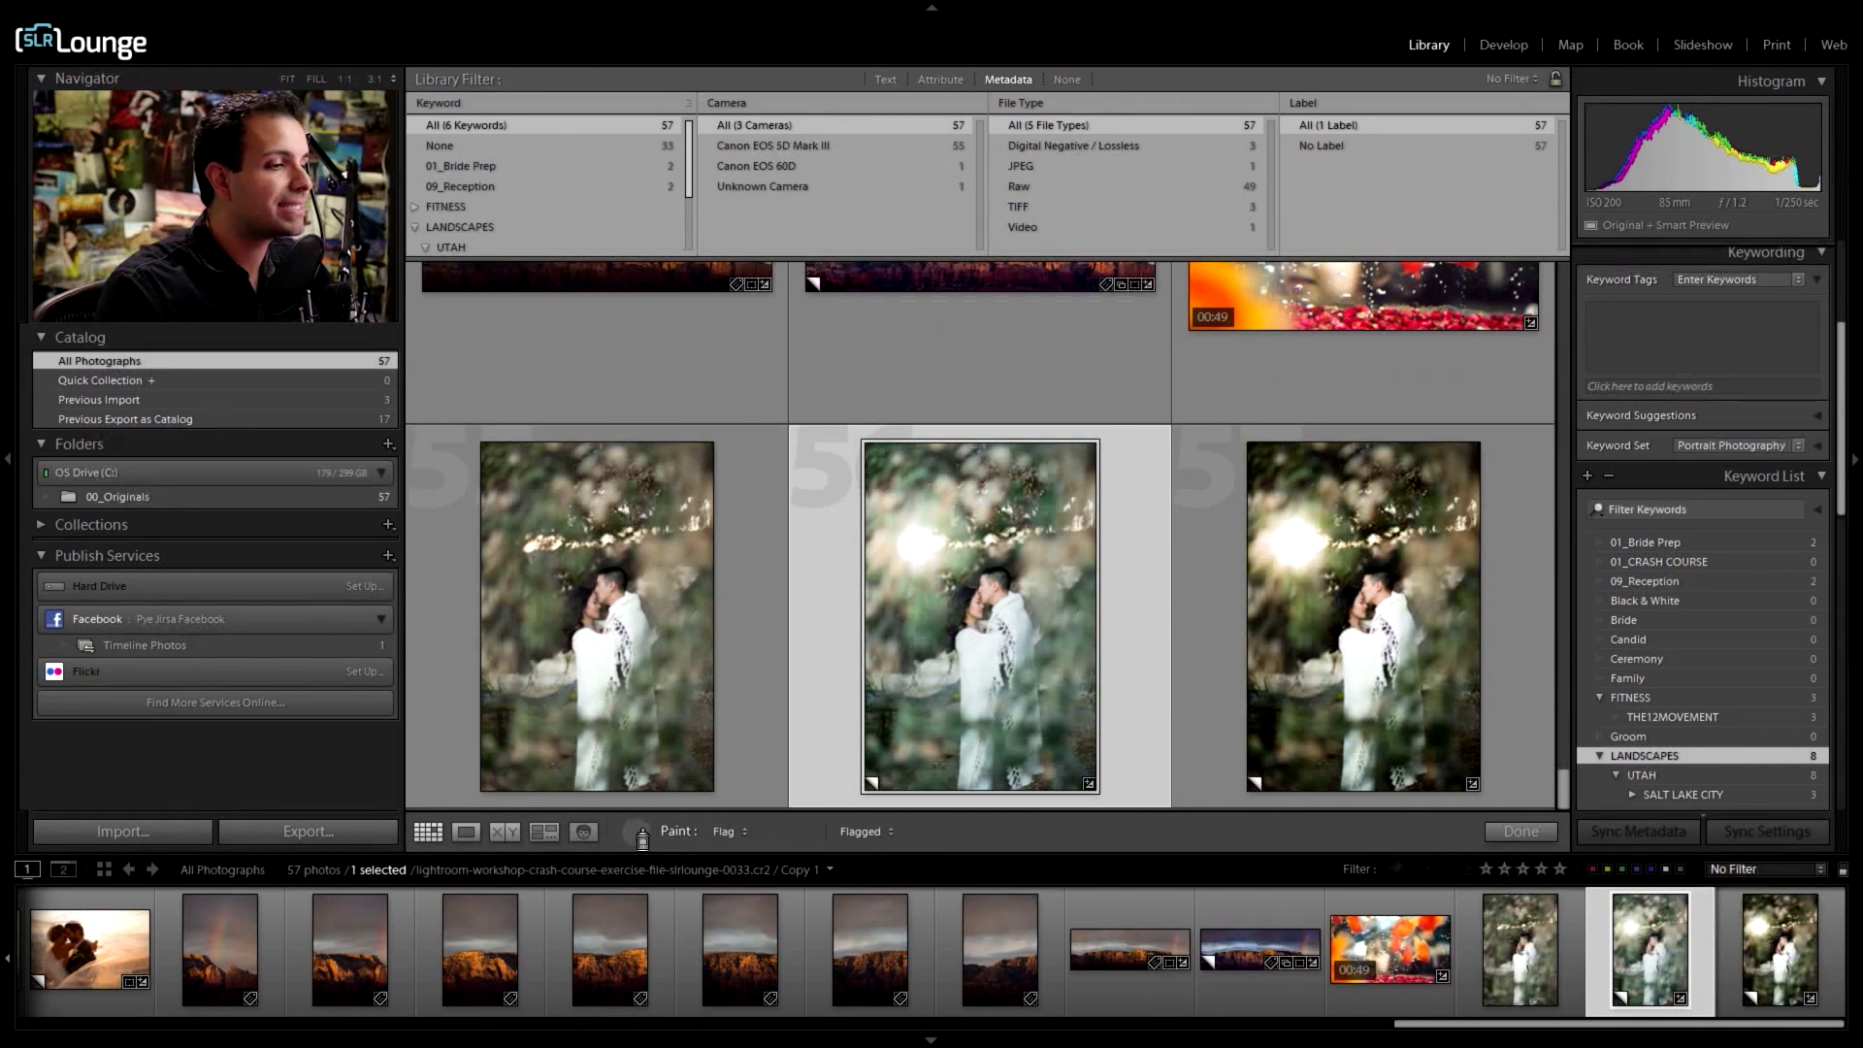
pyautogui.click(736, 830)
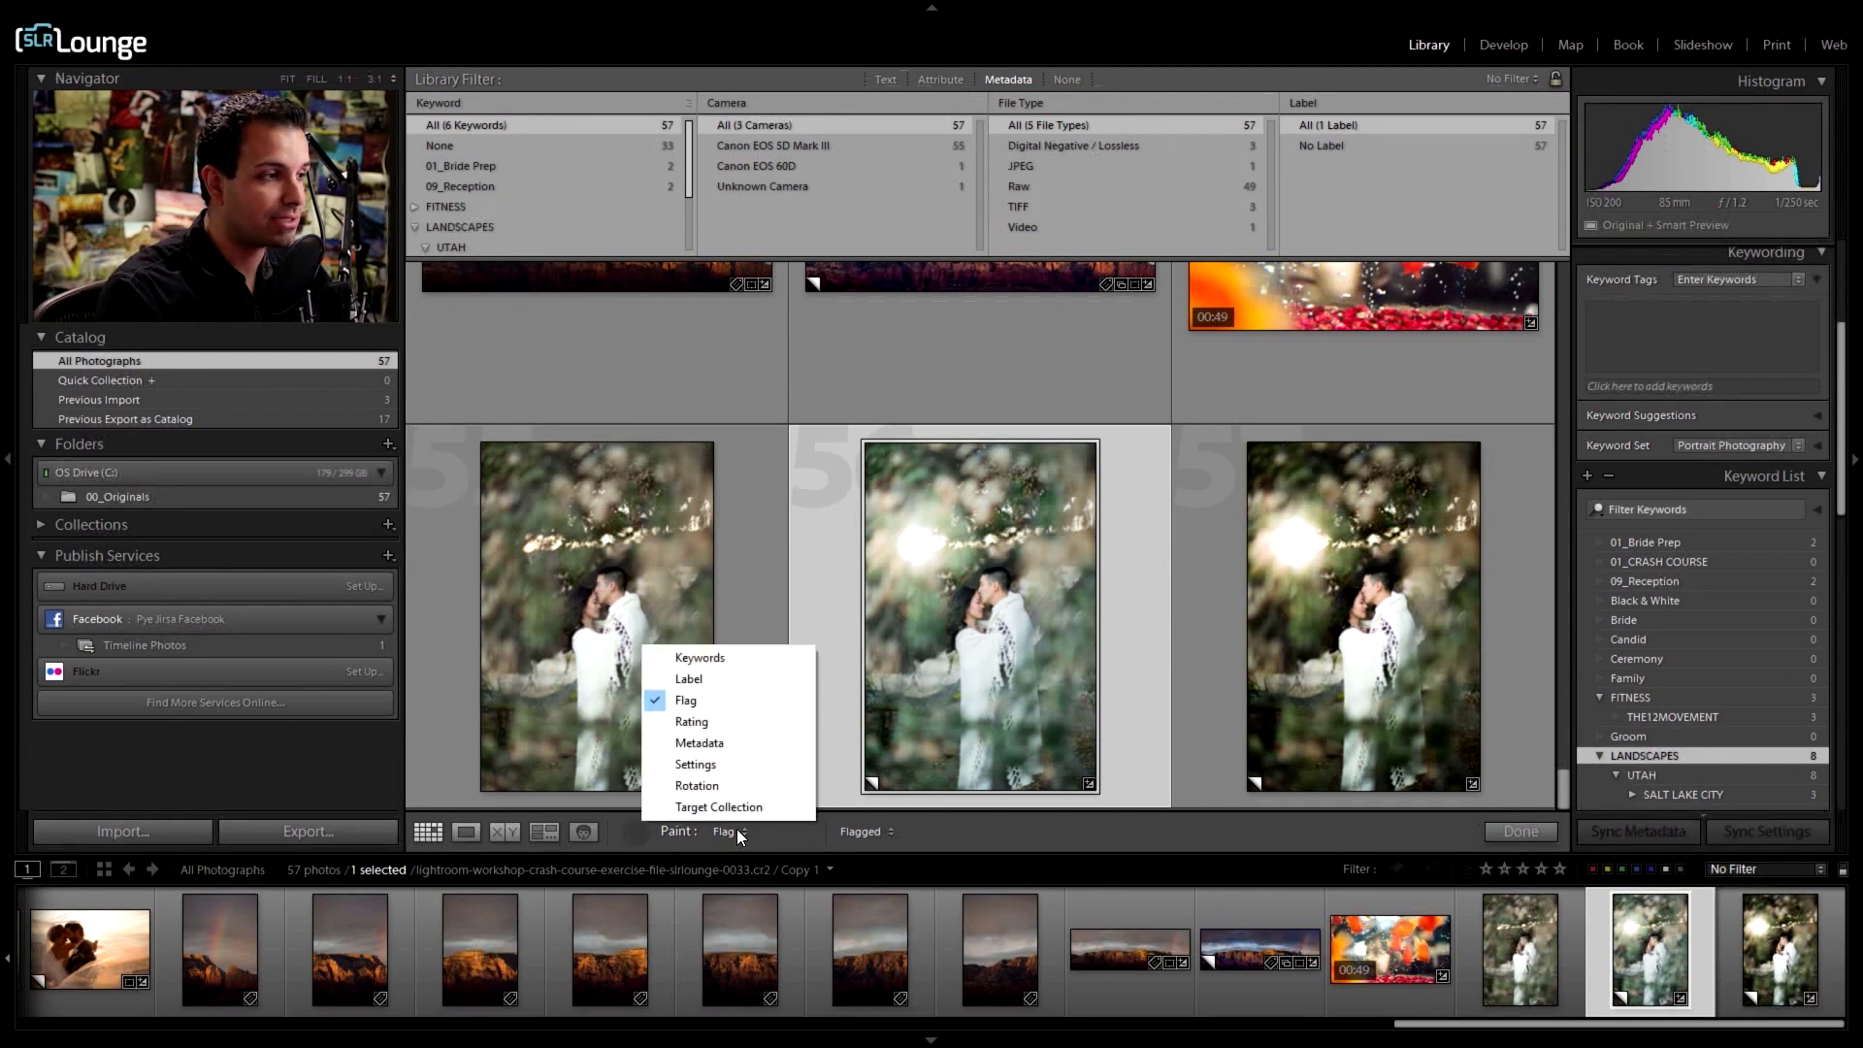
pyautogui.click(696, 721)
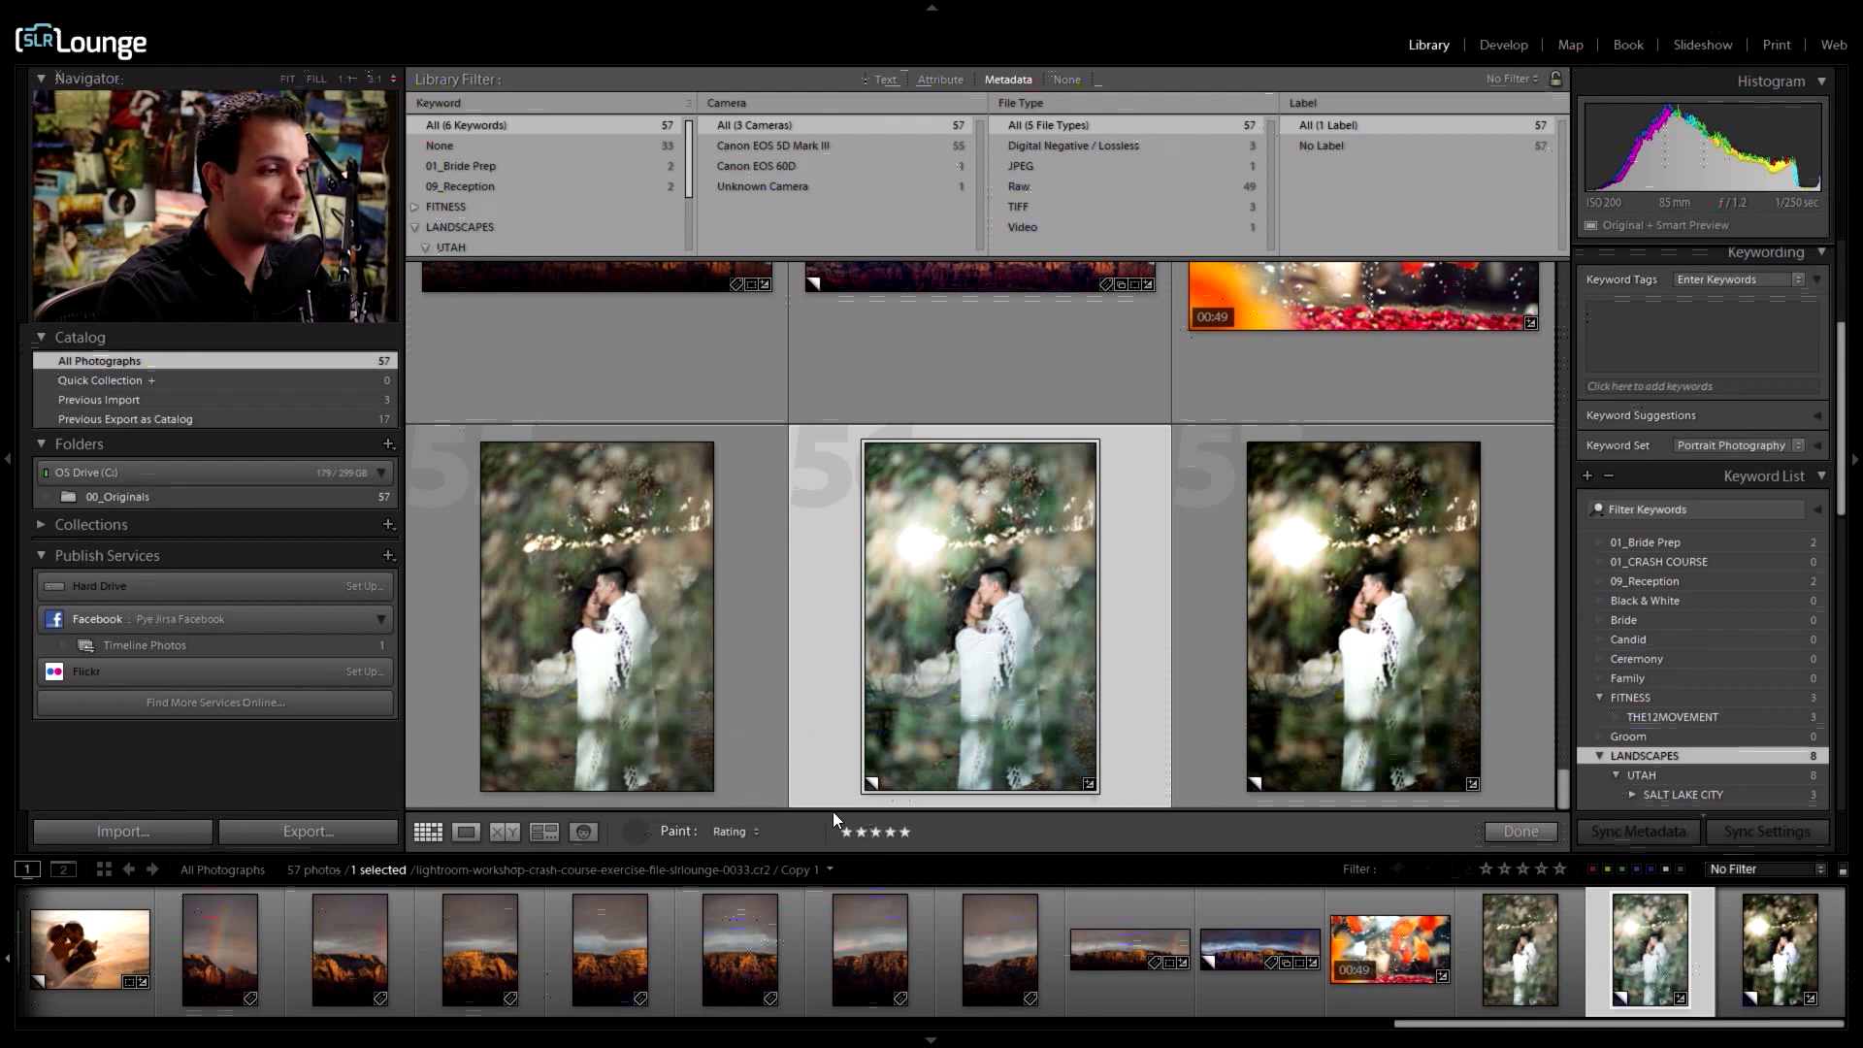
# Step: Paint 3-star ratings onto the left, middle and right wedding photos
pyautogui.click(643, 596)
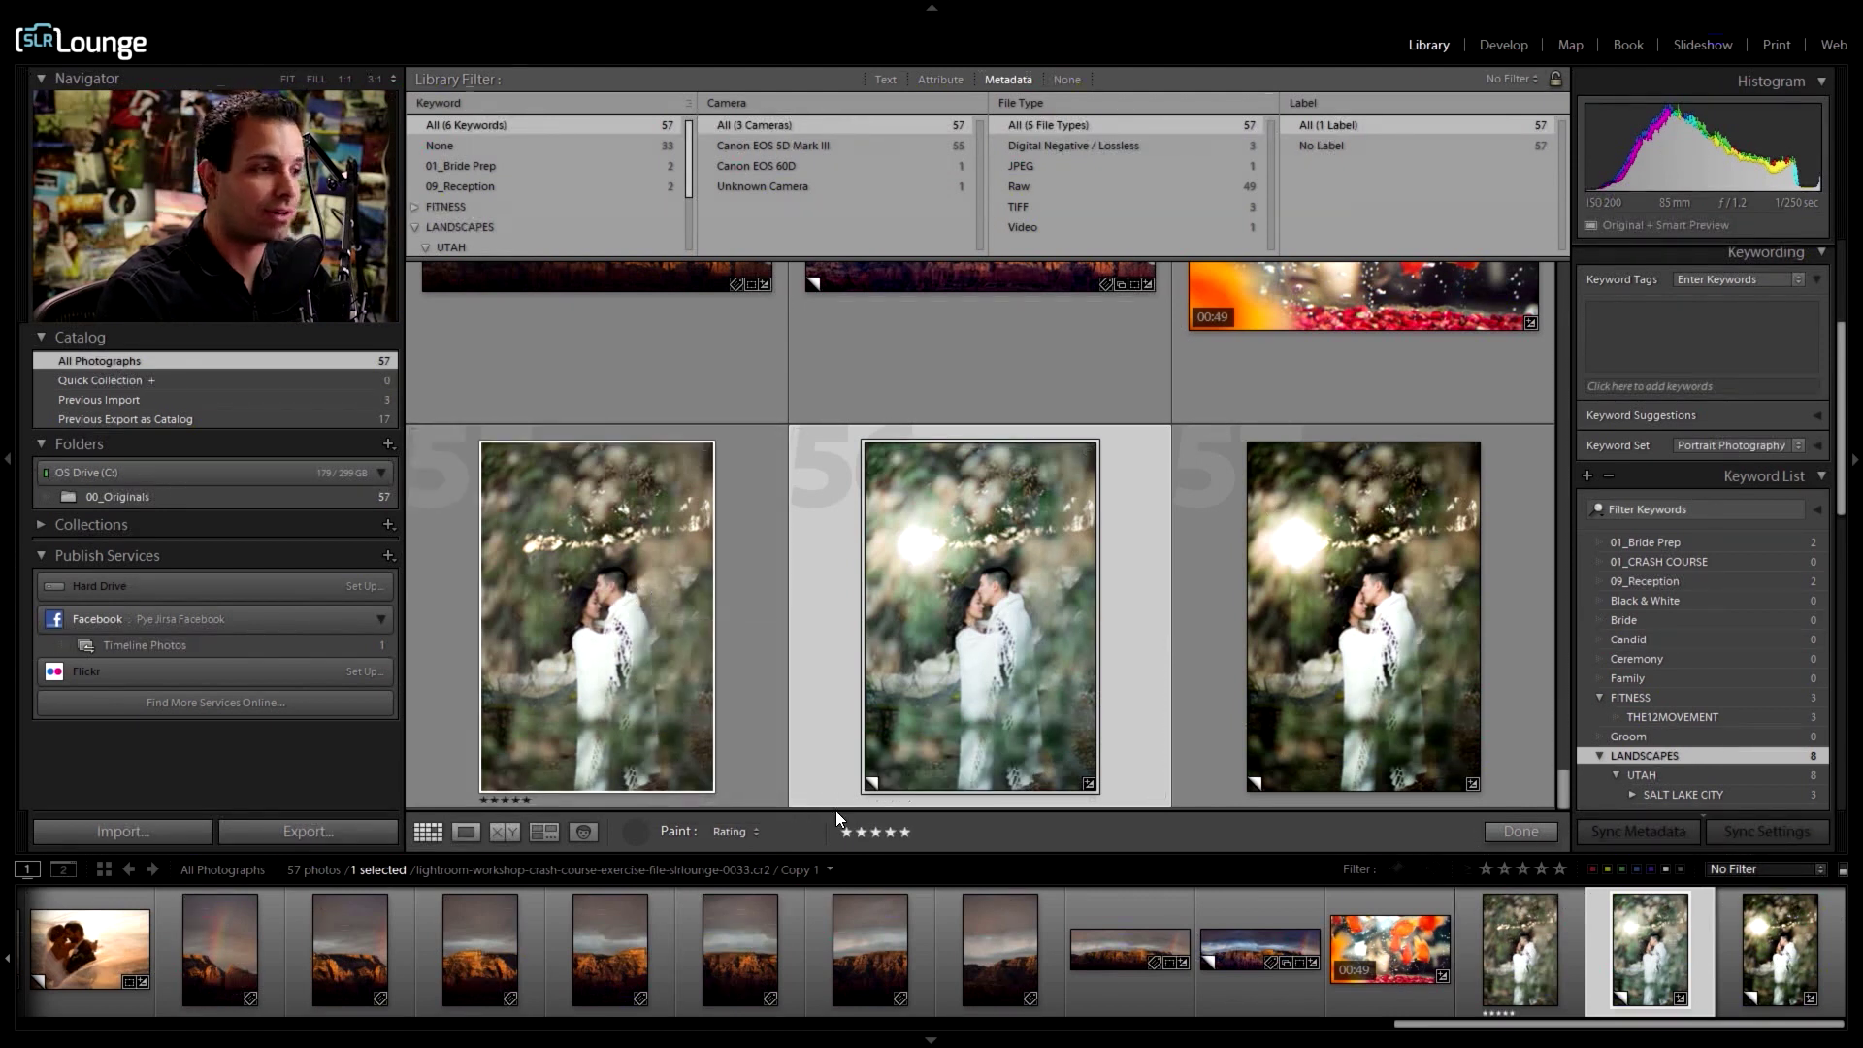
pyautogui.click(876, 832)
pyautogui.click(986, 590)
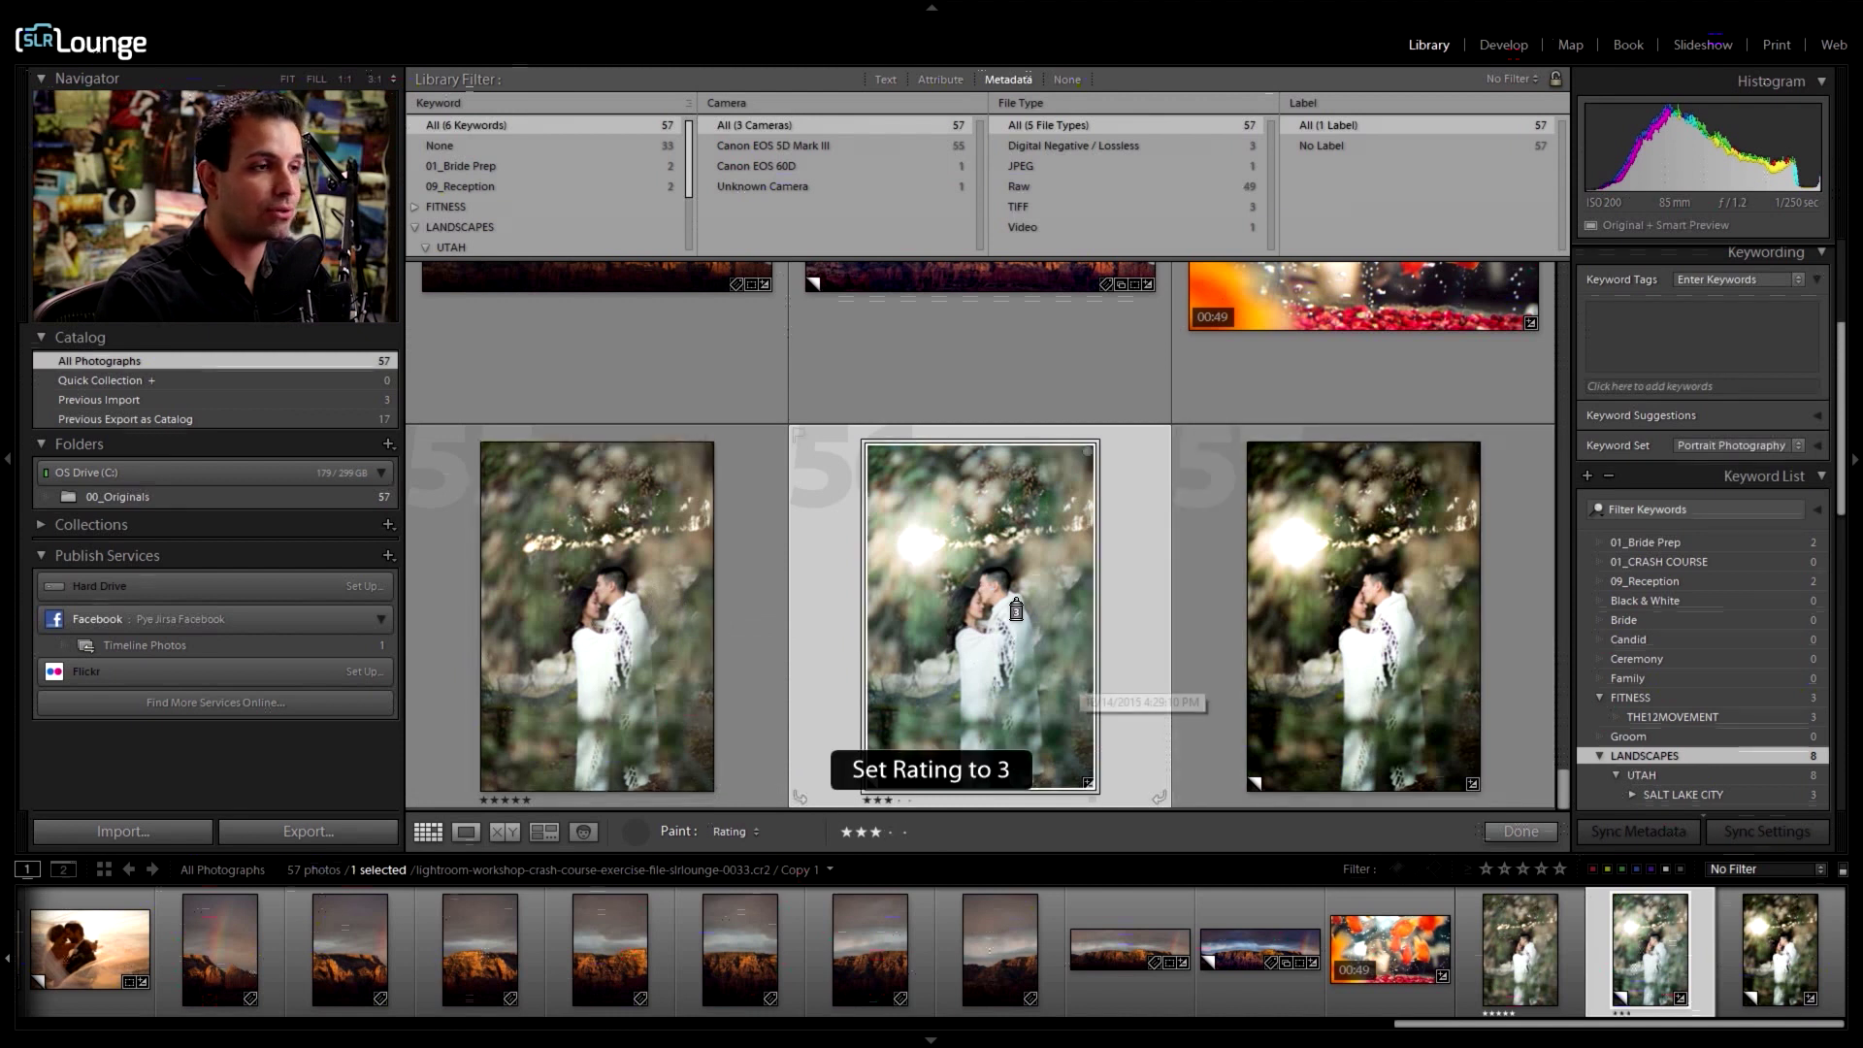
pyautogui.click(1329, 583)
pyautogui.click(709, 587)
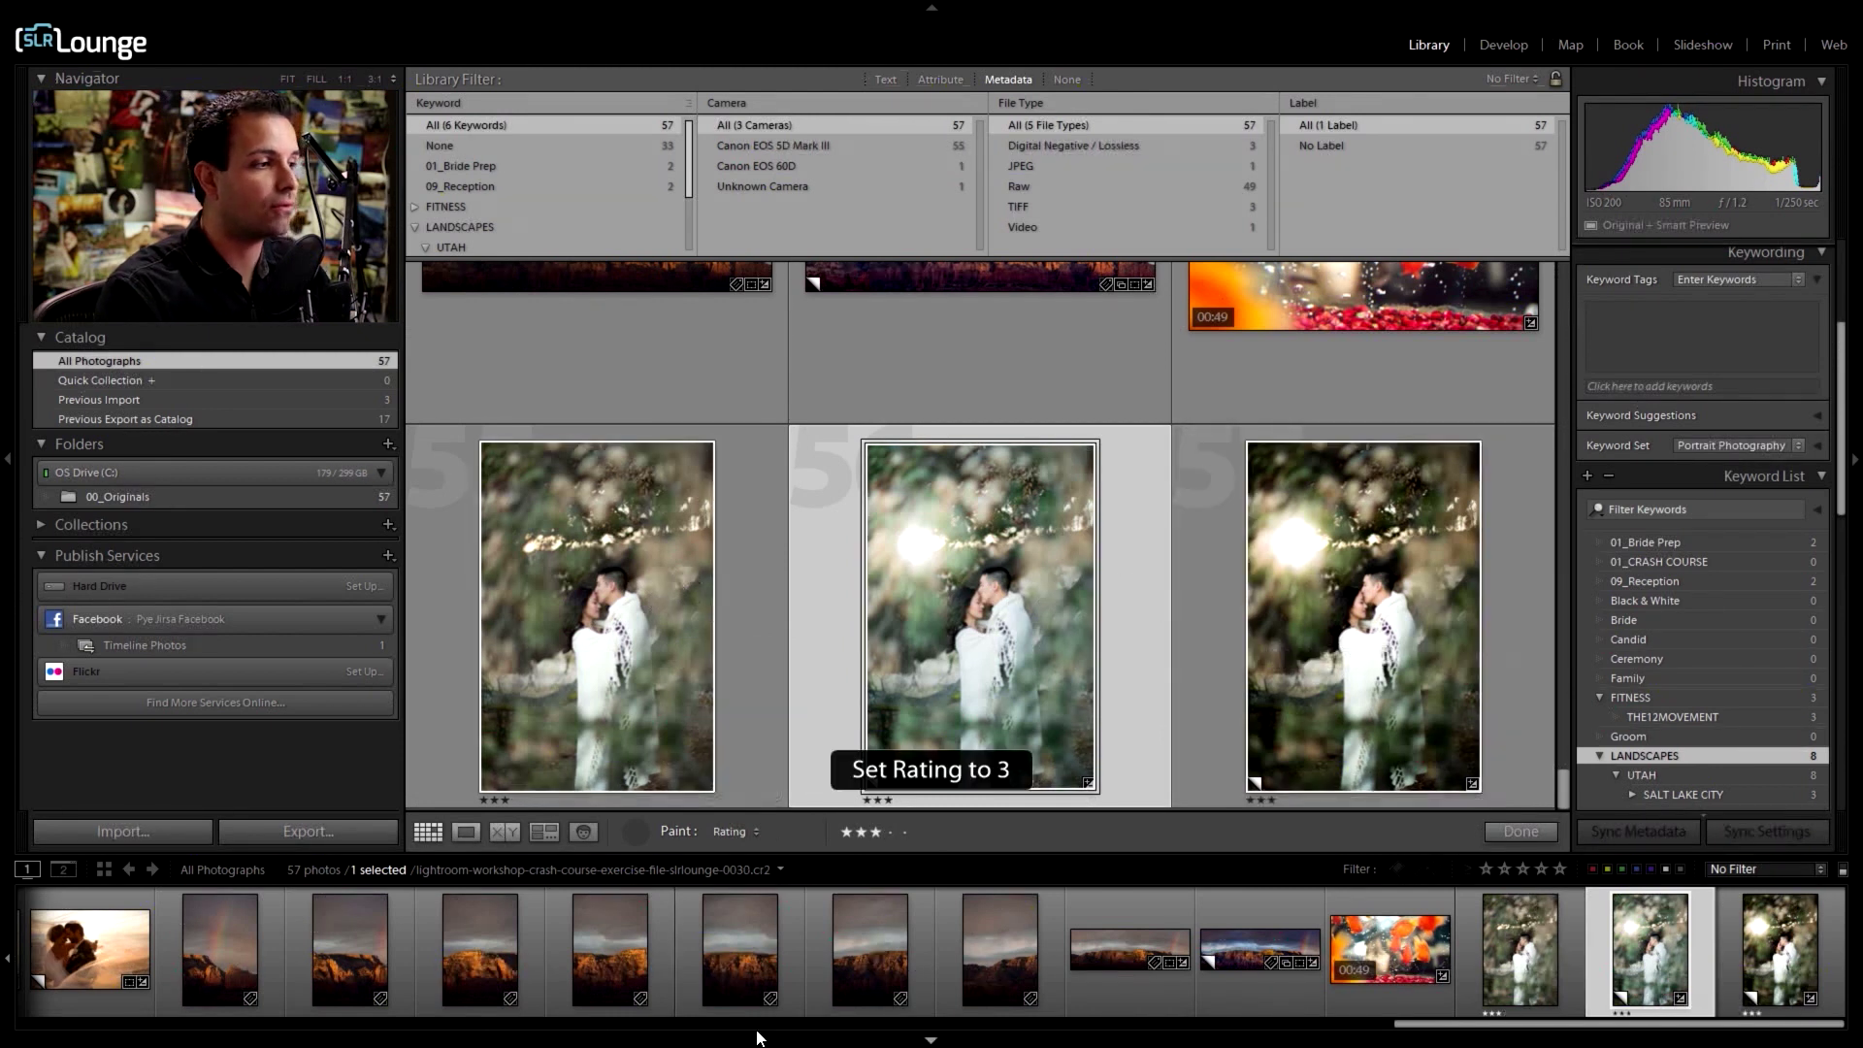
# Step: Switch the Painter to Flag and paint pick flags across the three wedding photos
pyautogui.click(735, 831)
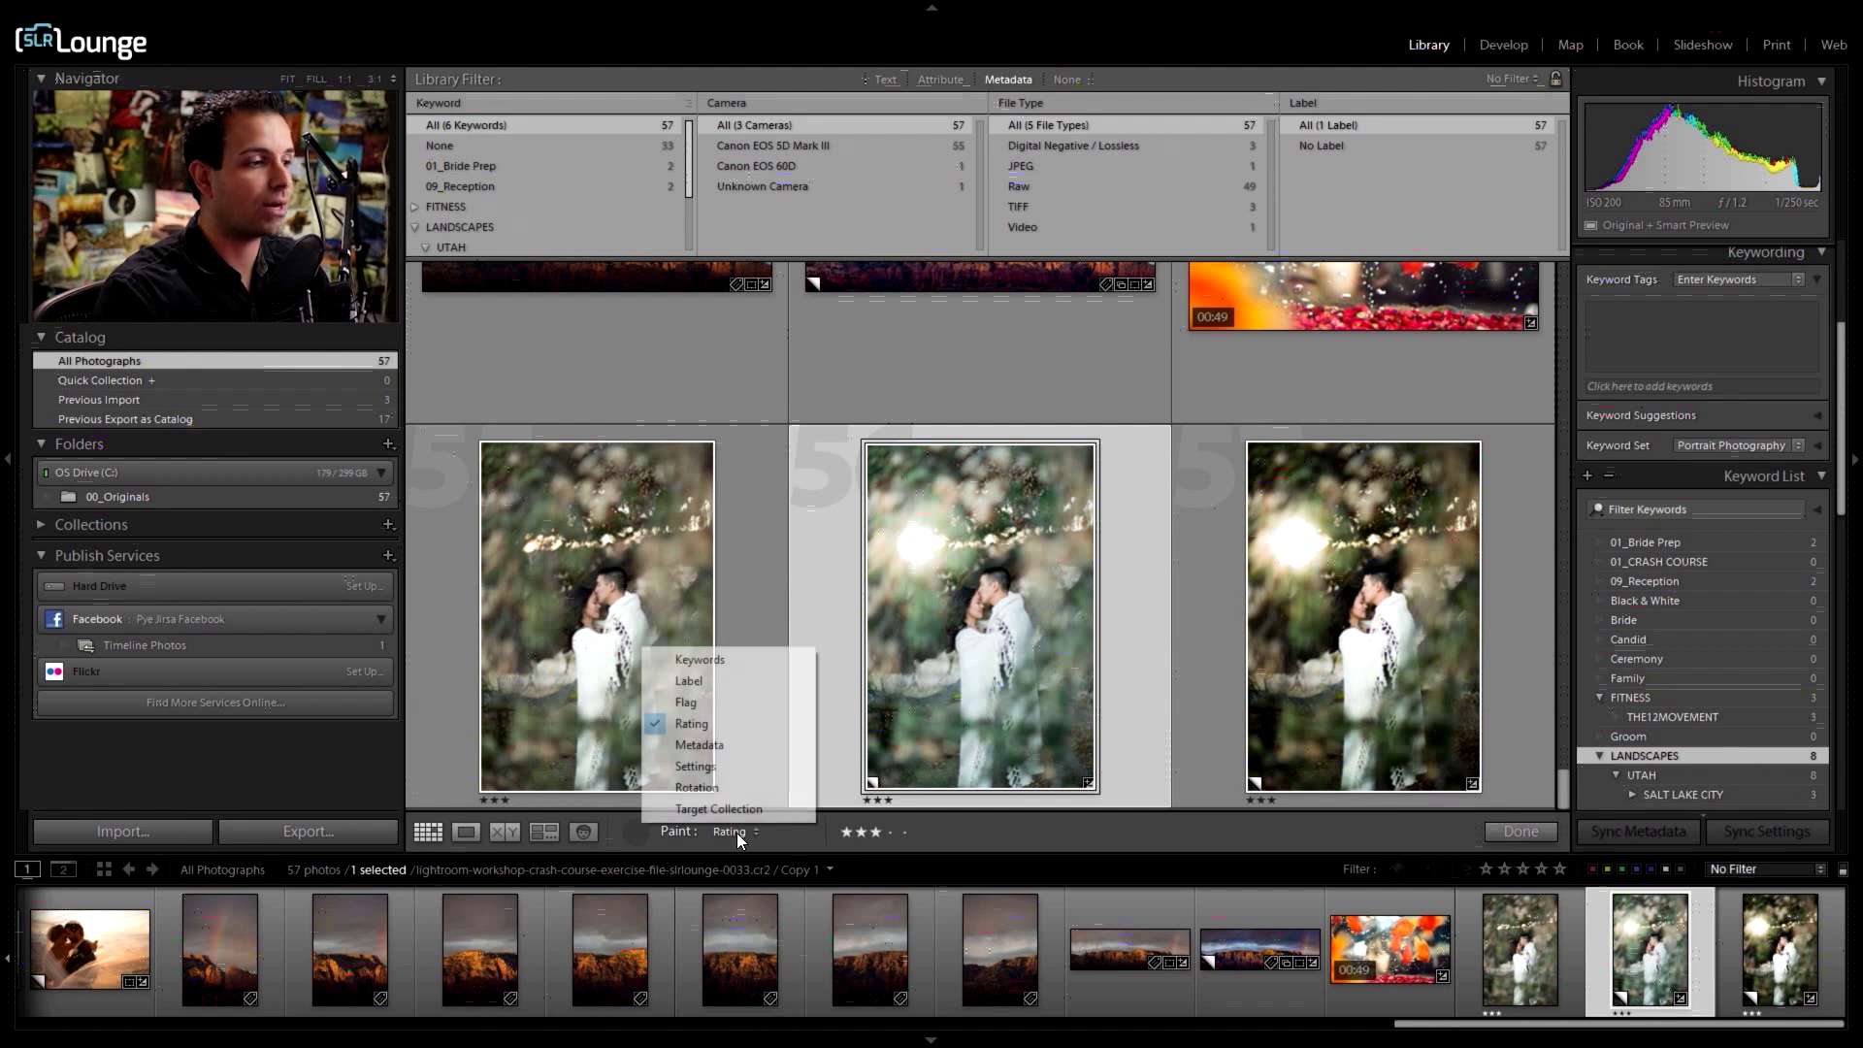
pyautogui.click(714, 701)
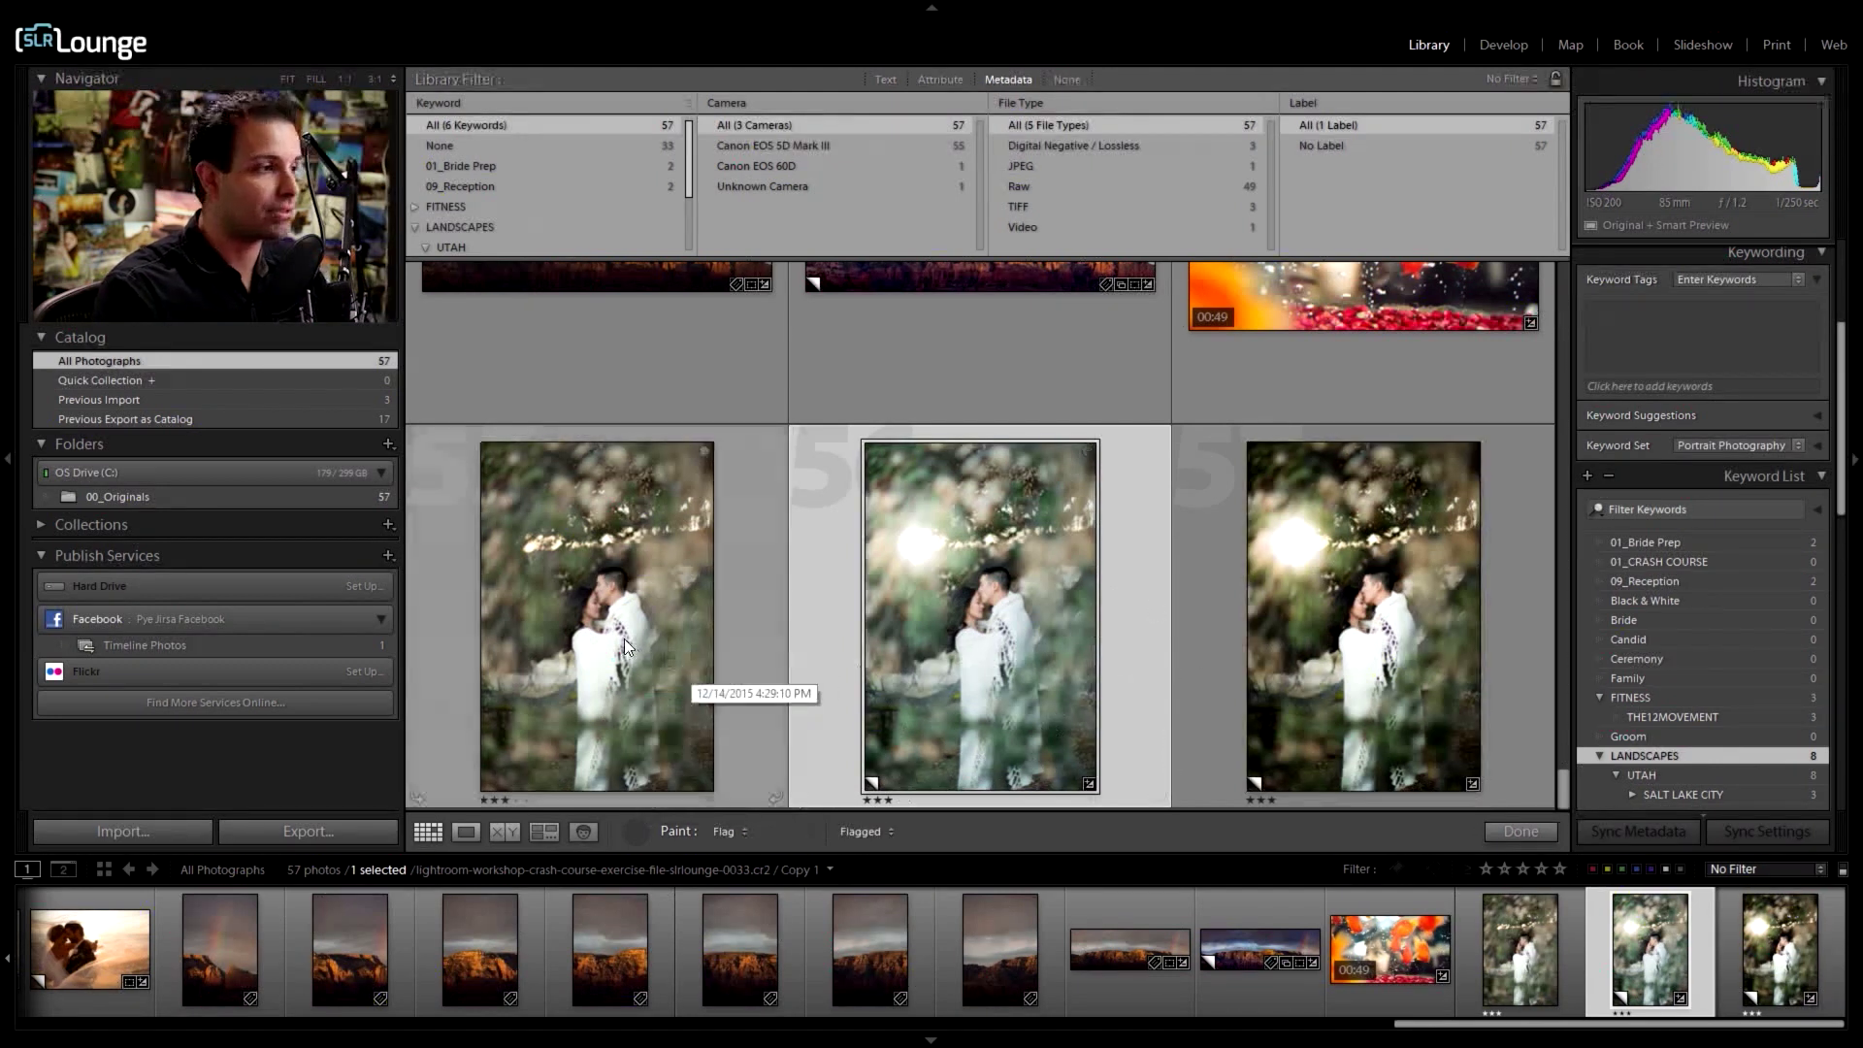
pyautogui.moveTo(624, 606); pyautogui.dragTo(1407, 618)
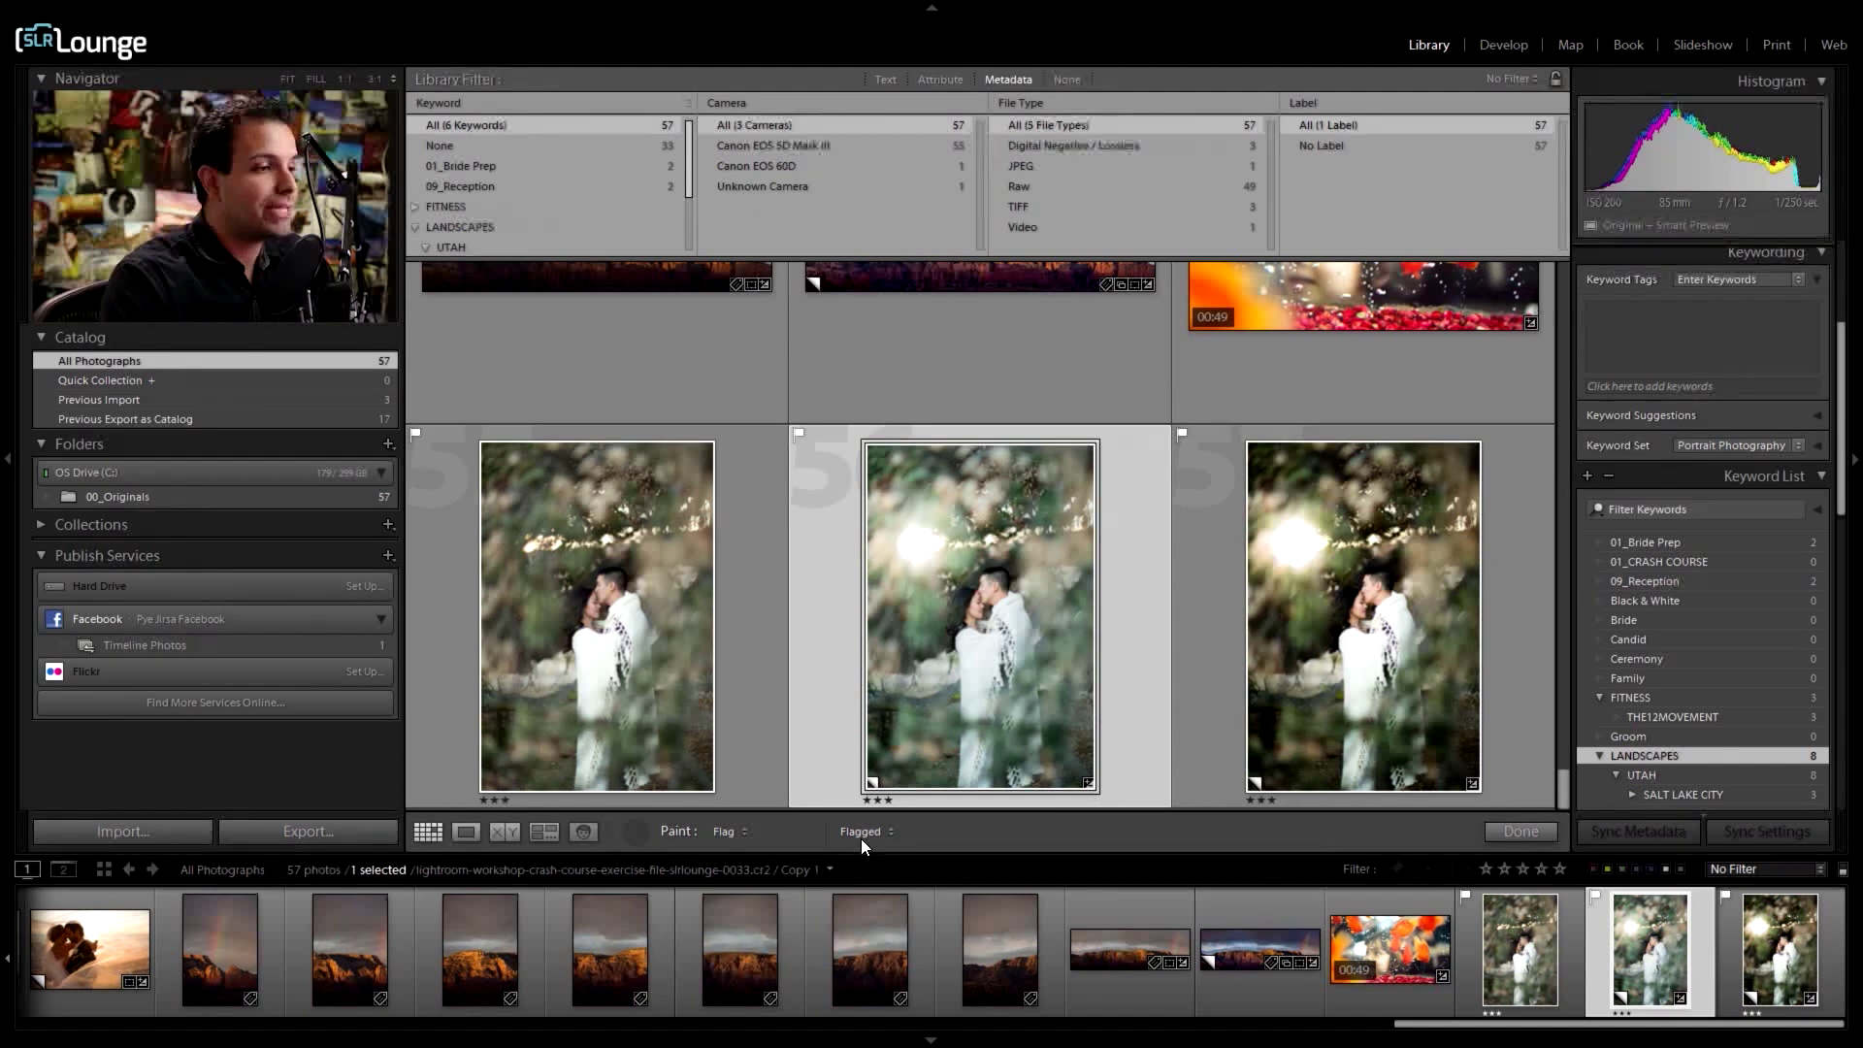
# Step: Set the Painter to paint Keywords with the new keyword COUPLES PORTRAITS
pyautogui.click(736, 830)
pyautogui.click(734, 836)
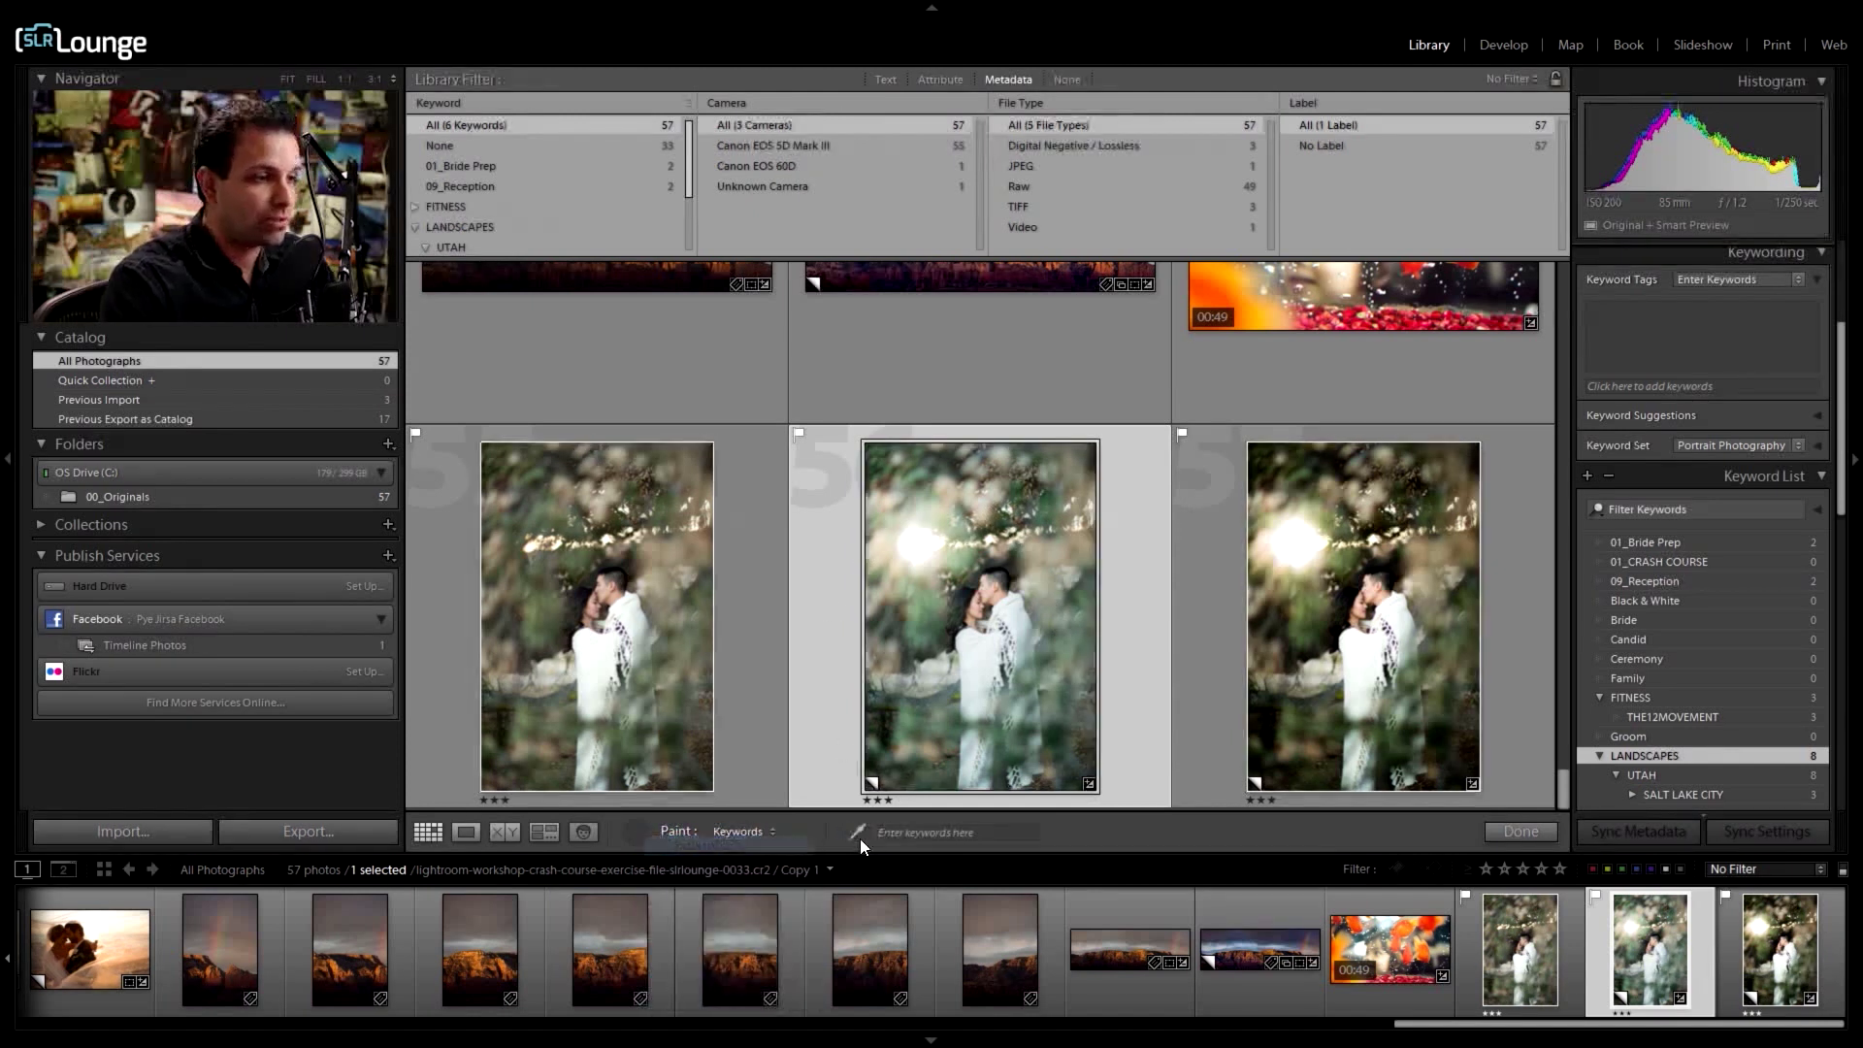
pyautogui.click(928, 832)
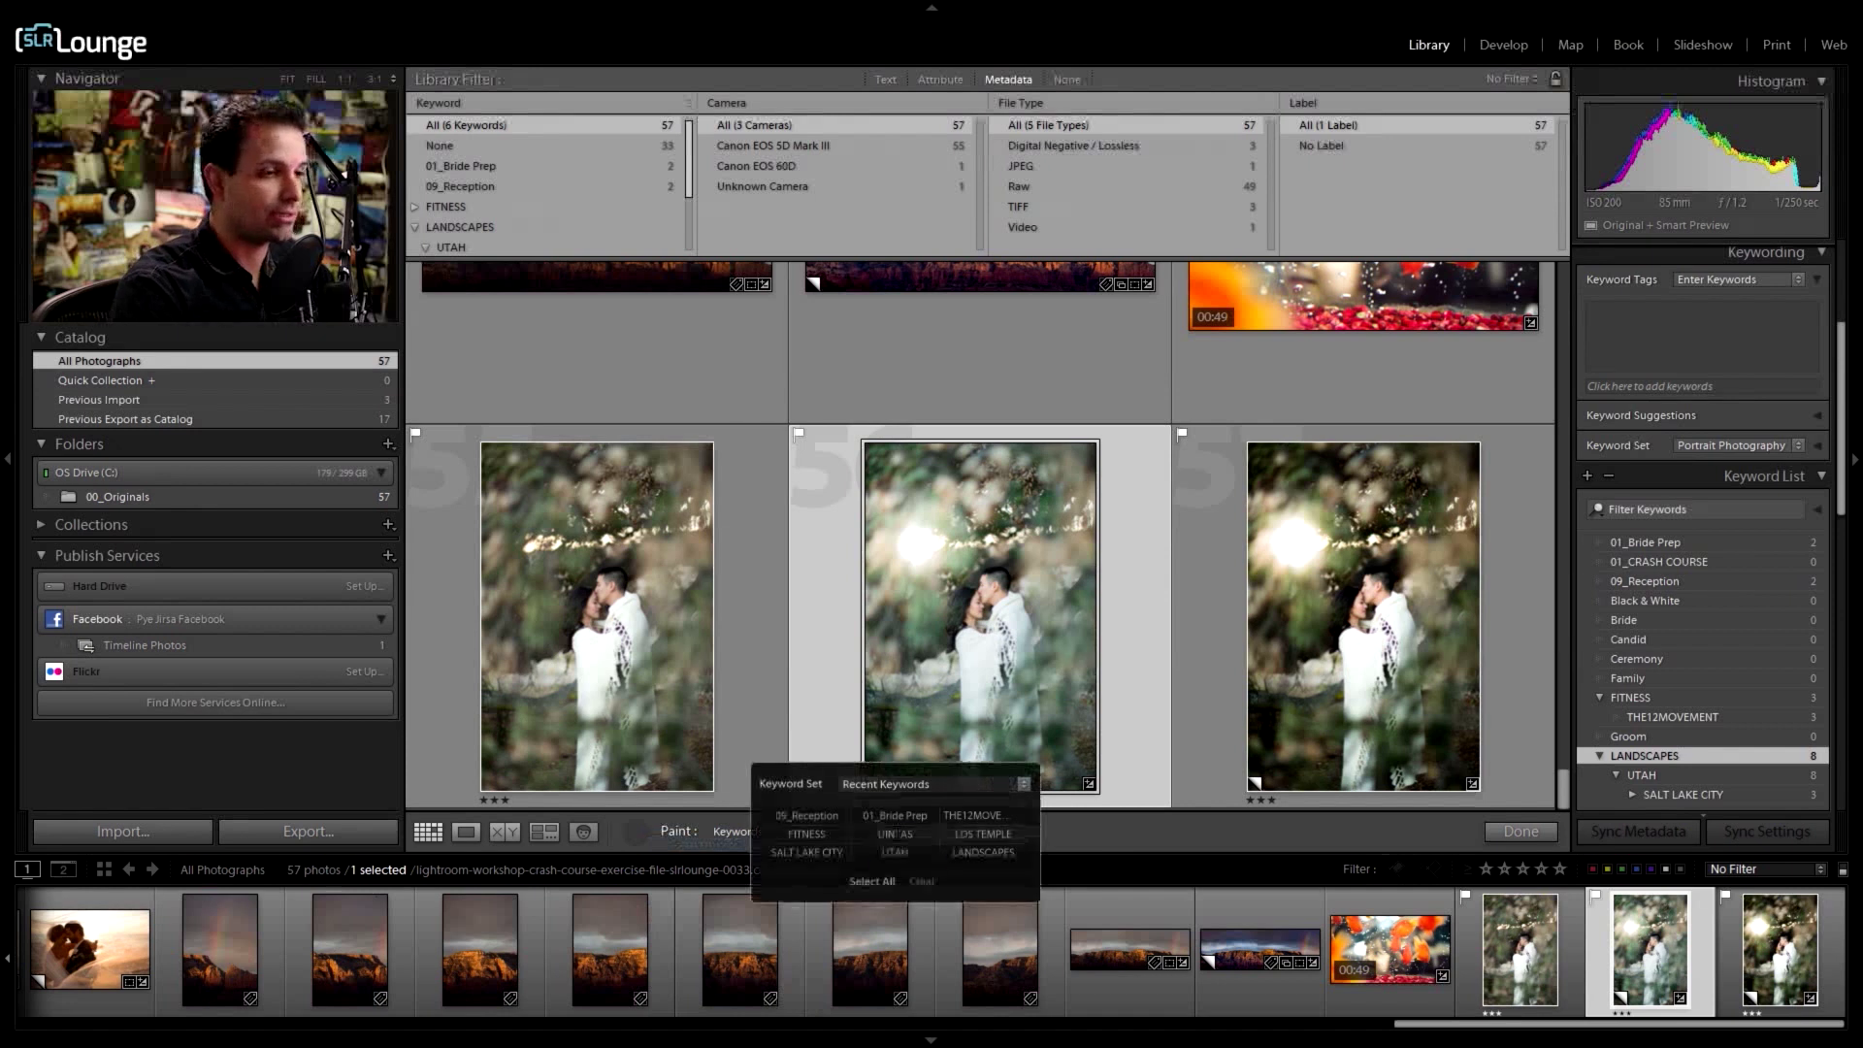
pyautogui.write('COUE')
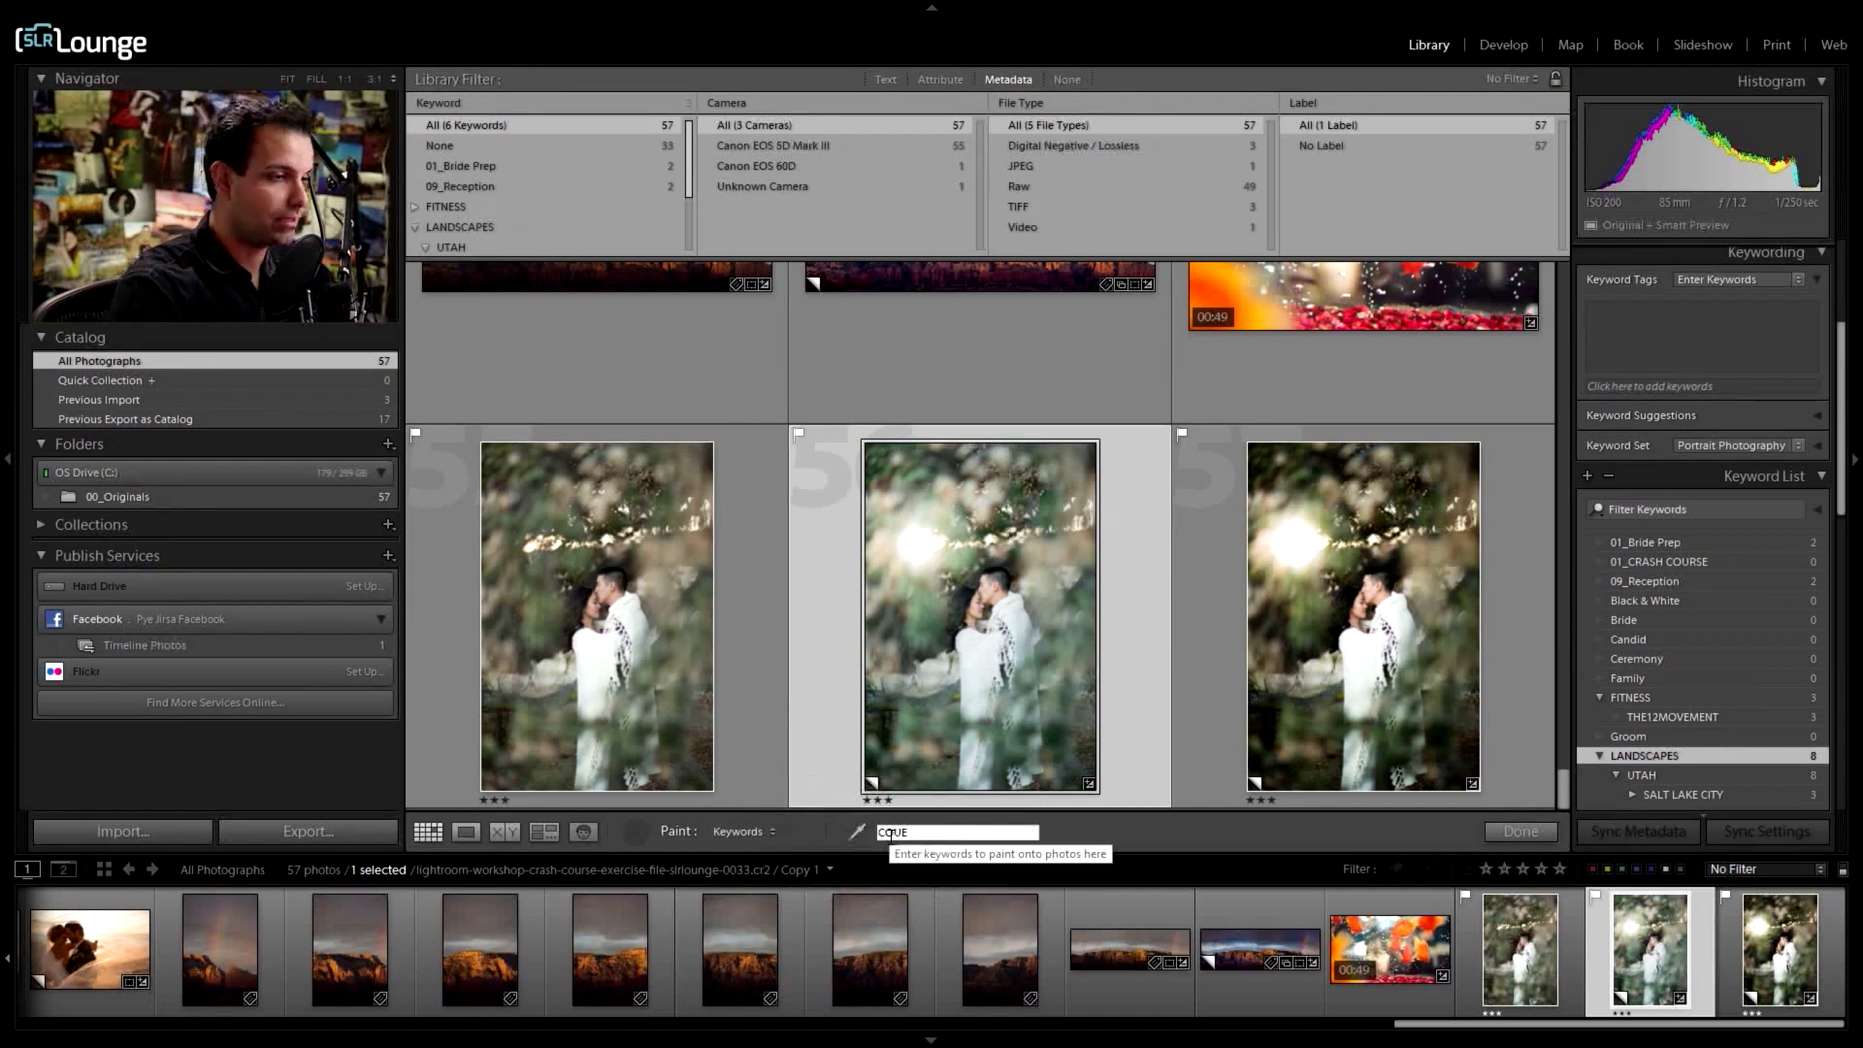
pyautogui.press('BackSpace')
pyautogui.moveTo(887, 837)
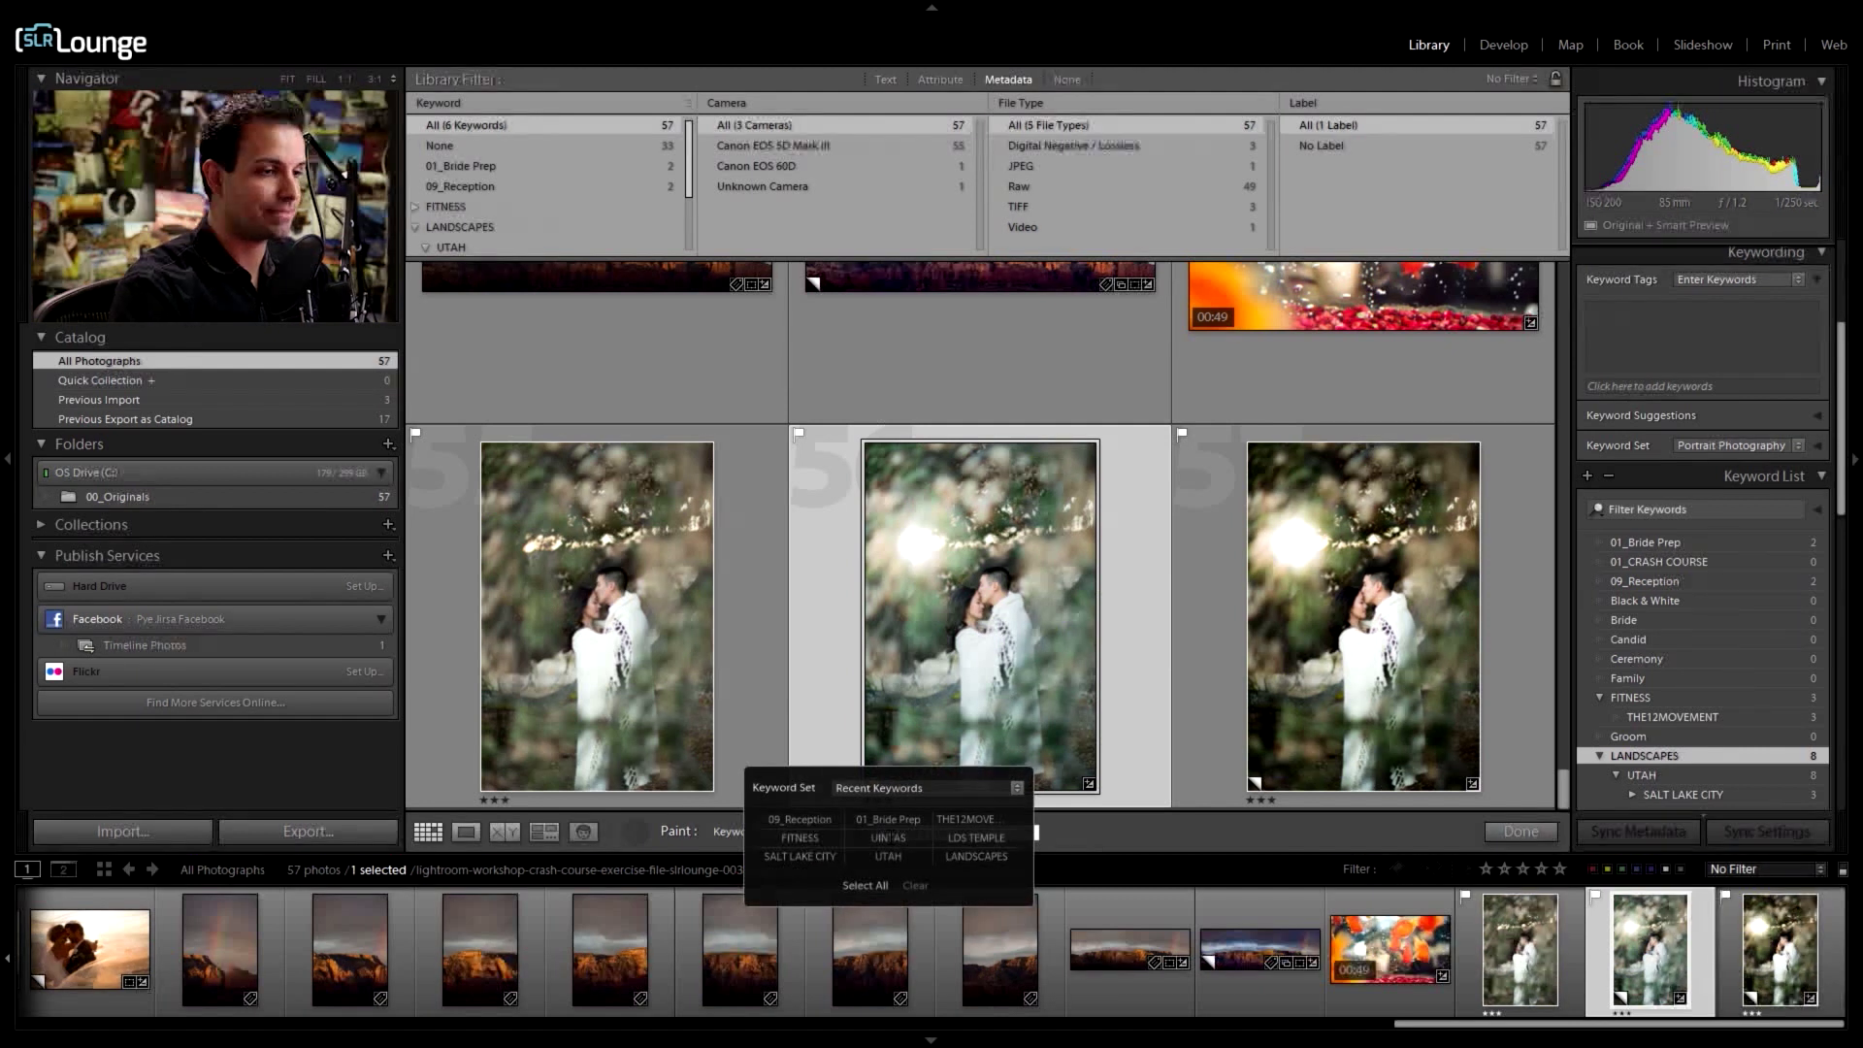
pyautogui.write('PLES PORTRAITS')
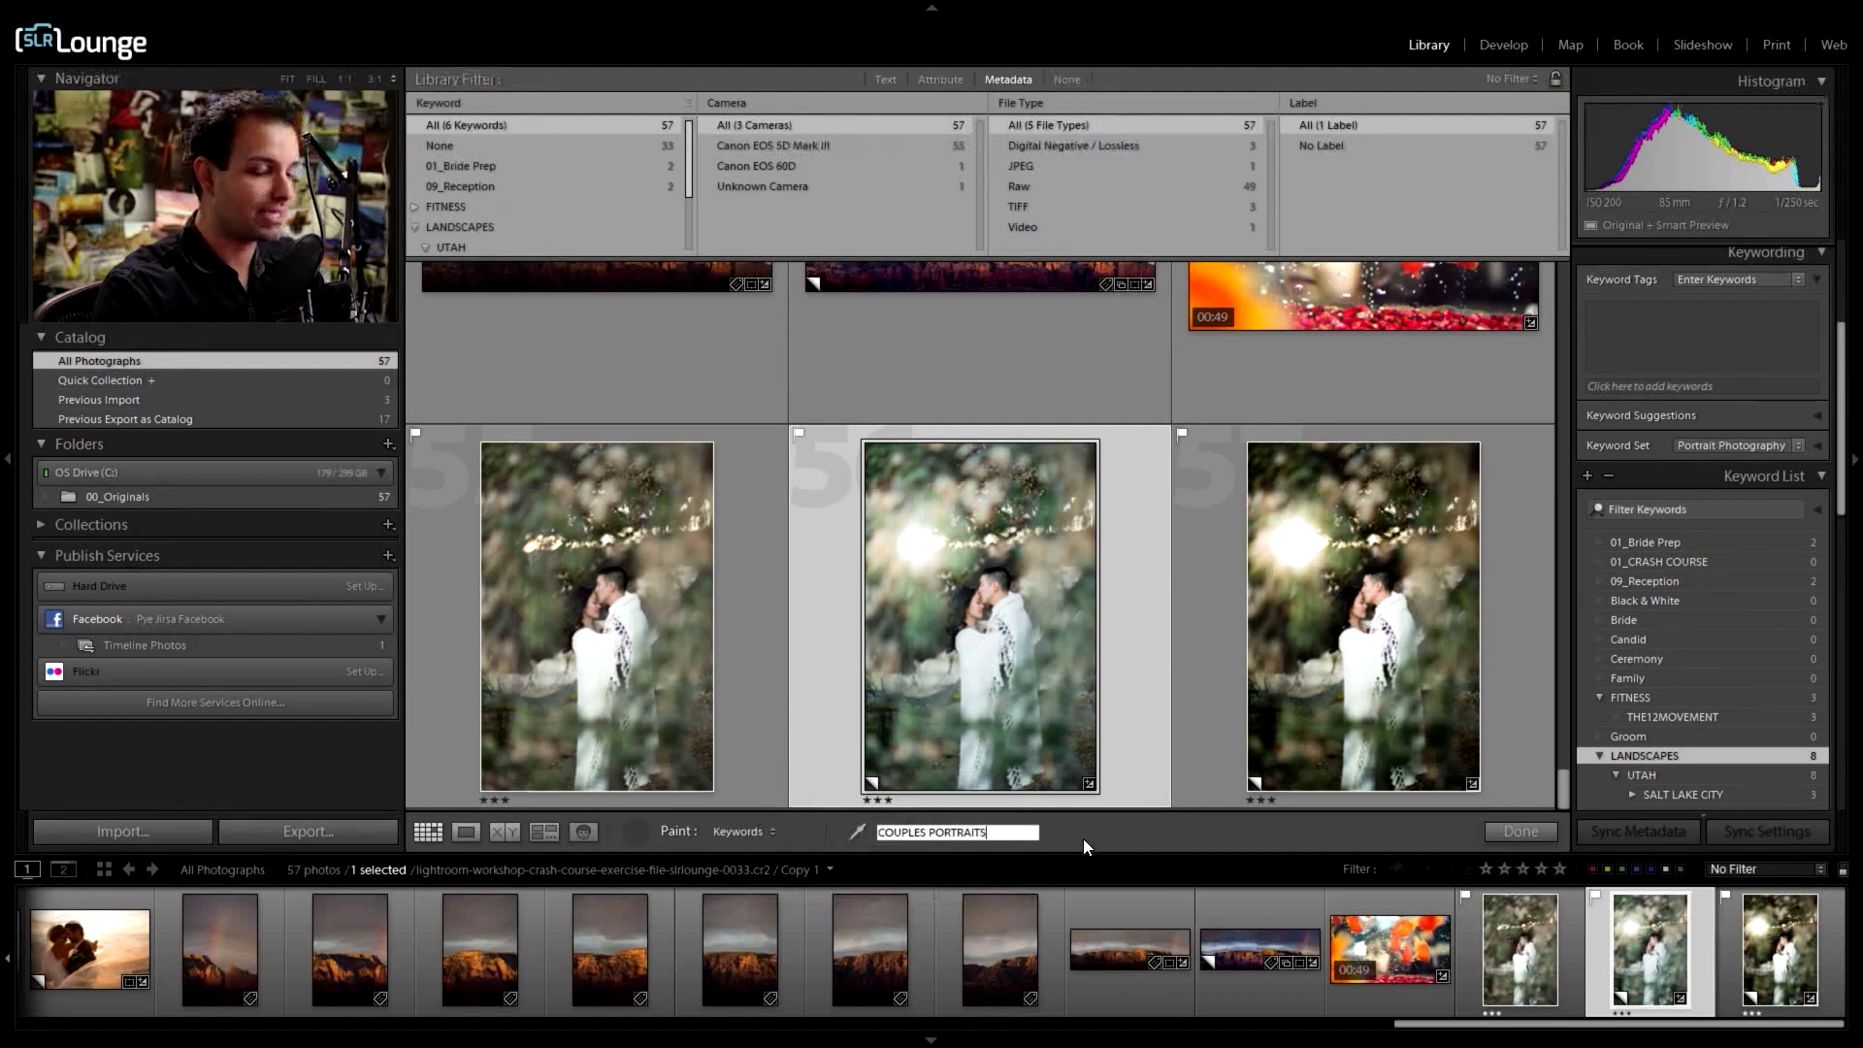
pyautogui.press('Return')
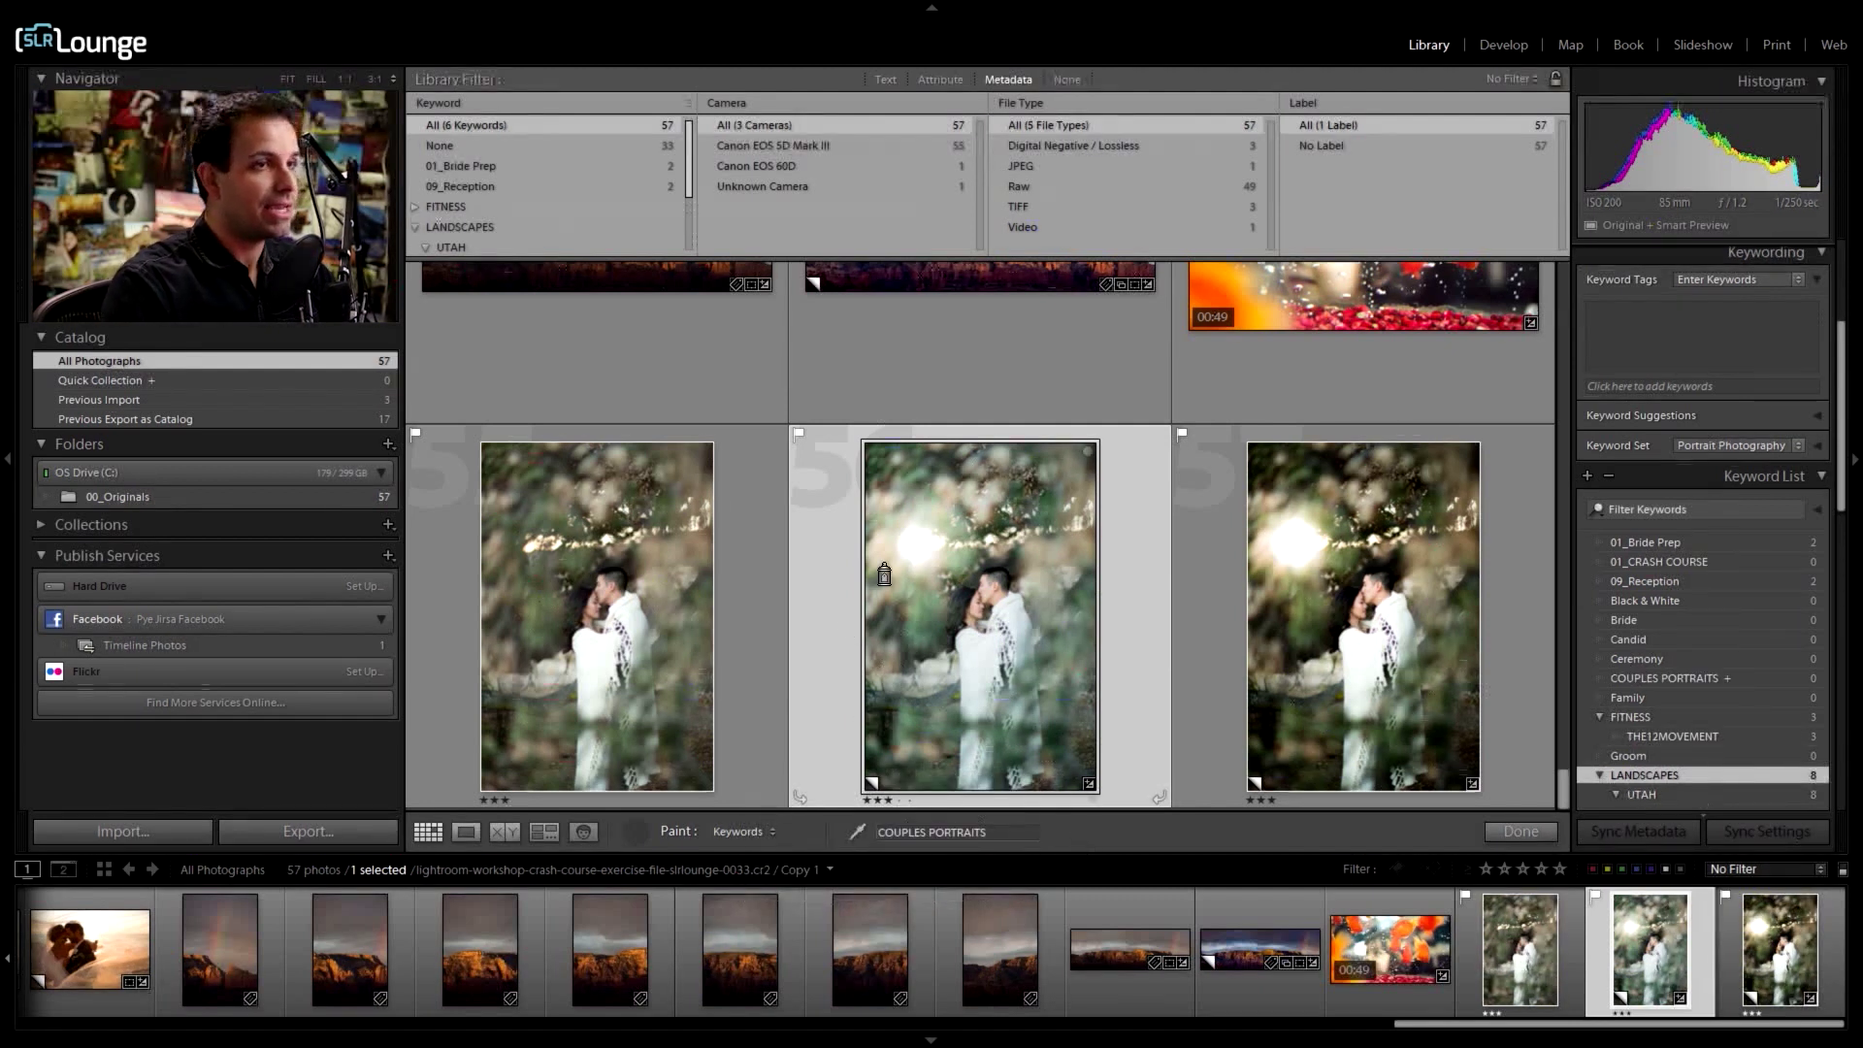
# Step: Hide the library filter bar and left-side panels, leaving the filmstrip visible
pyautogui.scroll(15, 884, 575)
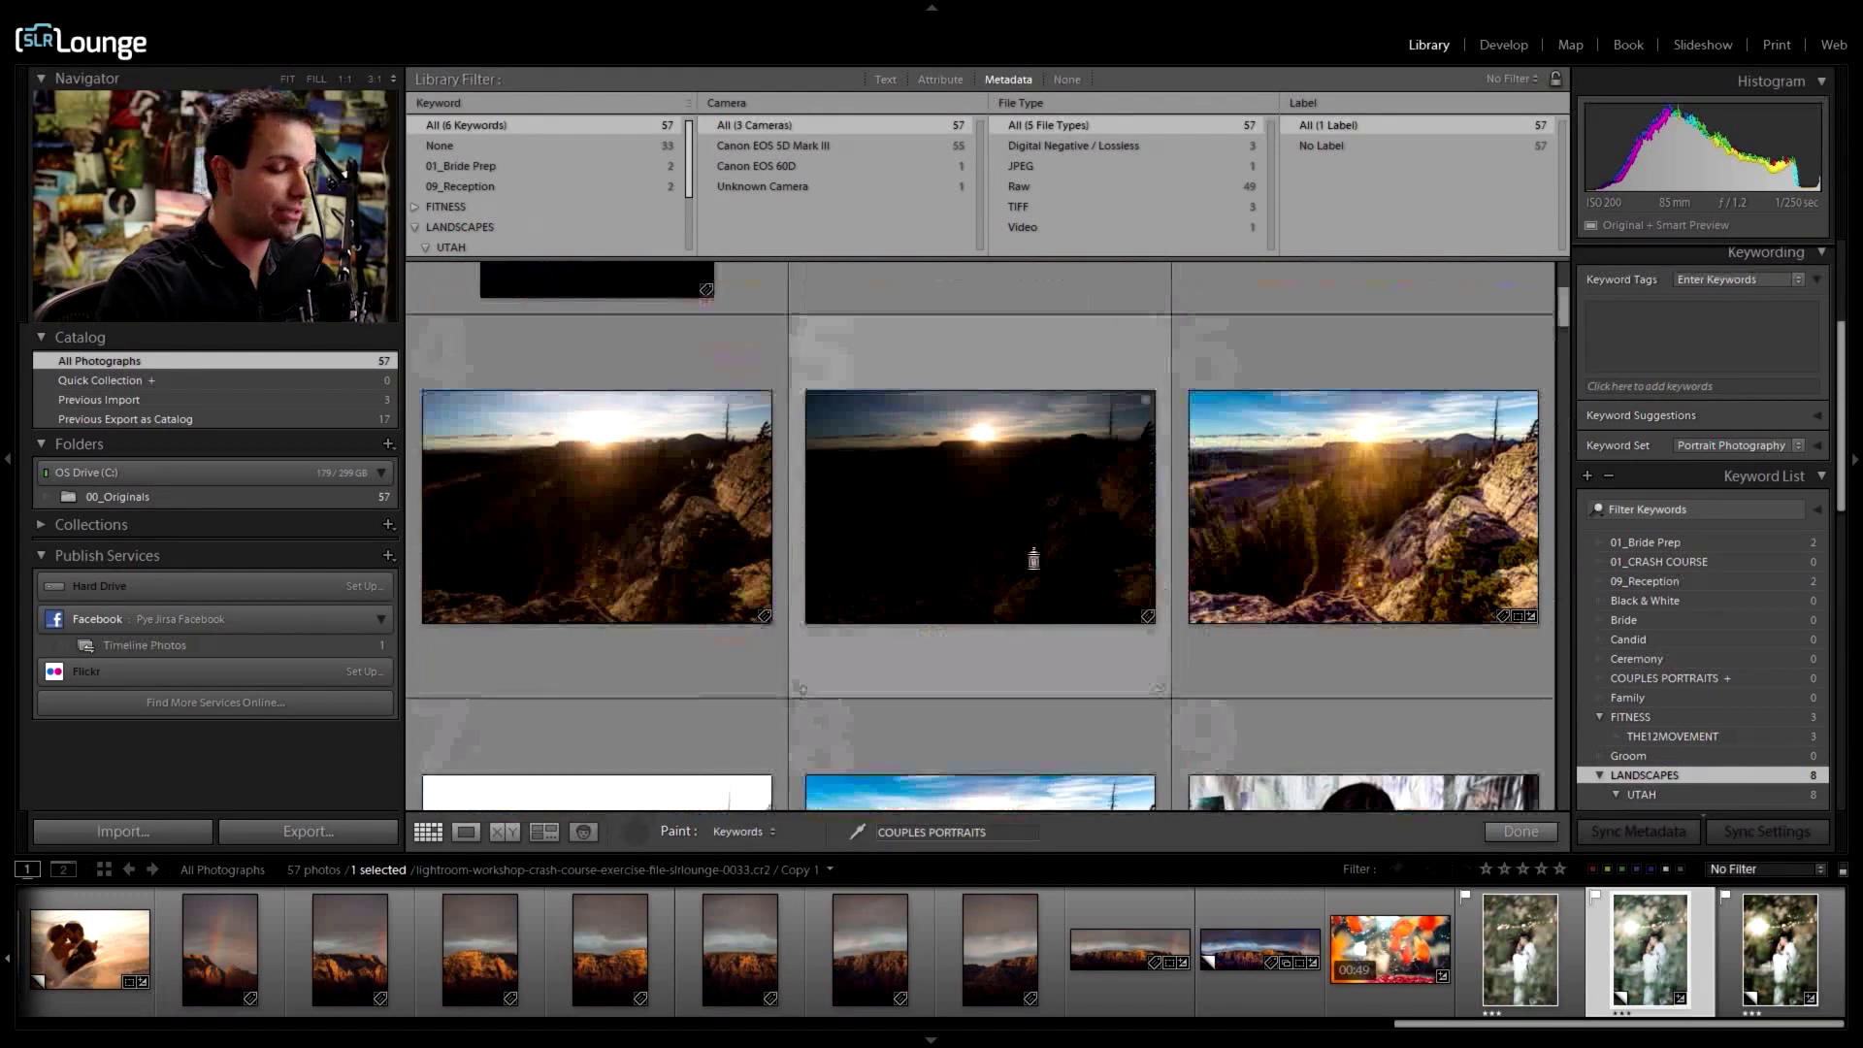
pyautogui.press('\\')
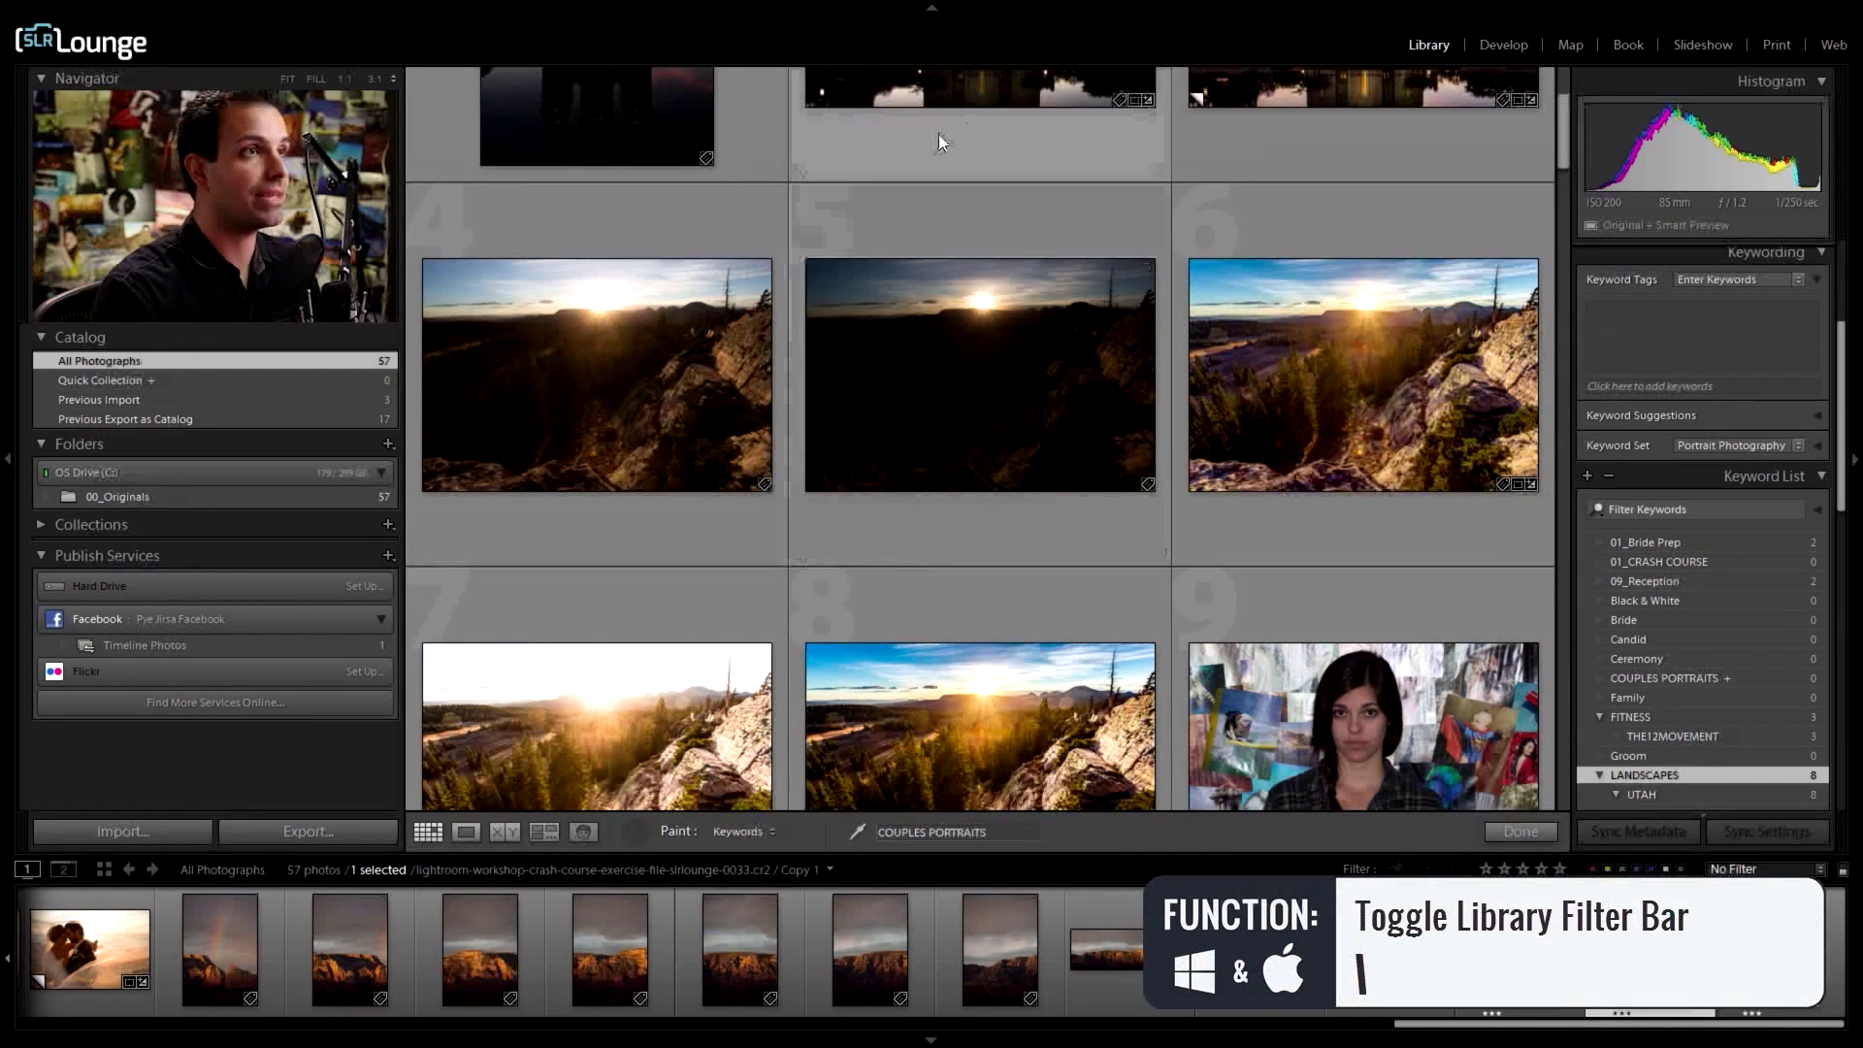
pyautogui.press('F6')
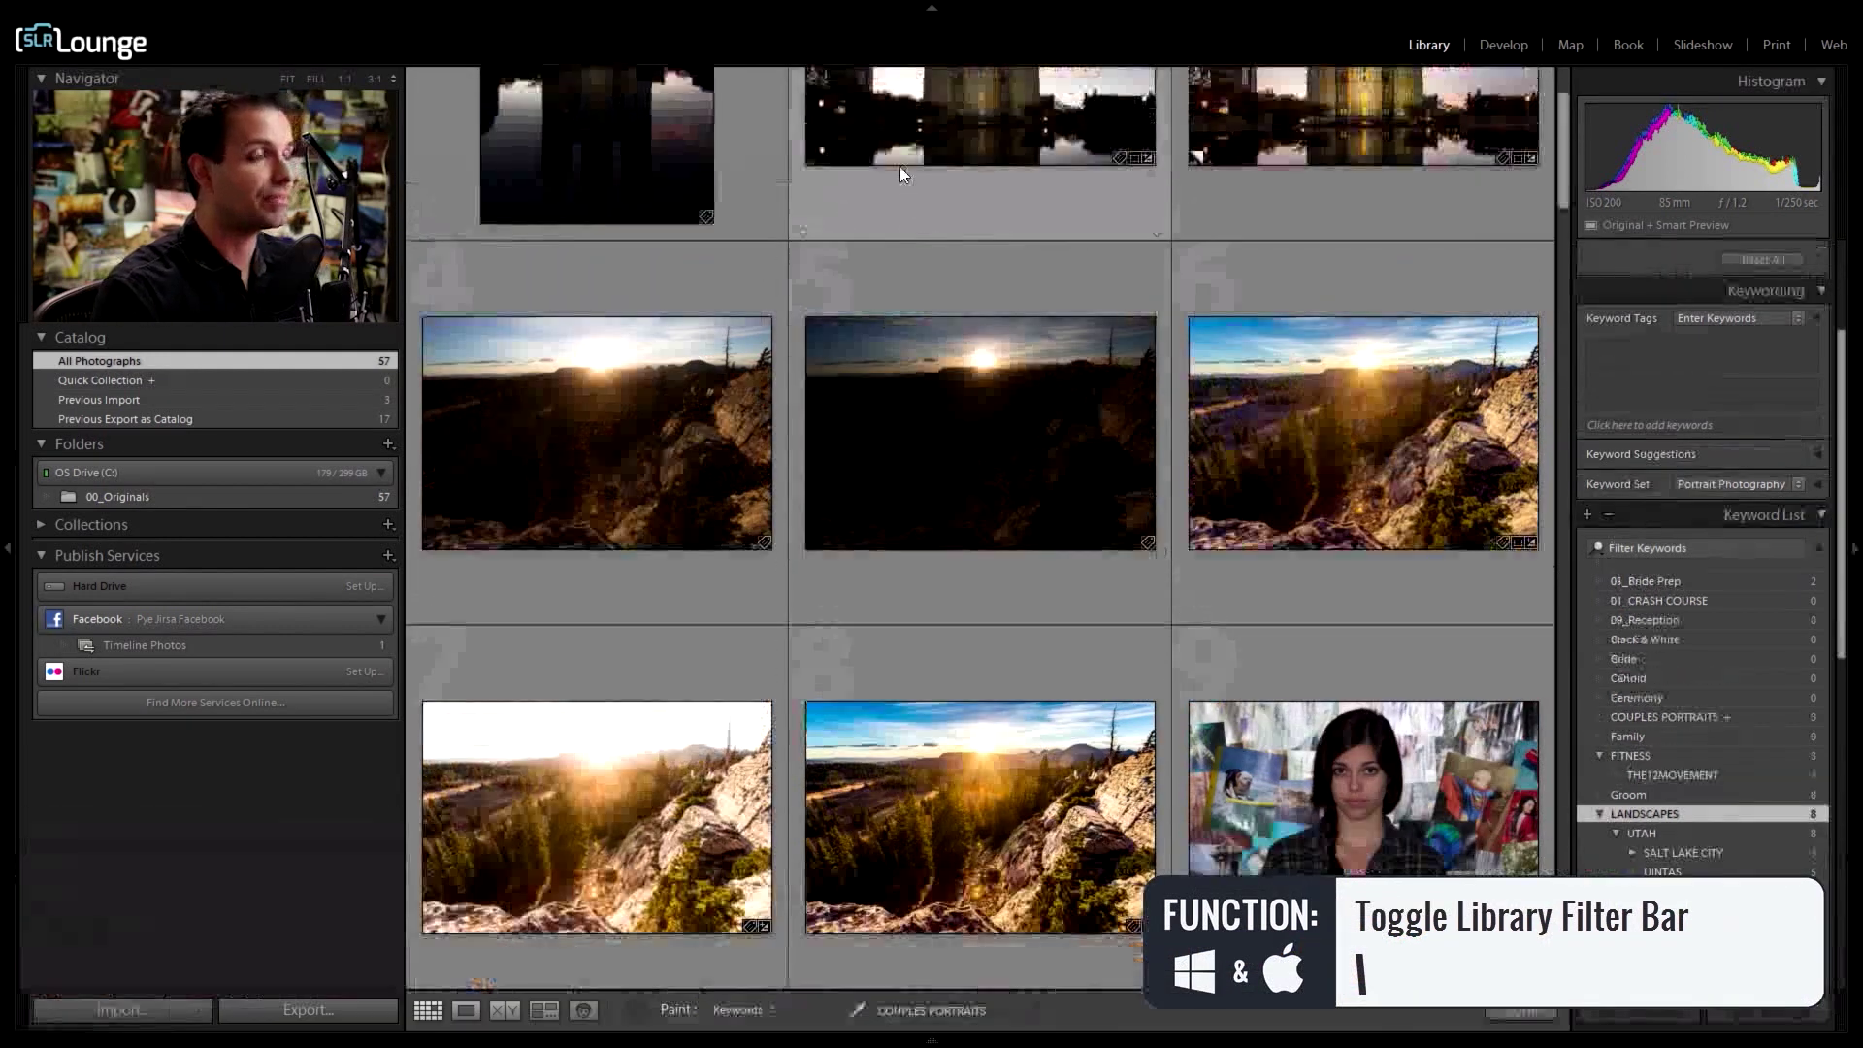
pyautogui.press('F6')
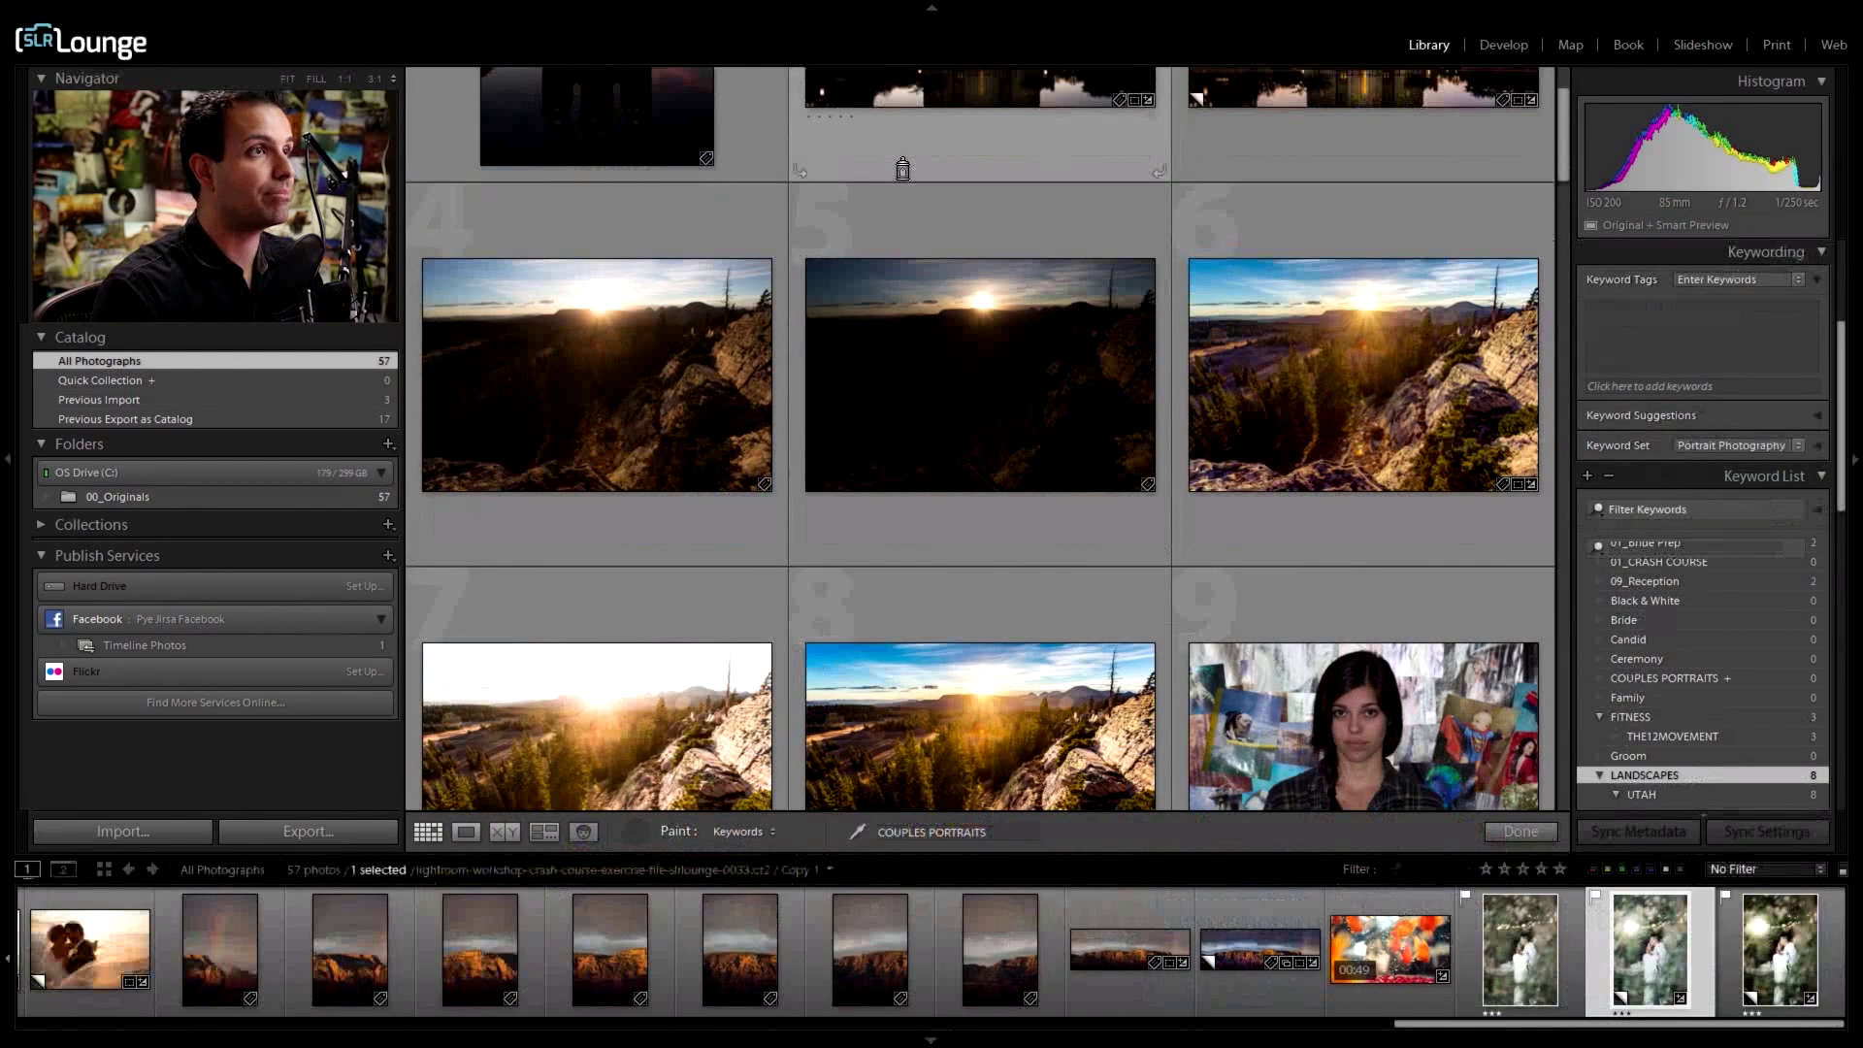
pyautogui.press('F6')
pyautogui.press('F7')
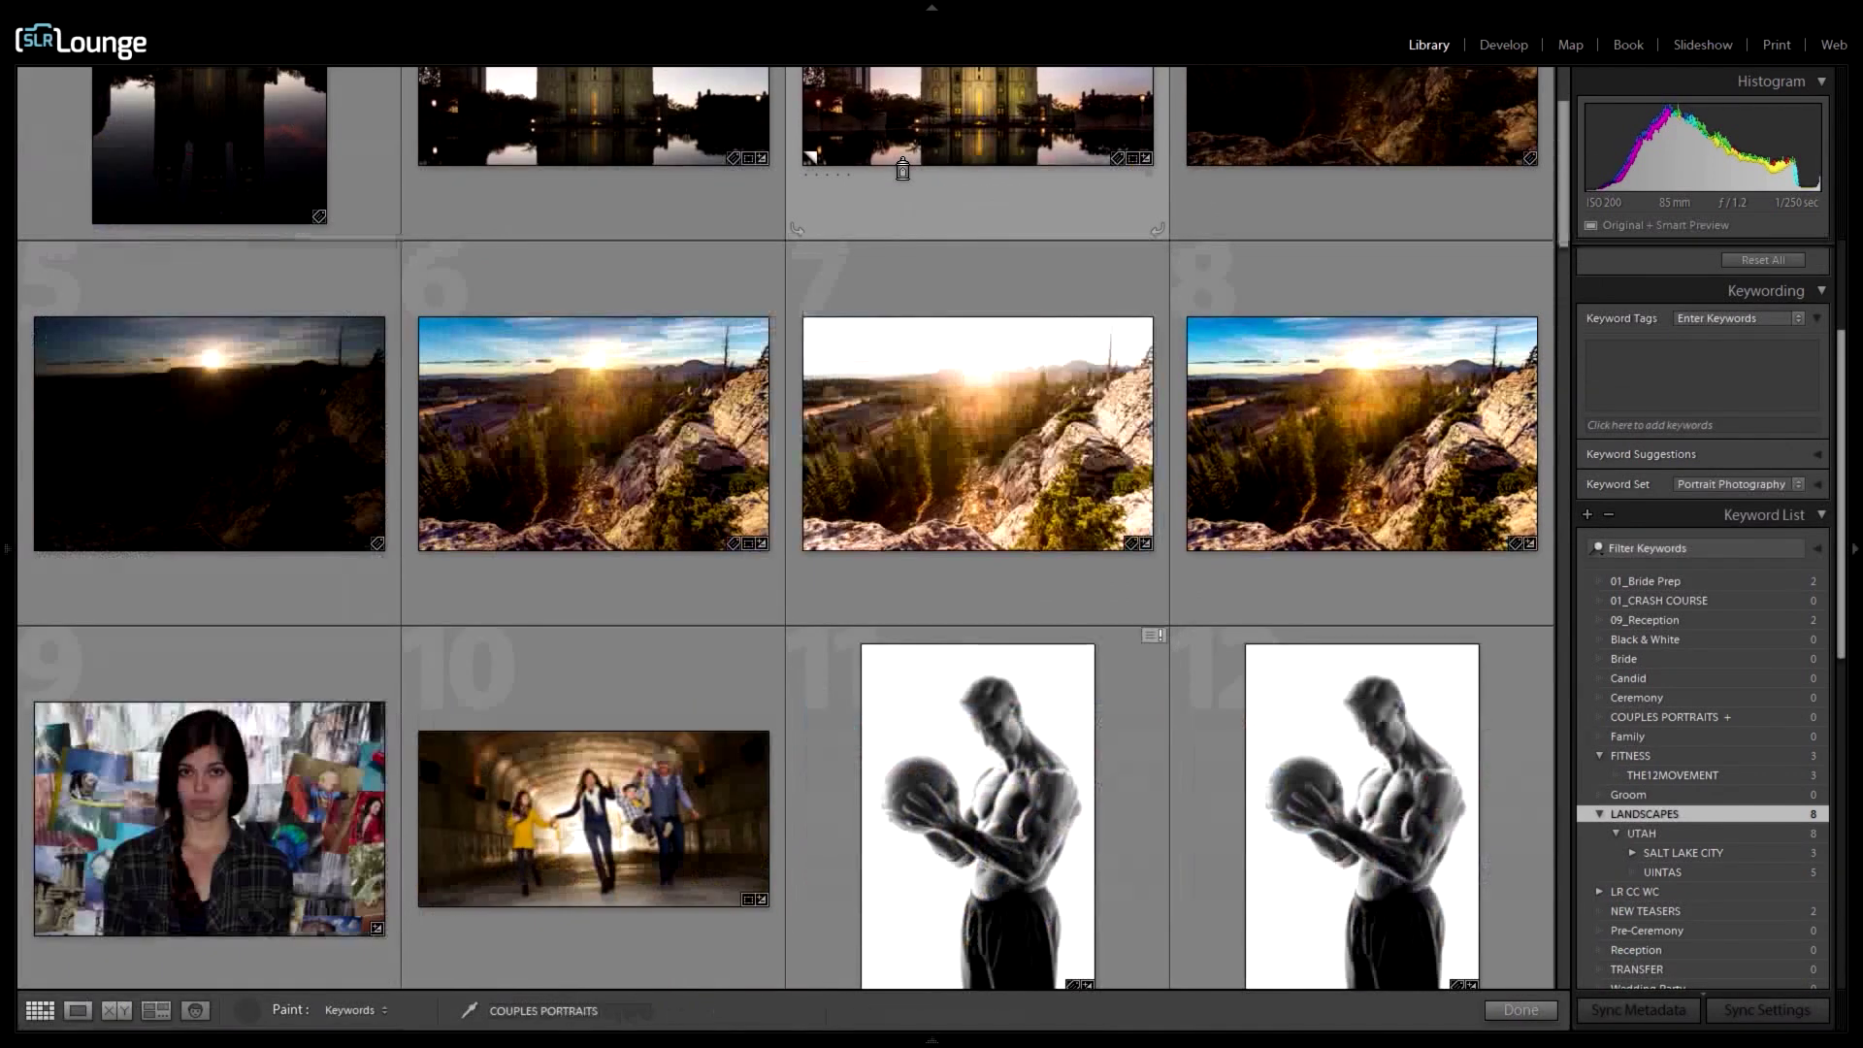
pyautogui.press('F6')
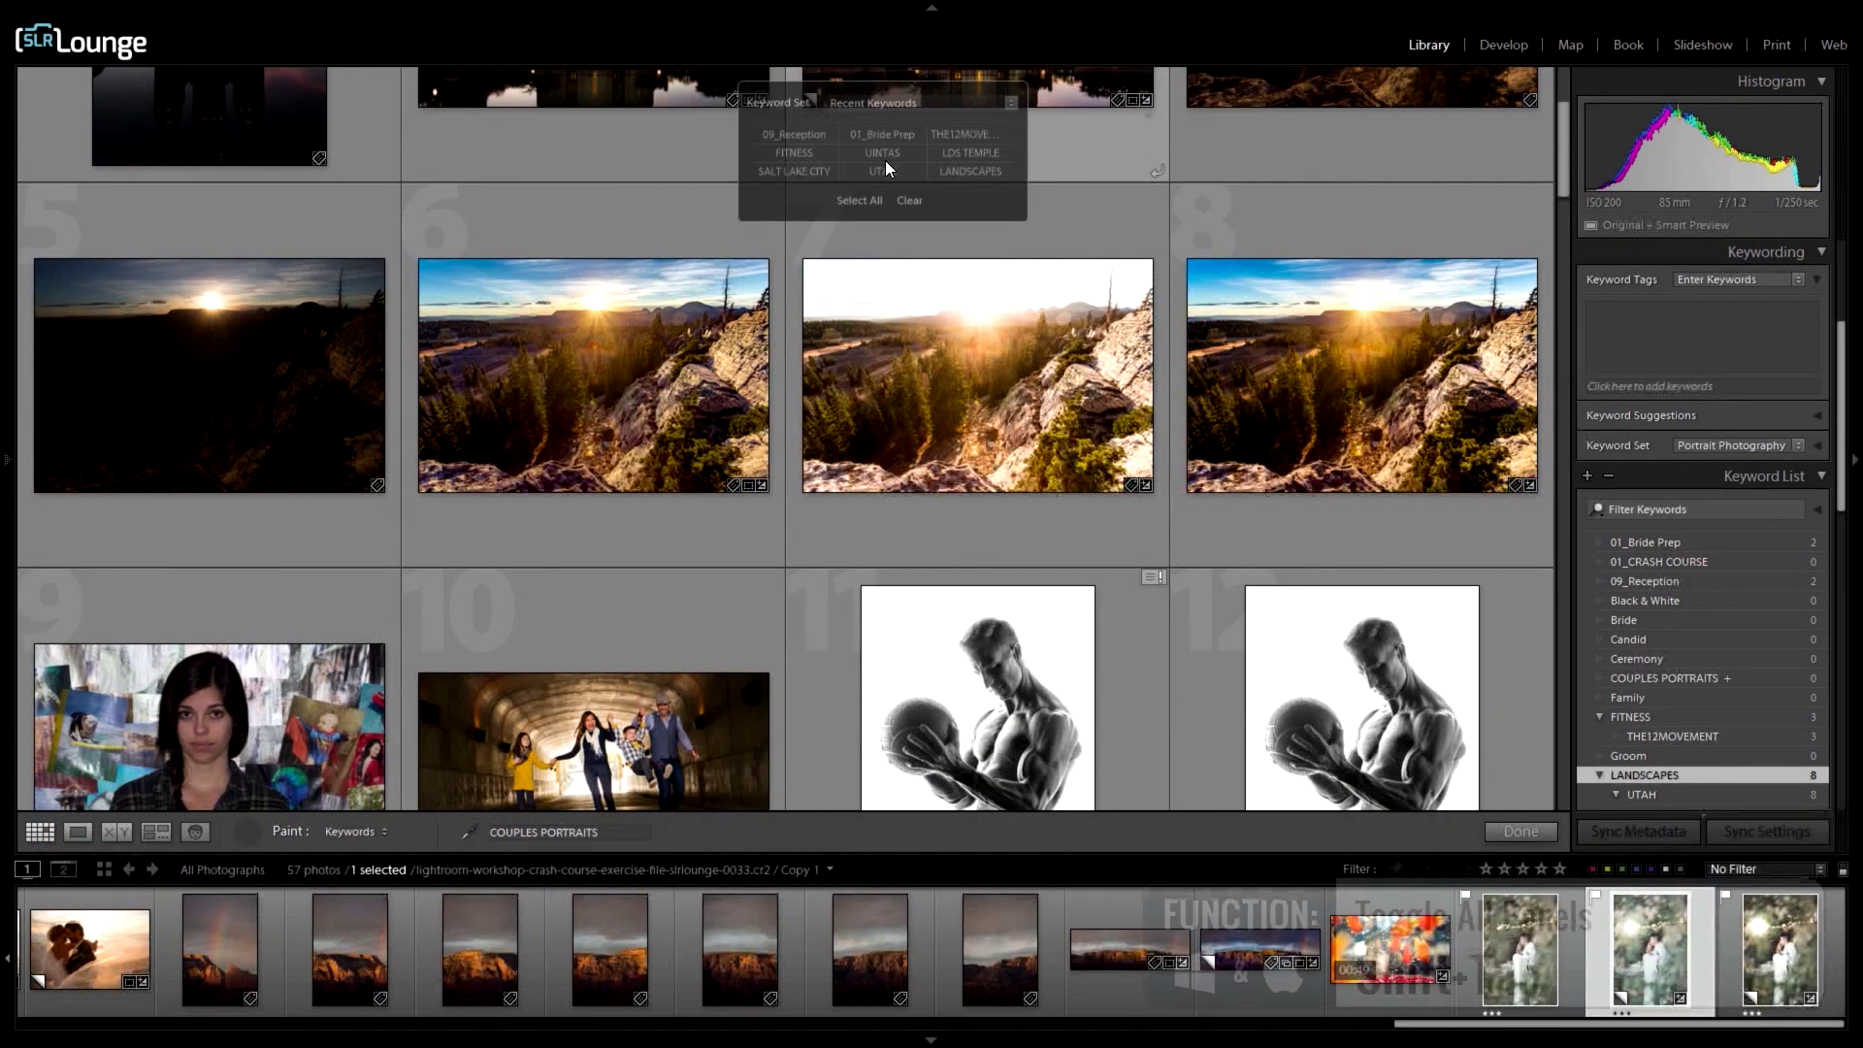
# Step: Hide all panels, shrink the thumbnails and paint COUPLES PORTRAITS onto photos 16 and 17
pyautogui.hotkey('shift', 'Tab')
pyautogui.scroll(3, 1010, 392)
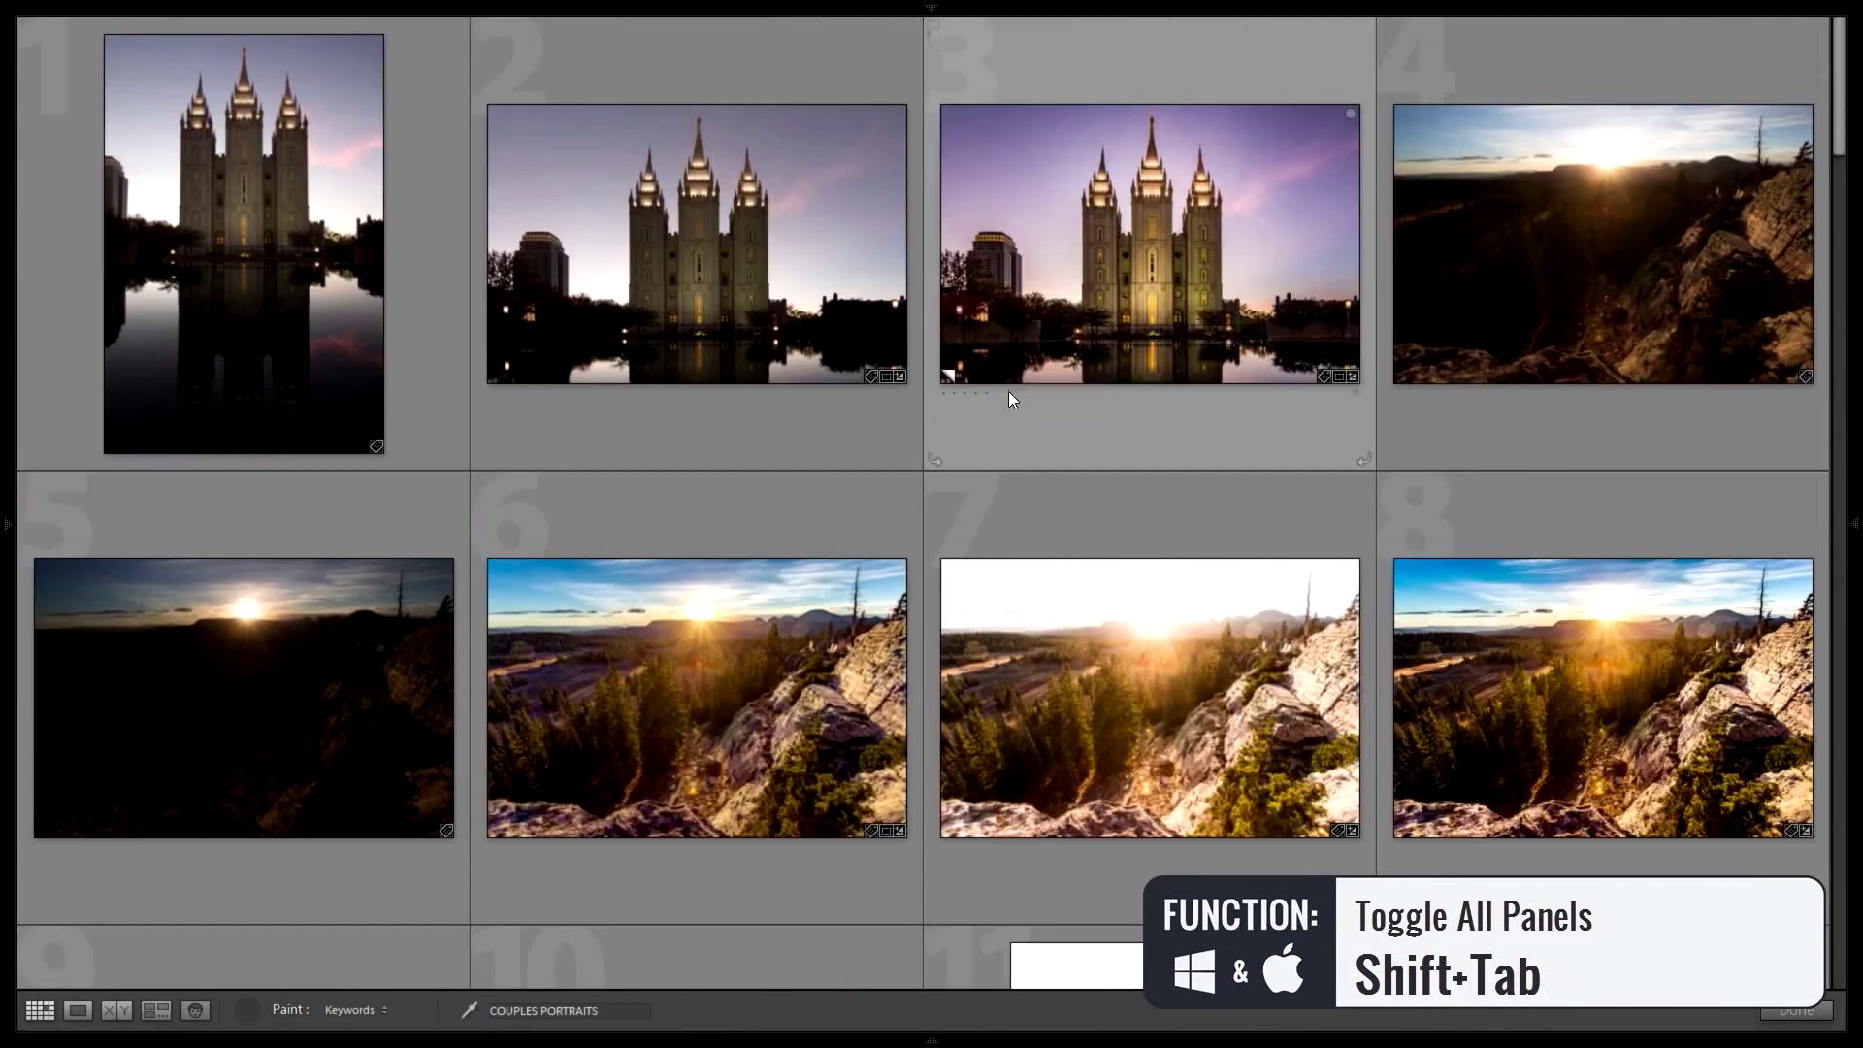
pyautogui.press('-')
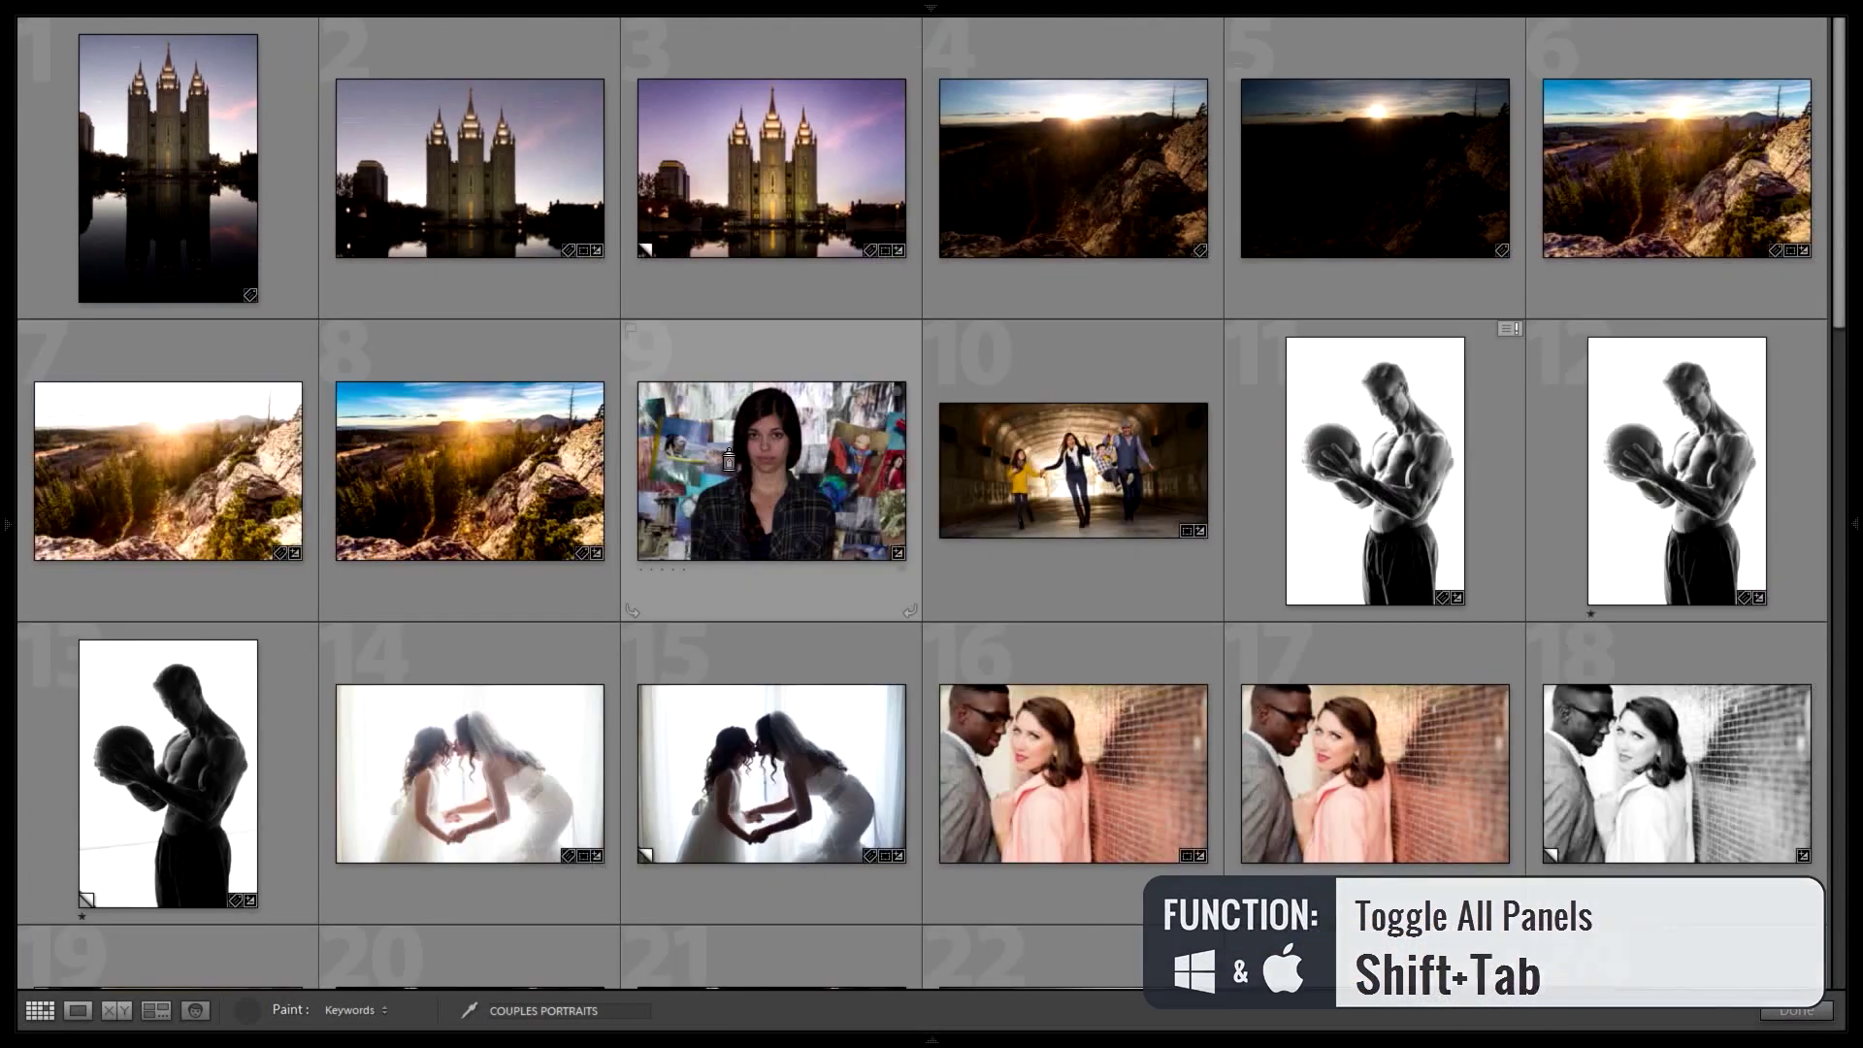
pyautogui.scroll(-3, 798, 449)
pyautogui.moveTo(975, 533); pyautogui.dragTo(1377, 553)
# Step: Paint COUPLES PORTRAITS onto photo 41 and the final wedding photos, then restore the side panels
pyautogui.scroll(-2, 388, 679)
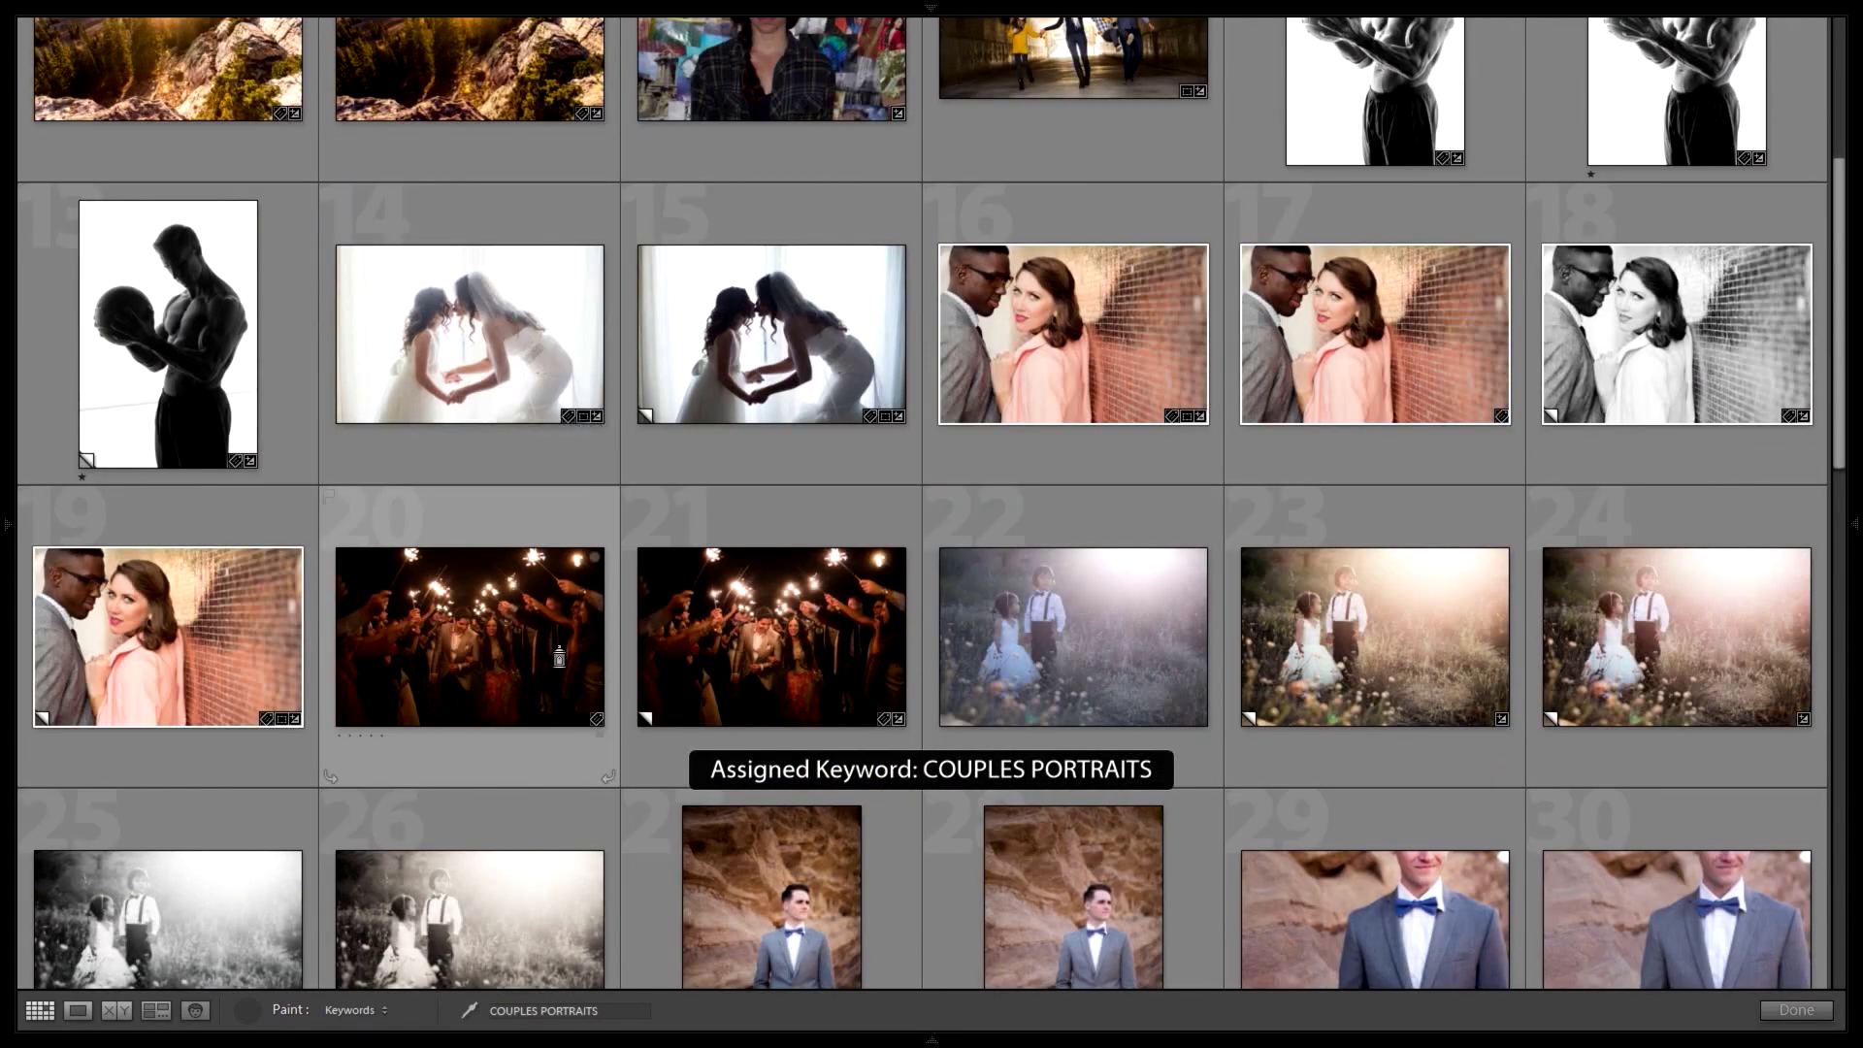
pyautogui.scroll(-2, 616, 679)
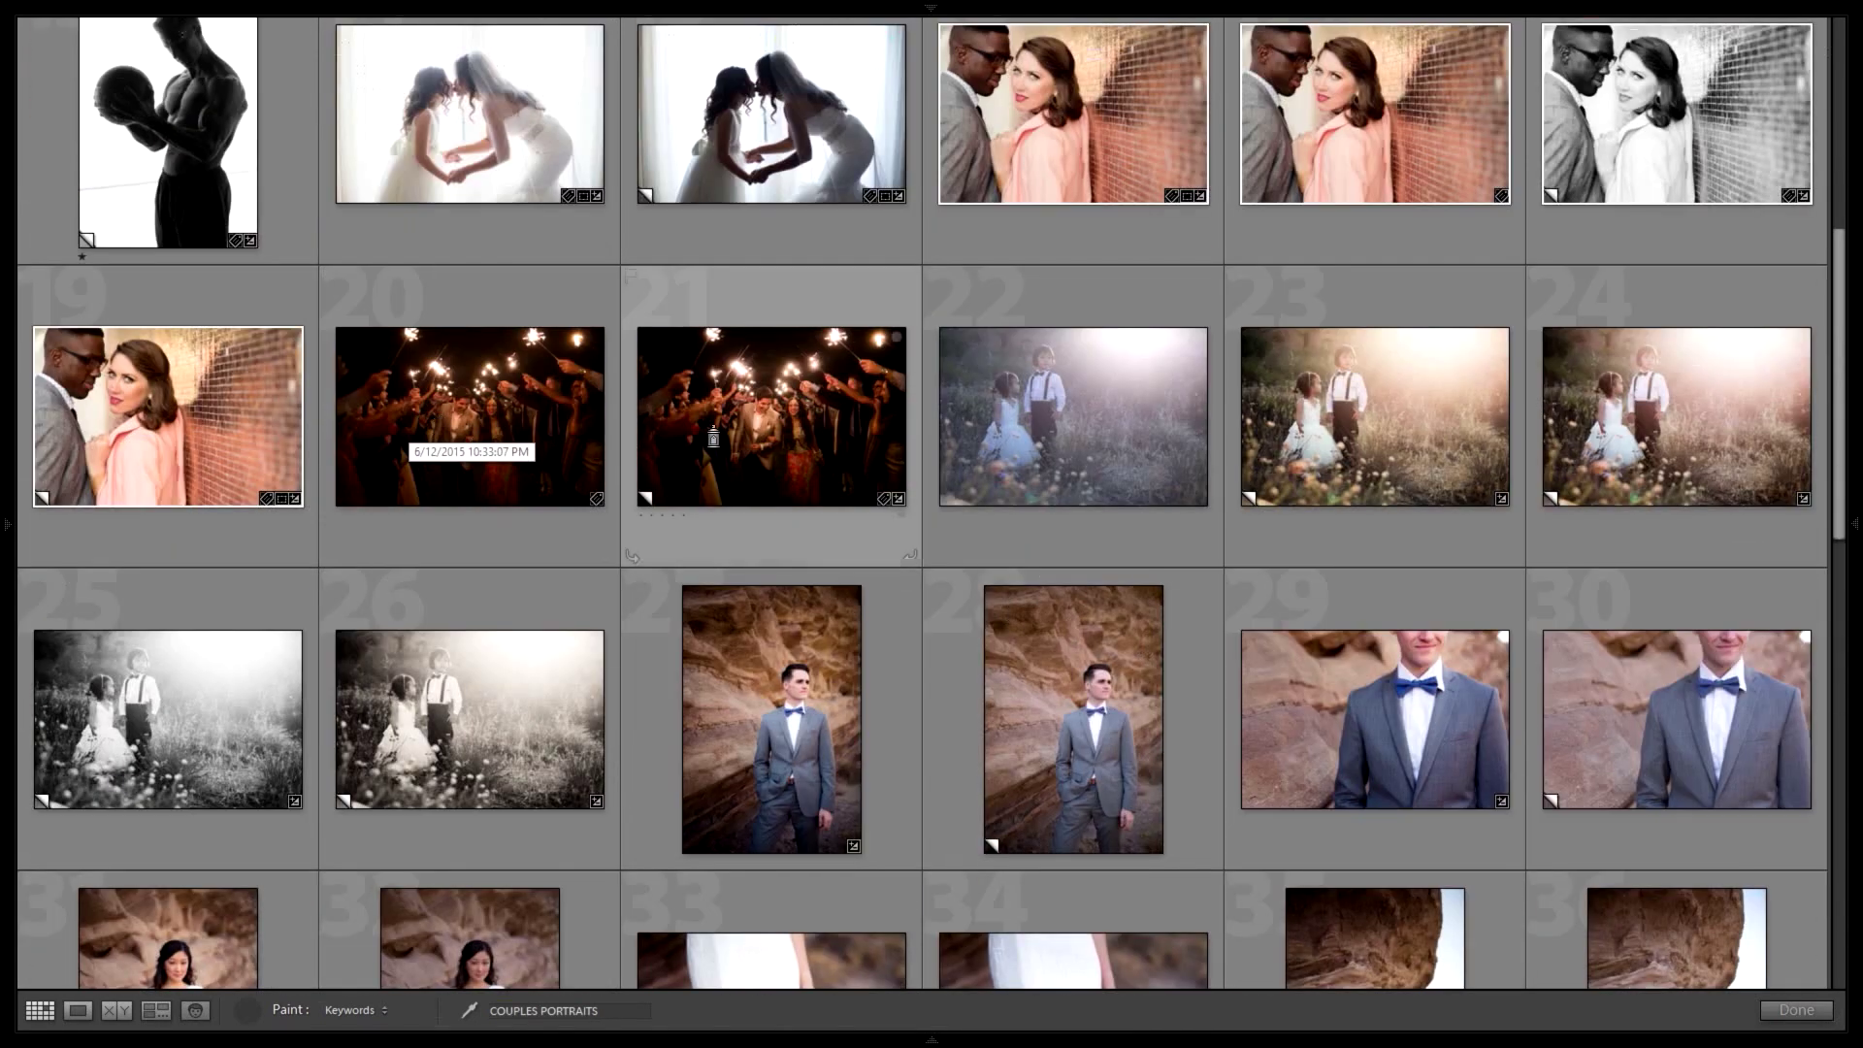
pyautogui.scroll(-2, 711, 485)
pyautogui.scroll(-2, 706, 600)
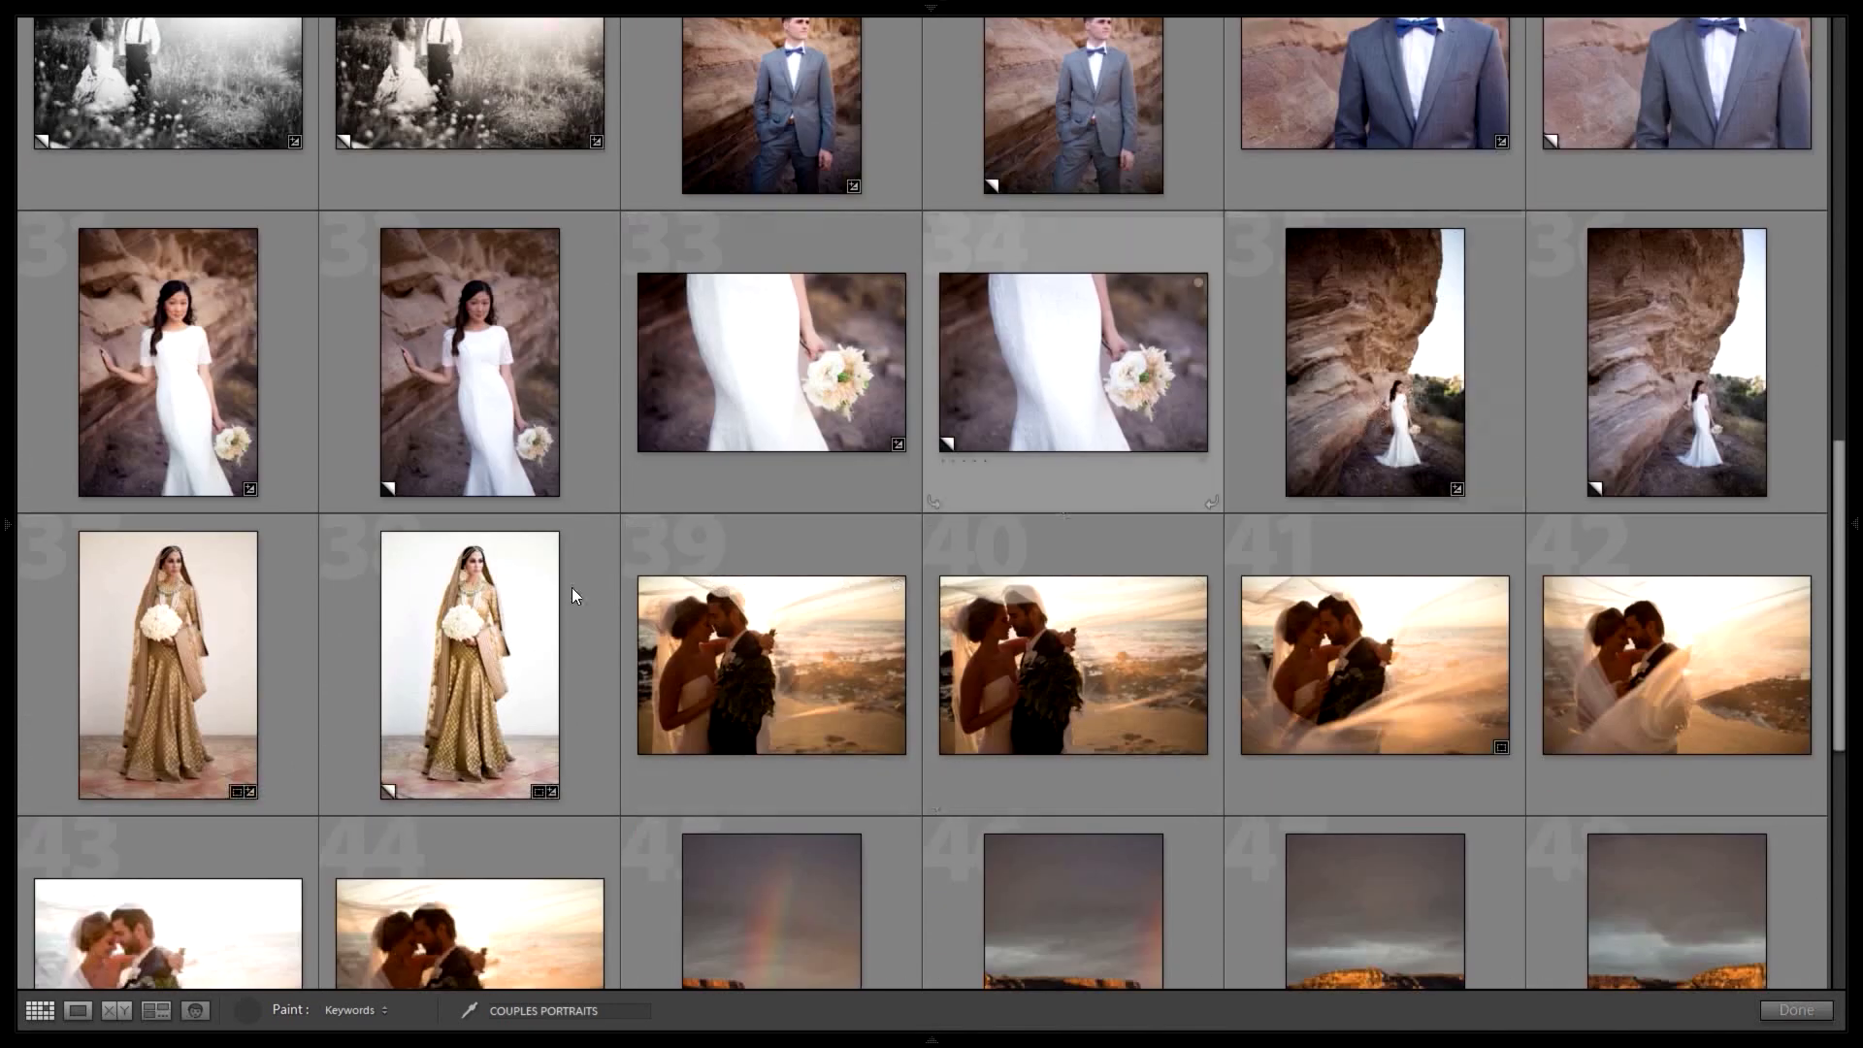
pyautogui.click(1398, 647)
pyautogui.scroll(-3, 873, 631)
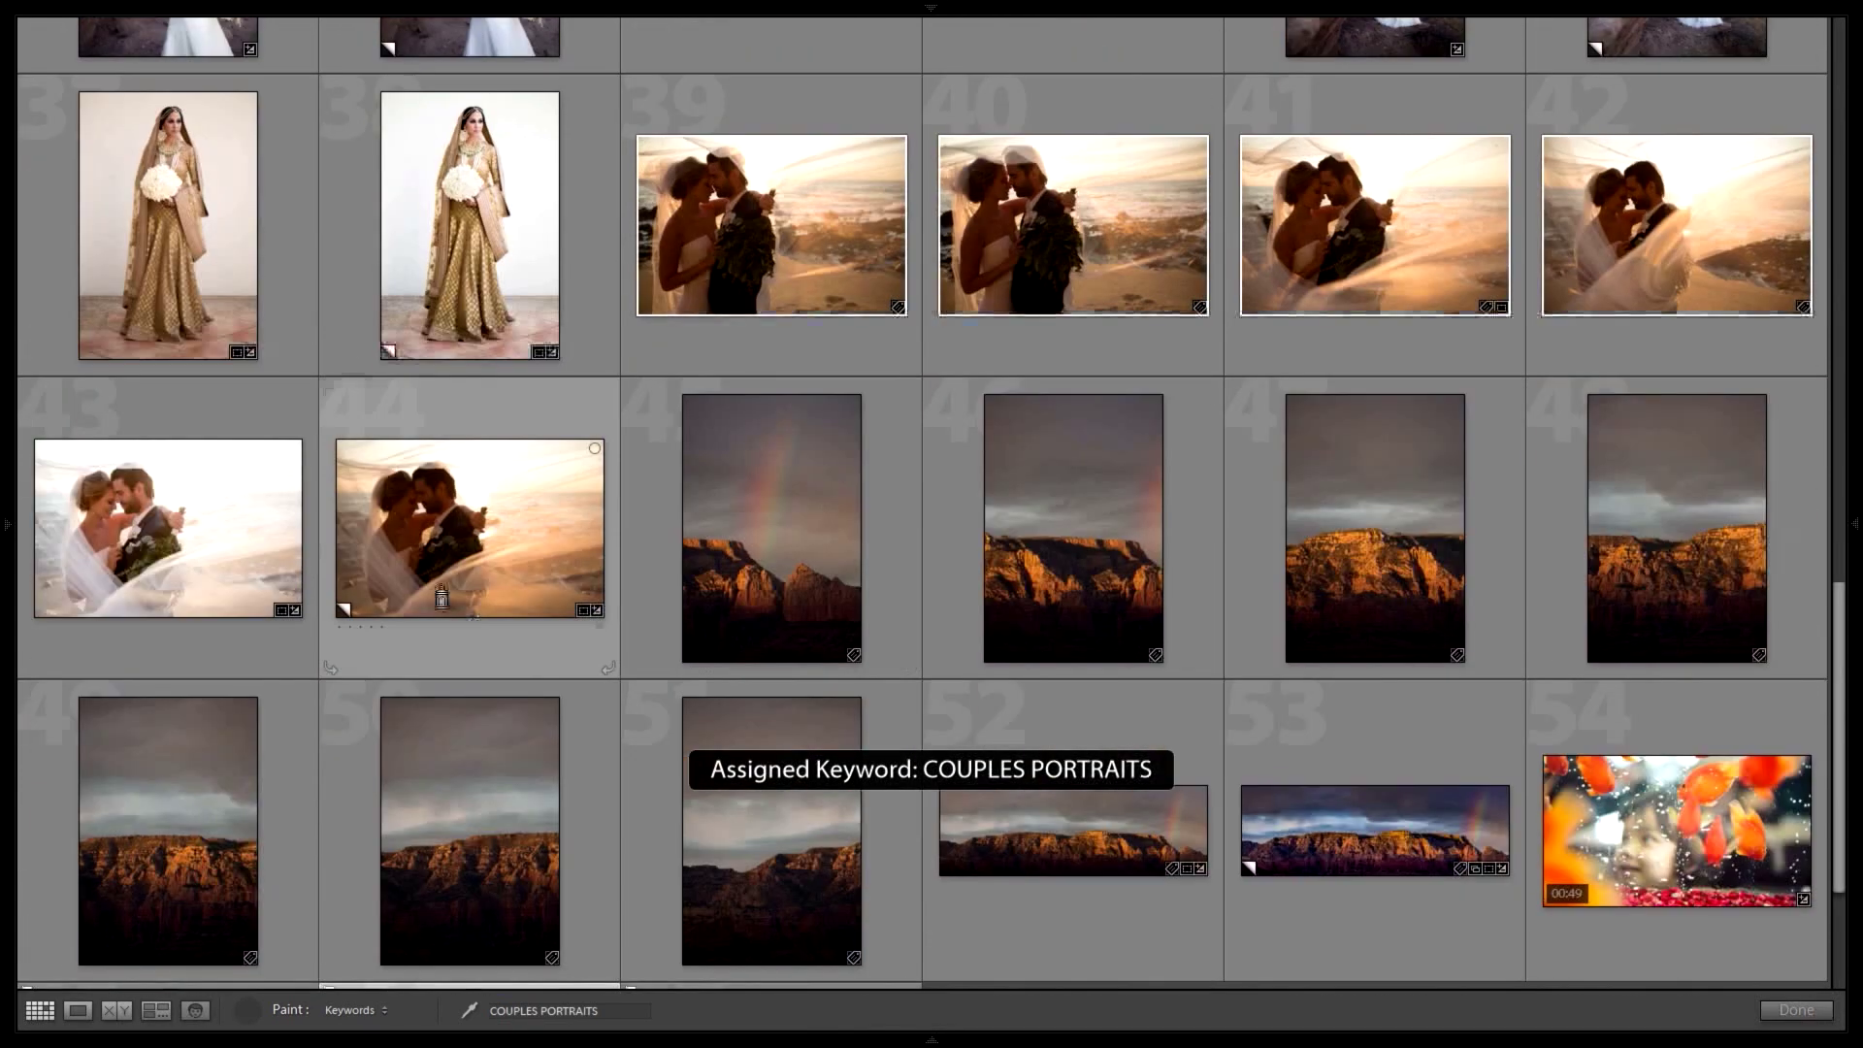
pyautogui.scroll(-2, 958, 707)
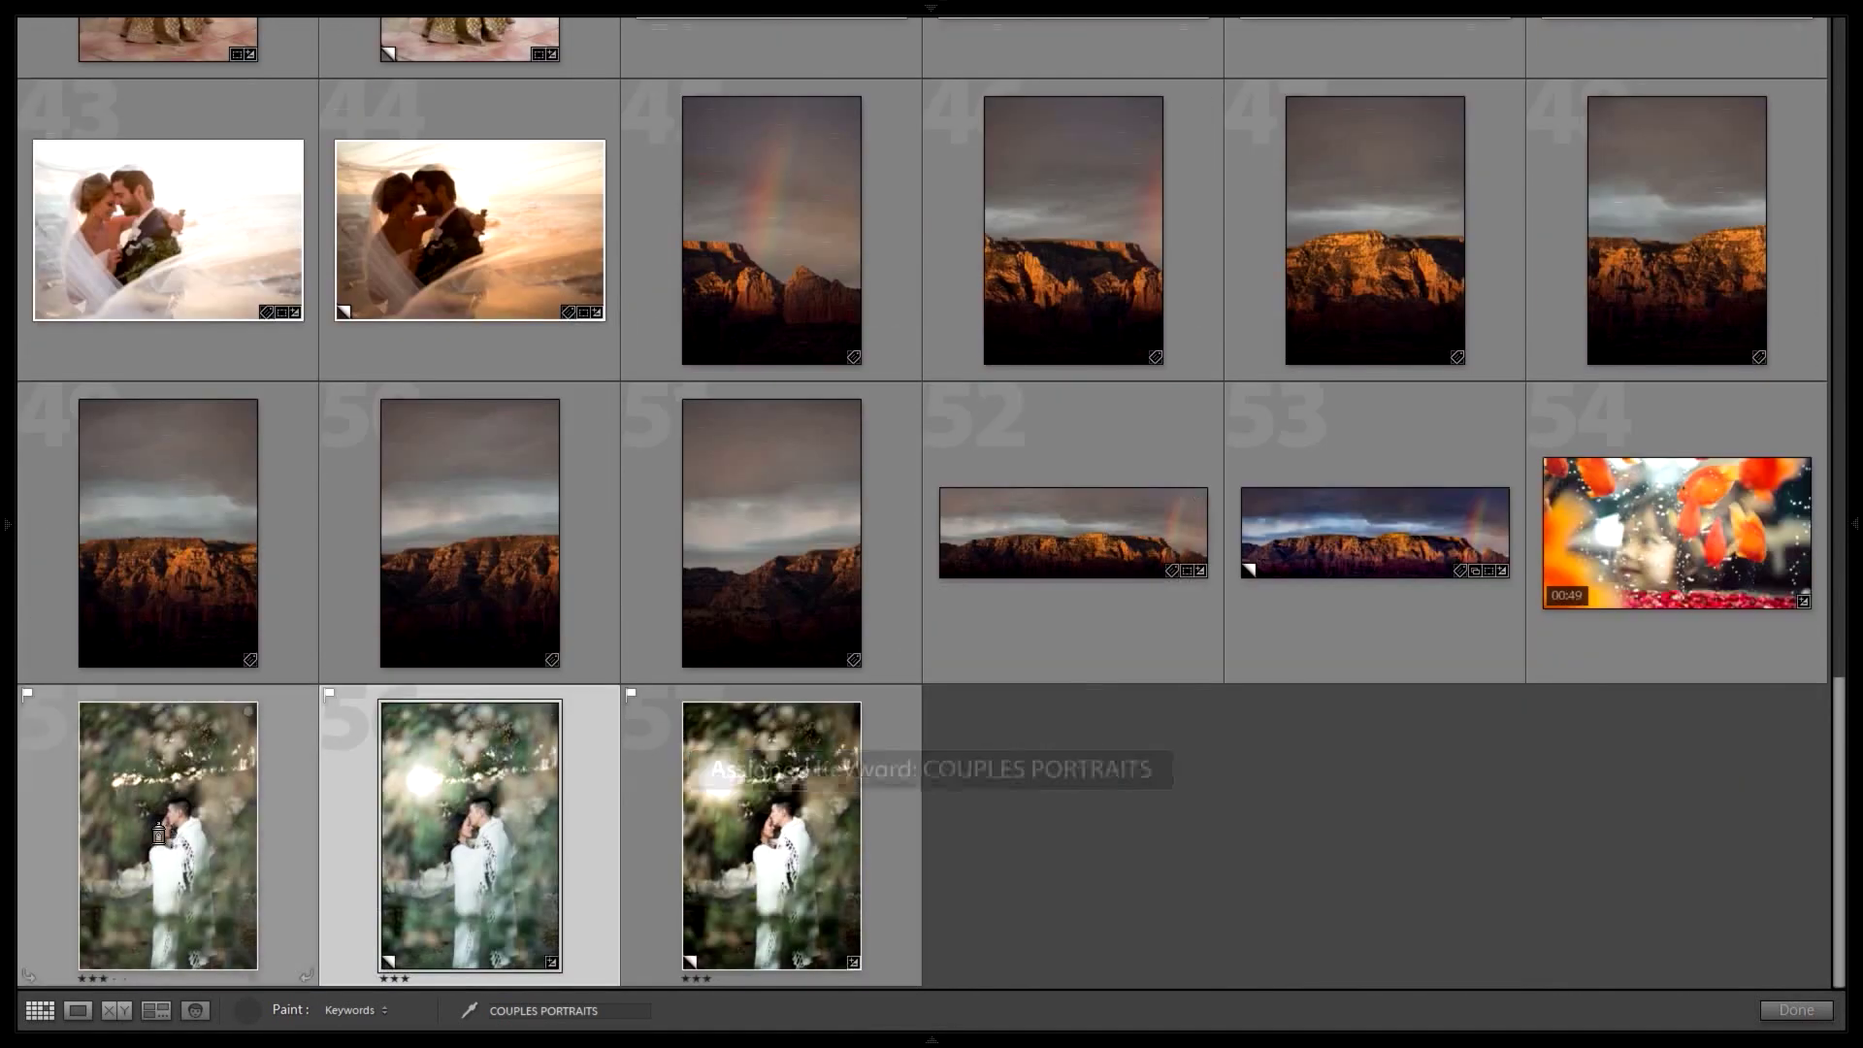
pyautogui.click(832, 980)
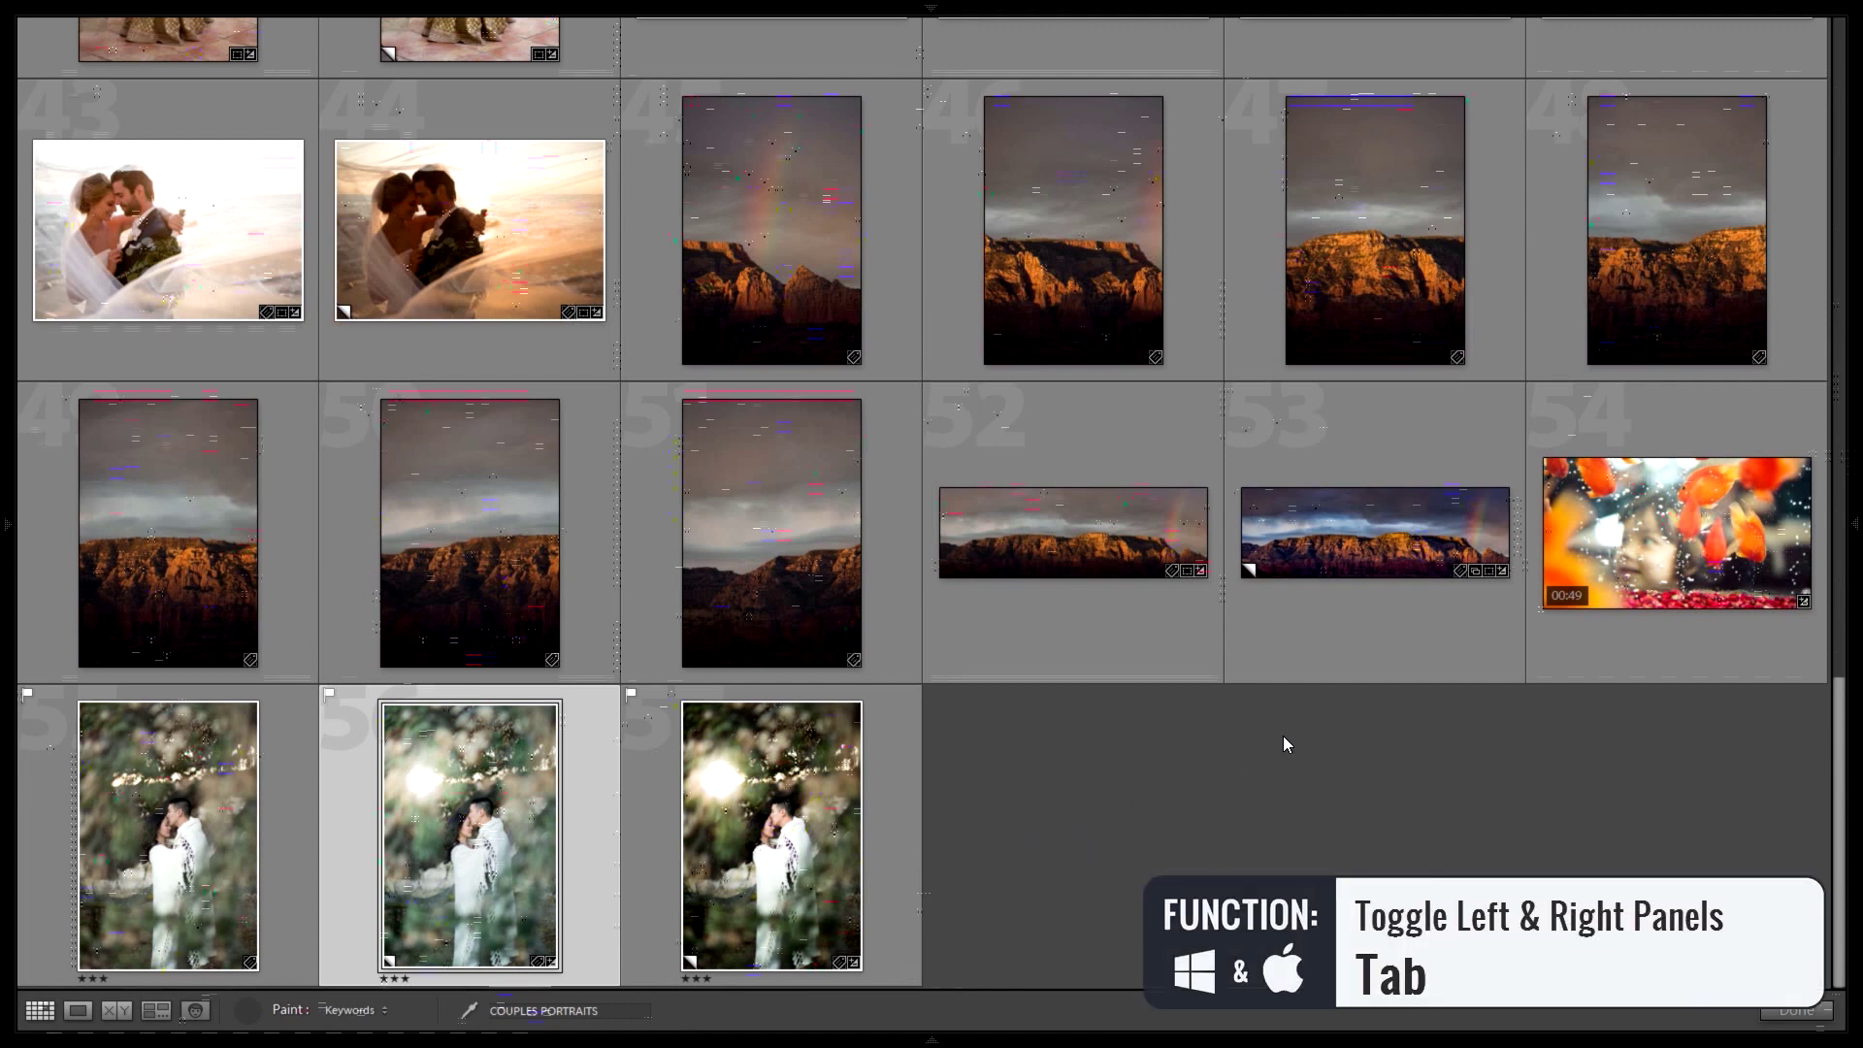
pyautogui.press('Tab')
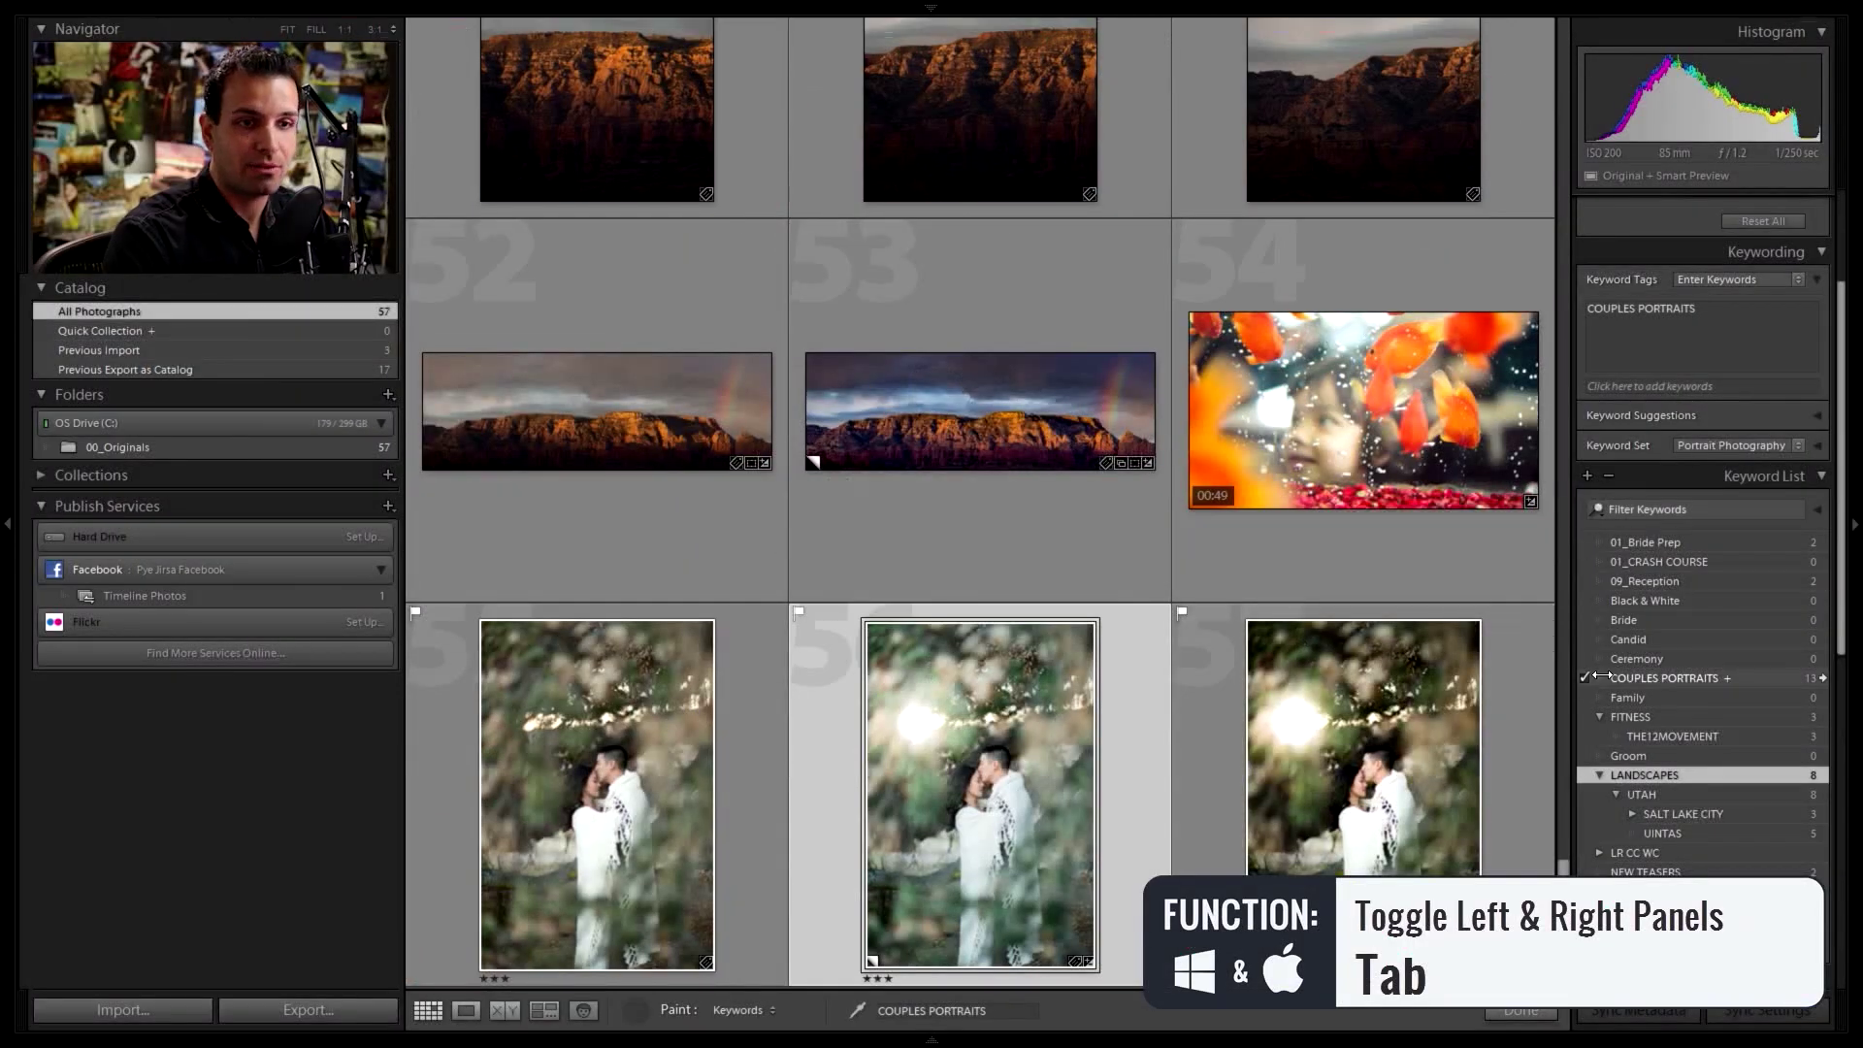
# Step: Filter the grid to the 13 COUPLES PORTRAITS photos and put the Painter back in its toolbar well
pyautogui.click(1821, 677)
pyautogui.scroll(5, 1476, 662)
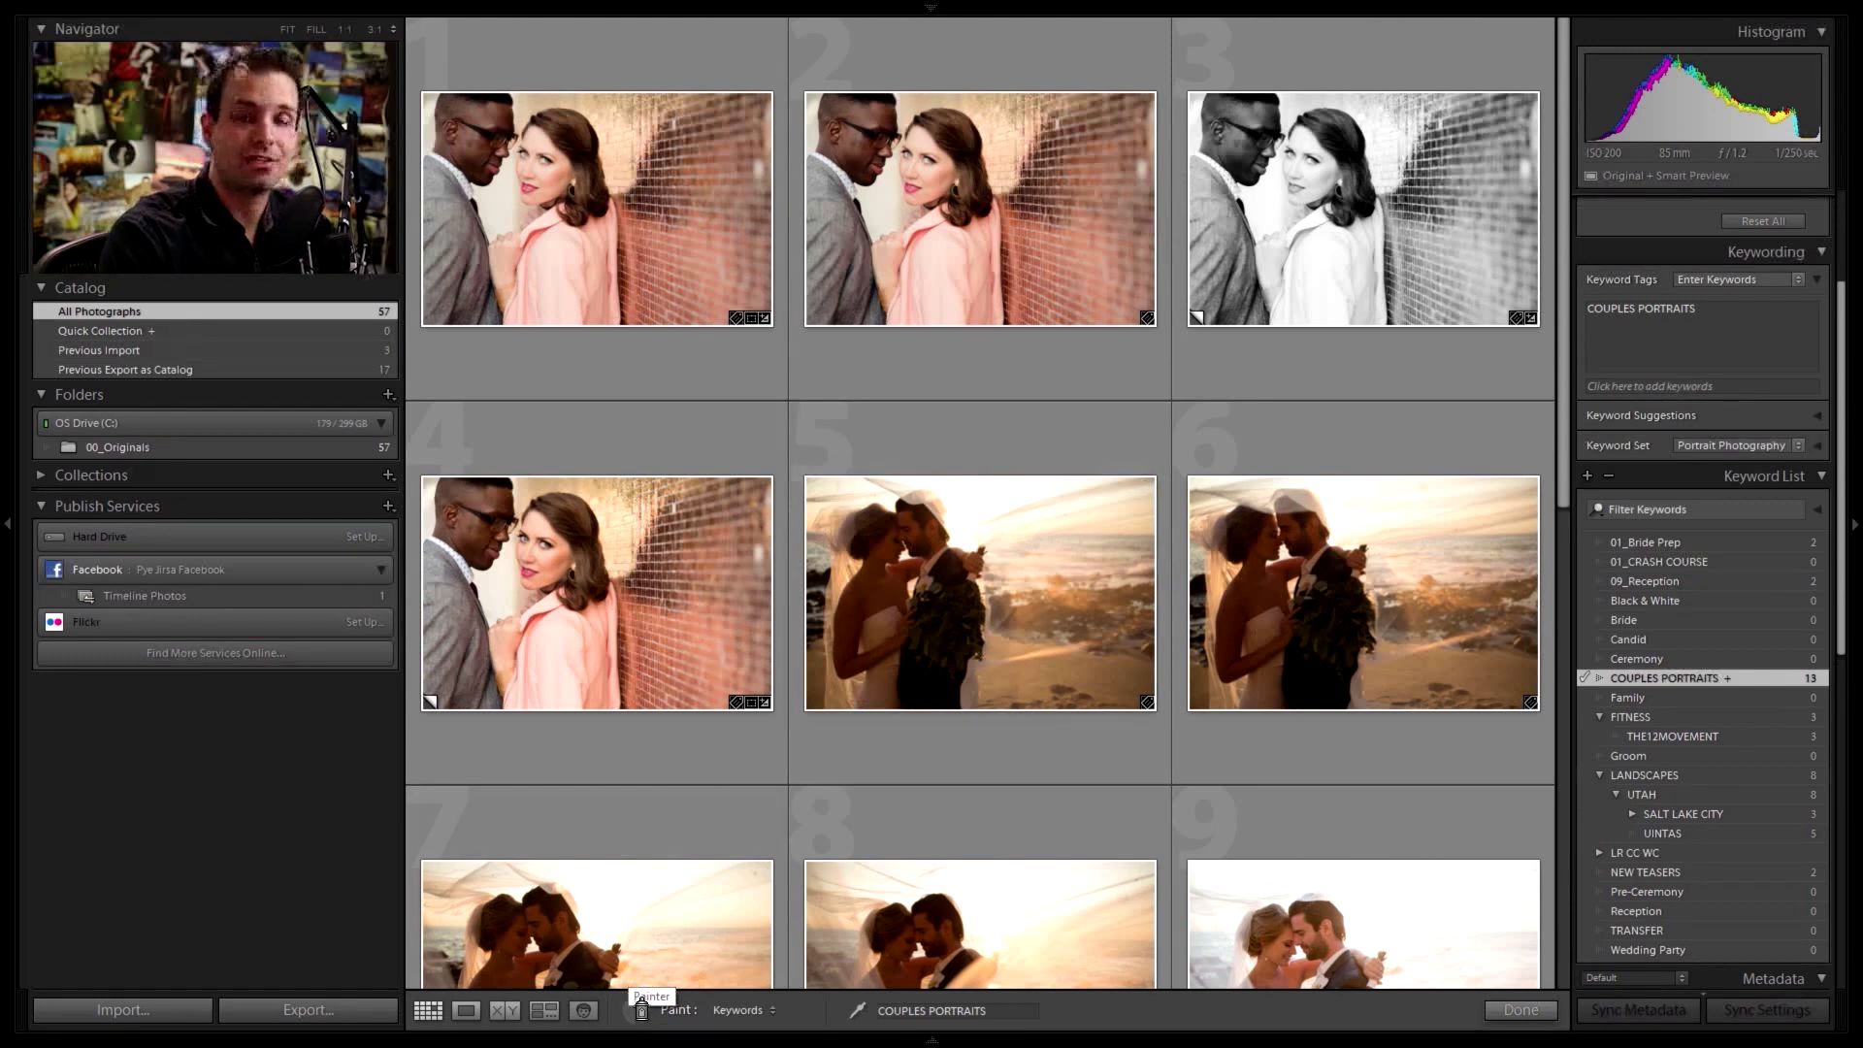
pyautogui.click(641, 1009)
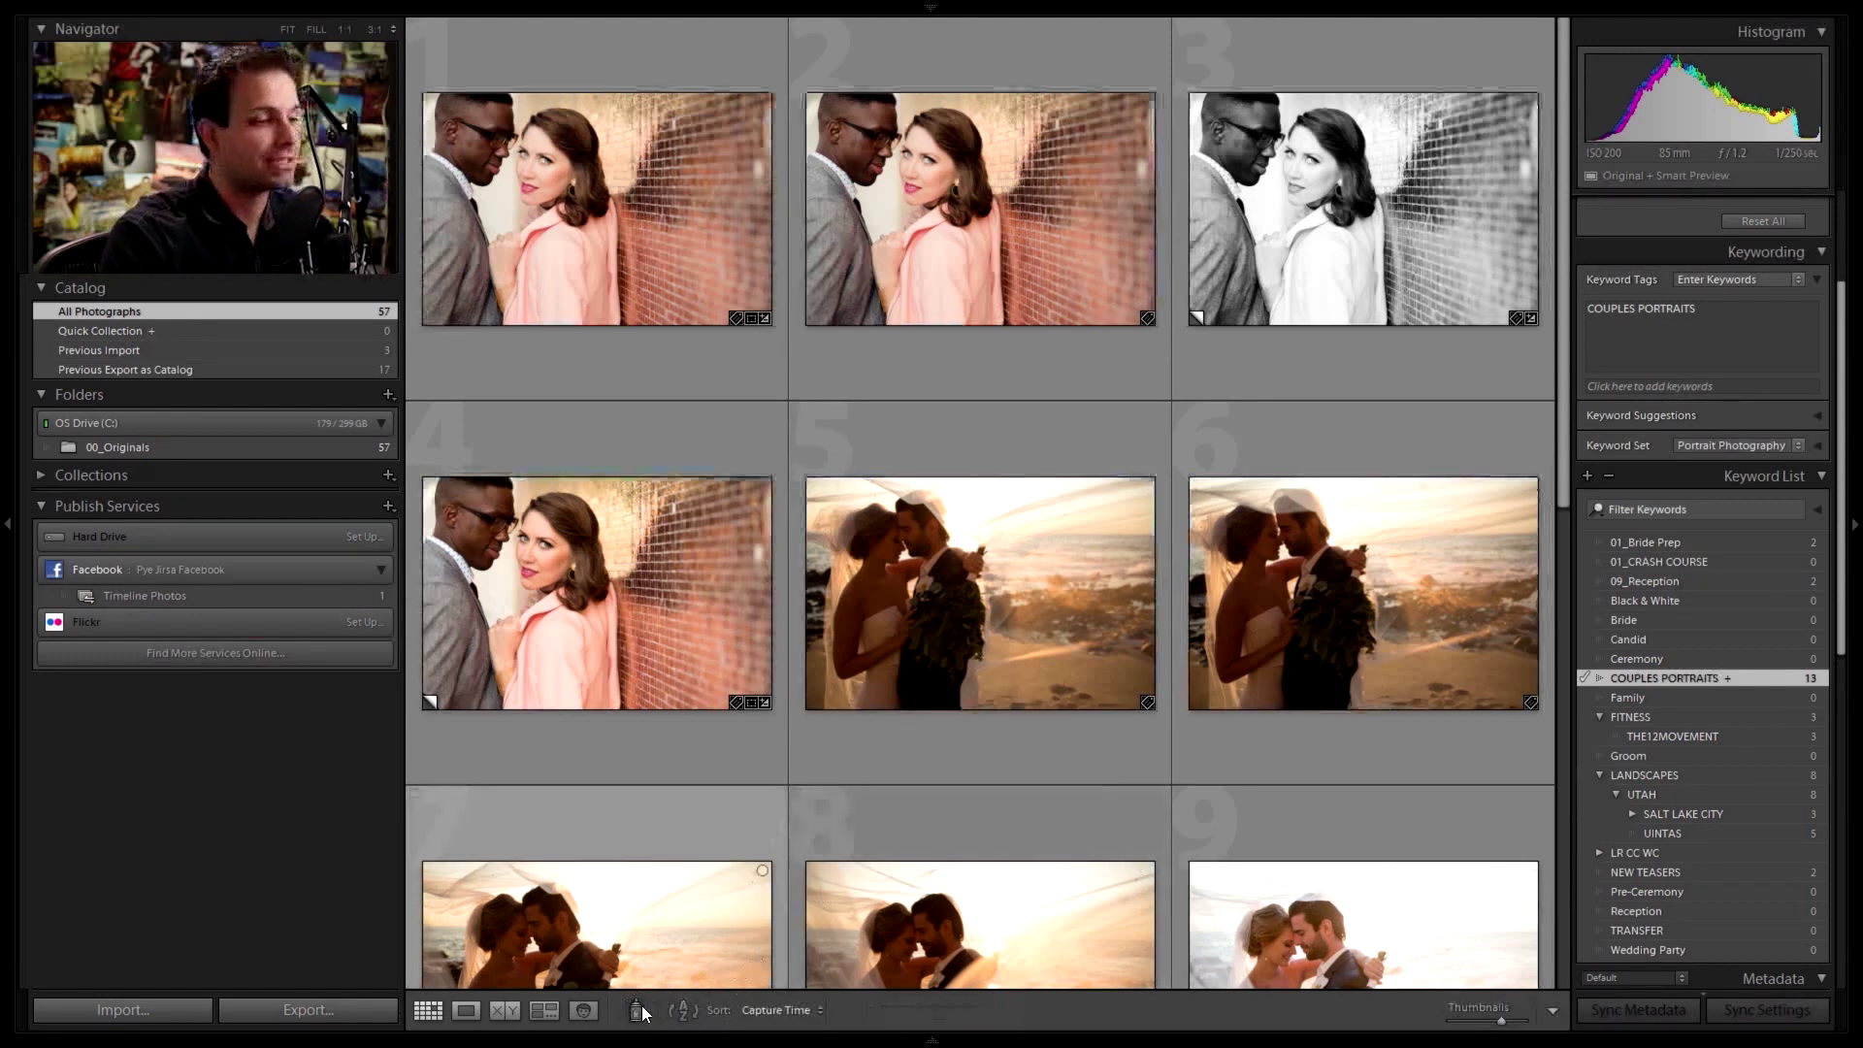
pyautogui.click(638, 1007)
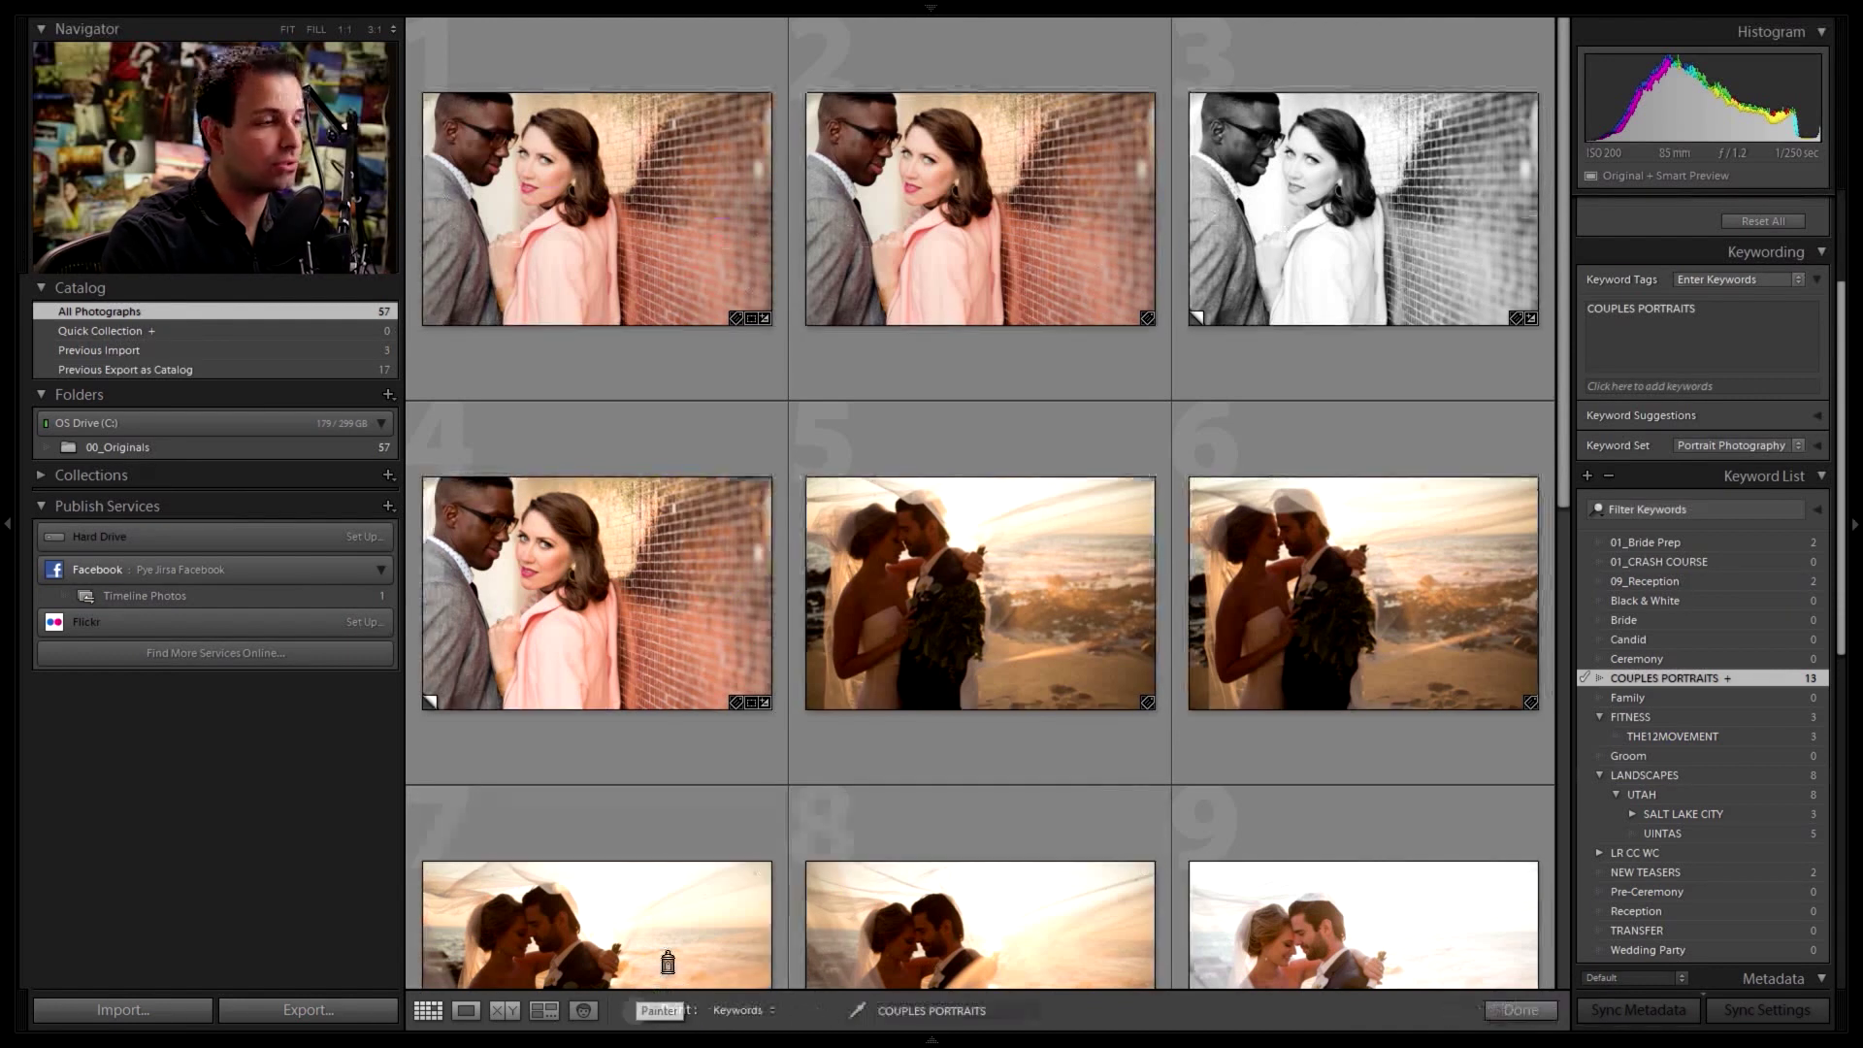
pyautogui.press('Escape')
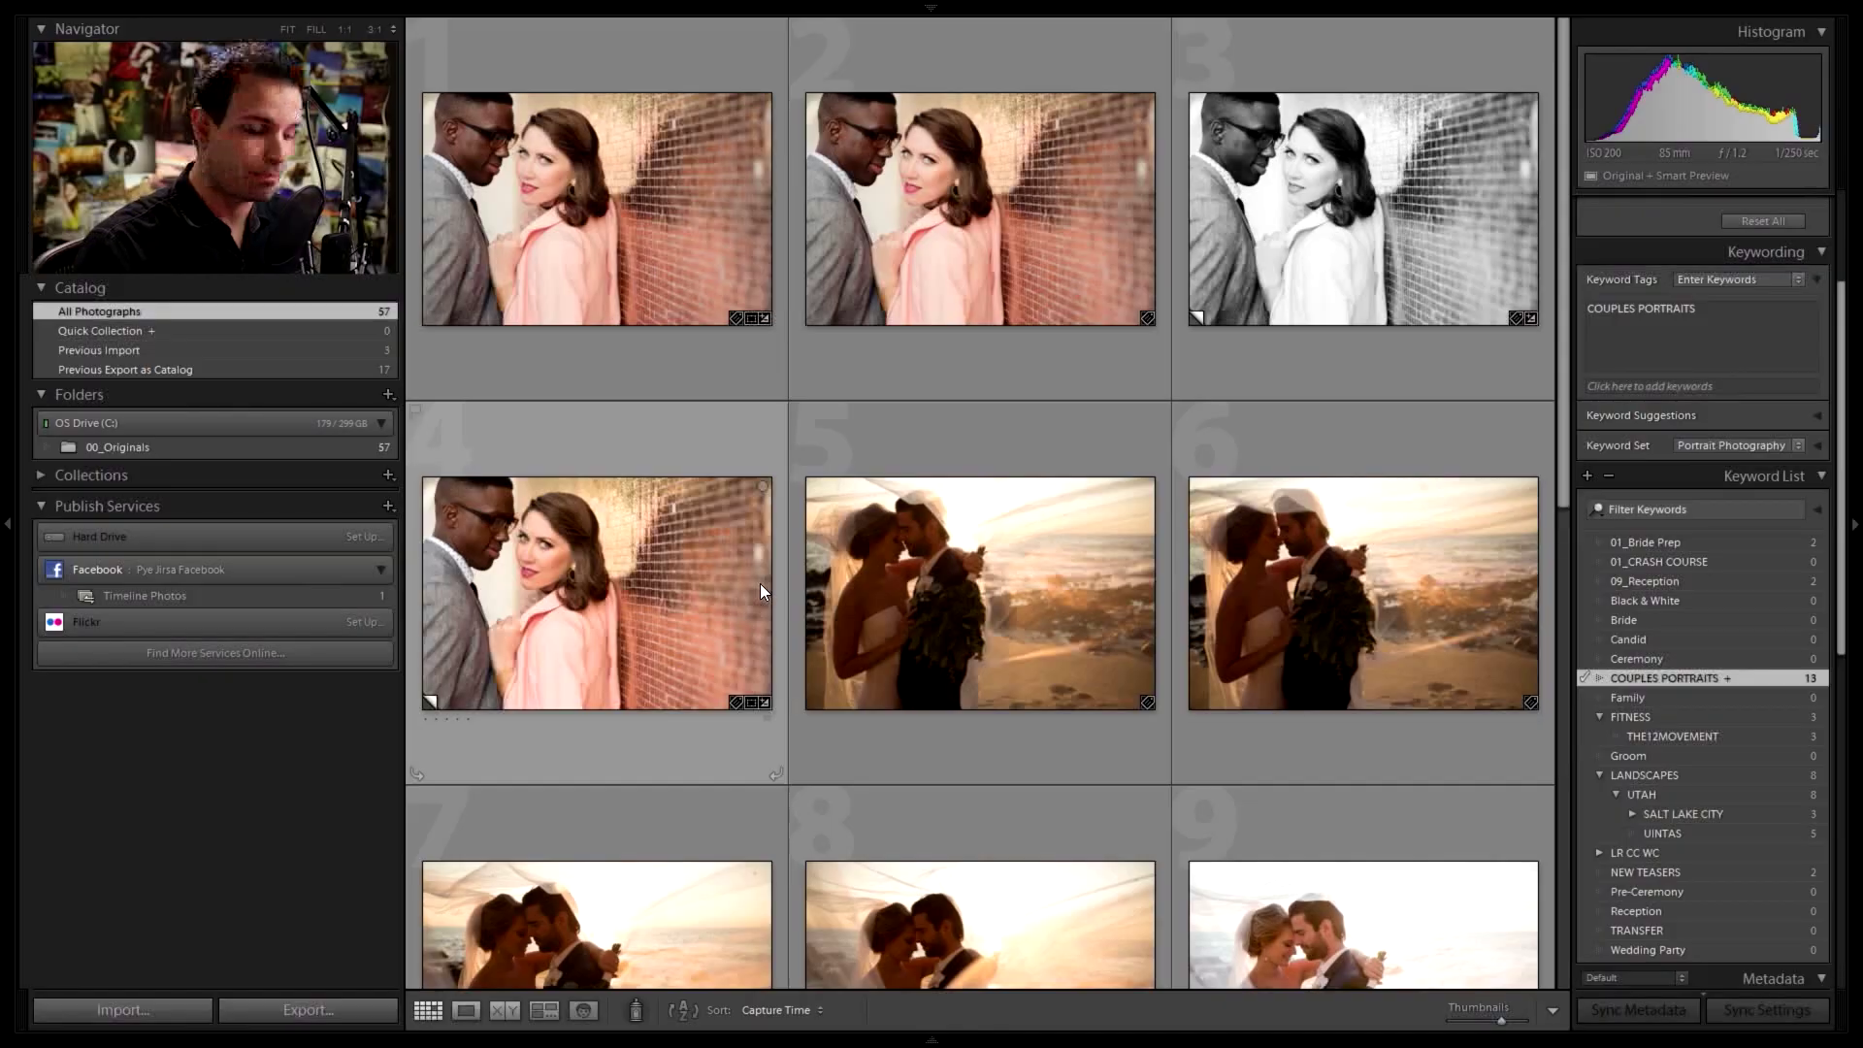
# Step: Set the keyword shortcut to a new keyword, CHILDRENS PORTRAITS, using Ctrl+Alt+Shift+K
pyautogui.hotkey('ctrl', 'alt', 'shift', 'k')
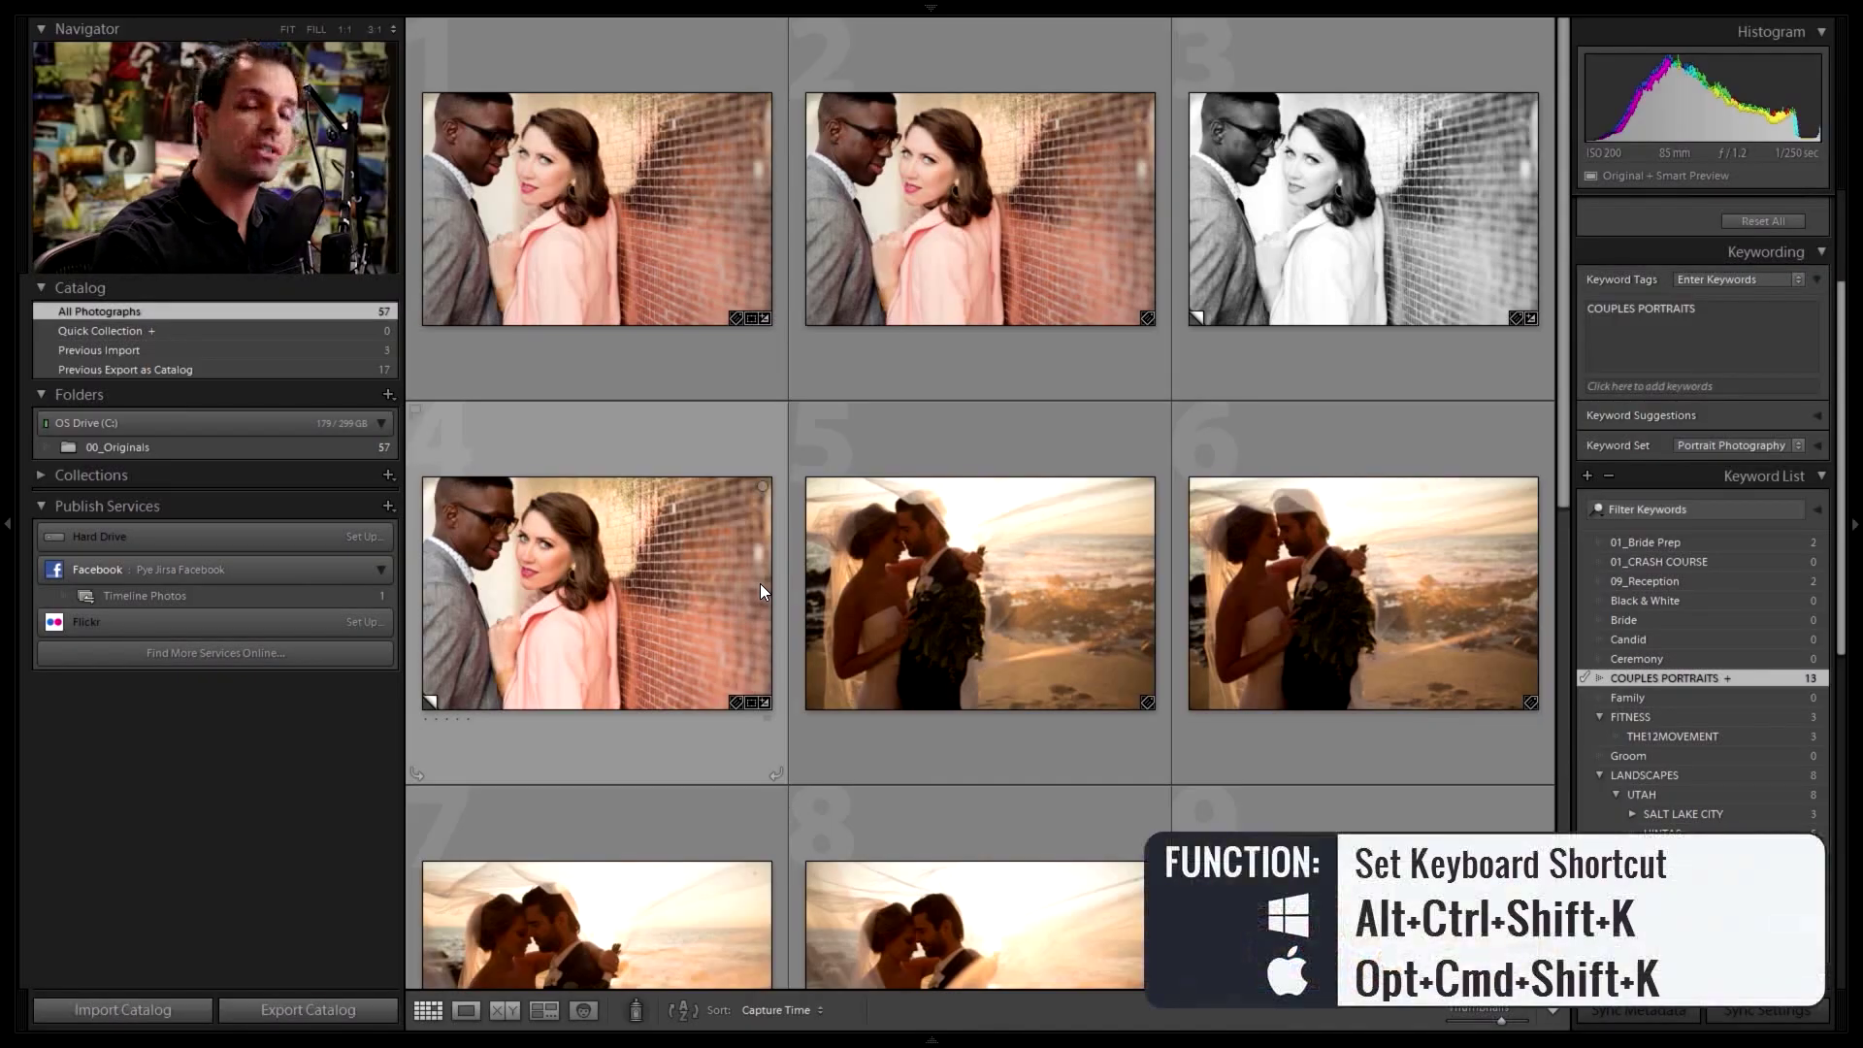
pyautogui.hotkey('ctrl', 'alt', 'shift', 'k')
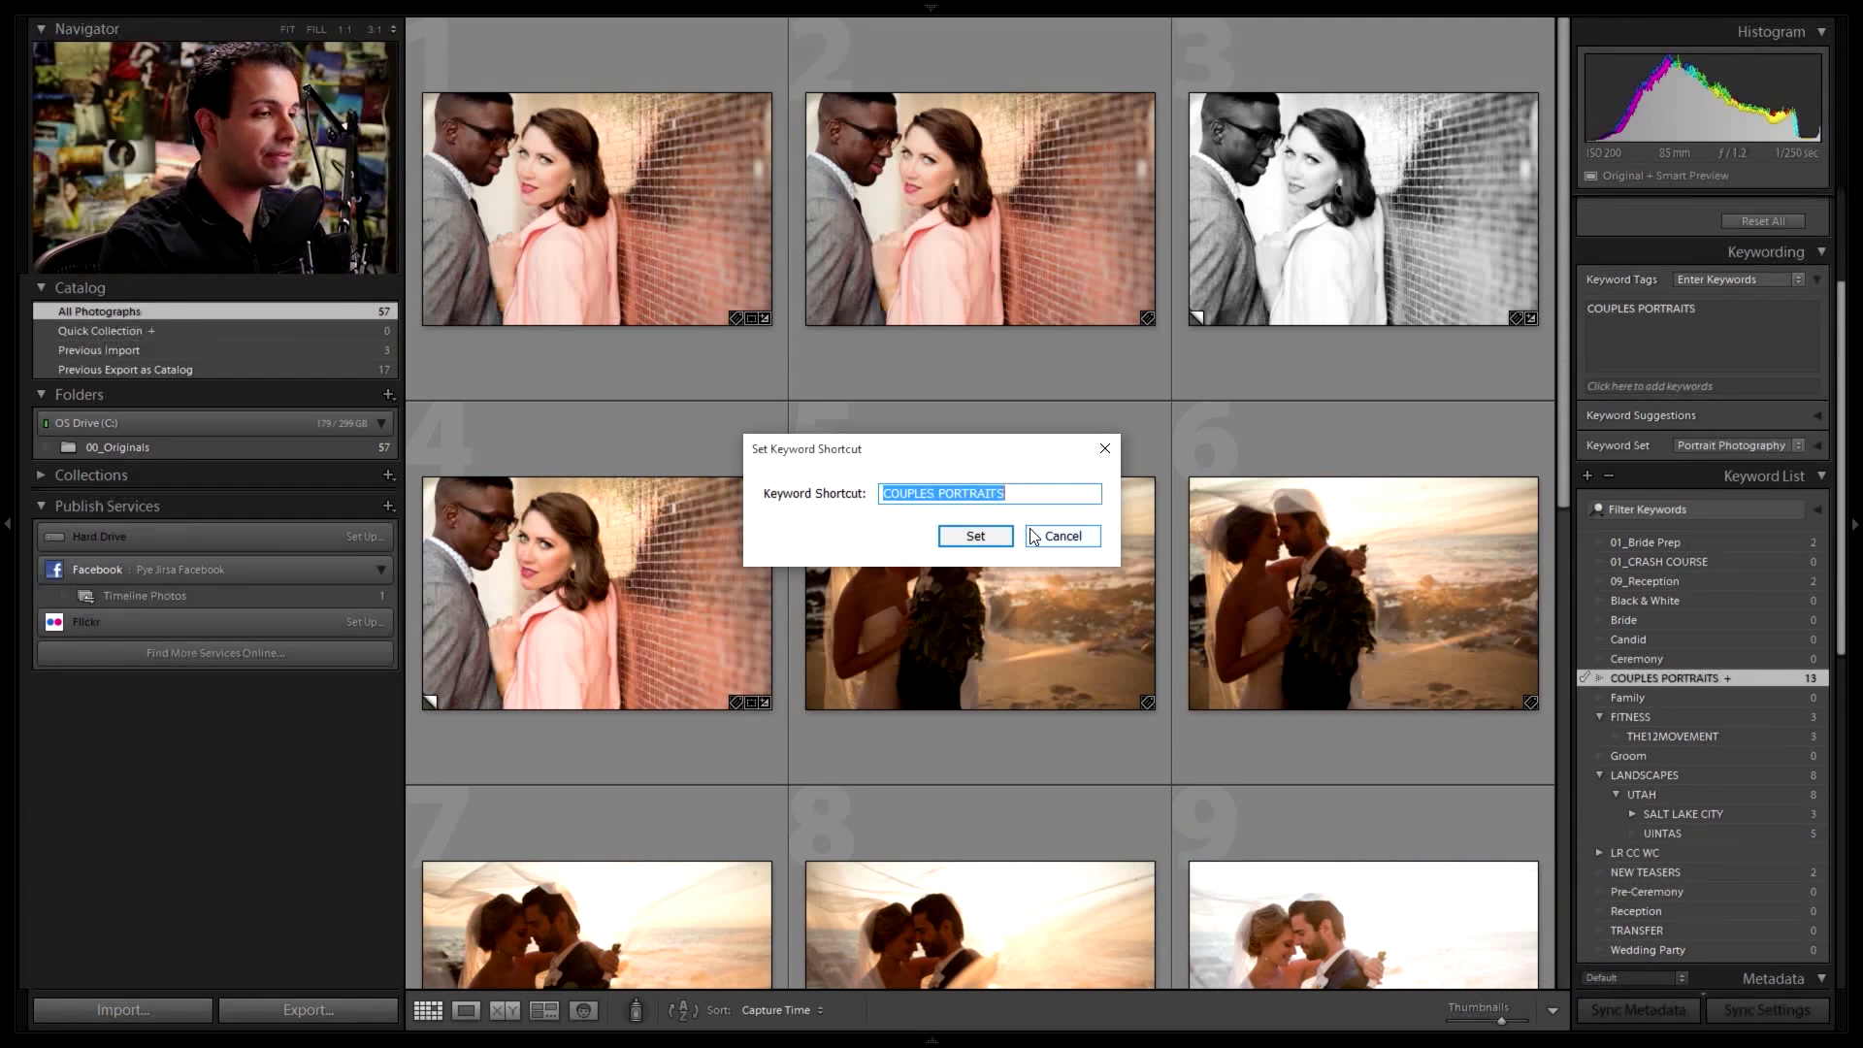
pyautogui.write('CHILDRENS PO')
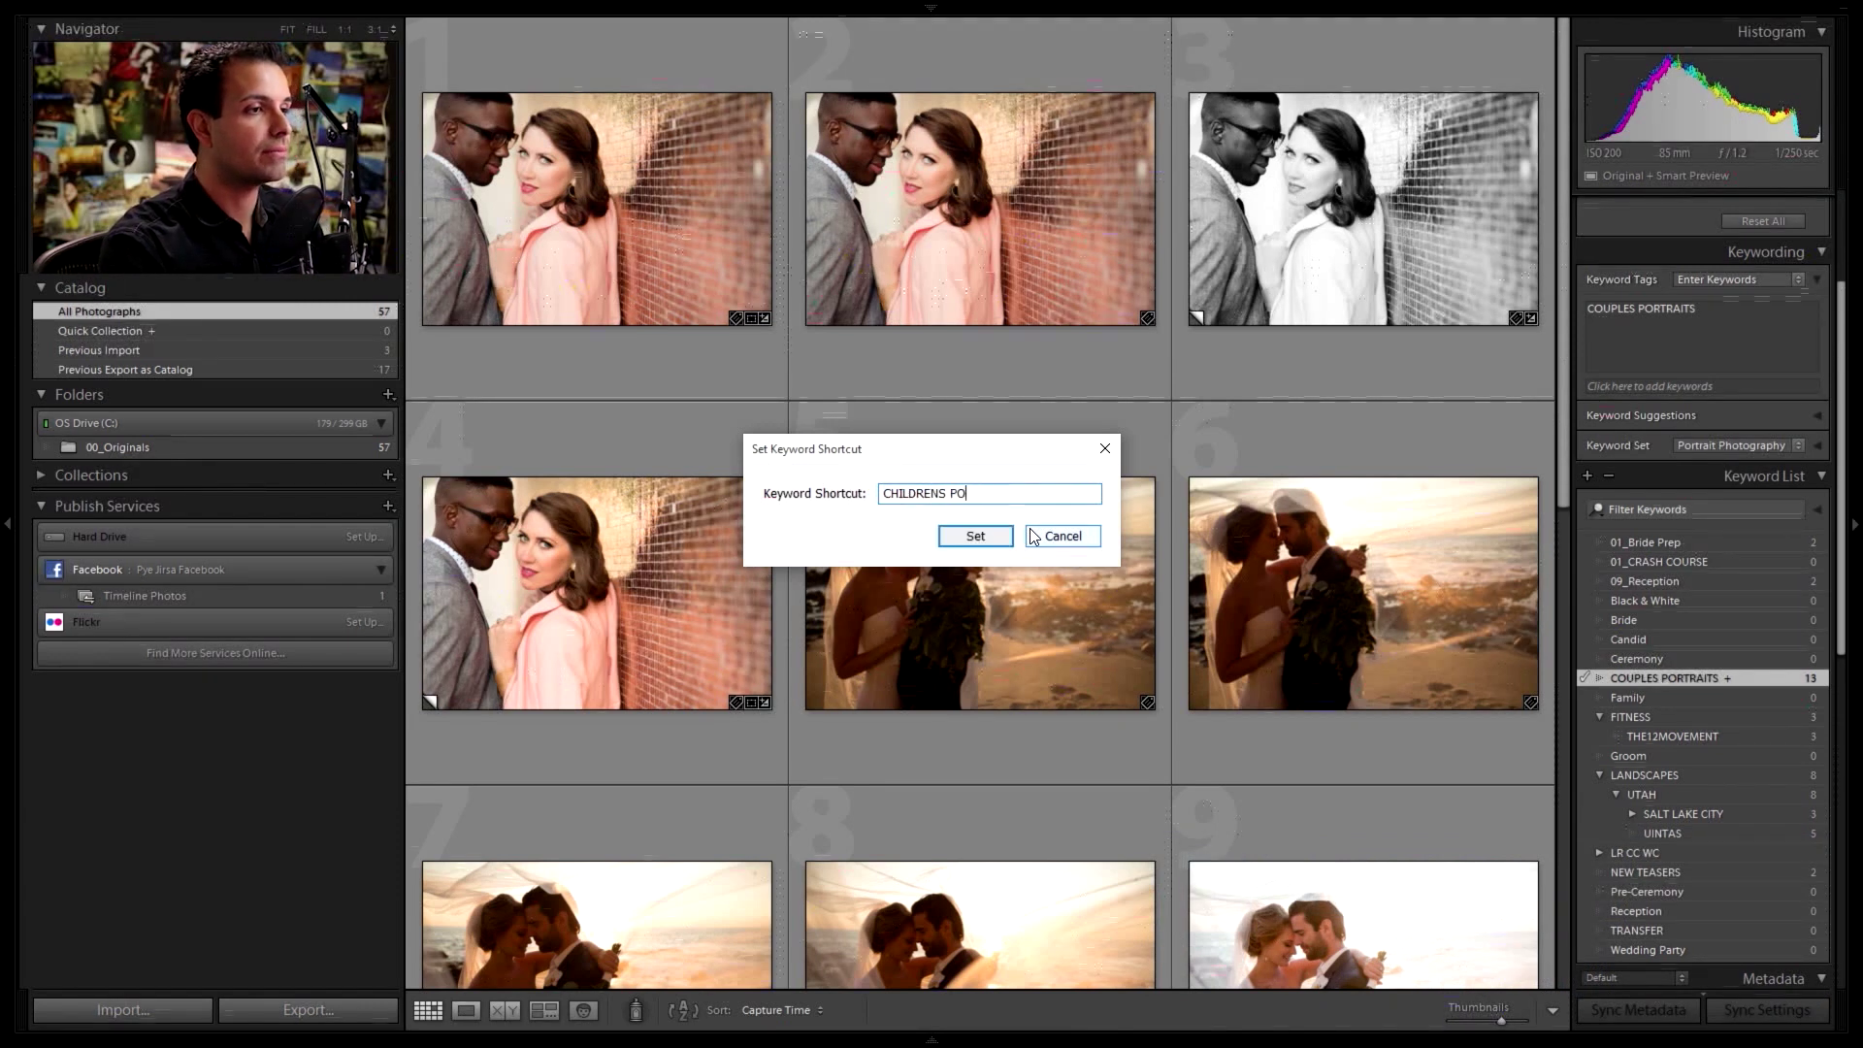
pyautogui.write('RTRAITS')
pyautogui.press('Return')
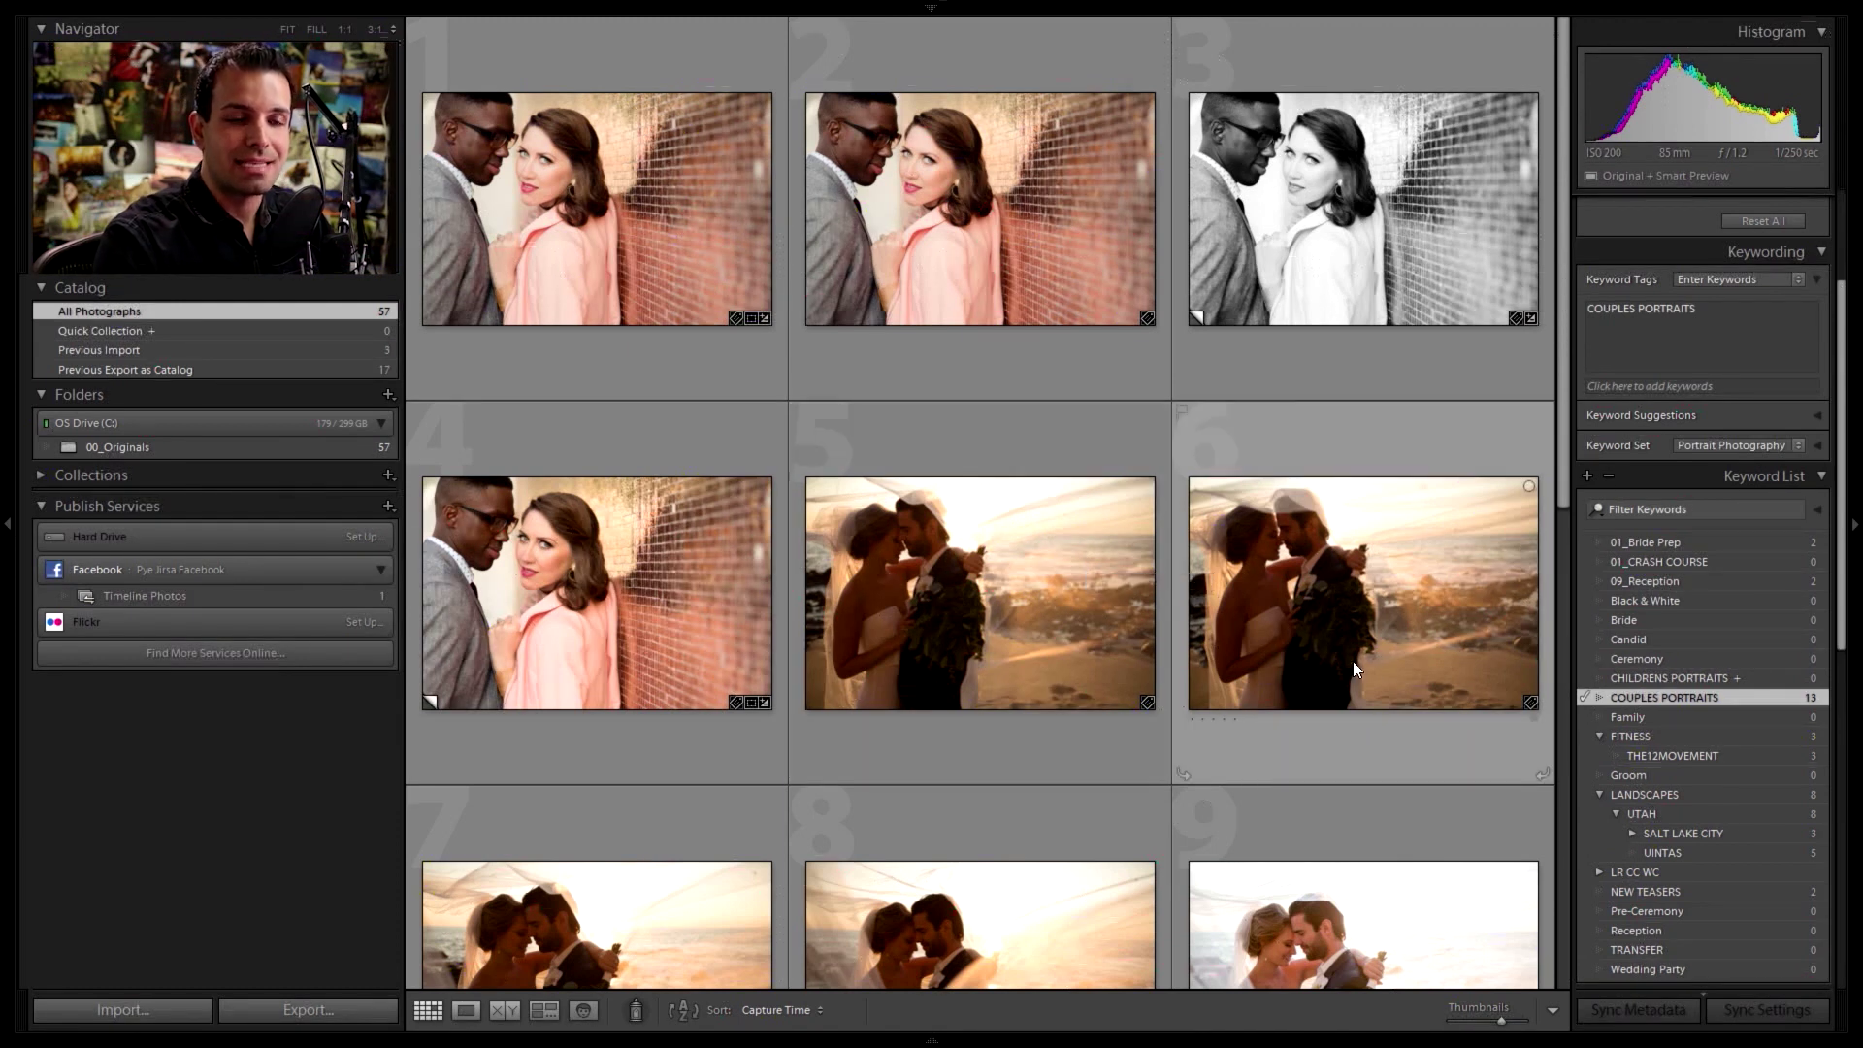
# Step: Make COUPLES PORTRAITS the keyword shortcut, then restore CHILDRENS PORTRAITS as the shortcut
pyautogui.rightClick(1727, 698)
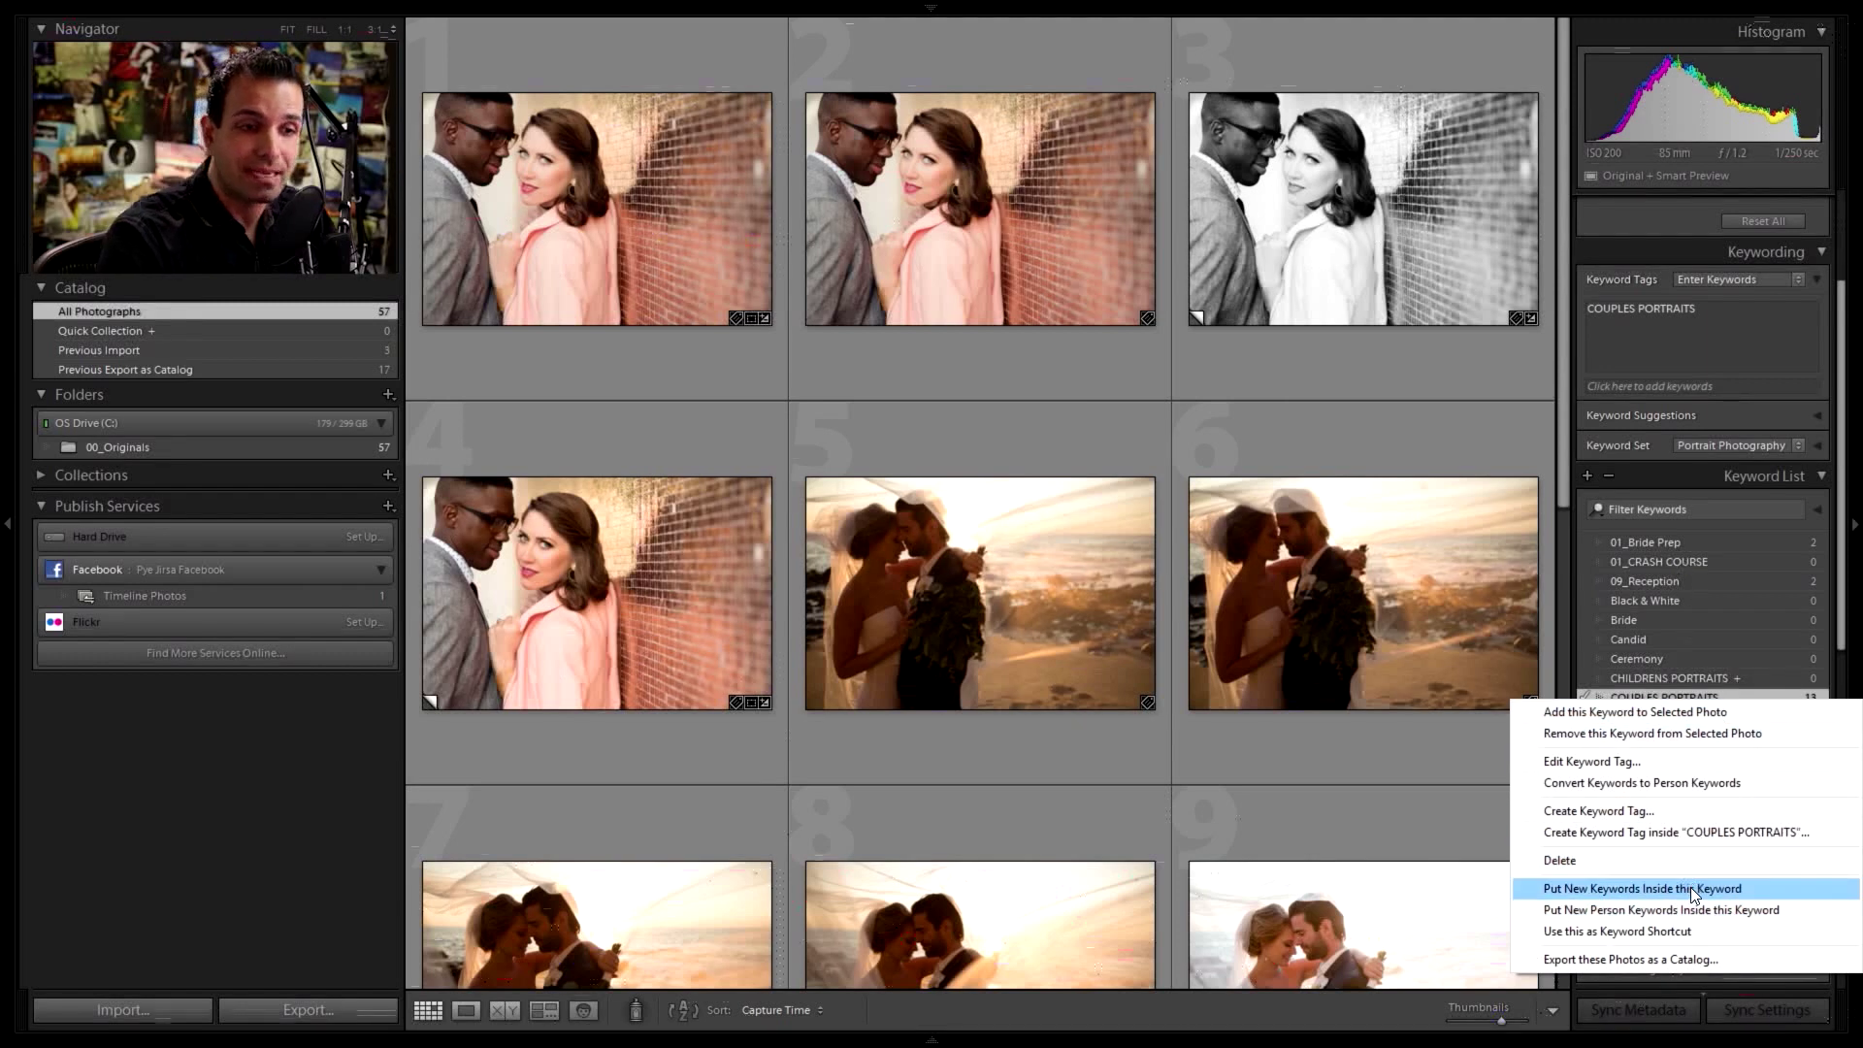
pyautogui.click(1638, 931)
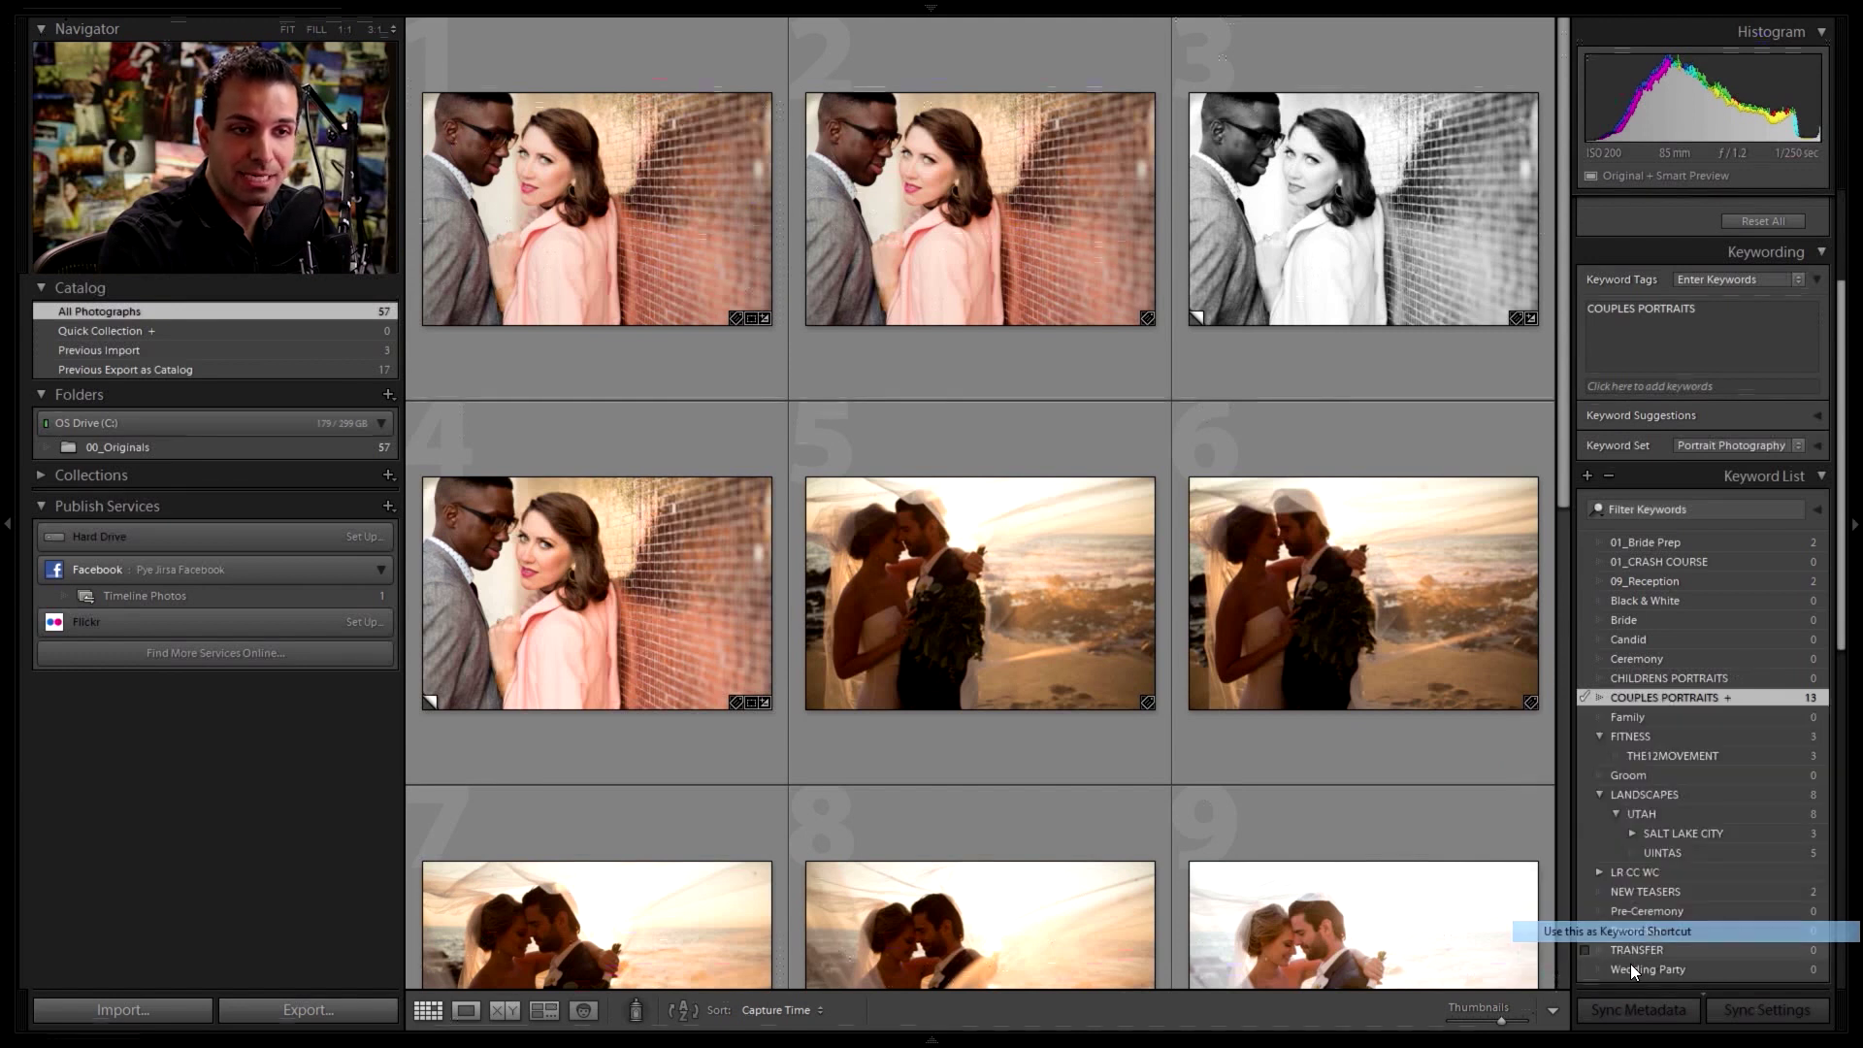
pyautogui.rightClick(1733, 678)
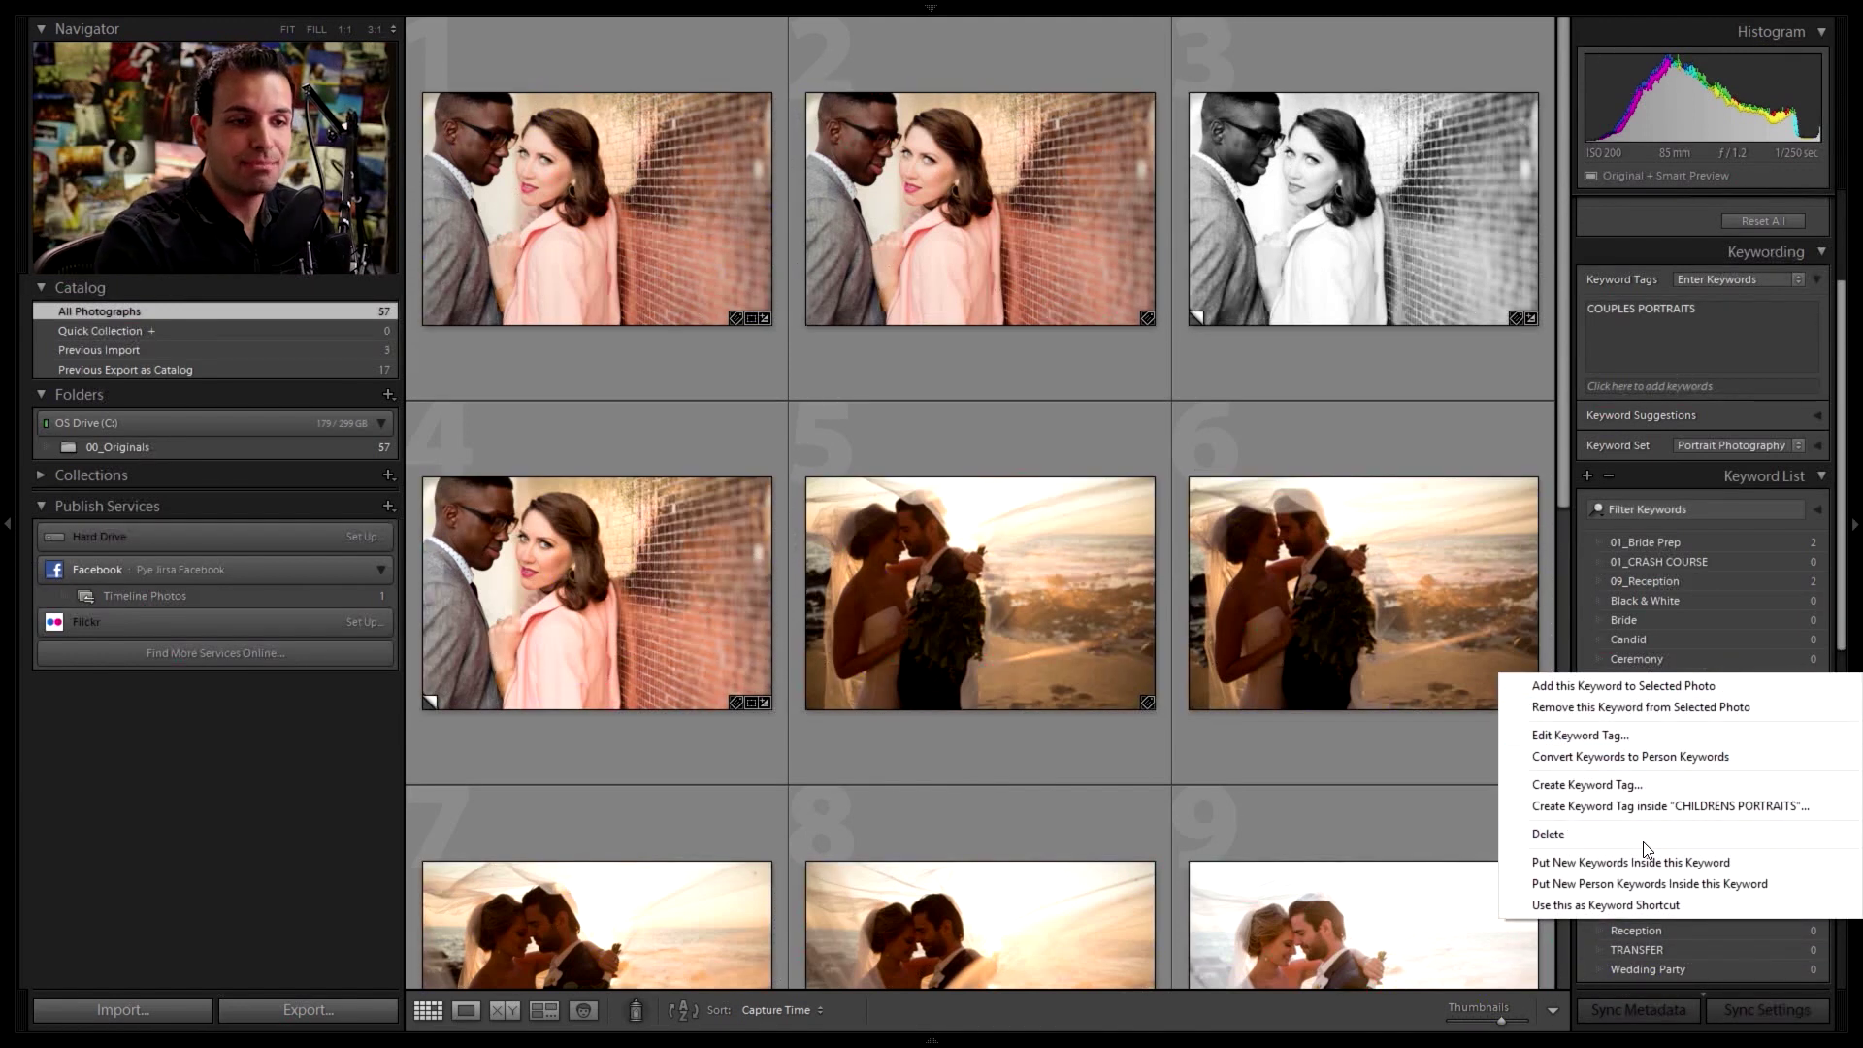
pyautogui.click(1629, 906)
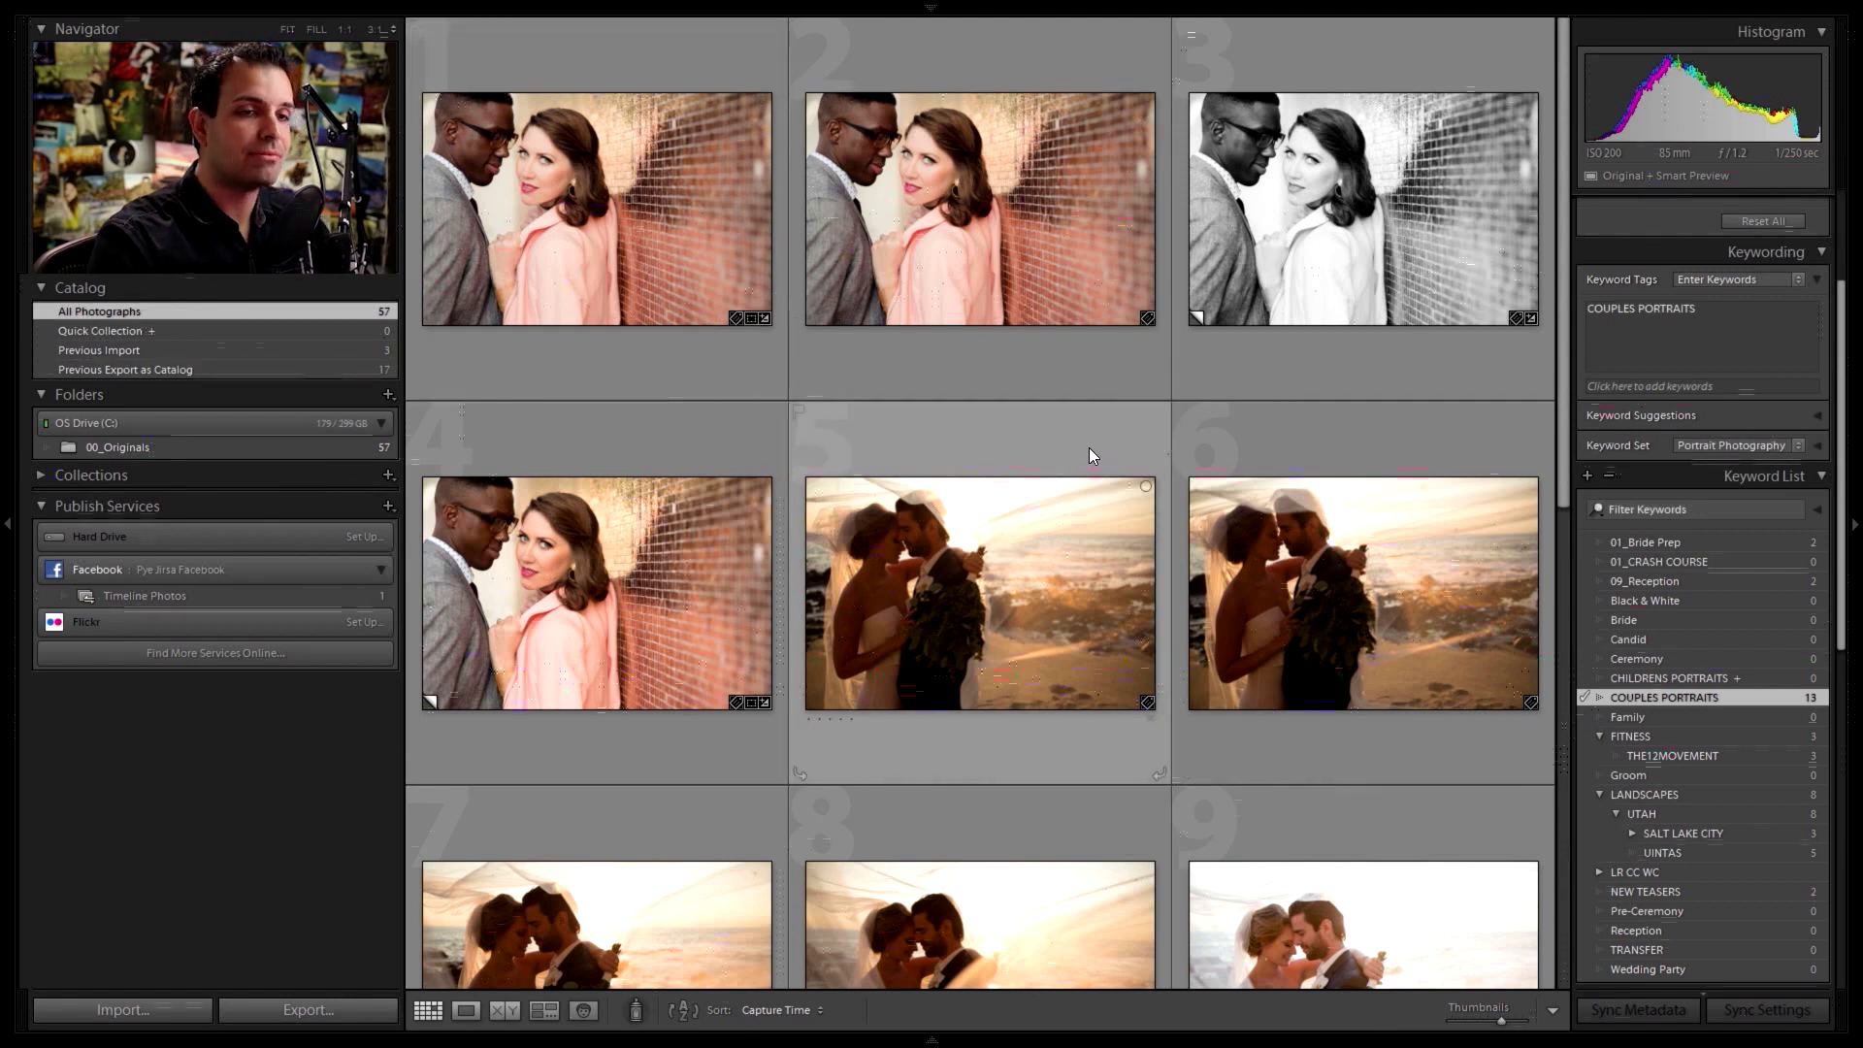
# Step: Filter the grid to the 13 photos tagged COUPLES PORTRAITS
pyautogui.click(1823, 697)
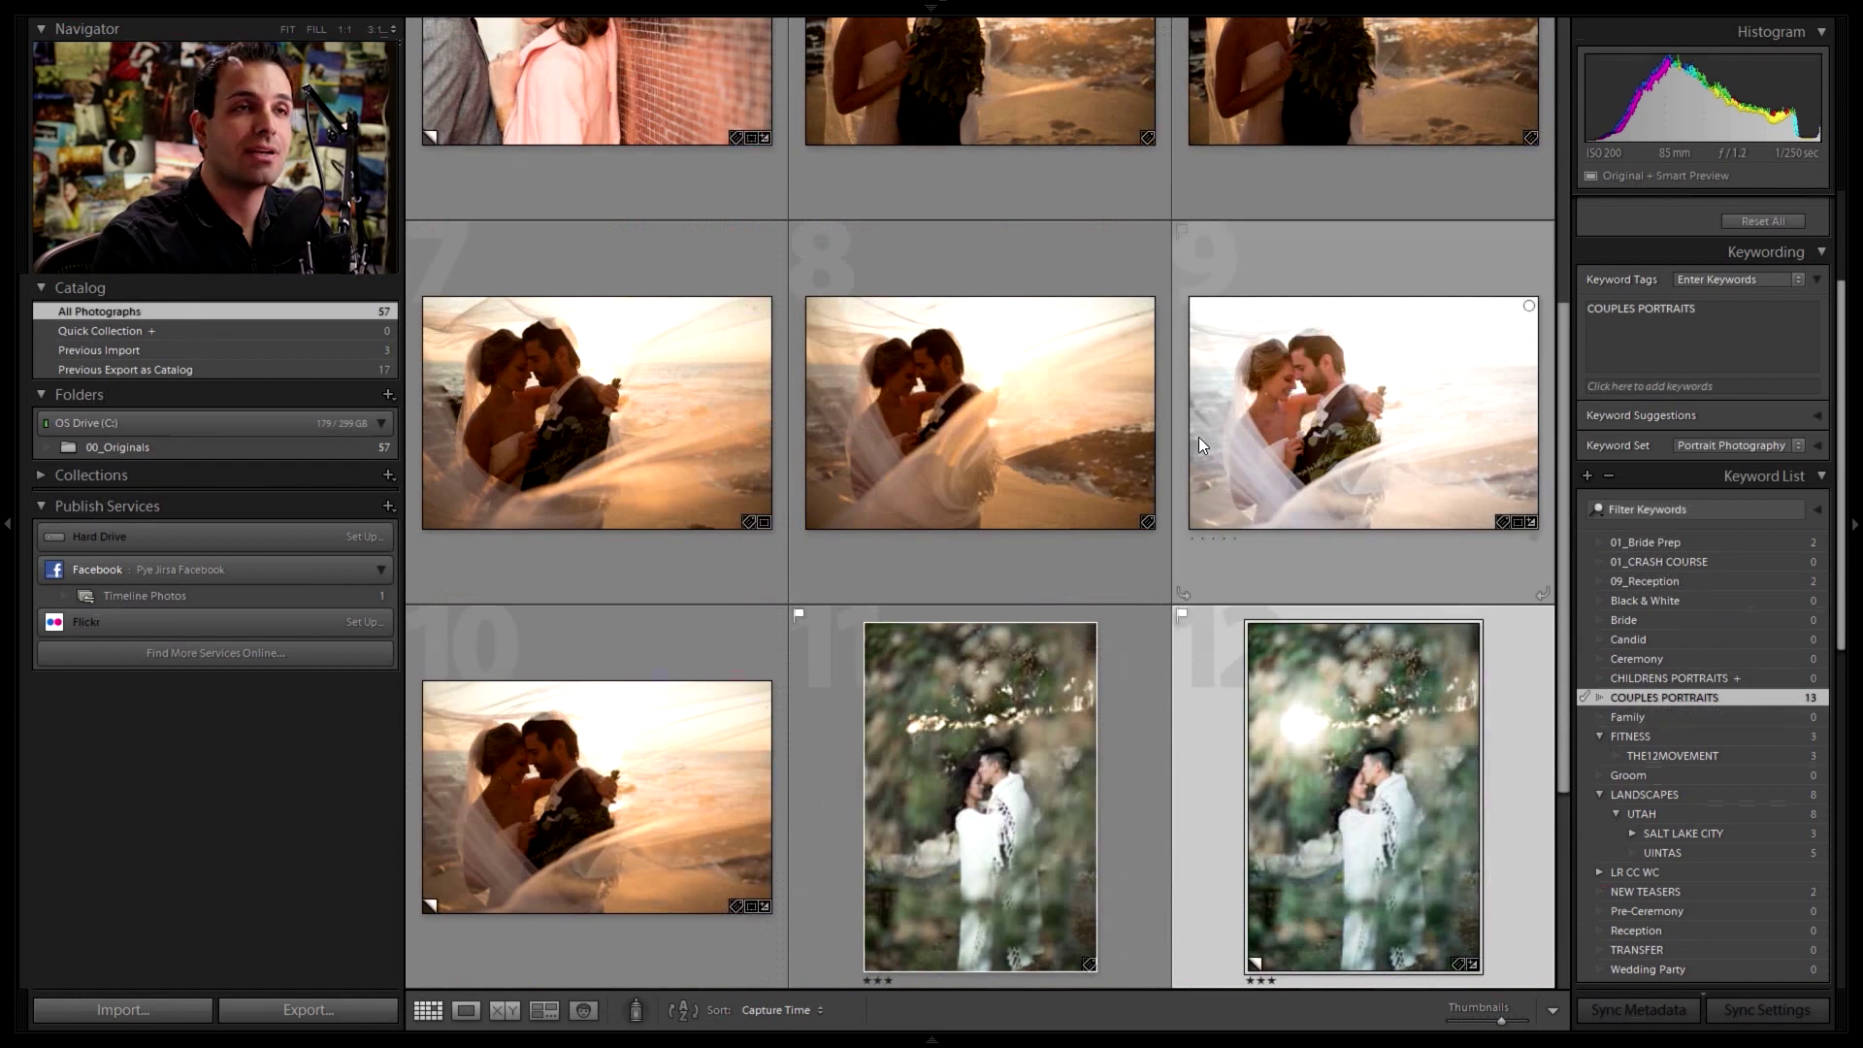
pyautogui.scroll(3, 1232, 466)
pyautogui.scroll(-8, 1201, 480)
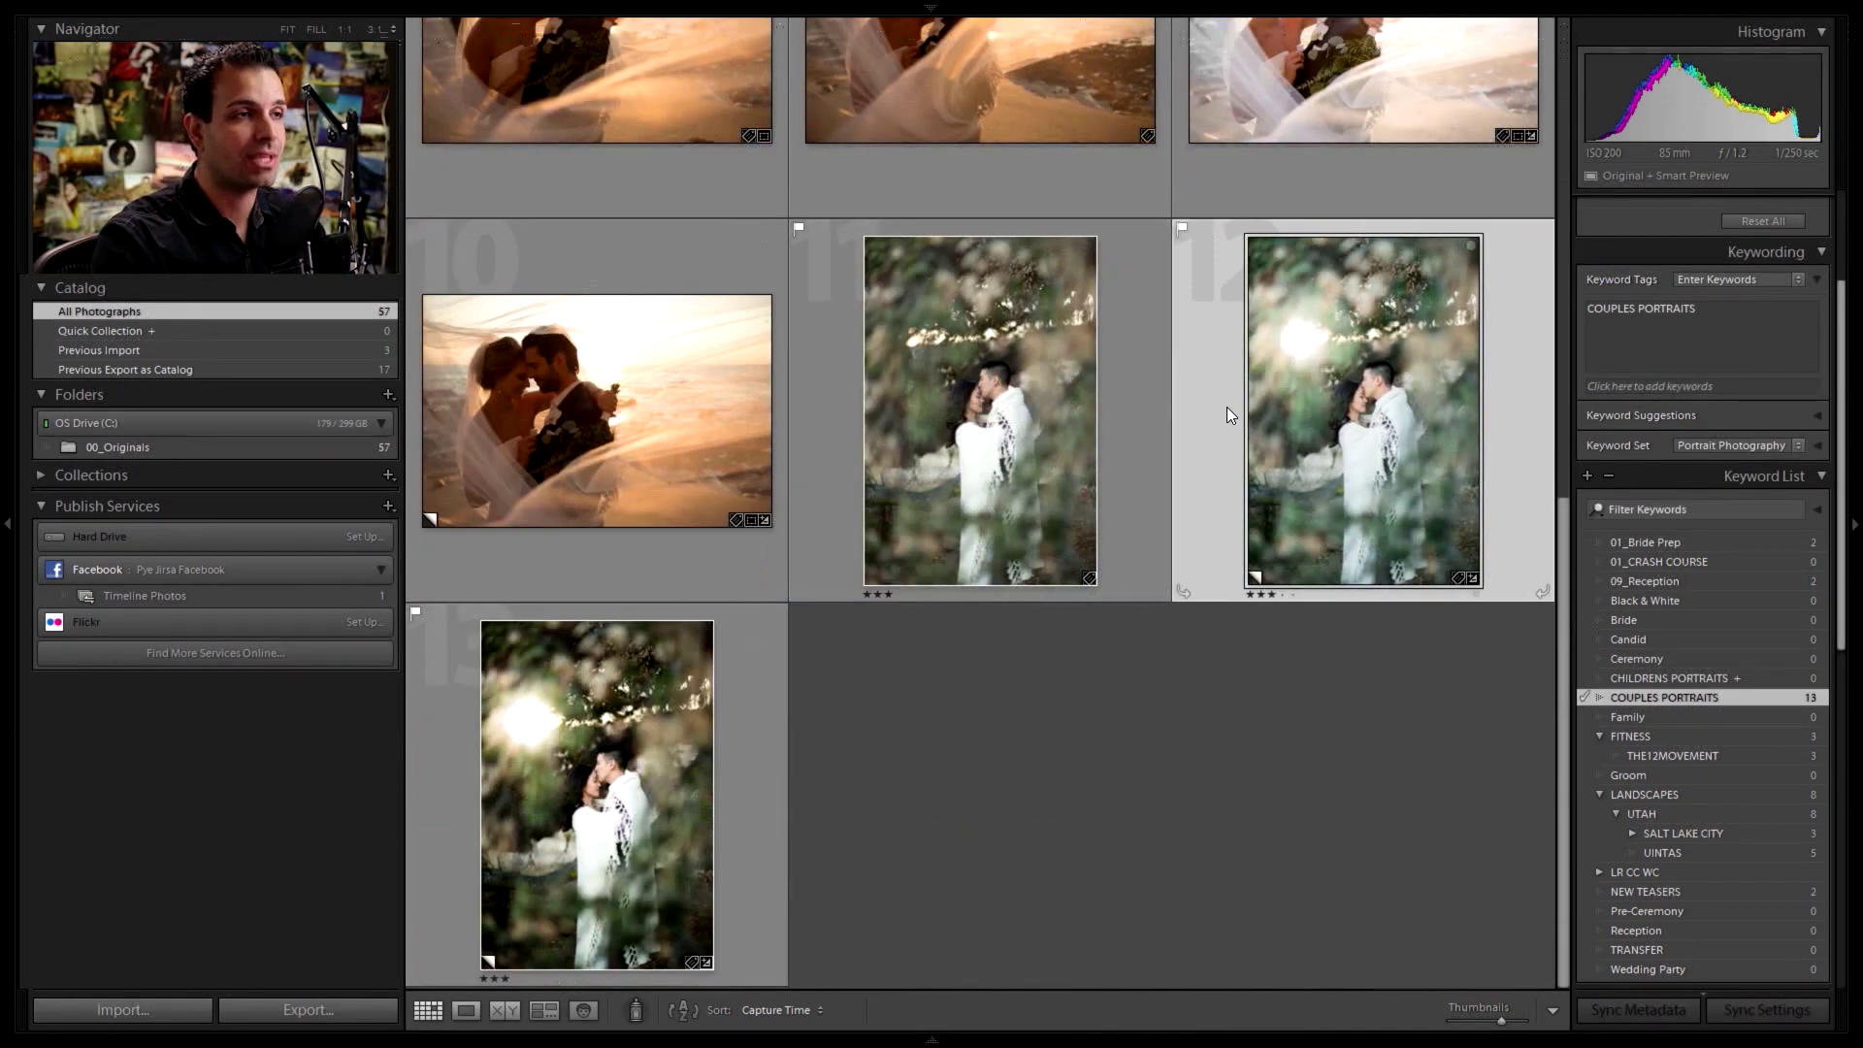
pyautogui.scroll(10, 1207, 456)
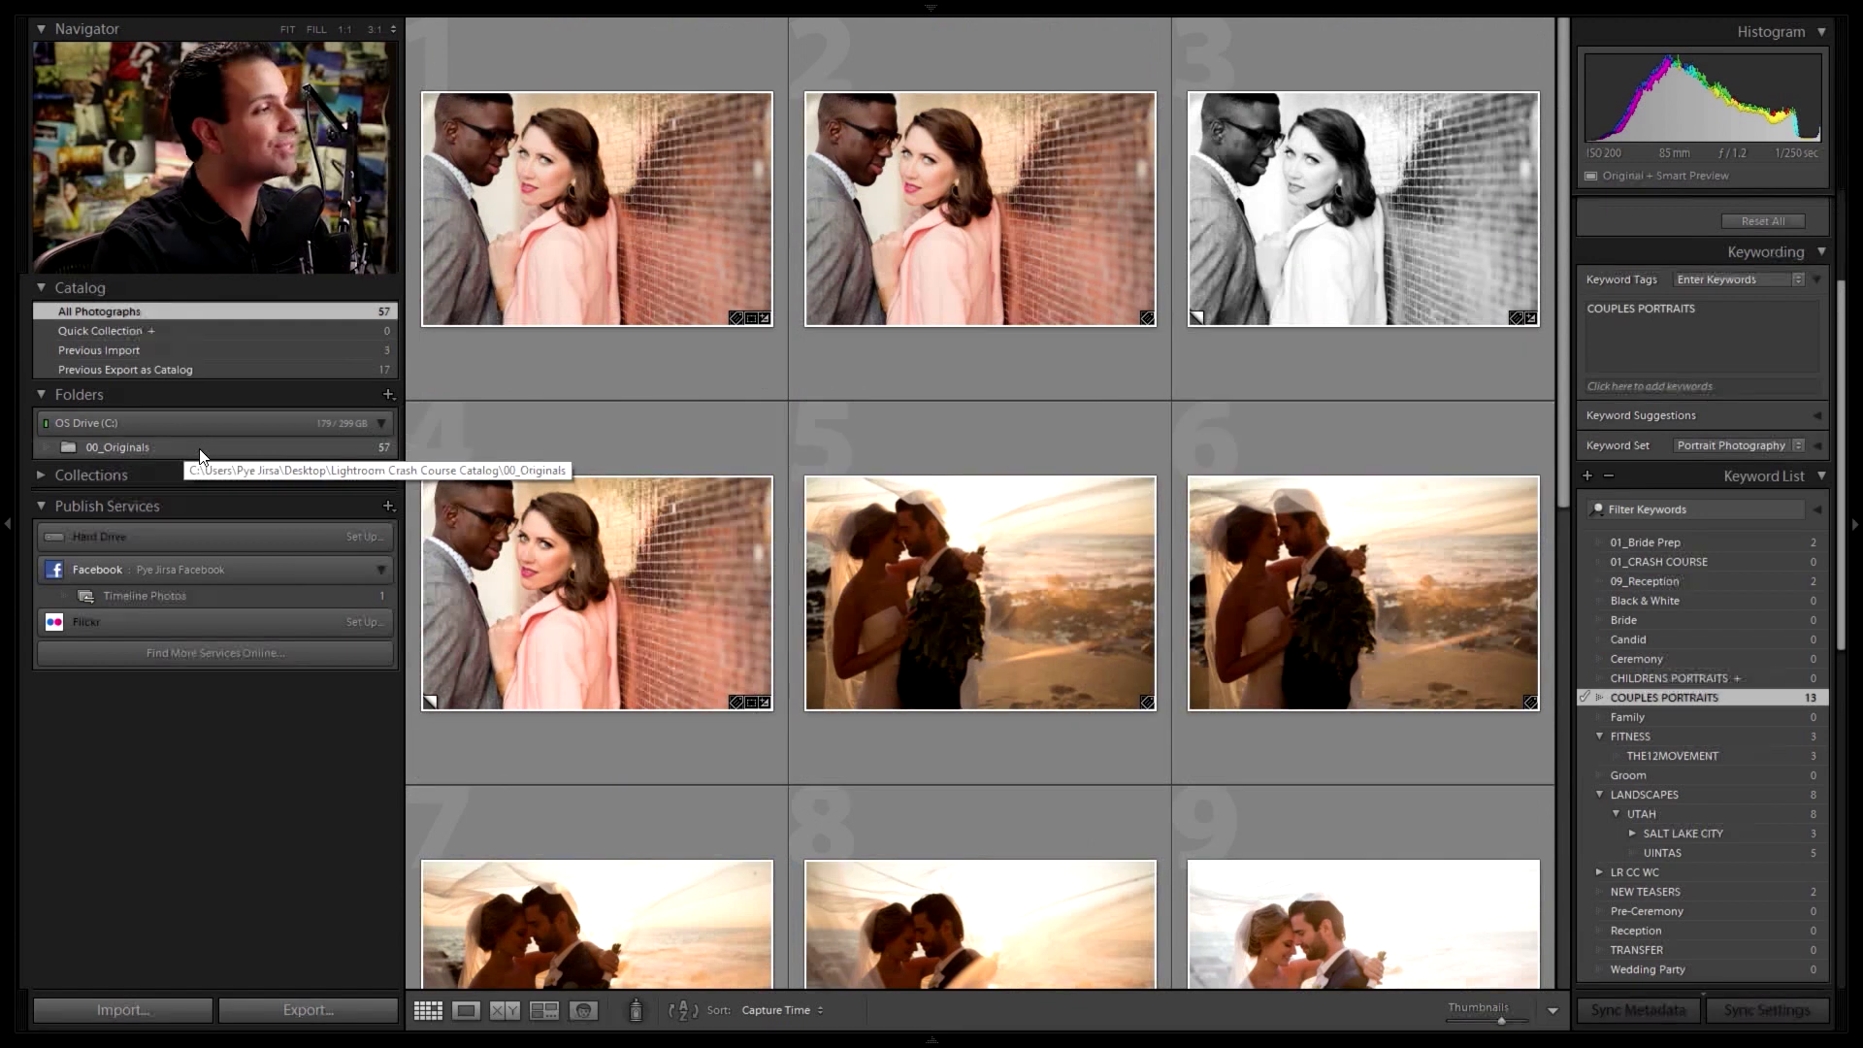
# Step: View the 00_Originals folder, then return to All Photographs
pyautogui.click(125, 445)
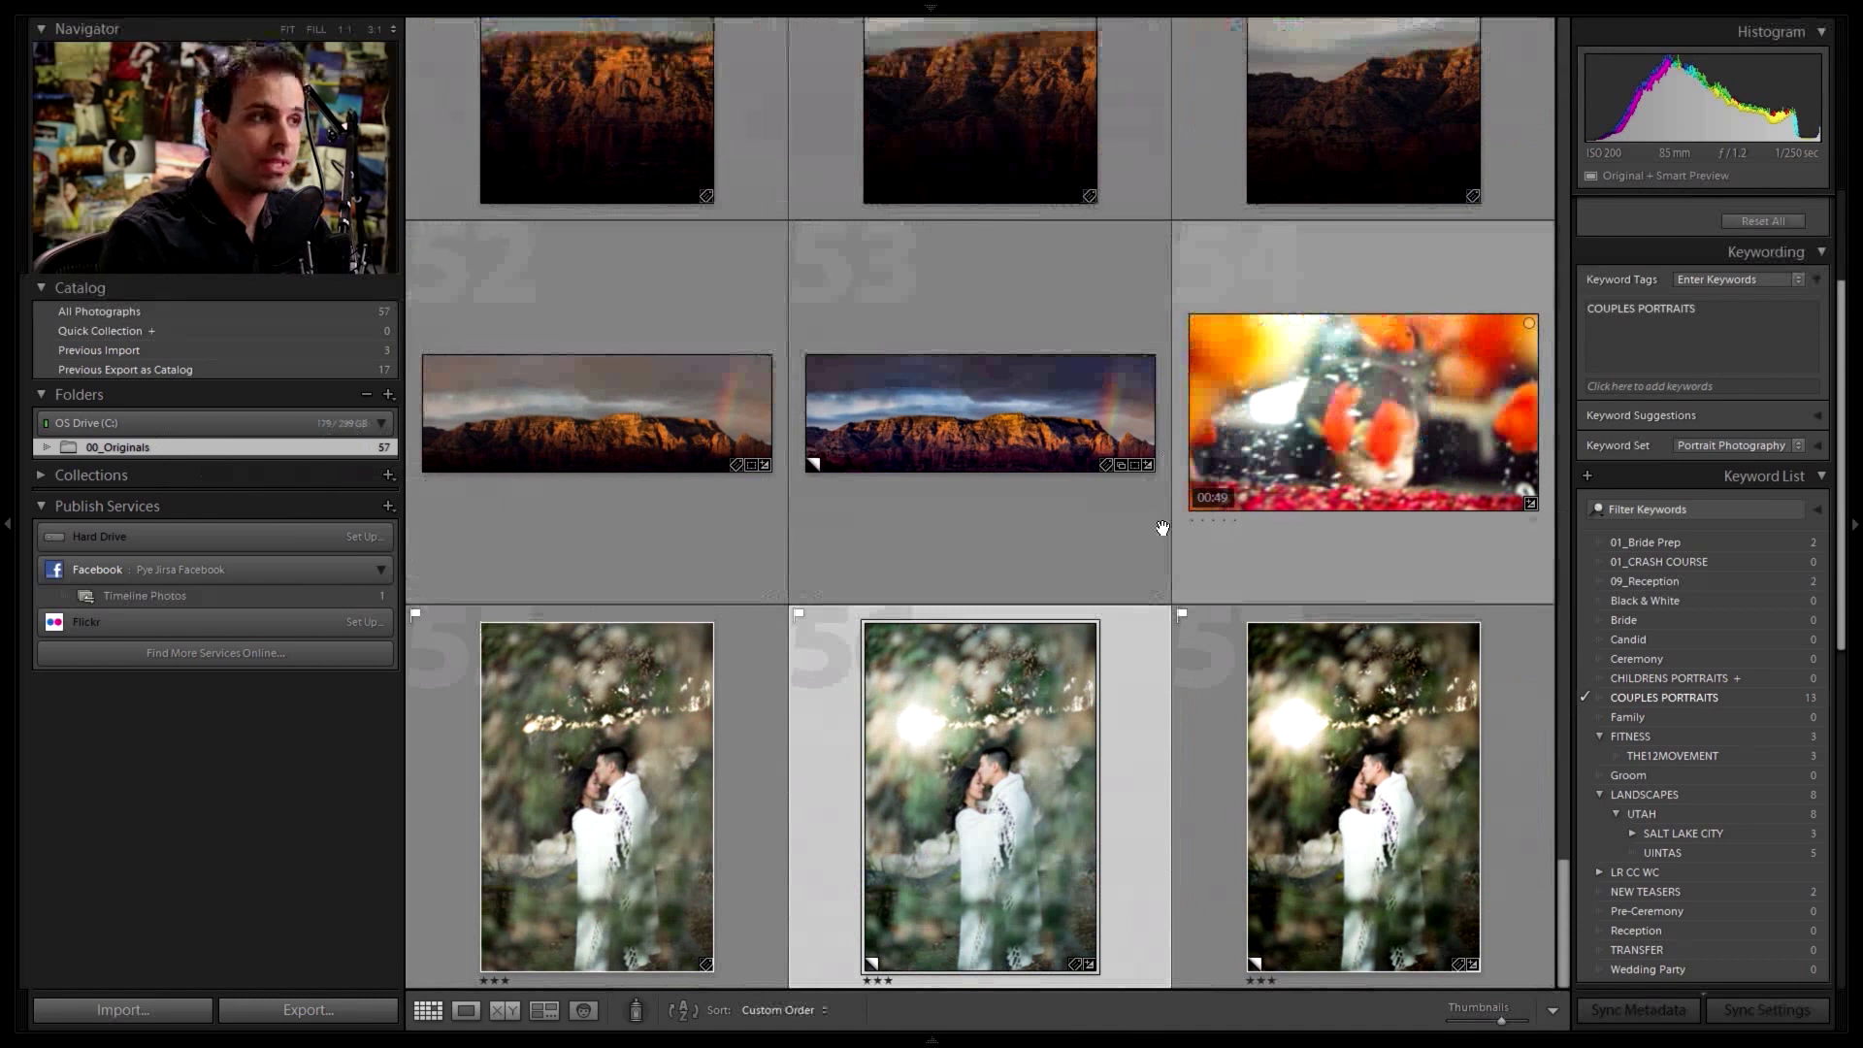
pyautogui.click(109, 312)
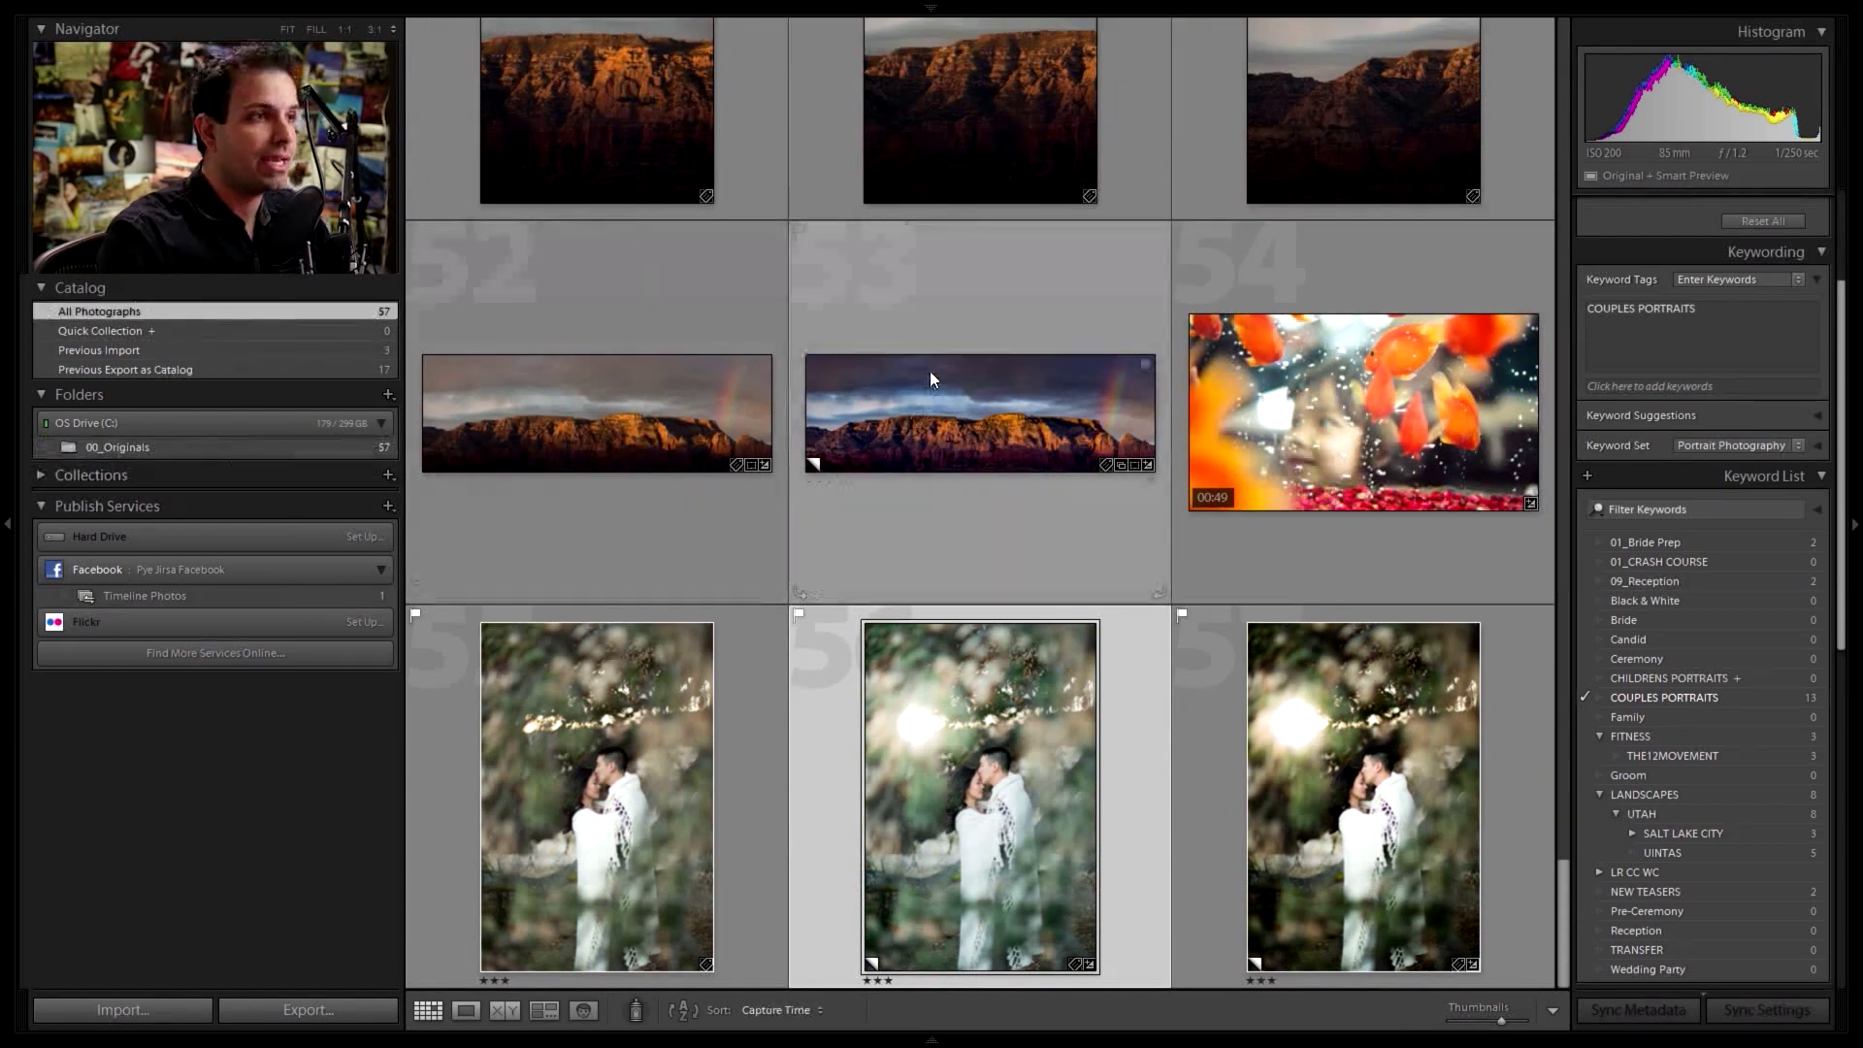
pyautogui.scroll(10, 929, 371)
pyautogui.scroll(5, 947, 374)
pyautogui.scroll(-3, 947, 375)
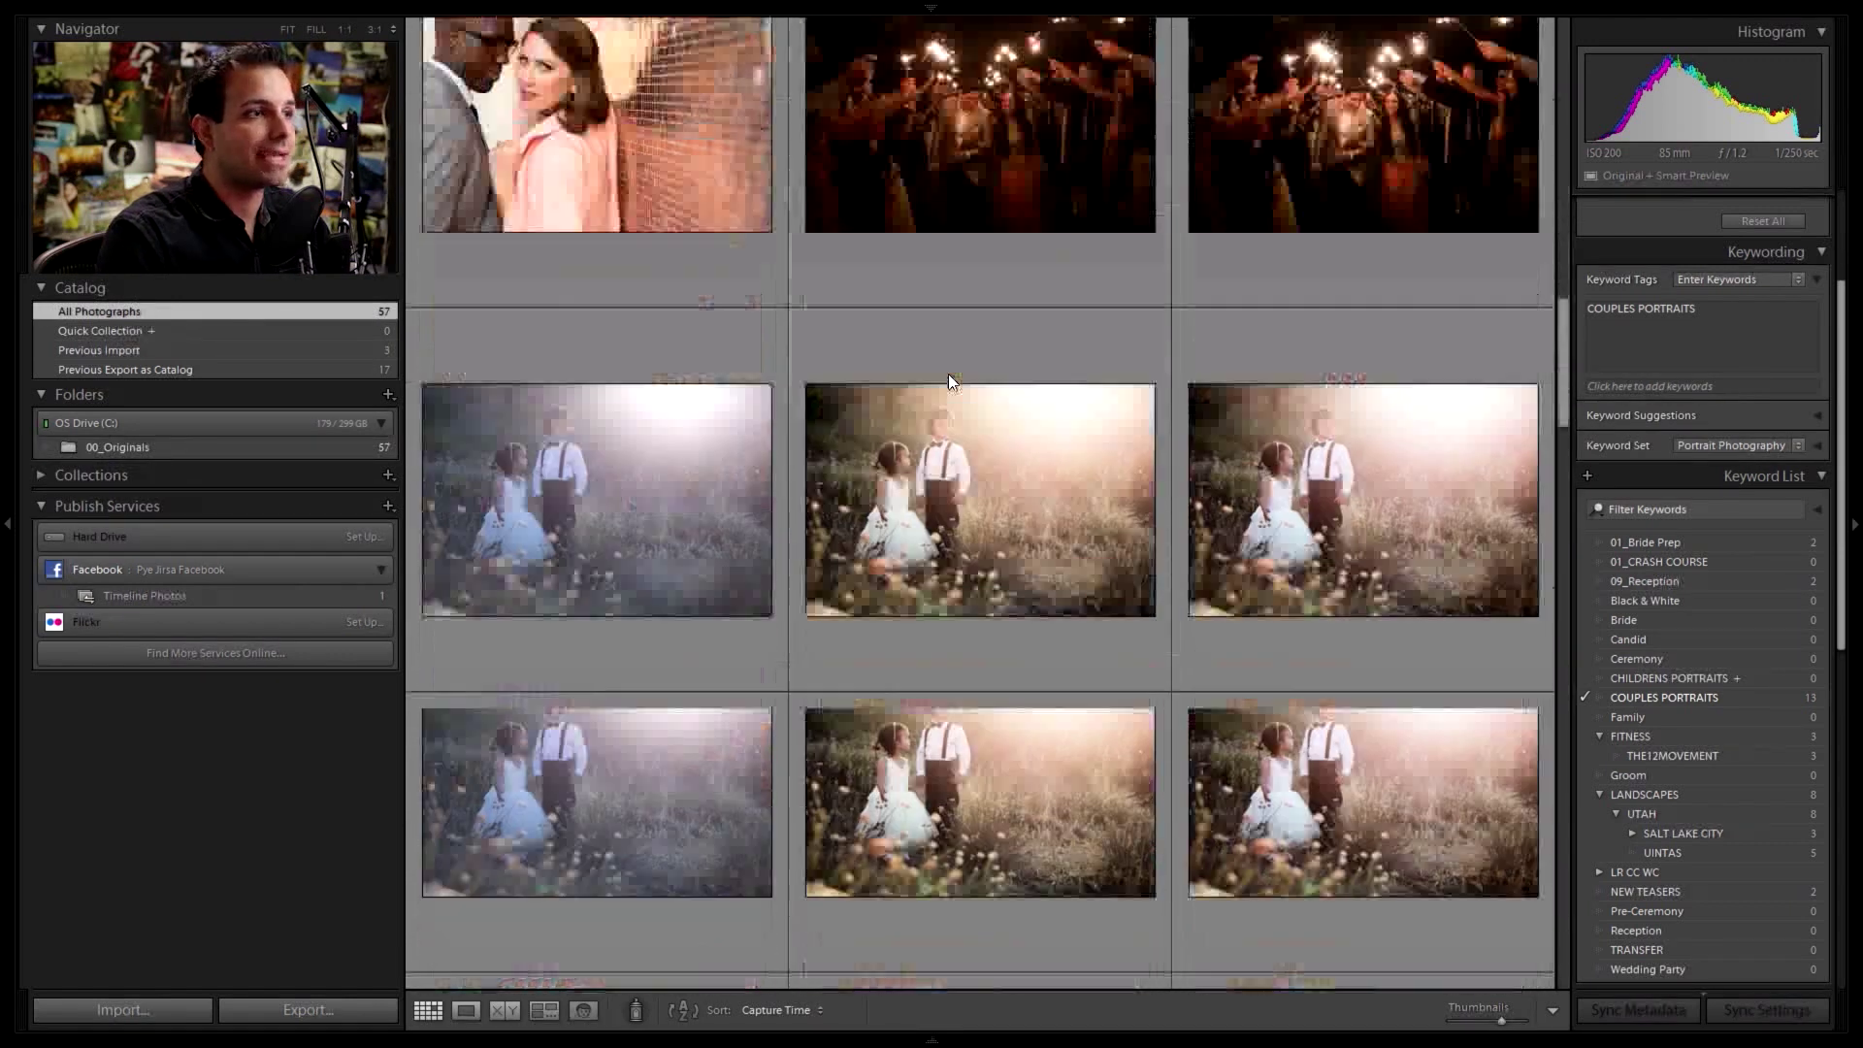
# Step: Select photos 22 through 26 and apply CHILDRENS PORTRAITS to them with Shift+K
pyautogui.click(508, 262)
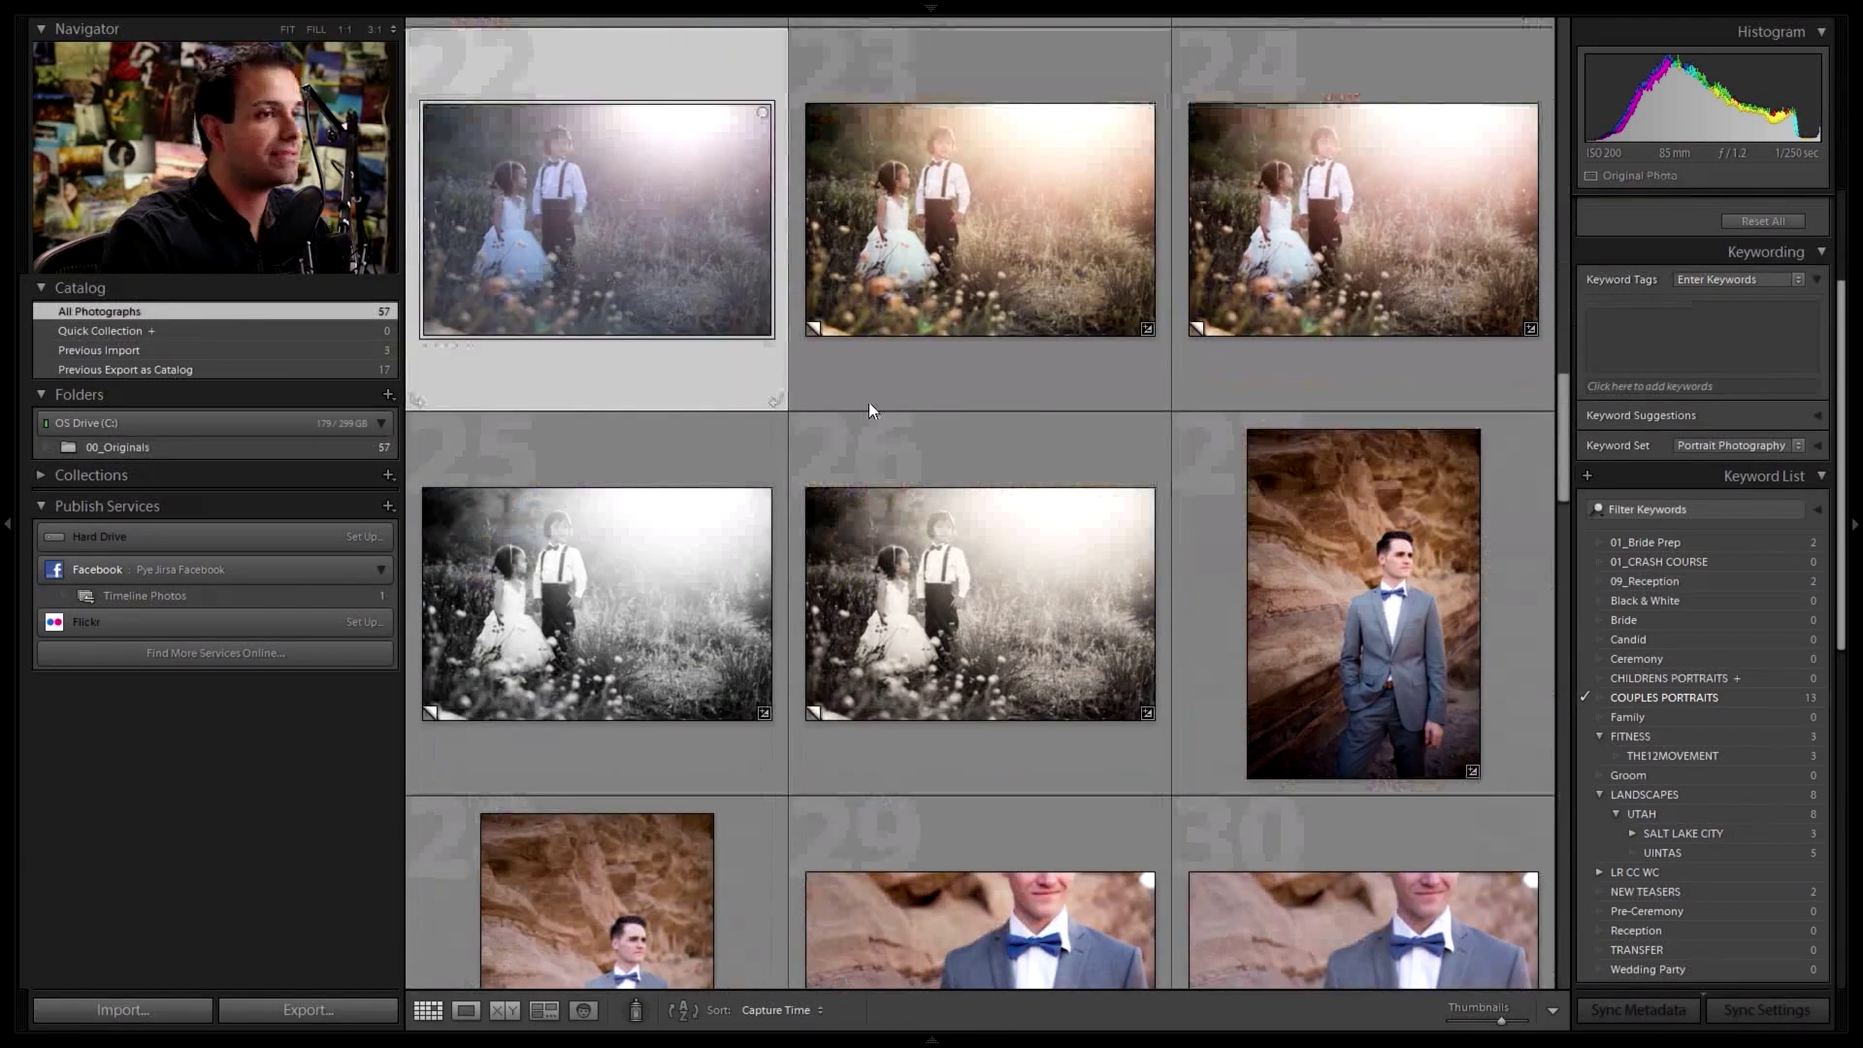
pyautogui.keyDown('shift'); pyautogui.click(949, 549); pyautogui.keyUp('shift')
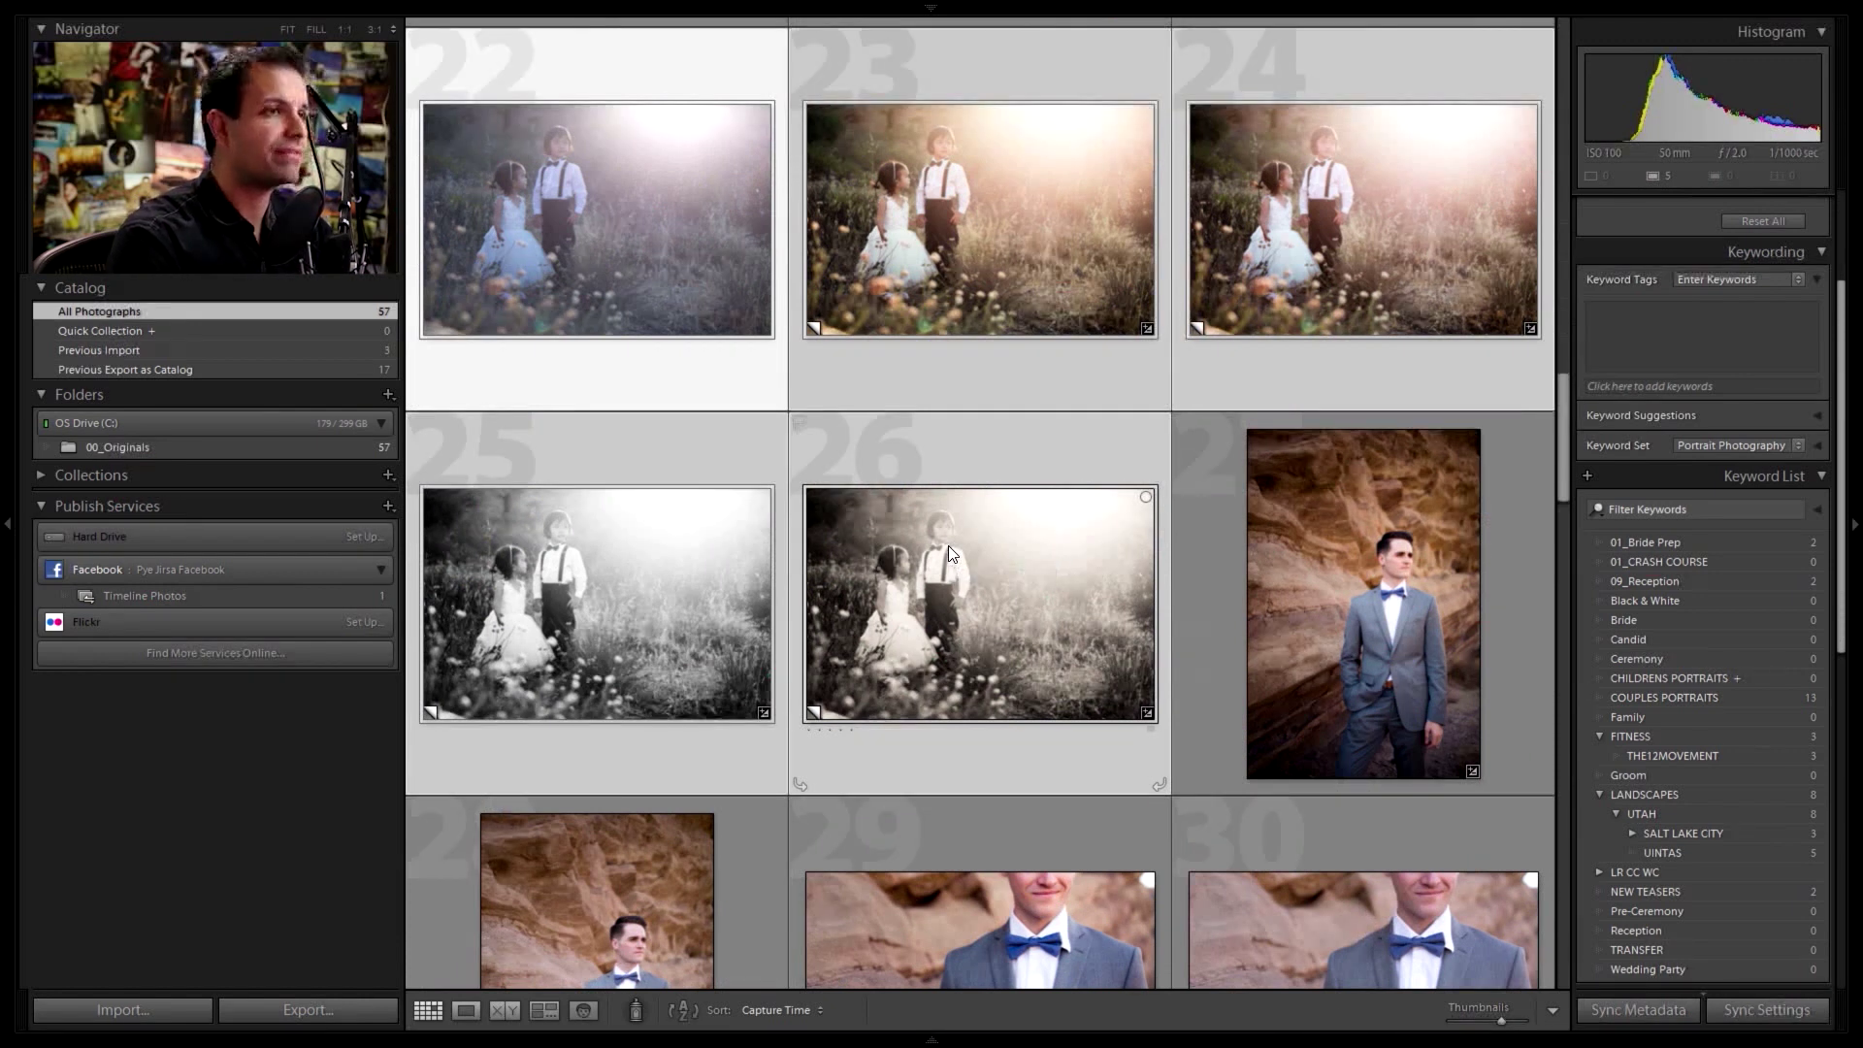
pyautogui.hotkey('shift', 'k')
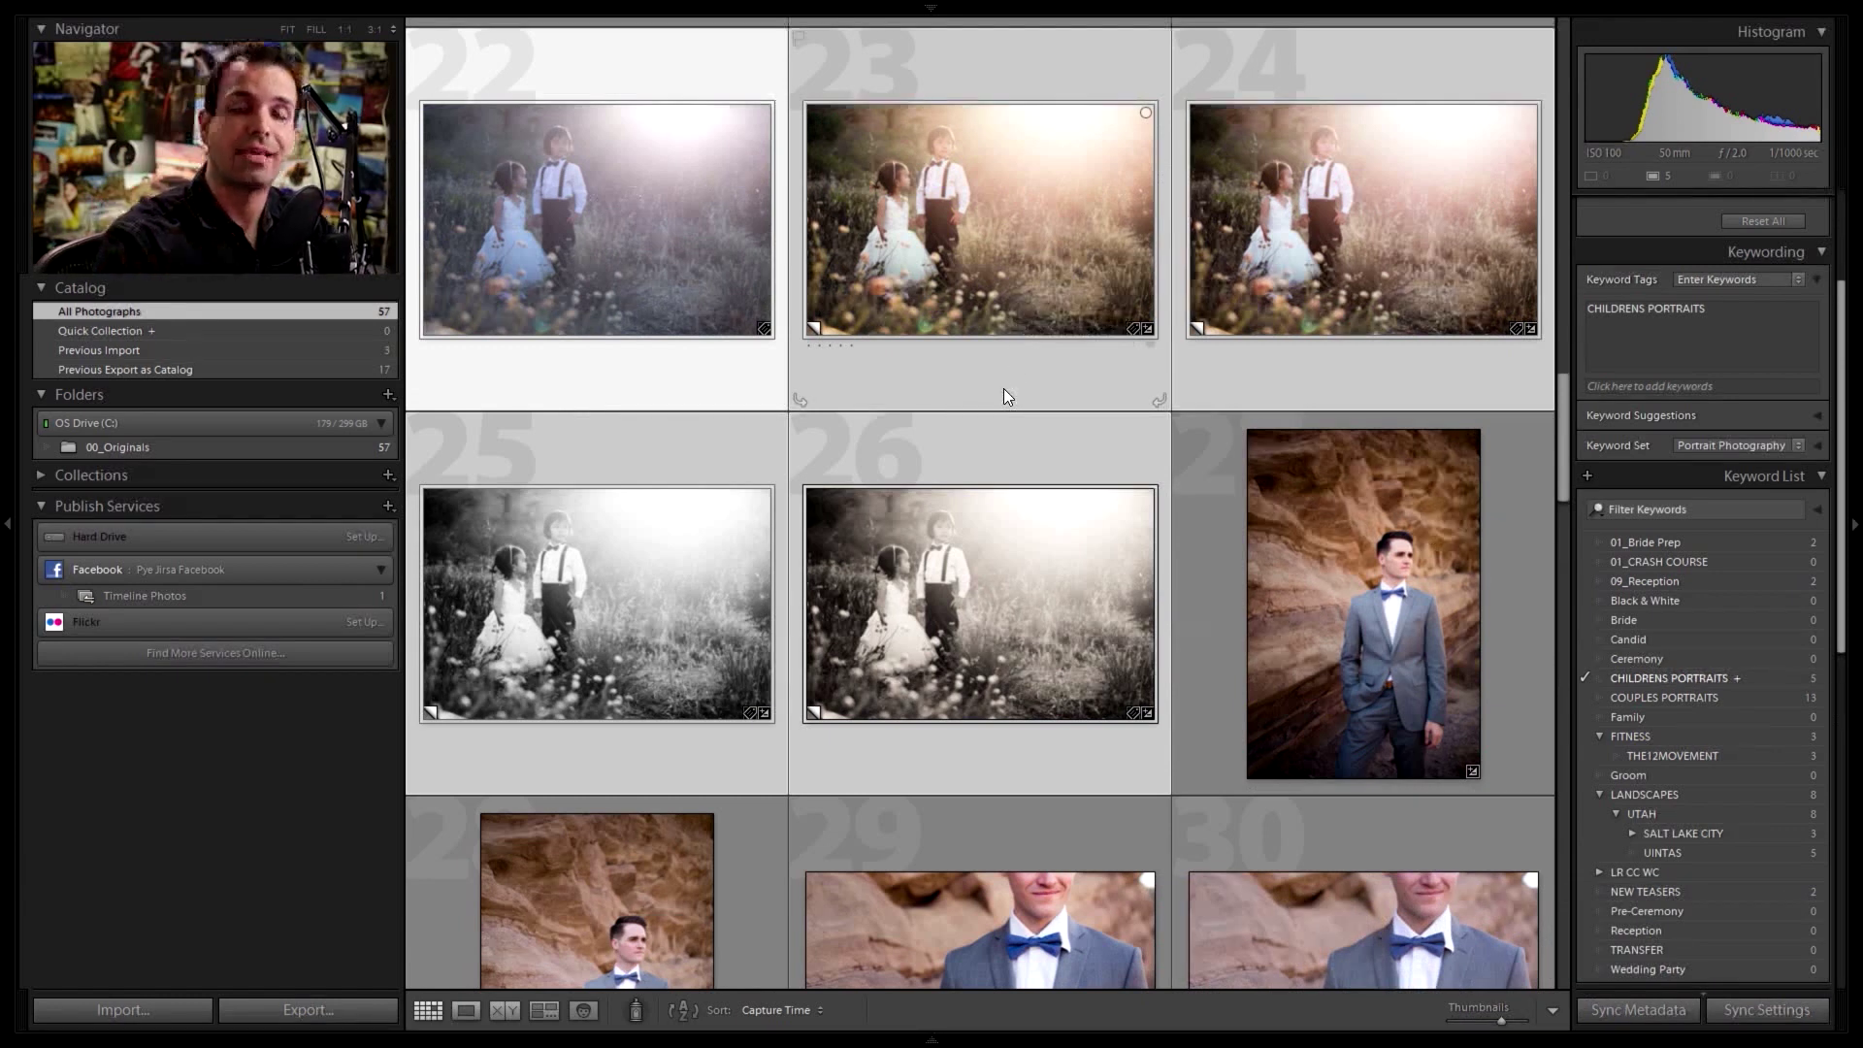
pyautogui.scroll(-5, 1003, 388)
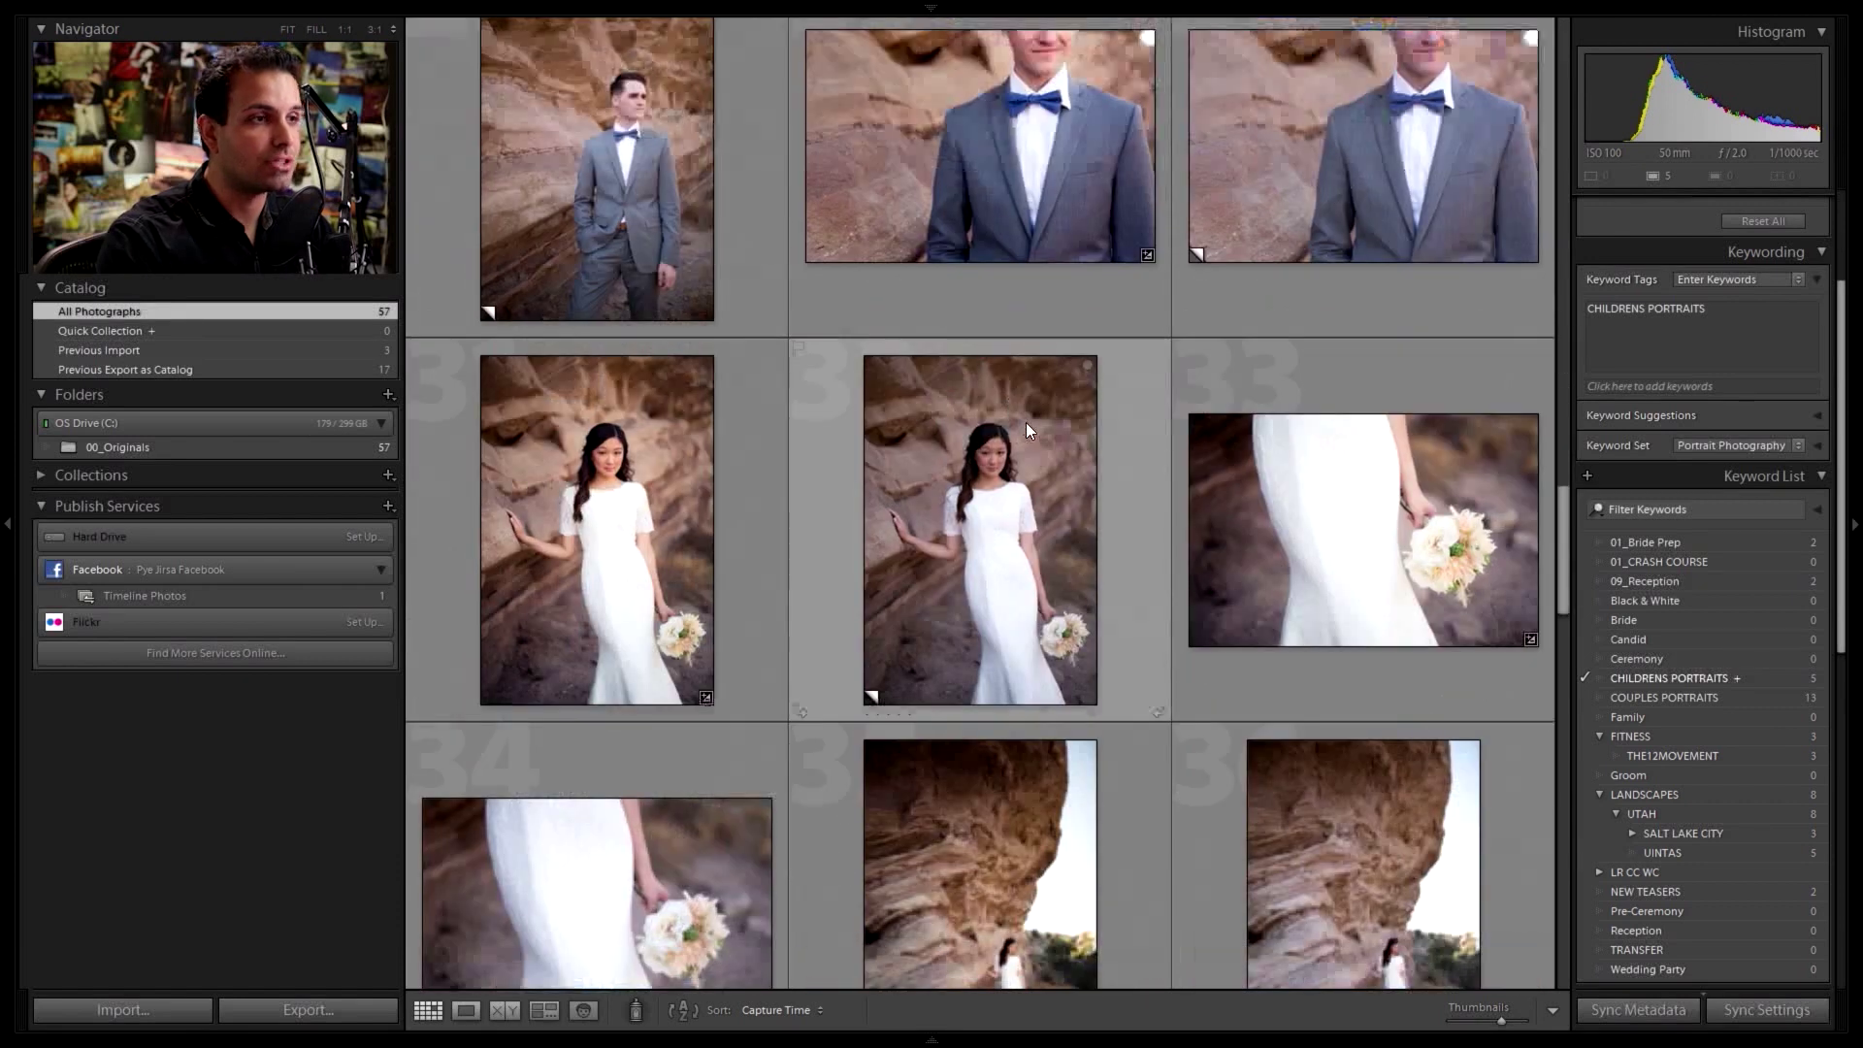
pyautogui.scroll(-10, 1046, 457)
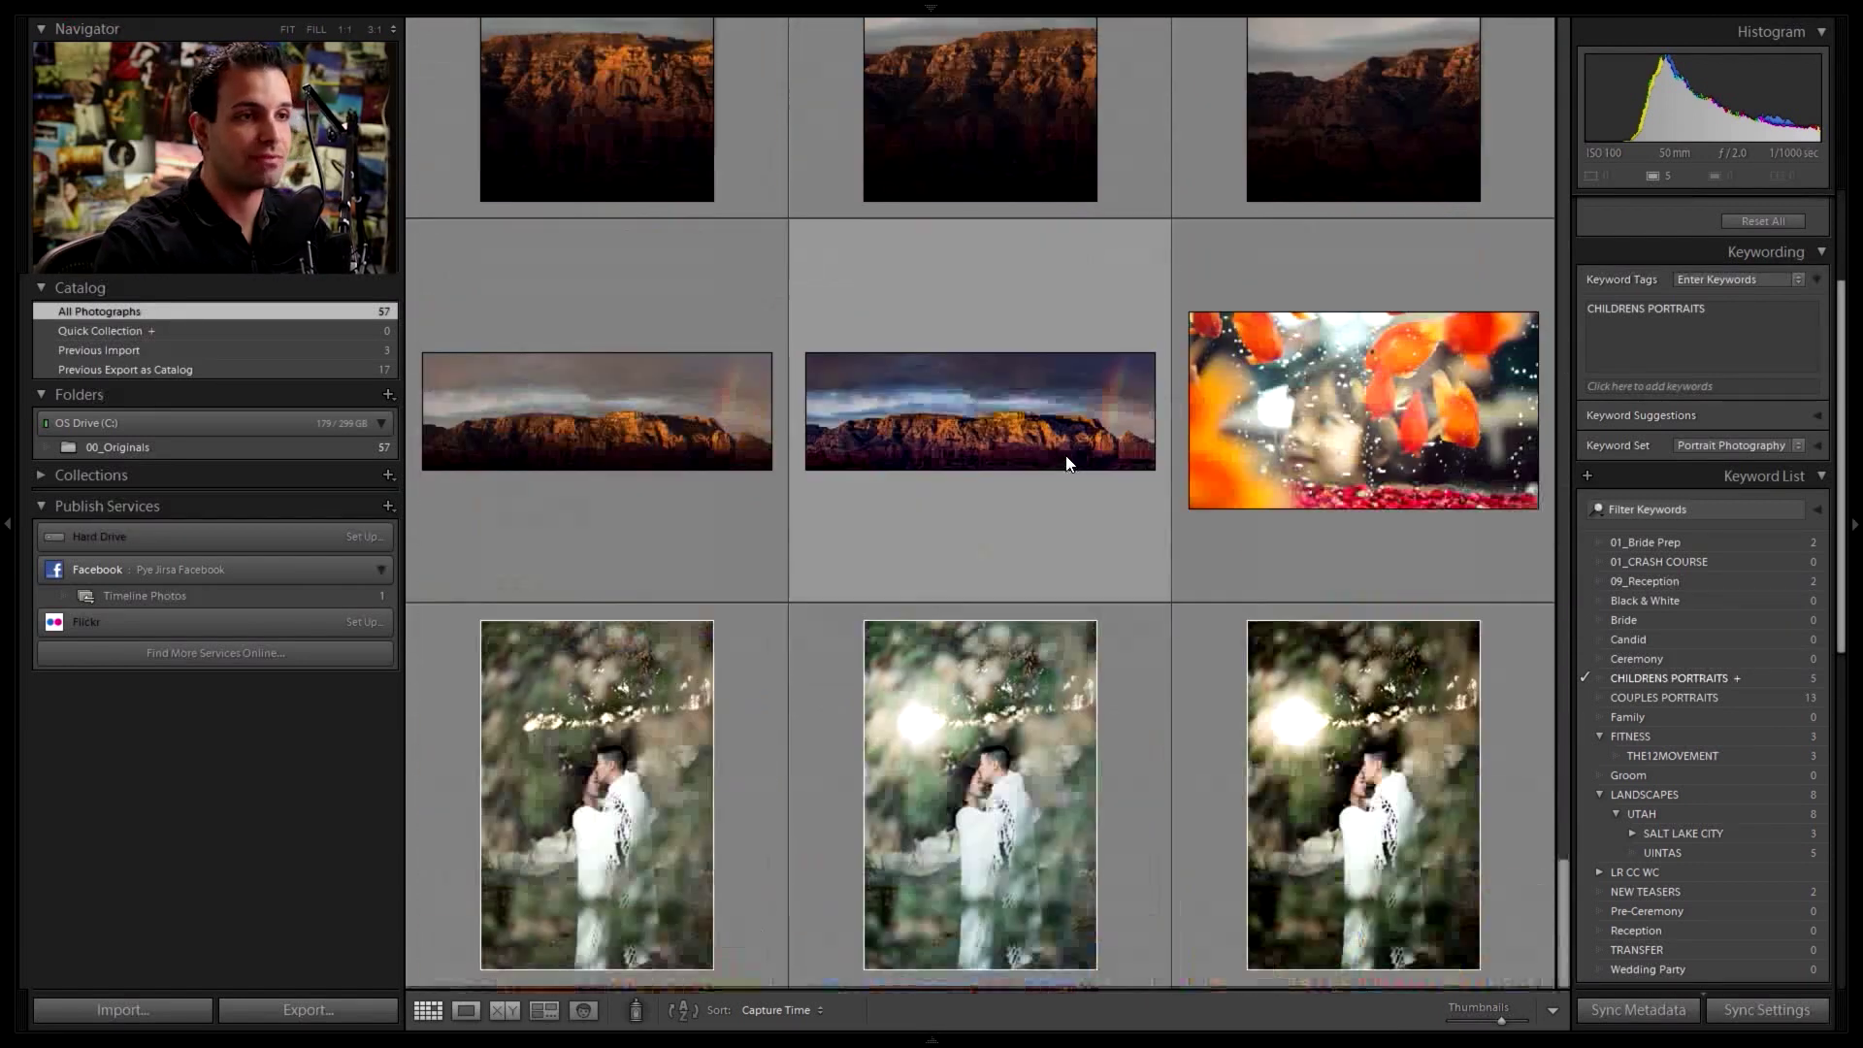
pyautogui.scroll(20, 1066, 456)
pyautogui.scroll(-5, 1091, 423)
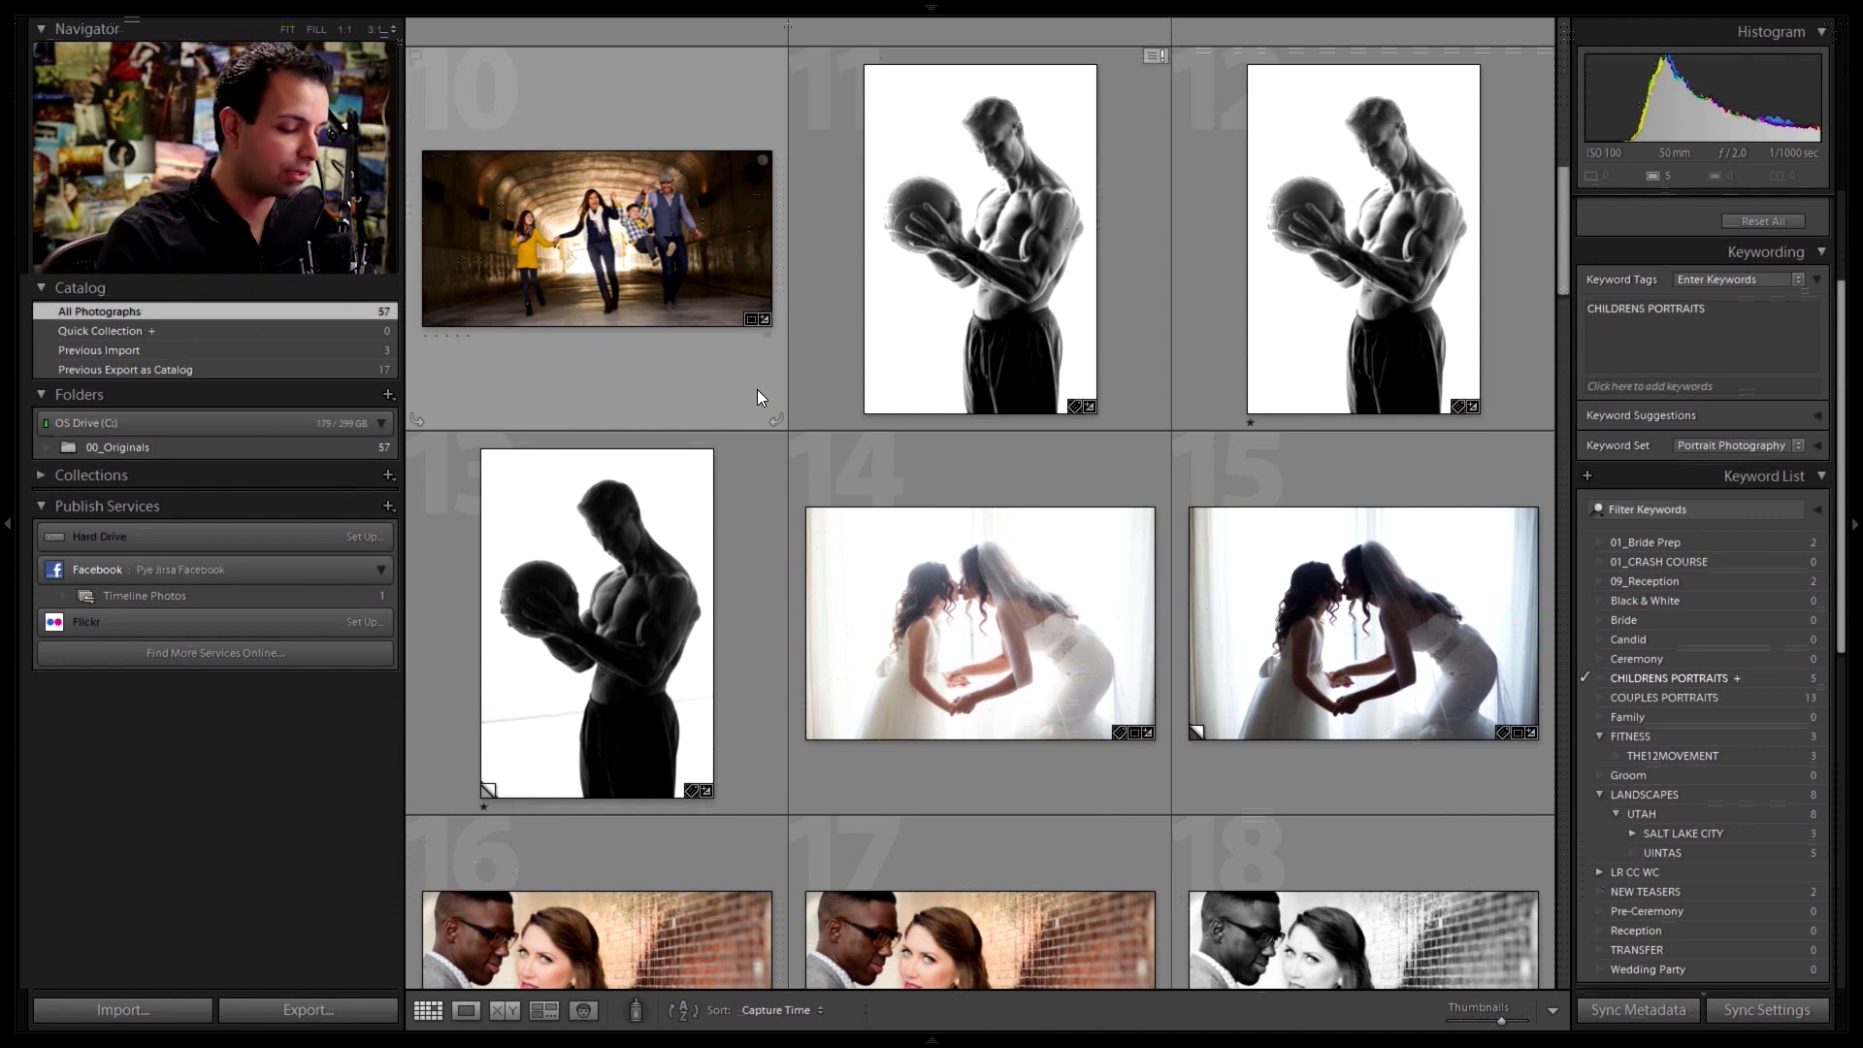
# Step: Show the Library Filter bar, filter by the text 'the12' and add the Attribute filters
pyautogui.press('\\')
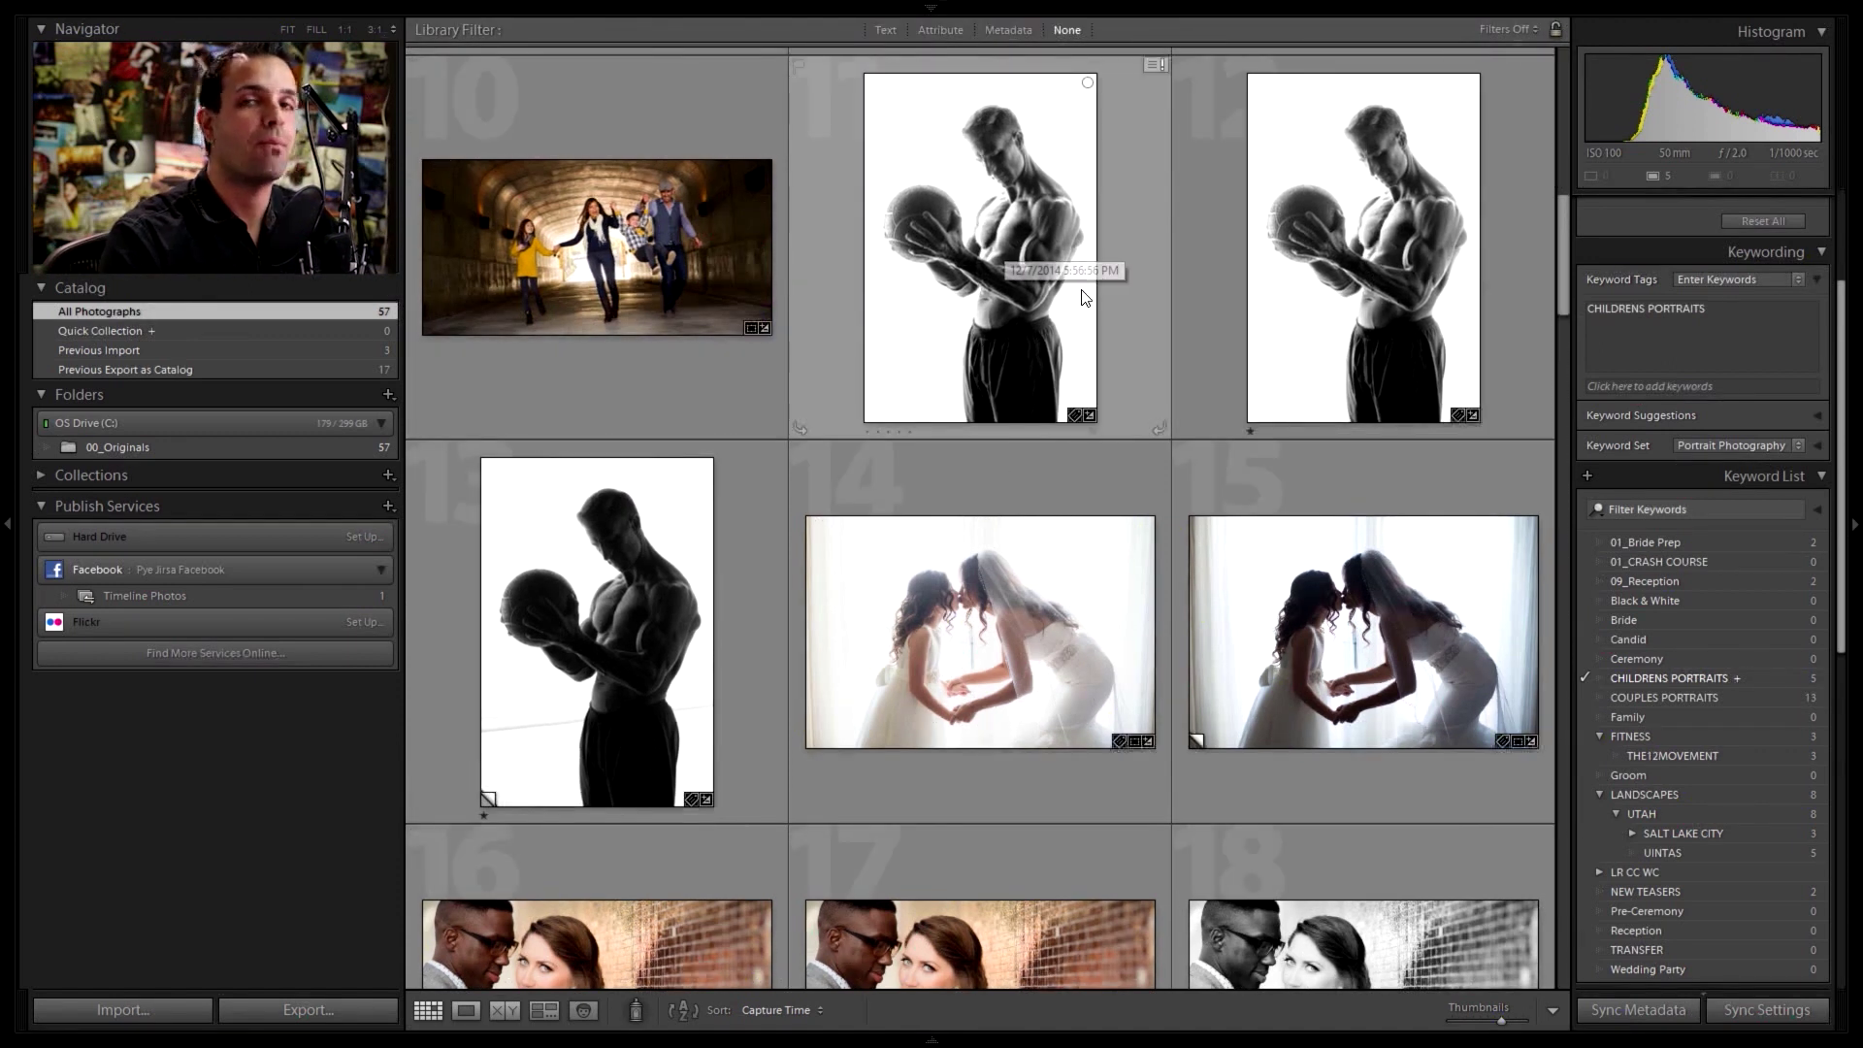
pyautogui.click(888, 31)
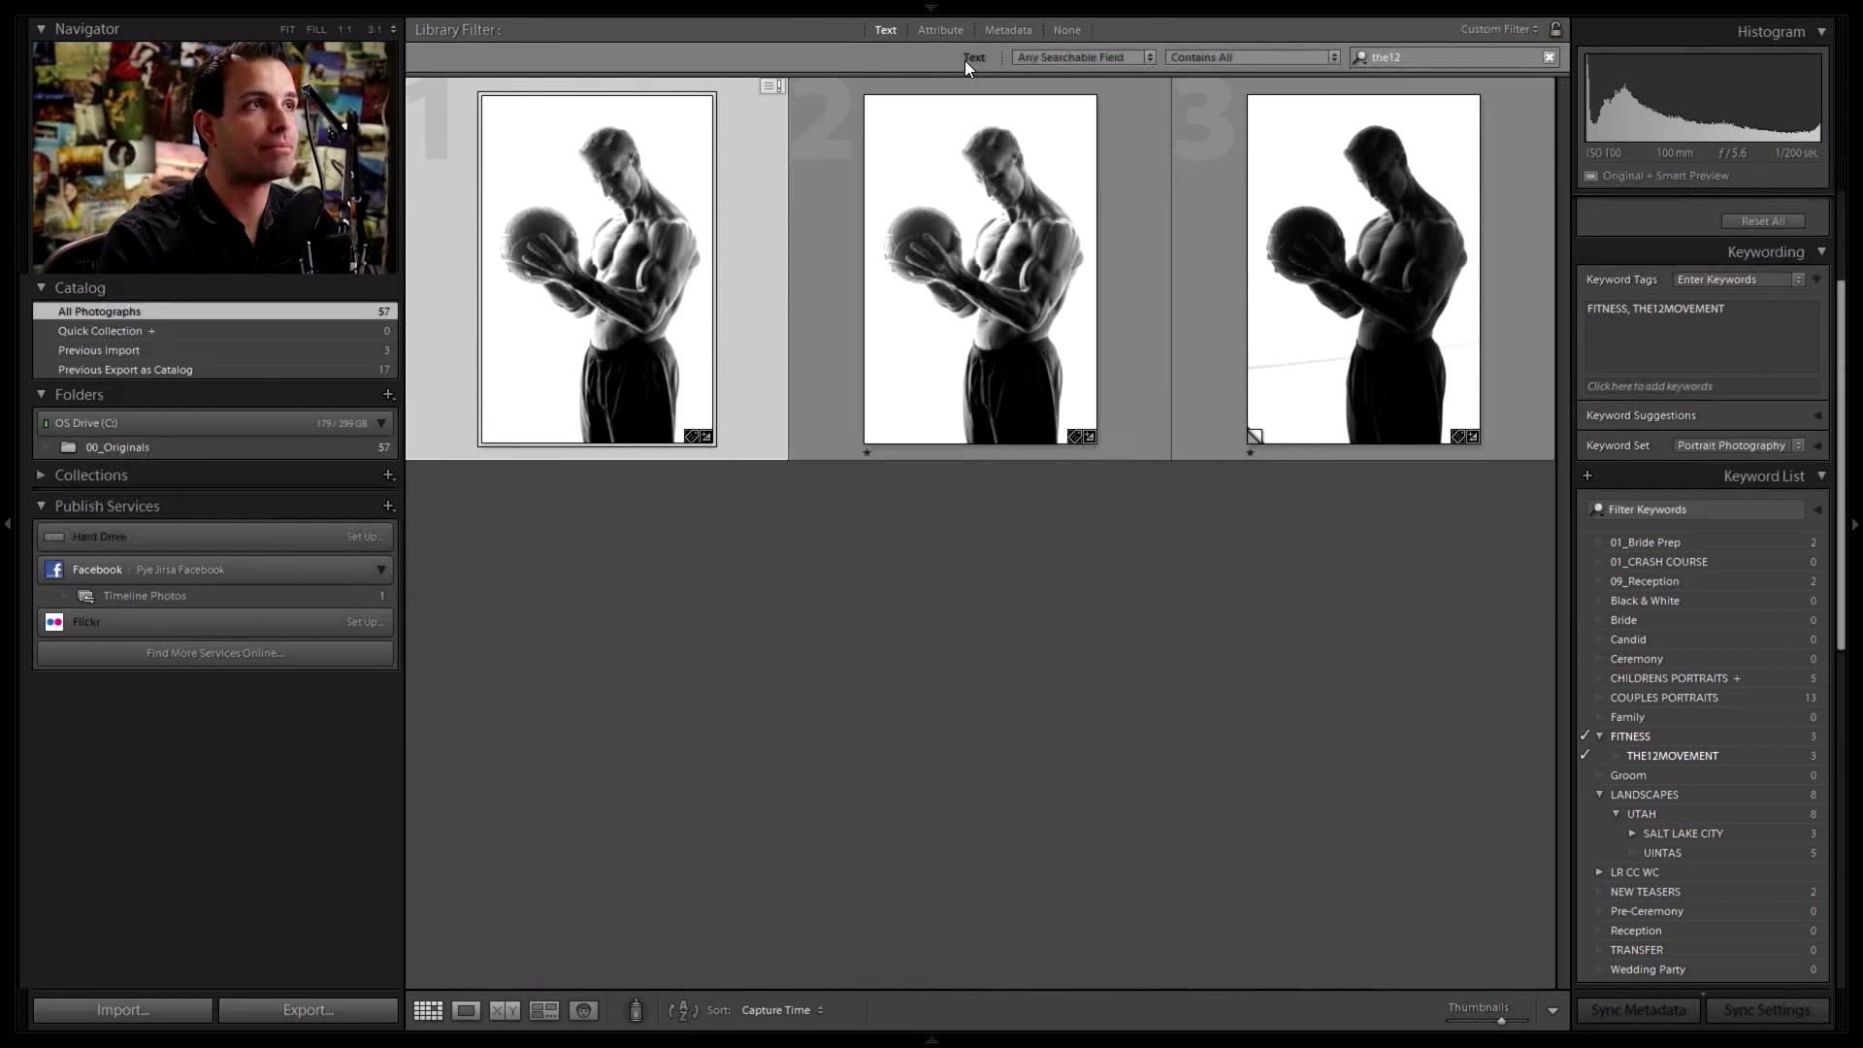
pyautogui.click(945, 32)
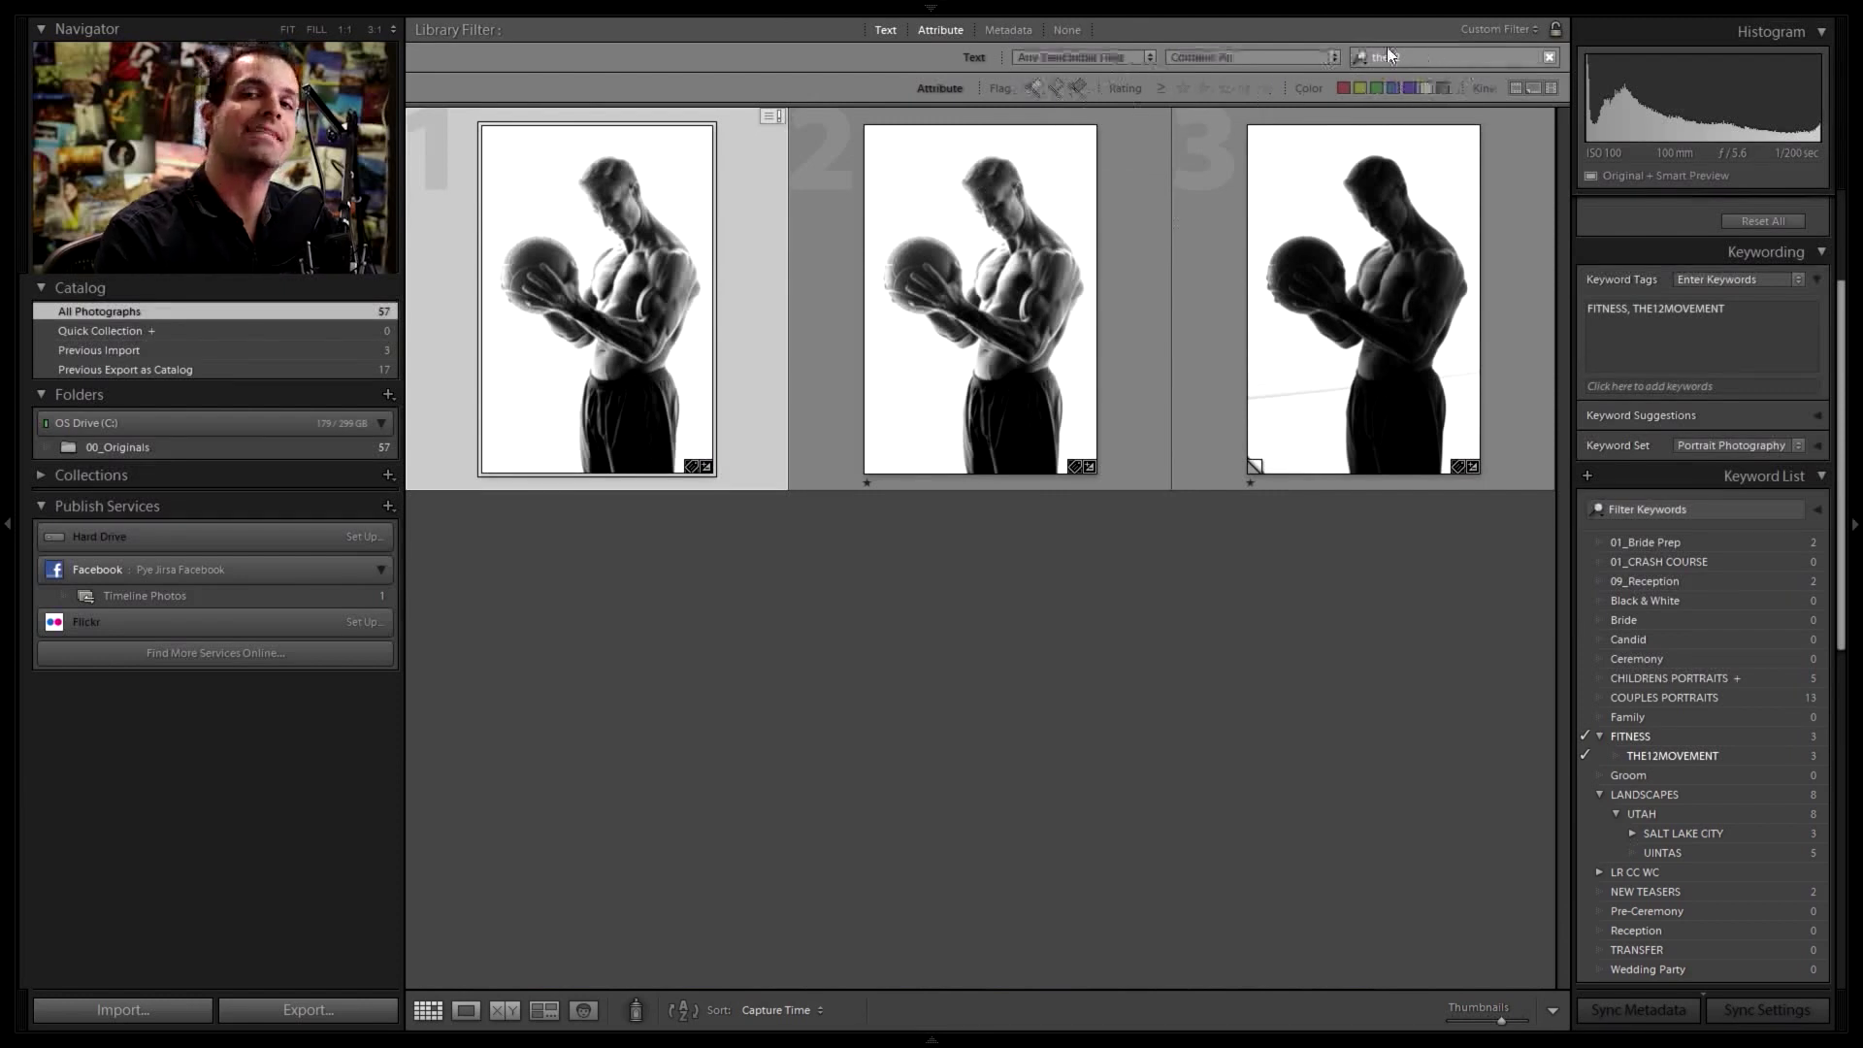
# Step: Toggle the flagged-only filter on and off, then reselect the first fitness photo
pyautogui.click(1042, 95)
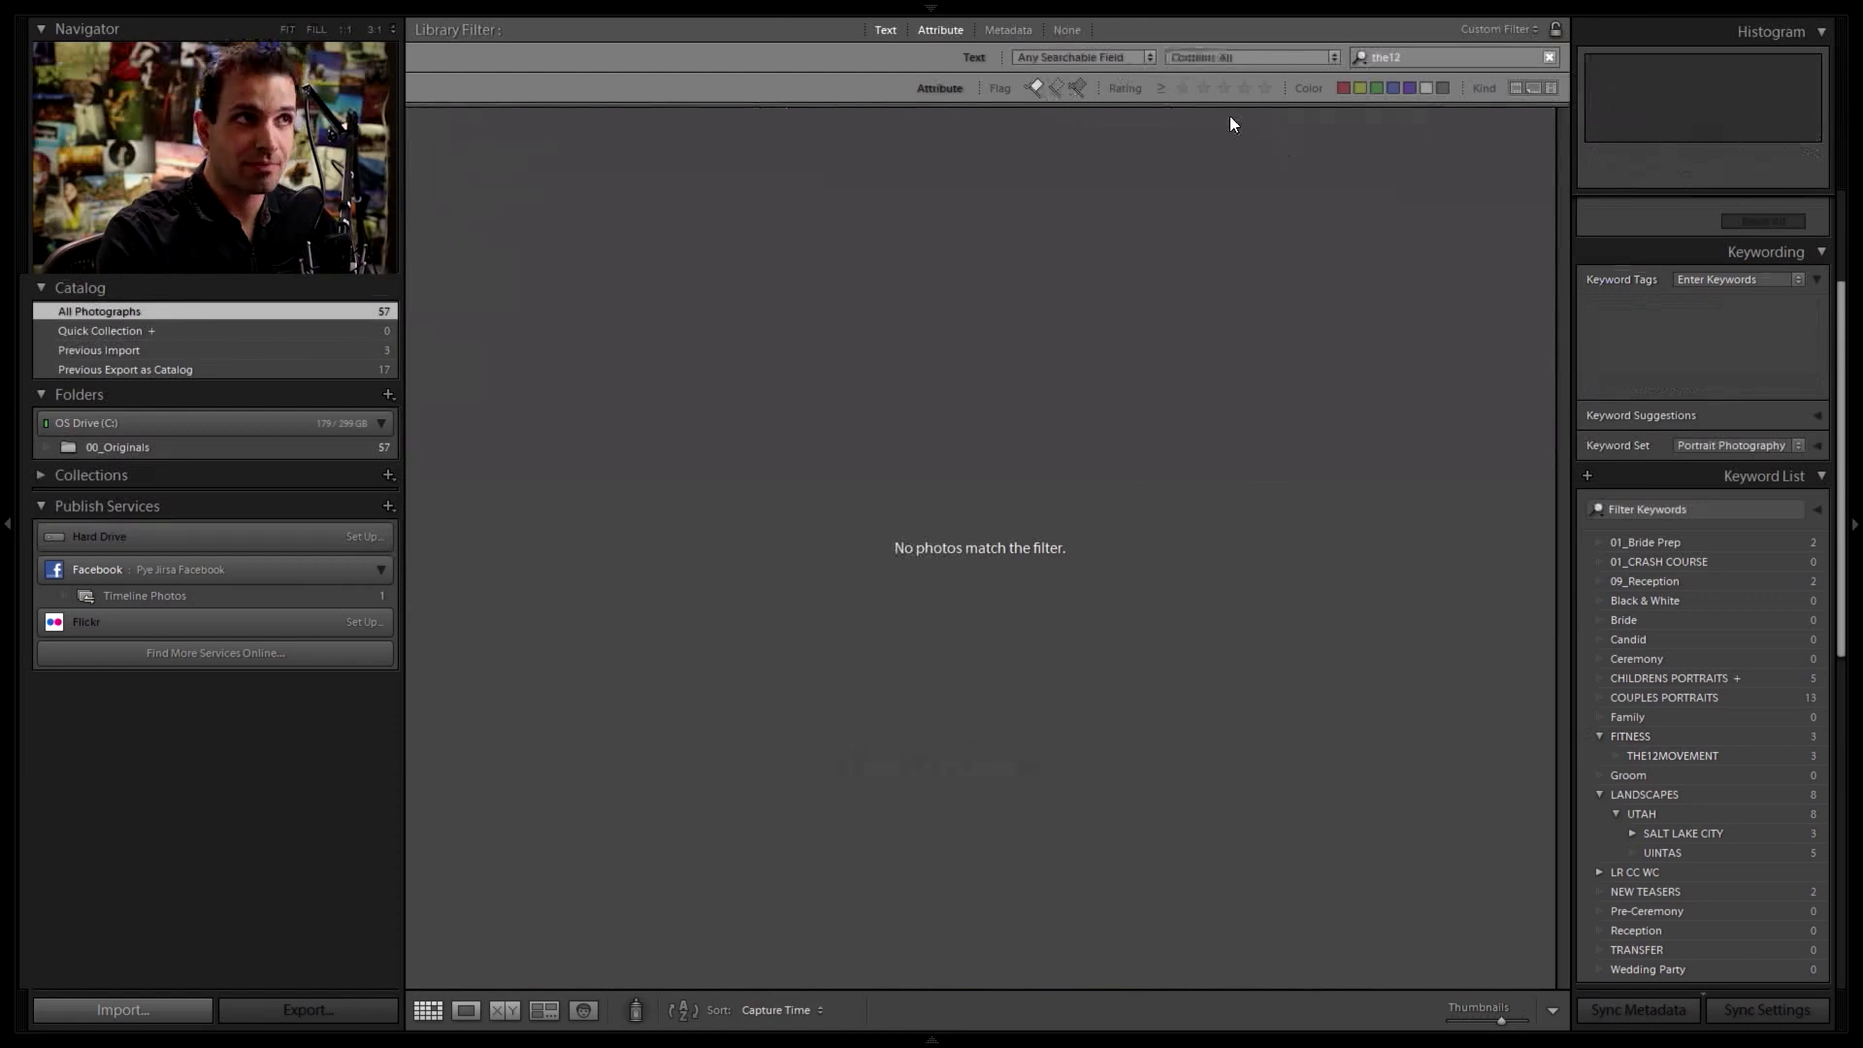
pyautogui.click(1032, 89)
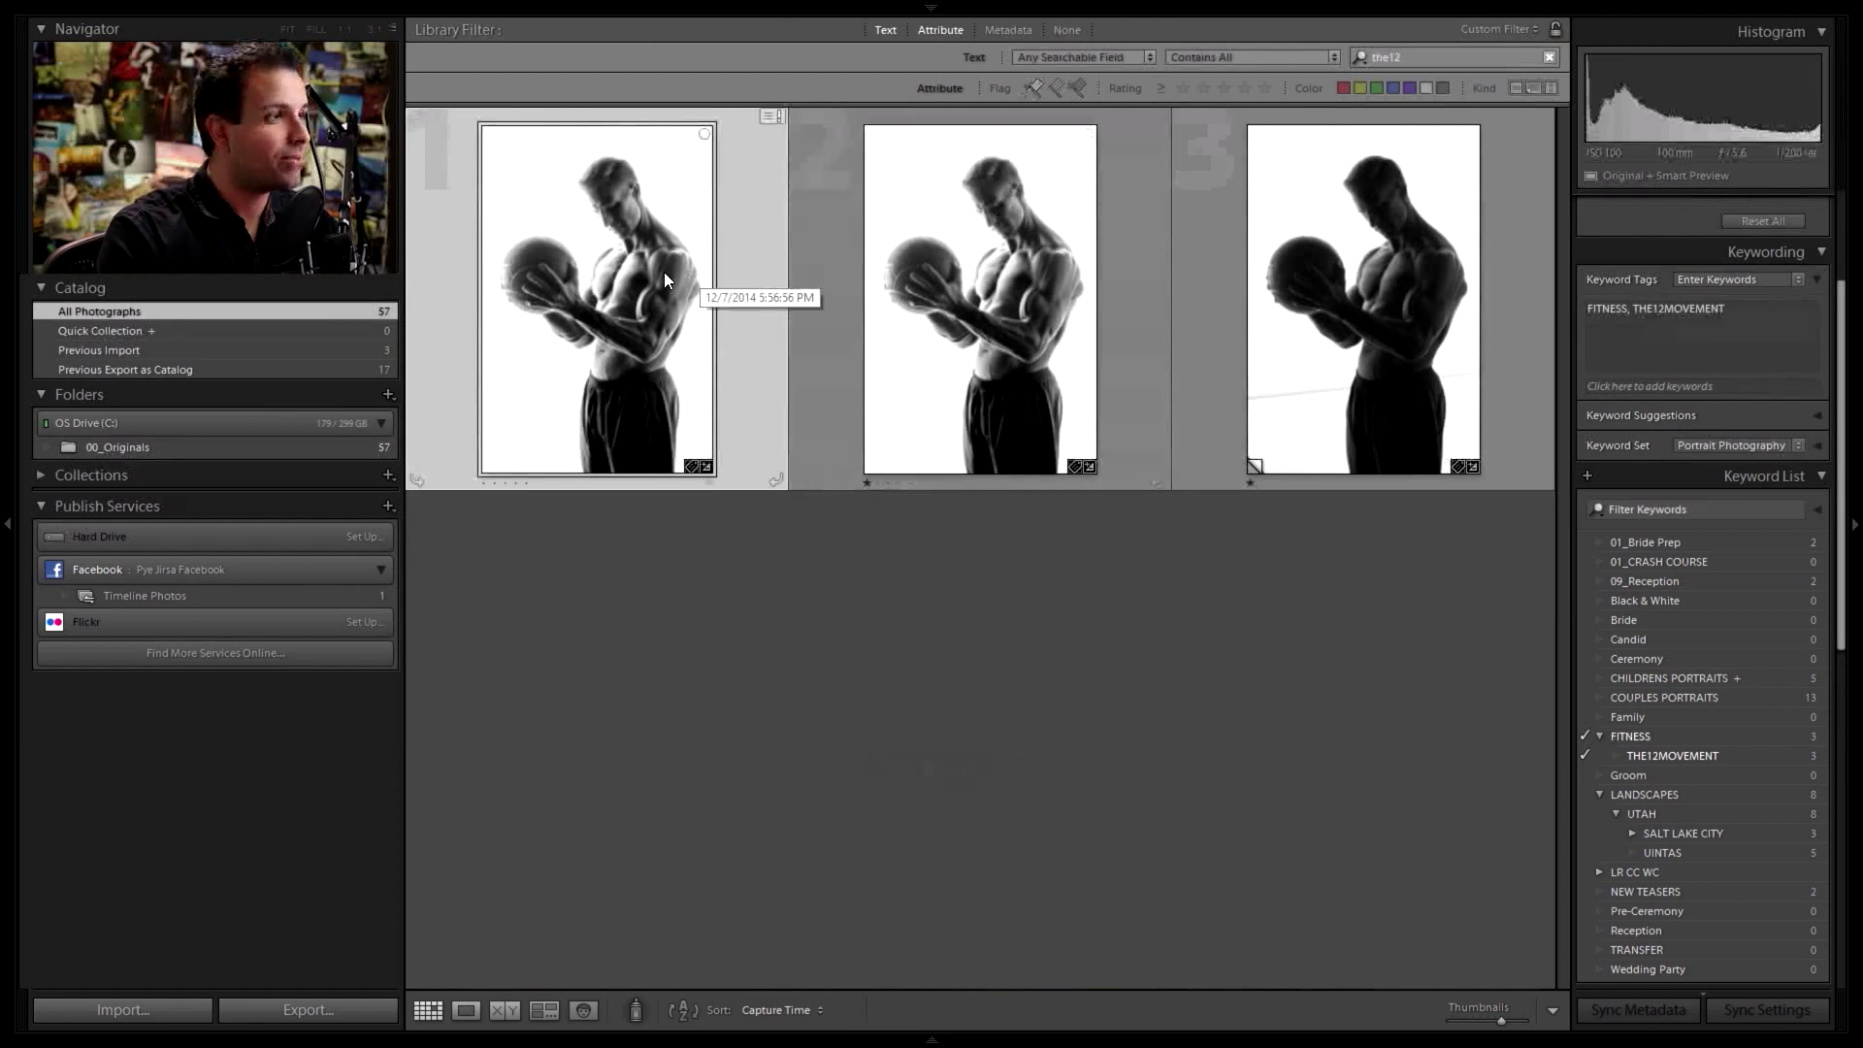
pyautogui.click(914, 241)
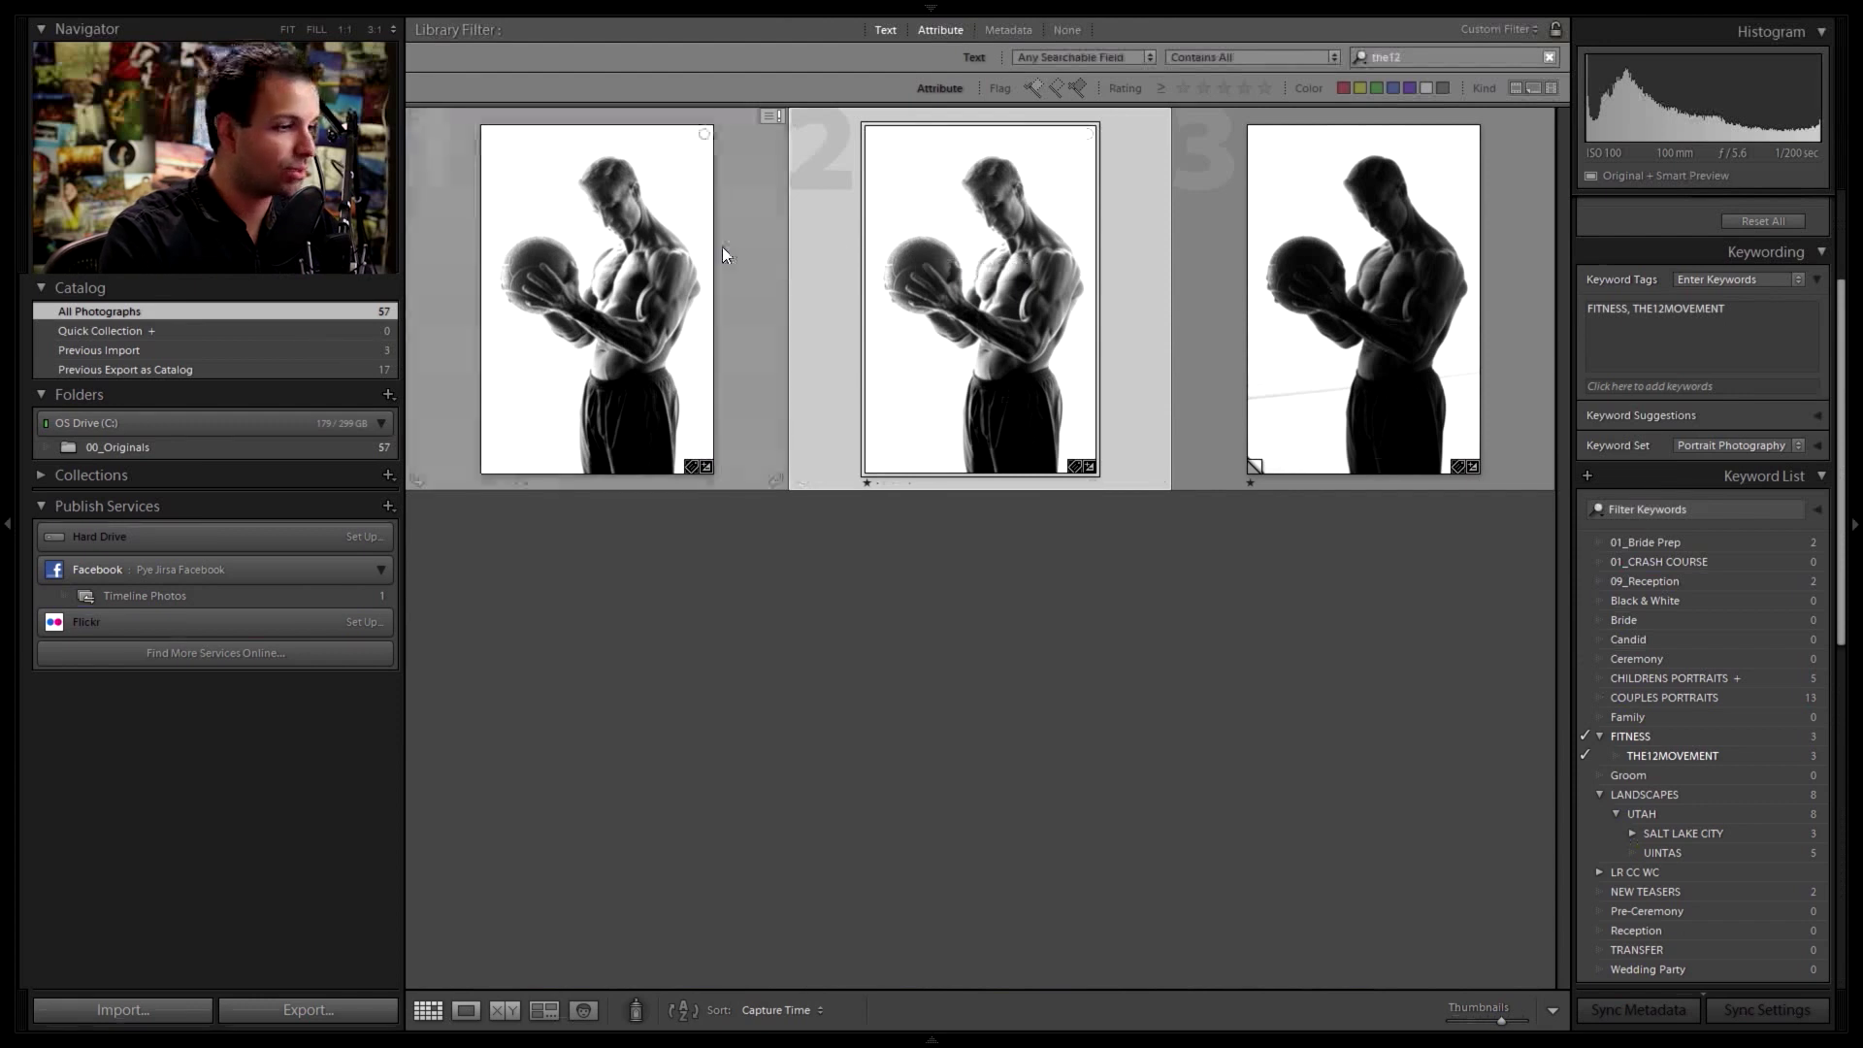
pyautogui.click(652, 242)
# Step: Show the filmstrip, flag the selected fitness photo as a pick, and toggle the pick filter on and off
pyautogui.click(844, 1039)
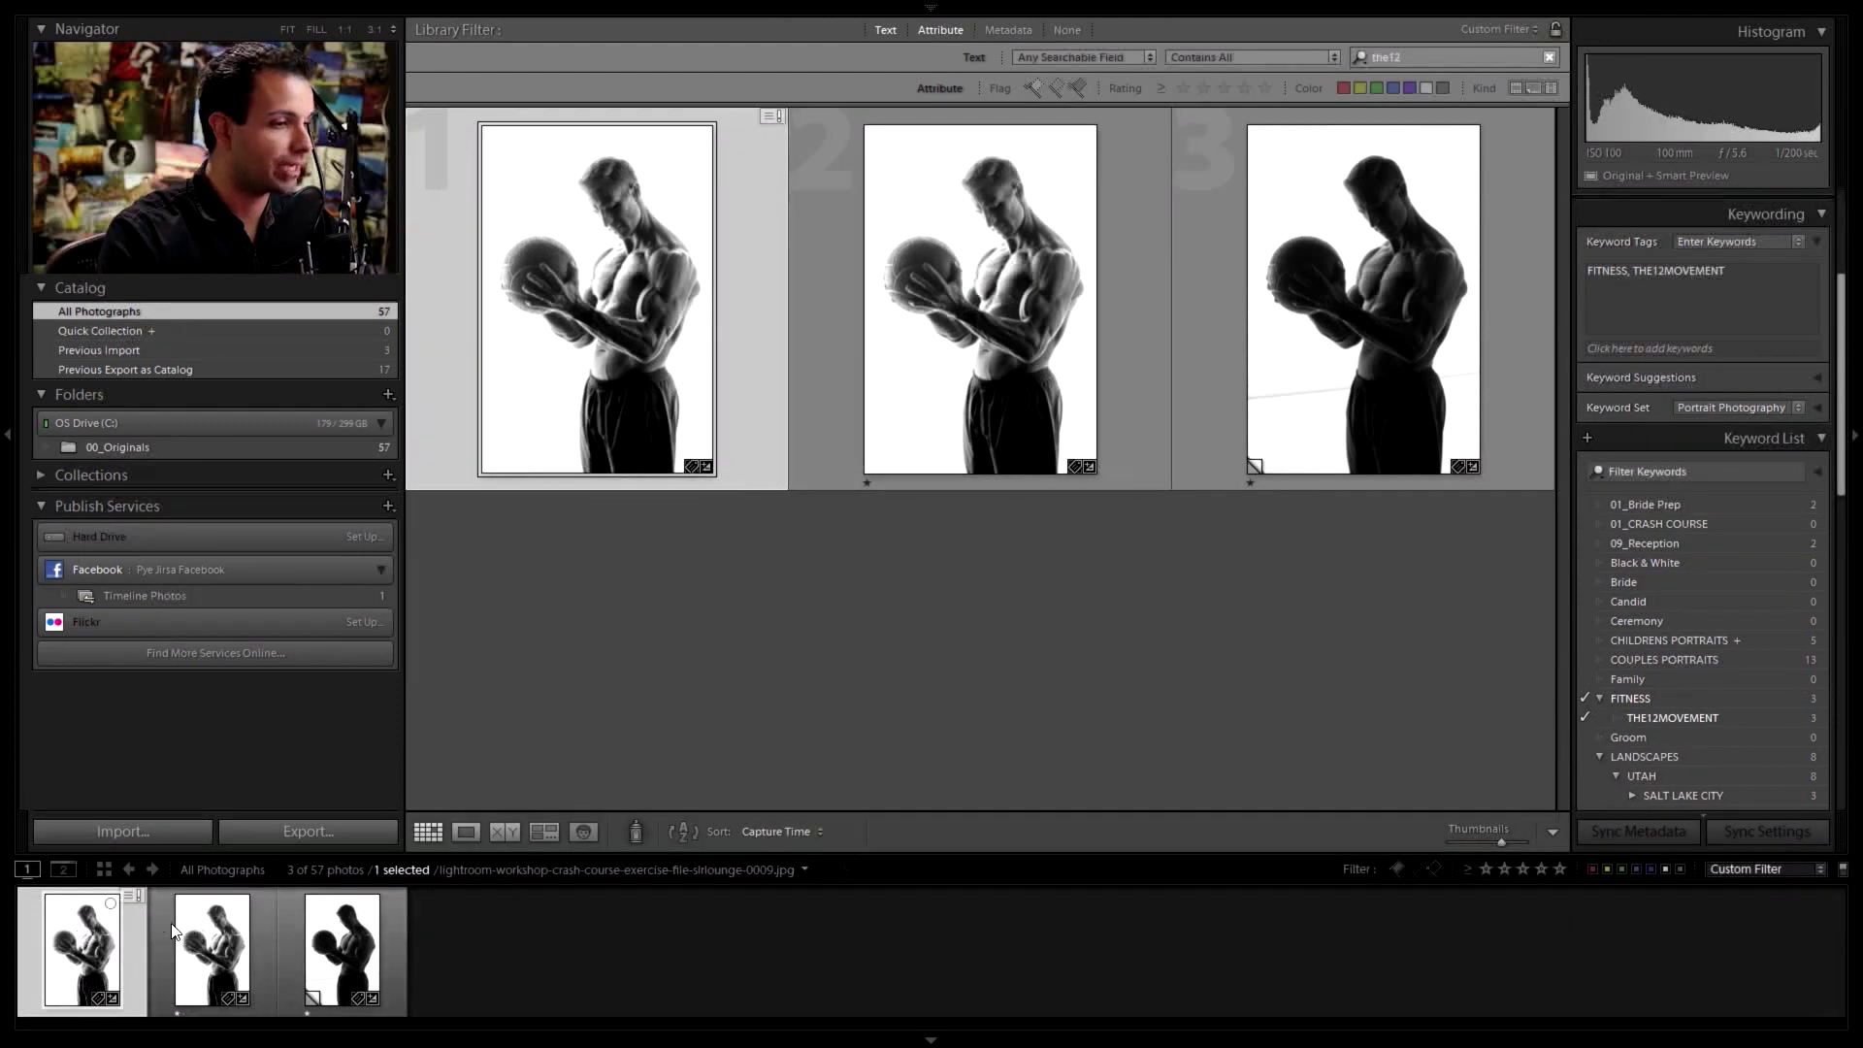
pyautogui.click(212, 934)
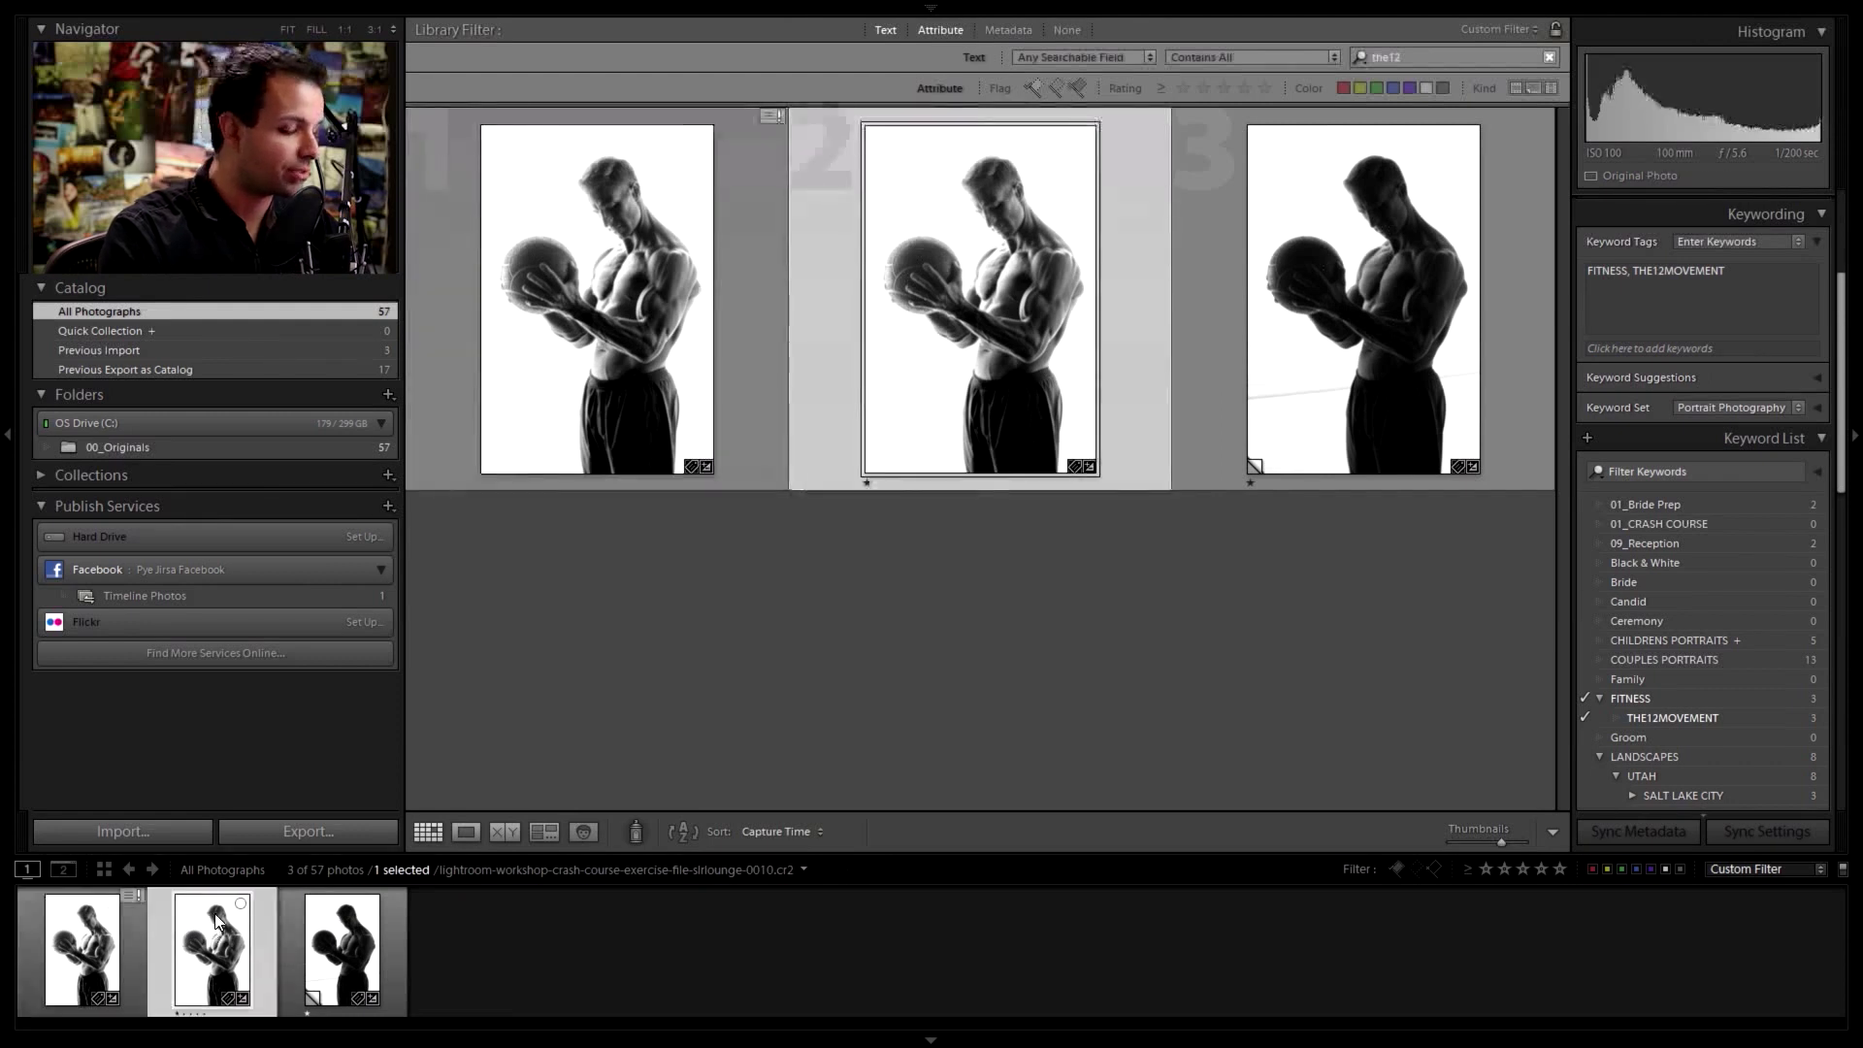
pyautogui.press('p')
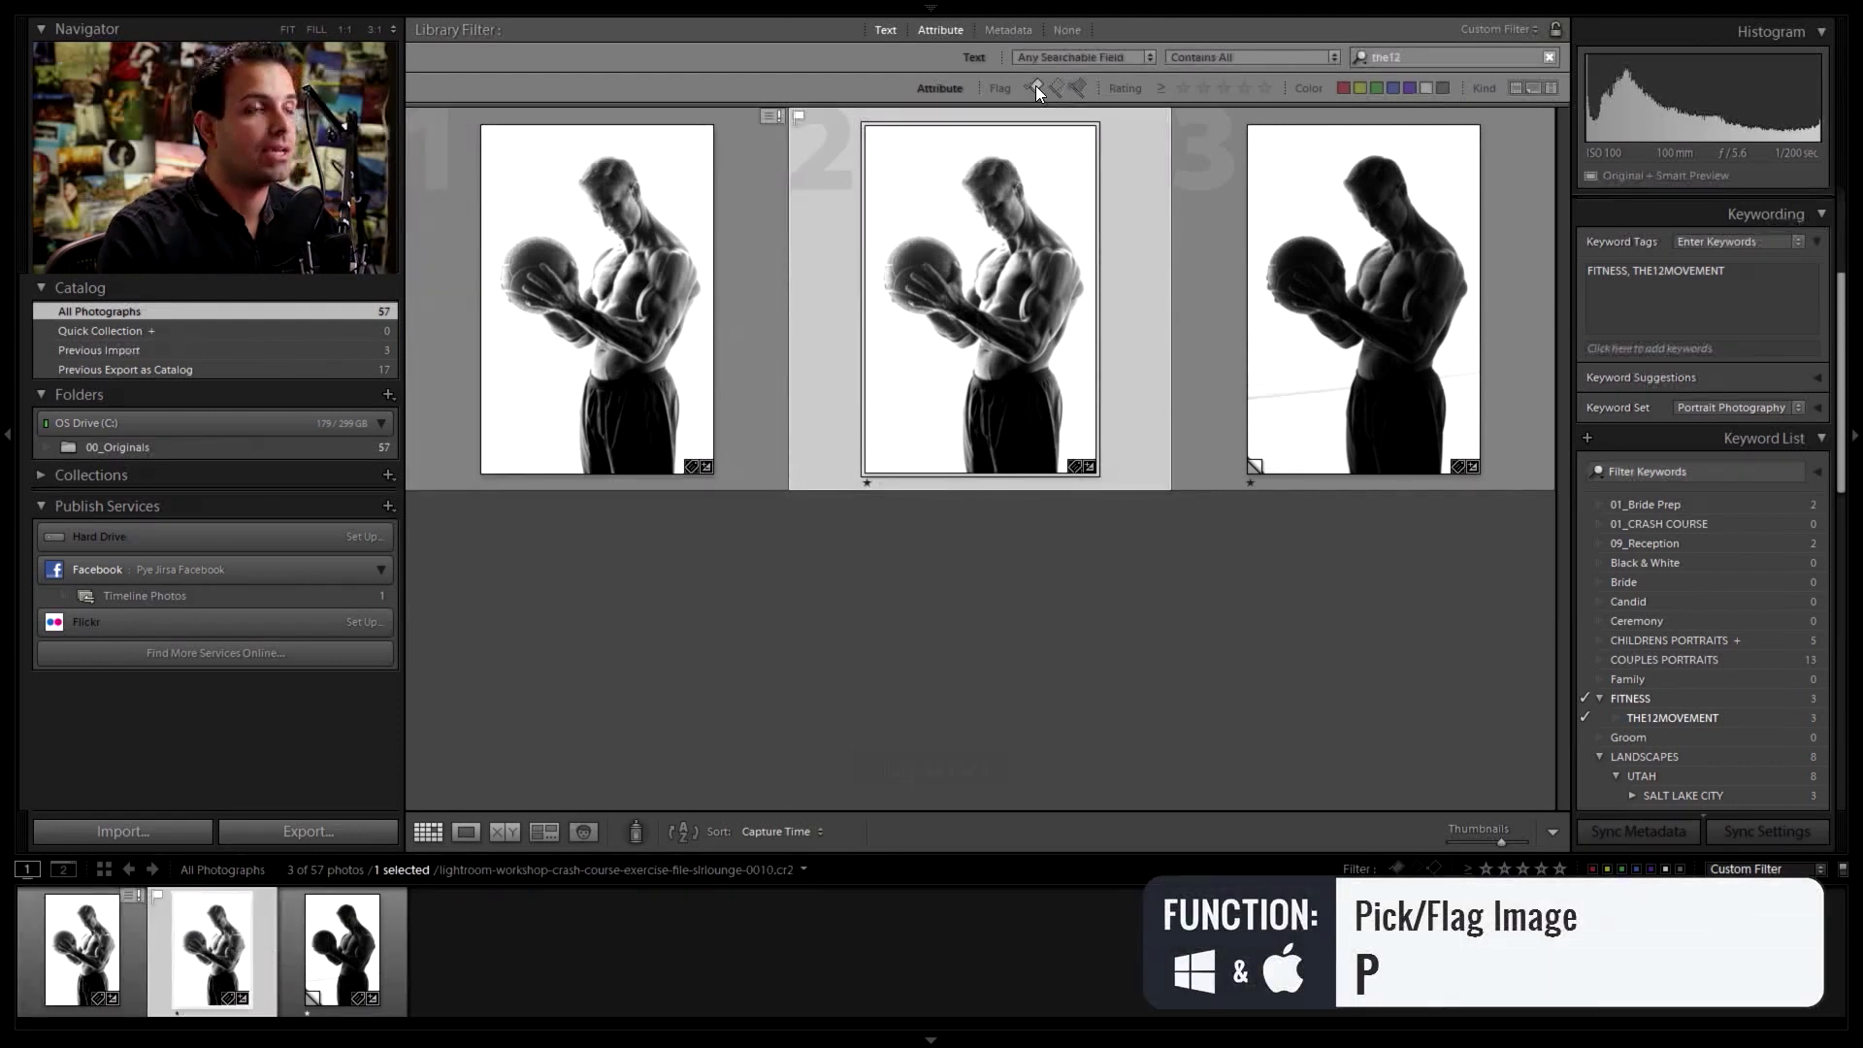
pyautogui.click(1034, 86)
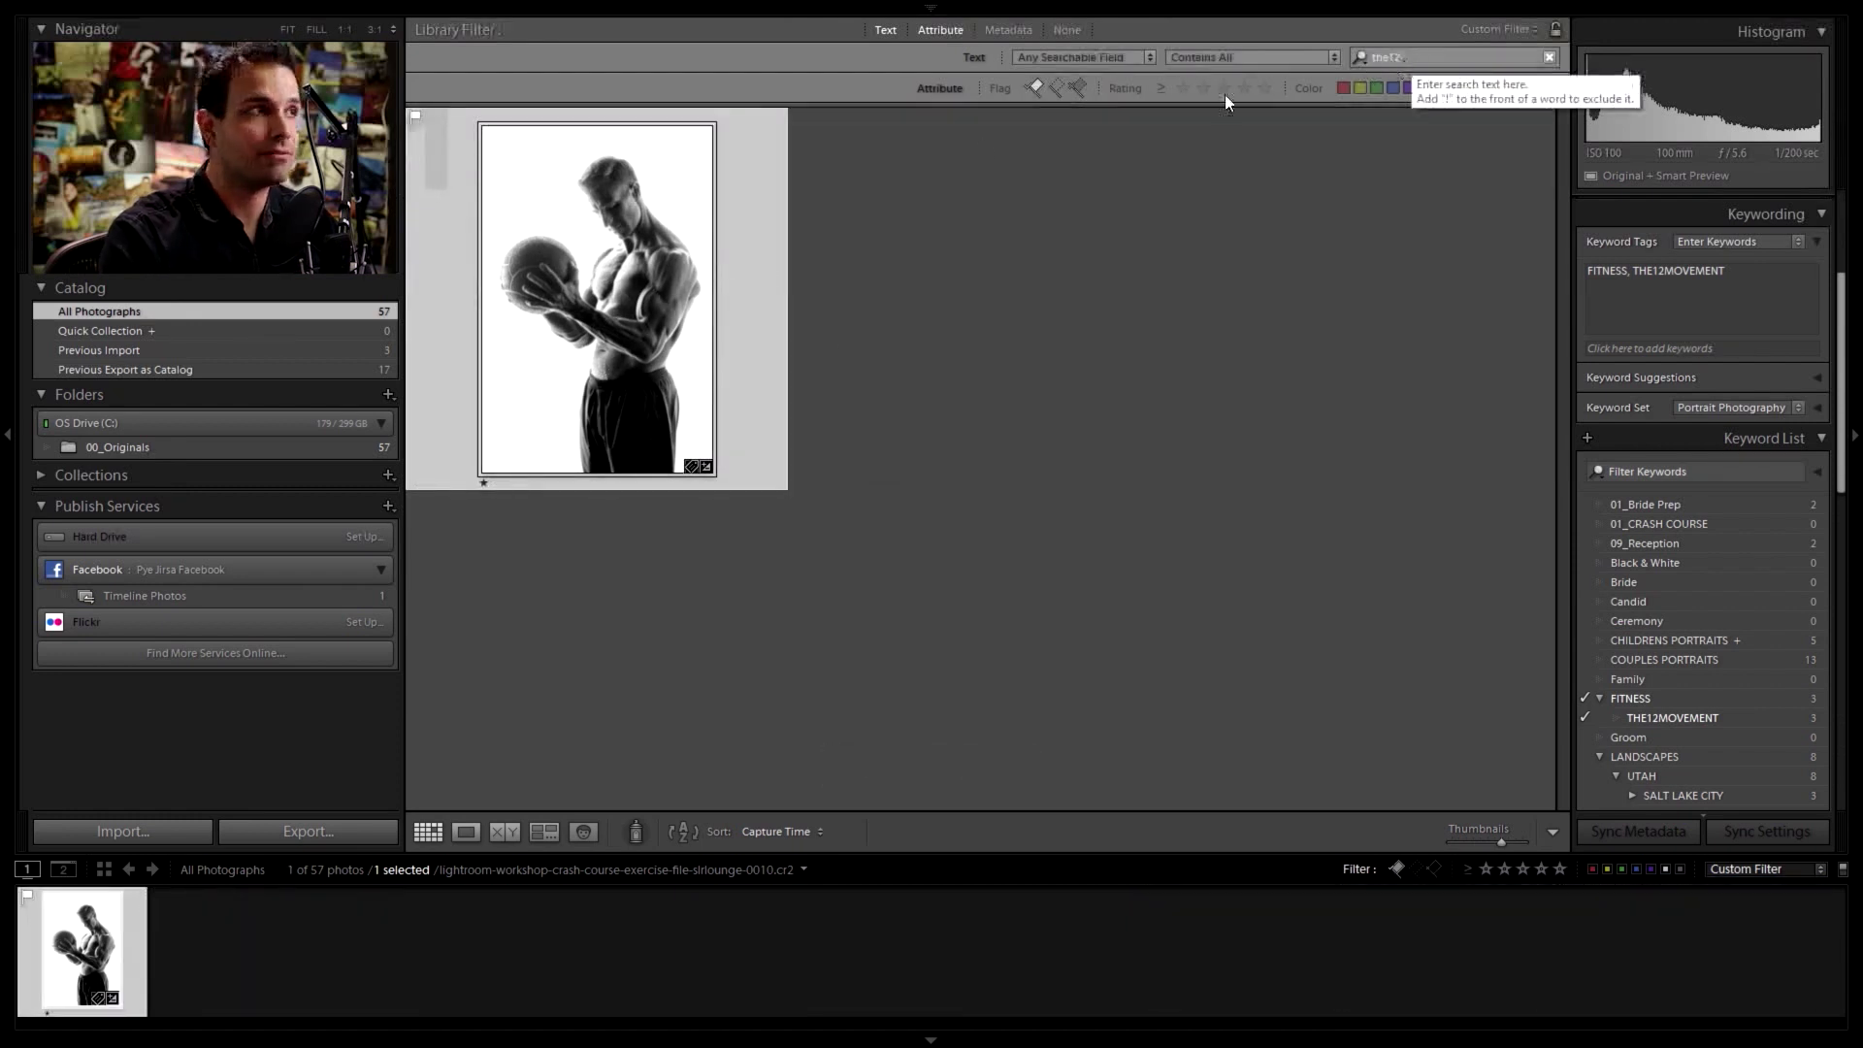
pyautogui.click(1036, 87)
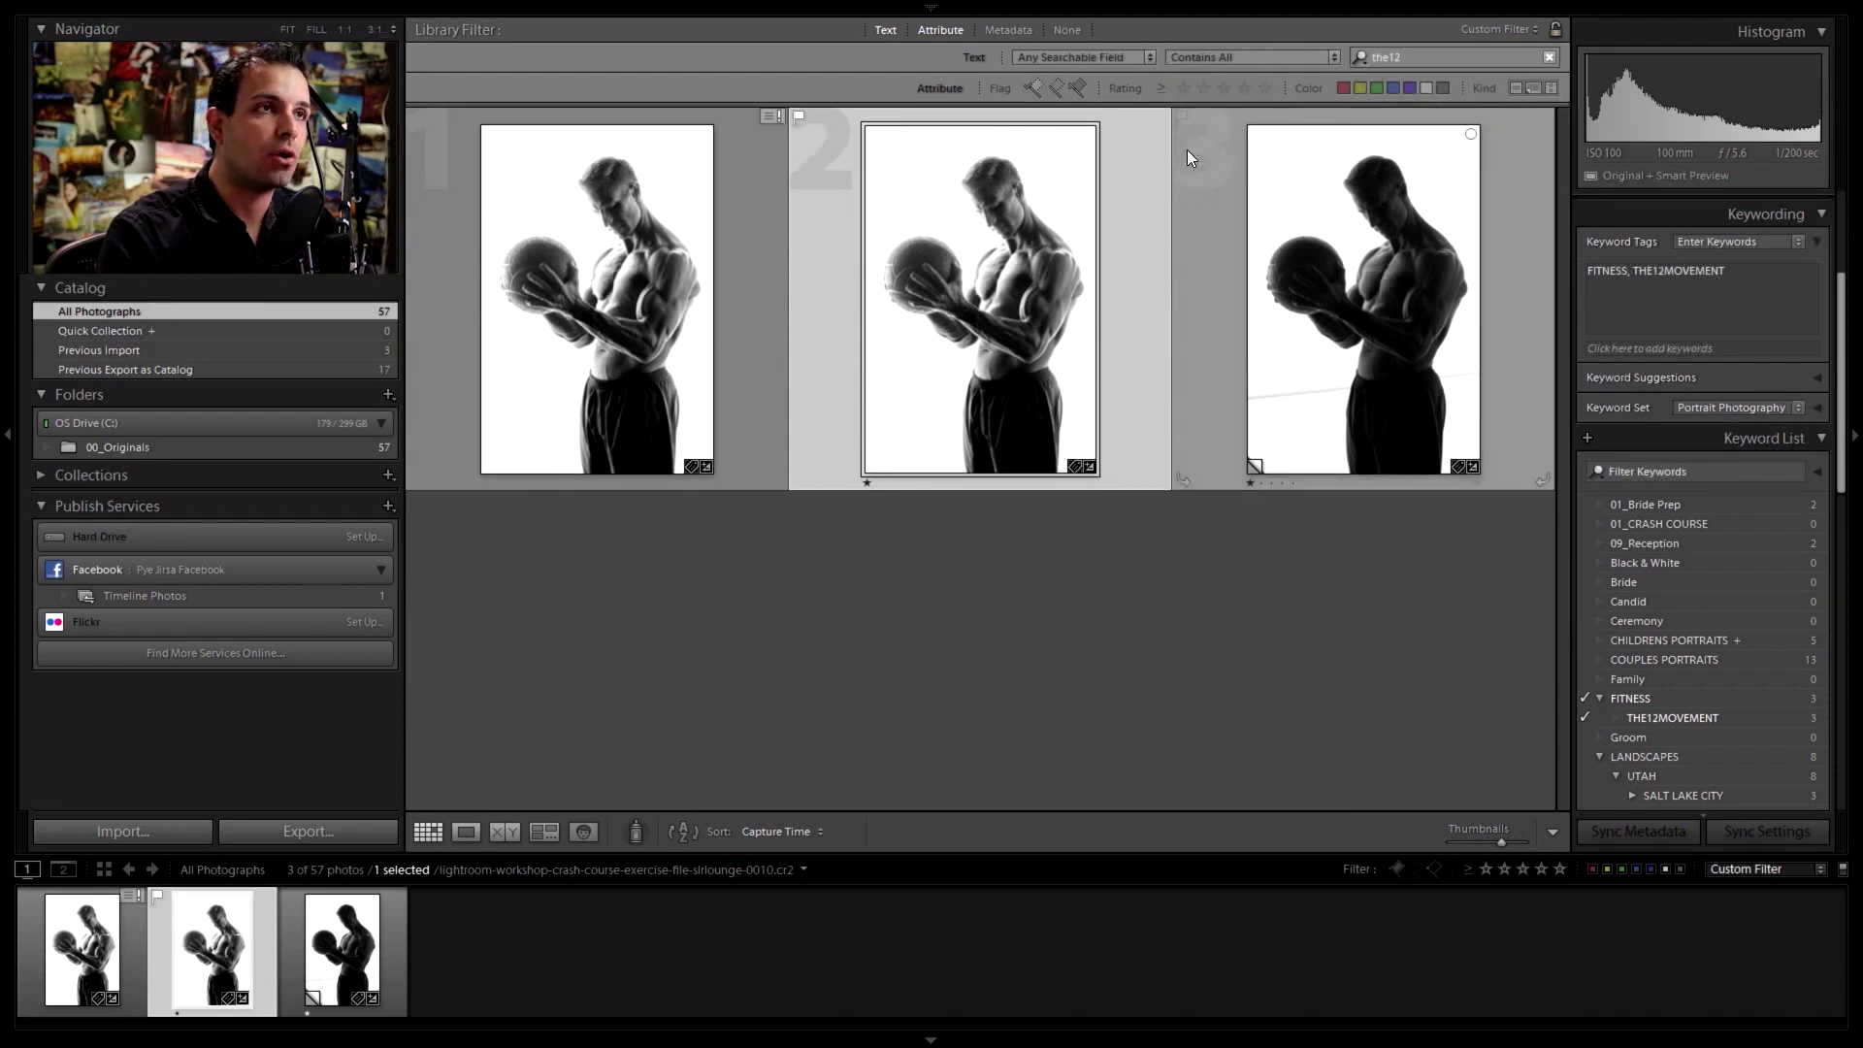
pyautogui.click(1162, 89)
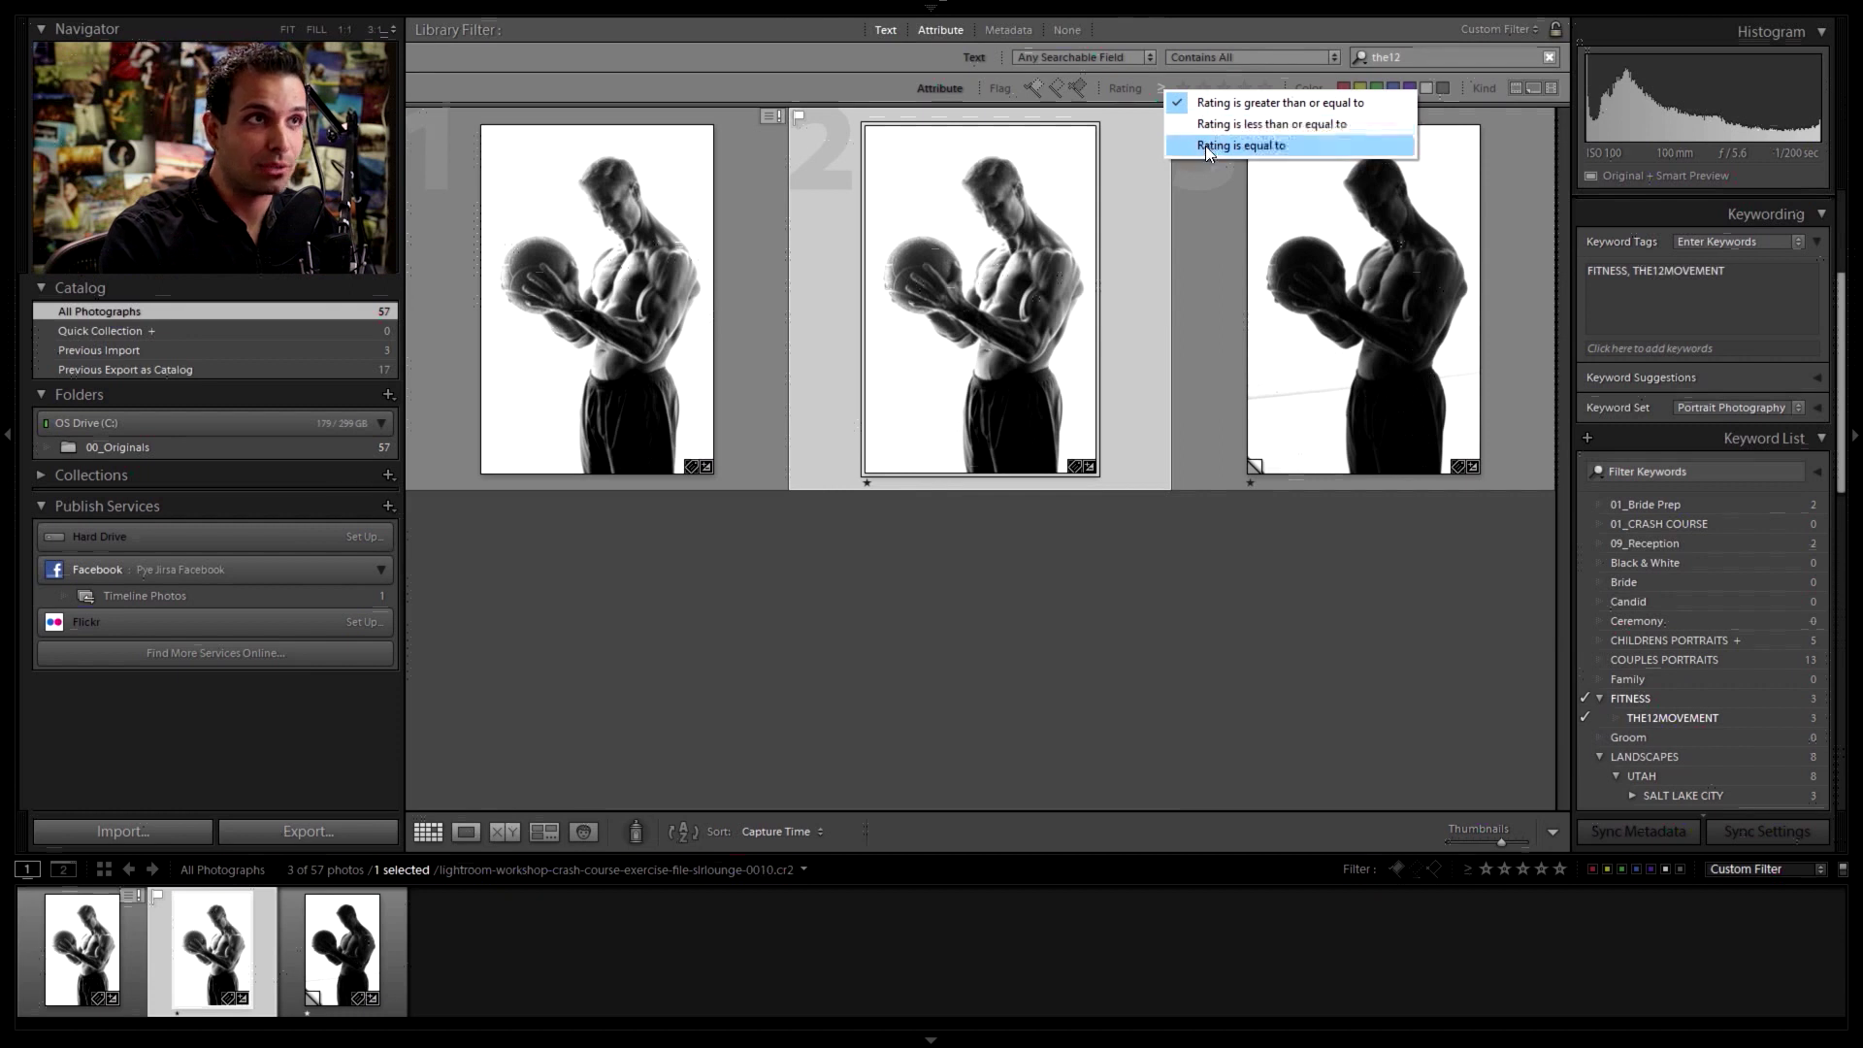
pyautogui.click(1205, 145)
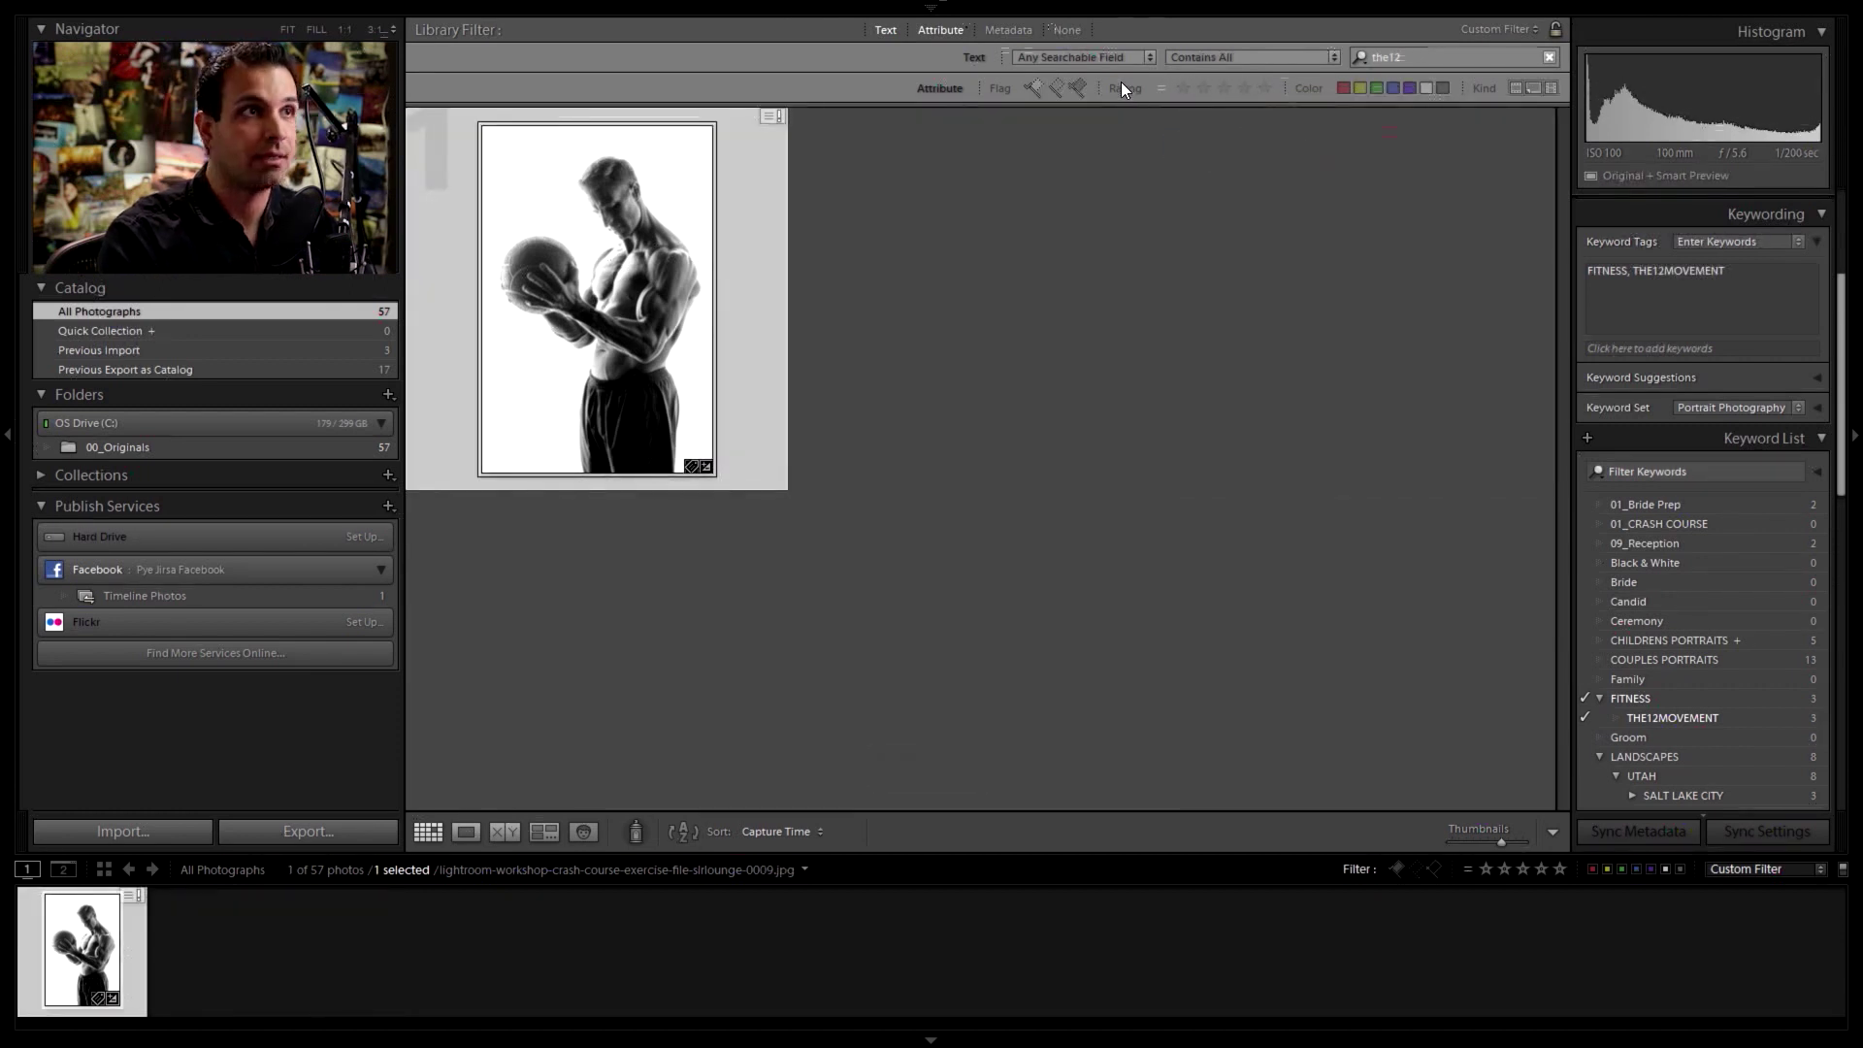
pyautogui.click(1155, 90)
pyautogui.click(1251, 90)
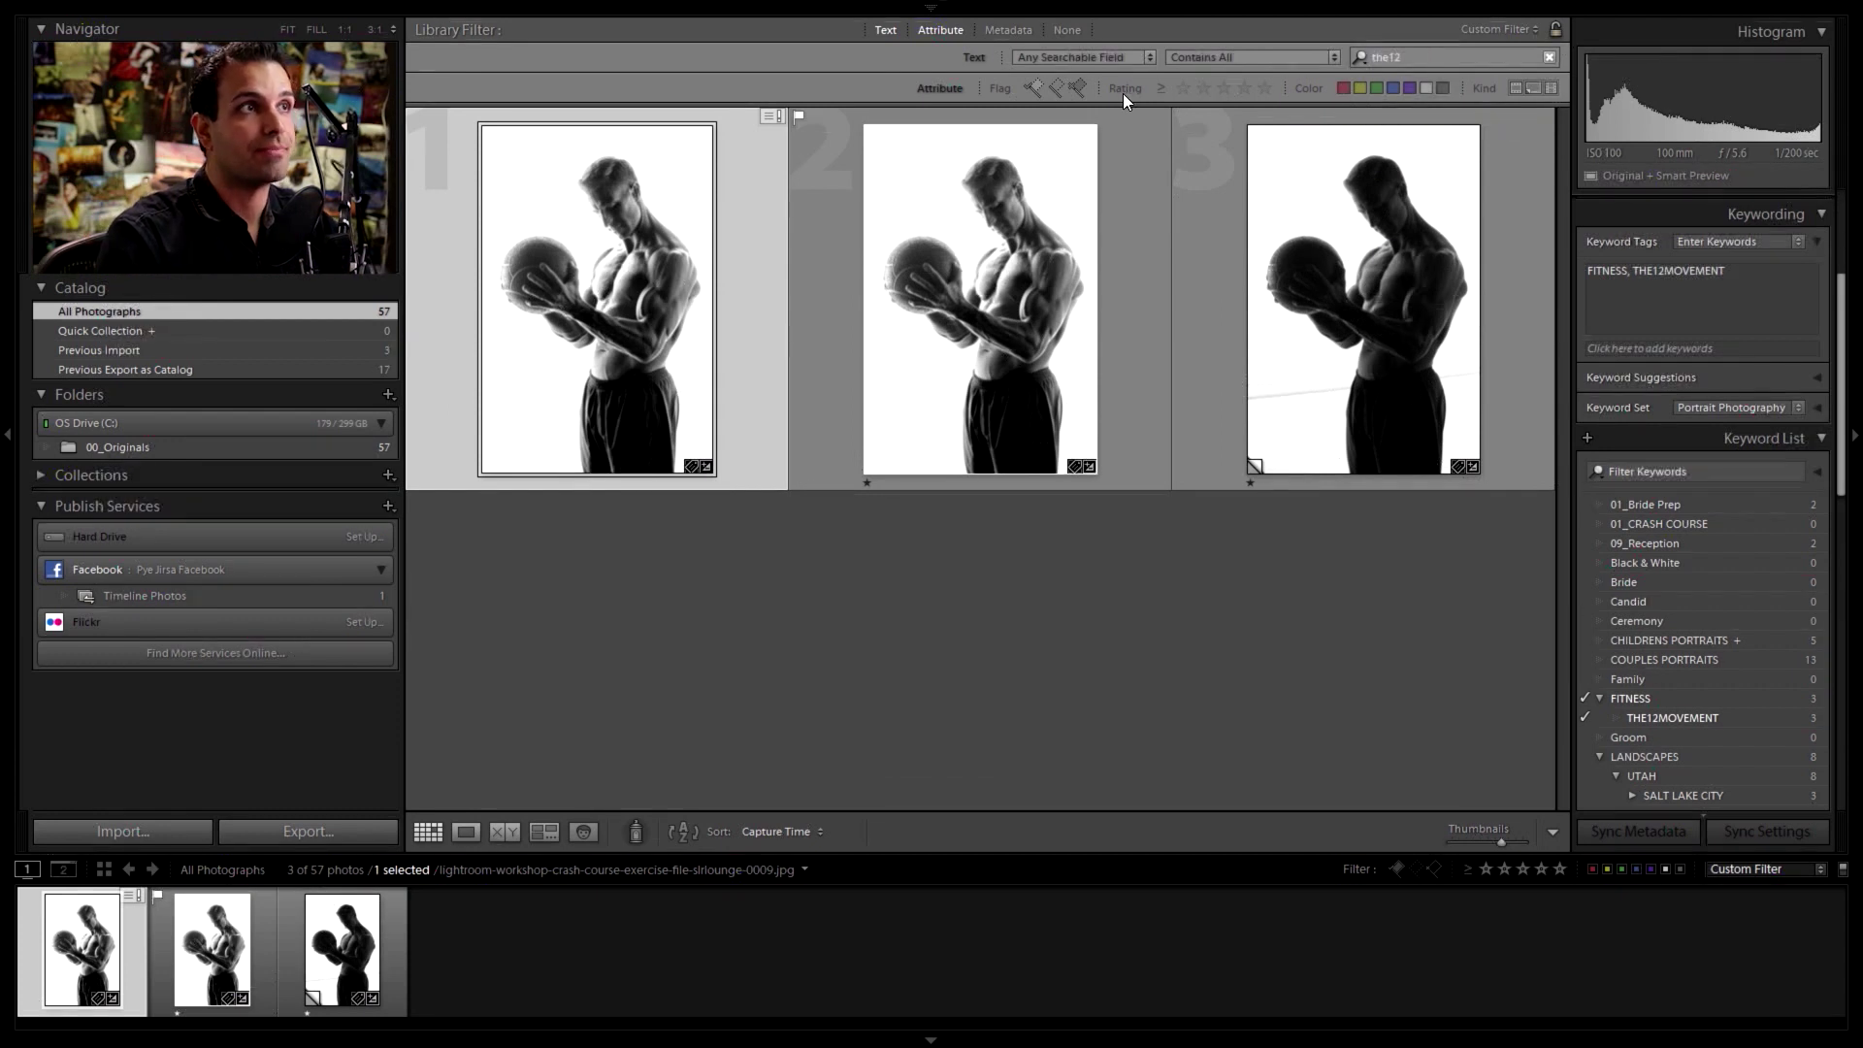
# Step: Set Metadata columns to File Type and Camera Serial Number, filter by FITNESS, and re-add Attribute filters
pyautogui.click(1005, 31)
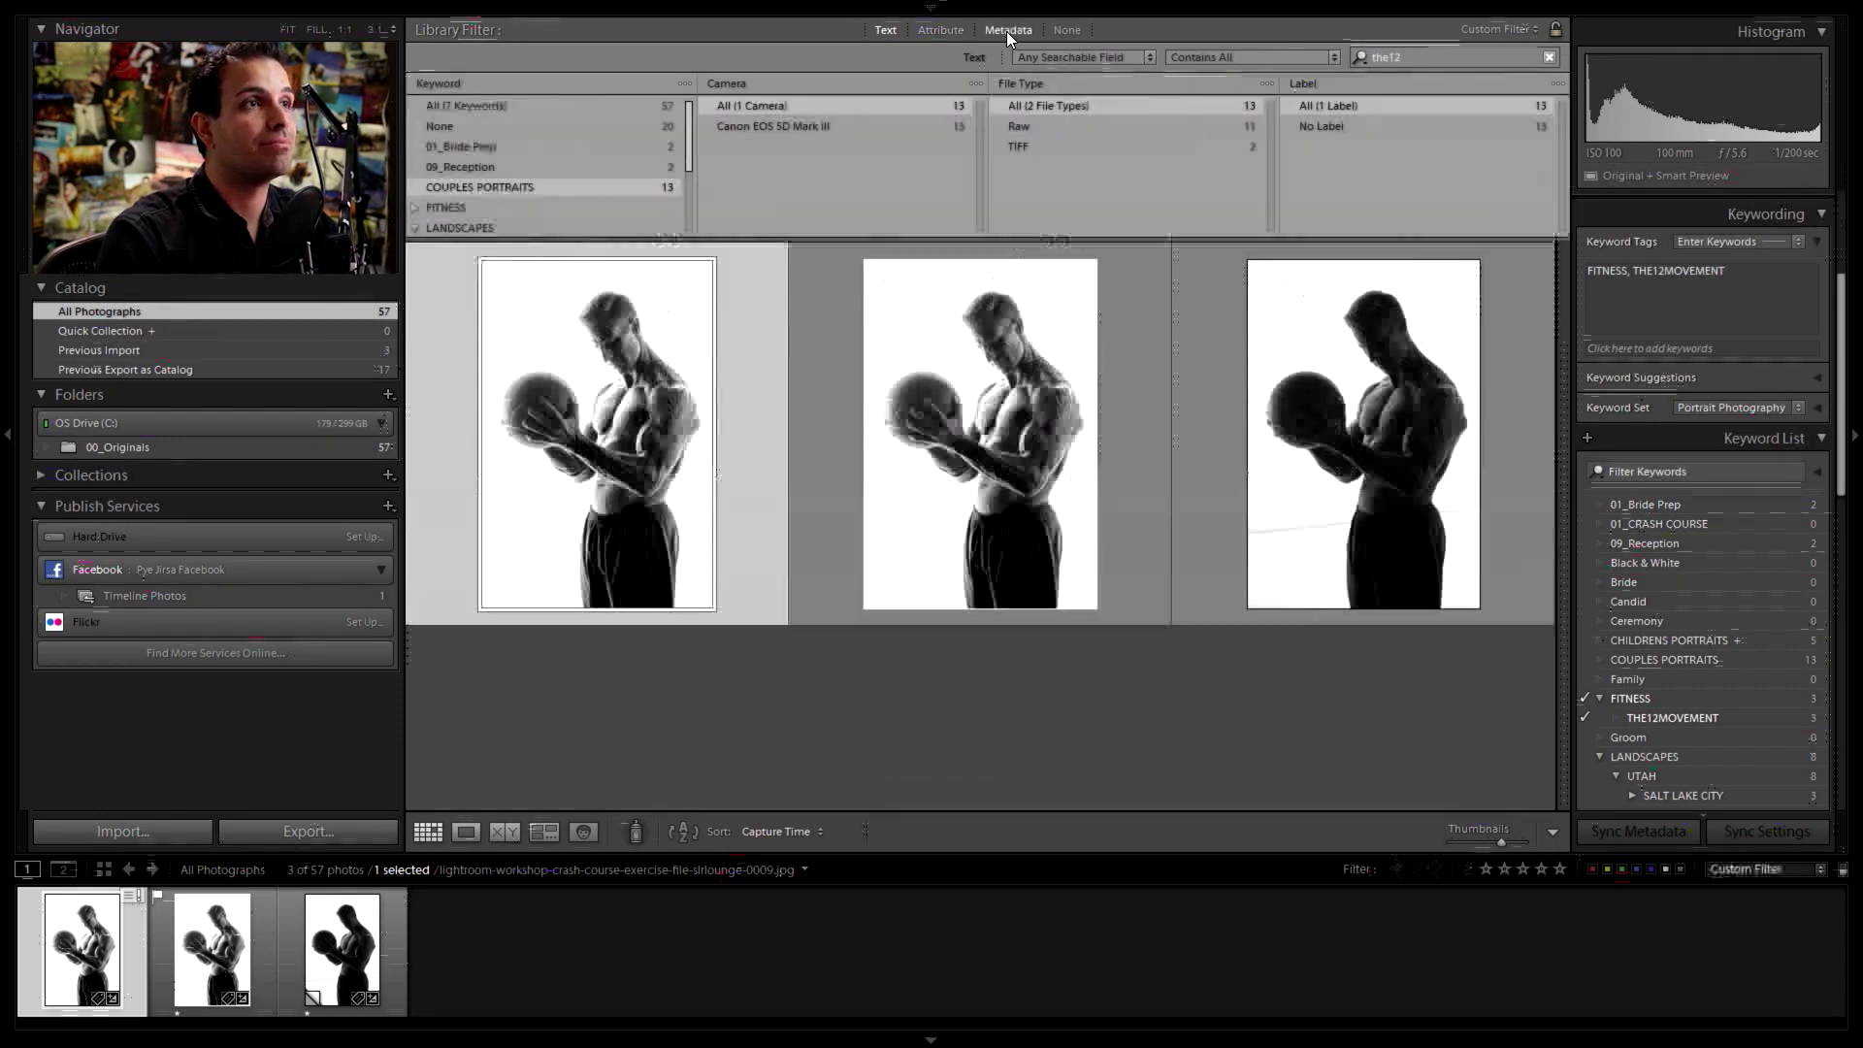
pyautogui.click(737, 83)
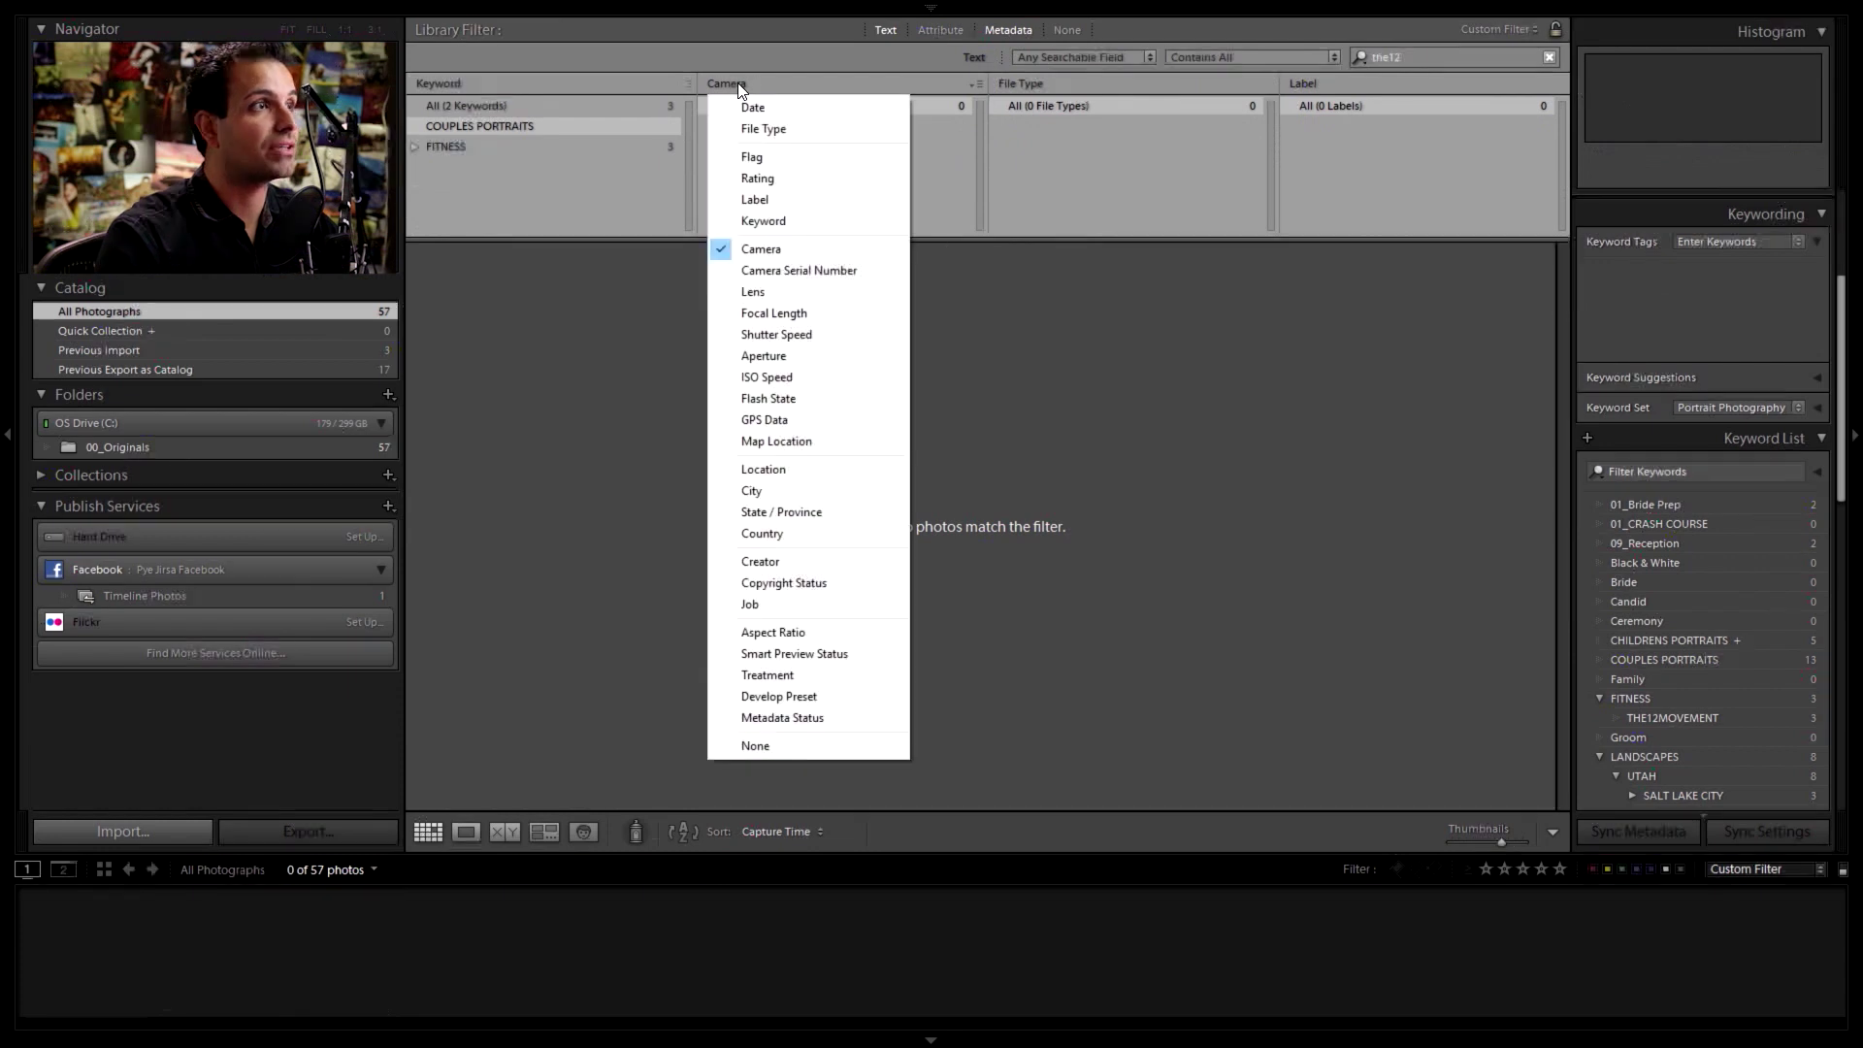
pyautogui.click(769, 129)
pyautogui.click(1019, 86)
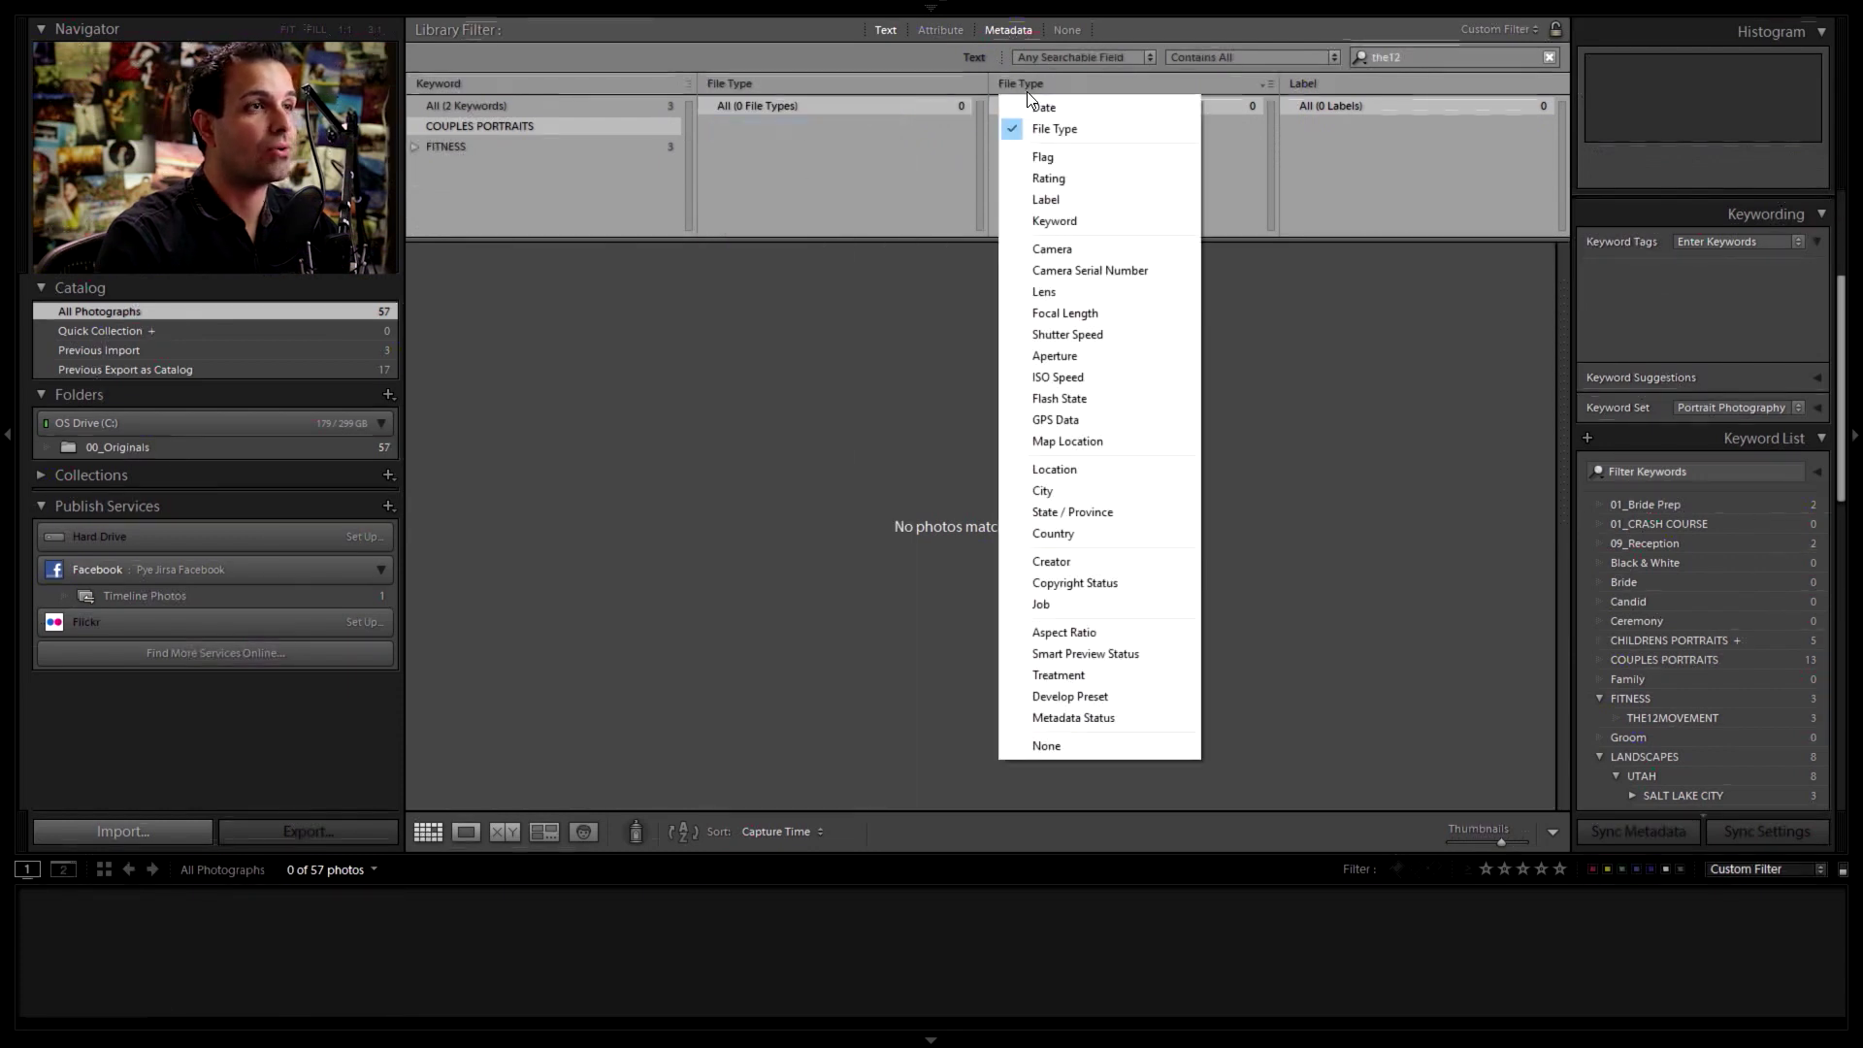
pyautogui.click(1095, 270)
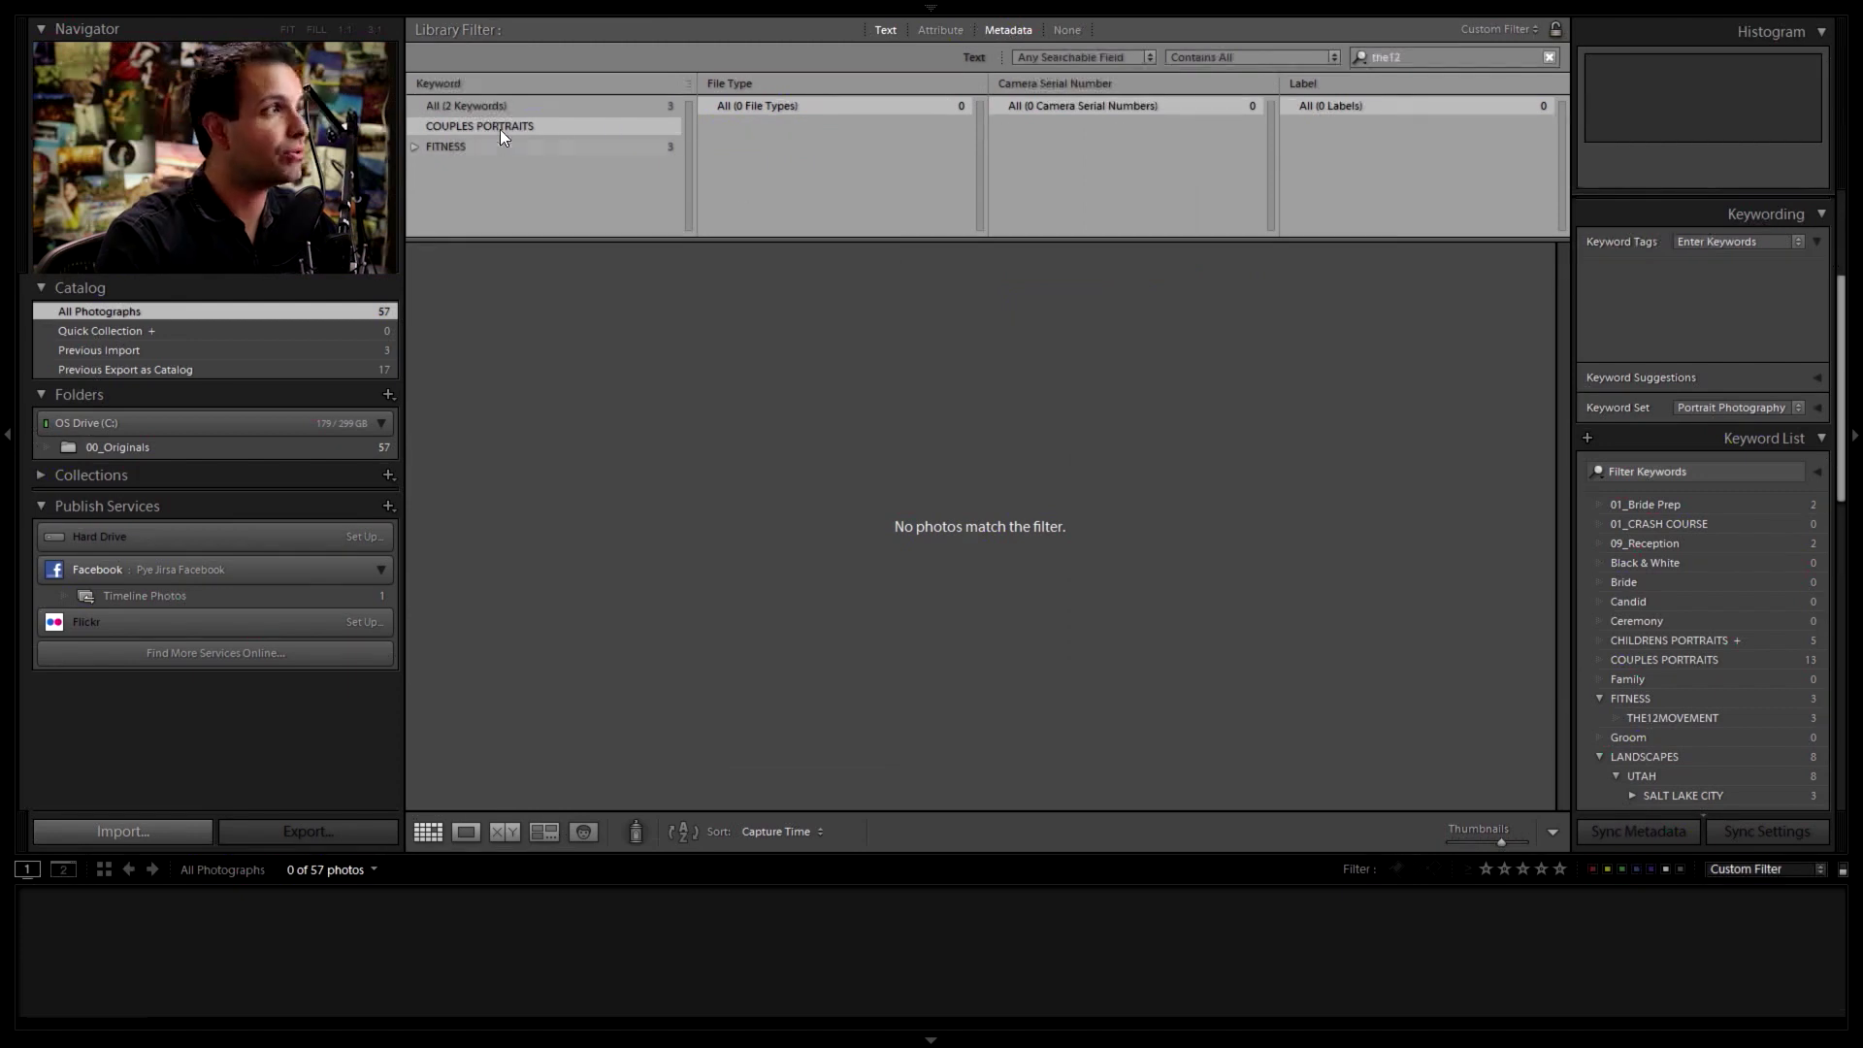
pyautogui.click(423, 144)
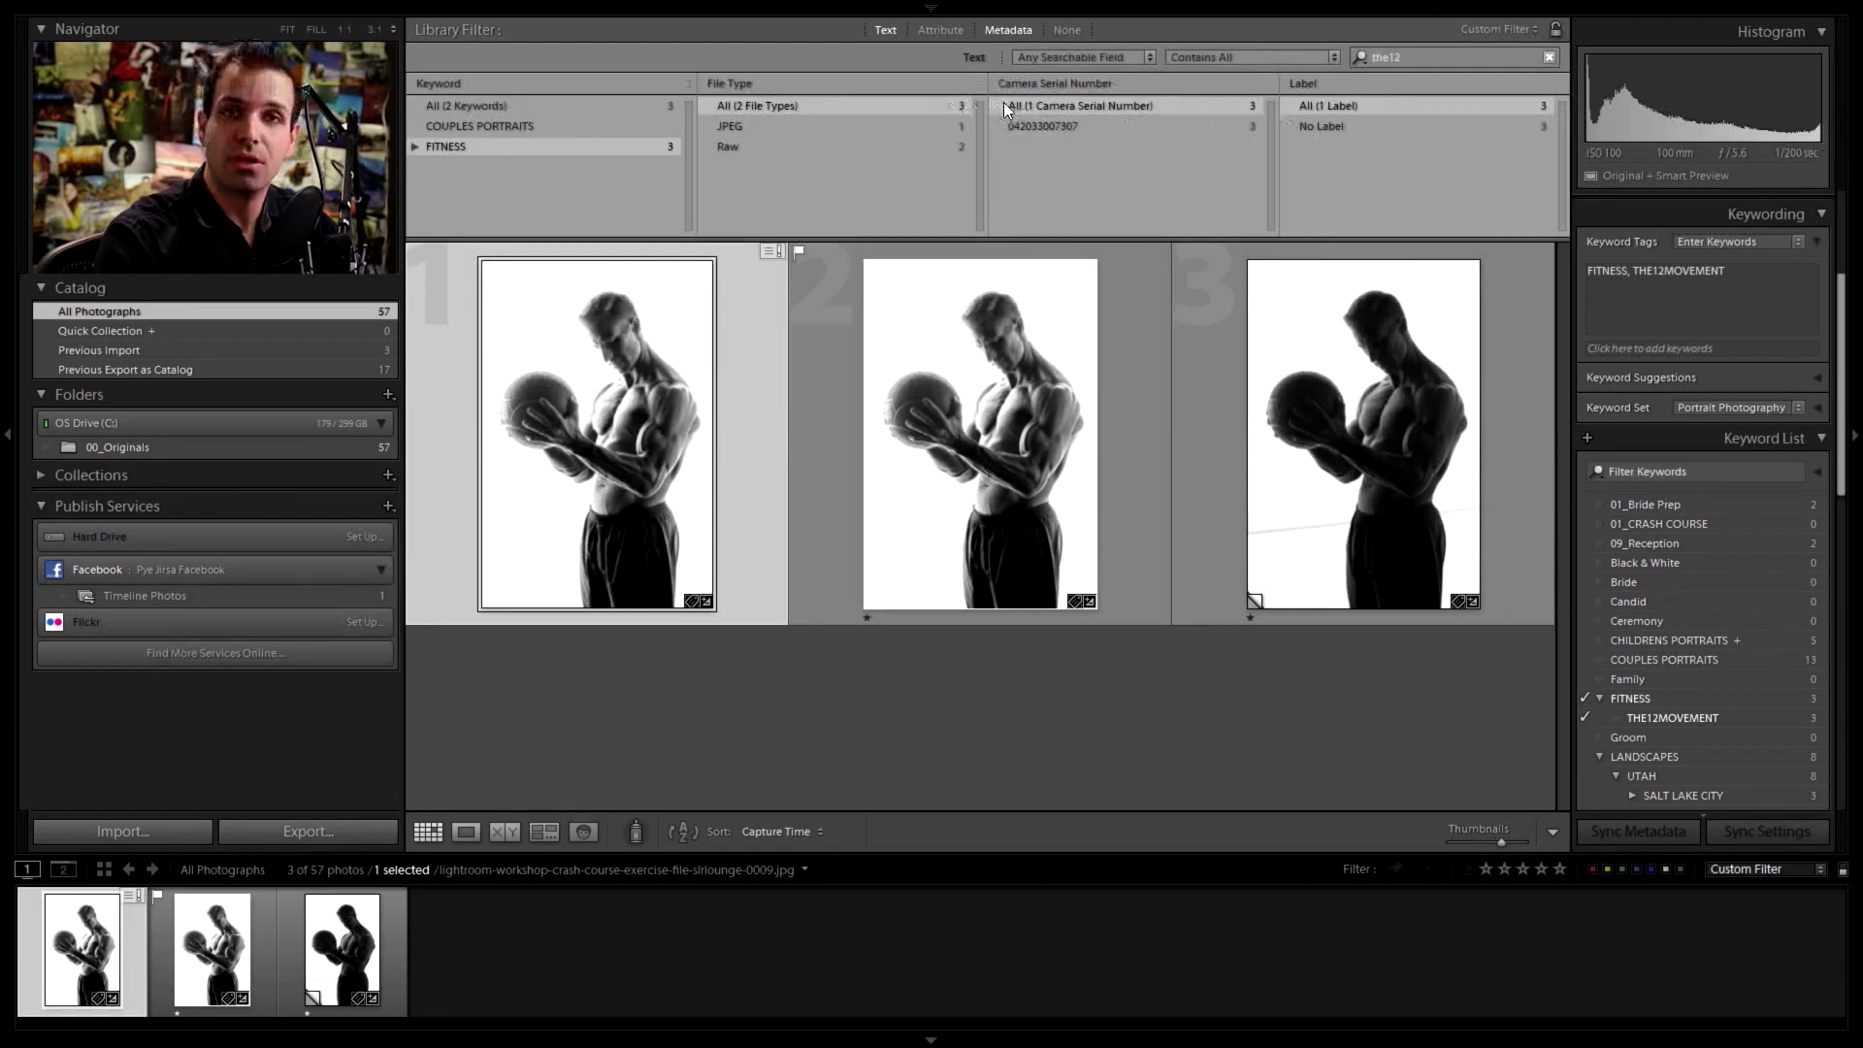
pyautogui.click(946, 31)
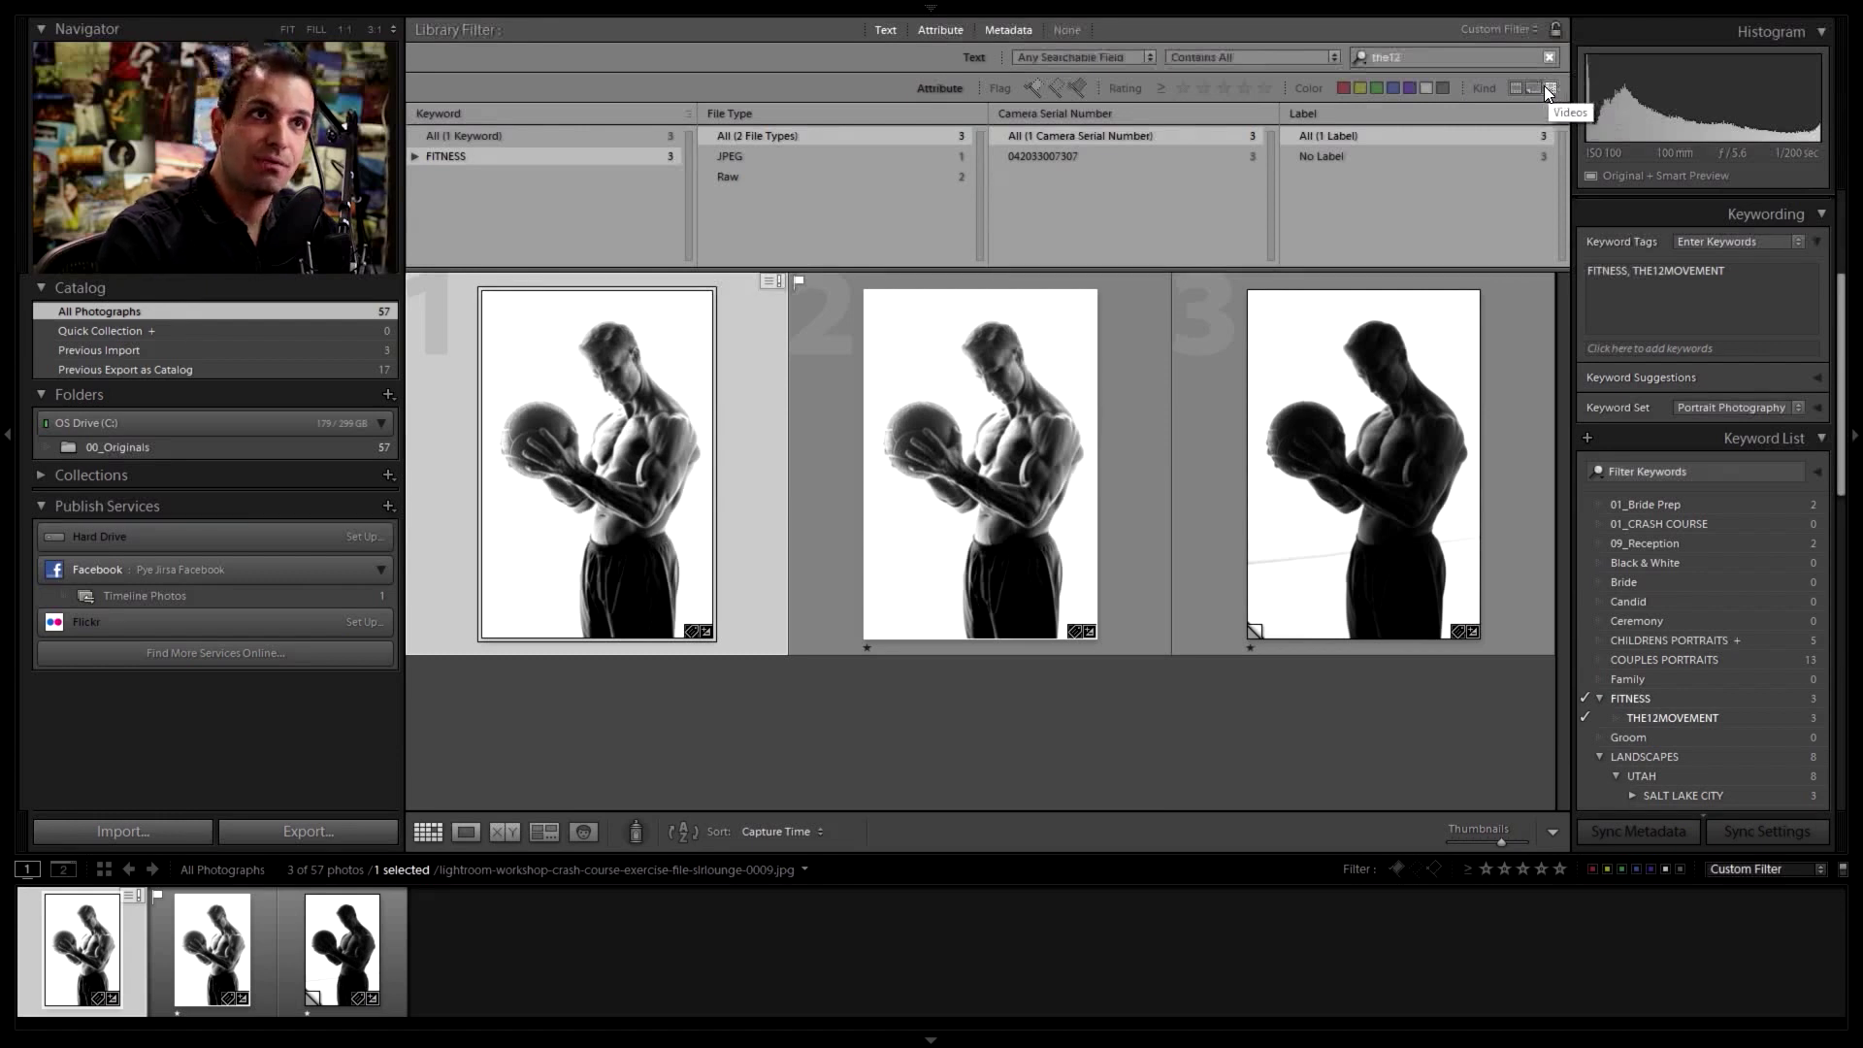
# Step: Try the Virtual Copies and Master Photos kind filters, then clear them and reselect 00_Originals
pyautogui.click(1537, 86)
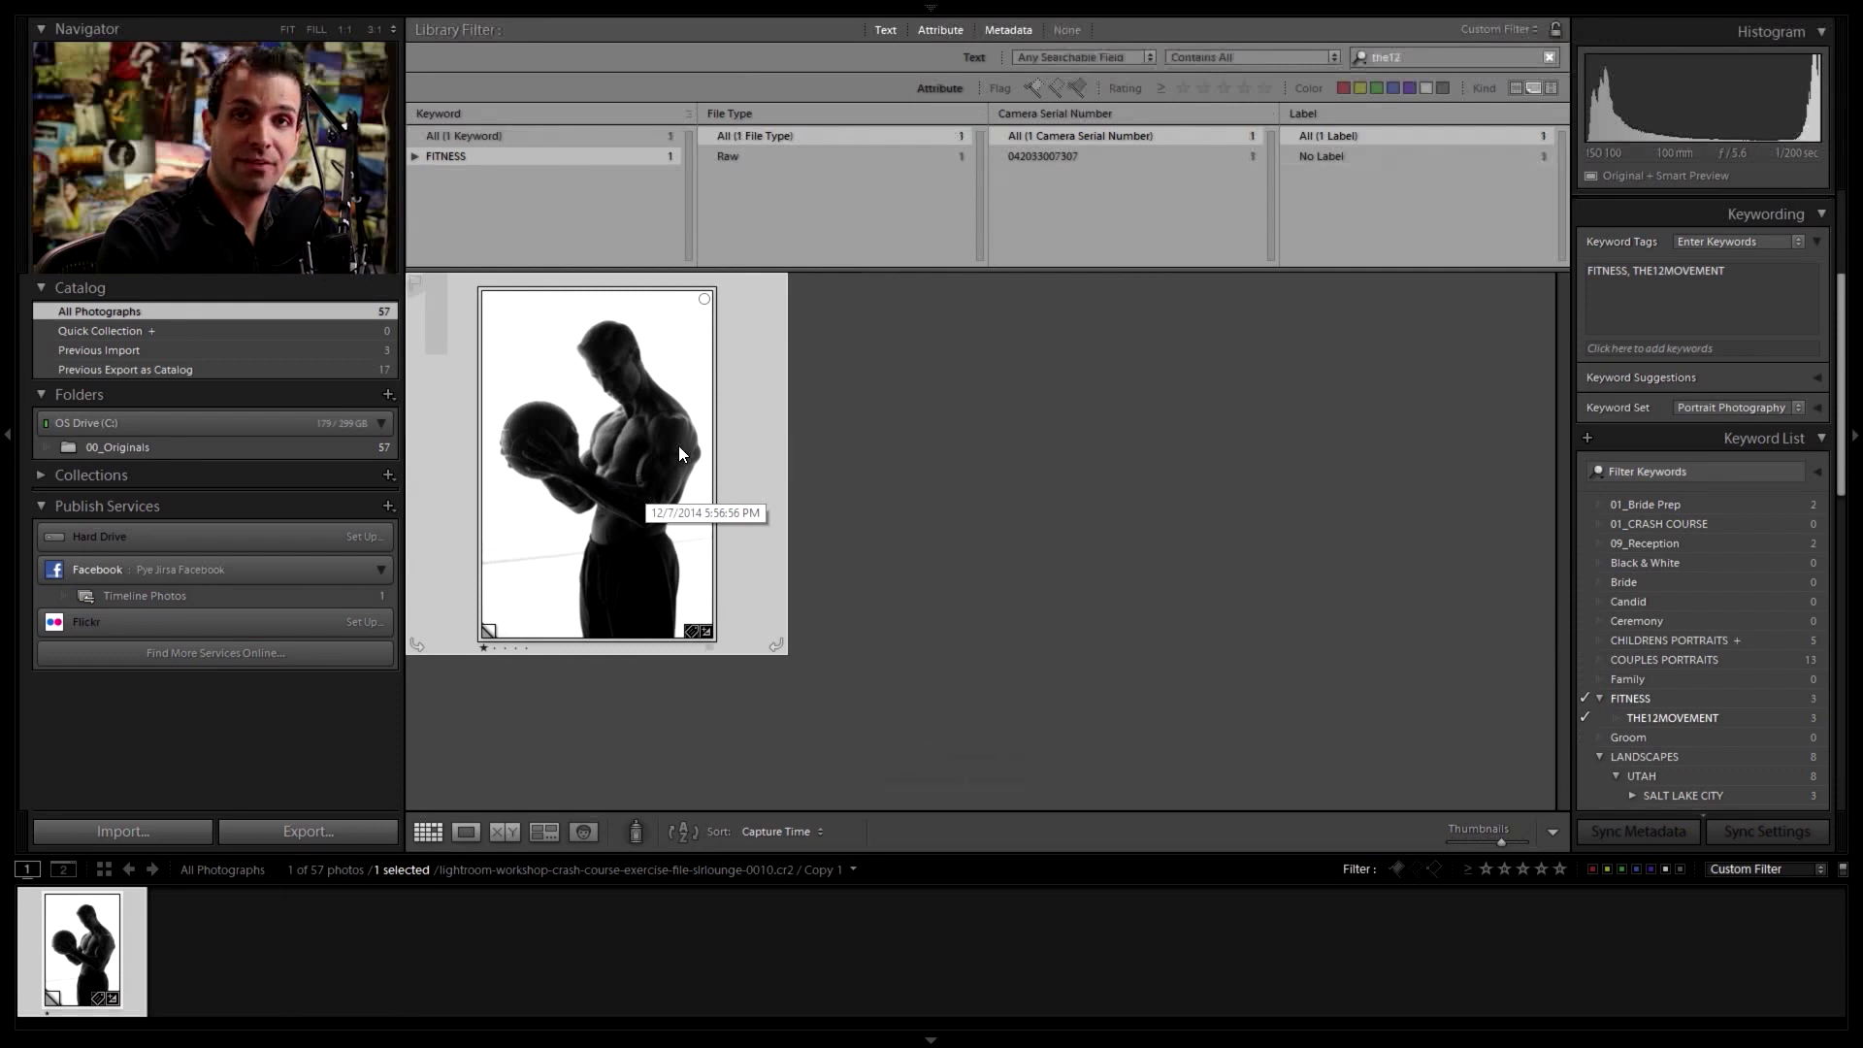
pyautogui.click(1529, 88)
pyautogui.click(1516, 89)
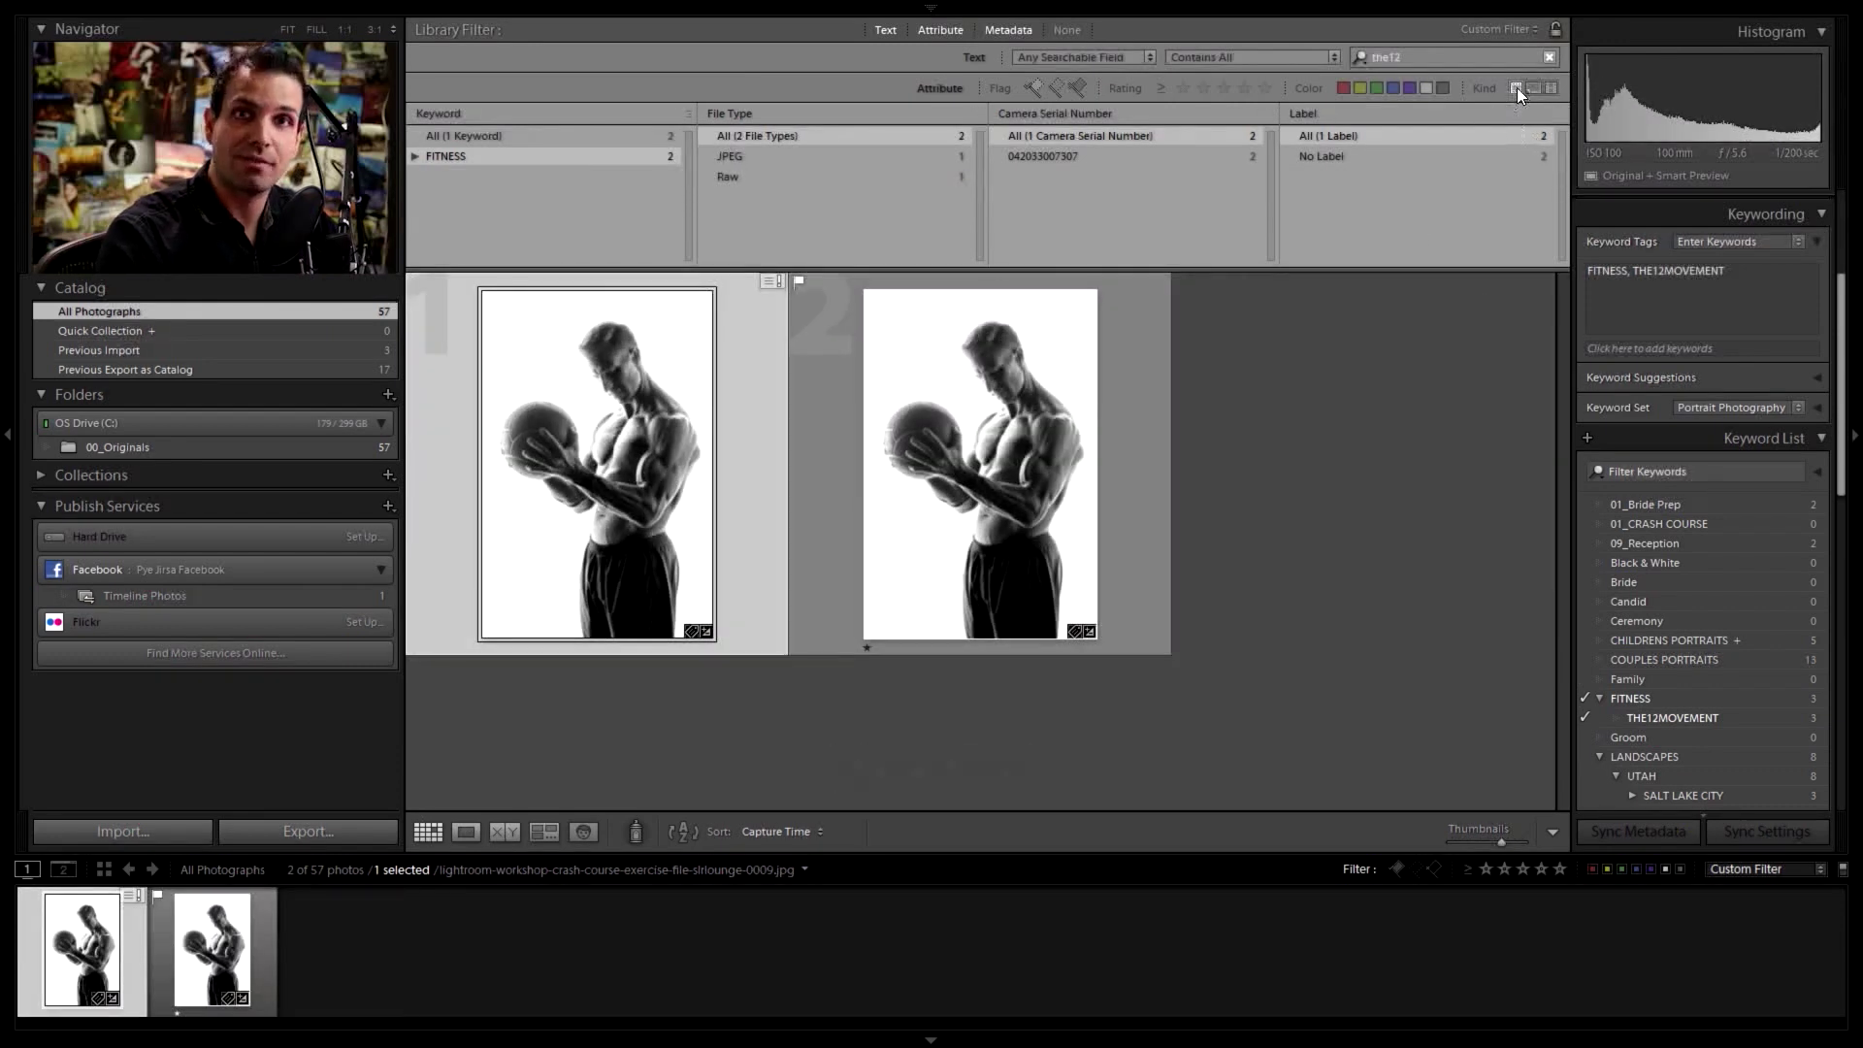
pyautogui.click(1517, 88)
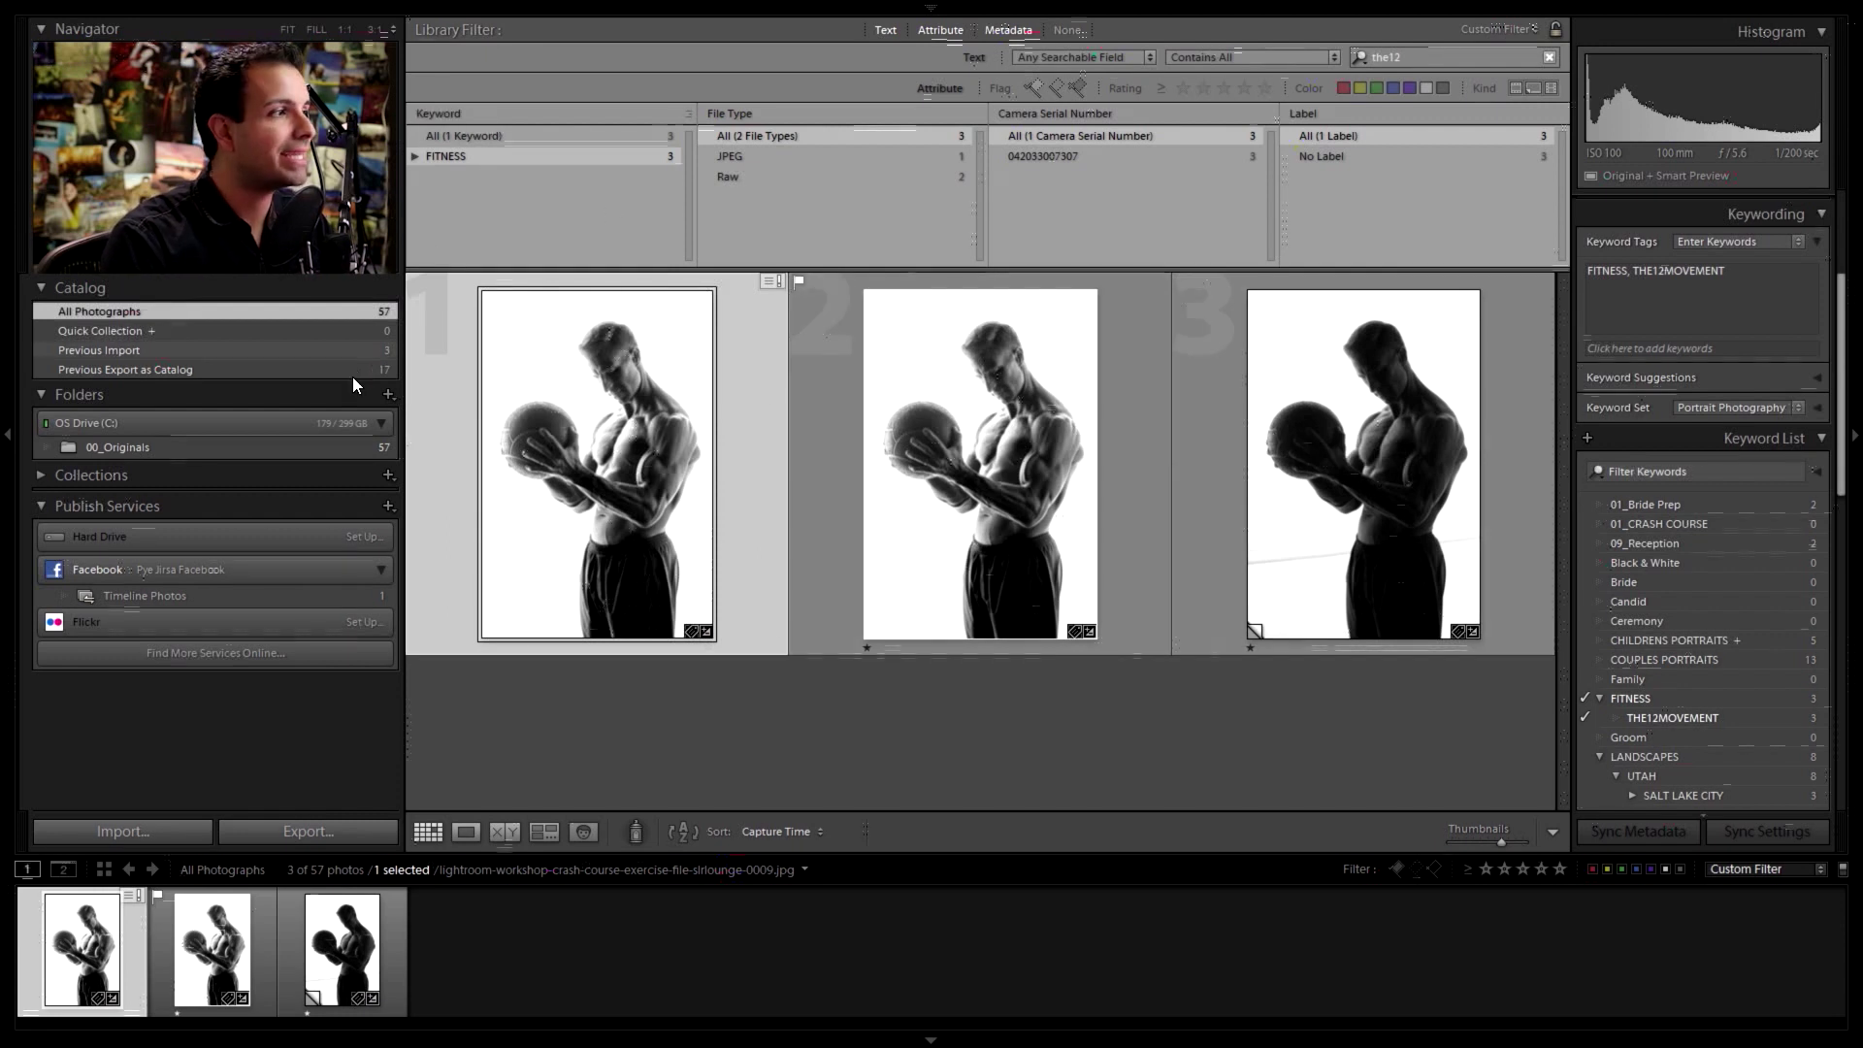
pyautogui.click(328, 444)
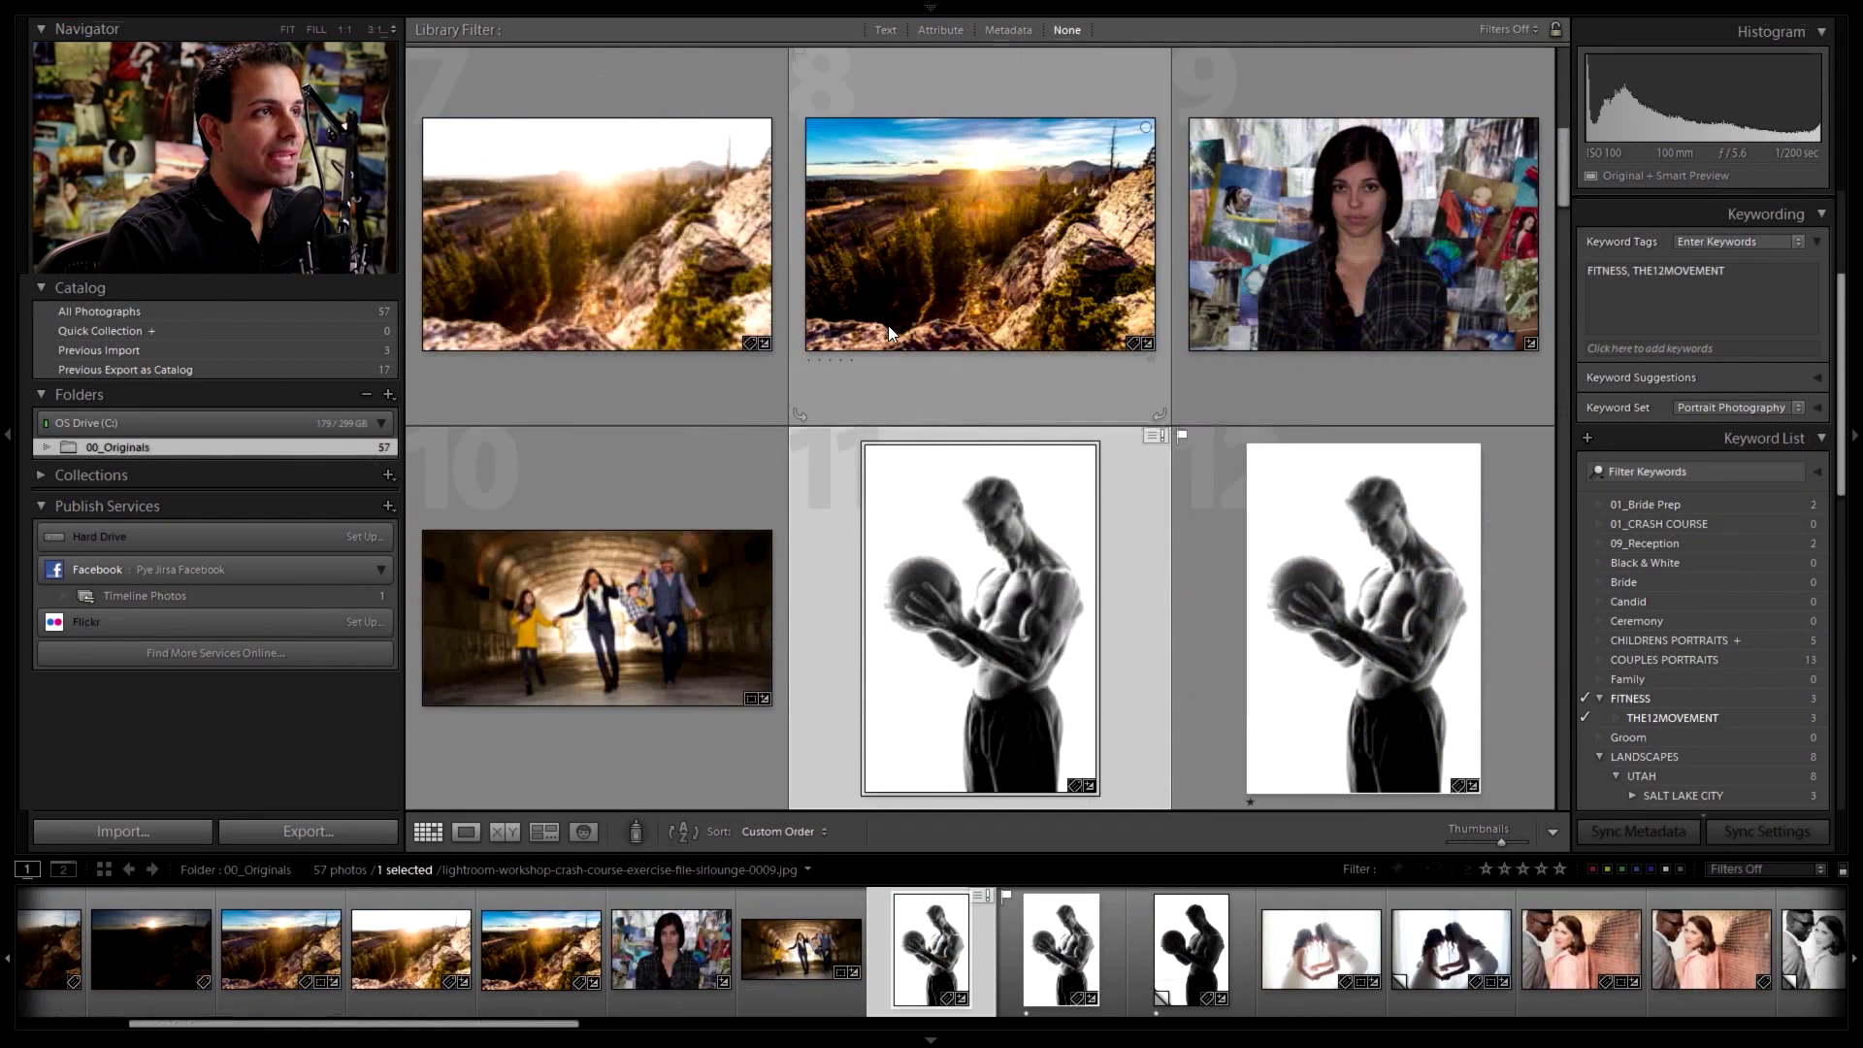
# Step: Text-search the 00_Originals folder for 'landscape', narrowing it to 8 of 57 photos
pyautogui.scroll(5, 932, 311)
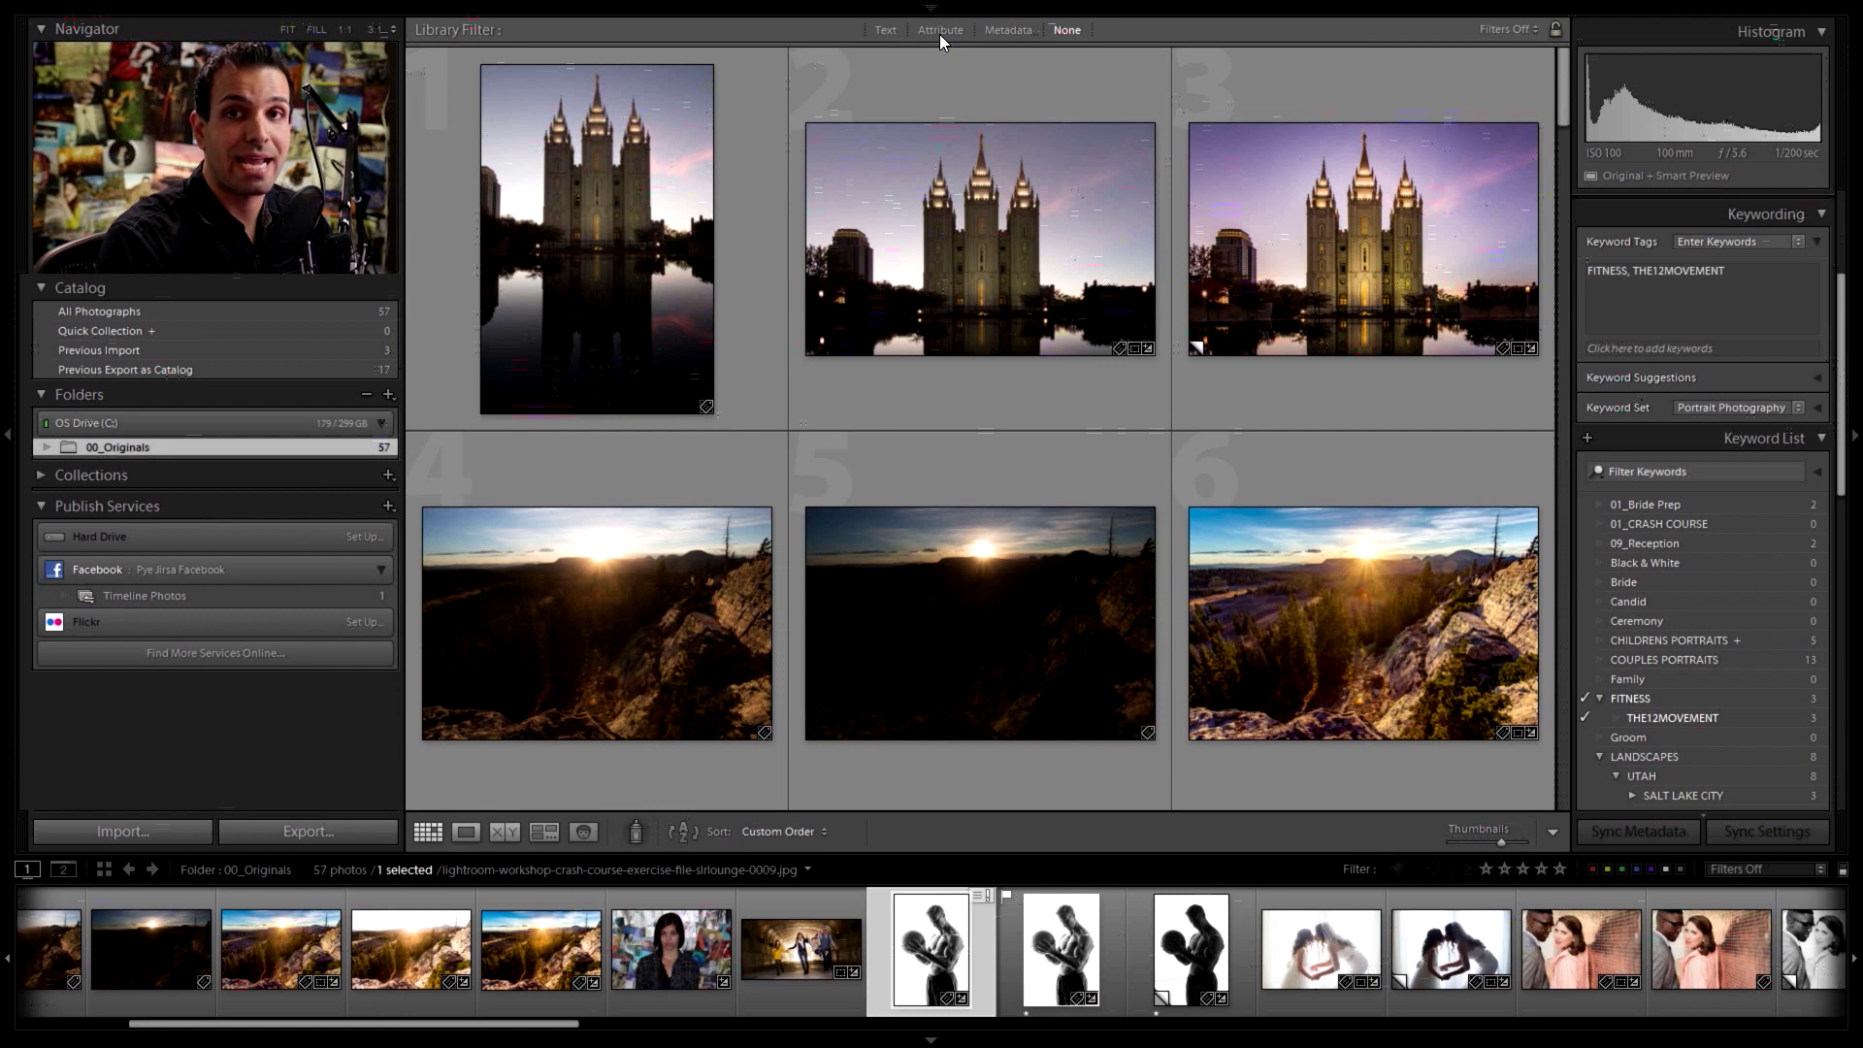
pyautogui.click(889, 26)
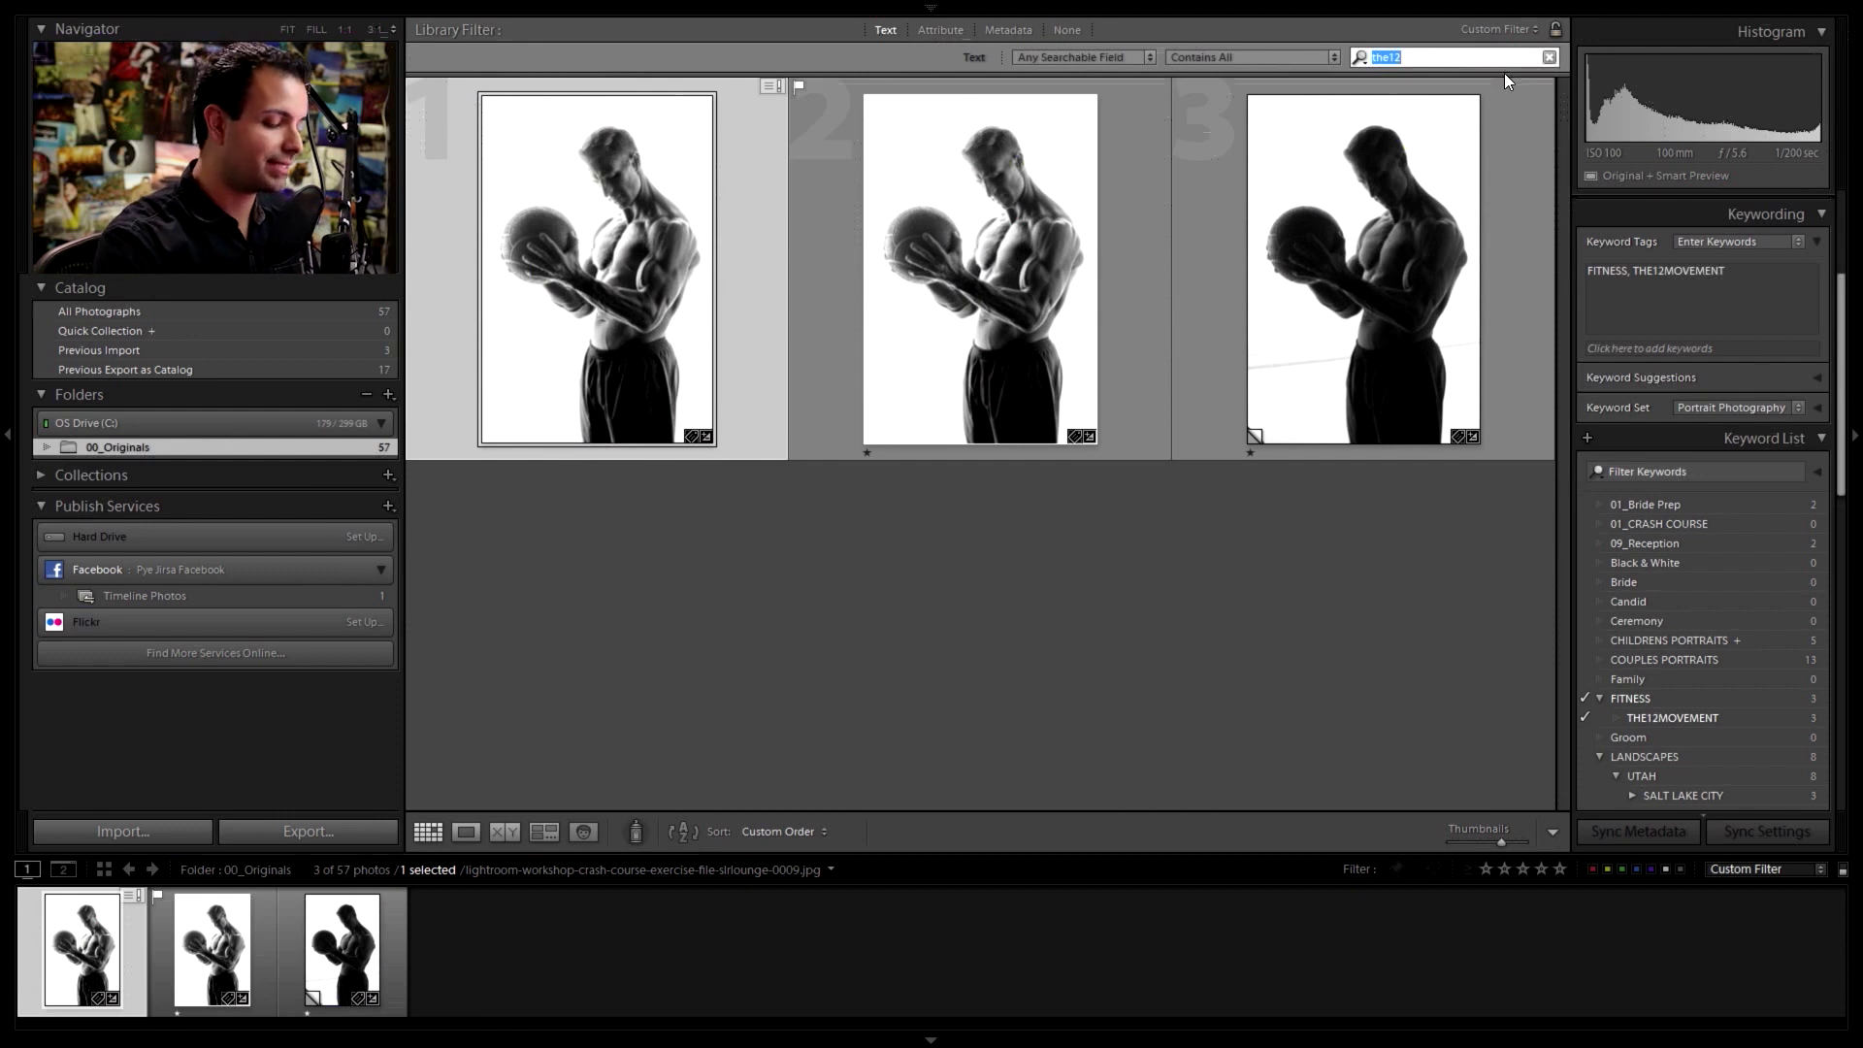
pyautogui.write('landscape')
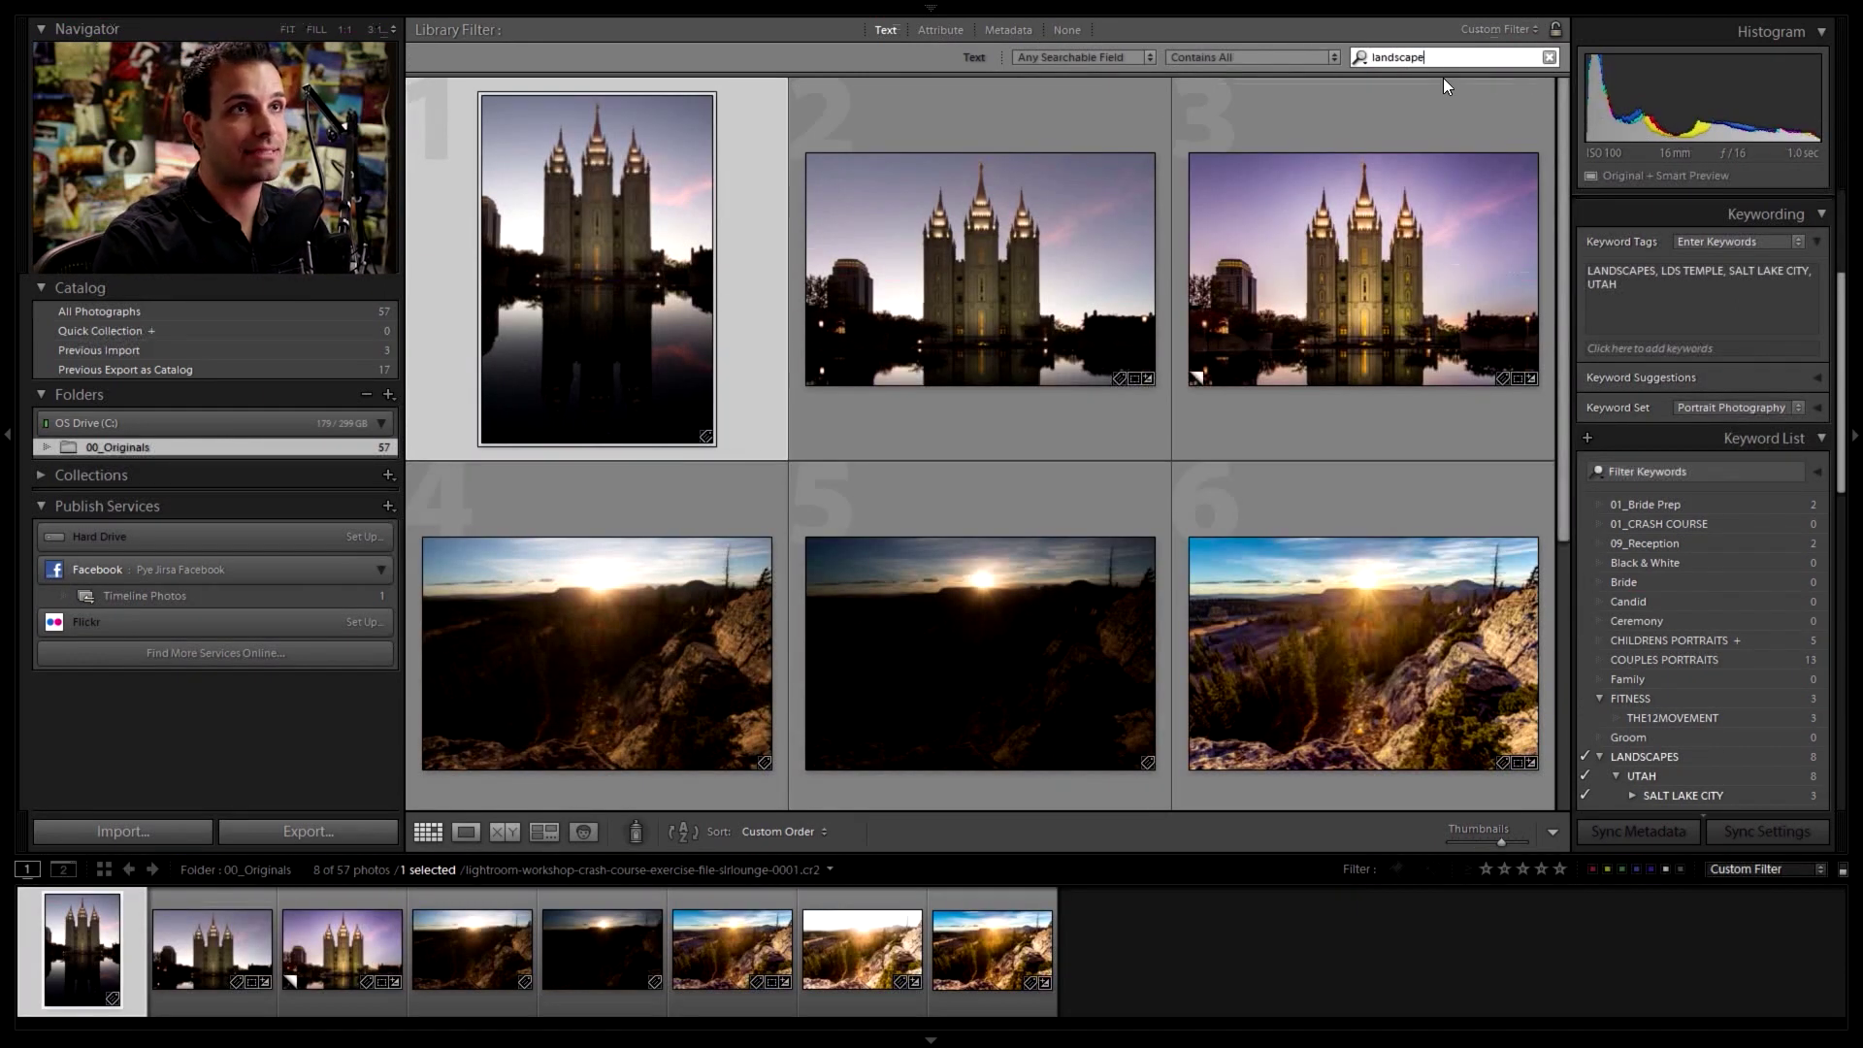
pyautogui.click(939, 37)
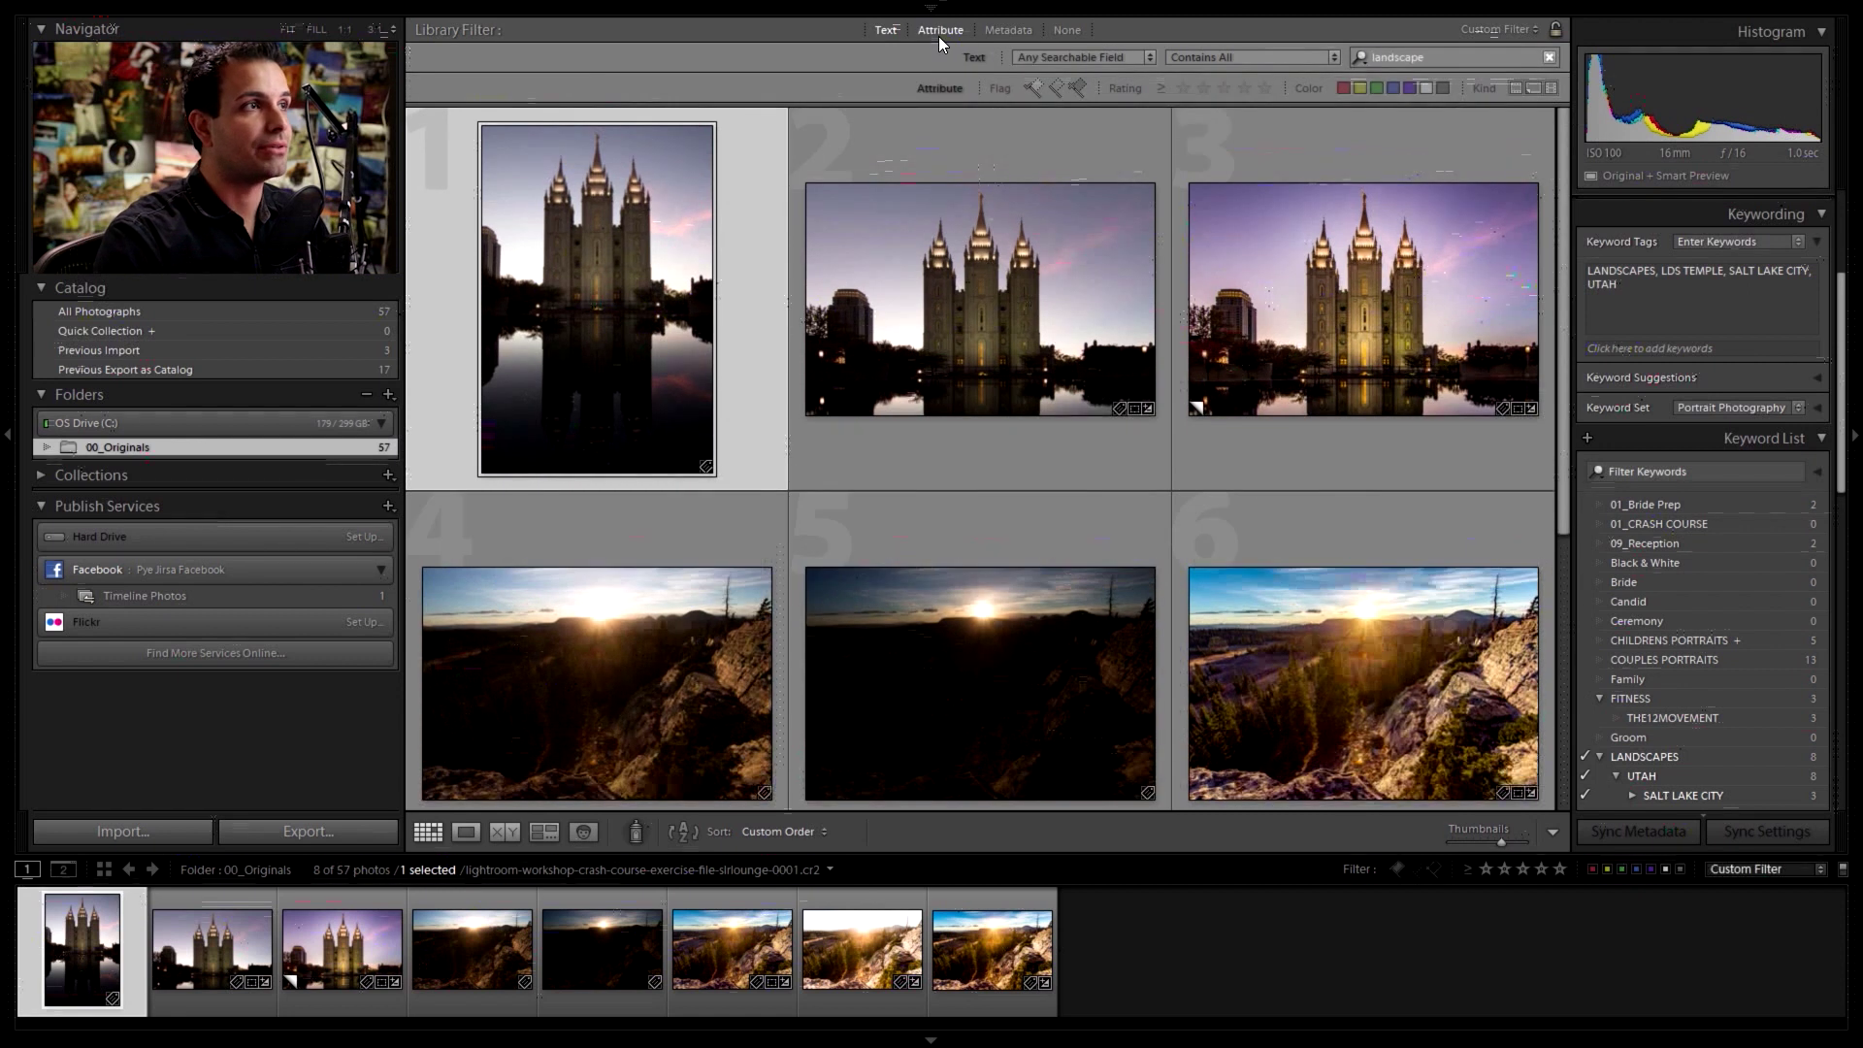
# Step: Switch the first metadata column to Aspect Ratio and choose Landscape, leaving 7 photos
pyautogui.click(1006, 27)
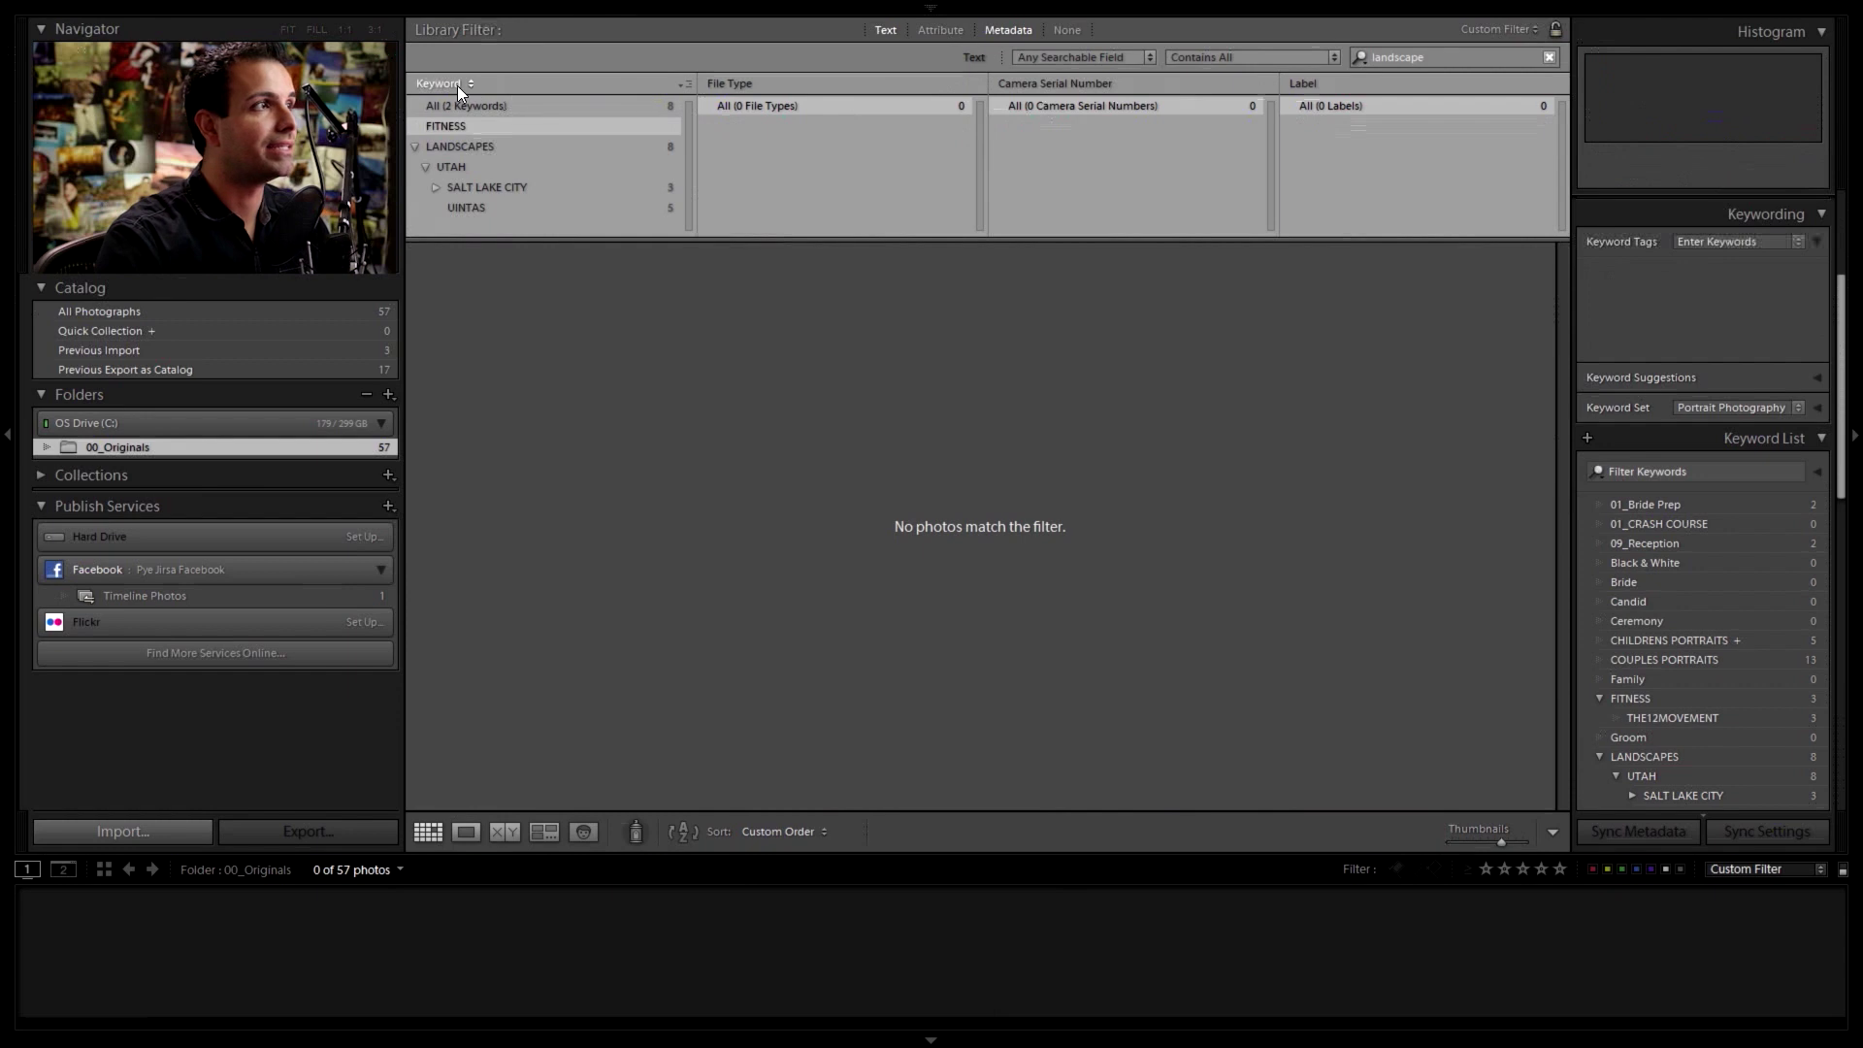
pyautogui.click(457, 85)
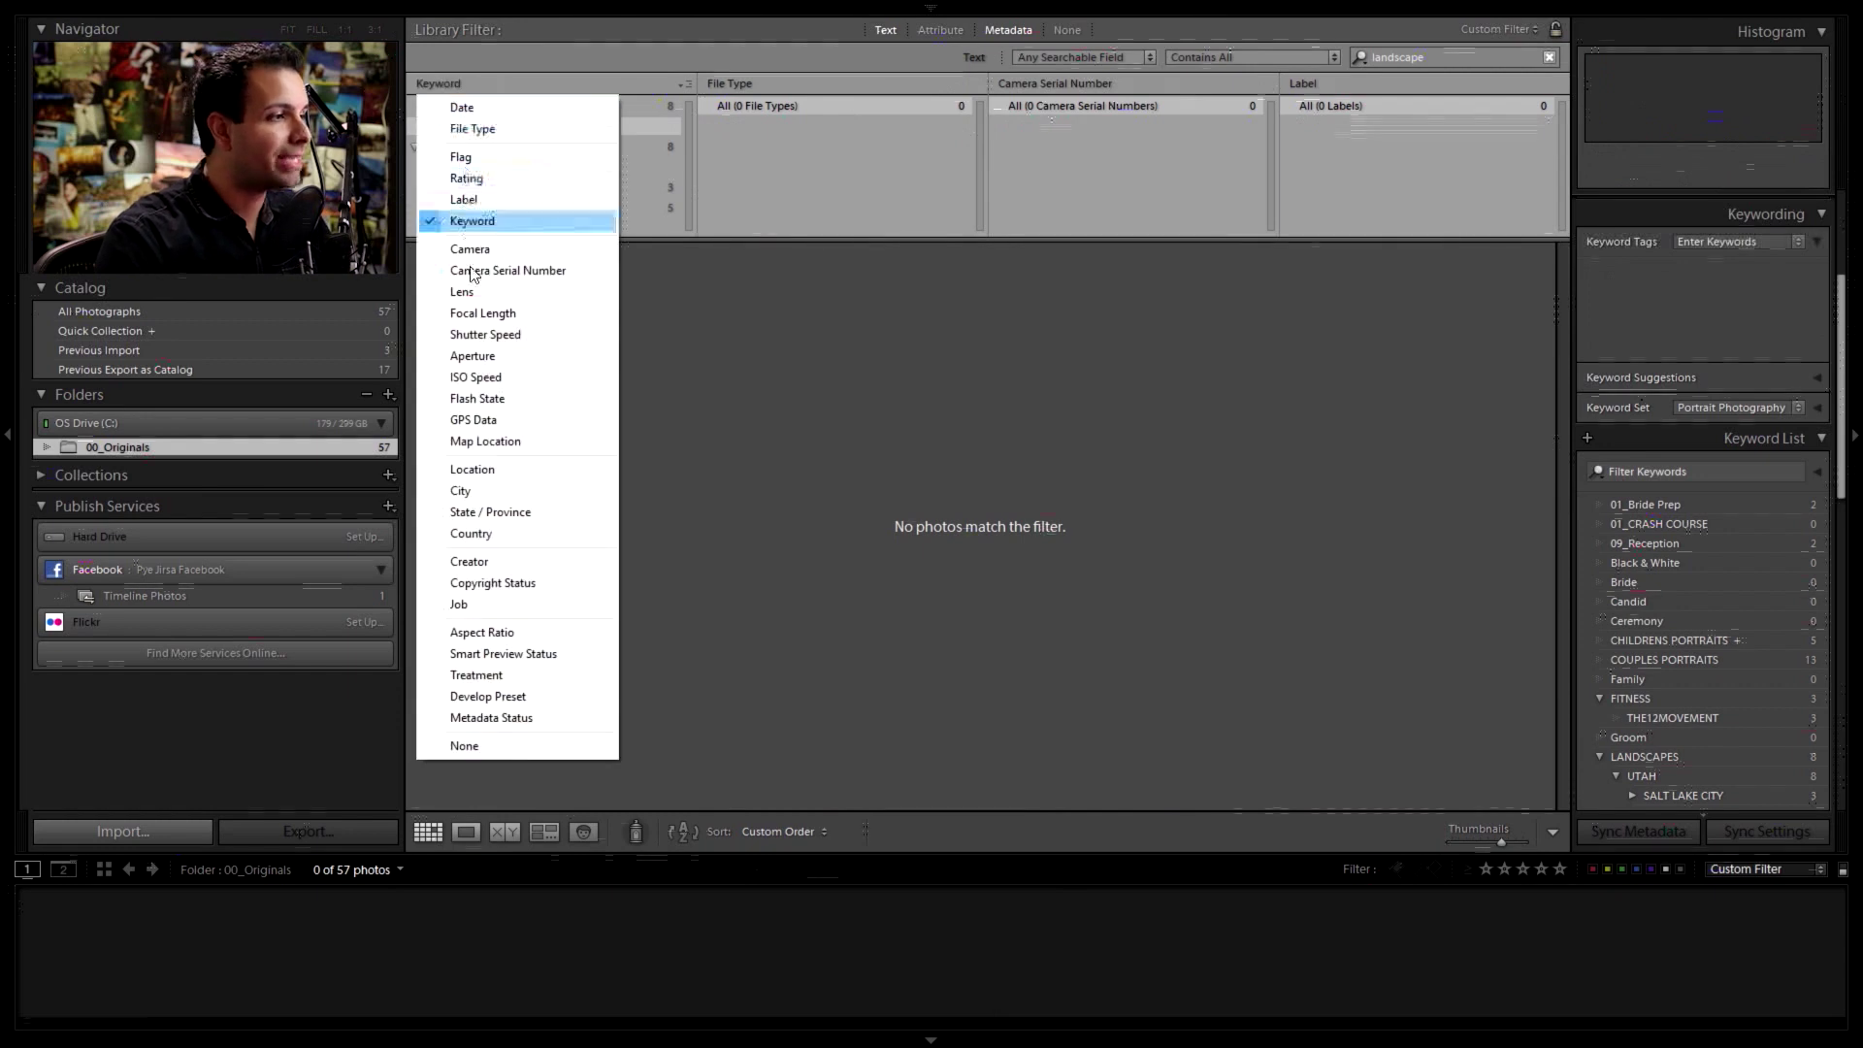
pyautogui.click(515, 630)
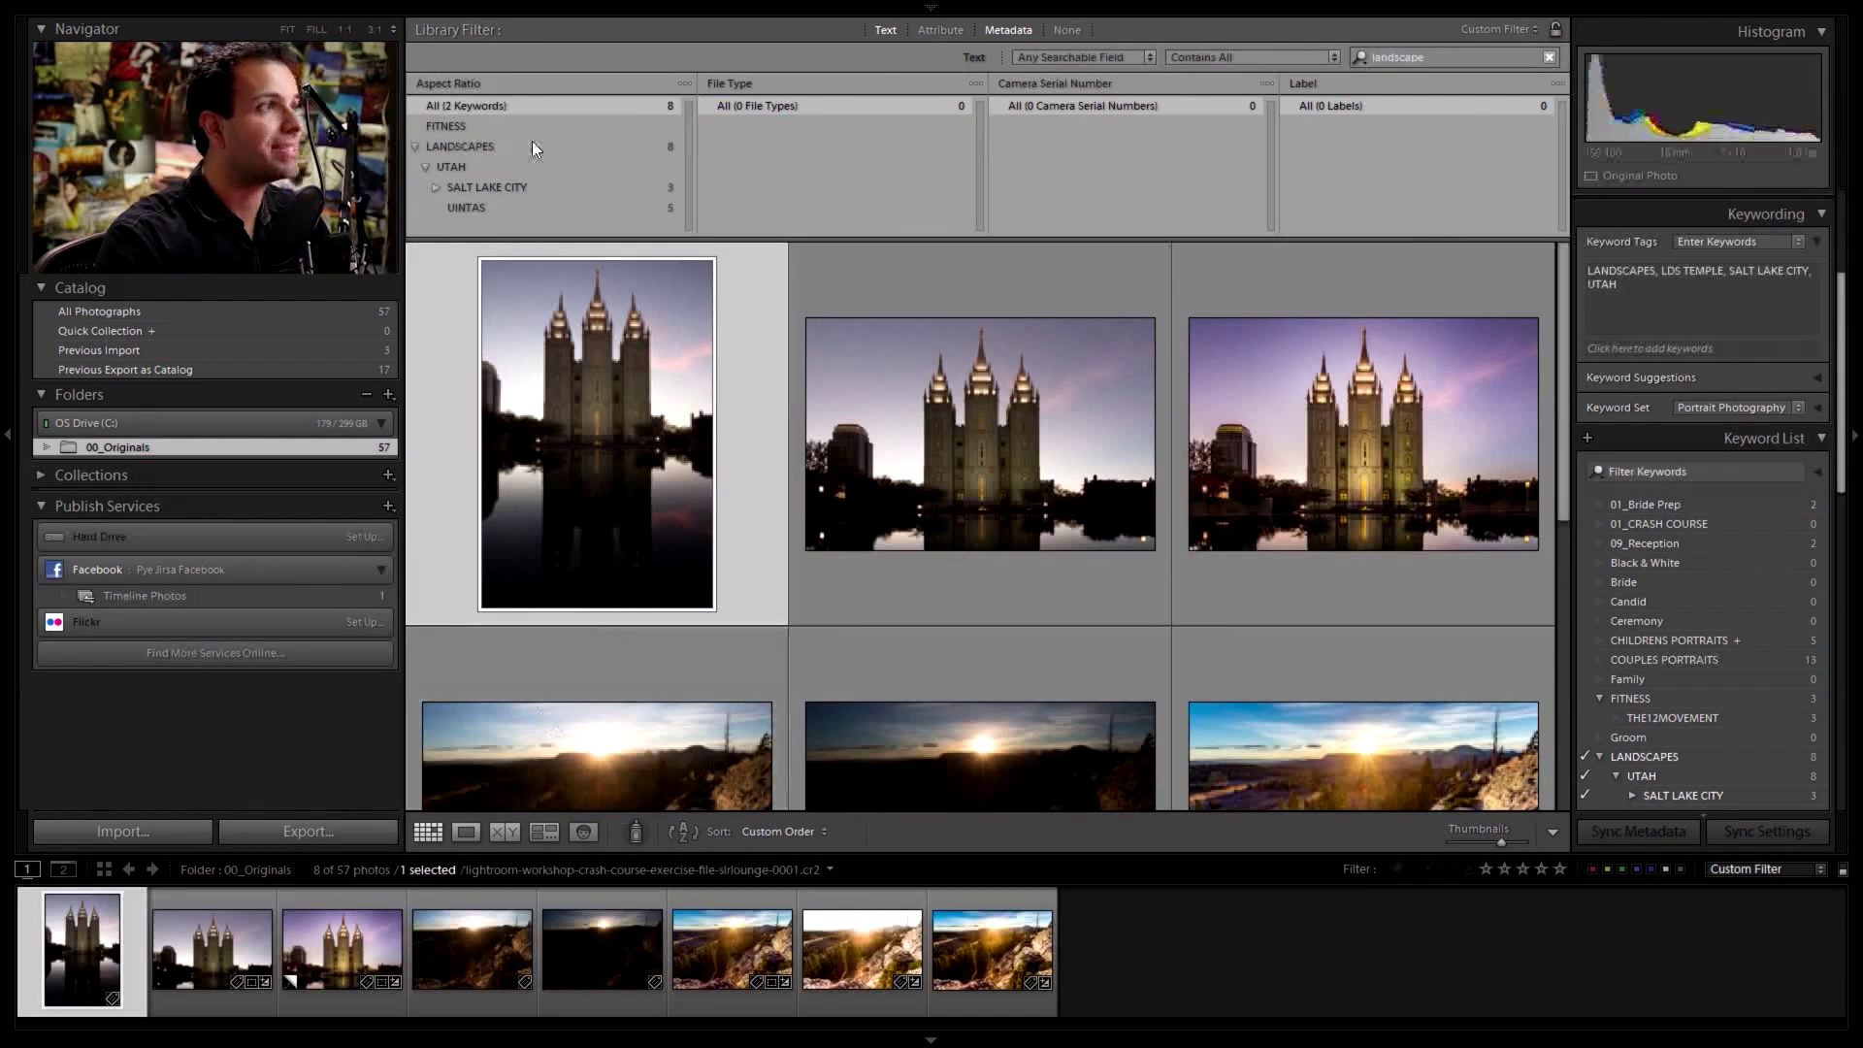
pyautogui.click(497, 127)
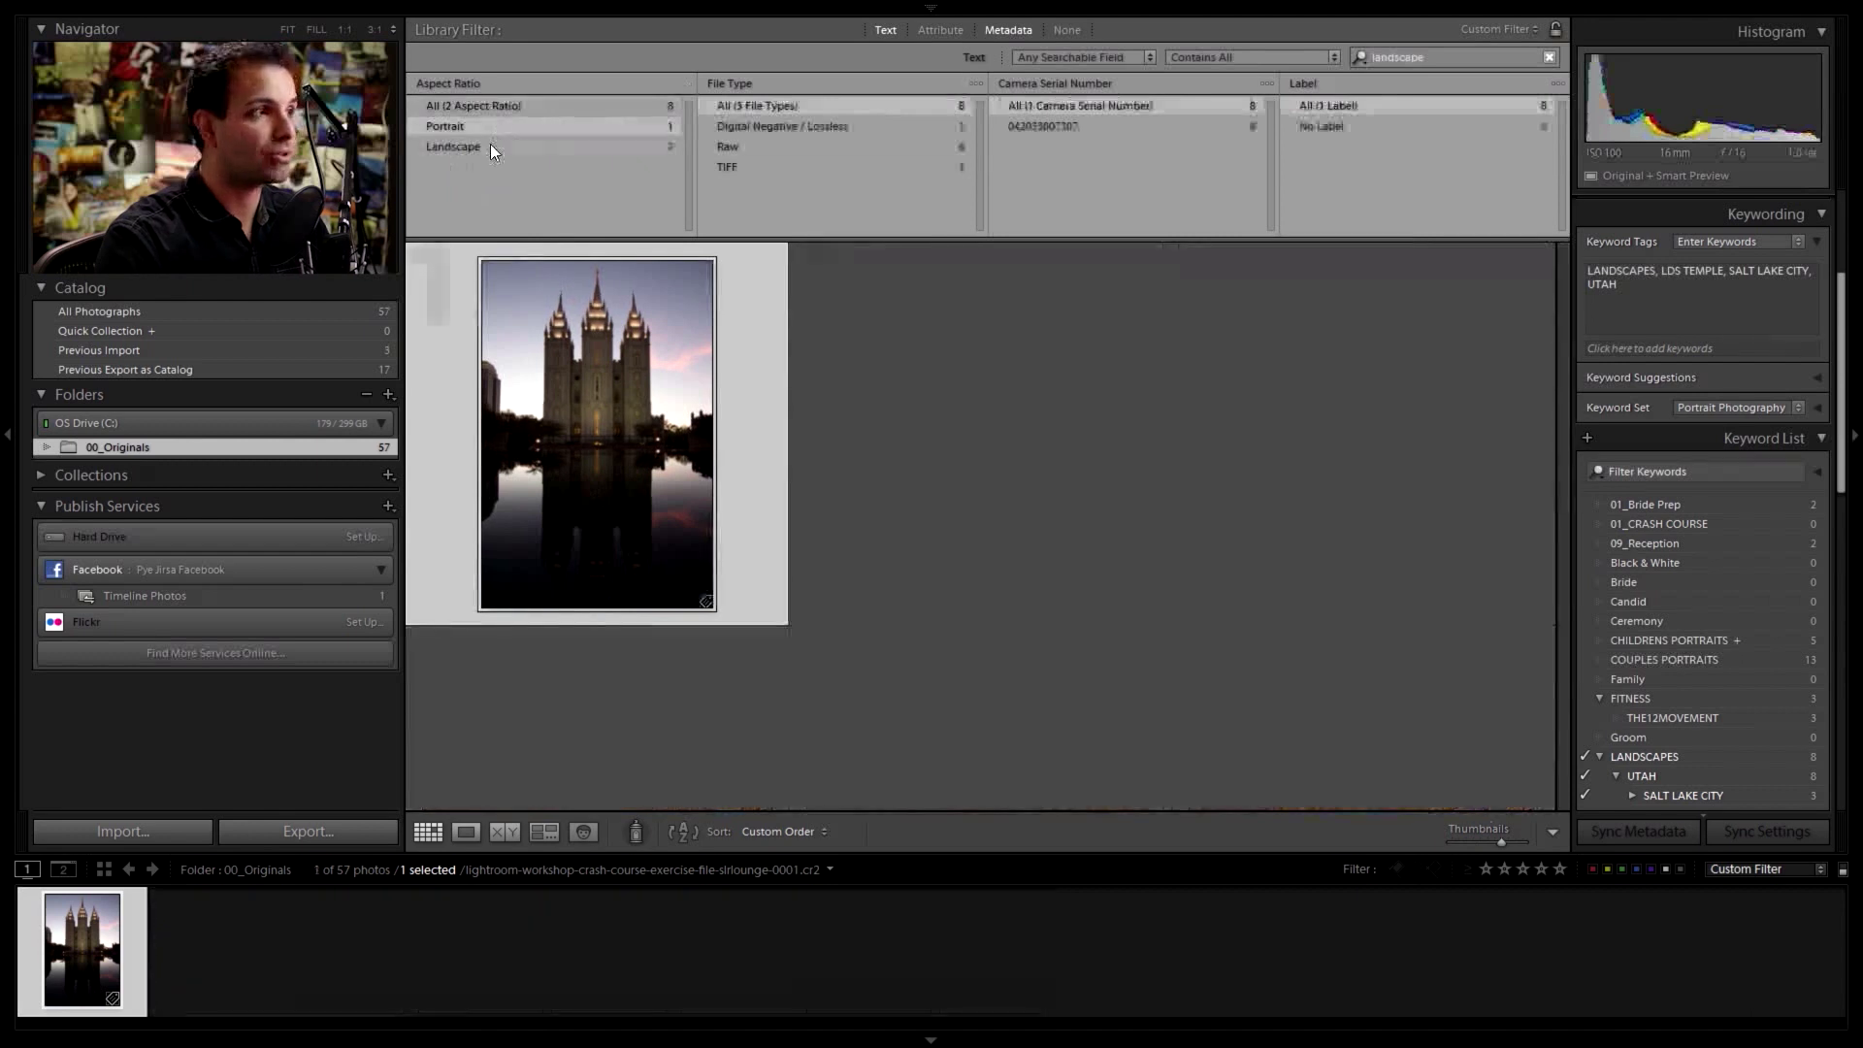
pyautogui.click(491, 146)
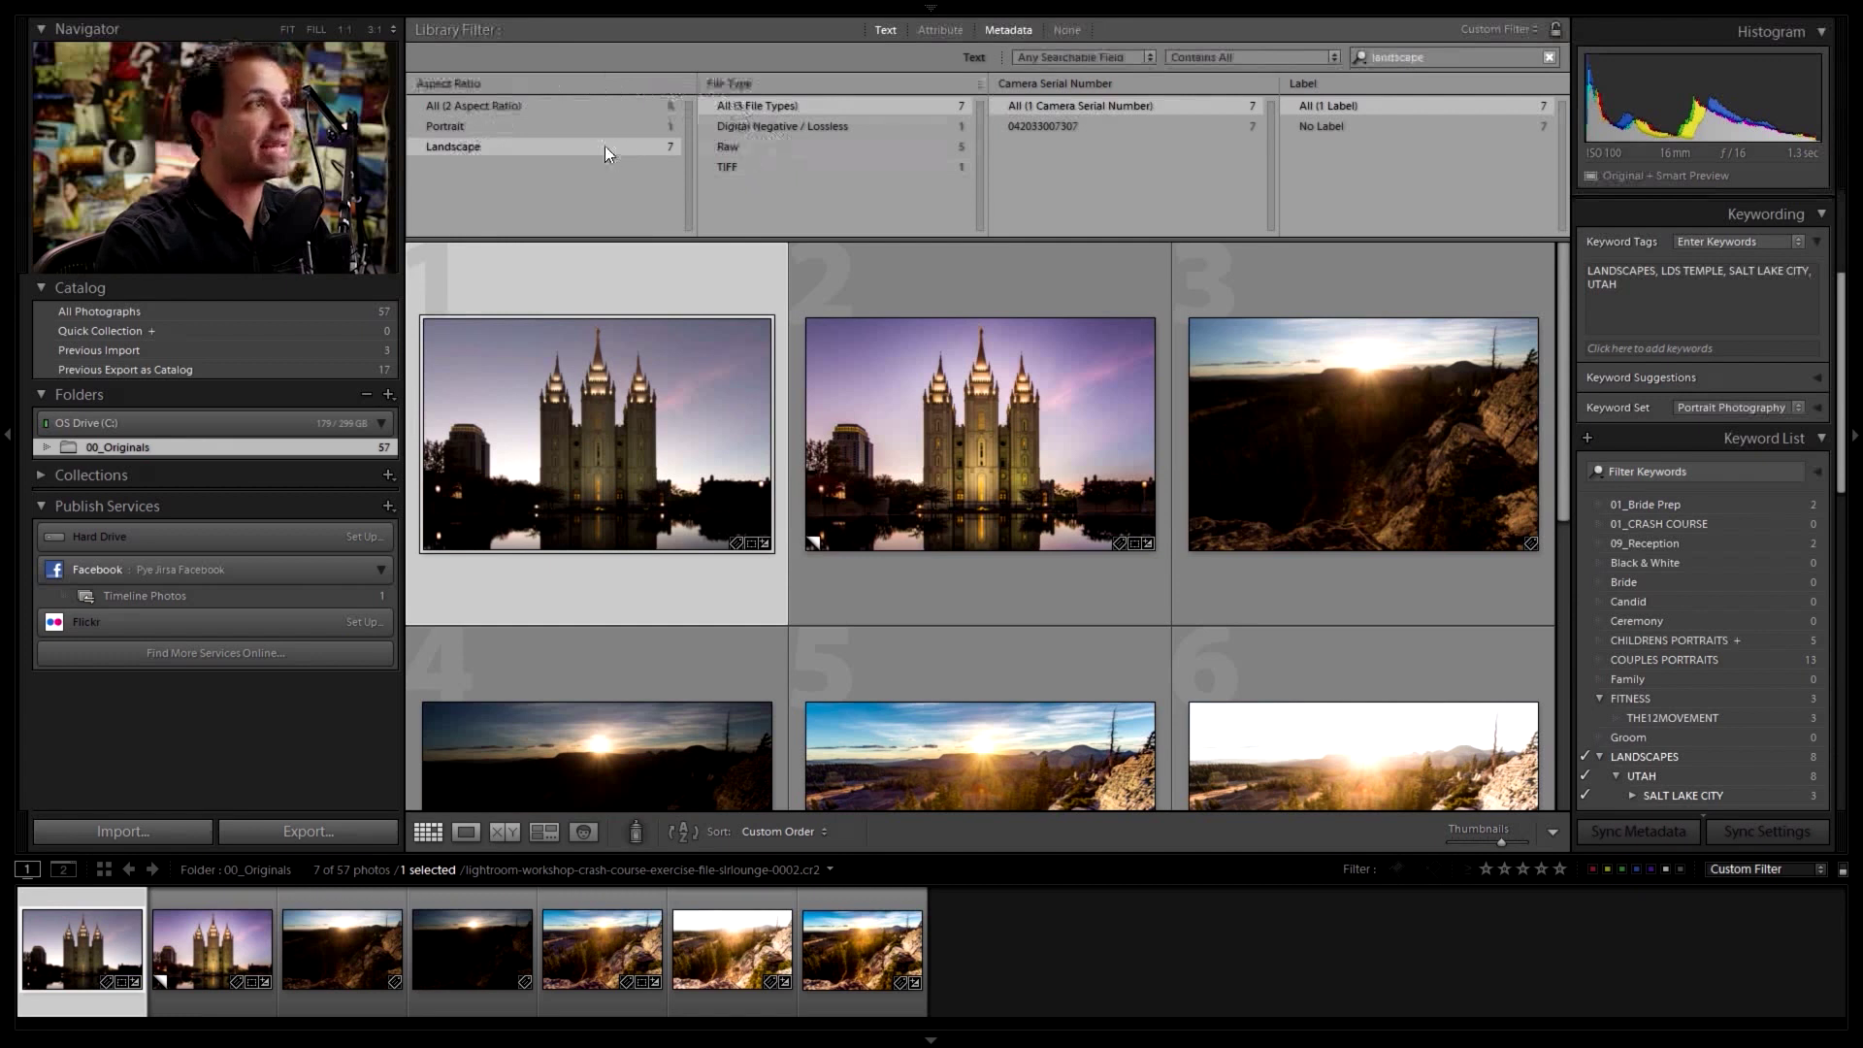
# Step: Limit results to Raw files and set the third metadata column to Focal Length 17 mm
pyautogui.click(753, 143)
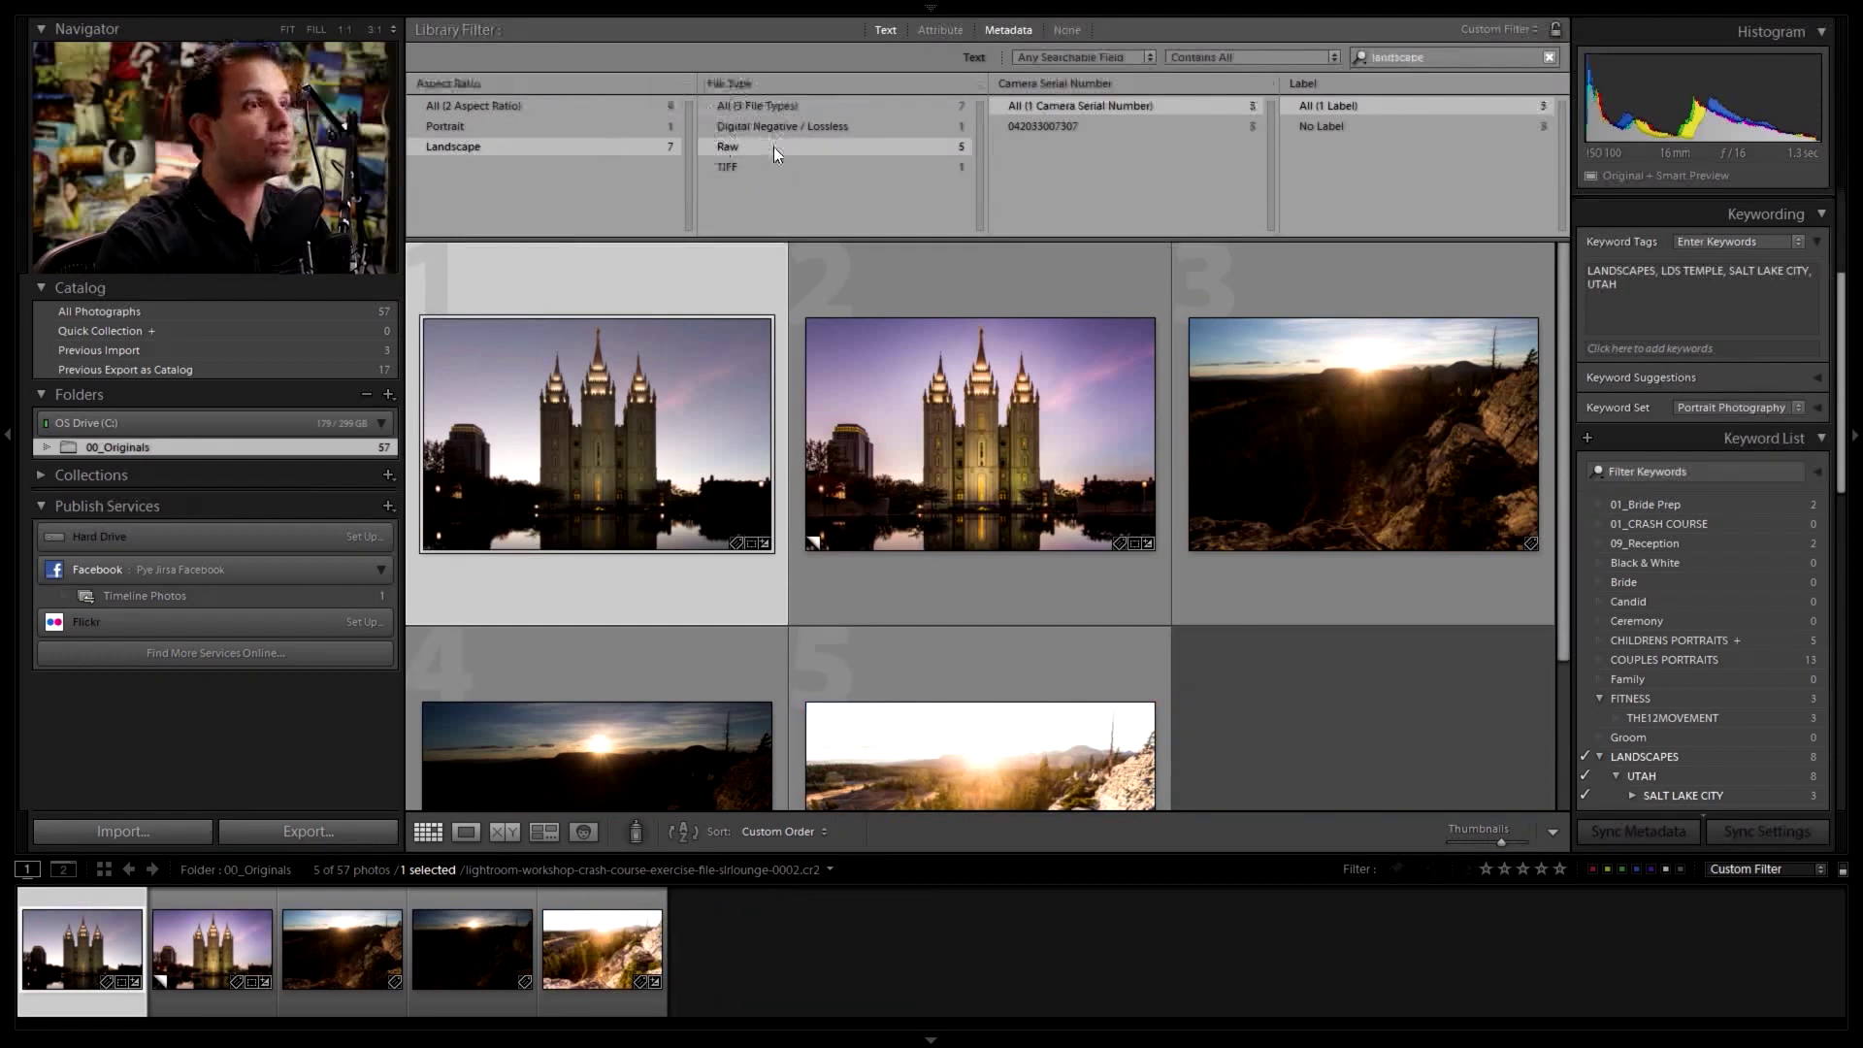
pyautogui.click(1005, 81)
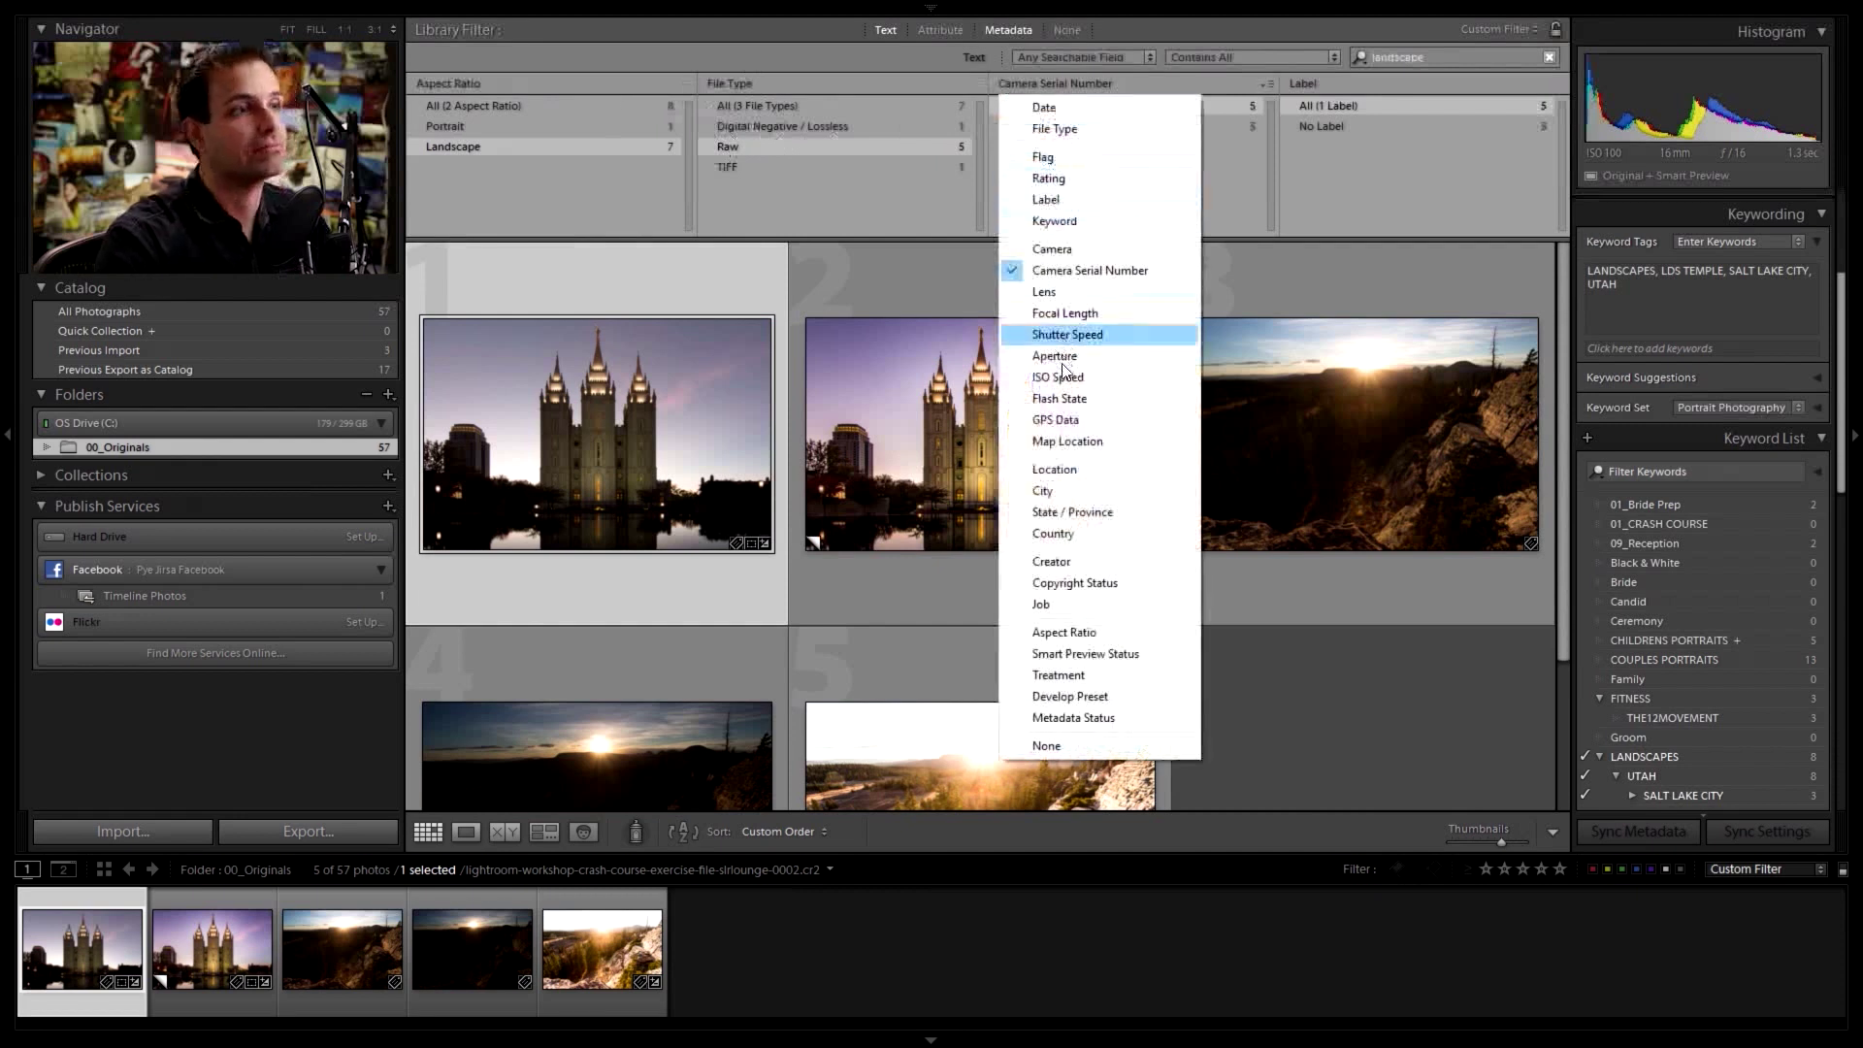
pyautogui.click(1106, 377)
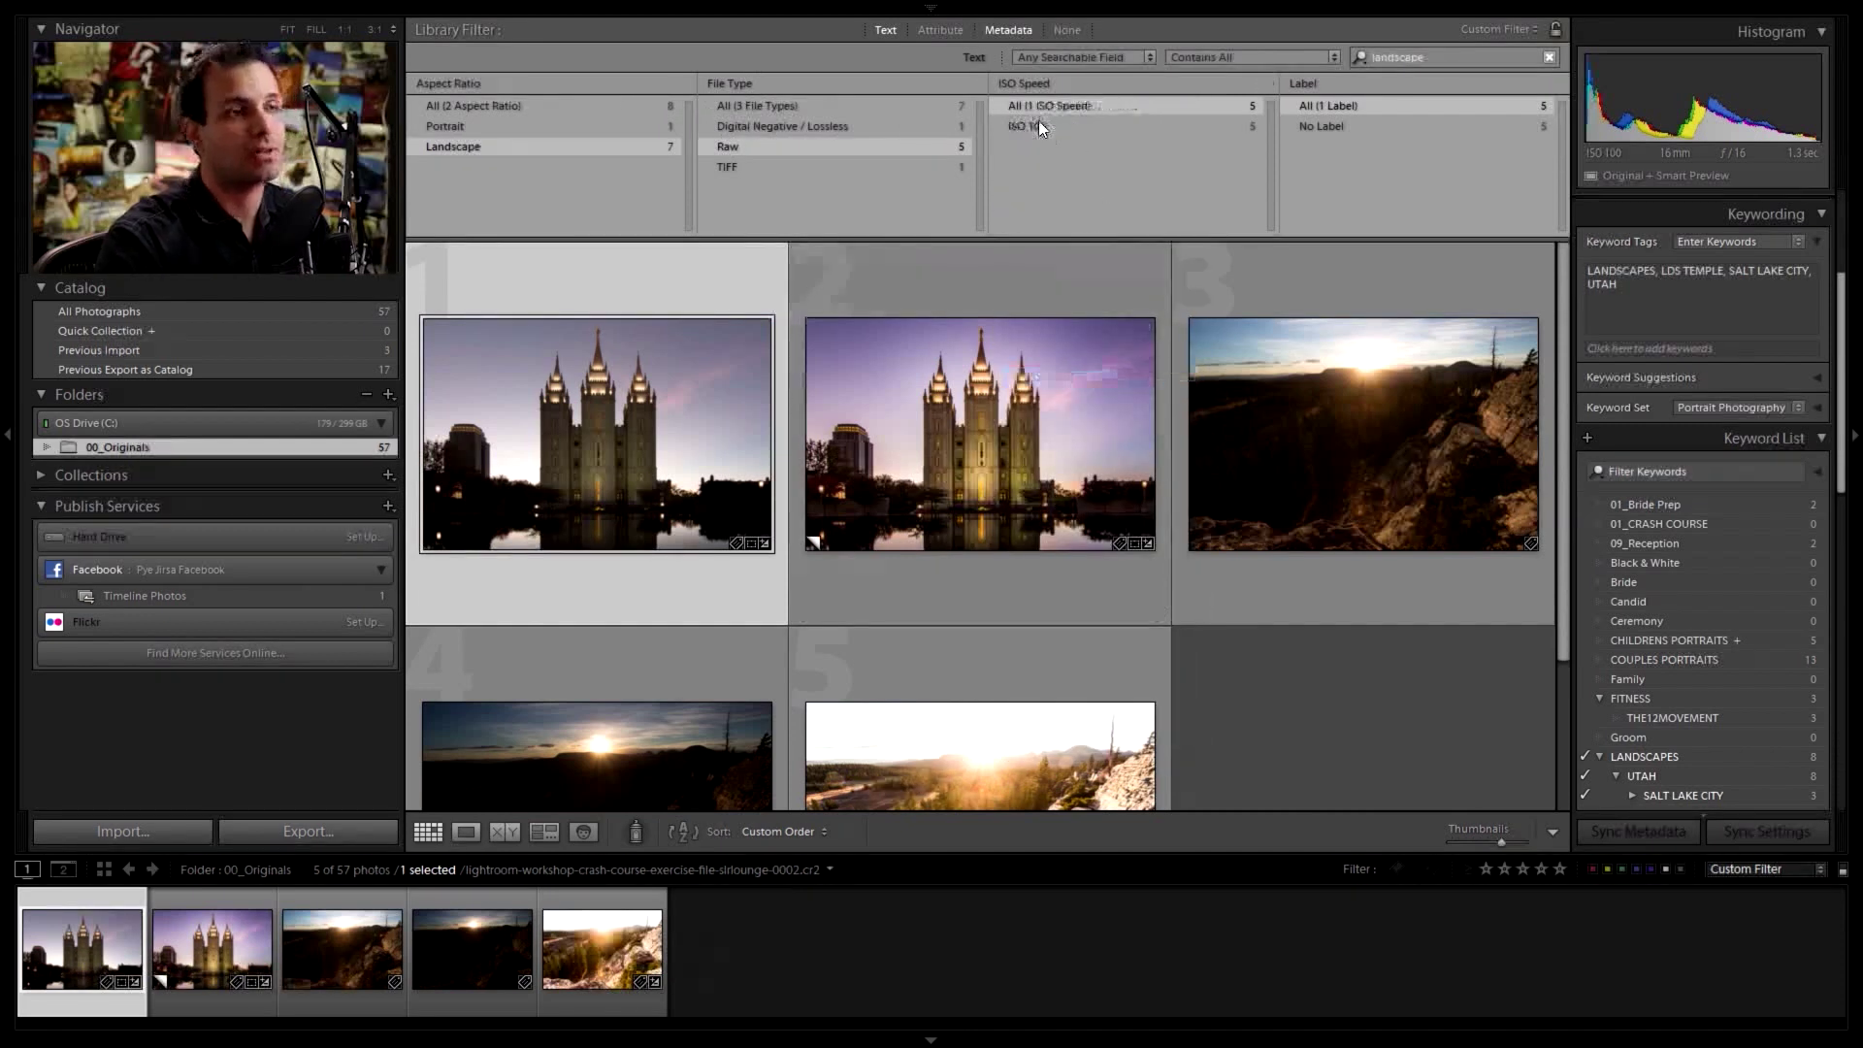
pyautogui.click(1006, 83)
pyautogui.click(1064, 312)
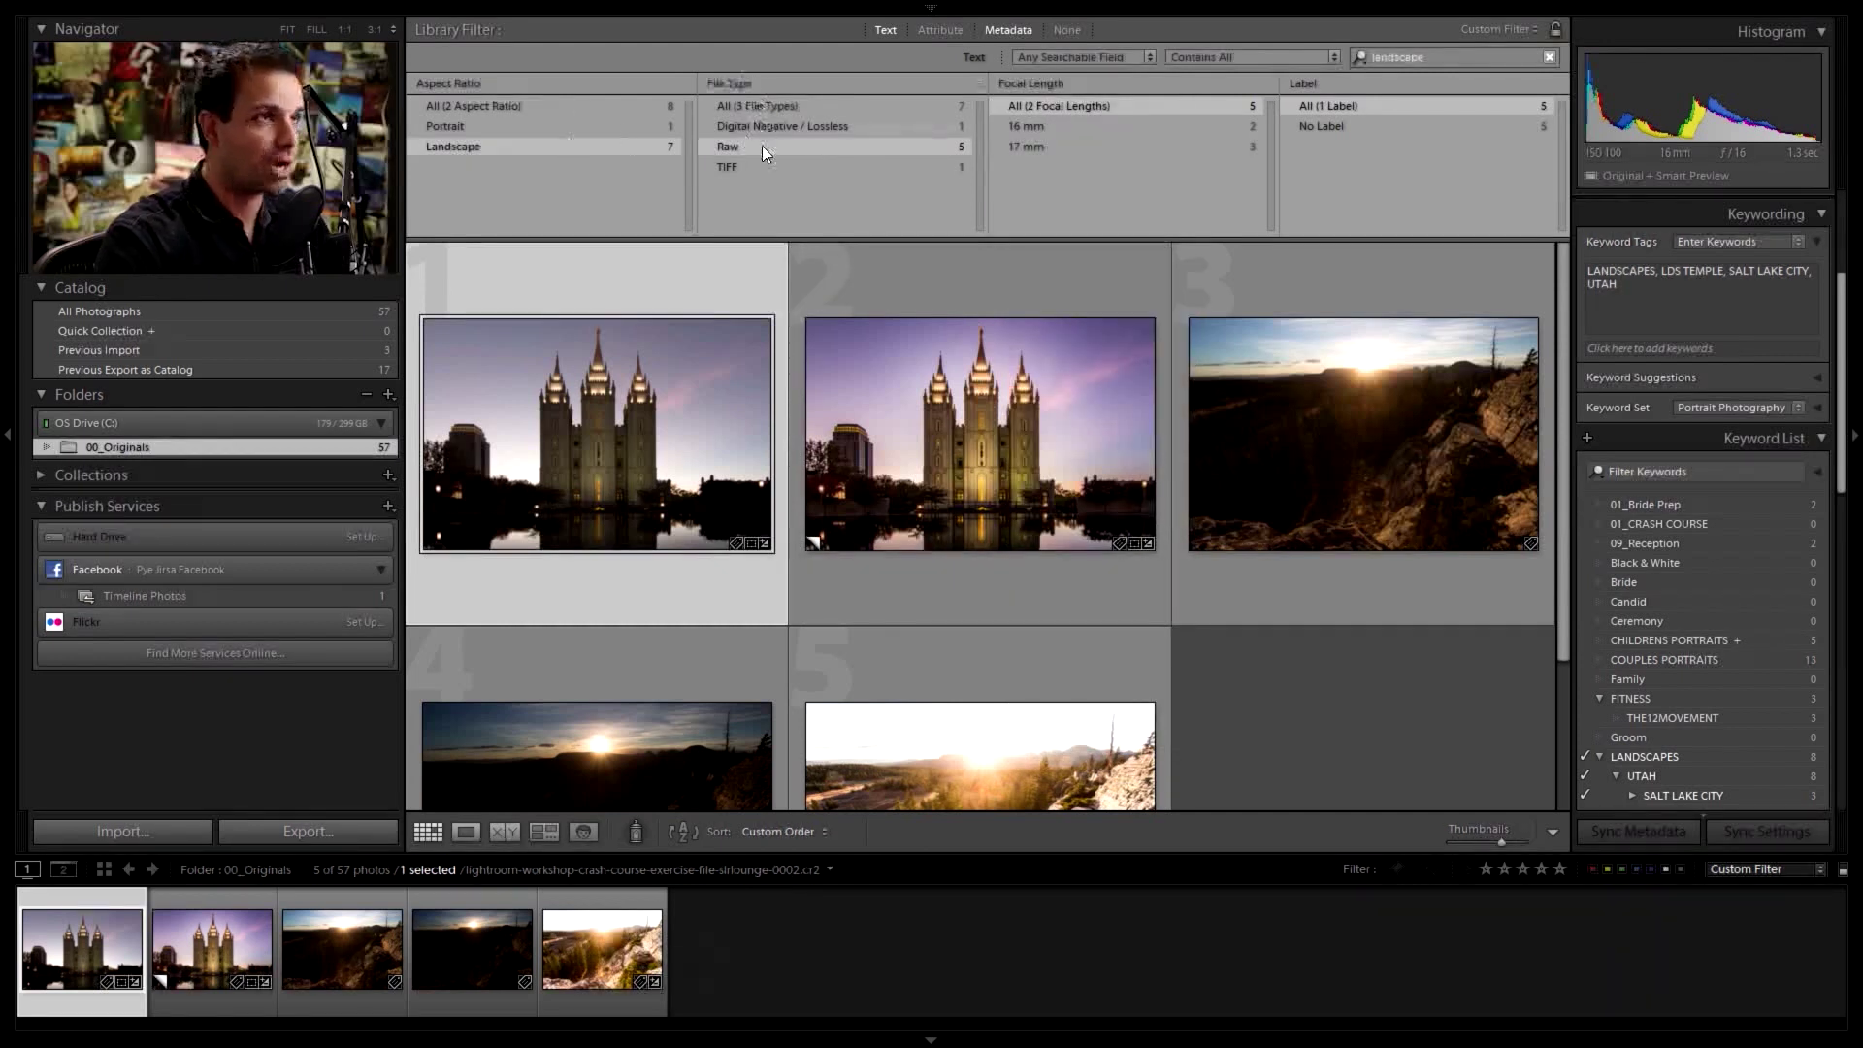
pyautogui.click(1035, 126)
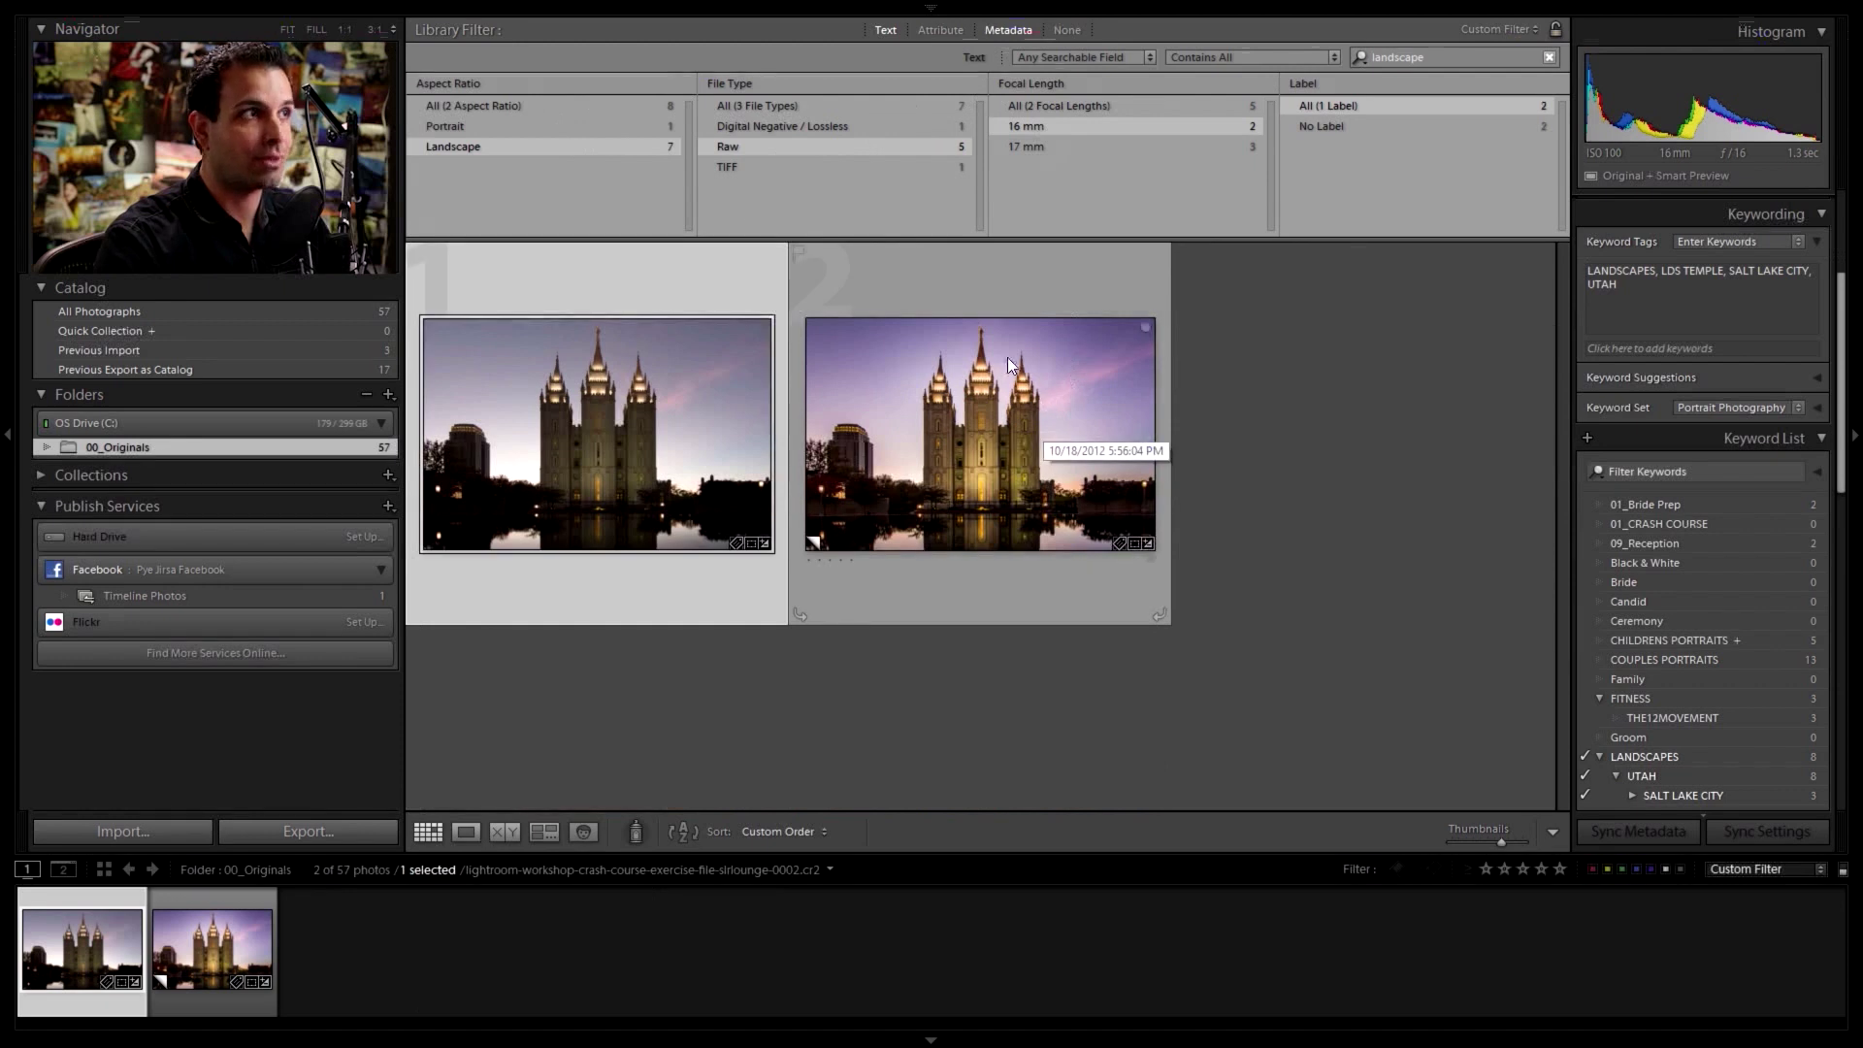
pyautogui.click(1027, 142)
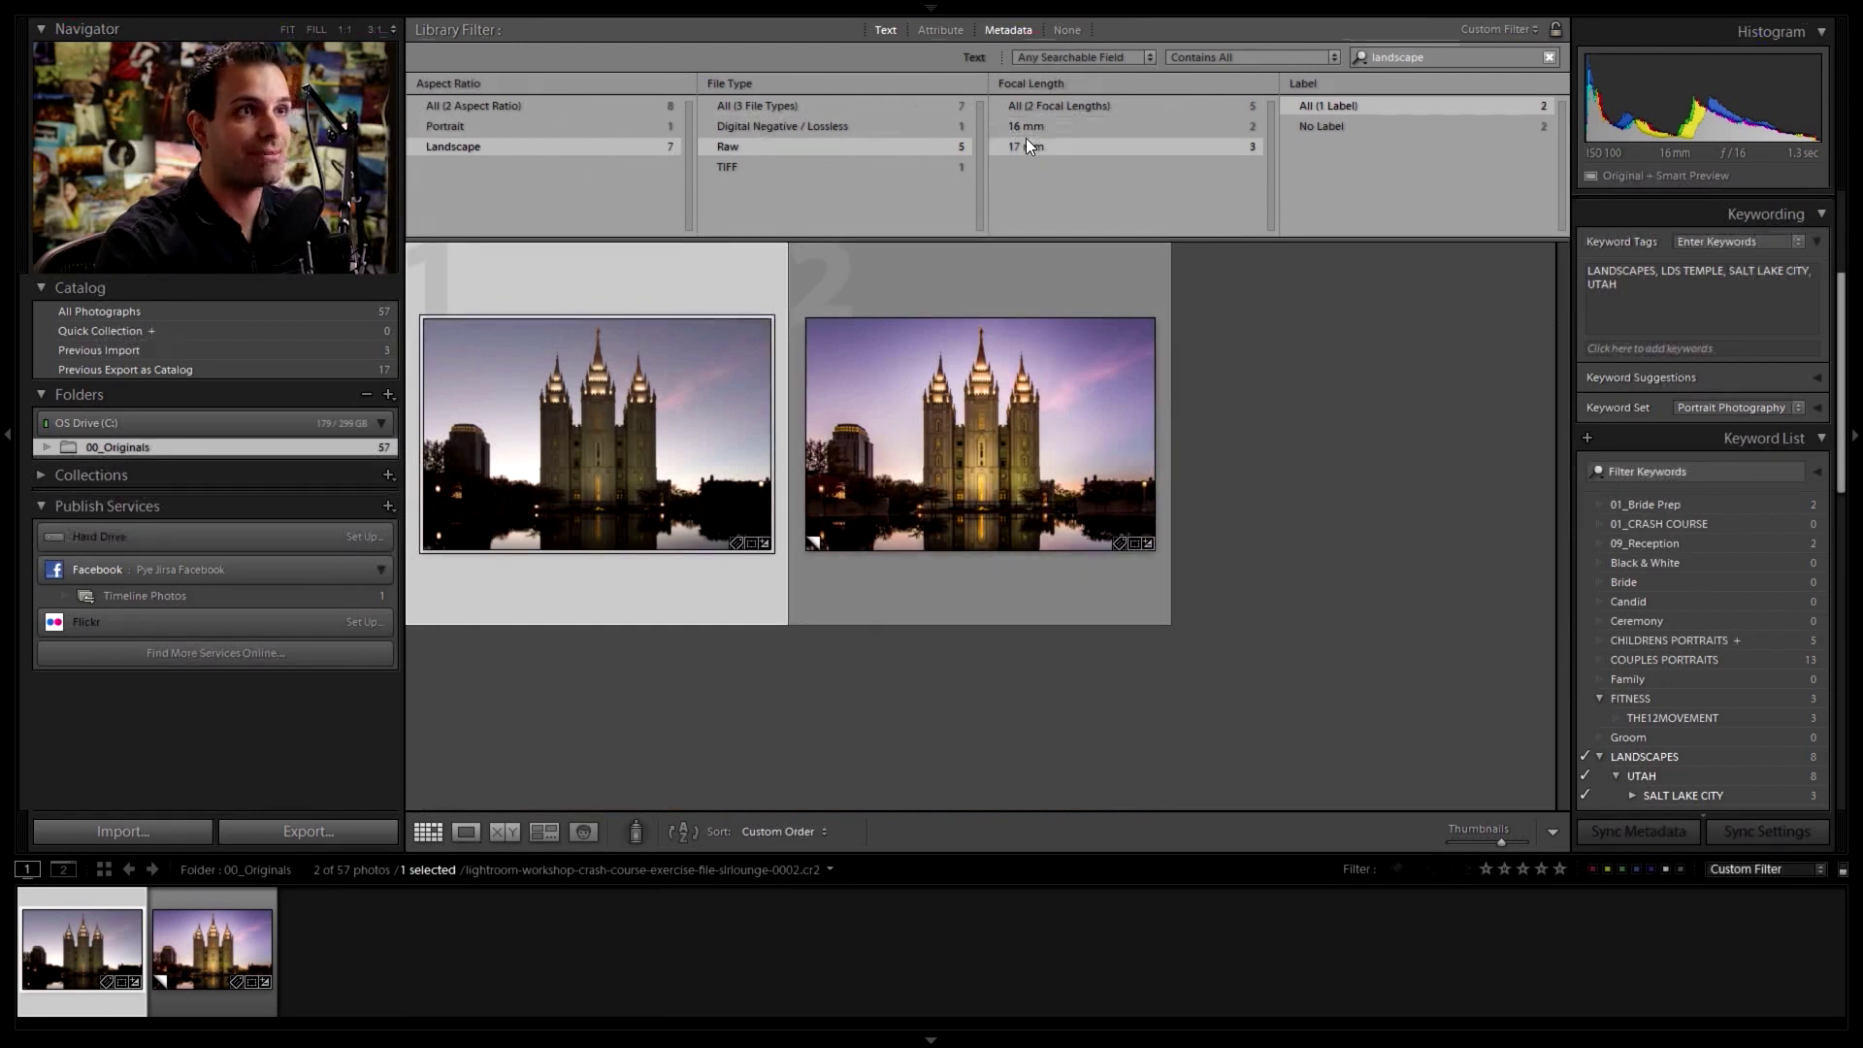